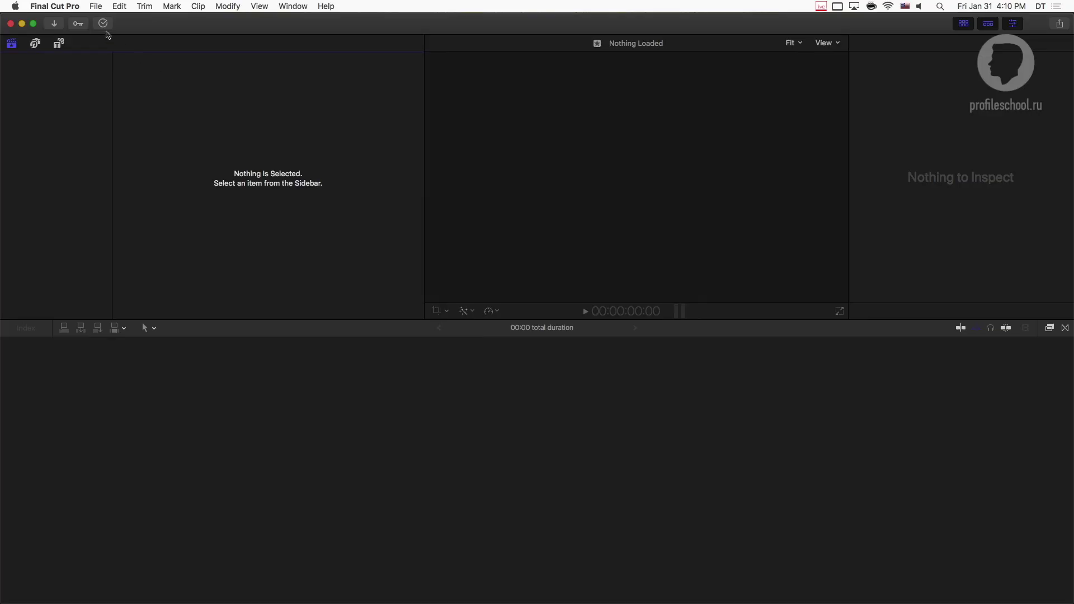
Create a new library via File > New > Library, saving it as 'Lesson 1' in Movies
left_click(102, 6)
mouse_move(110, 22)
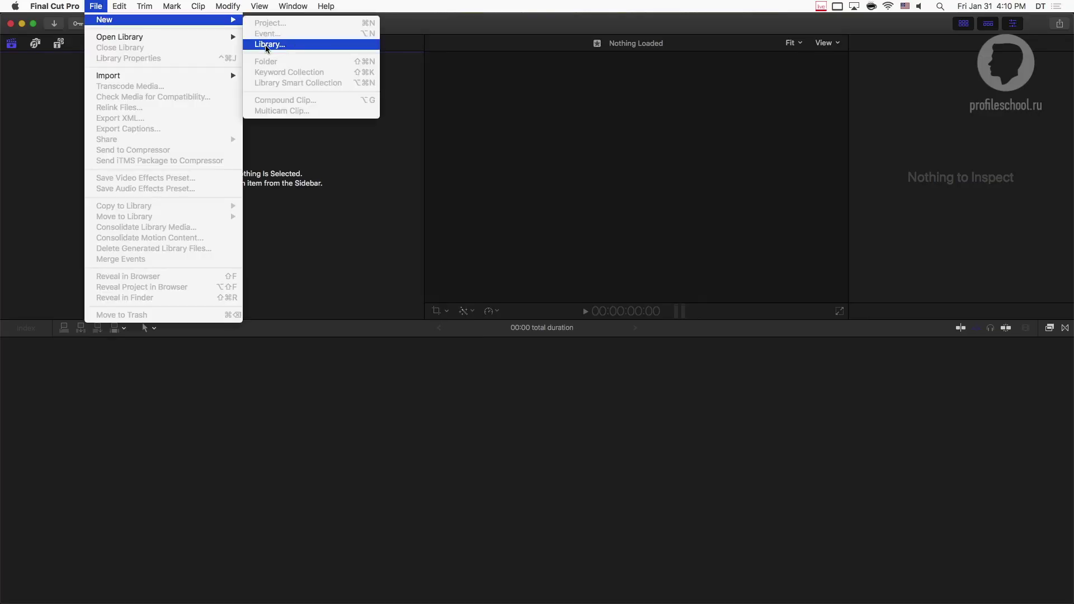
left_click(267, 45)
key("super+Tab")
left_click_drag(549, 129, 555, 214)
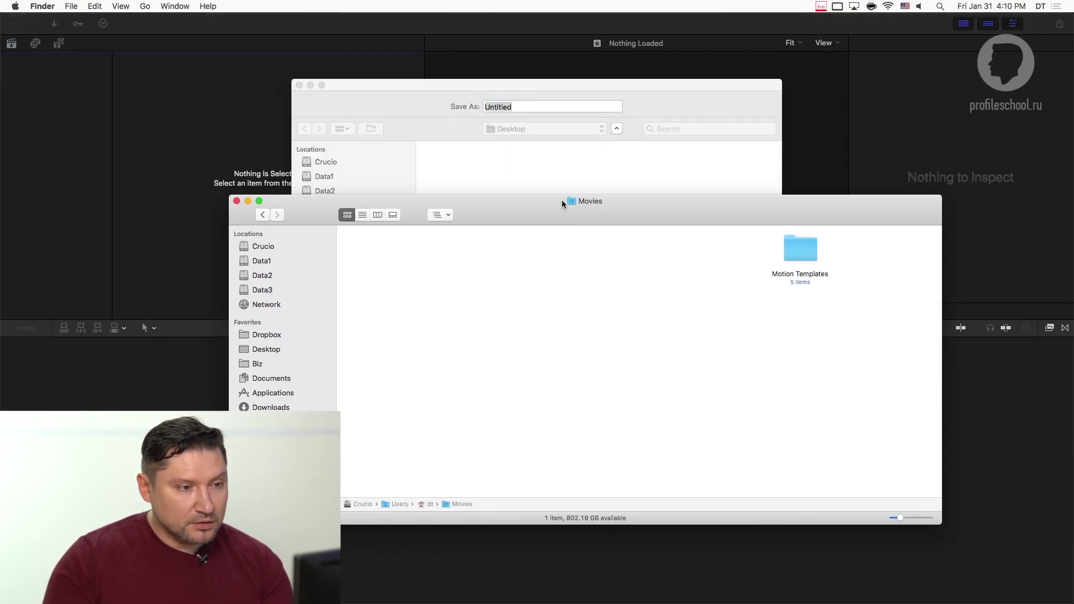
left_click(651, 86)
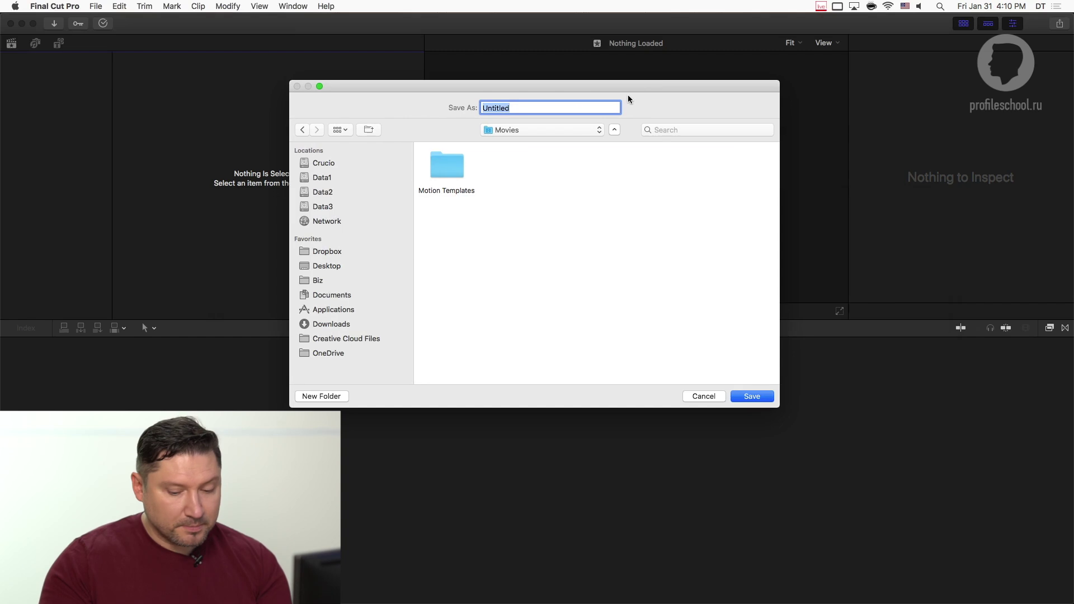
type("Lesson 1")
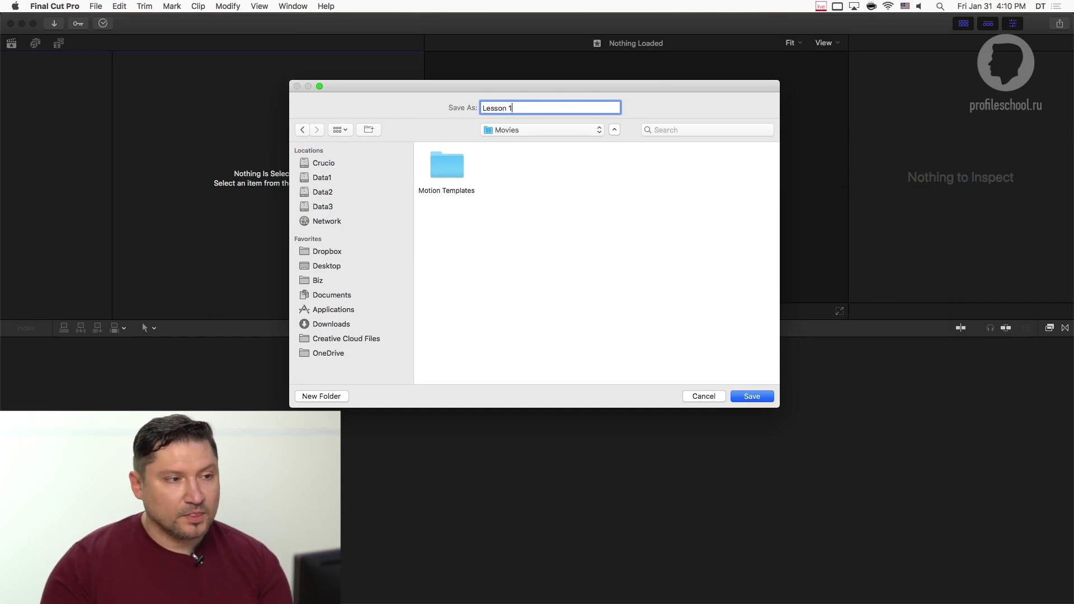
key("Return")
key("super+Tab")
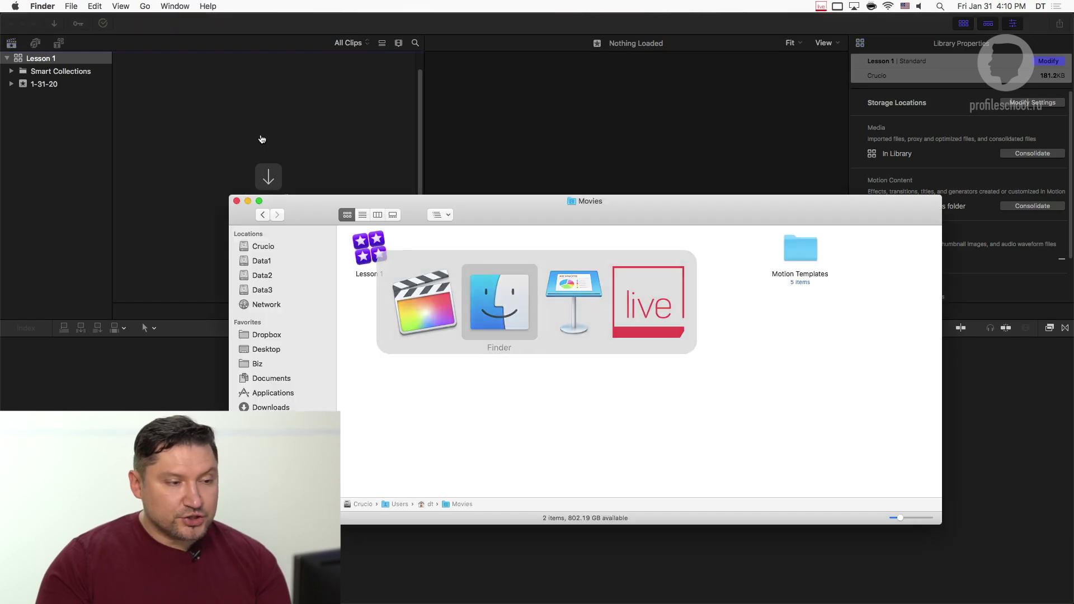
Browse from Dropbox through Profile School, Courses, FCX and L2 hybrid into the lesson 1 folder
left_click_drag(533, 206, 532, 173)
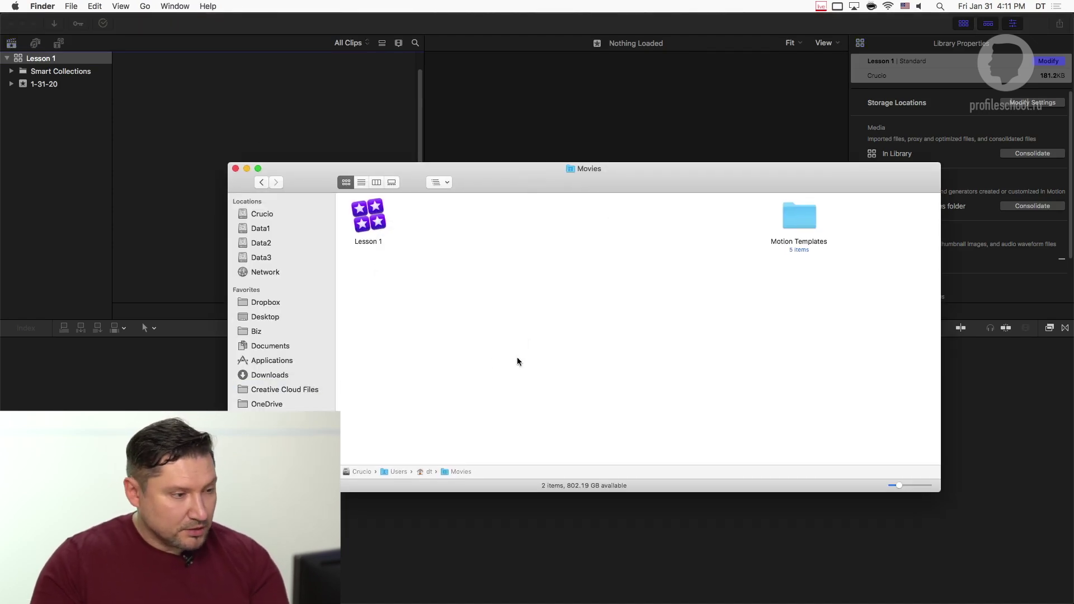
left_click(265, 302)
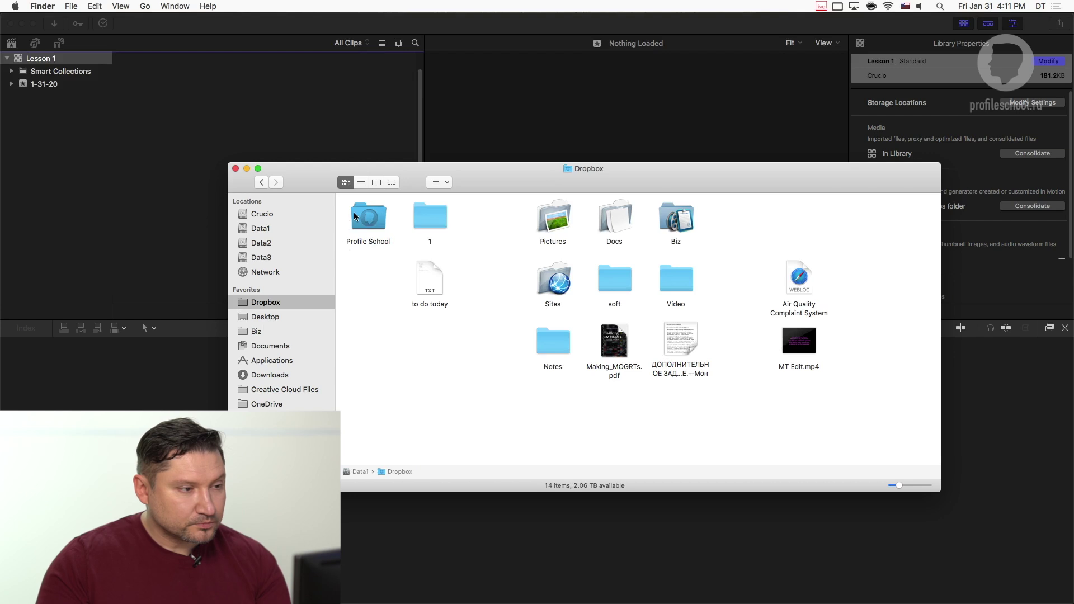
double_click(354, 214)
double_click(354, 215)
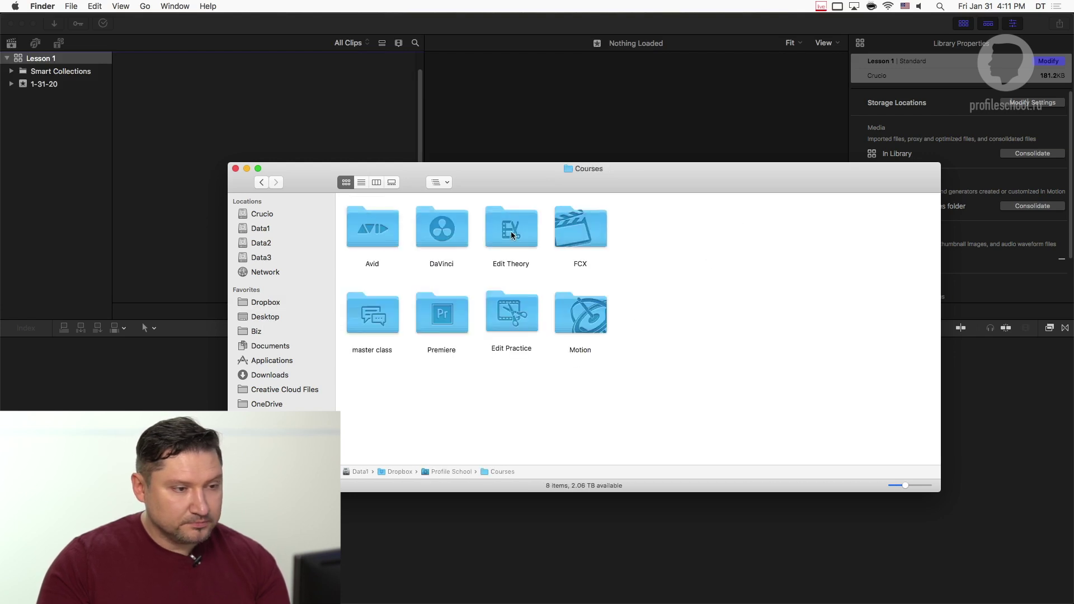
double_click(568, 230)
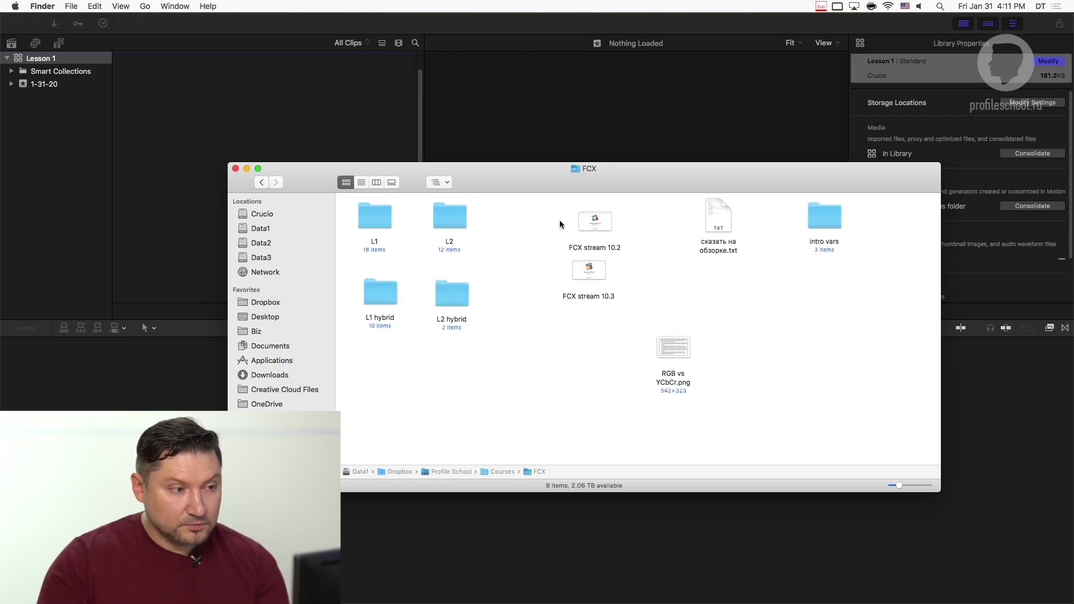
double_click(457, 294)
double_click(372, 298)
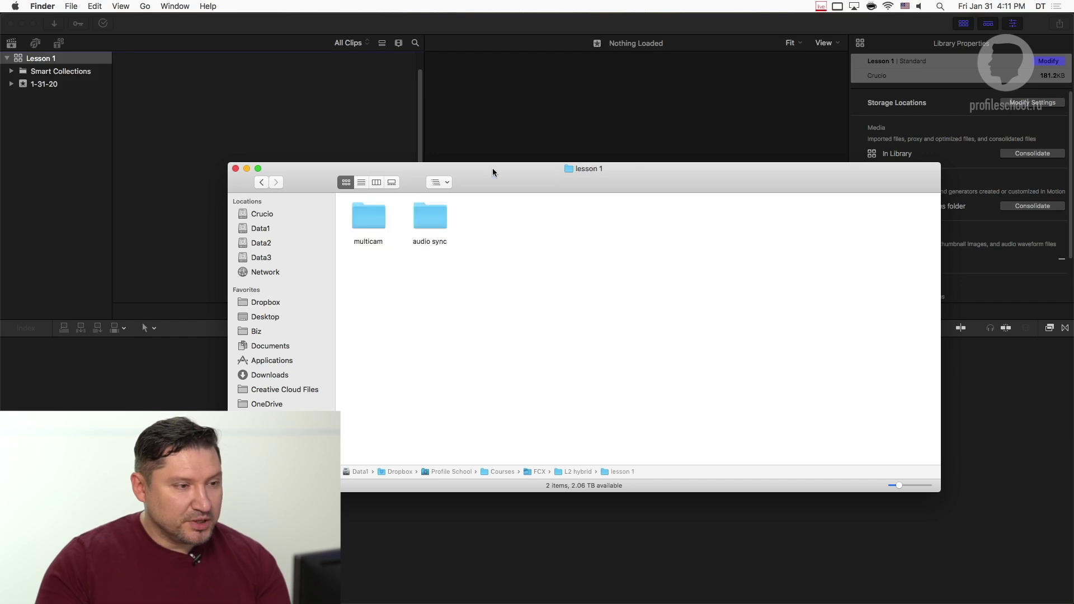
Open the audio sync folder and check its four Anne files by selecting them all
left_click_drag(492, 168, 523, 151)
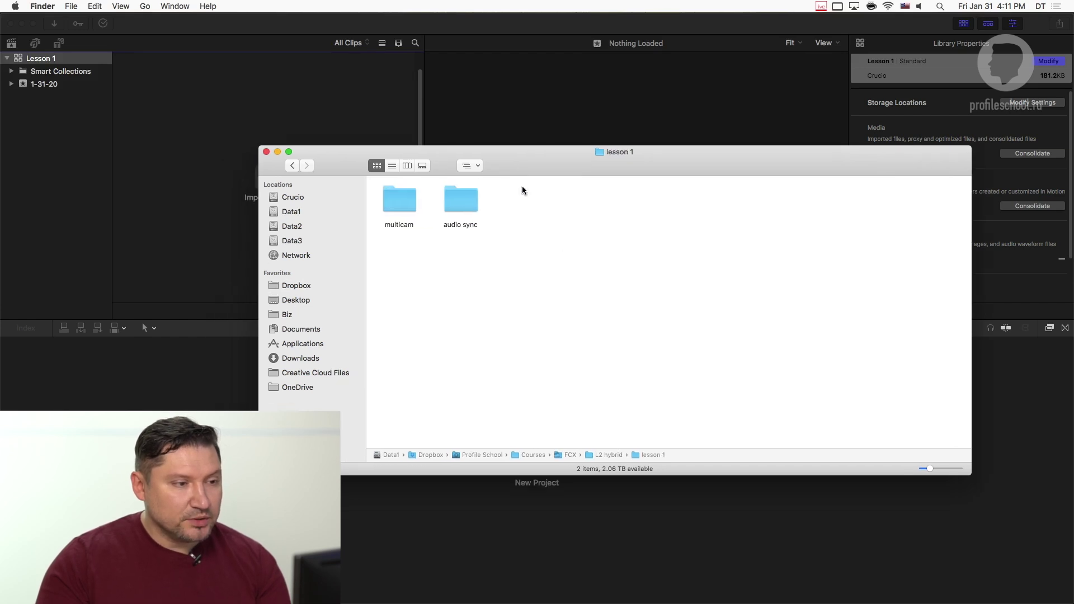
double_click(465, 200)
left_click_drag(551, 156, 562, 147)
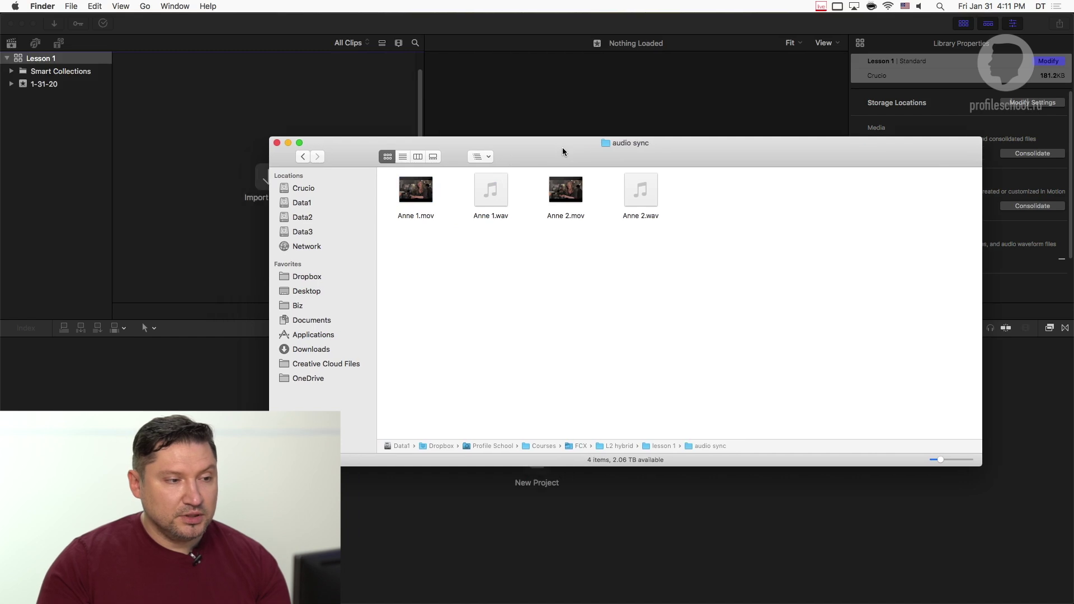
key("super+a")
left_click(557, 267)
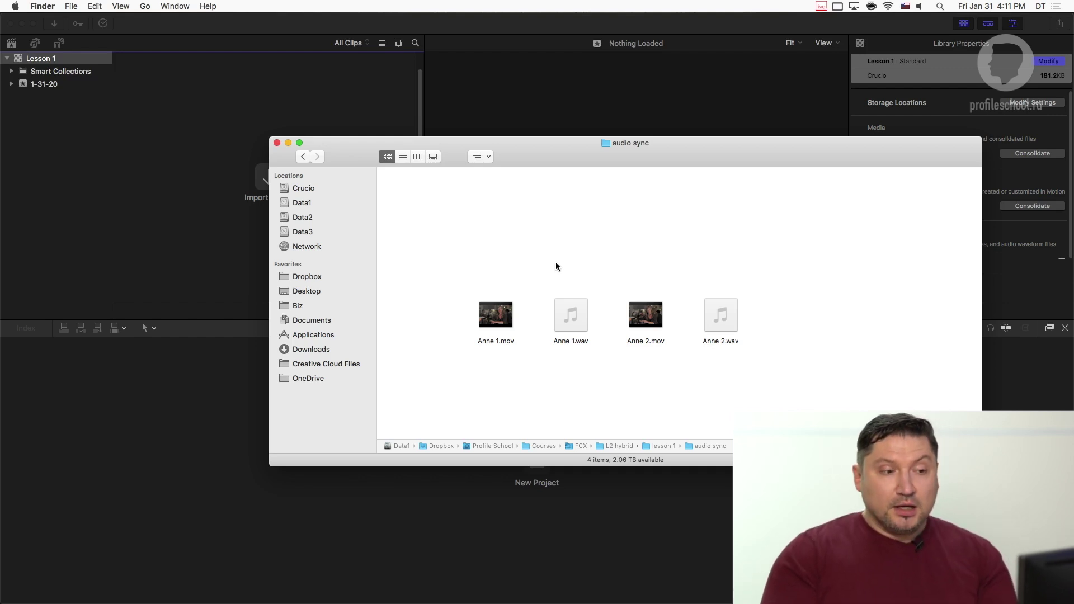
Preview Anne 1.mov with Quick Look while adjusting the system volume
left_click(920, 7)
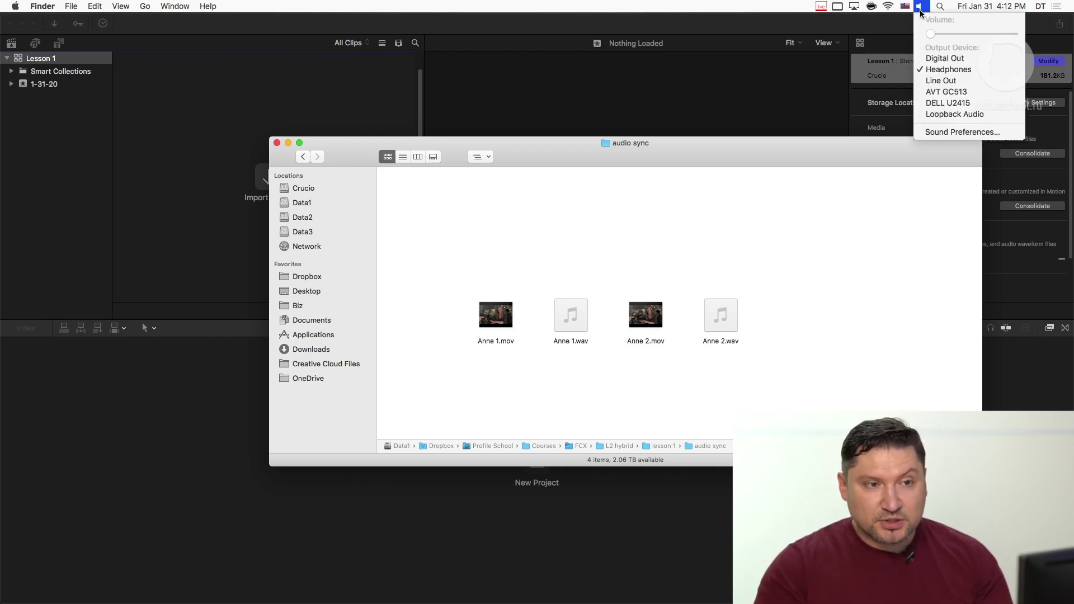
left_click(992, 32)
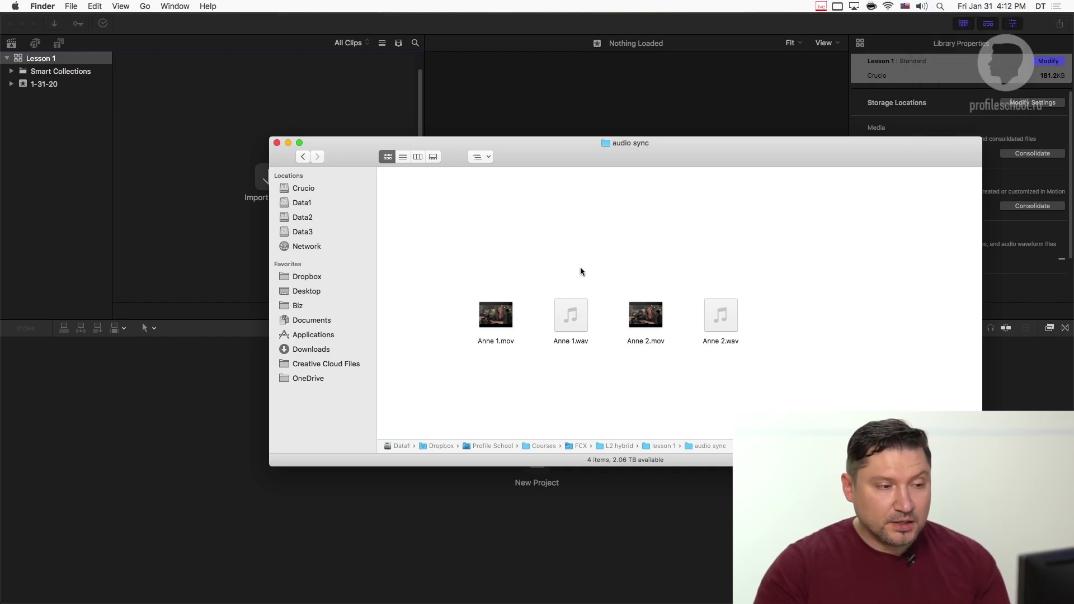
left_click(508, 304)
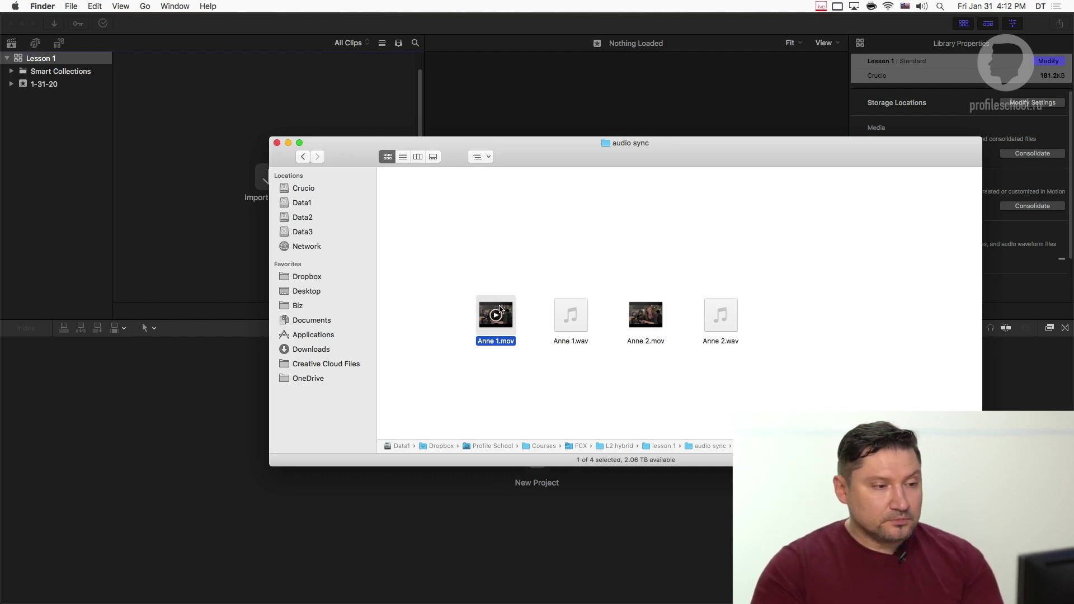
key("space")
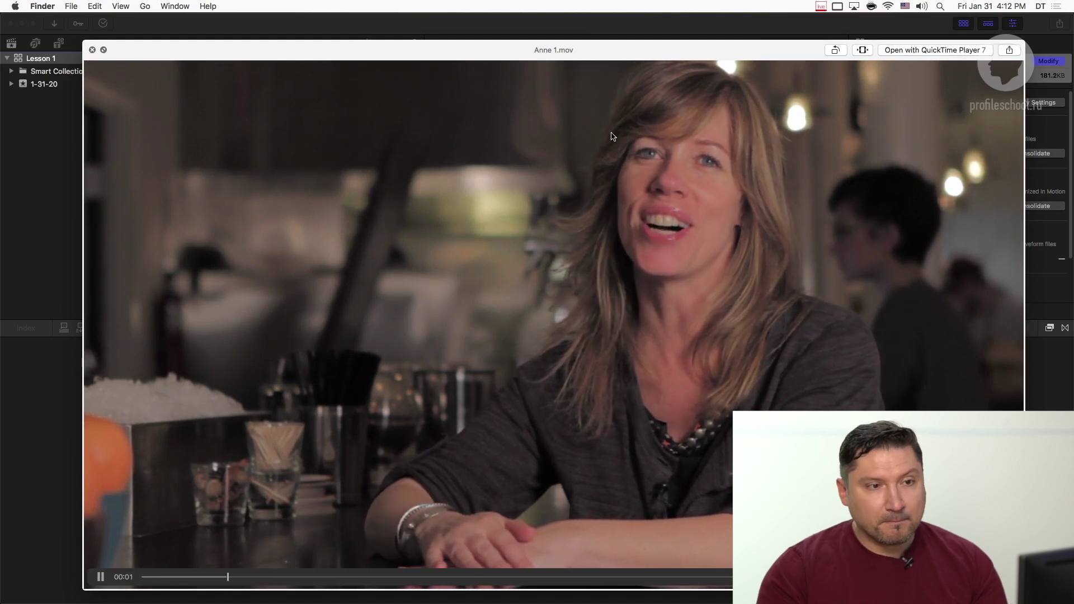
left_click(922, 6)
left_click(968, 39)
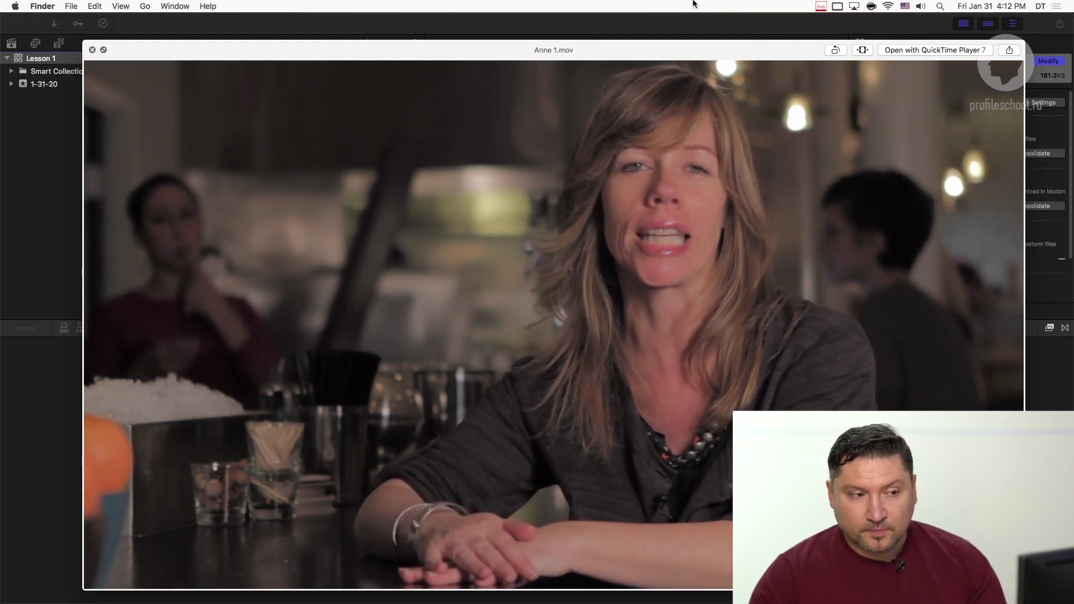
key("space")
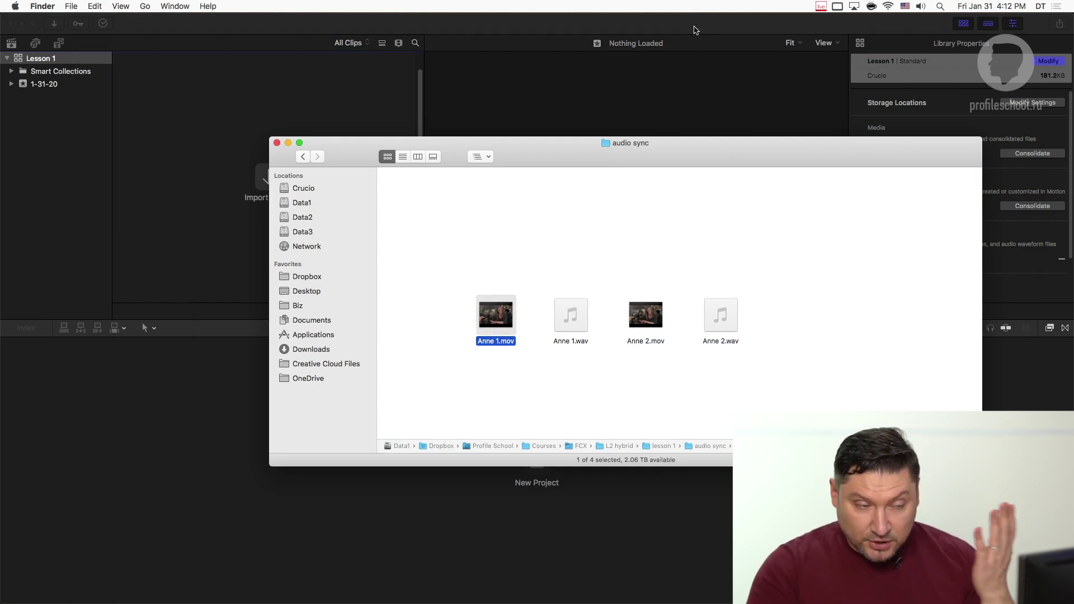
Preview Anne 1.wav with Quick Look while adjusting the system volume
left_click(596, 278)
key("Right")
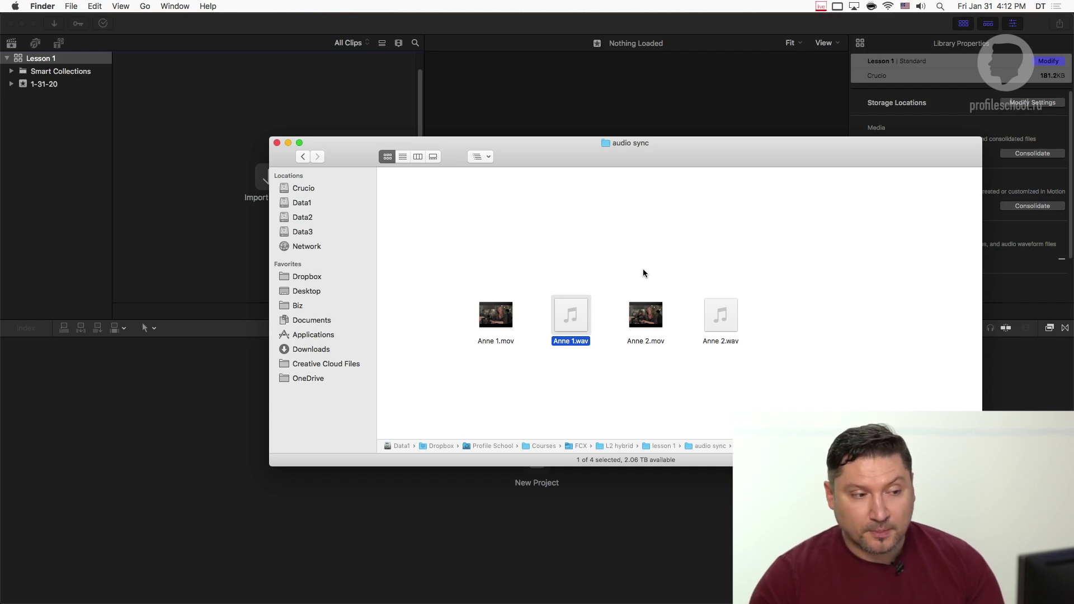
key("space")
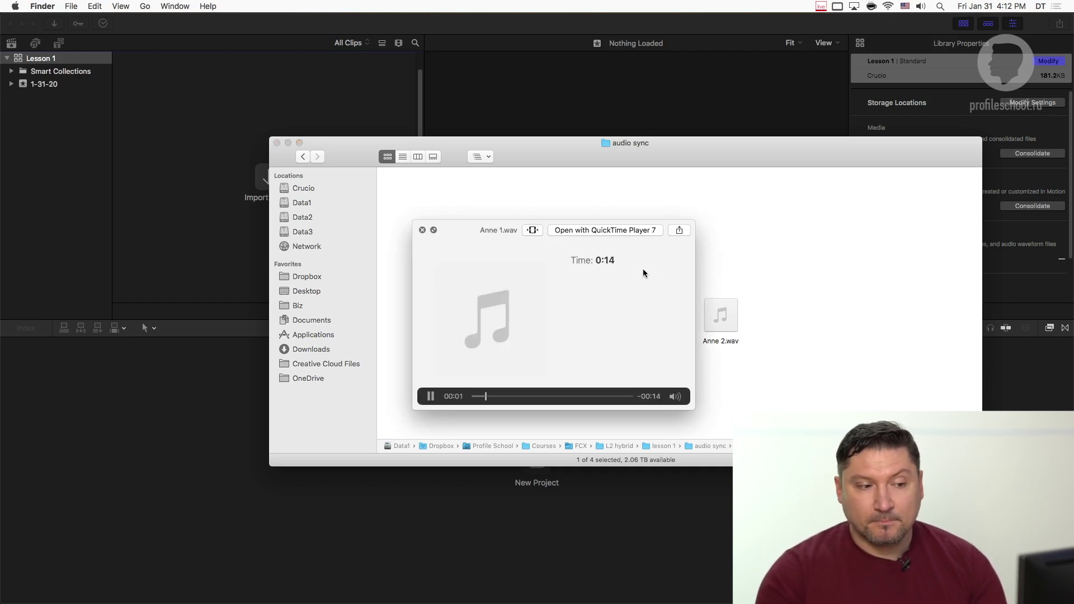
left_click(921, 6)
left_click(982, 32)
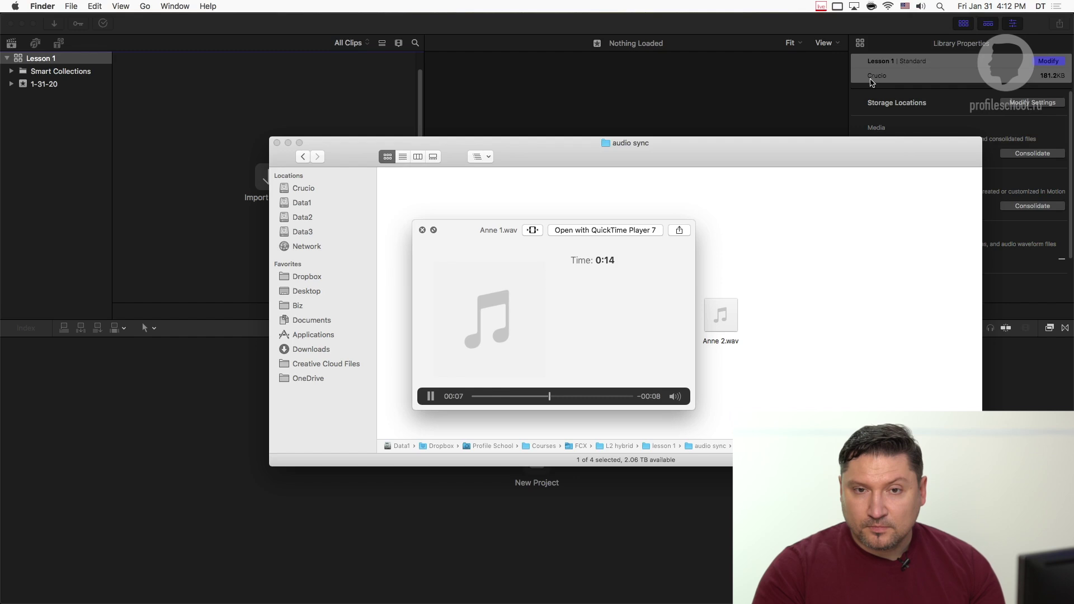
key("space")
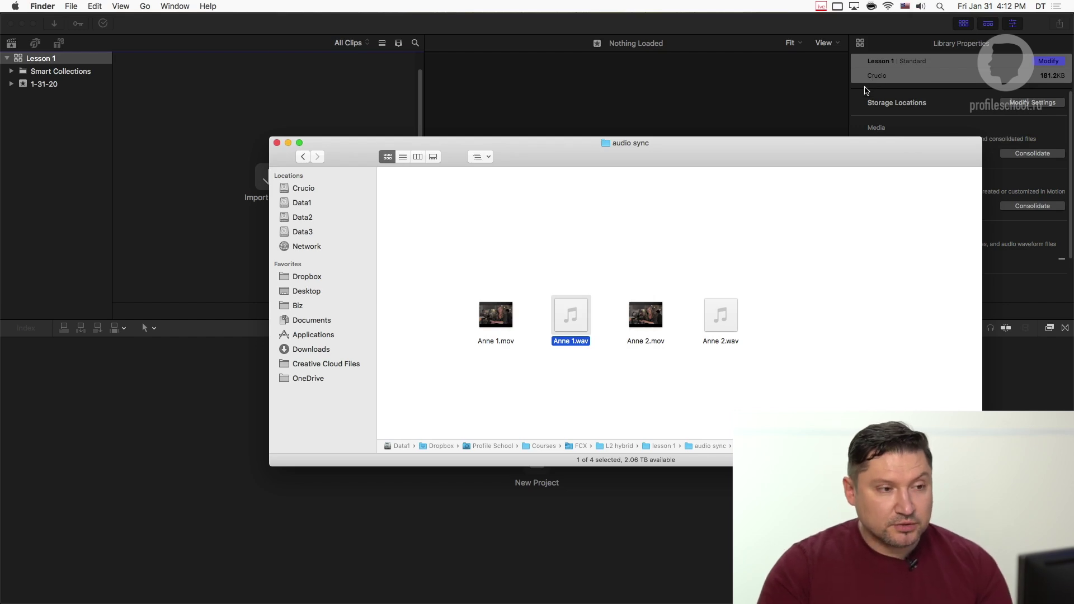
Rearrange Anne 2.mov and Anne 2.wav in the folder window, then select Final Cut Pro's 1-31-20 event
left_click_drag(729, 159, 751, 166)
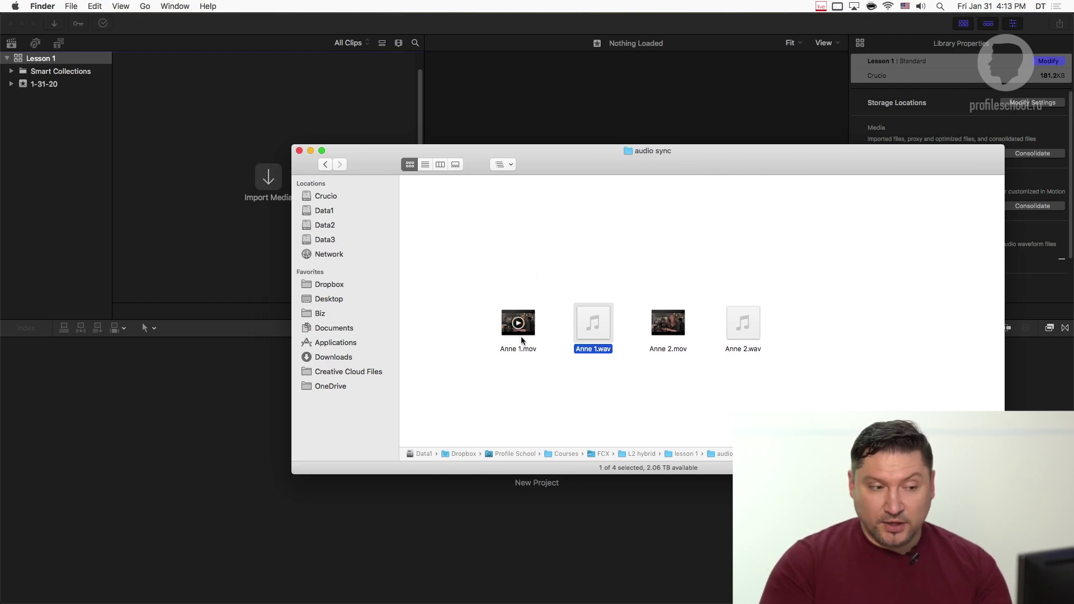
left_click_drag(648, 273, 790, 280)
left_click(790, 280)
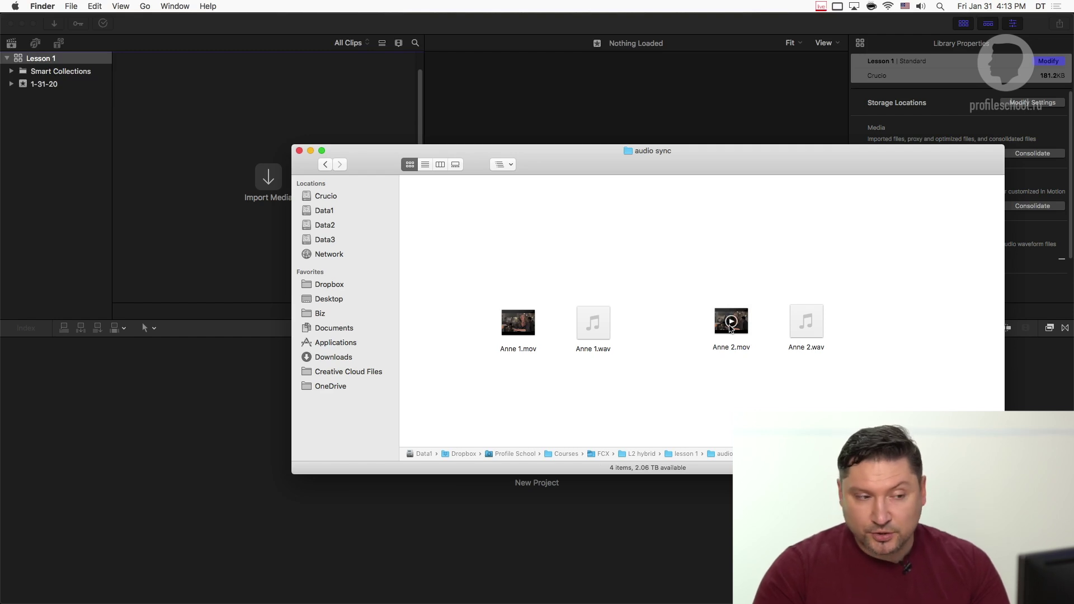
left_click(232, 218)
left_click(33, 84)
Rename the 1-31-20 event to 'audio sync'
left_click(34, 84)
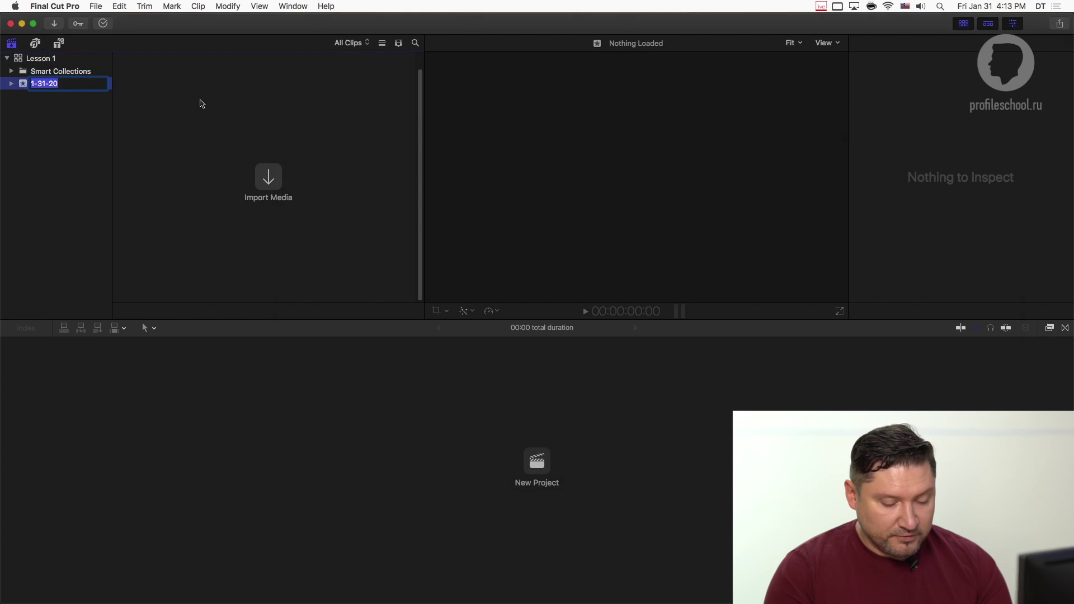
type("aud")
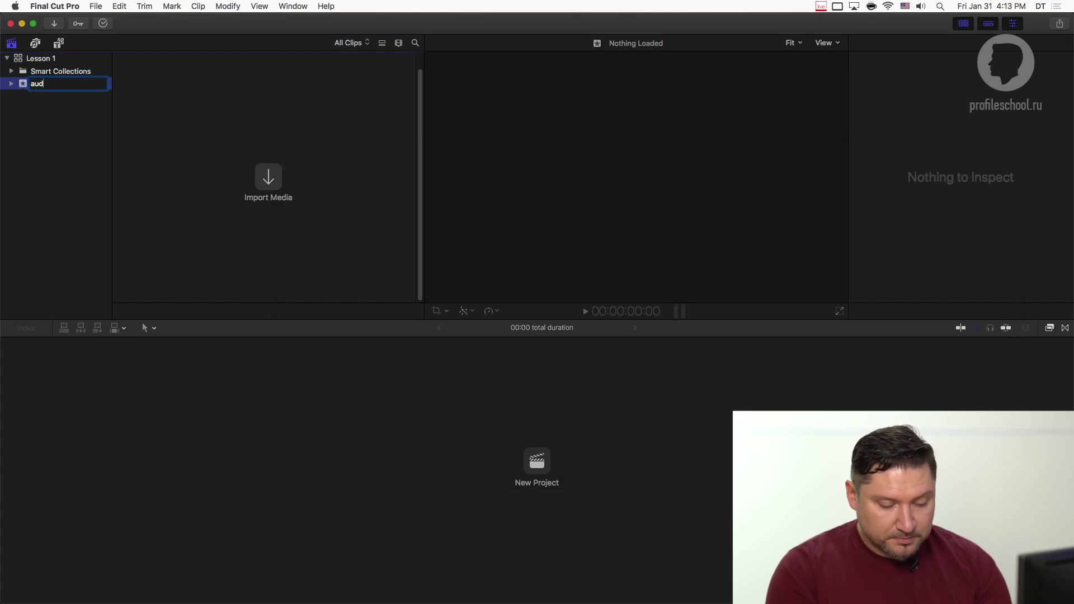
type("io sync")
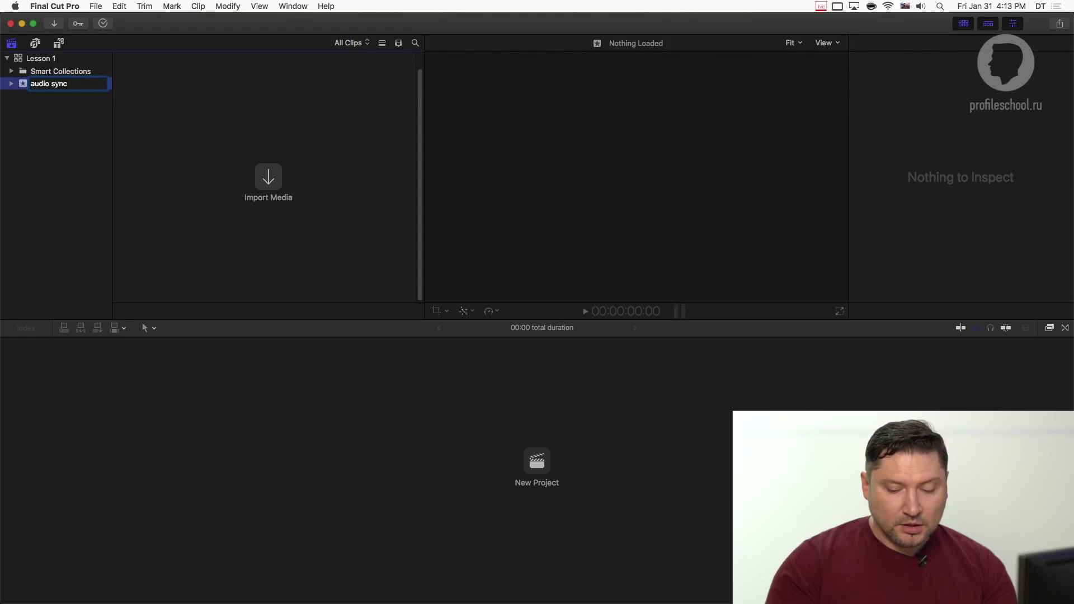
key("Return")
Select all four Anne media files in Finder, then return to Final Cut Pro
key("super+Tab")
left_click_drag(907, 257, 493, 361)
left_click_drag(622, 170, 684, 168)
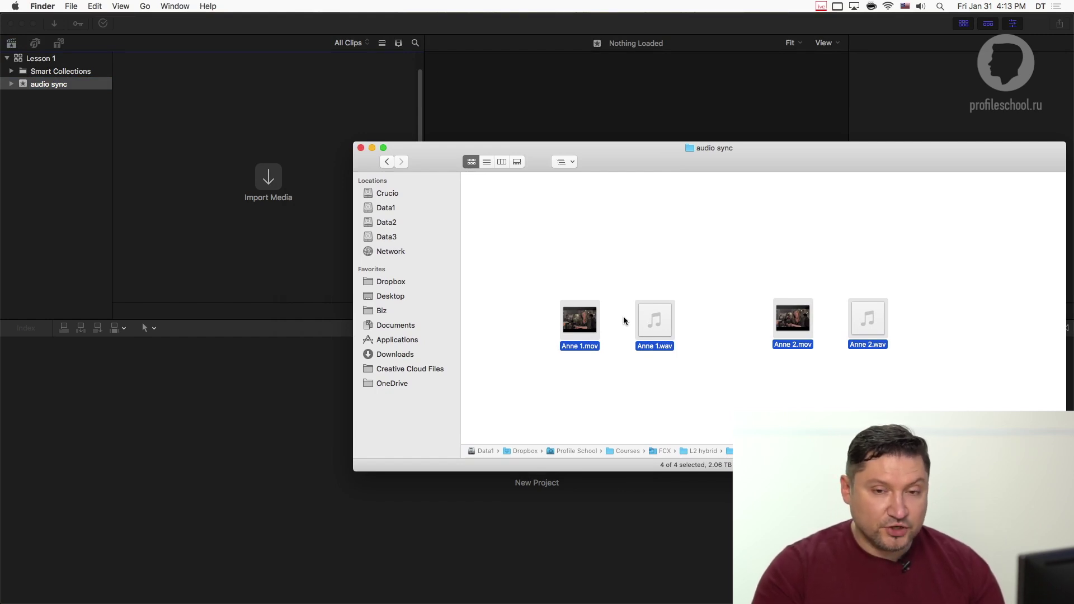
left_click(286, 114)
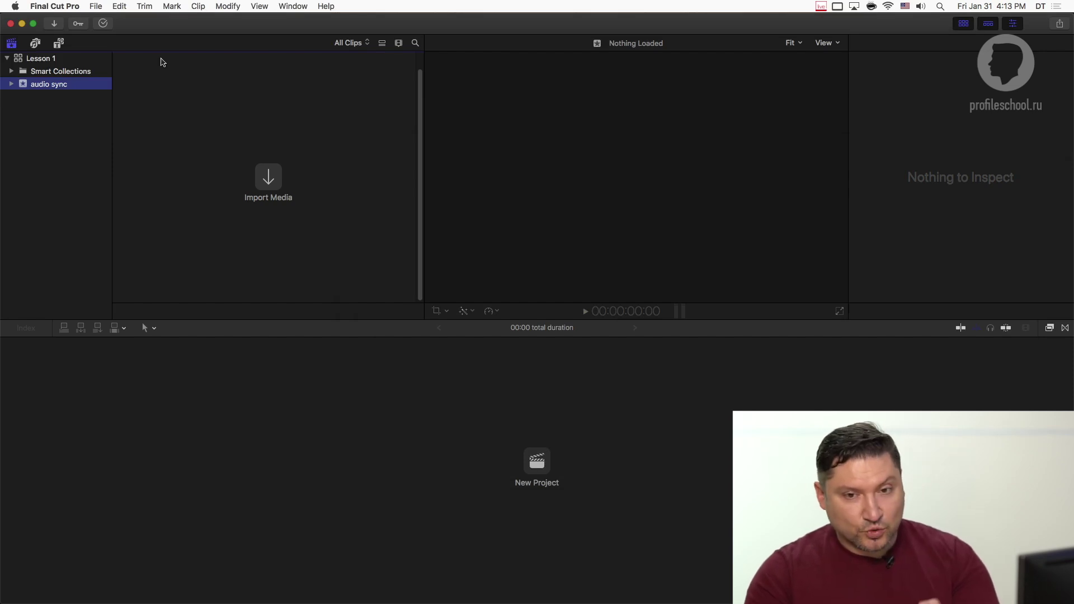
left_click(55, 6)
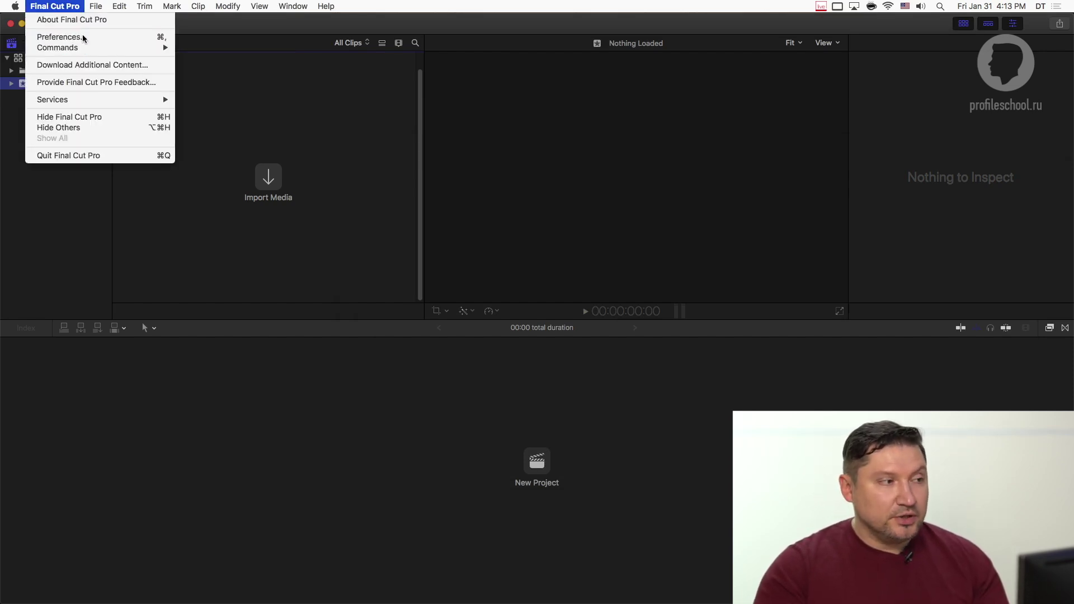
Open the Import preferences and set Files to Leave files in place instead of copying to library
left_click(83, 39)
left_click_drag(566, 105, 667, 79)
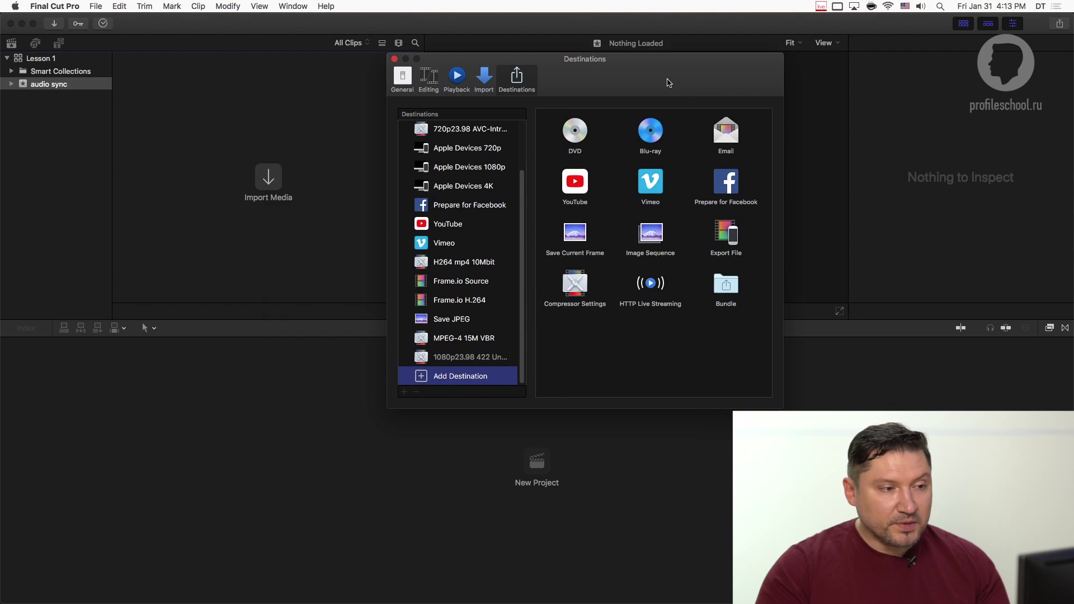
left_click(484, 78)
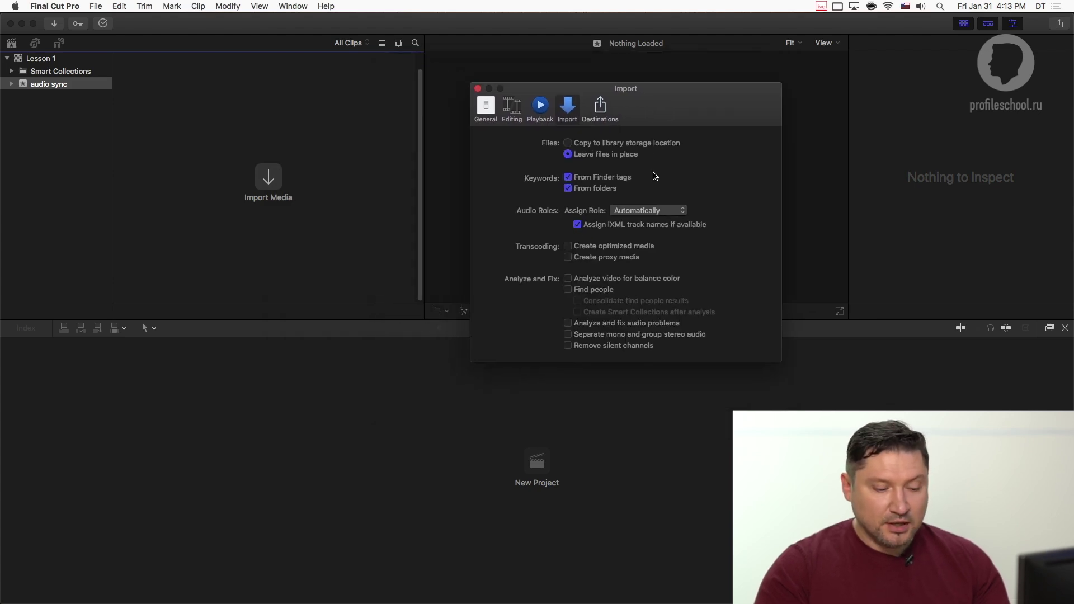
key("super+shift+4")
left_click_drag(553, 148, 659, 165)
left_click(569, 143)
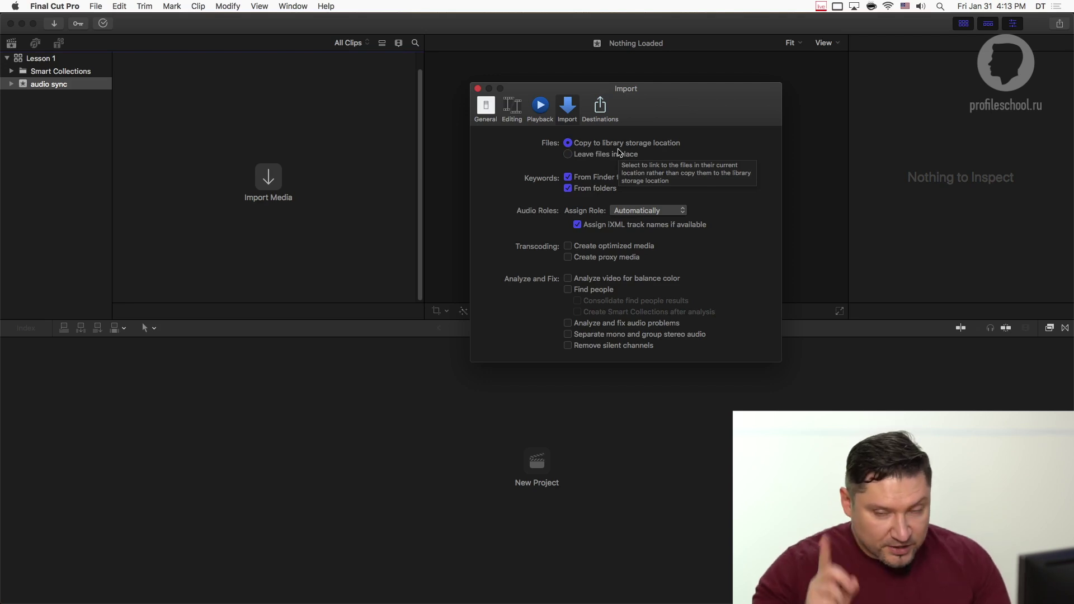
left_click(619, 154)
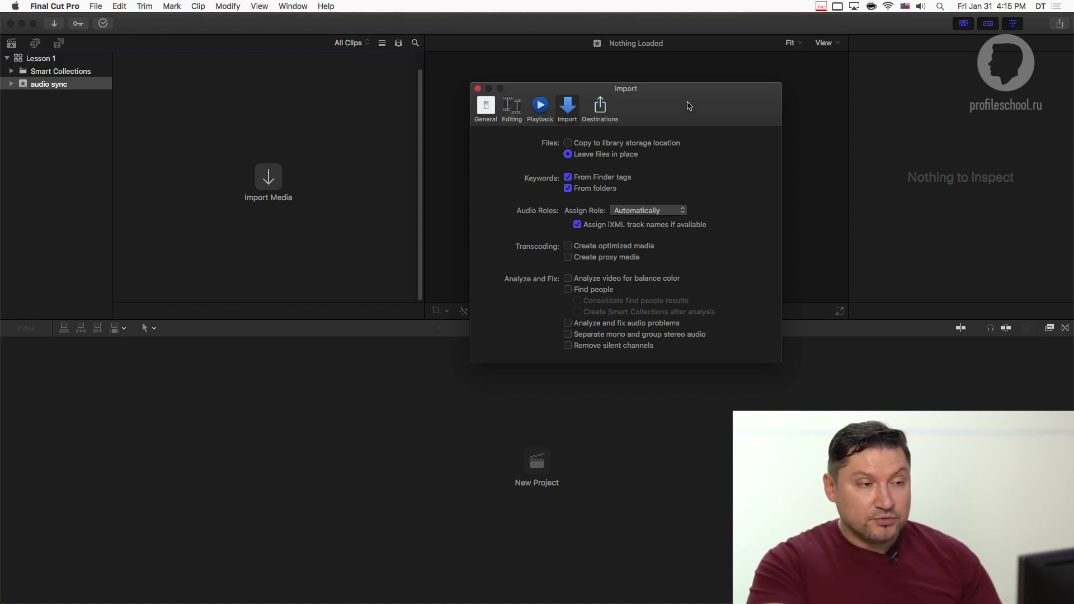
left_click_drag(673, 102, 636, 117)
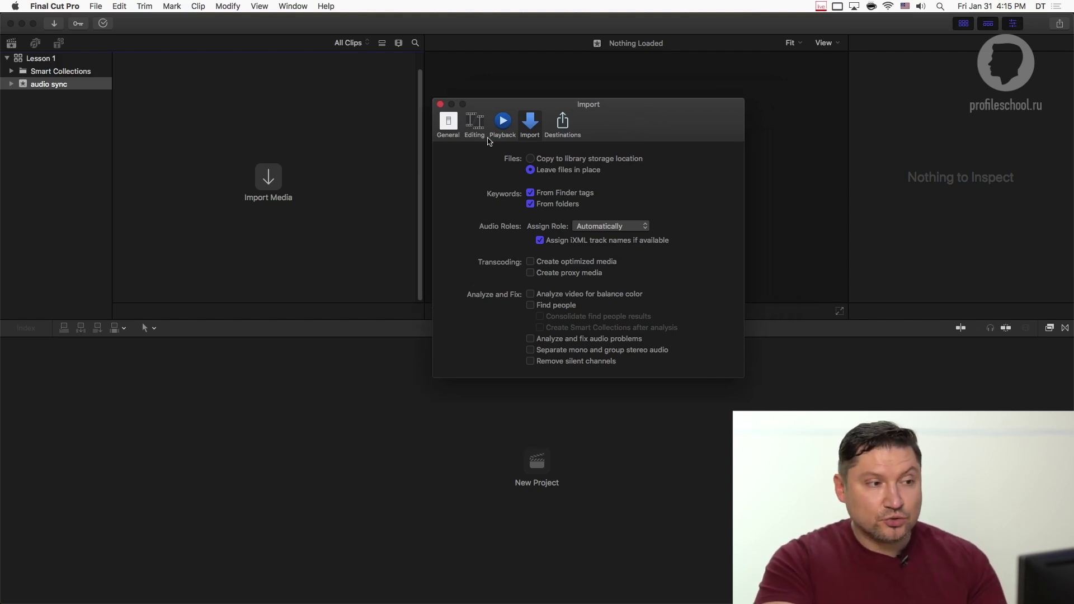
In the Playback preferences, check Create optimized media for multicam clips
left_click(479, 124)
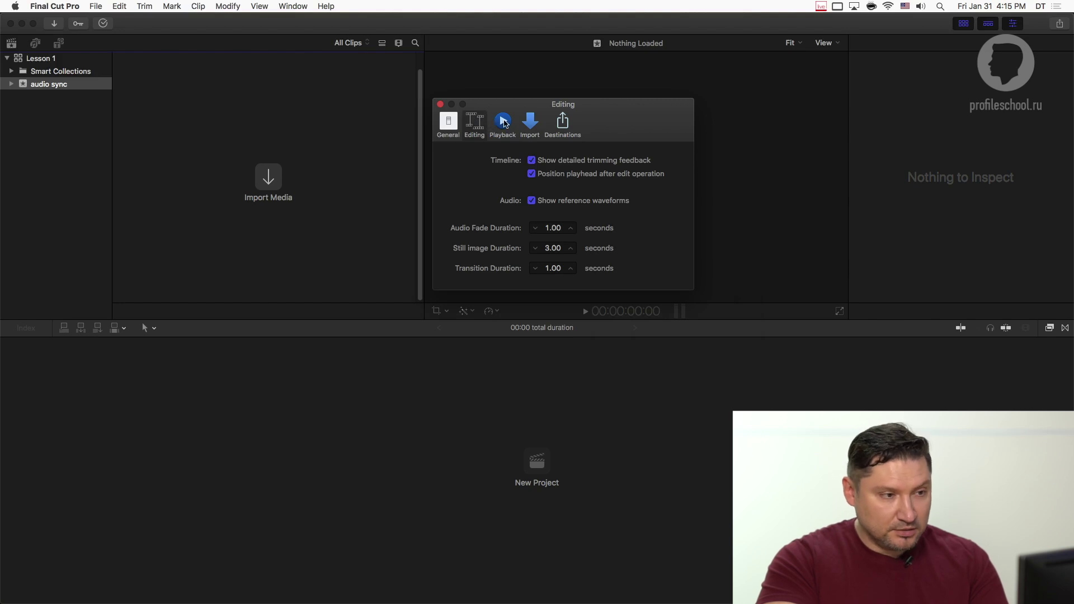
left_click(503, 123)
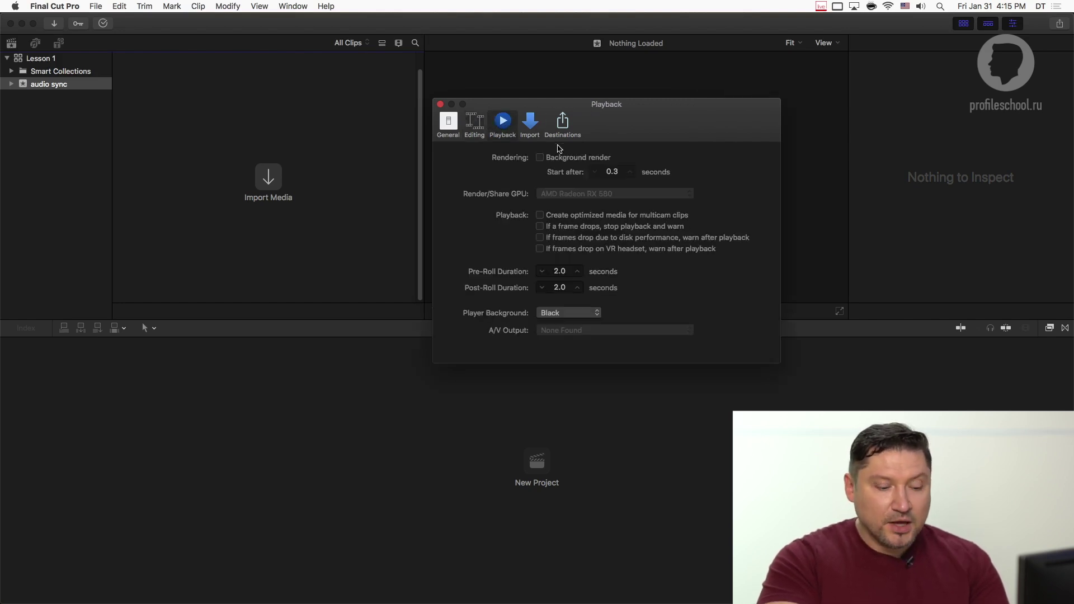
left_click(609, 216)
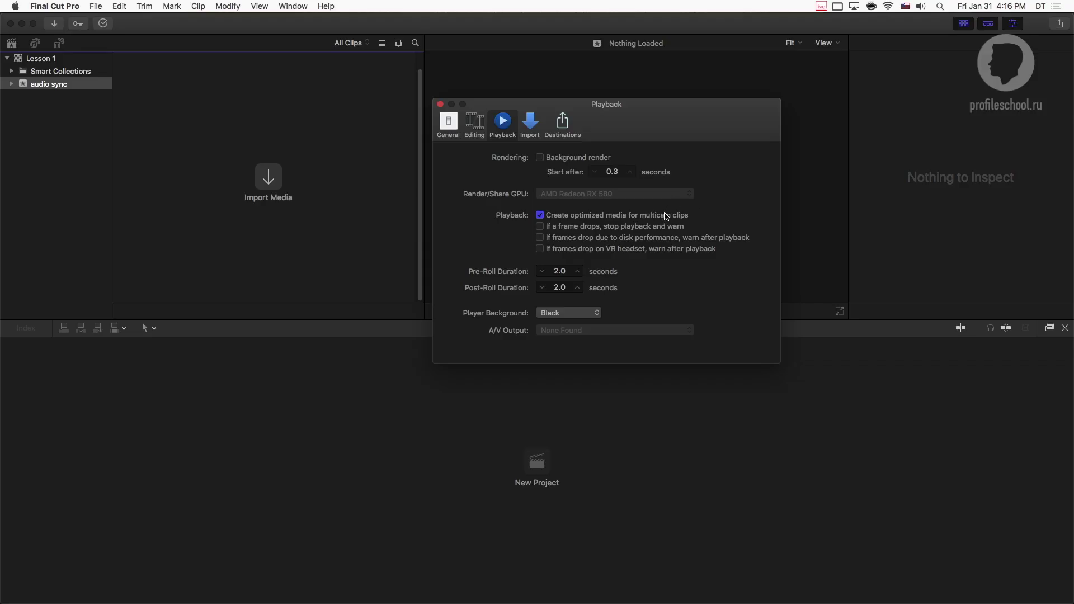
Uncheck Create optimized media for multicam clips
left_click(665, 215)
Return from the Import preferences to Playback and check Background render
left_click(530, 123)
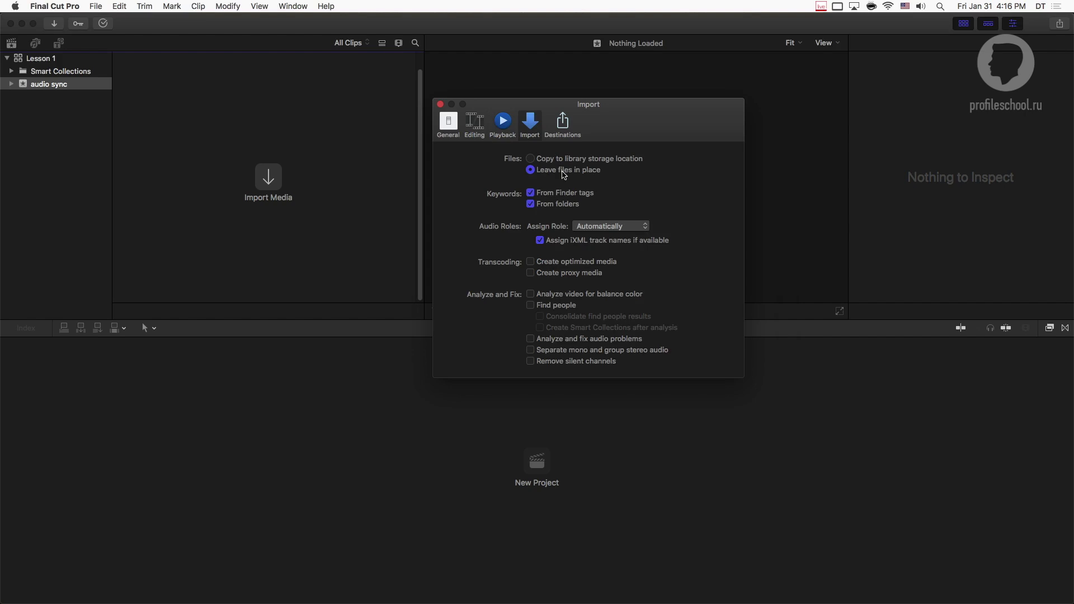
left_click(502, 122)
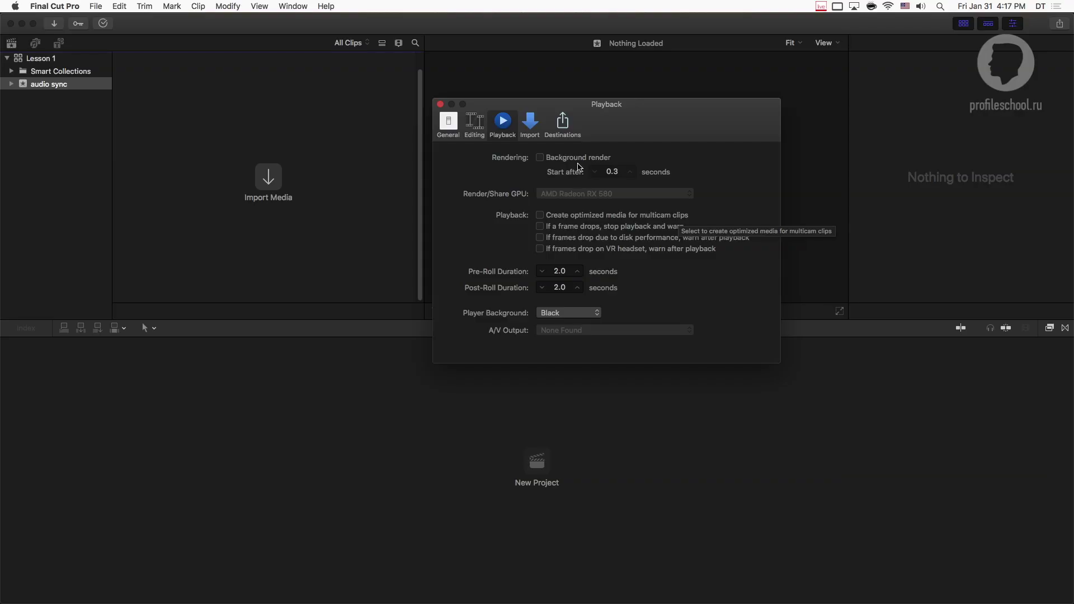
left_click(568, 158)
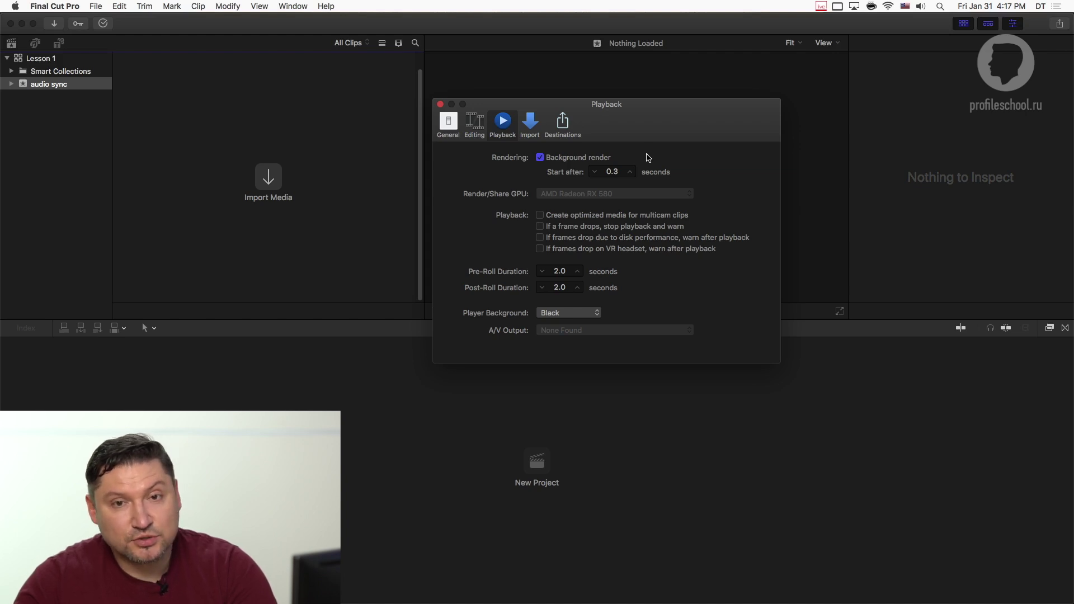
Uncheck Background render, view the Import preferences, and close the Preferences window
left_click(591, 159)
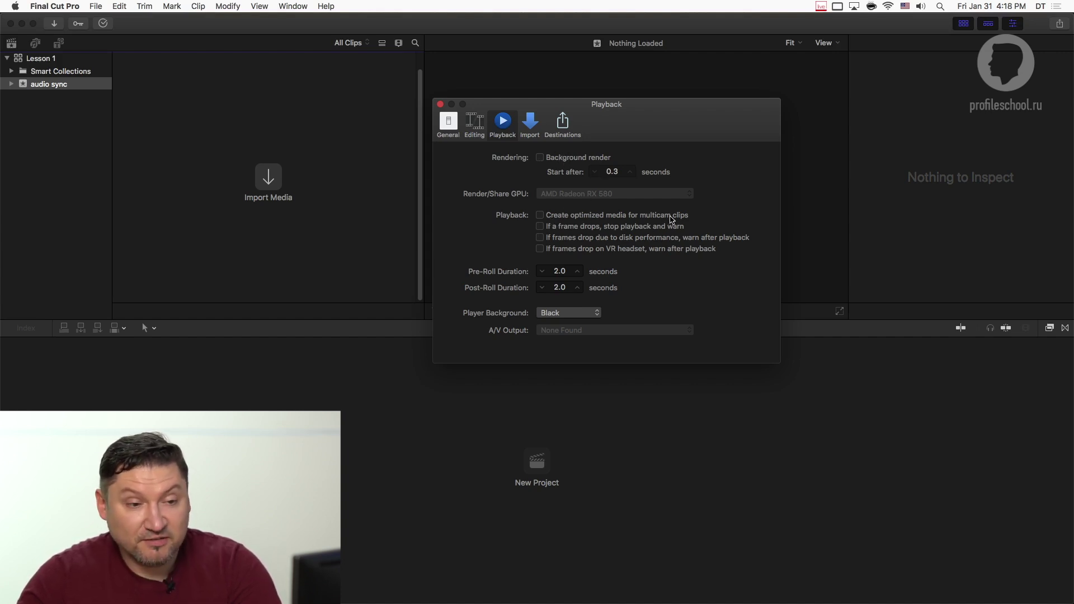
left_click(532, 120)
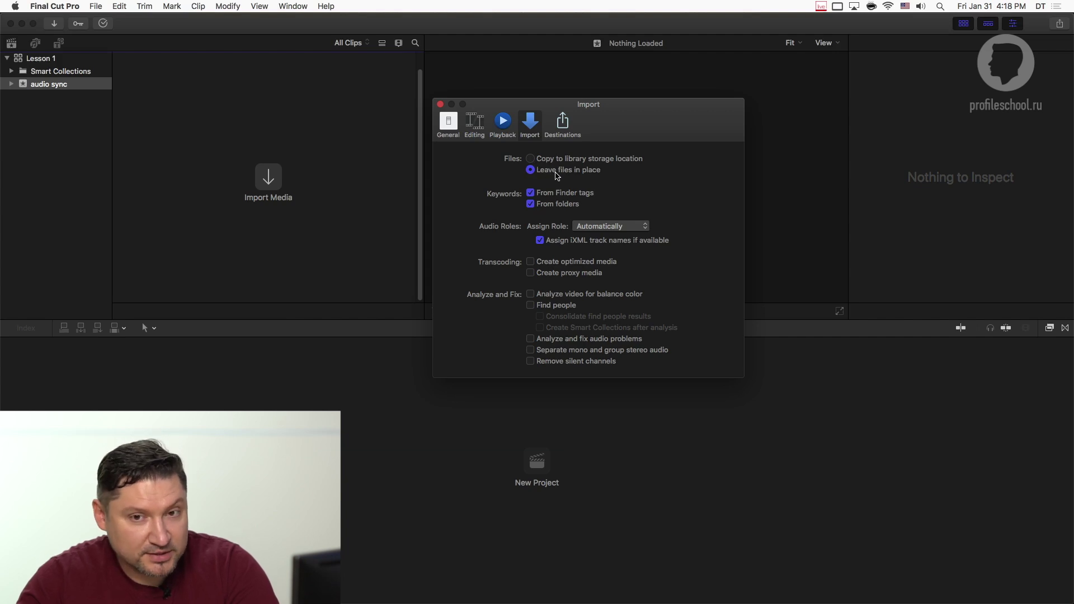
left_click(440, 104)
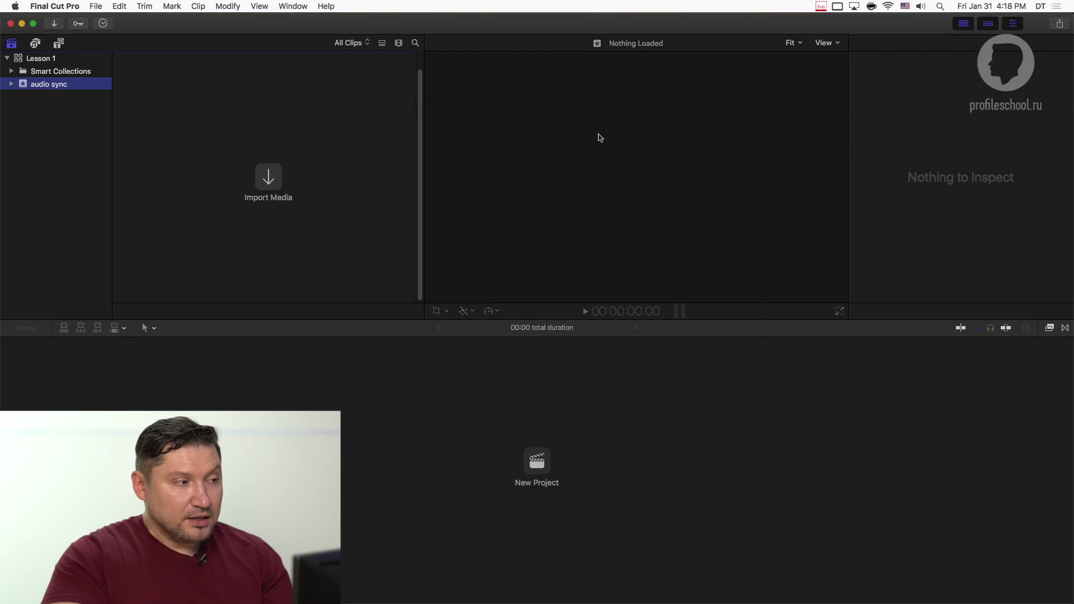
Drag Anne 1.mov, Anne 1.wav, Anne 2.mov and Anne 2.wav from Finder onto the audio sync event
key("super+Tab")
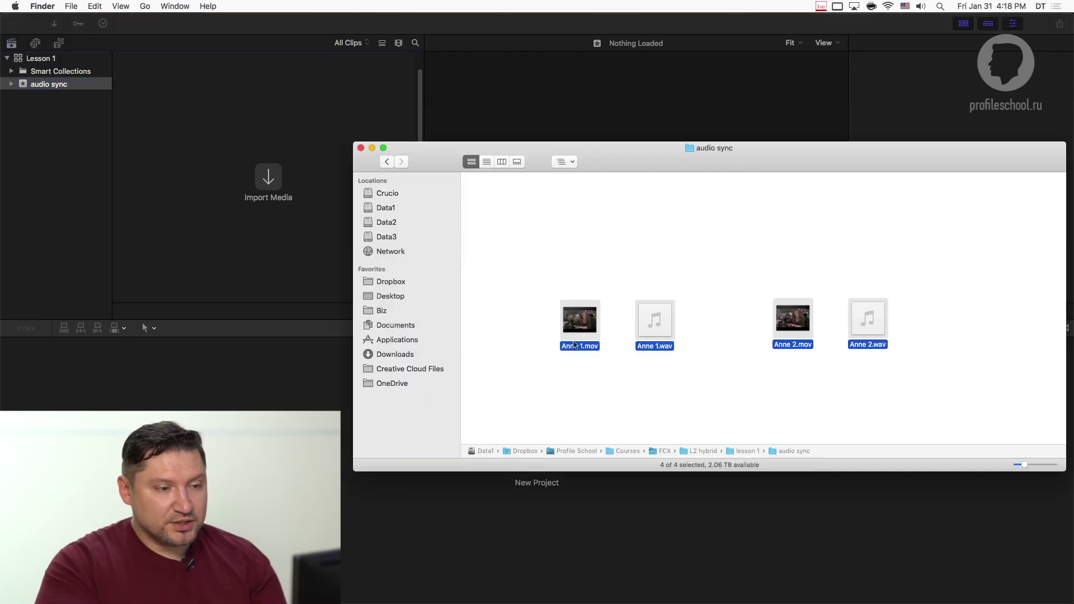
left_click_drag(573, 344, 41, 86)
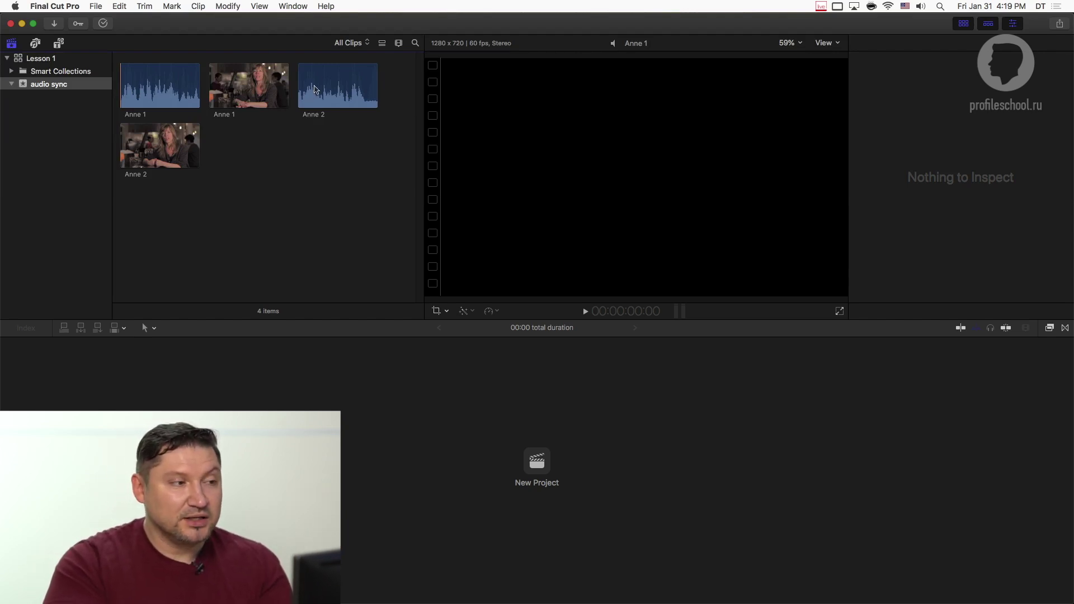
Combine the Anne 1 audio and video clips into a compound clip named 'Anne 1 sync'
left_click(166, 89)
left_click(256, 95, "super")
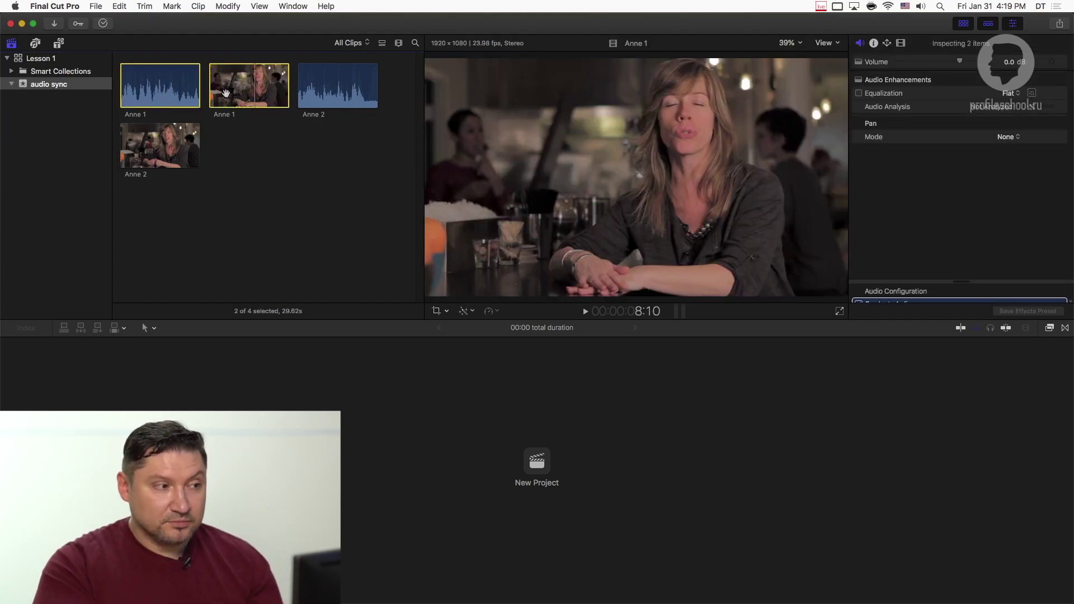
right_click(233, 84)
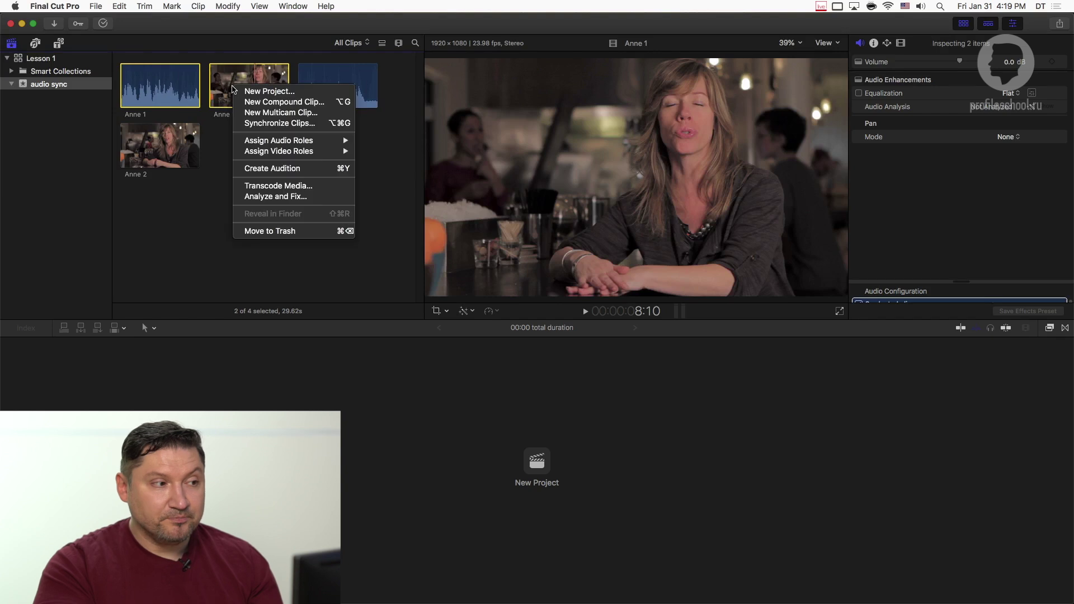
left_click(276, 103)
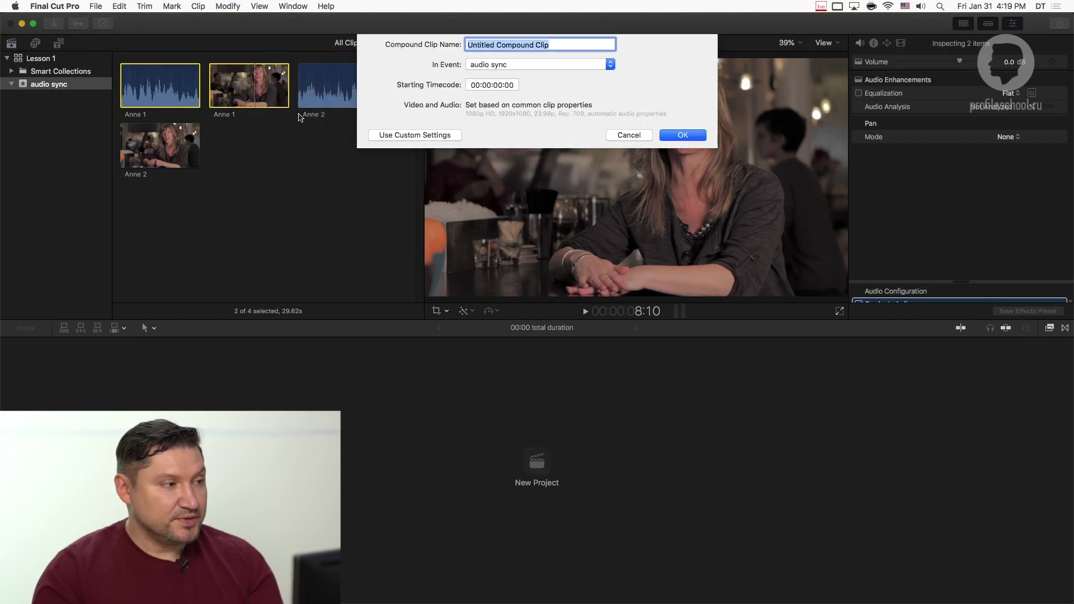
type("Ann")
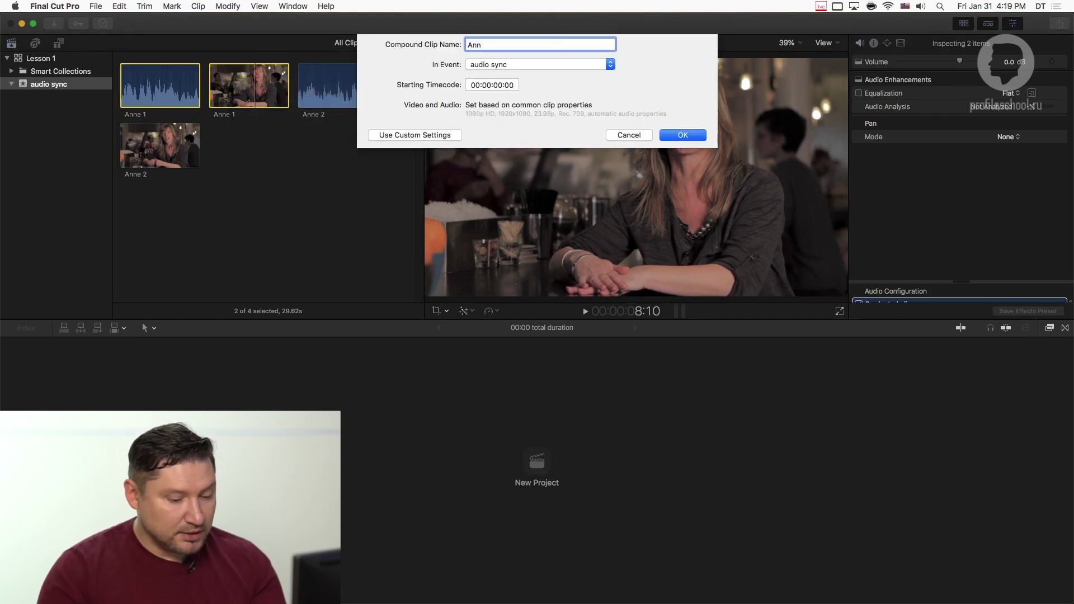
type("e 1 sync")
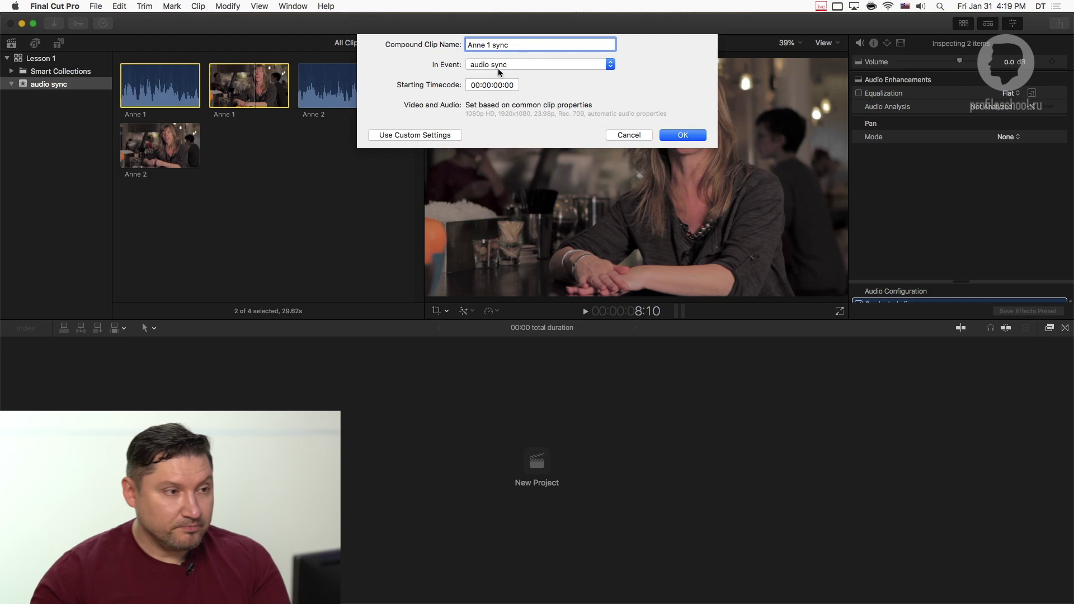
left_click(683, 135)
left_click(314, 195)
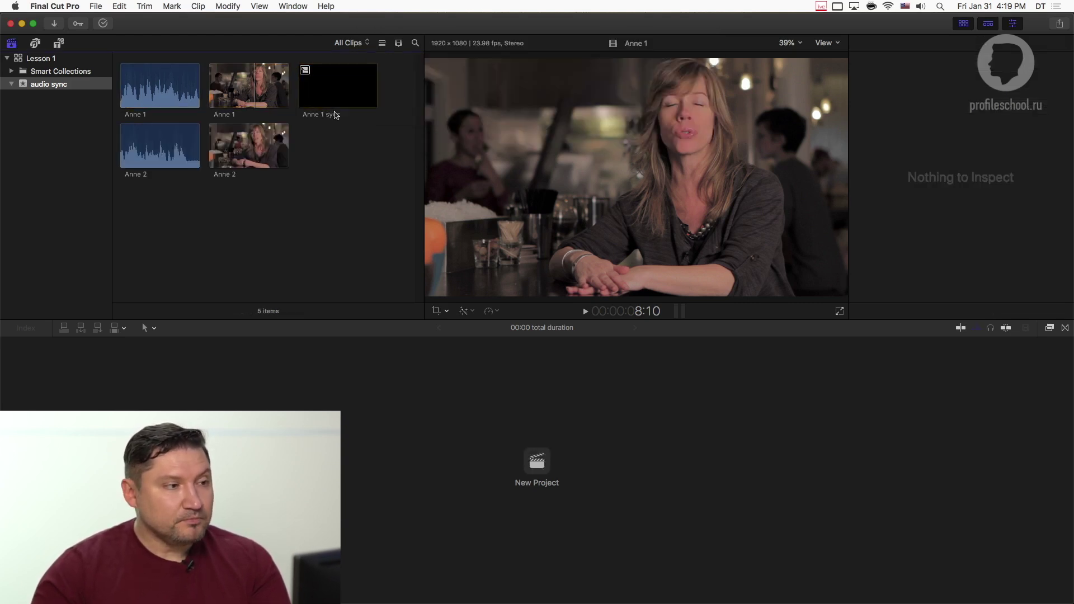
Open the Anne 1 sync compound clip and move the Anne 1 audio beneath the video clip
right_click(327, 87)
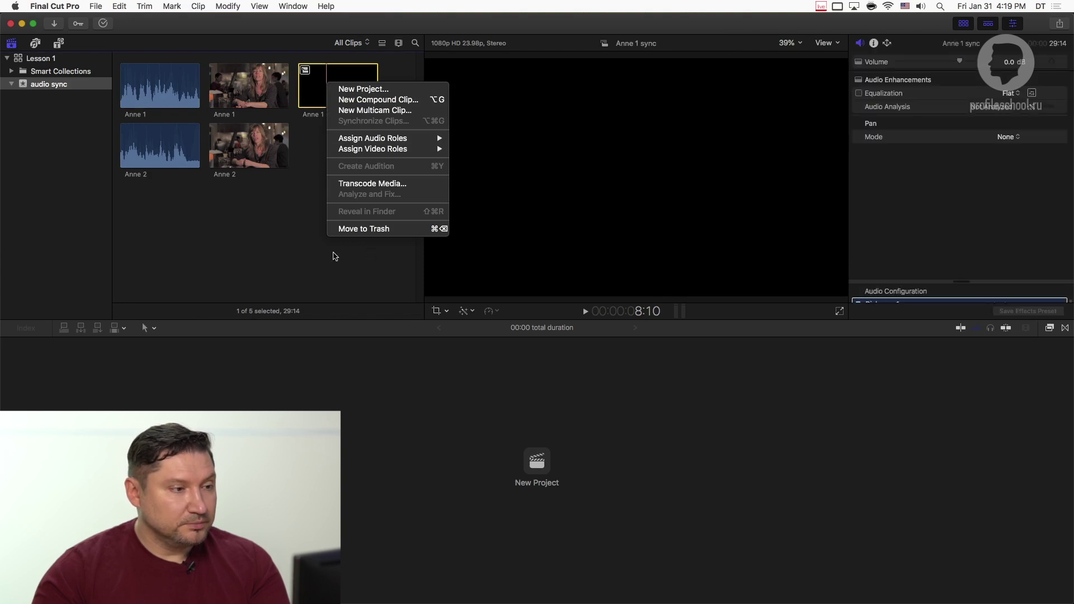
left_click(279, 218)
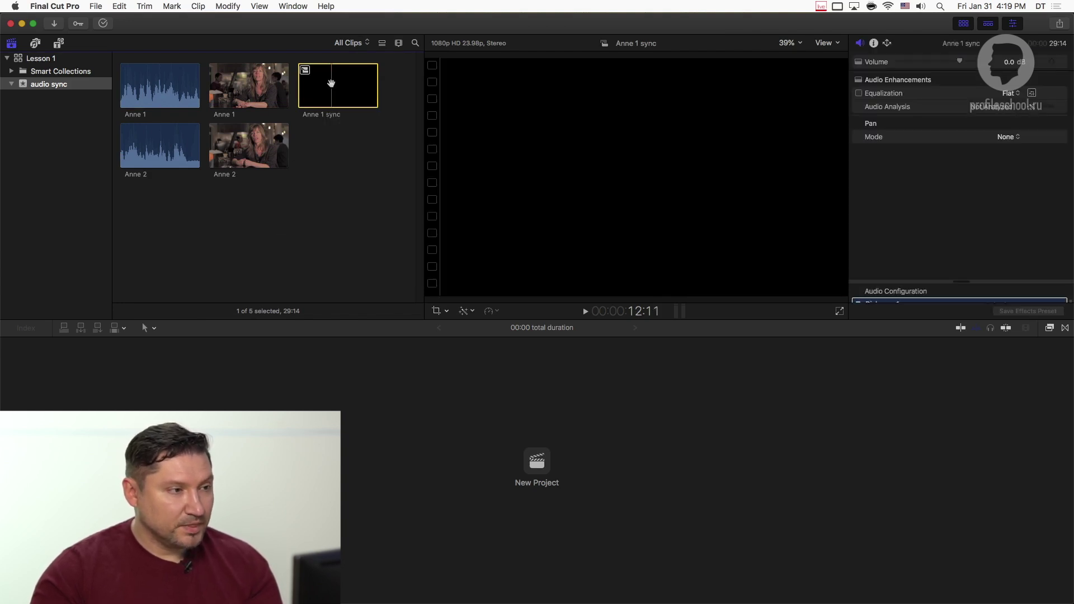
double_click(332, 83)
left_click(539, 344)
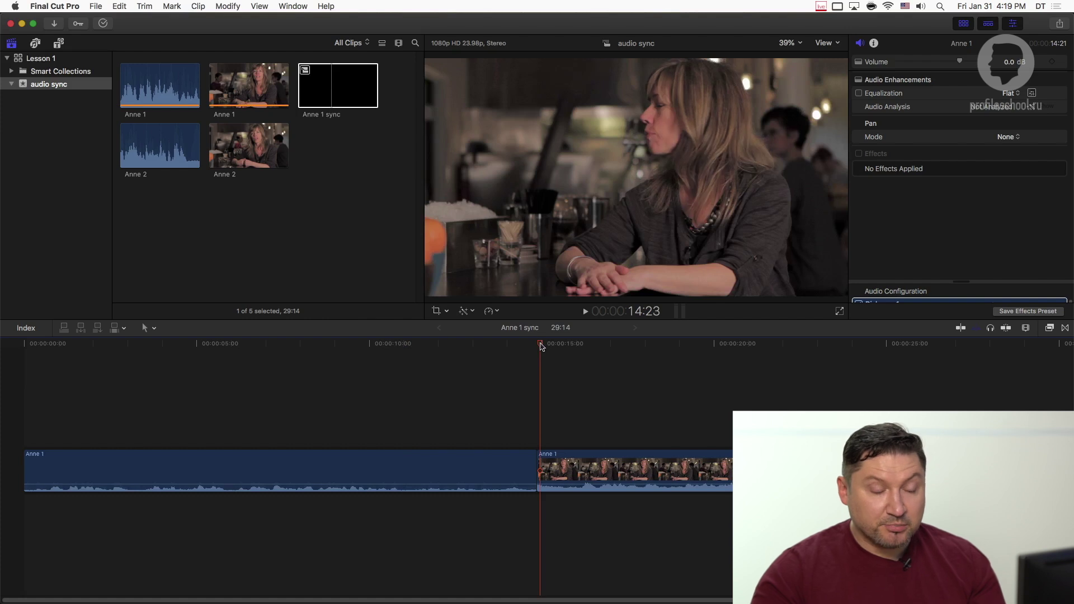
left_click_drag(52, 470, 24, 507)
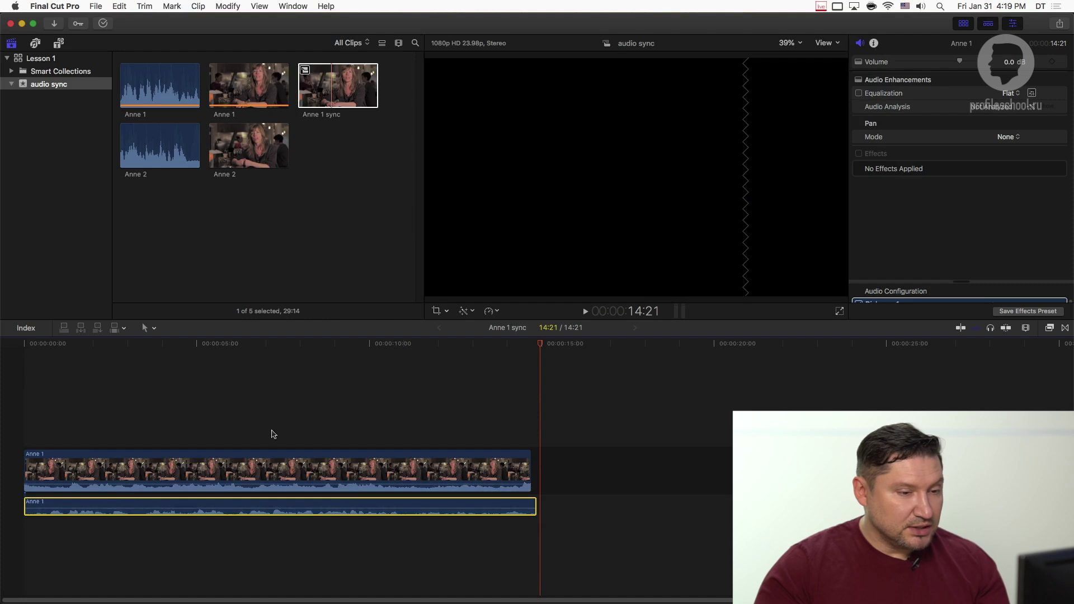
Show timeline clips as waveforms only and bring up the inspector with the lower Anne 1 clip selected
left_click(1026, 328)
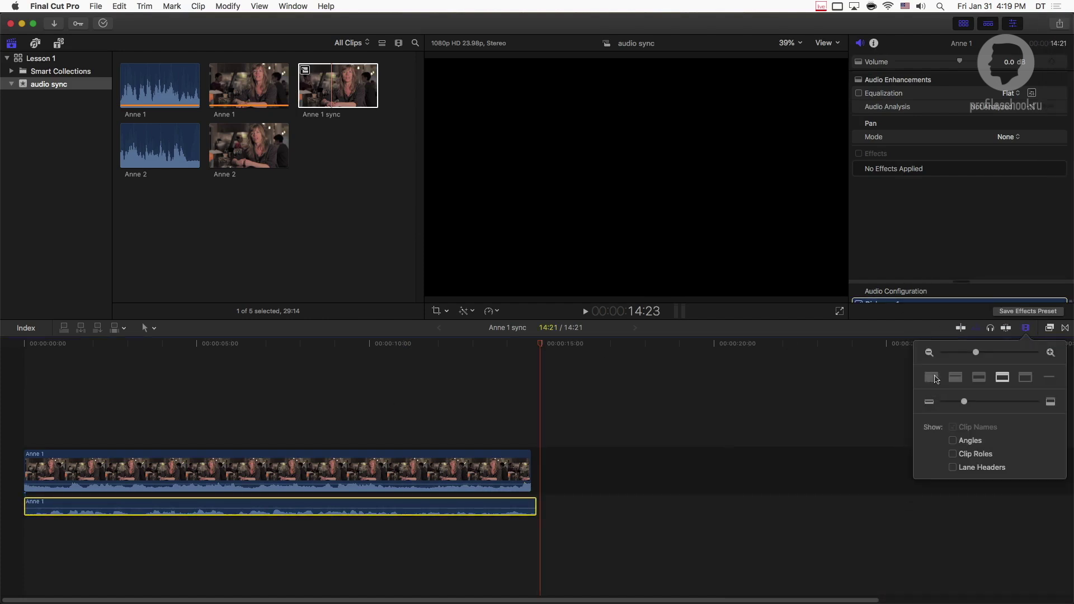
left_click(932, 378)
left_click(354, 411)
key("cmd+4")
left_click(133, 497)
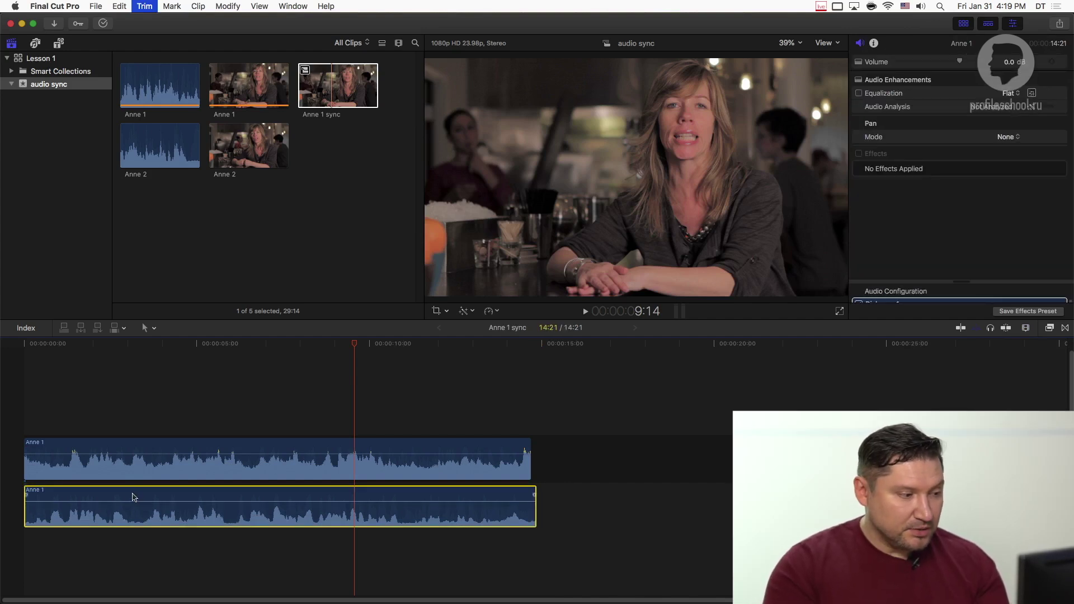
Shift the upper Anne 1 clip later to leave a gap, and select the lower clip
left_click(142, 450)
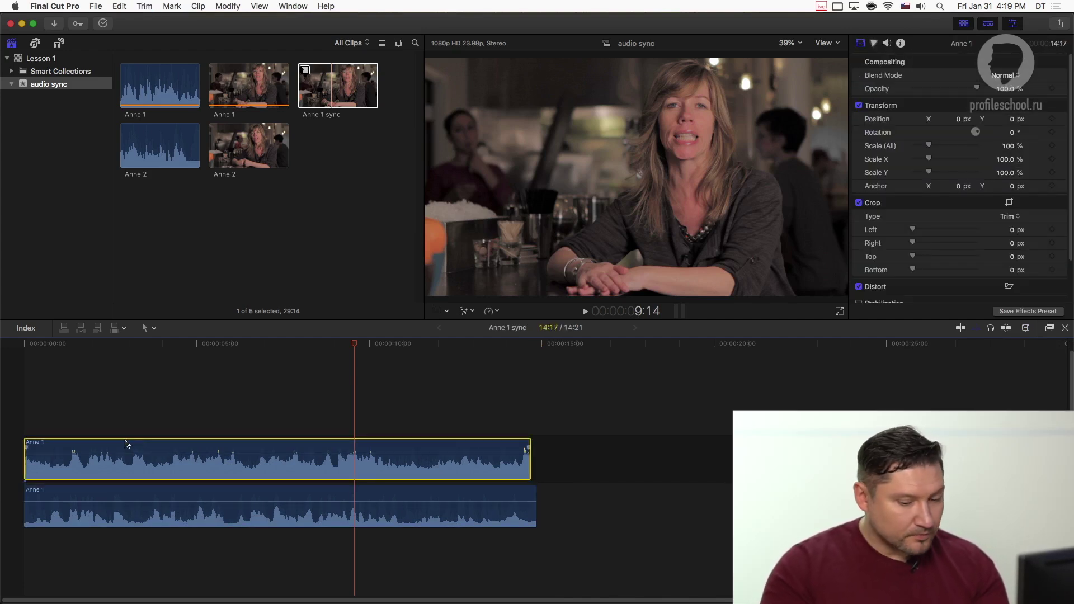
left_click_drag(142, 452, 226, 454)
left_click(212, 500)
Nudge the lower Anne 1 clip frame by frame until its waveform lines up with the upper clip
key("comma")
key("comma")
key("comma")
key("comma")
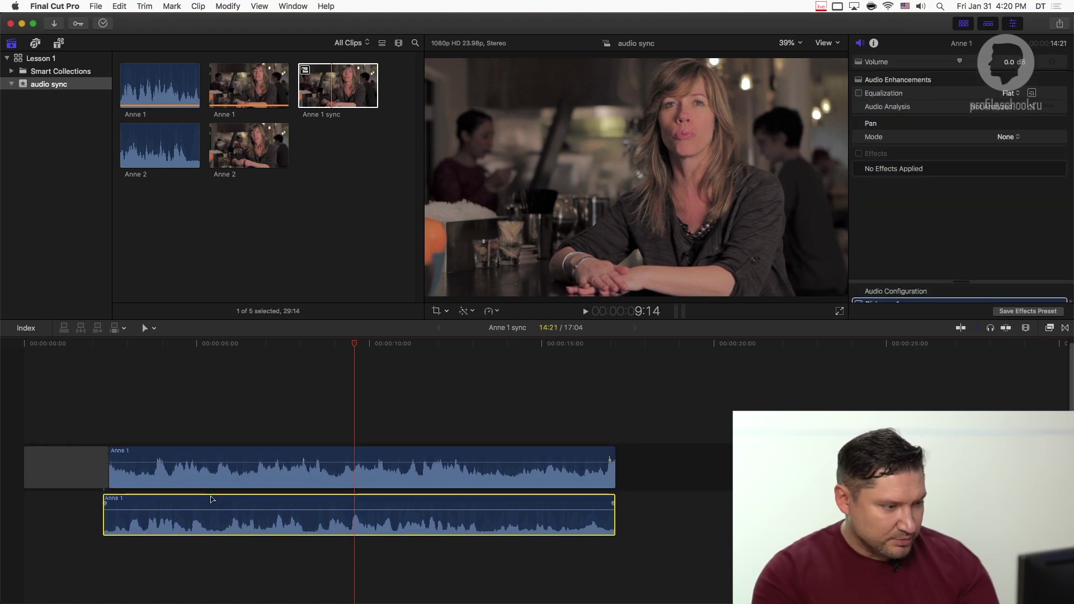
key("shift+period")
key("shift+comma")
key("shift+period")
key("shift+period")
key("comma")
key("comma")
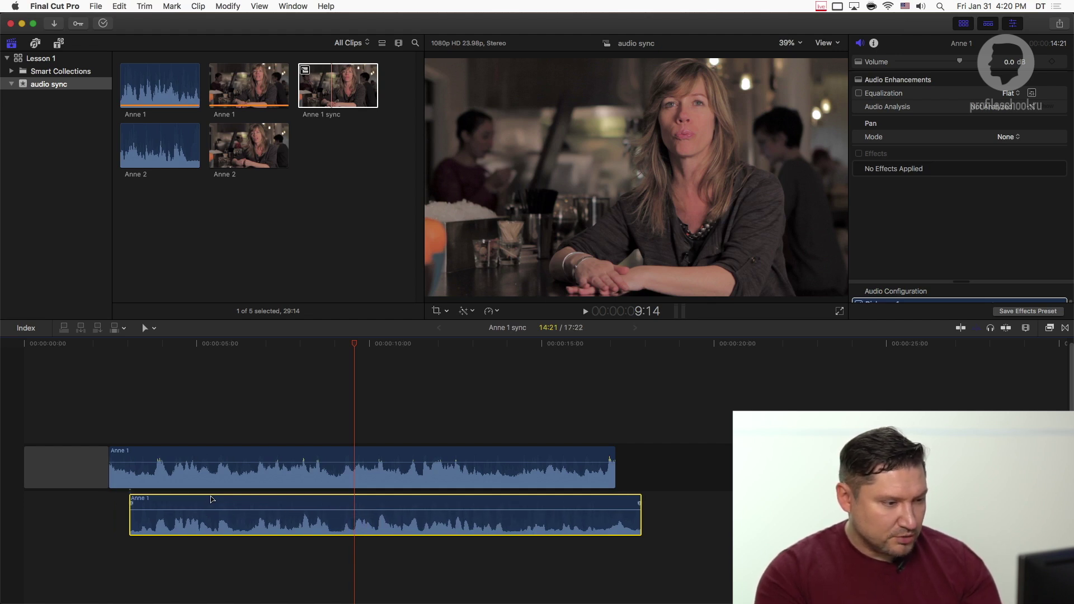
key("comma")
key("super+shift+4")
left_click_drag(151, 423, 585, 551)
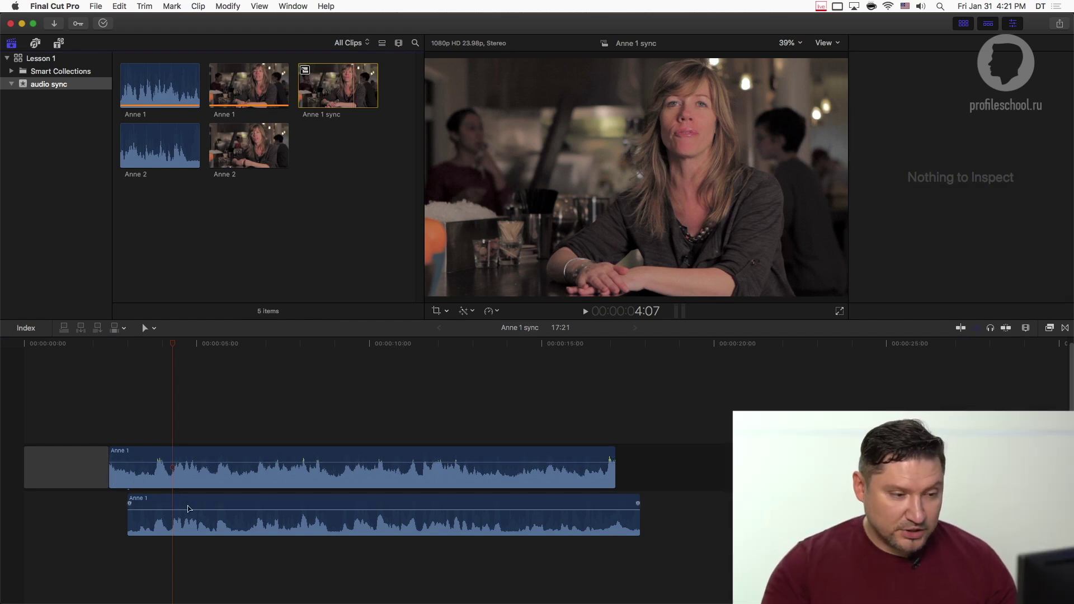
Delete the gap in front of the Anne 1 clips
left_click(61, 469)
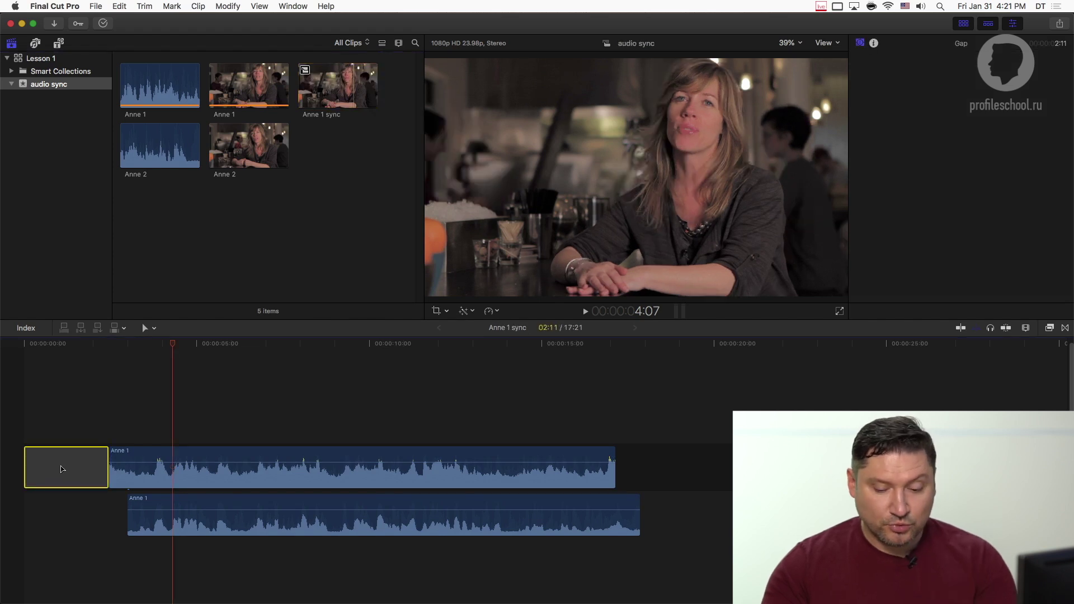
key("Delete")
left_click(21, 354)
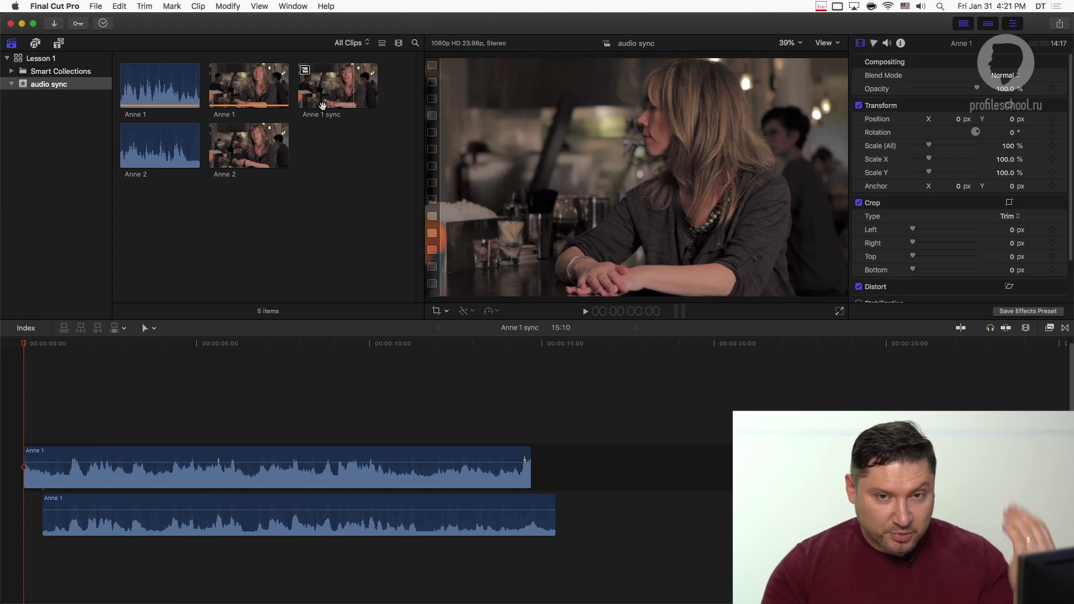
left_click(331, 162)
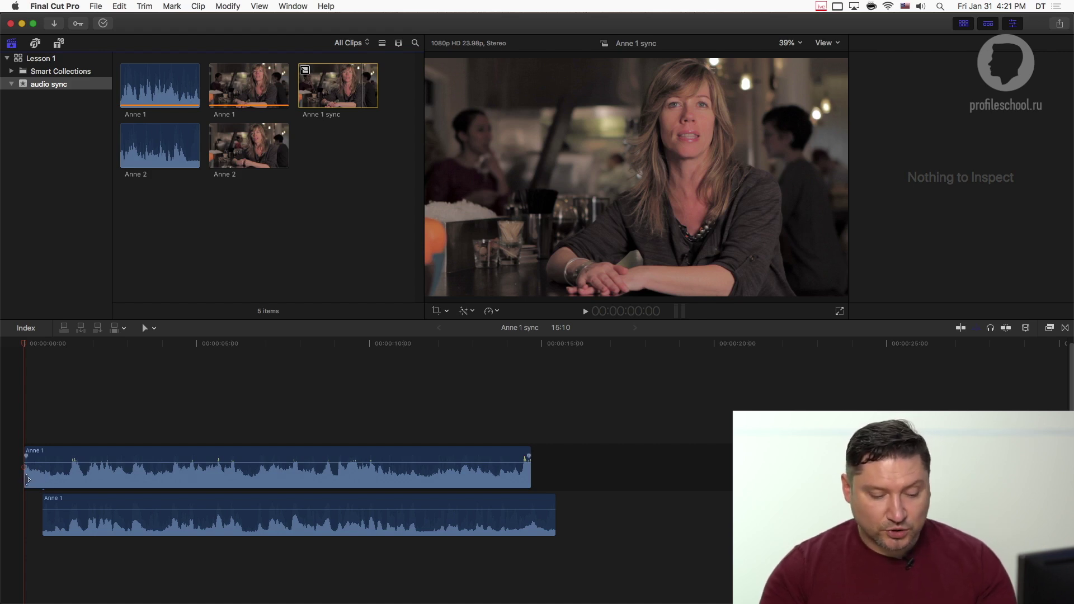
Trim two frames off the upper clip's start and the lower clip's end so both clips match
left_click_drag(27, 480, 45, 471)
left_click(87, 396)
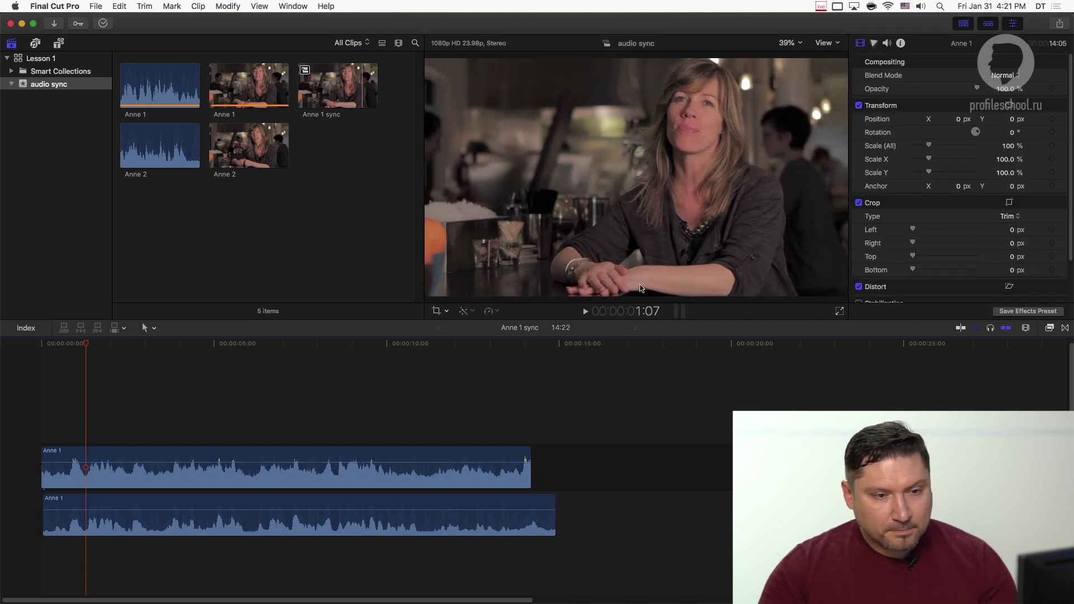
left_click_drag(44, 473, 43, 470)
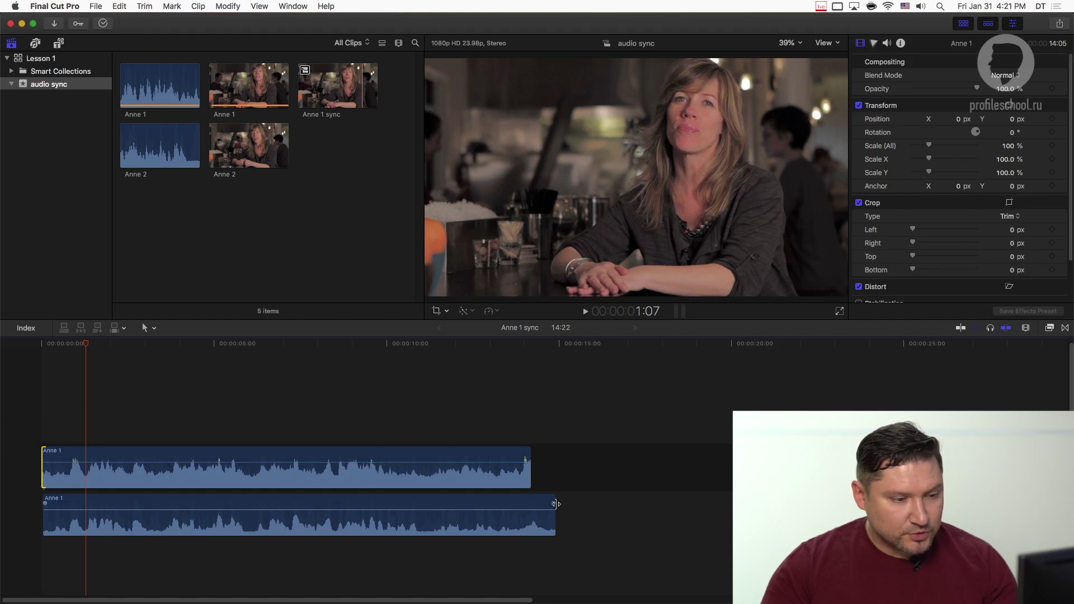
left_click_drag(555, 504, 531, 505)
left_click(477, 428)
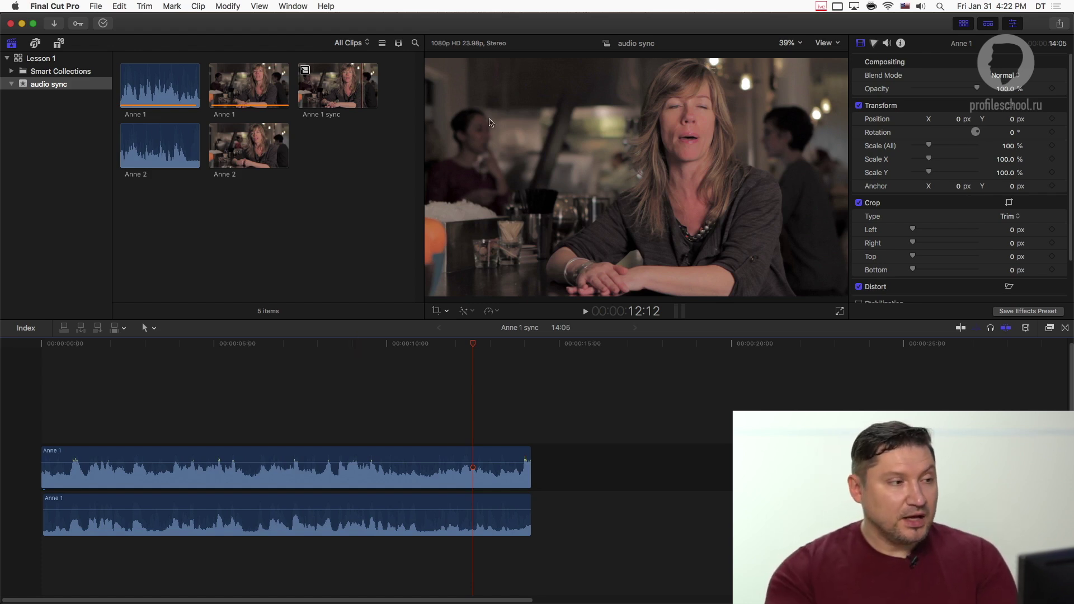
left_click(343, 96)
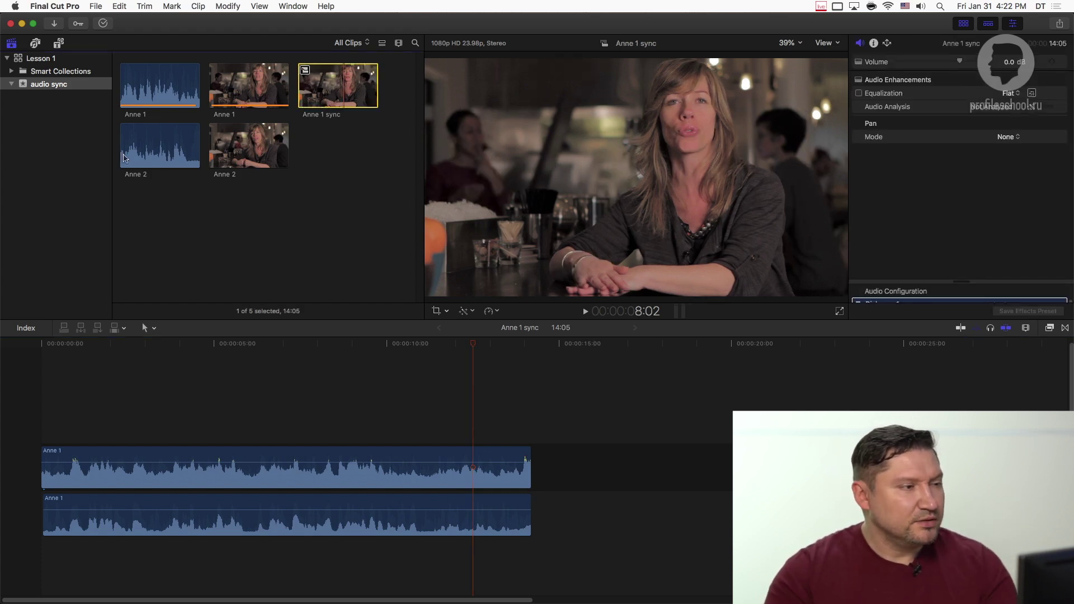
Select the Anne 2 audio clip and the Anne 2 video clip together in the browser
left_click(152, 150)
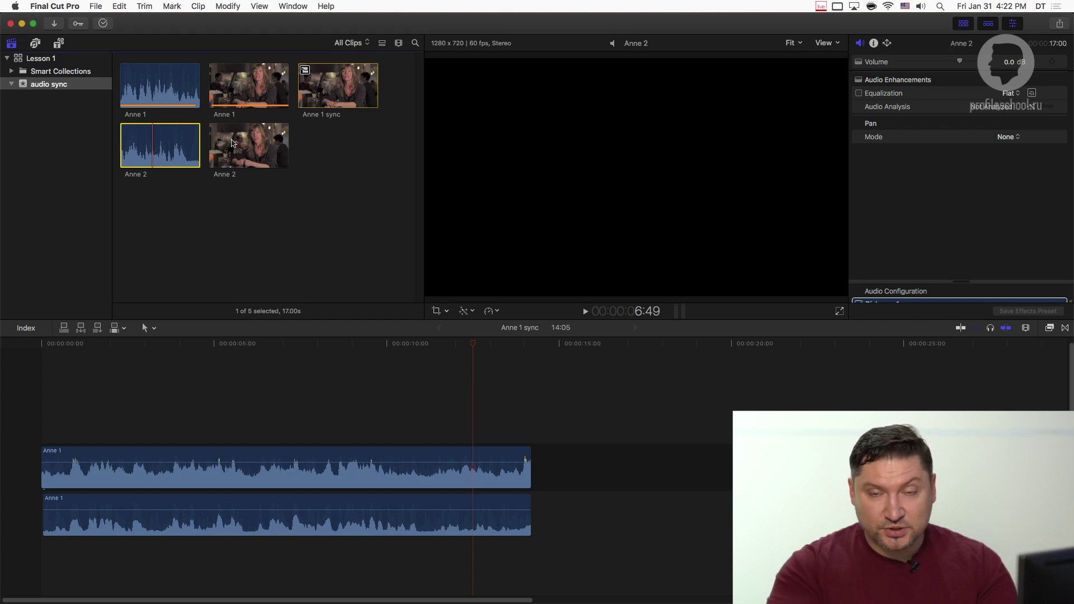
left_click_drag(291, 209, 171, 157)
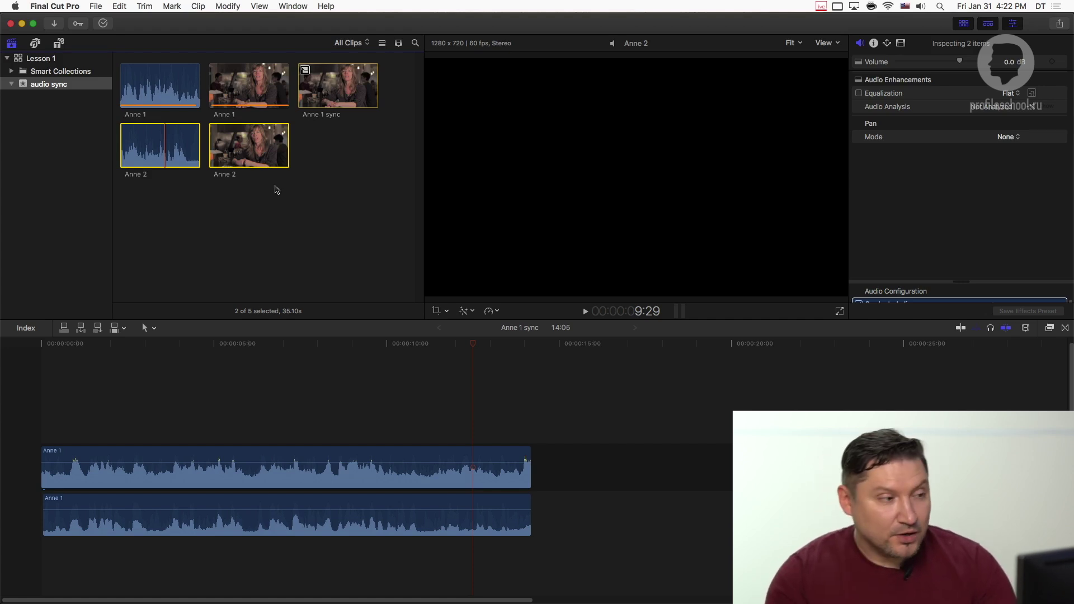
right_click(174, 152)
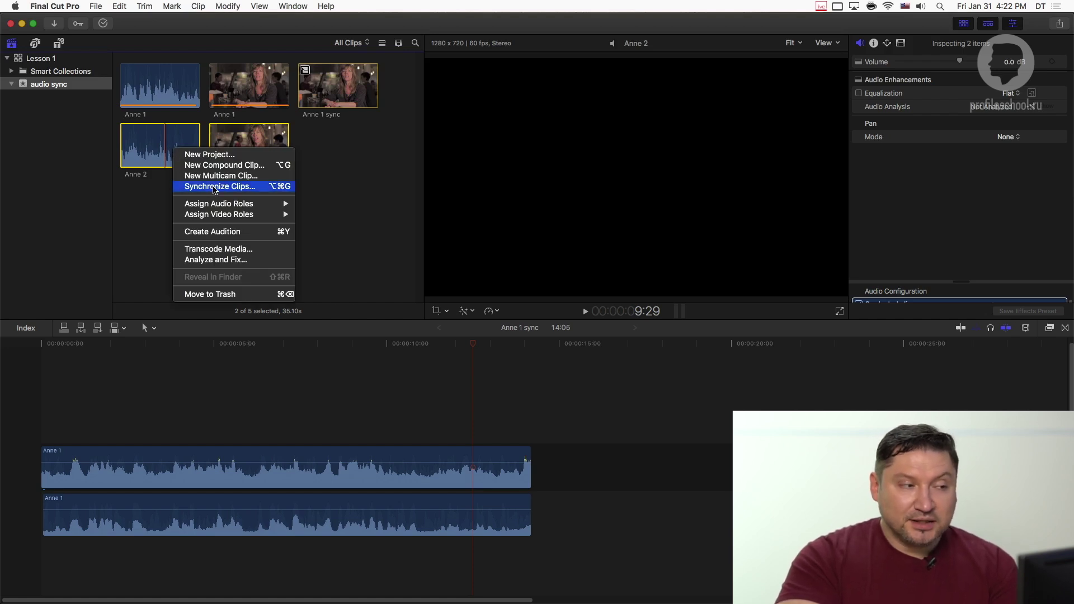
Dismiss the shortcut menu and go to the Clip menu to synchronize the Anne 2 clips
left_click(160, 152)
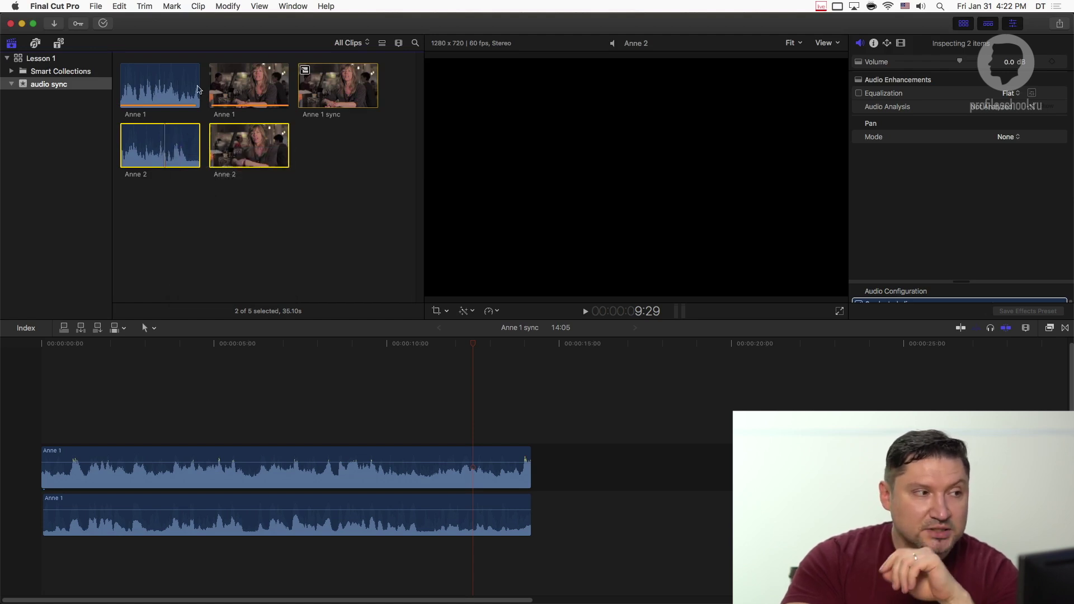
left_click(204, 6)
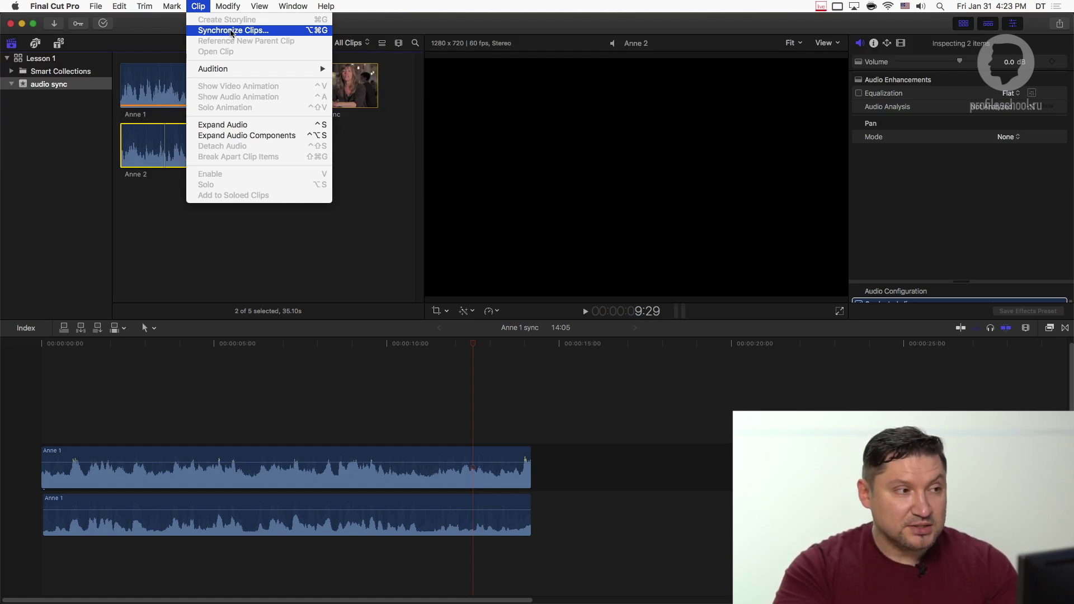
Choose Clip > Synchronize Clips for the two selected Anne 2 clips
mouse_move(95, 6)
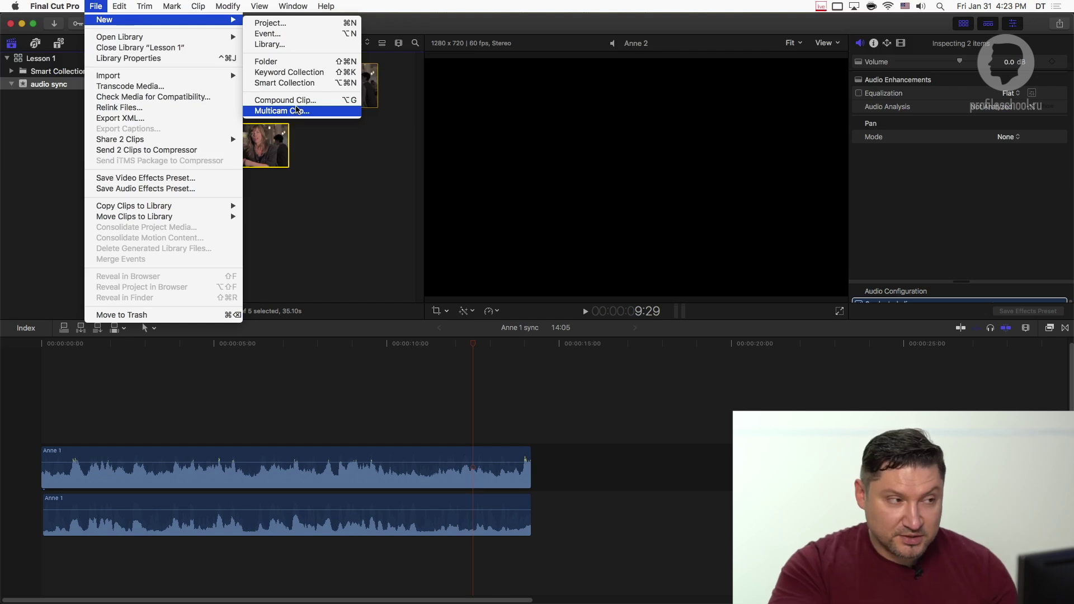
left_click(198, 5)
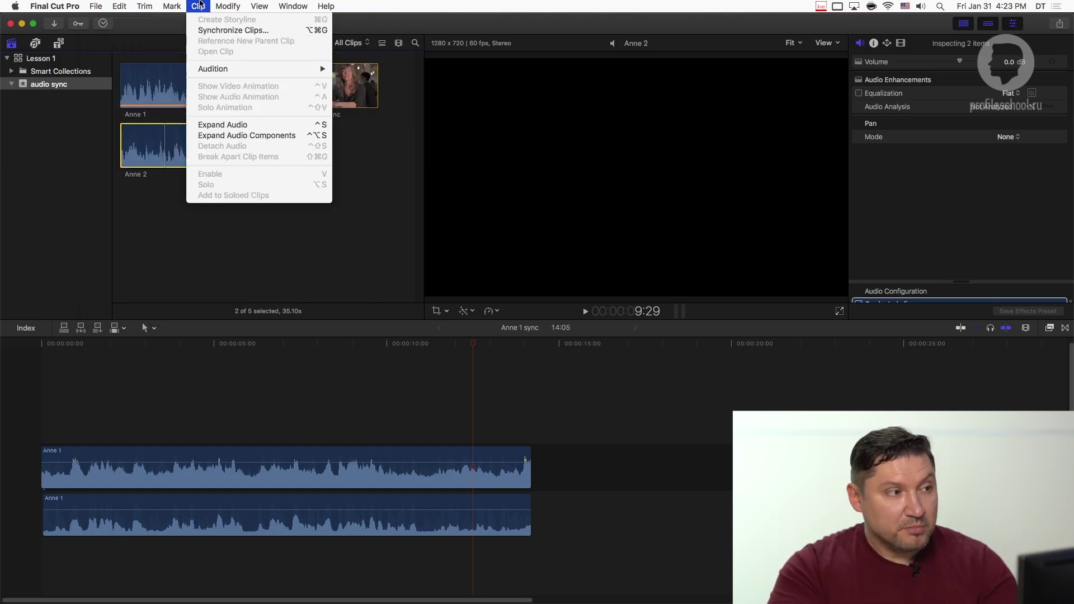
left_click(243, 31)
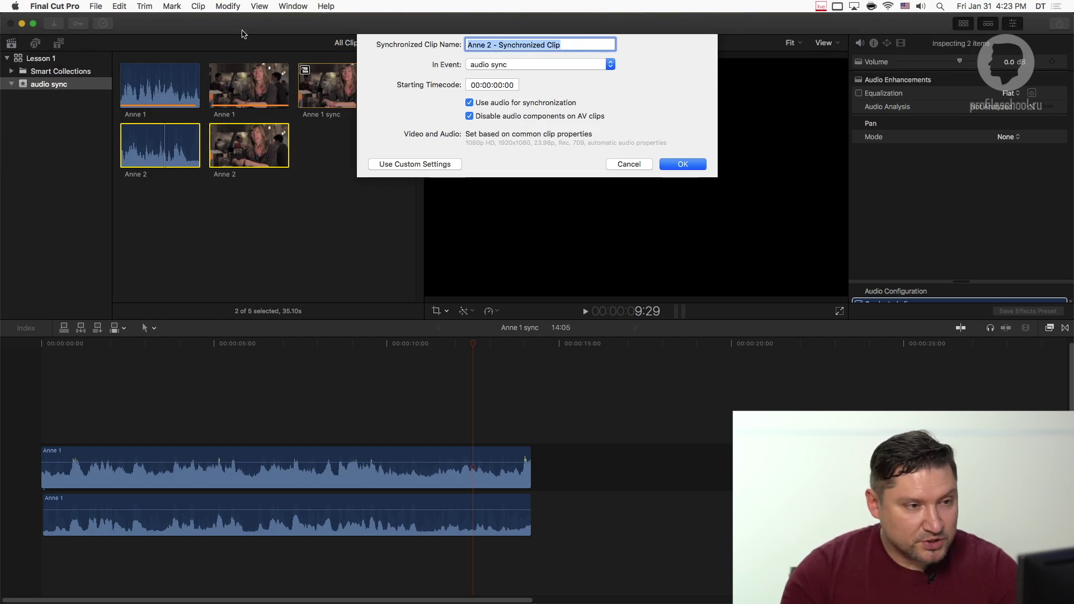
left_click(623, 165)
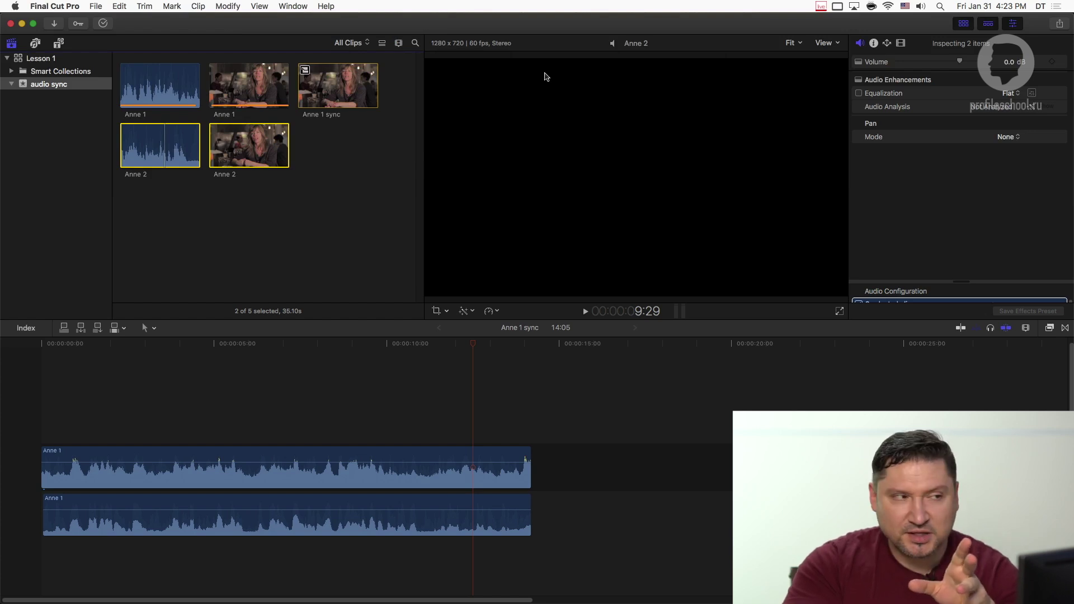
left_click(198, 6)
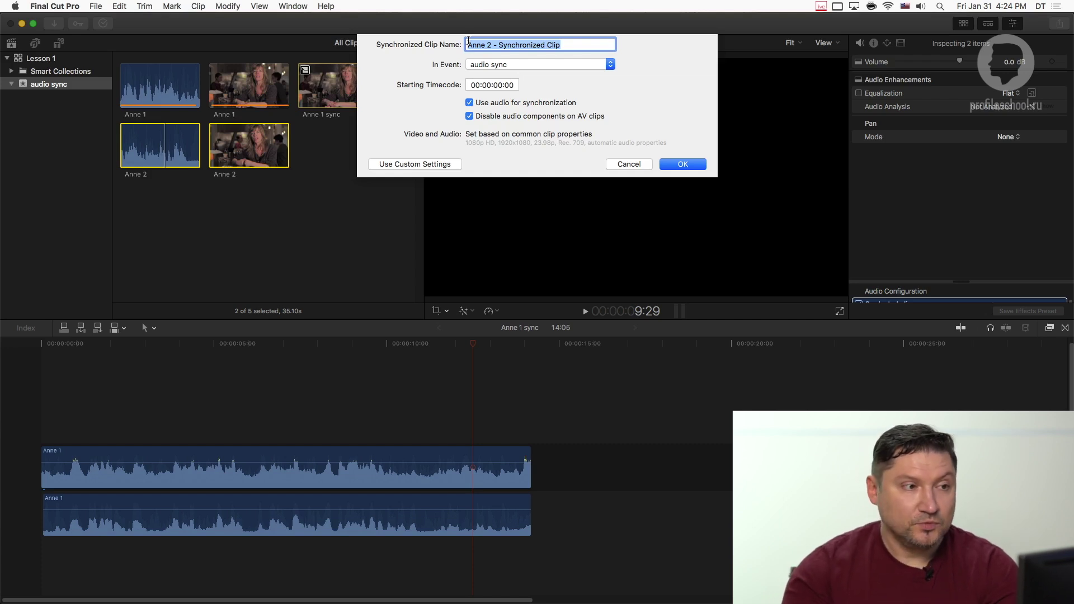
Rename the synchronized clip to 'Anne 2 sync' and keep audio sync as its event
left_click(523, 43)
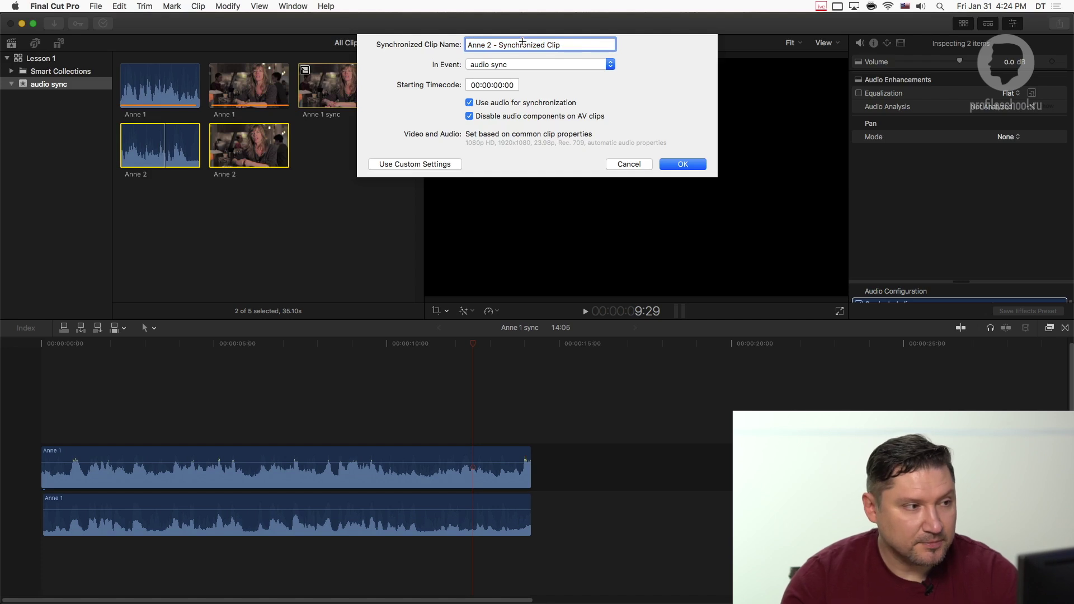
key("shift+super+Right")
key("BackSpace")
type("sync")
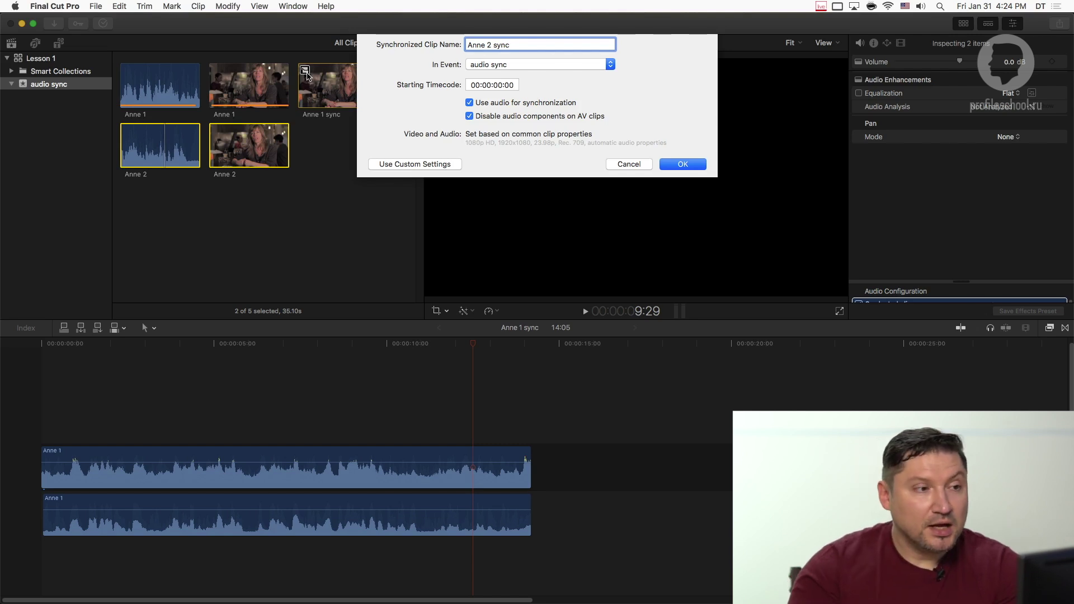
left_click(480, 65)
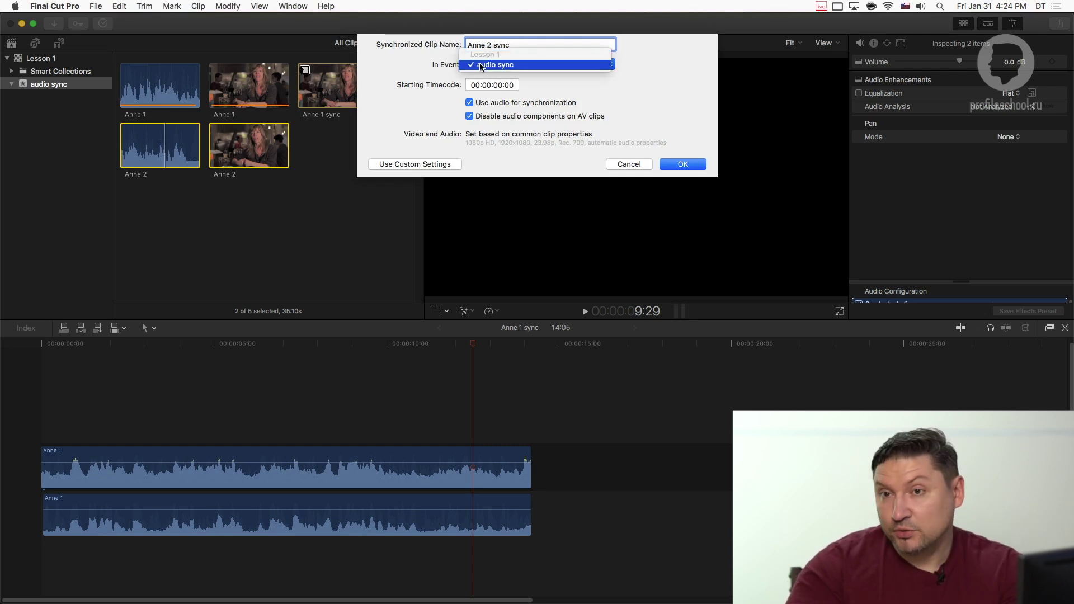
left_click(423, 77)
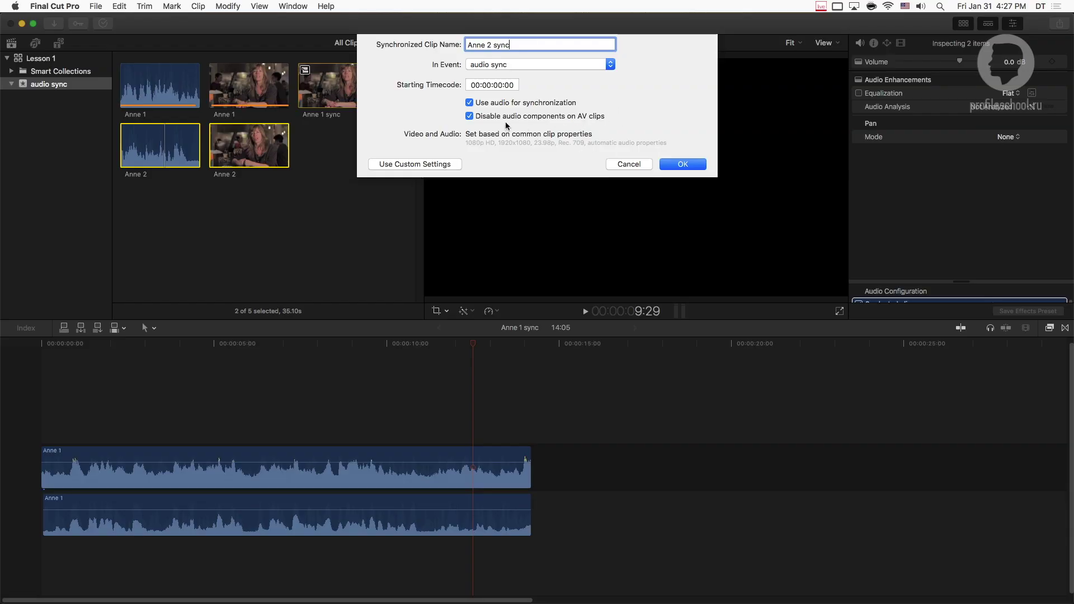
key("super+shift+4")
Keep 'Disable audio components on AV clips' checked and reveal the custom synchronization settings
left_click_drag(460, 94, 584, 109)
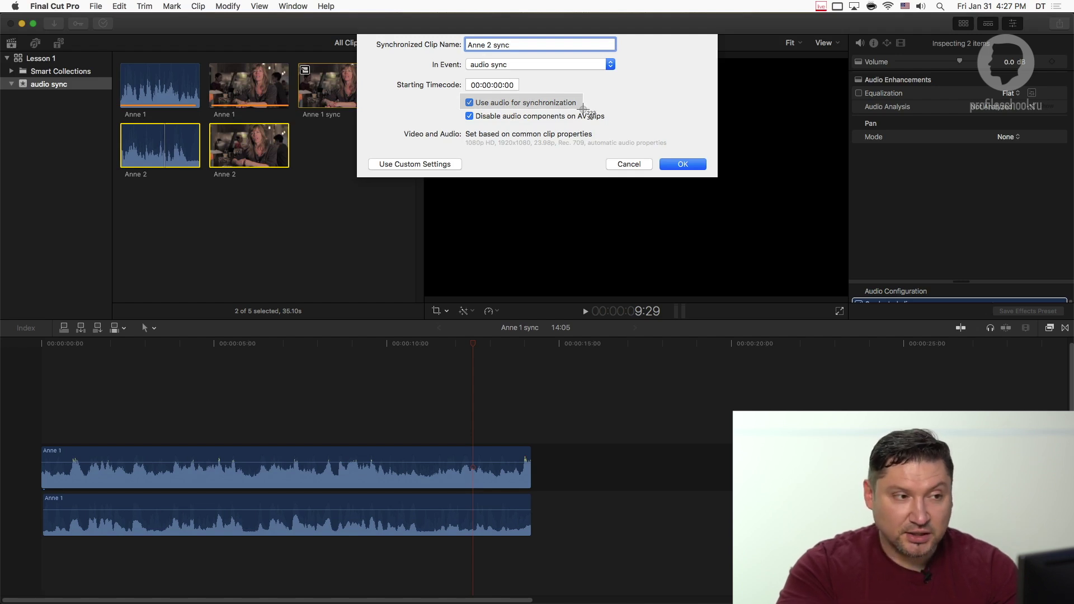
left_click_drag(584, 108, 468, 175)
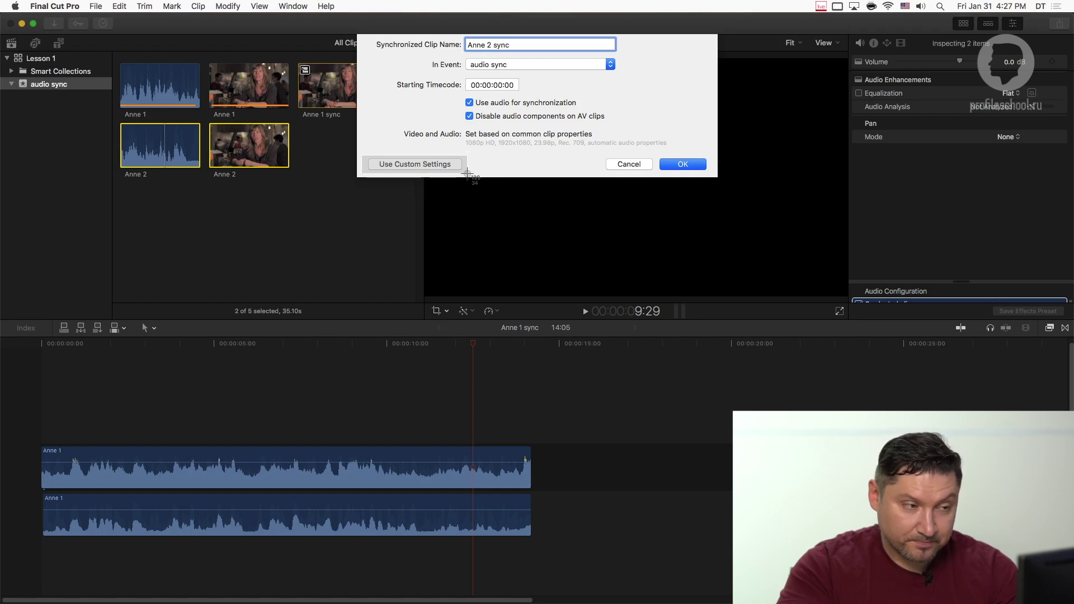
left_click_drag(467, 175, 468, 174)
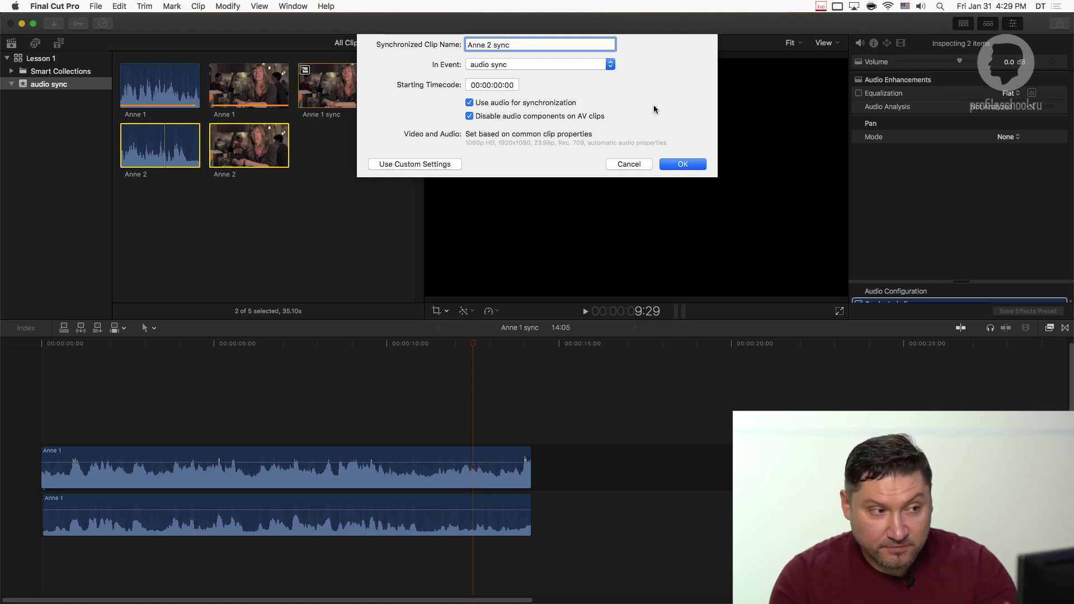
left_click(509, 118)
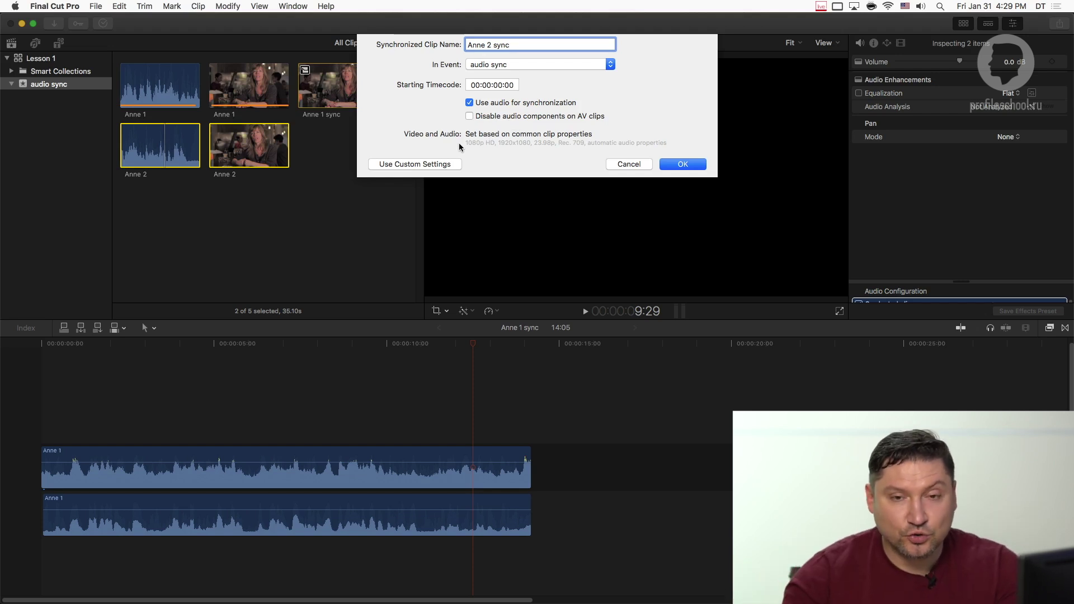
left_click(470, 116)
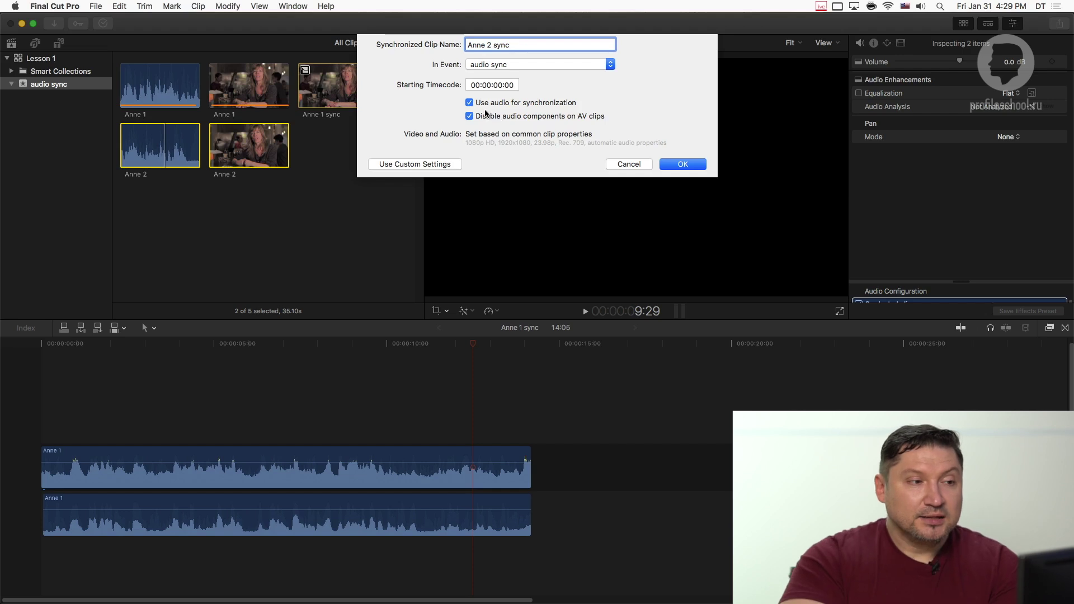
key("super+shift+4")
left_click_drag(400, 129, 670, 147)
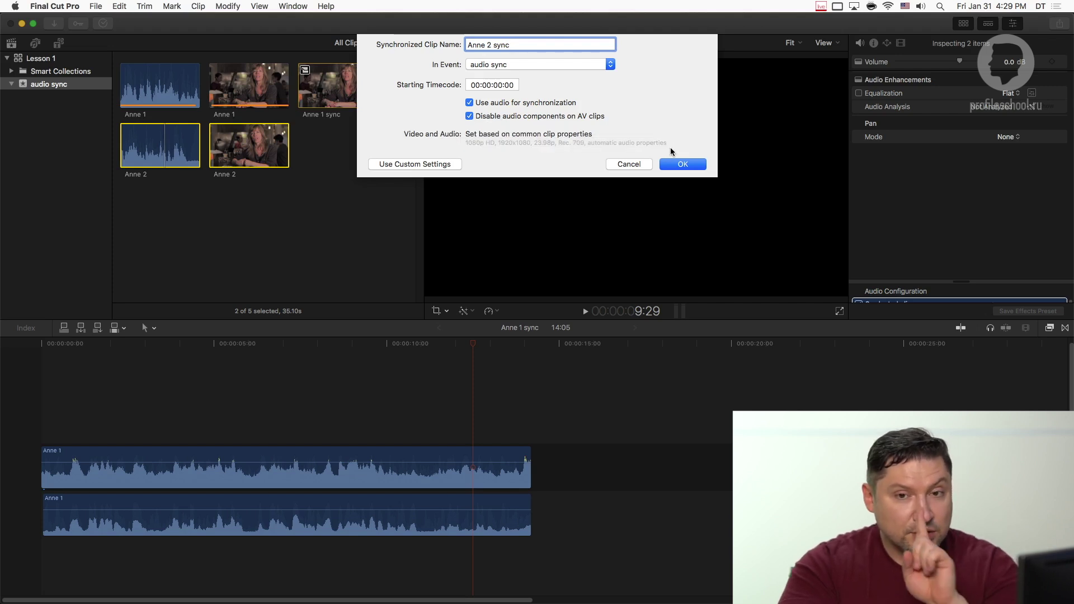
left_click(402, 166)
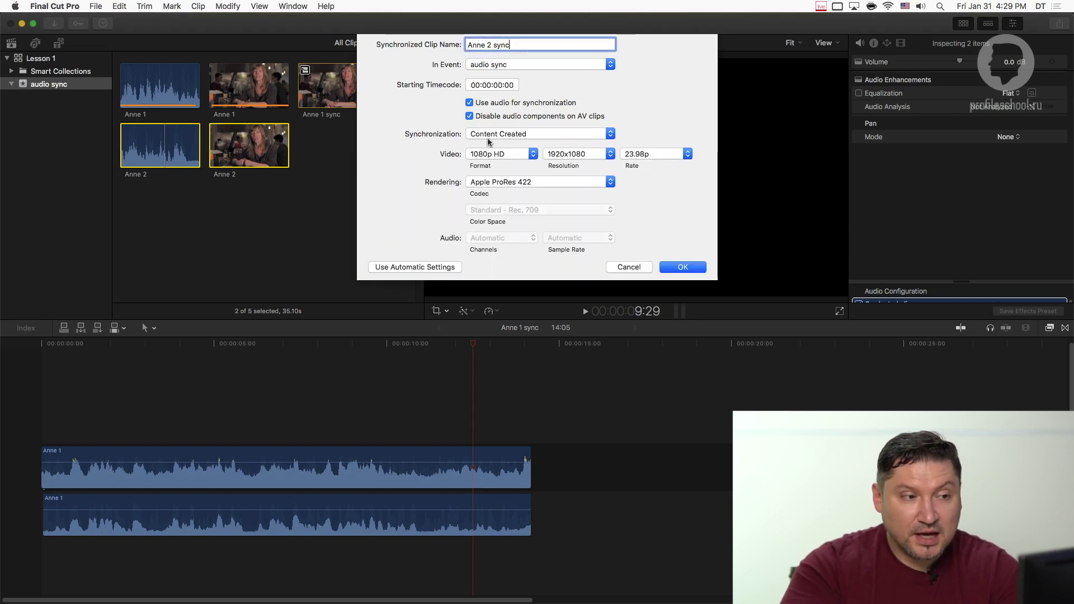
Review the custom settings: Content Created sync, 1080p HD 1920x1080 23.98p, Apple ProRes 422 rendering
key("super+shift+4")
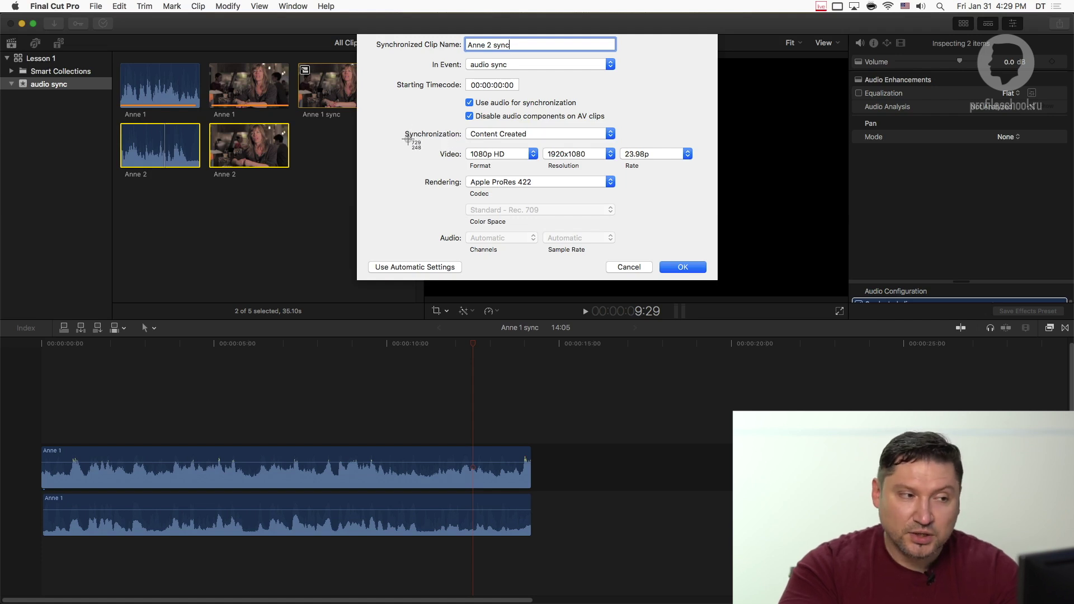
left_click_drag(399, 127, 706, 258)
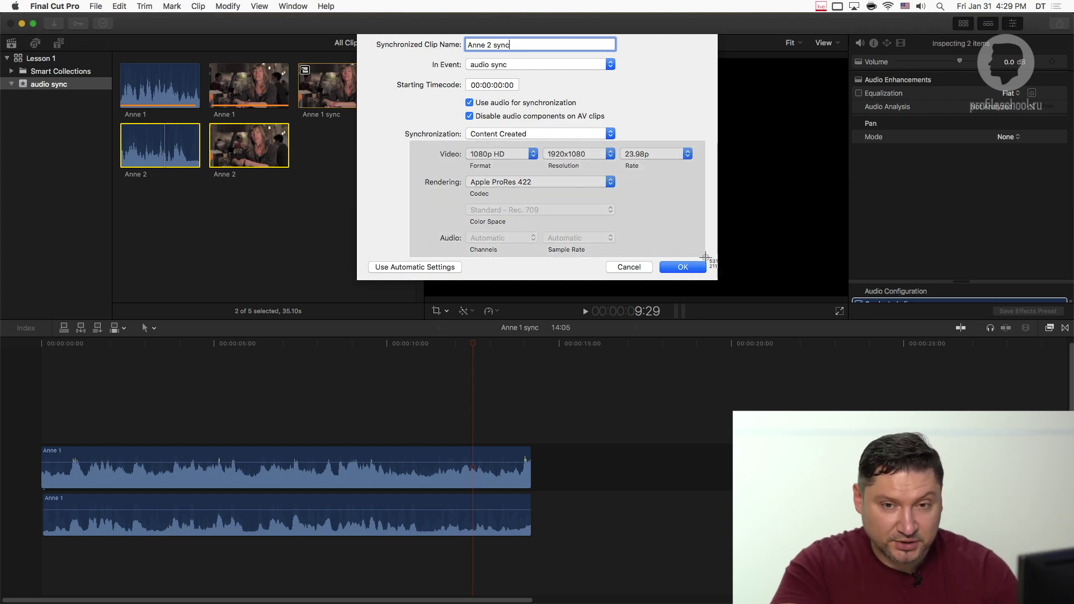
left_click_drag(707, 257, 704, 169)
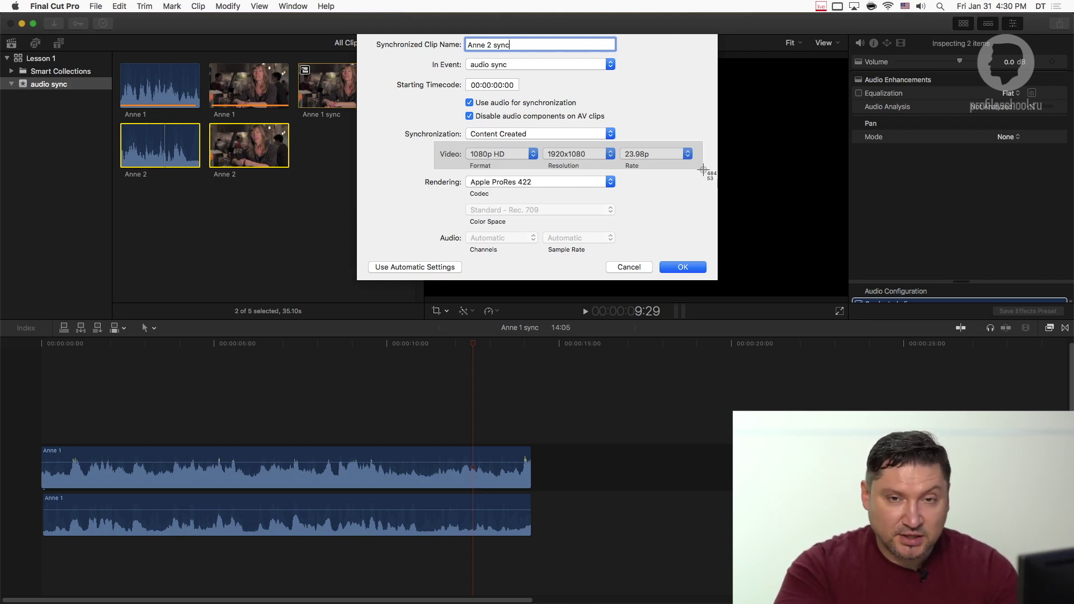
left_click_drag(703, 169, 700, 171)
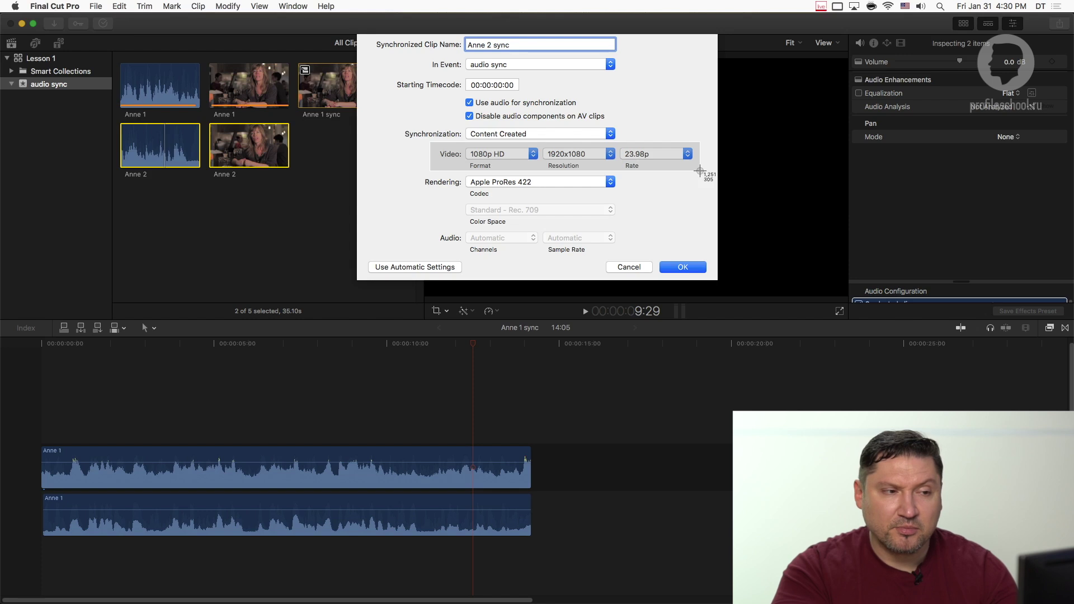
mouse_move(700, 170)
left_mouse_down()
mouse_move(710, 168)
mouse_move(699, 169)
left_mouse_up()
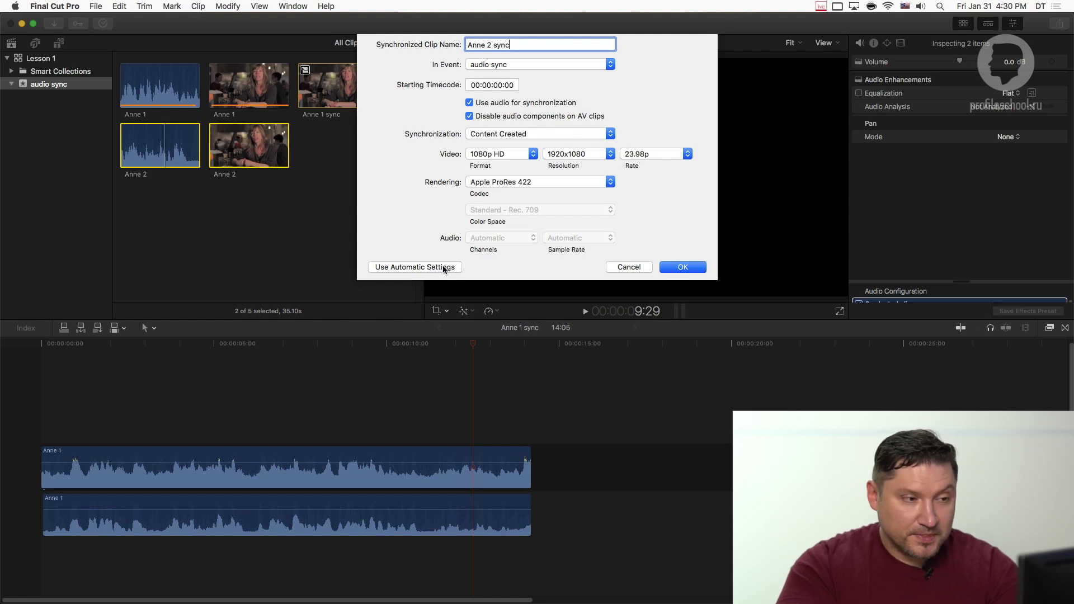
key("super+shift+4")
left_click_drag(421, 169, 623, 191)
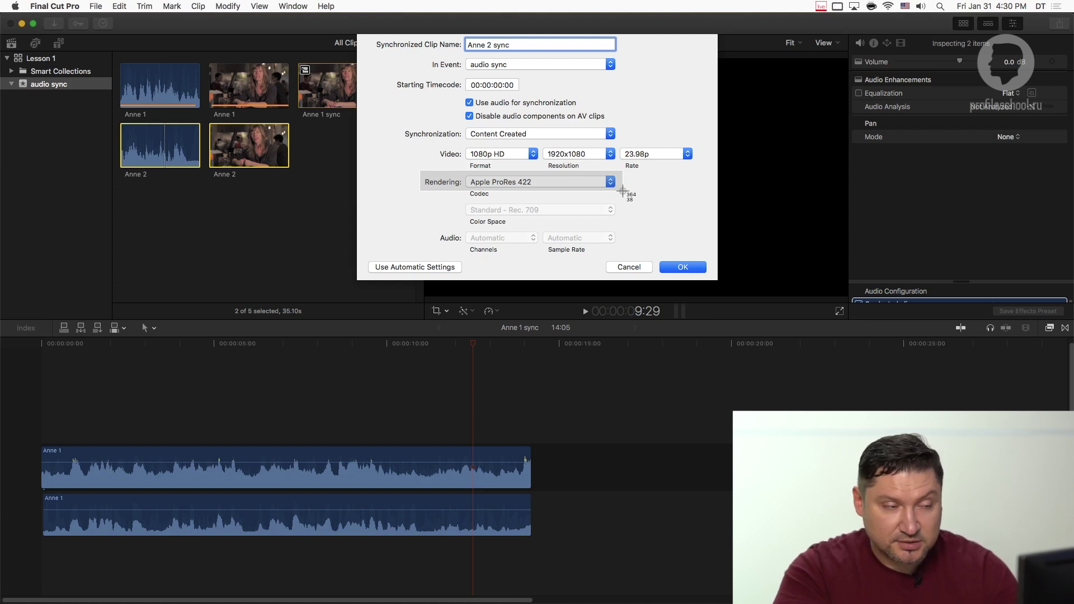
left_click_drag(623, 191, 622, 192)
Keep Apple ProRes 422 as the Anne 2 sync rendering codec and view the synchronization method choices
left_click(609, 183)
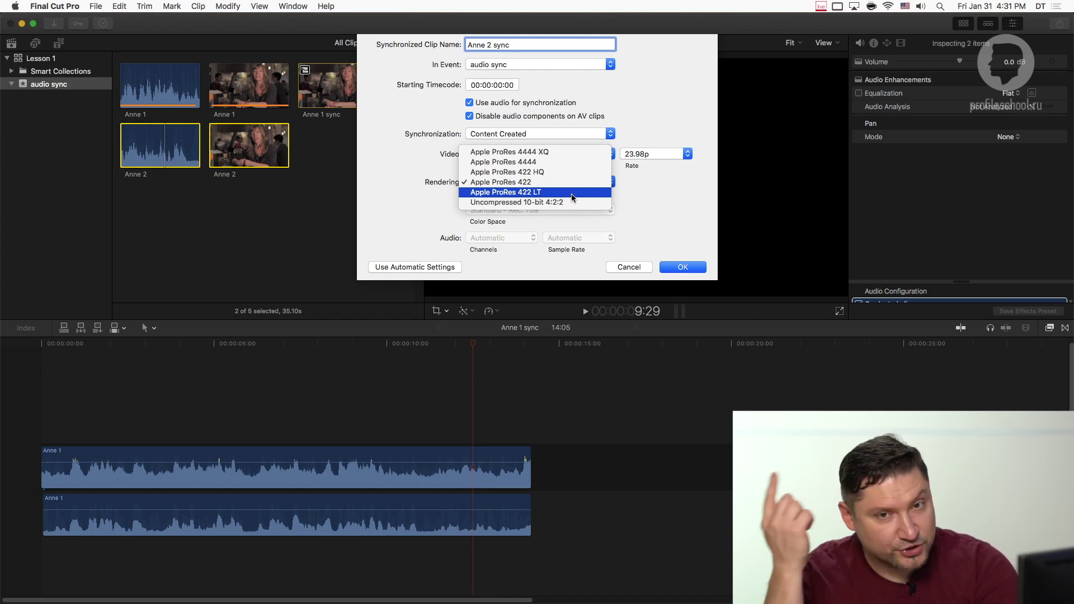
left_click(662, 187)
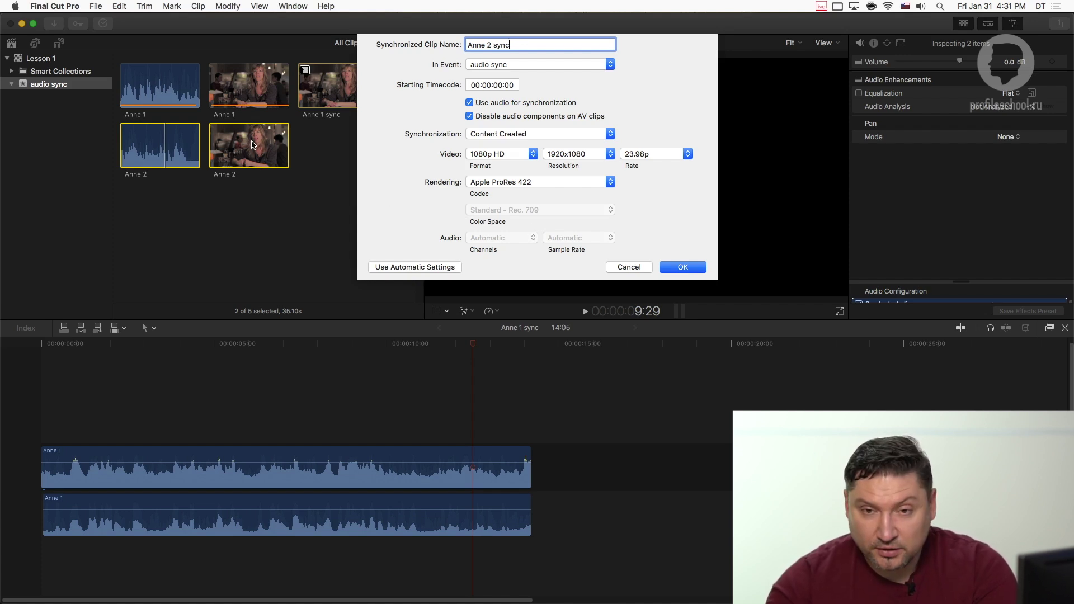
left_click(496, 134)
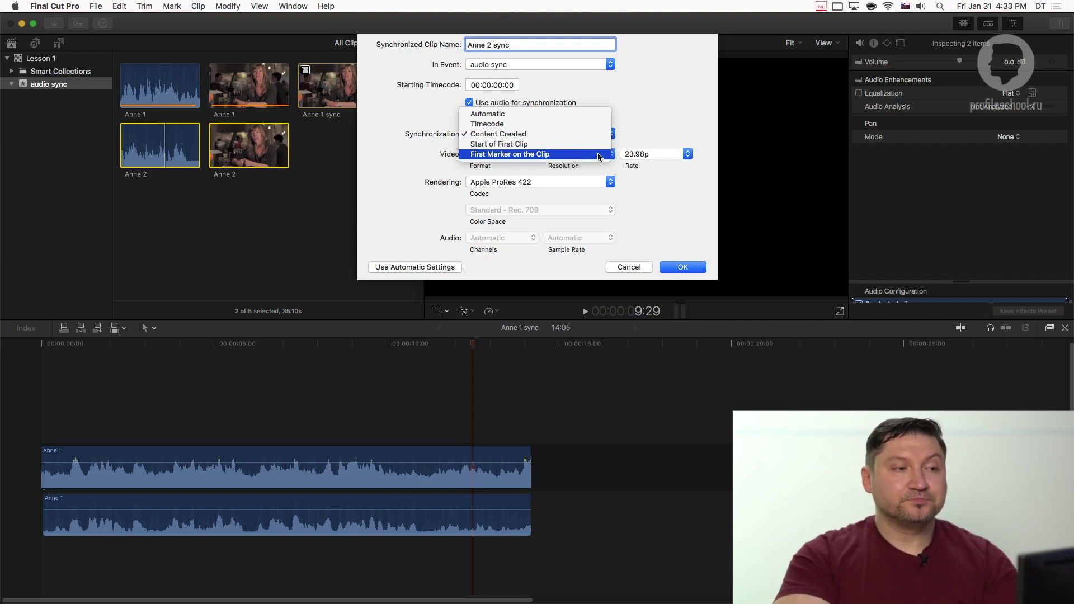
Set synchronization to Automatic, use automatic video and audio settings, and create Anne 2 sync
left_click(559, 122)
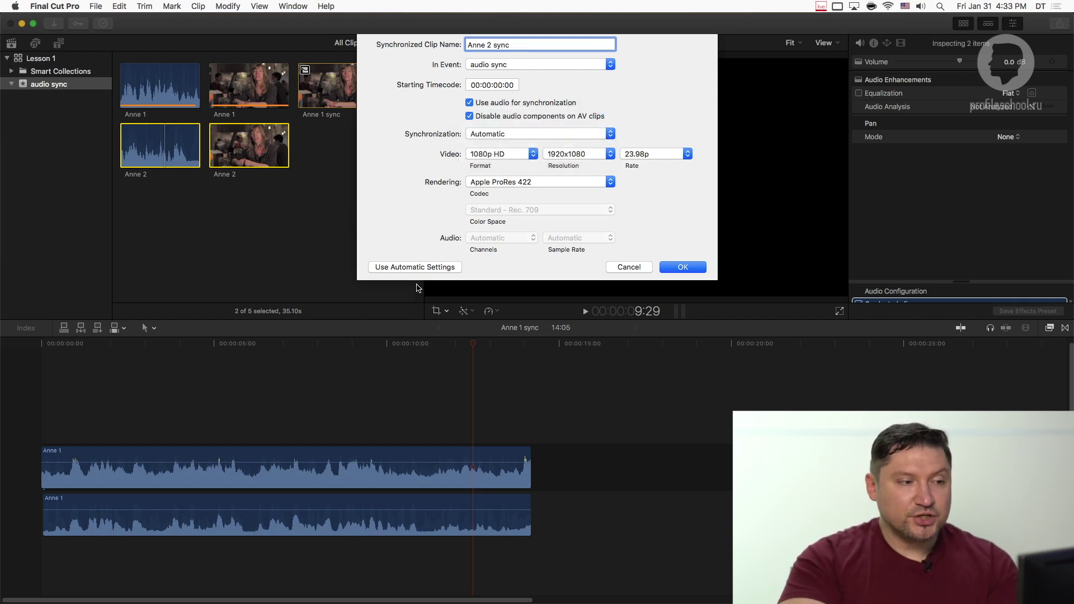
left_click(411, 268)
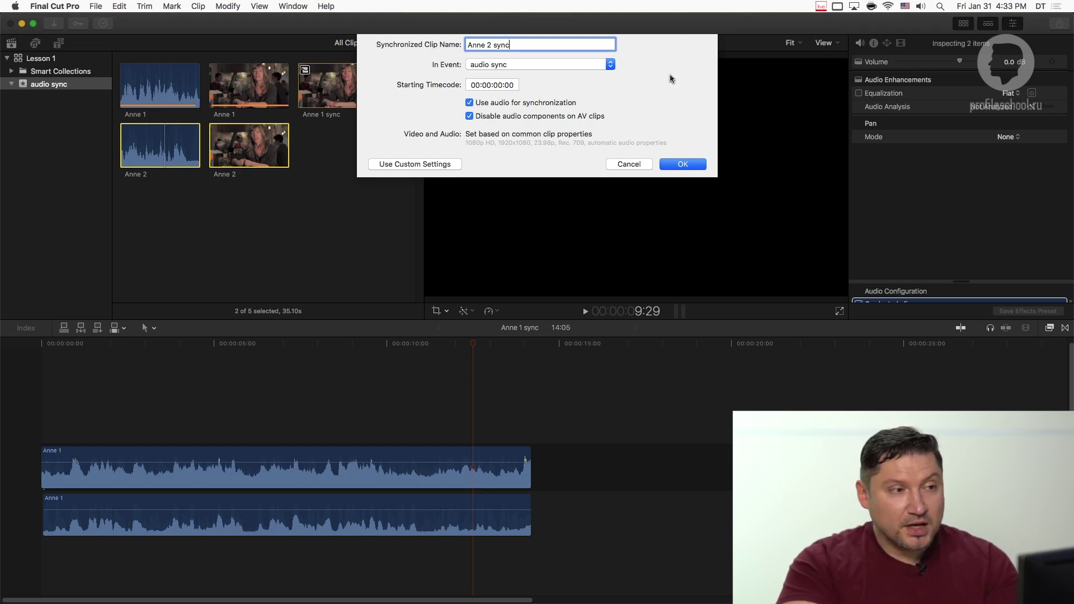
left_click(685, 164)
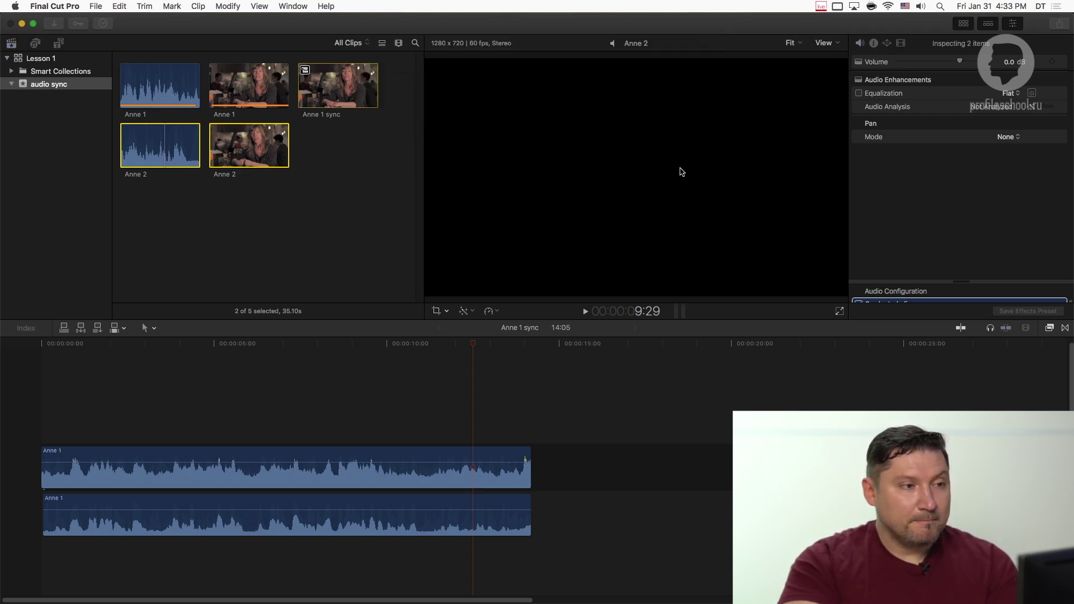
Deselect the browser clips, then select the new Anne 2 sync clip and load it into the timeline
left_click(347, 226)
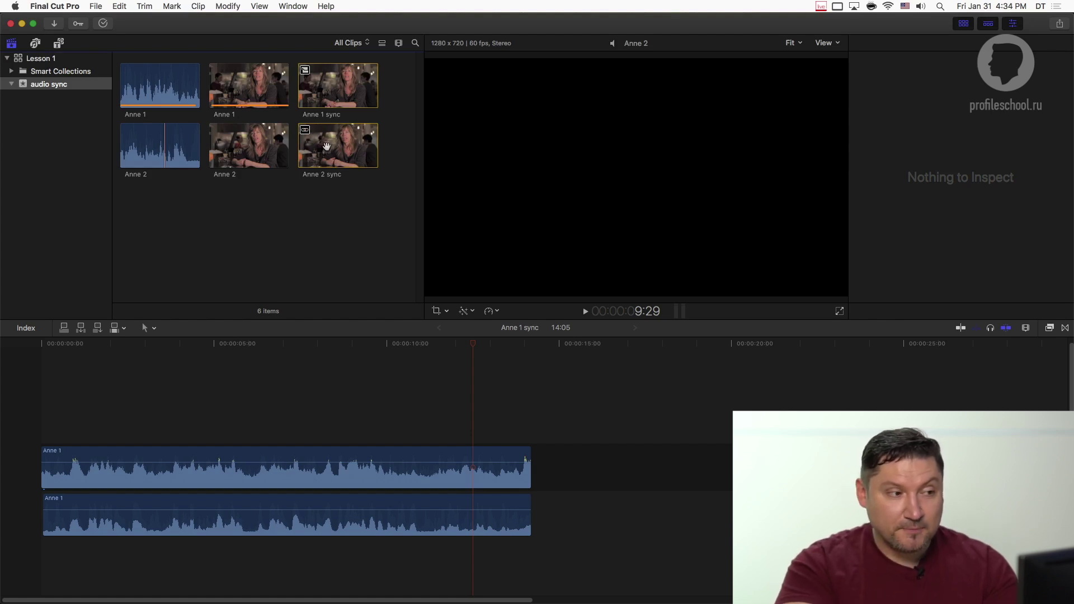
left_click(335, 140)
double_click(335, 140)
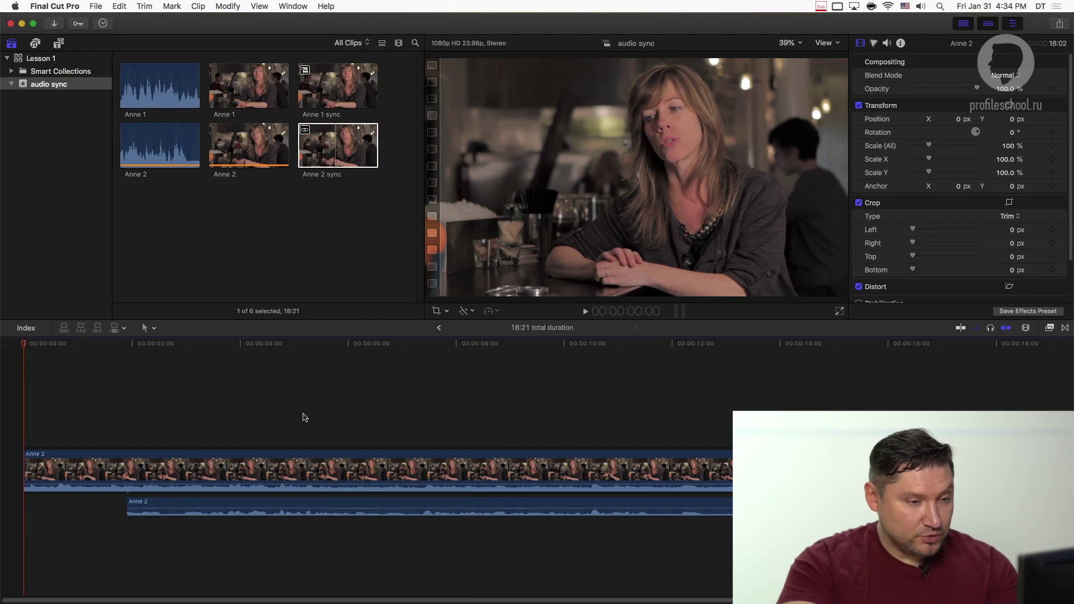
Show timeline clips as large waveforms only and scrub through the Anne 2 sync clip
left_click(1026, 328)
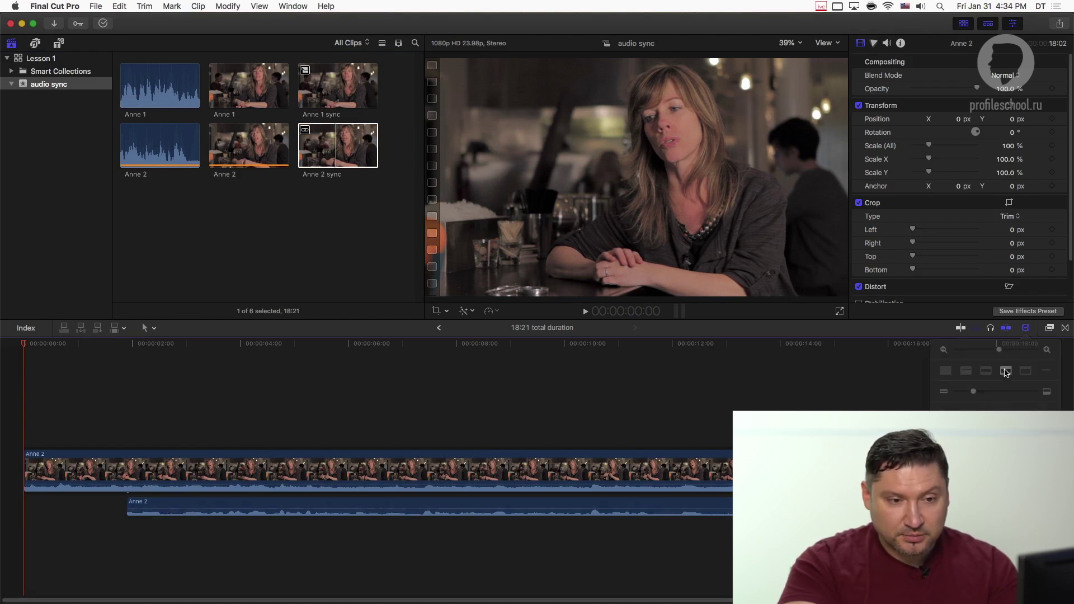
left_click(933, 379)
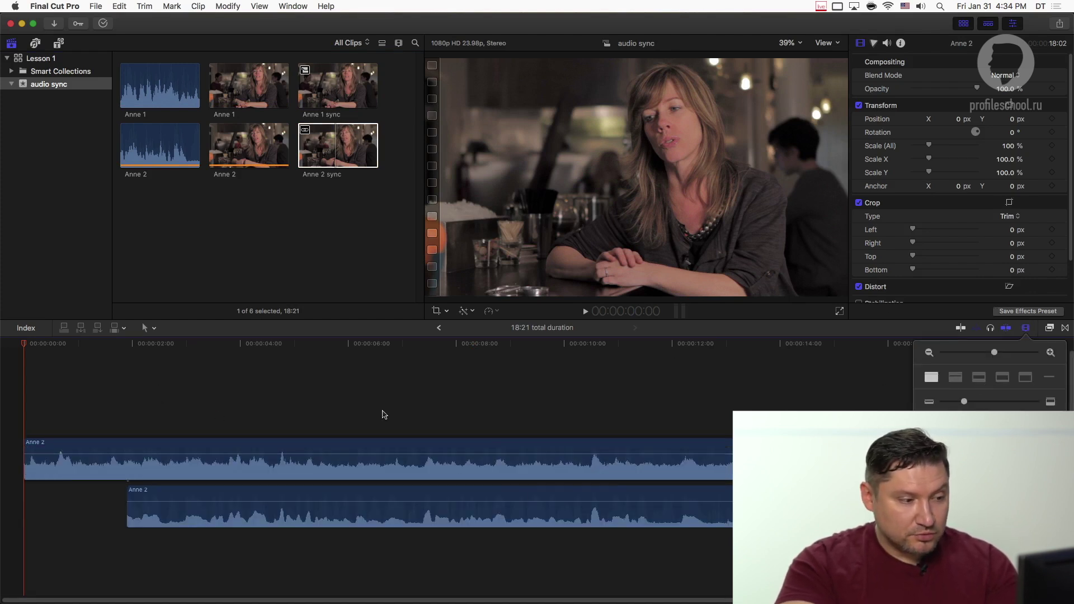
left_click_drag(284, 346, 584, 382)
Mute the top Anne 2 clip, play back from near 01:21, then undo the mute
left_click(543, 454)
left_click_drag(543, 455, 542, 475)
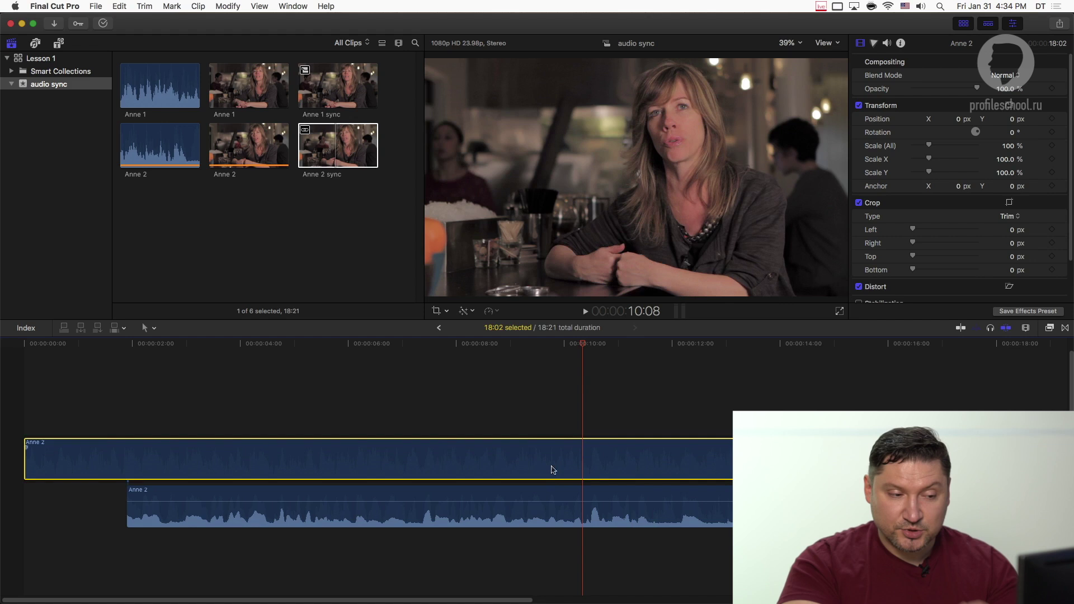
left_click(496, 361)
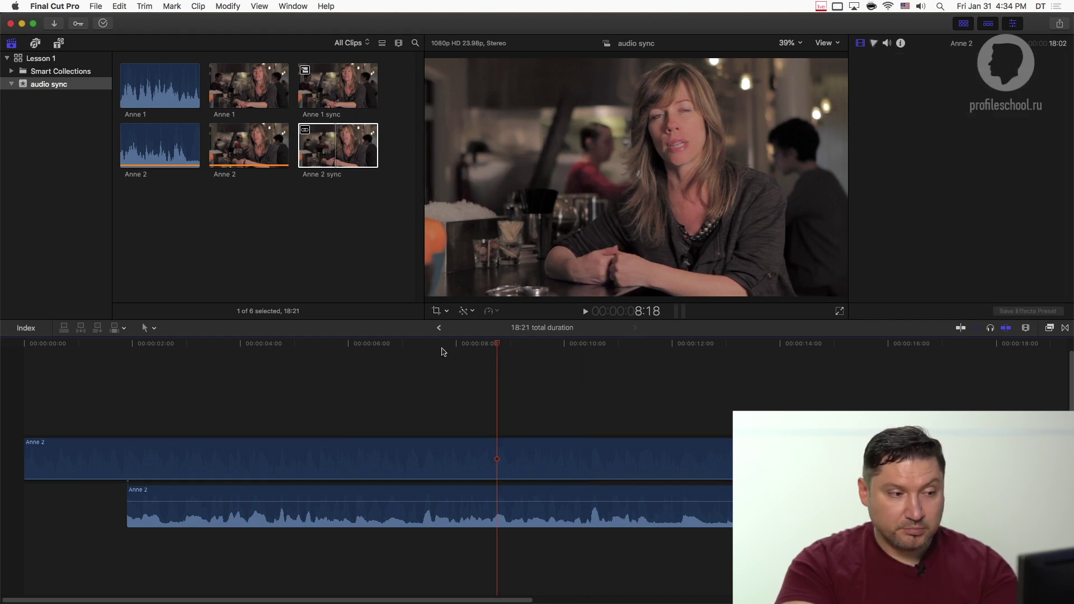
left_click(192, 388)
left_click(127, 394)
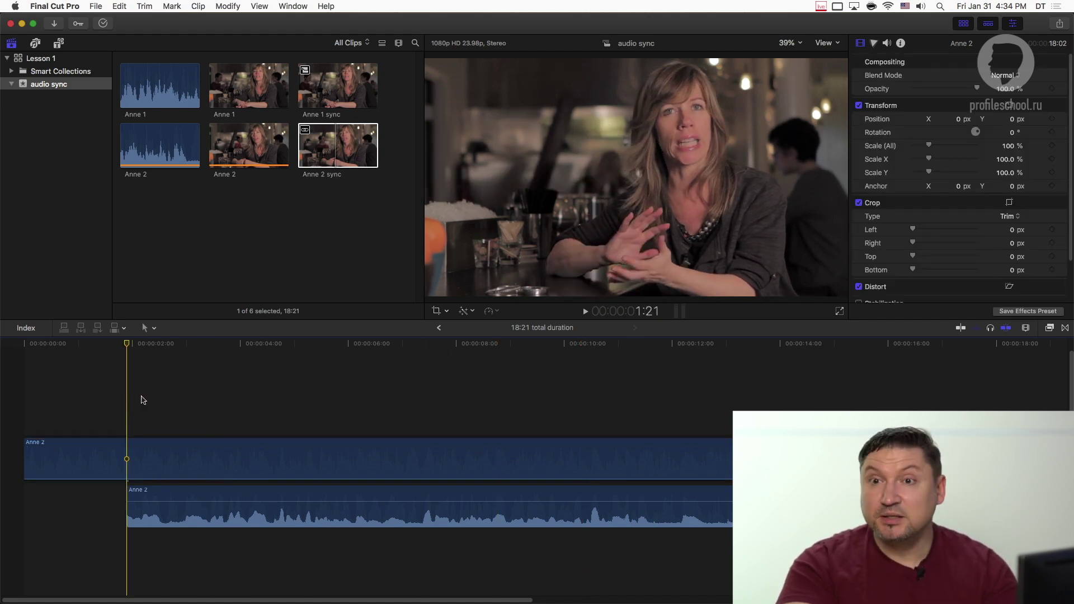
key("space")
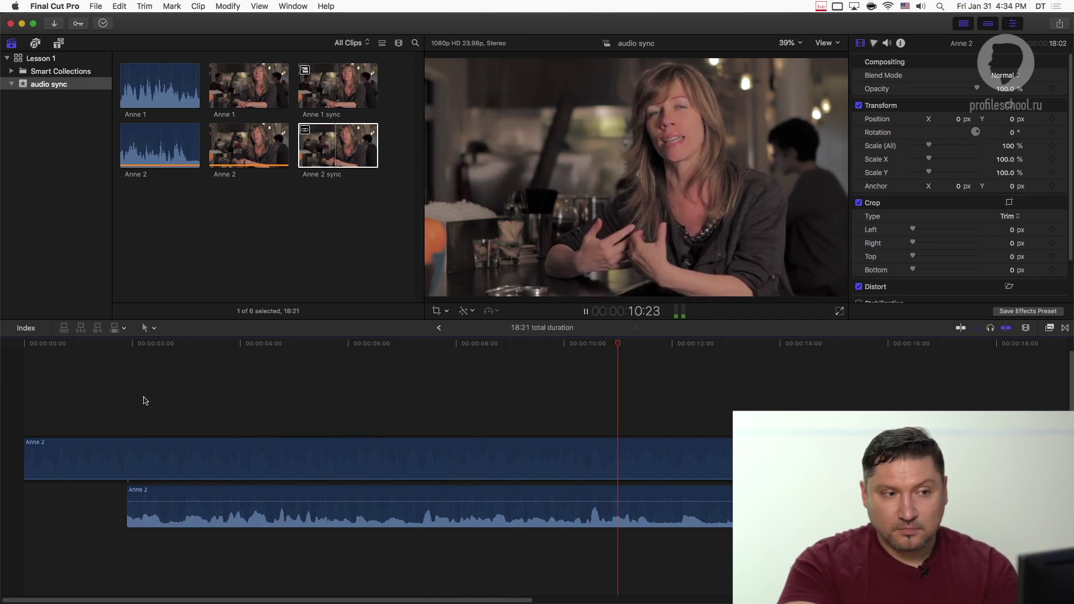
key("space")
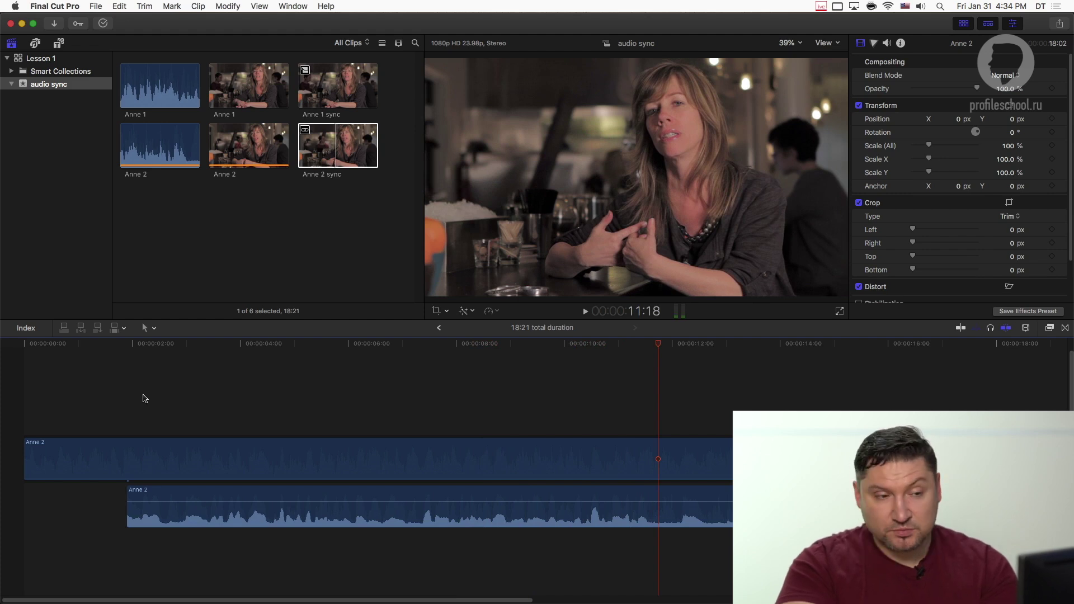
left_click_drag(214, 480, 213, 474)
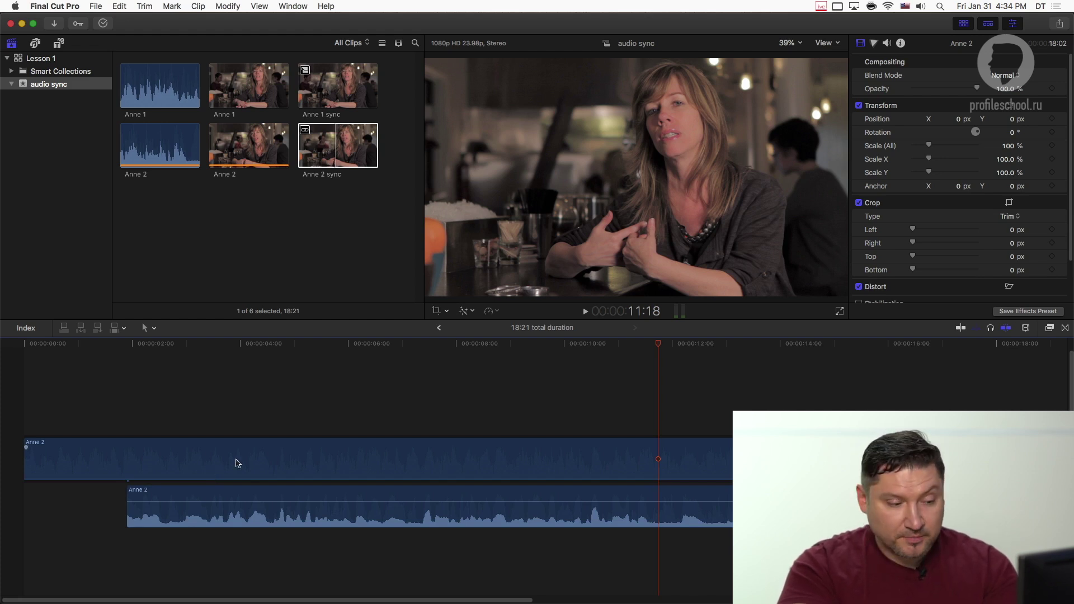
key("super+z")
Lower the bottom Anne 2 clip's volume, play from about 2:16, and view the clip's Info properties
left_click_drag(263, 502, 263, 526)
left_click(168, 345)
key("space")
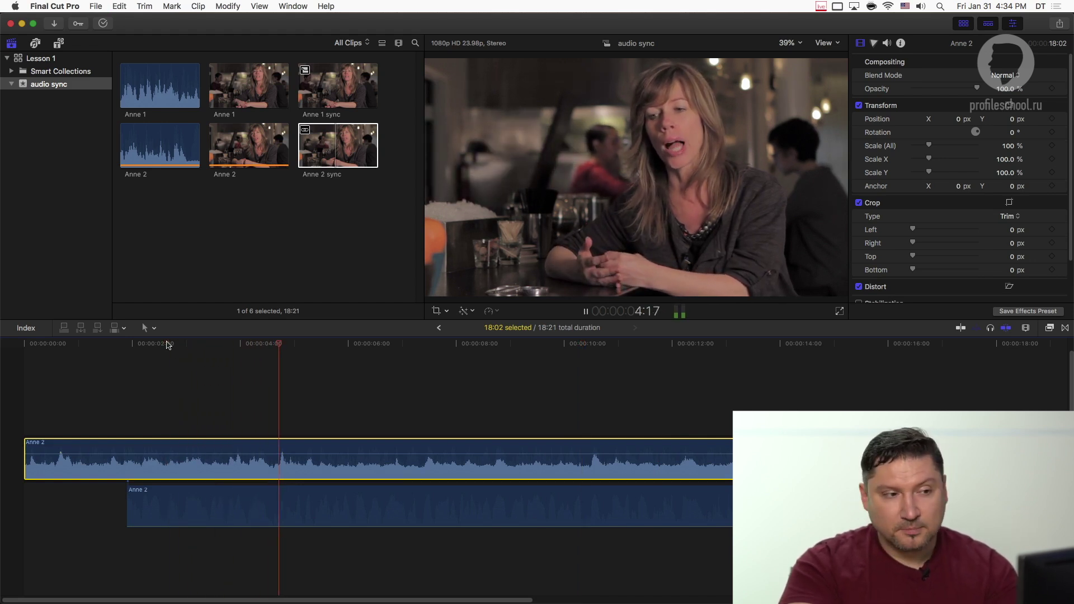
key("space")
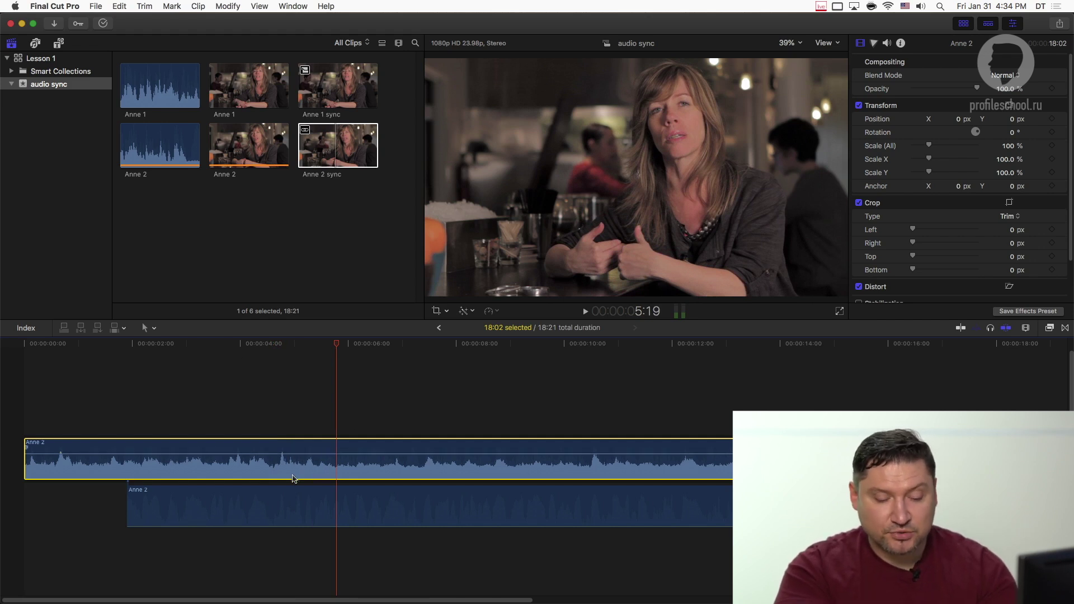
left_click(309, 417)
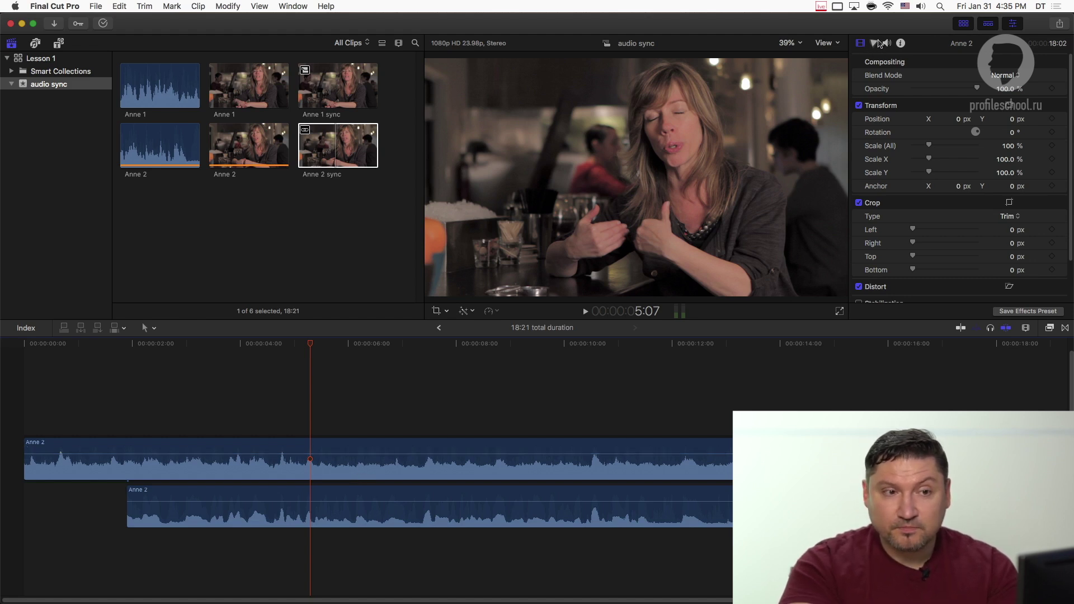
left_click(900, 44)
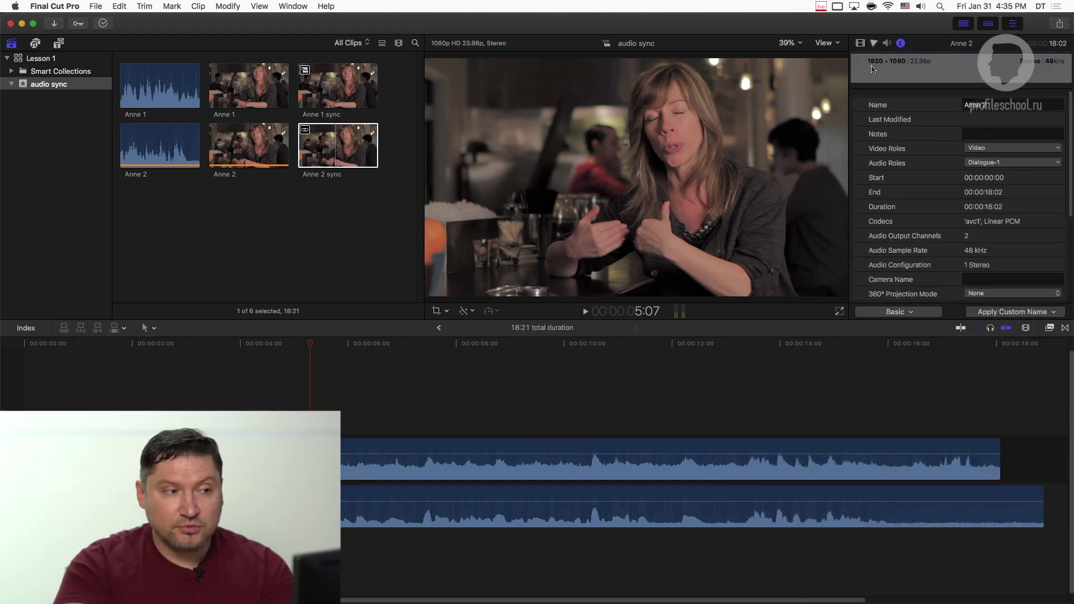
View Anne 2 sync's audio properties, expand the inspector to full height, and raise Audio Configuration
left_click(887, 43)
left_click(336, 252)
left_click(334, 167)
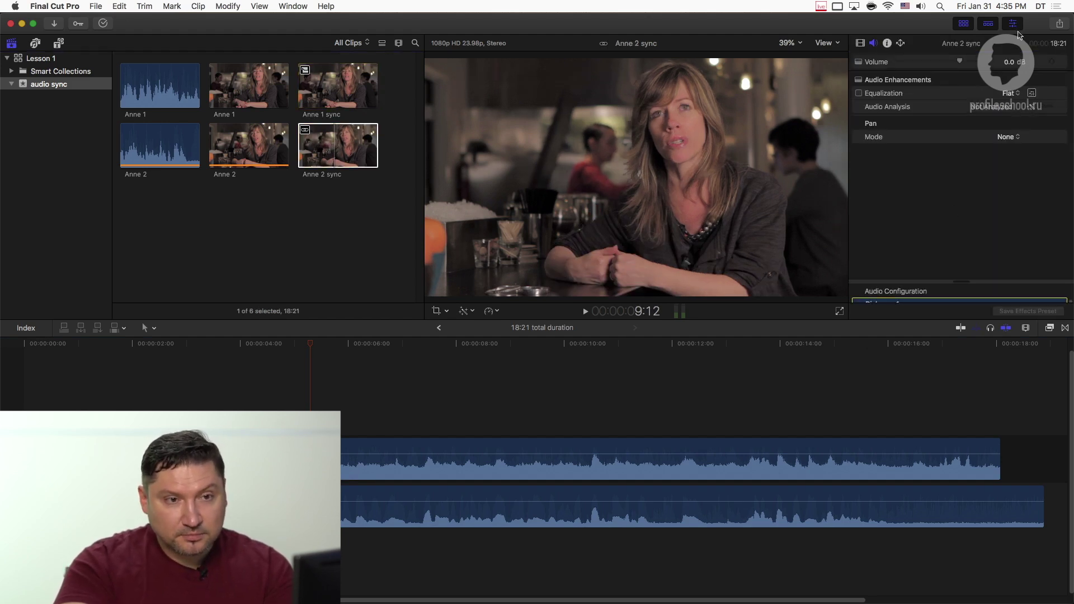
double_click(975, 51)
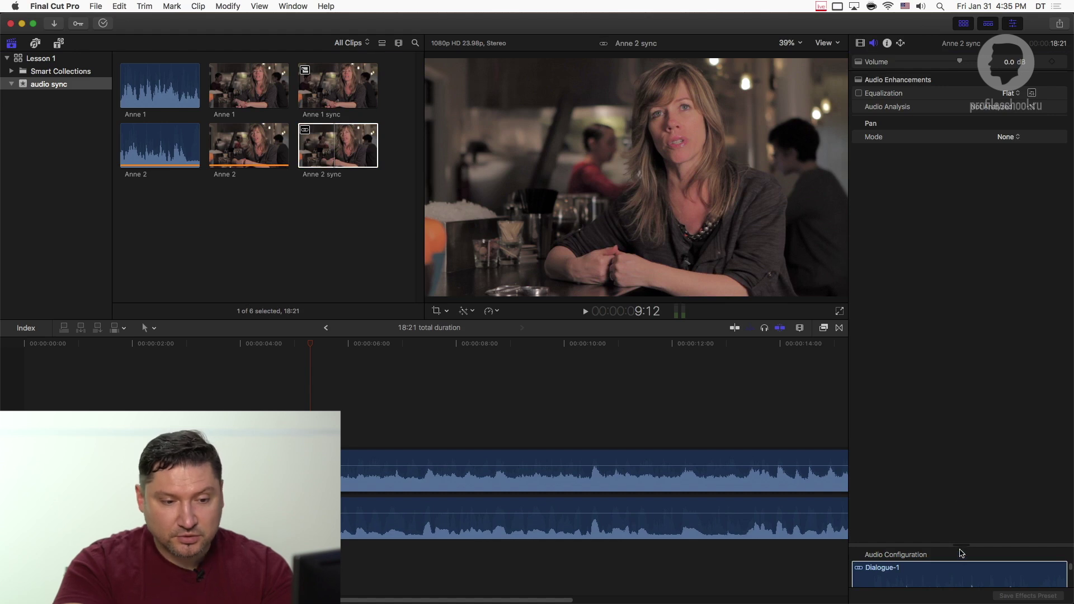
left_click_drag(961, 545, 948, 206)
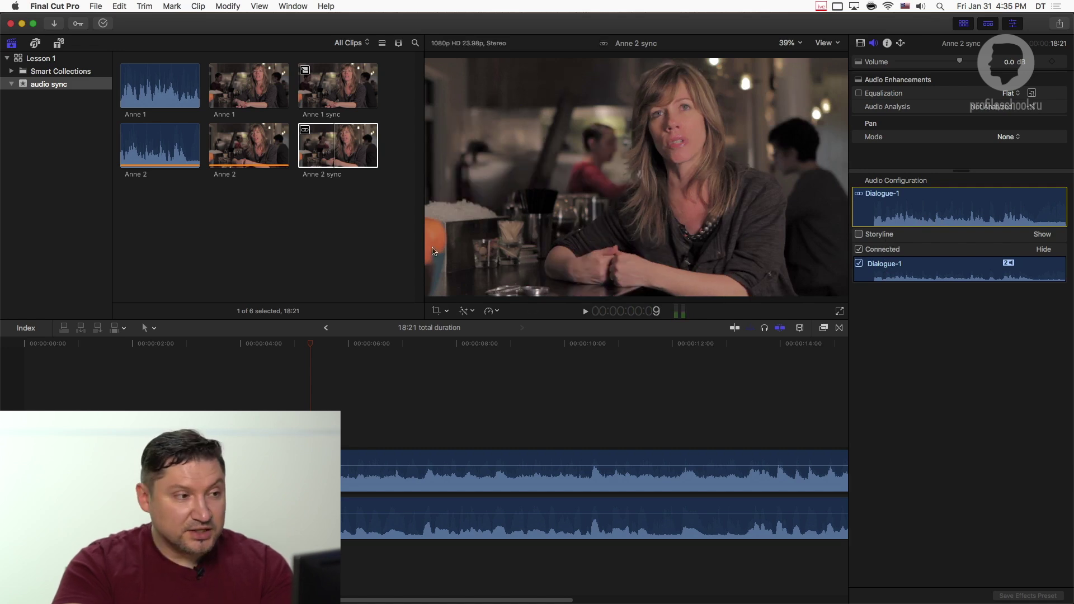
left_click(316, 254)
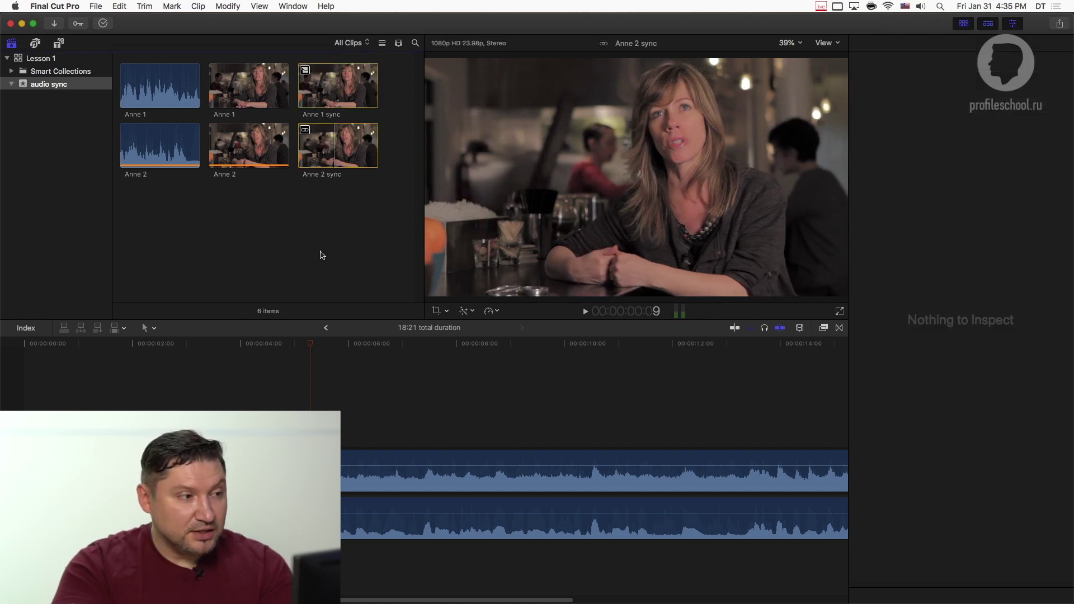
Create a new empty project named Test in the Lesson 1 library
left_click(326, 328)
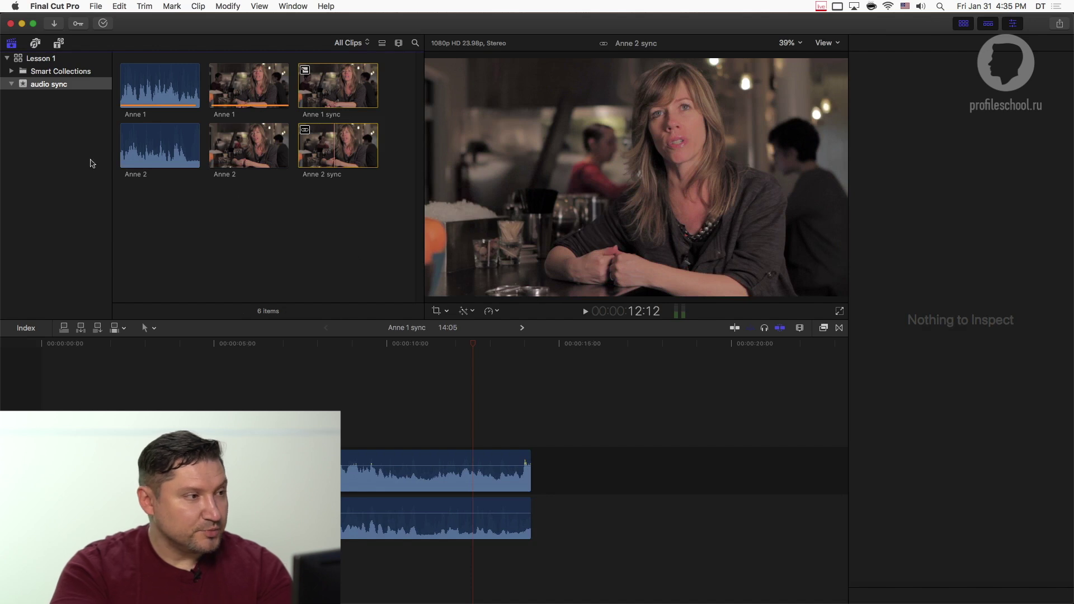
left_click(60, 61)
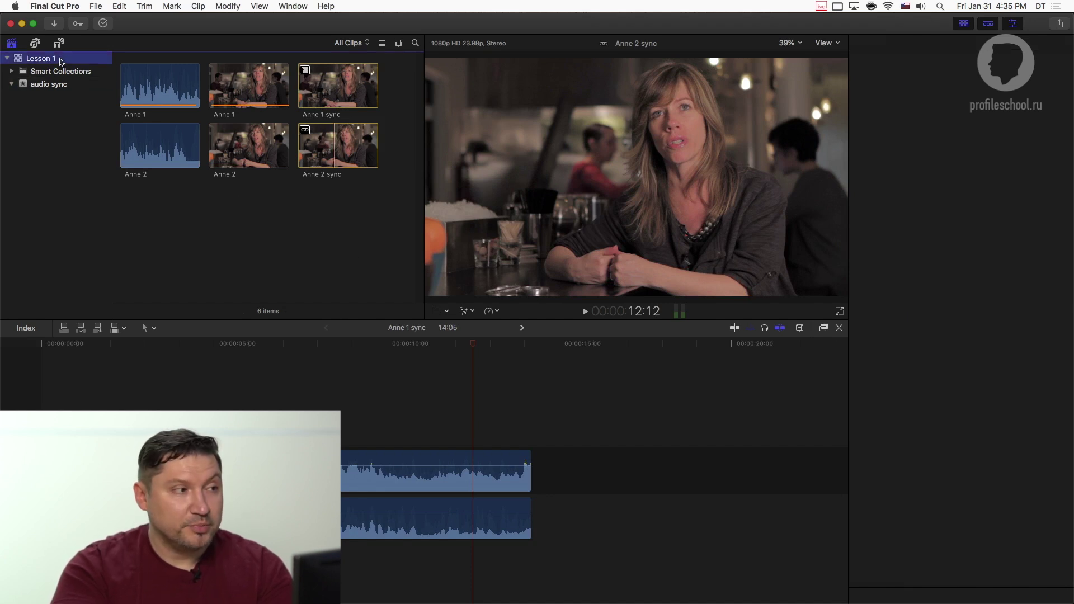
left_click(96, 6)
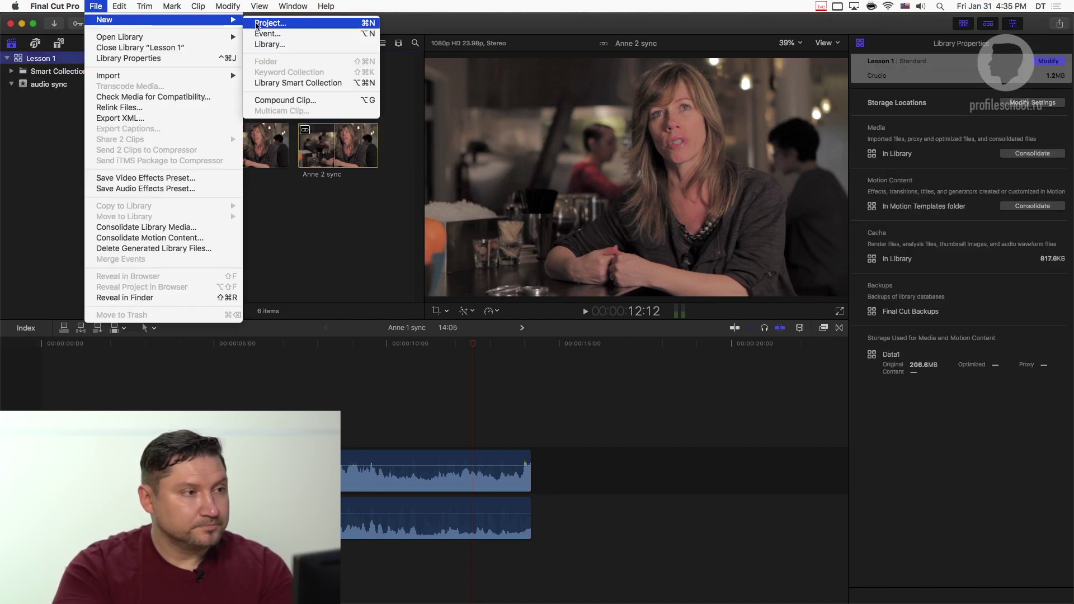
left_click(258, 25)
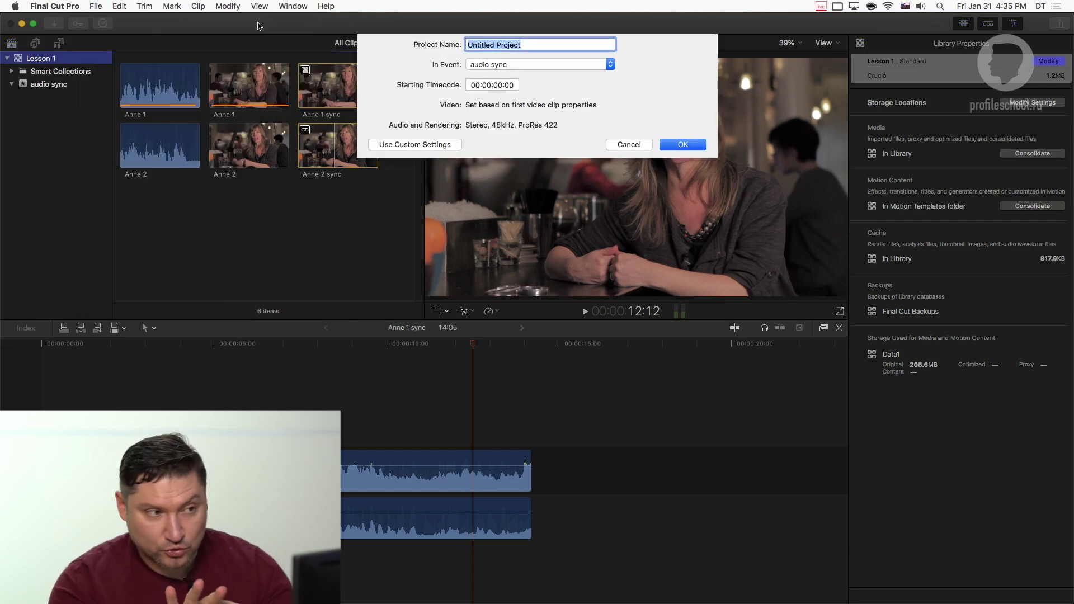
type("Te")
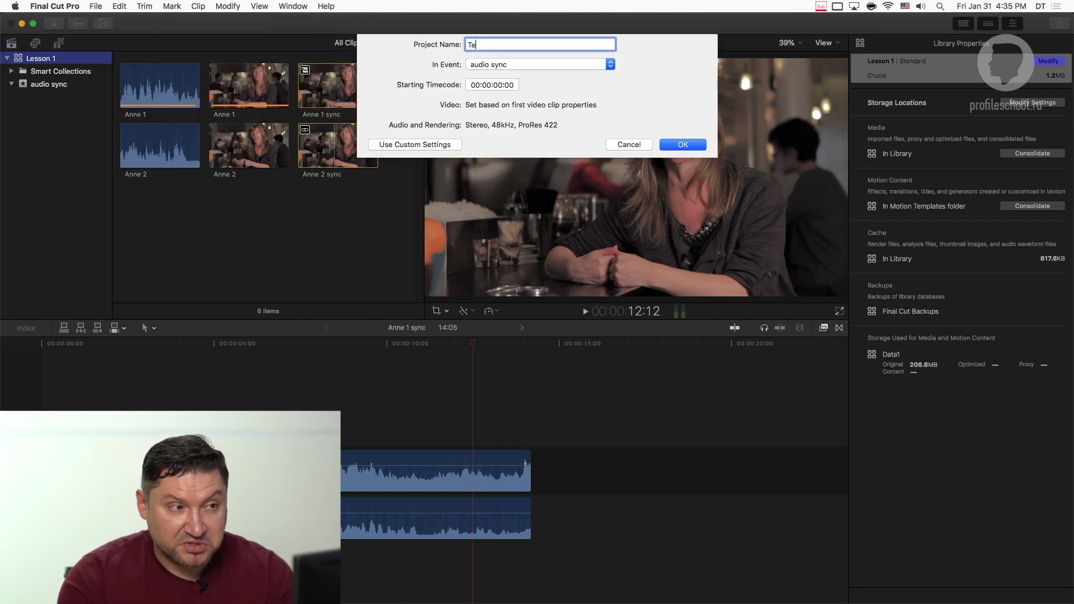
type("st")
key("Return")
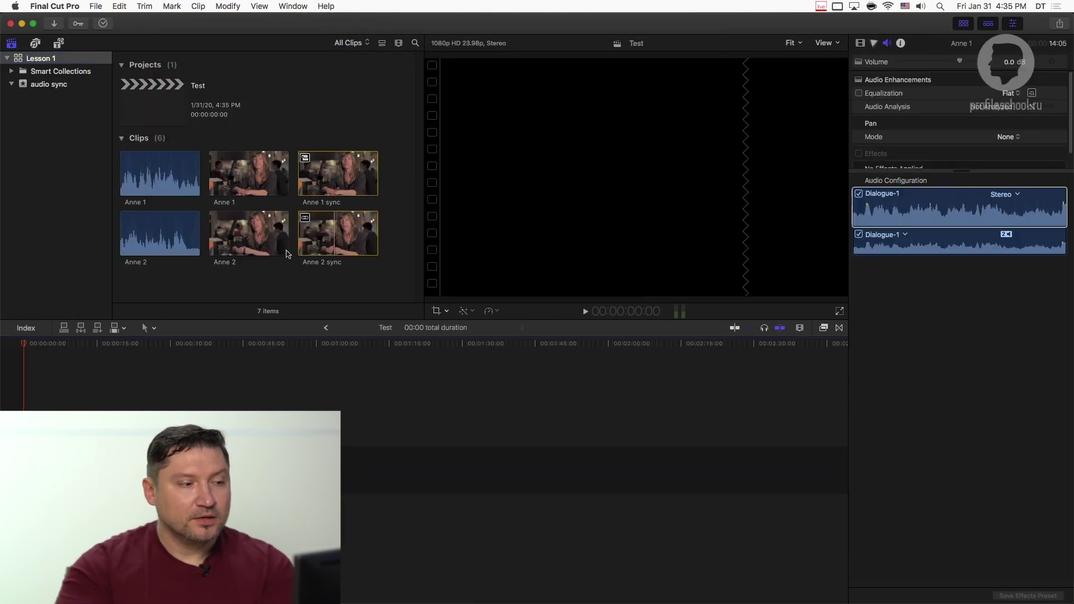
Inspect Anne 2 sync's audio, play its Dialogue-1 component, and reveal the storyline Dialogue-1 component
left_click(346, 232)
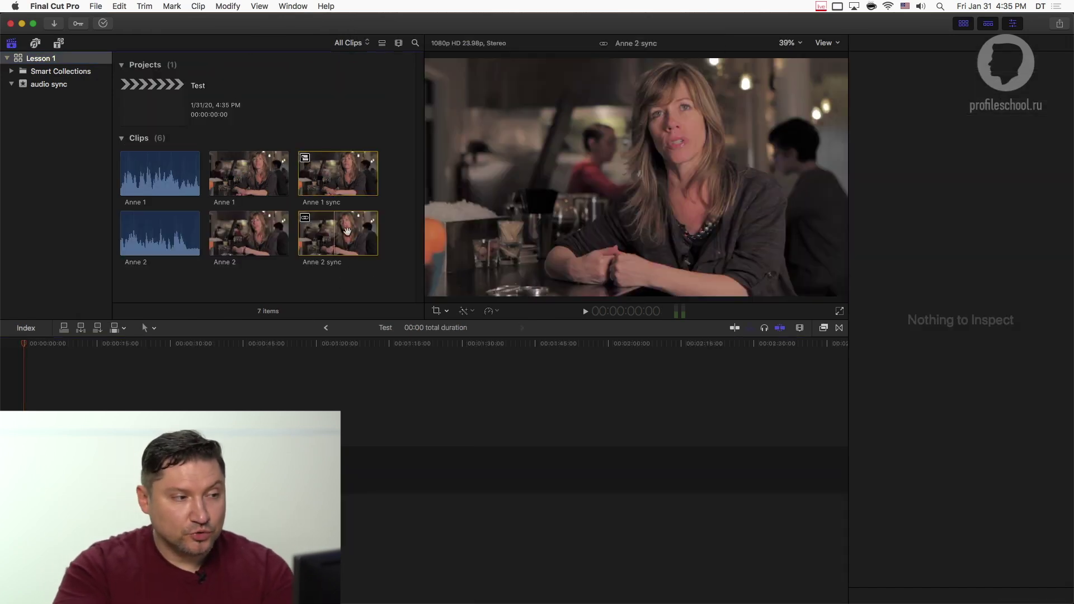
key("super+4")
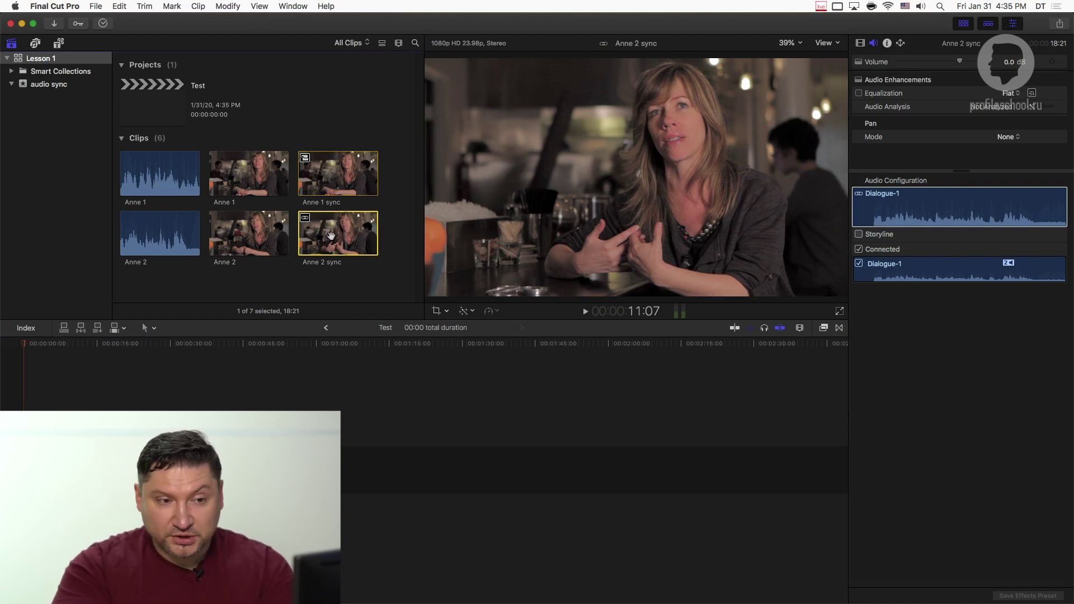
left_click(873, 197)
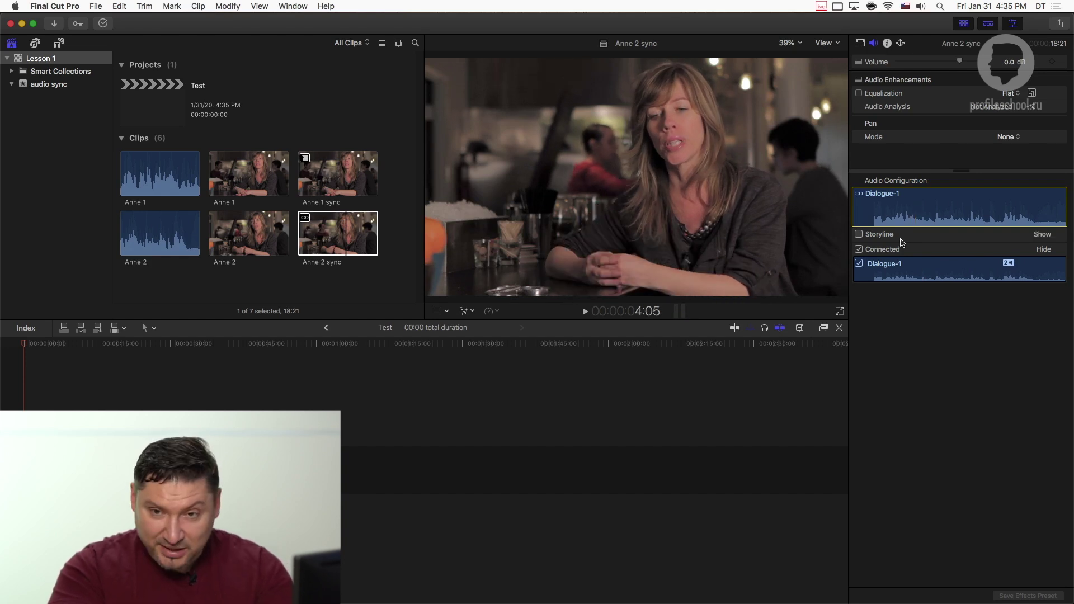
key("space")
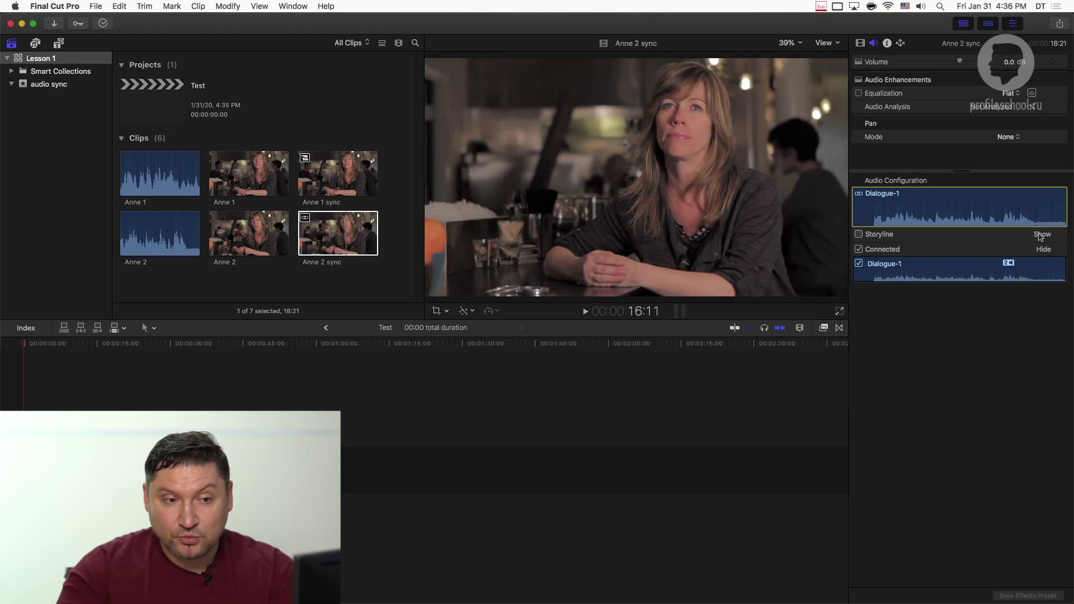
left_click(1042, 235)
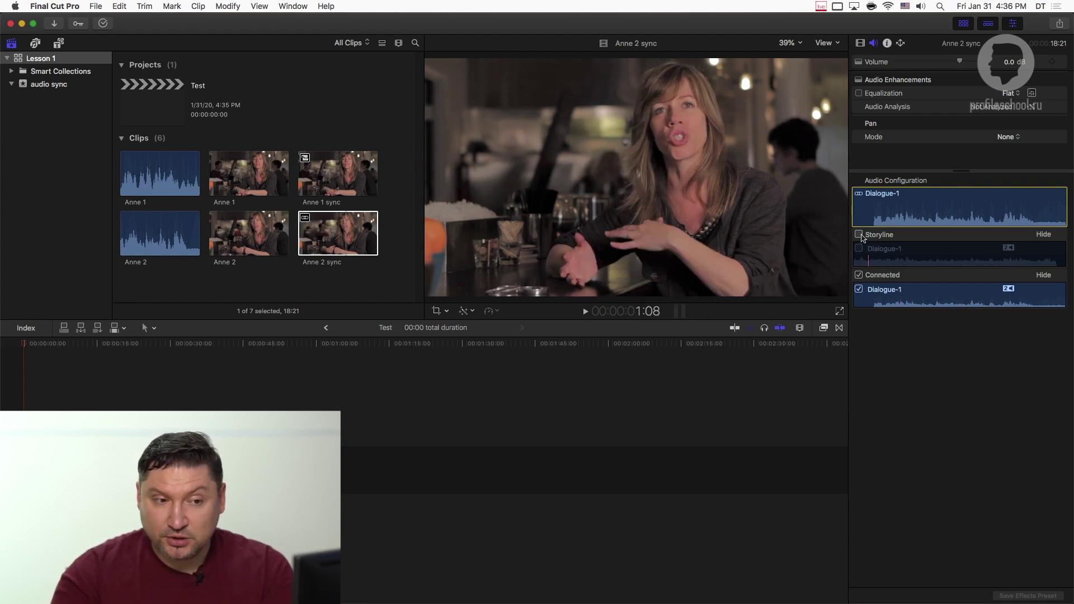
left_click(859, 235)
key("space")
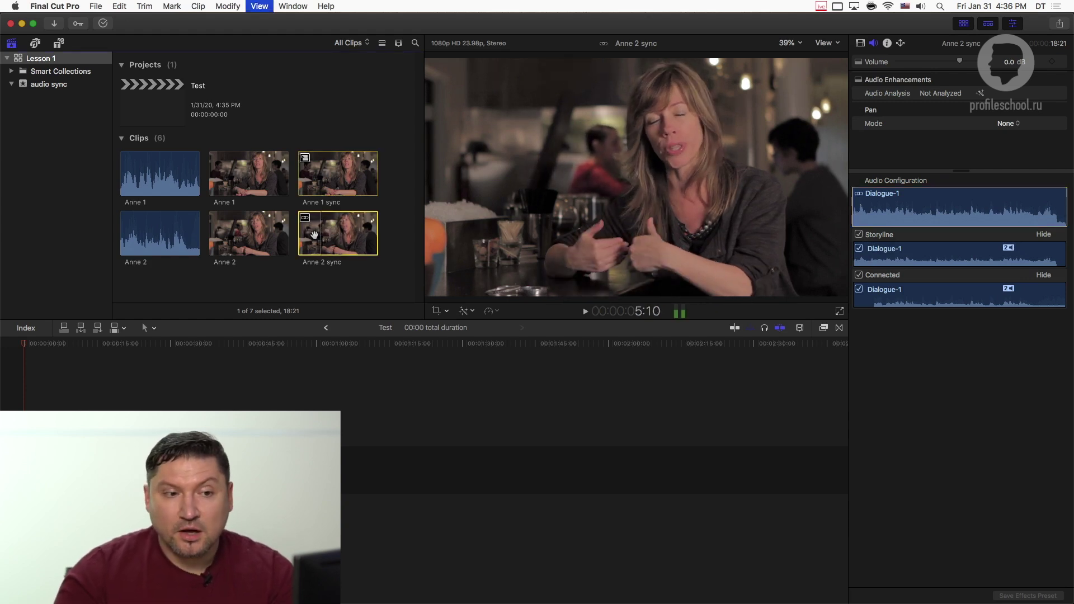
left_click(920, 255)
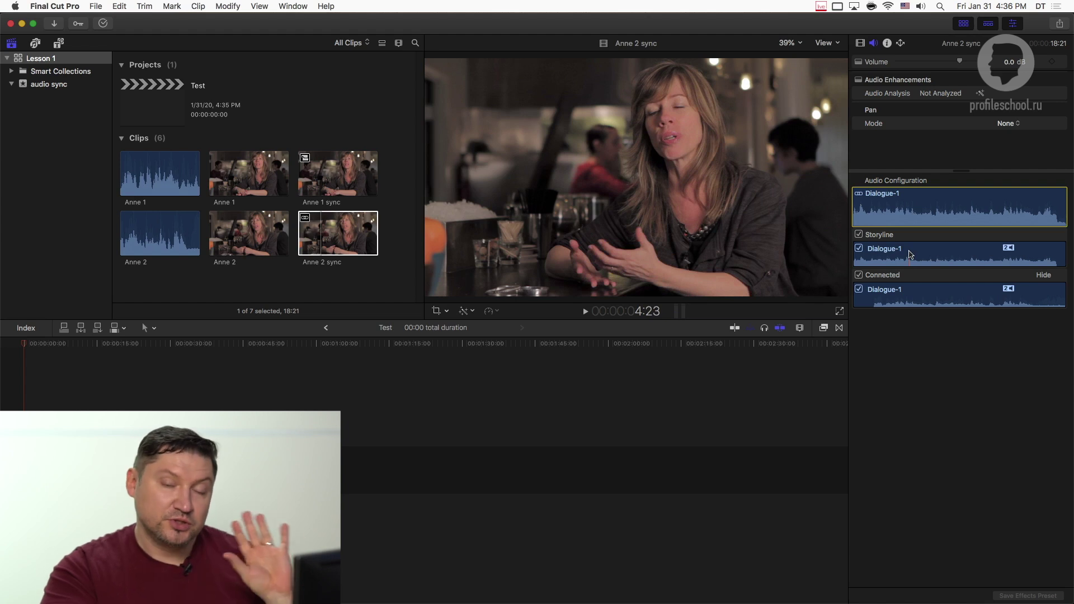
left_click(859, 235)
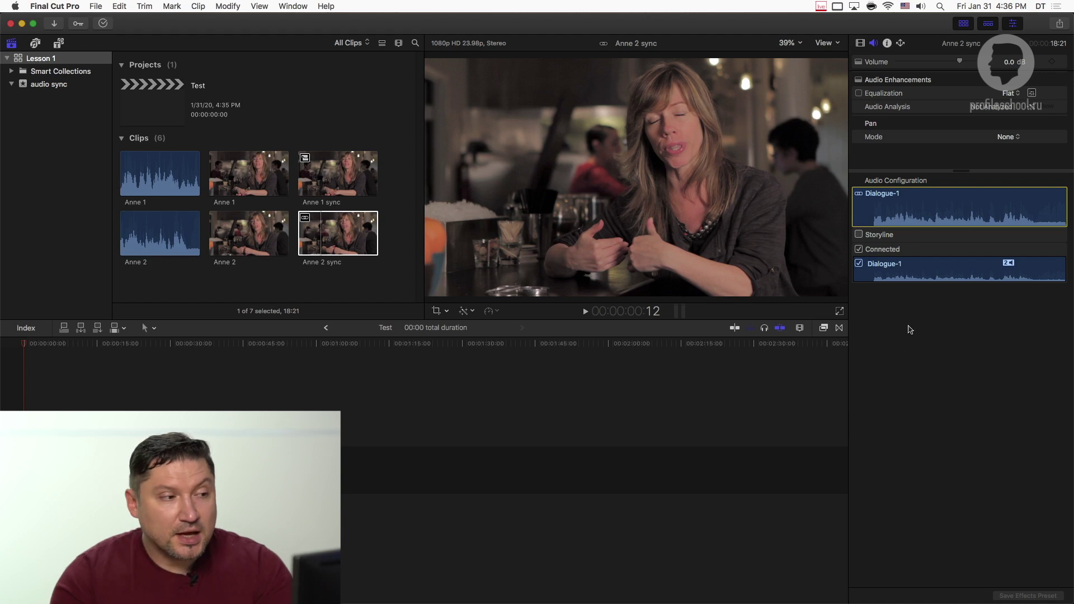
left_click(343, 175)
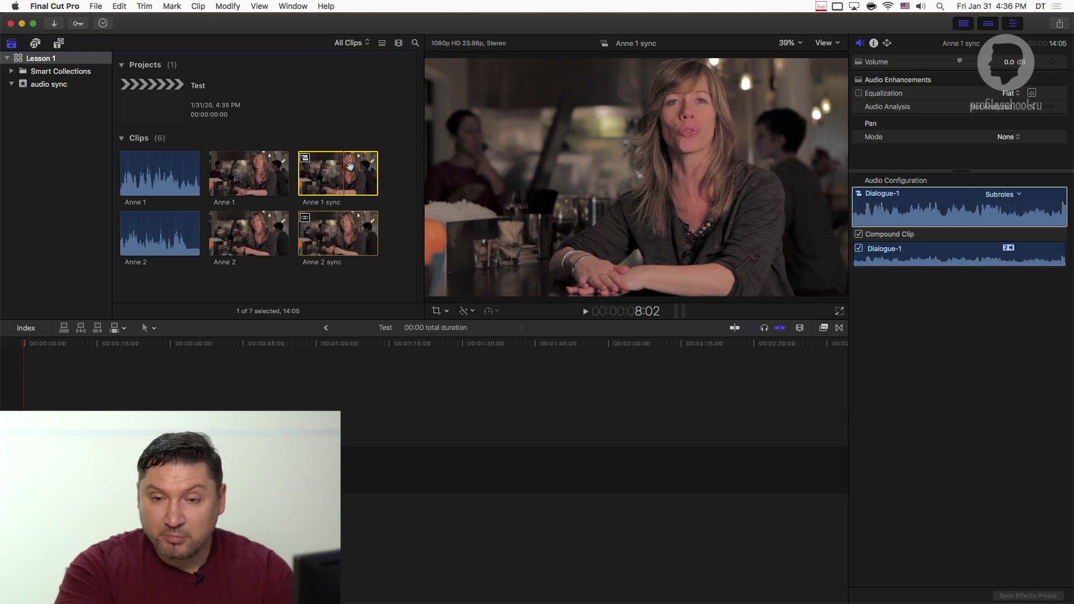
left_click(345, 229)
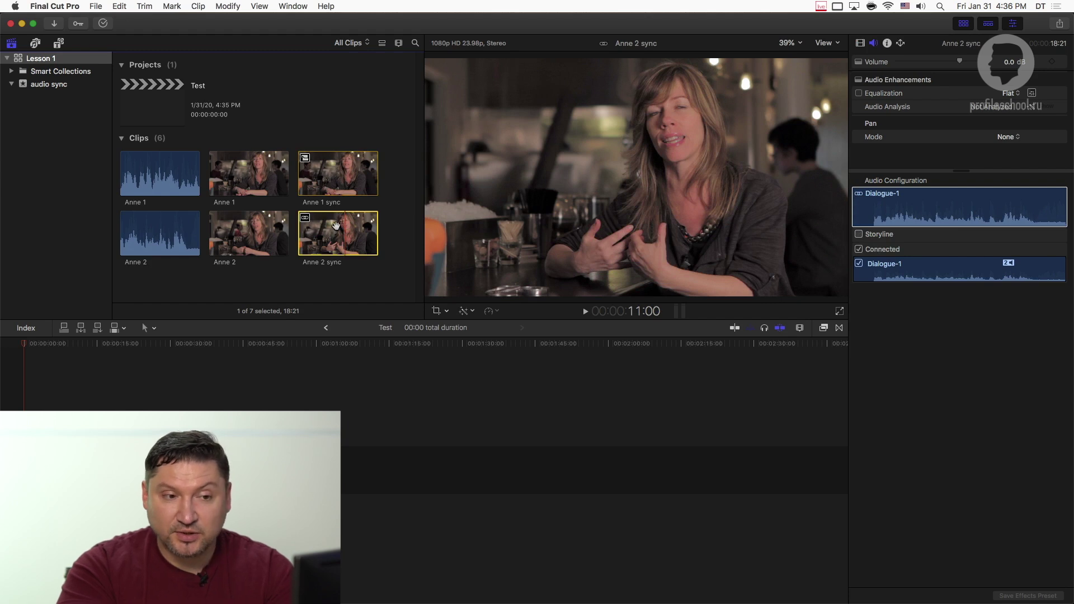
left_click(895, 222)
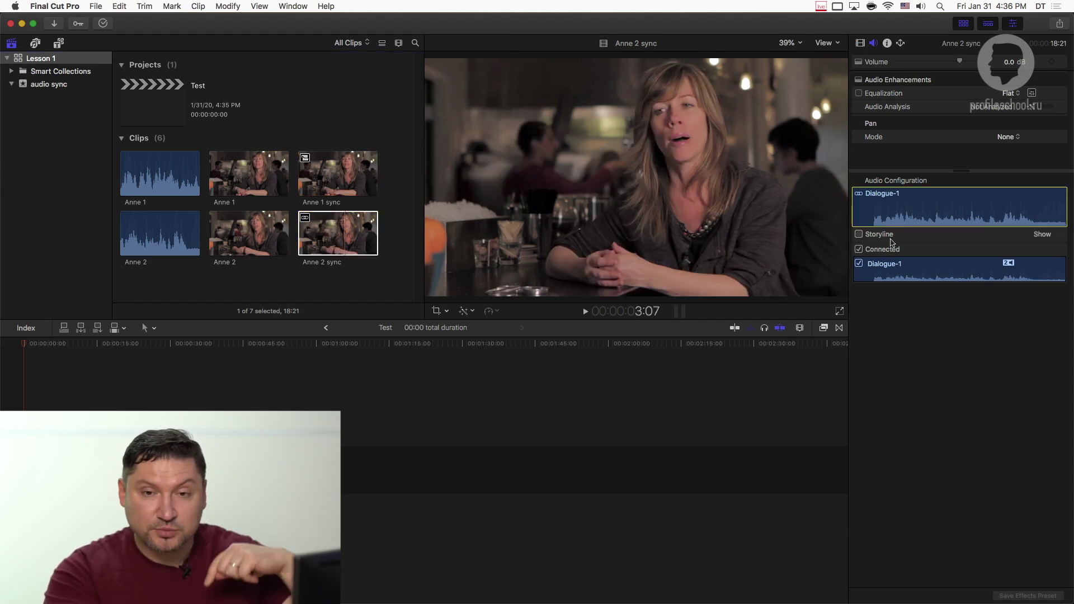
left_click(346, 169)
left_click(951, 239)
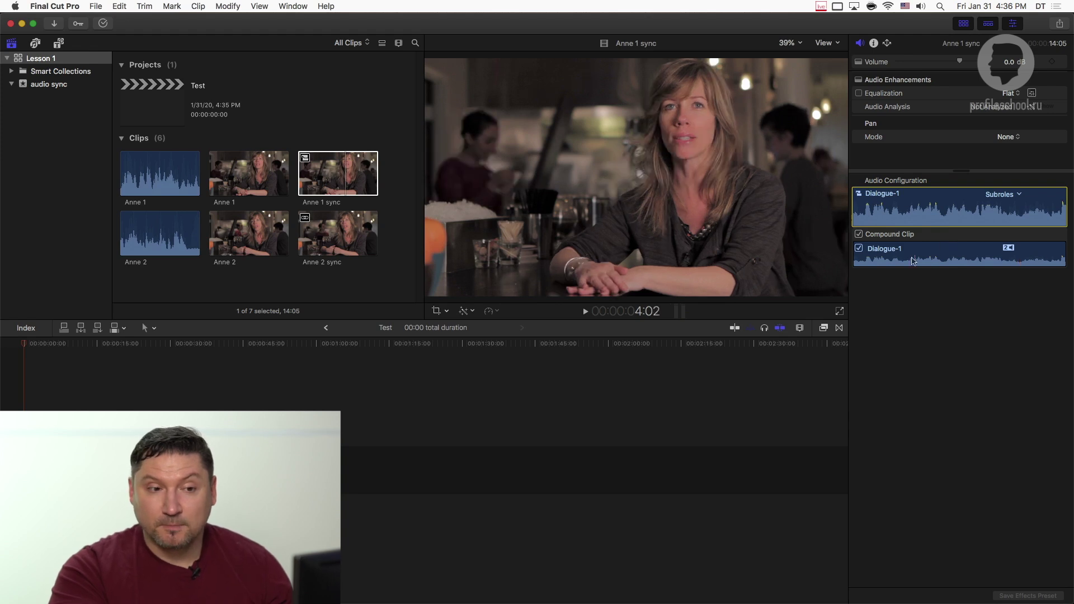
key("space")
key("space")
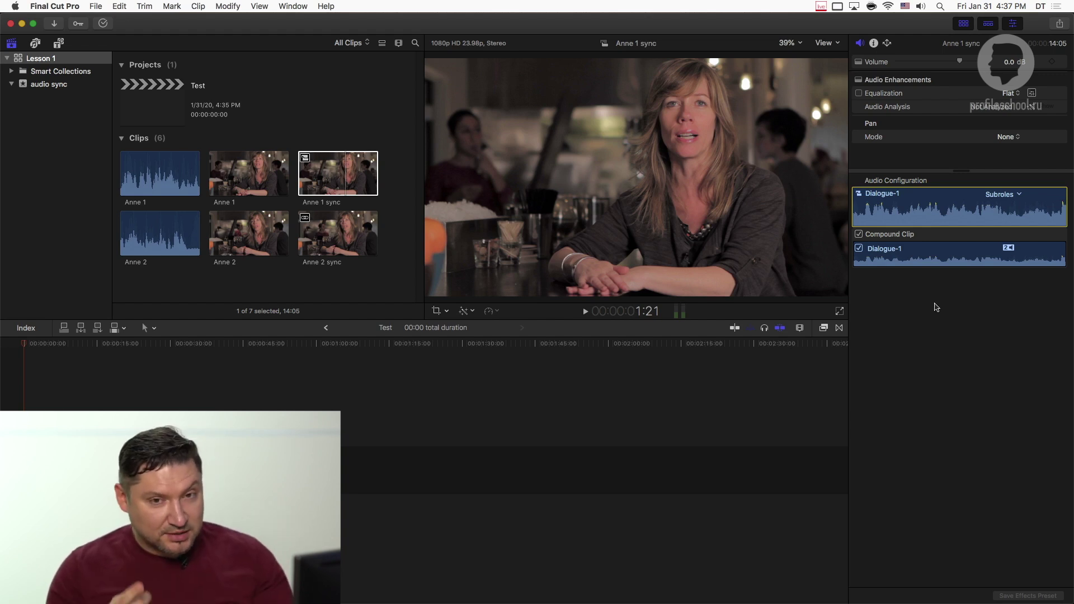
left_click(354, 236)
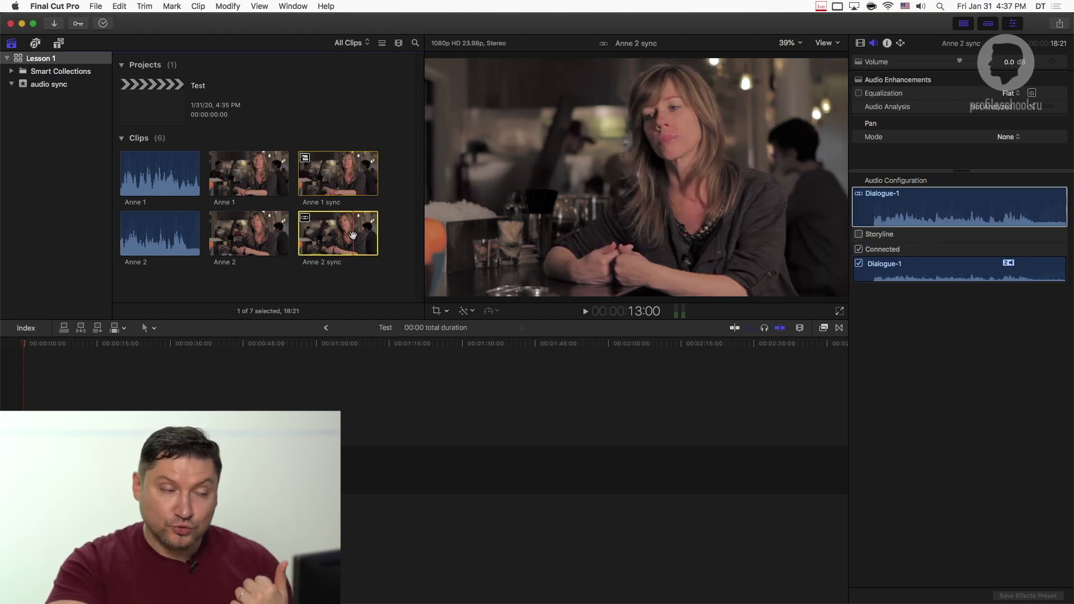
left_click(347, 283)
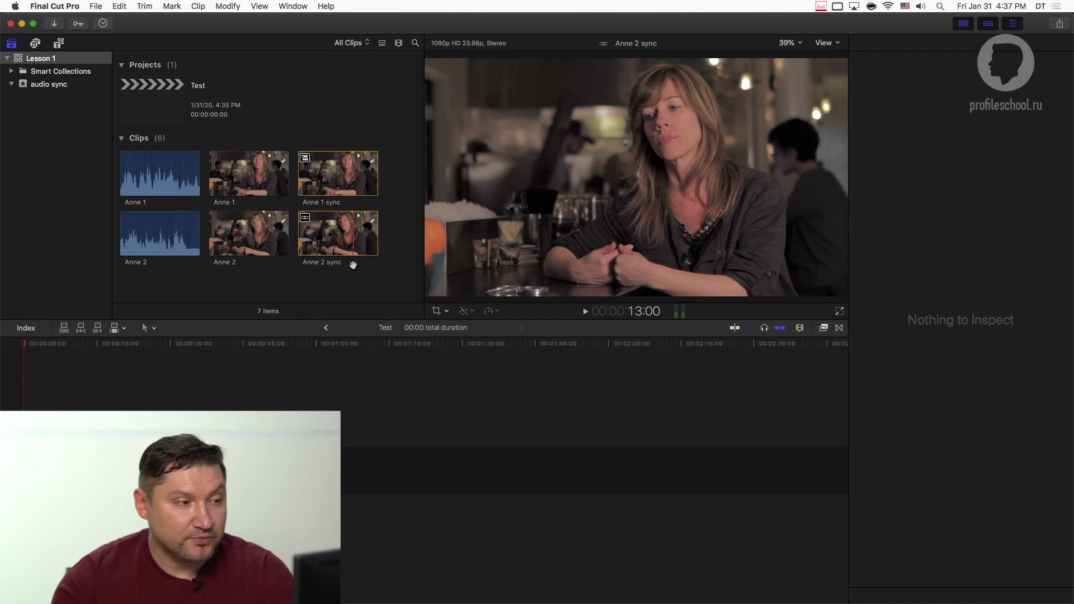
left_click_drag(364, 292, 312, 155)
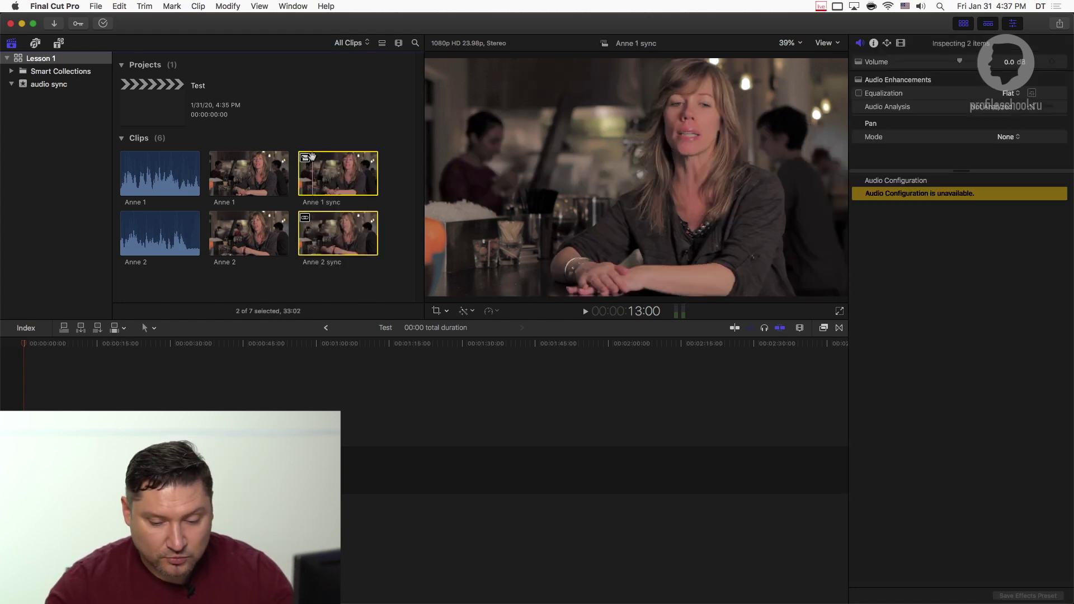
Delete the two sync clips and synchronize all four Anne clips into one new clip
key("super+BackSpace")
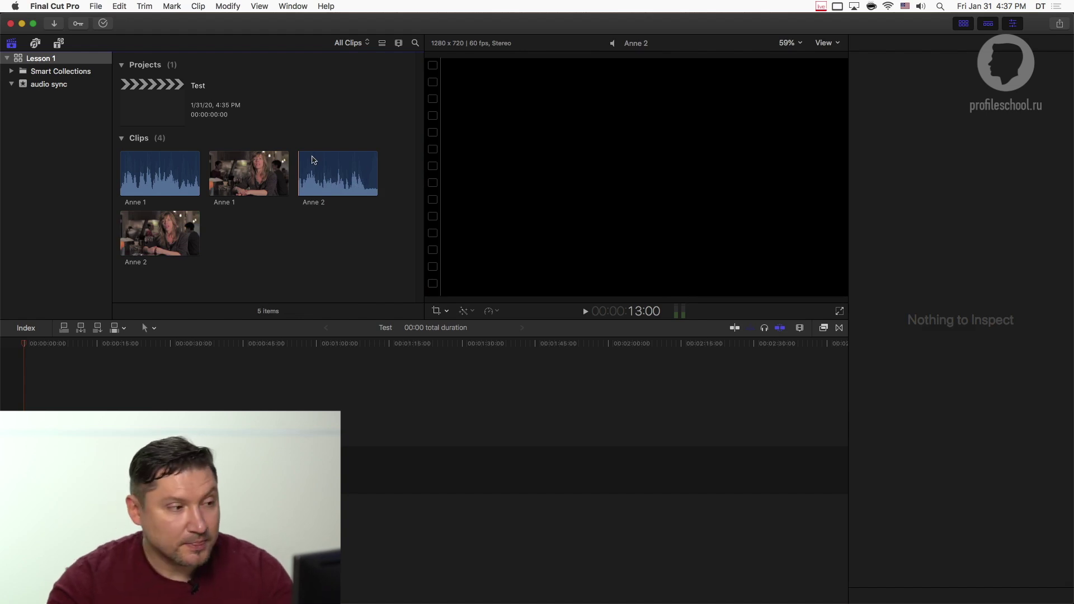
left_click_drag(396, 286, 179, 177)
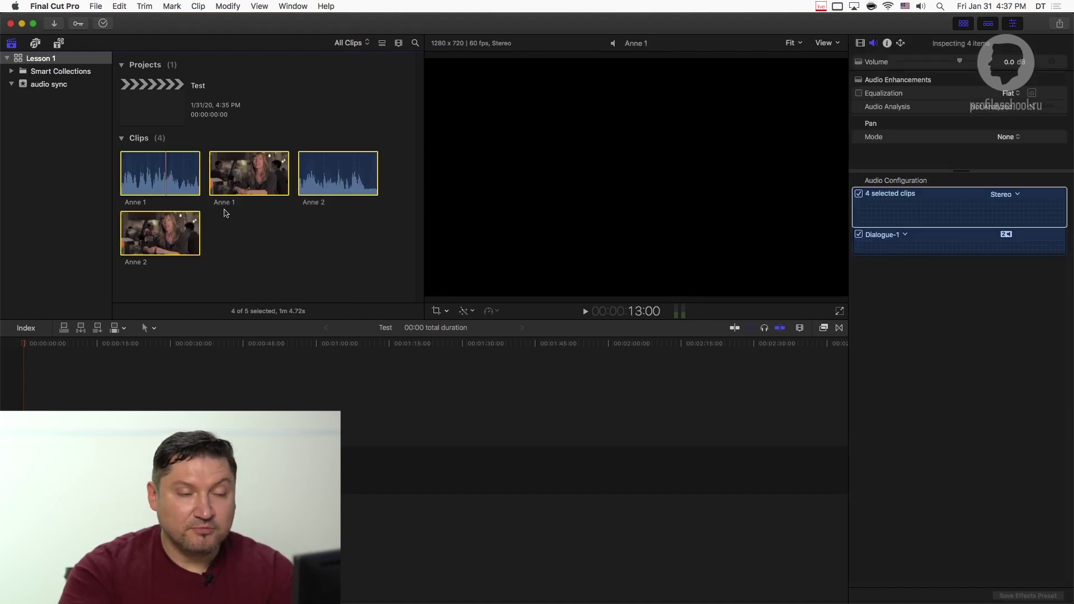
left_click(197, 5)
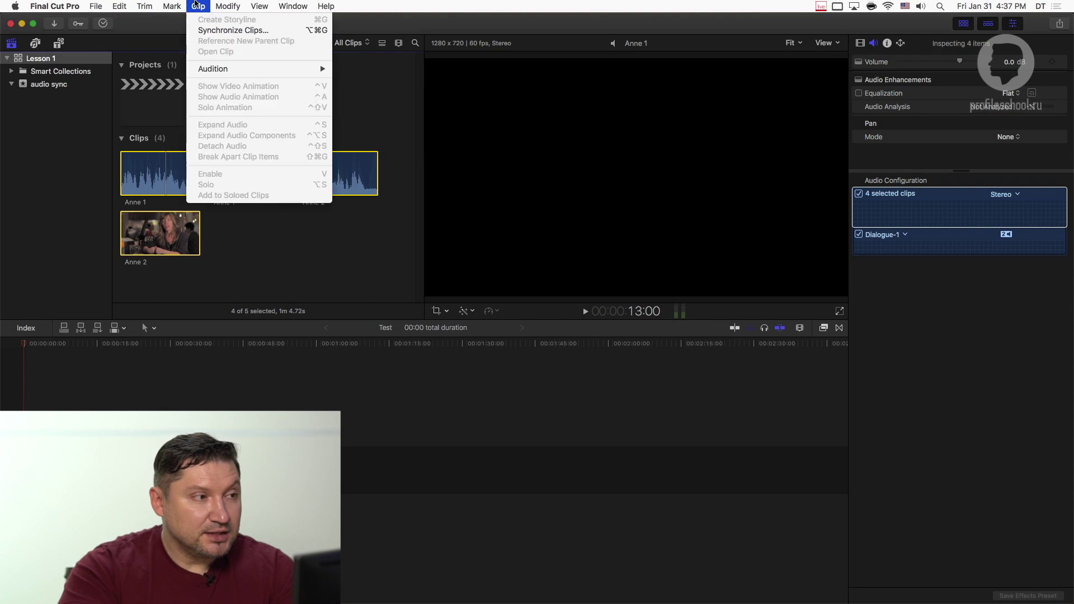
left_click(213, 30)
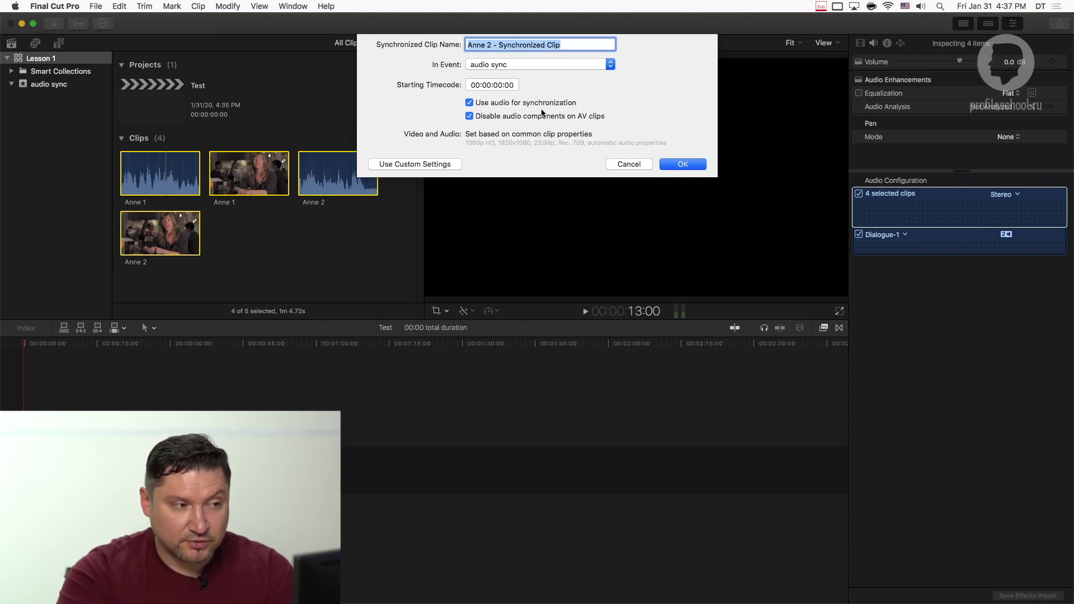
left_click(686, 165)
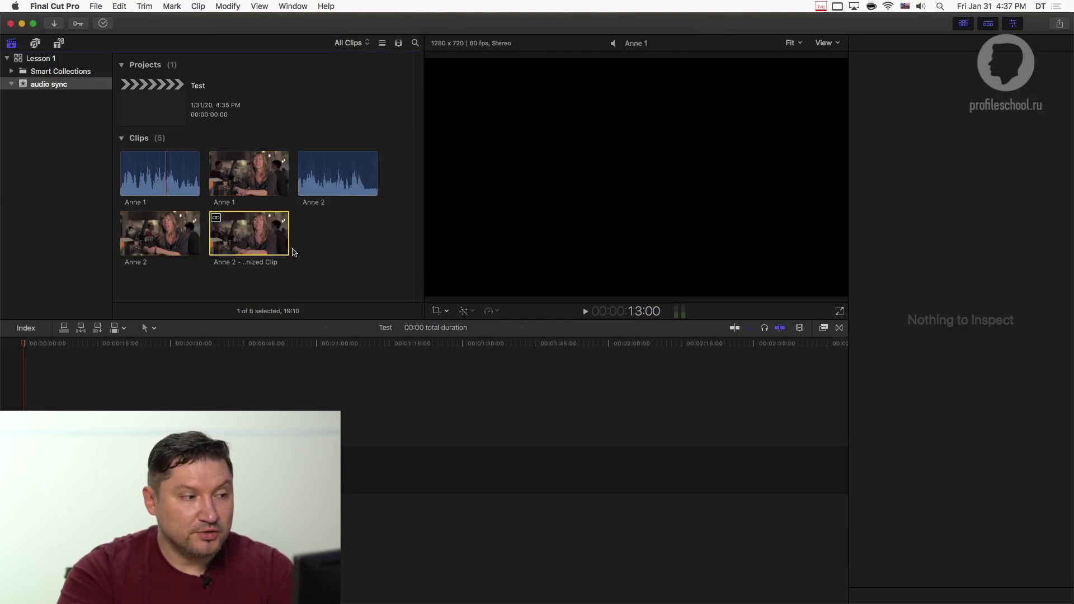
Load the new synchronized clip in the timeline, disable the Anne 2 clips, and silence Anne 1's audio
double_click(245, 235)
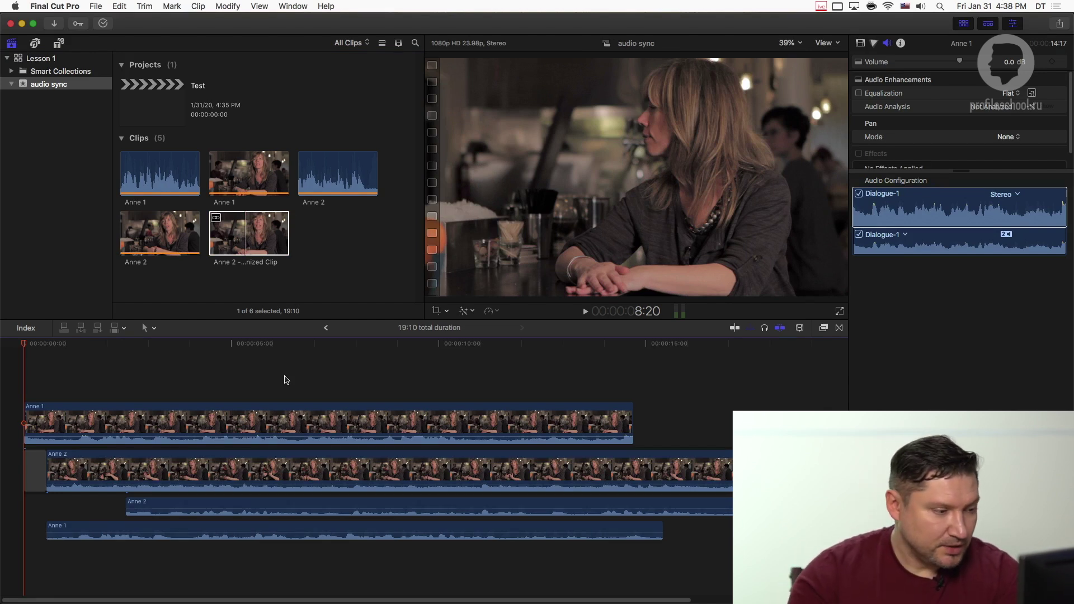
left_click(171, 469)
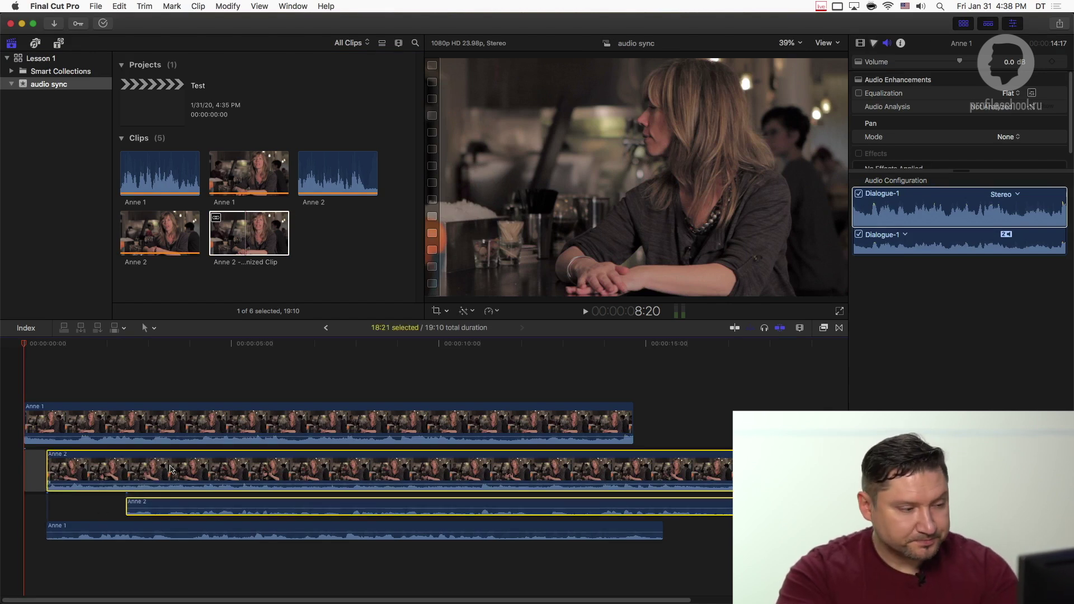
key("v")
left_click(76, 344)
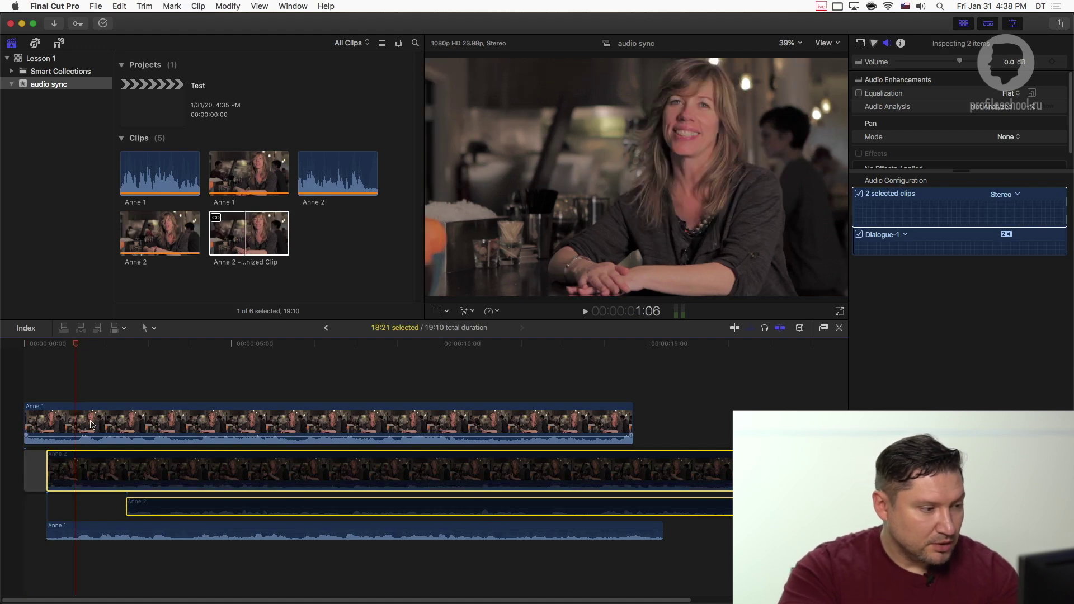
left_click(93, 424)
key("ctrl+s")
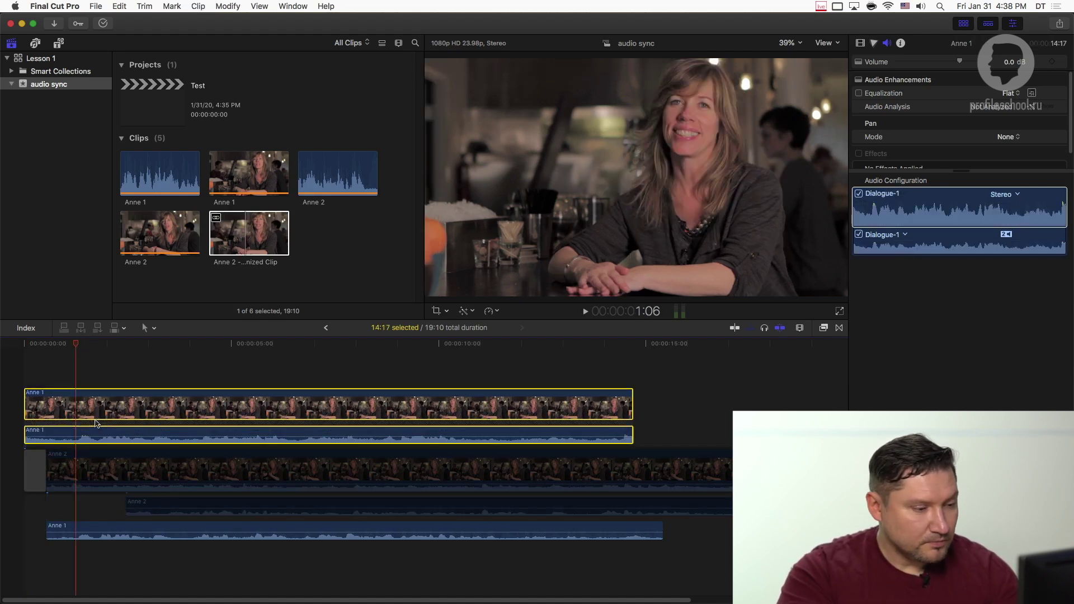
key("Home")
key("super+z")
left_click(98, 416)
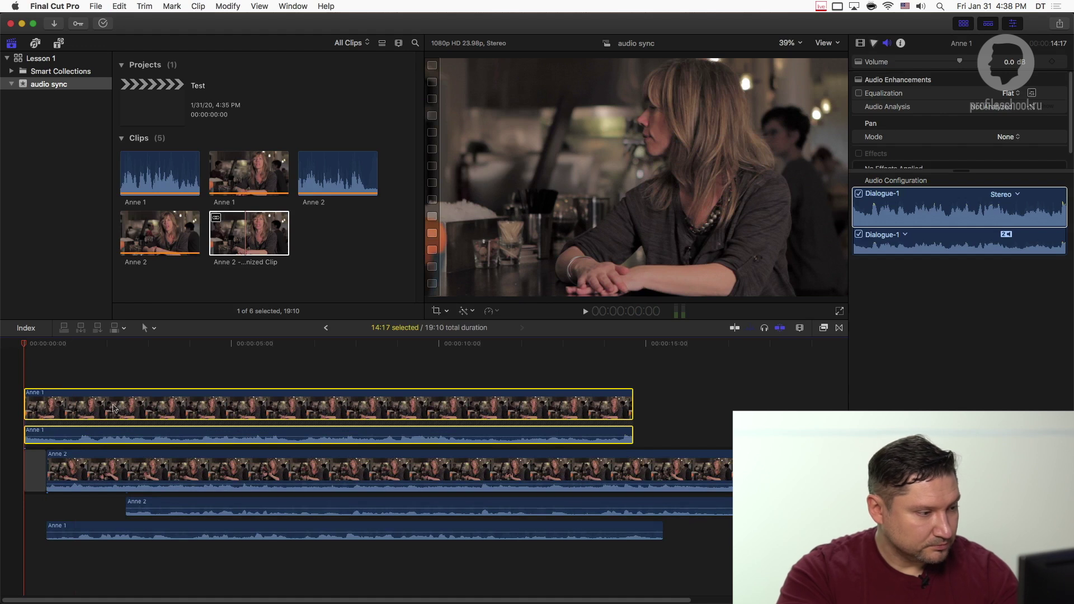
left_click(112, 423)
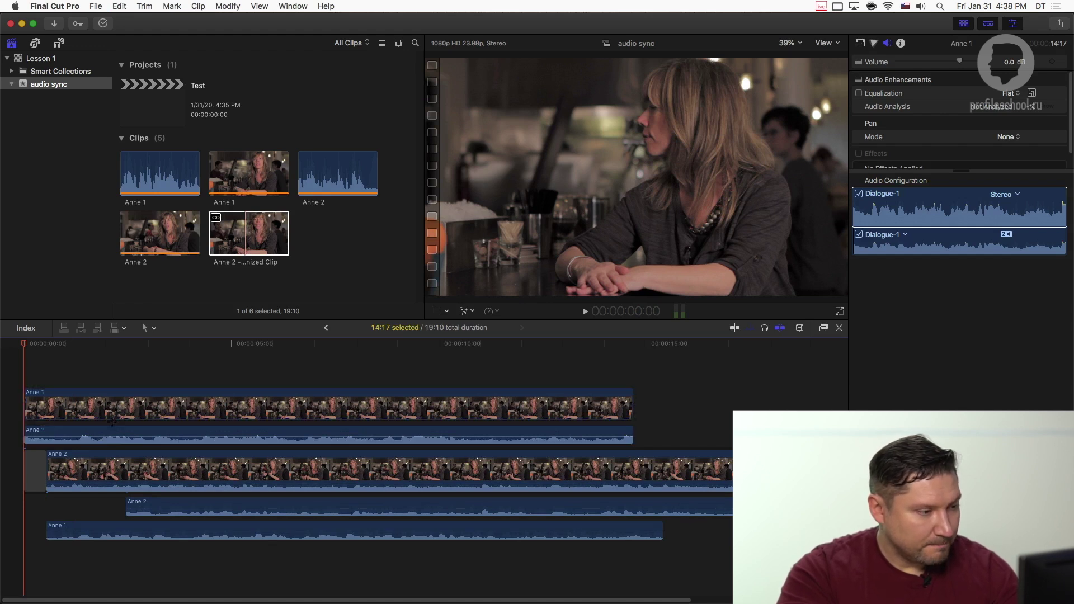
left_click(112, 423)
key("ctrl+s")
Disable the Anne 2 video and audio together and play the timeline to check the sound
left_click(148, 376)
left_click_drag(105, 508, 157, 472)
key("v")
key("space")
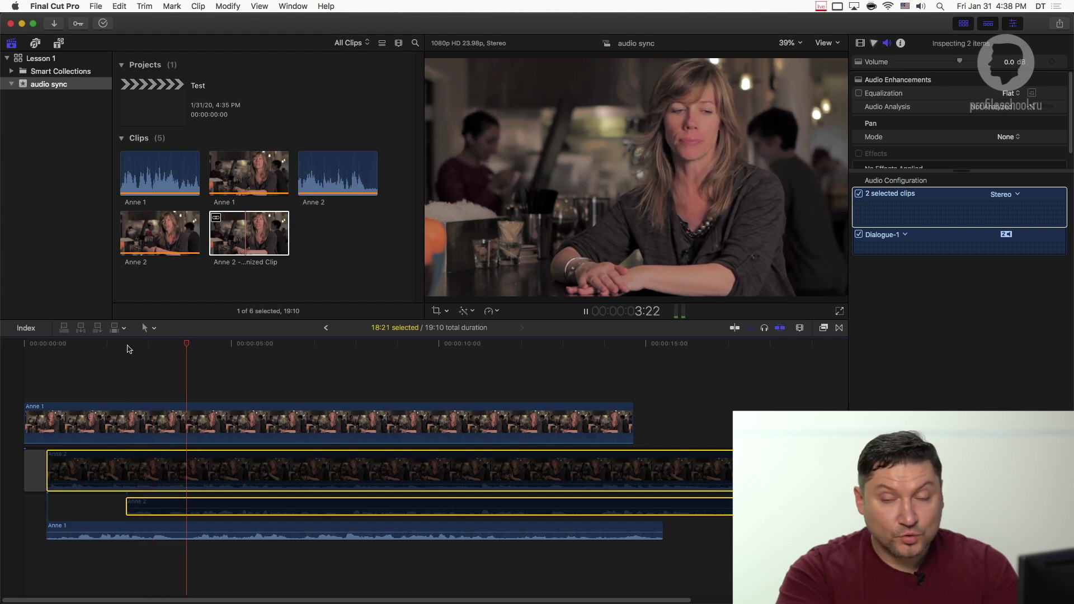
key("space")
Re-enable both Anne 2 clips and select the Anne 2 storyline clip
key("super+a")
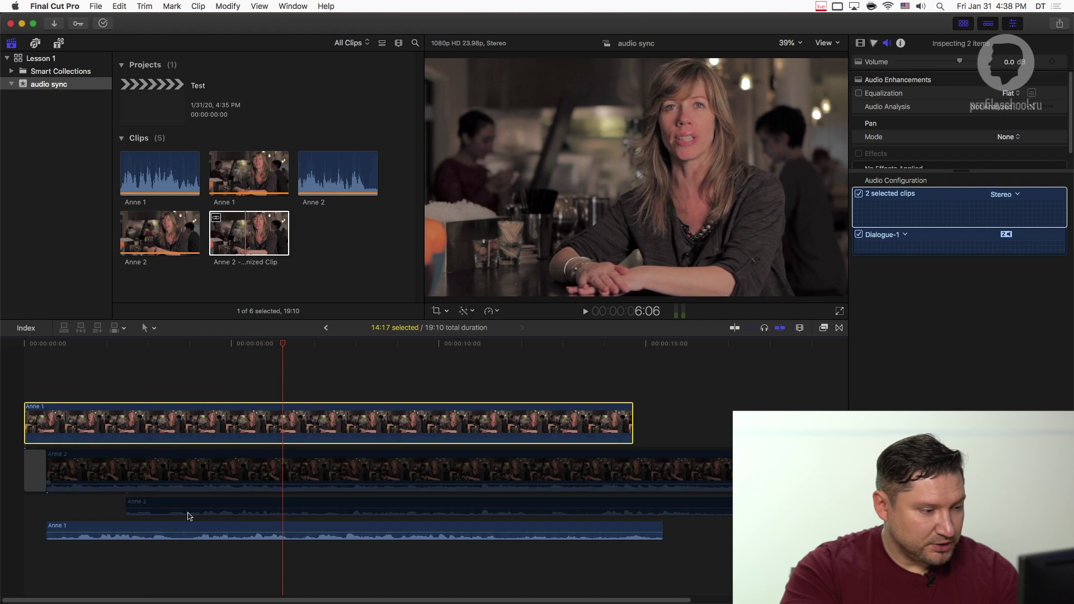
left_click(257, 458, "super")
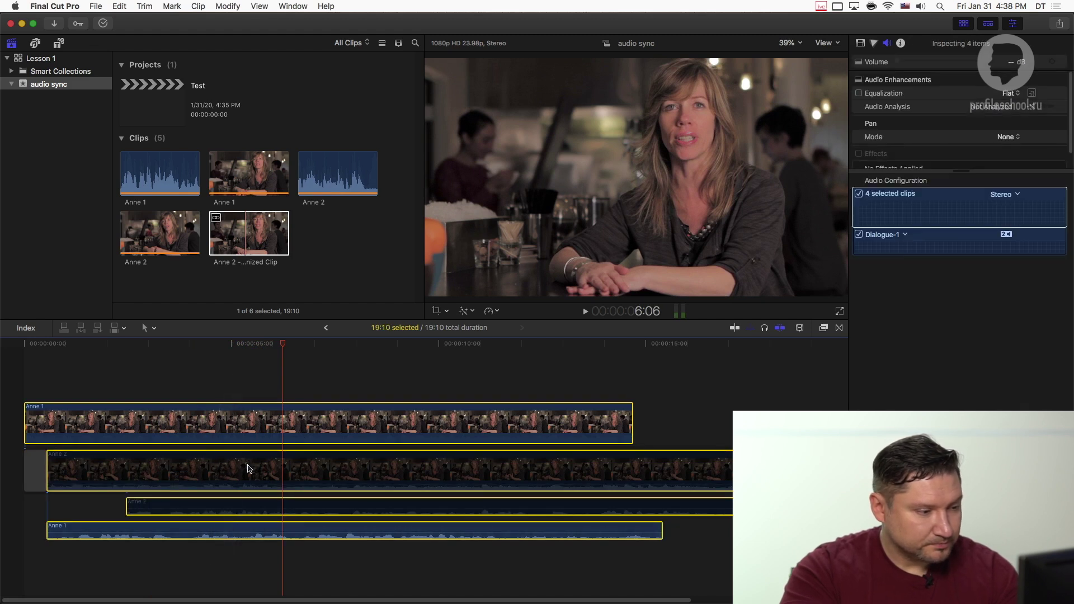
left_click(252, 515, "super")
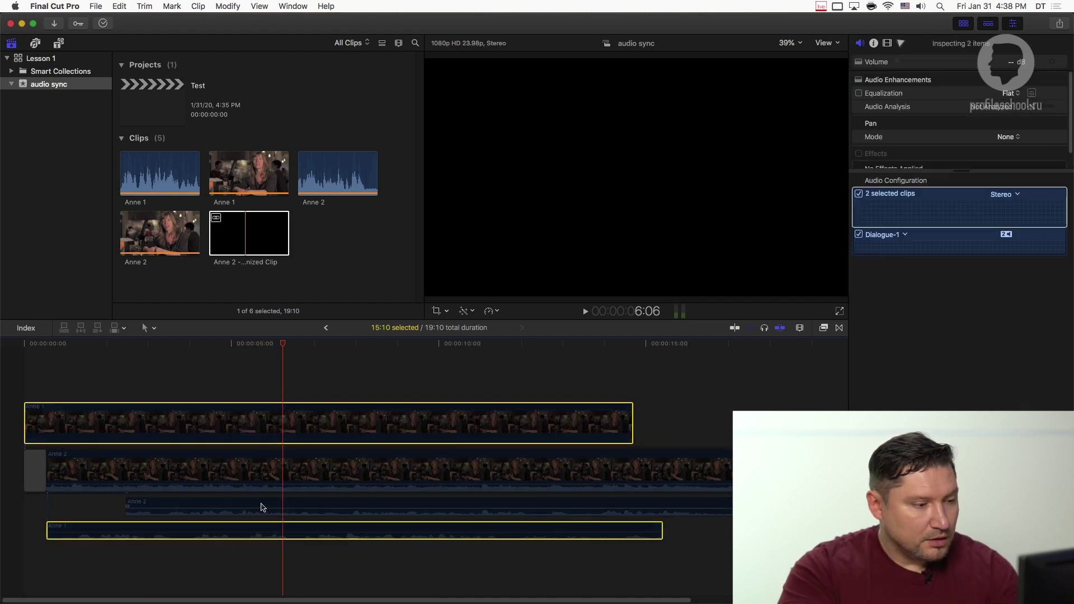
left_click(238, 470)
left_click(229, 515, "super")
key("v")
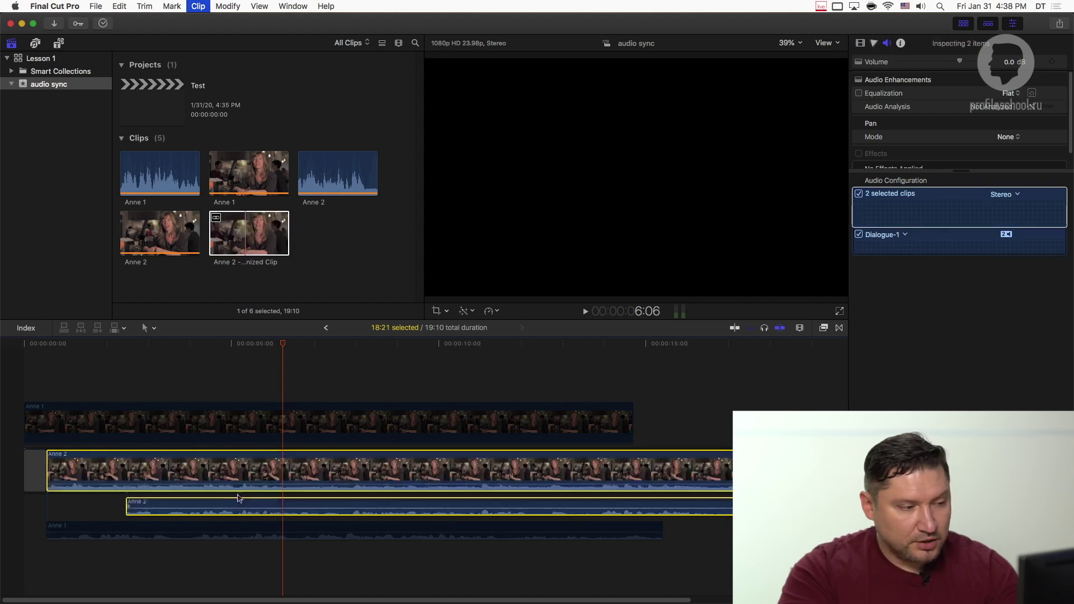
left_click(239, 395)
left_click(245, 470)
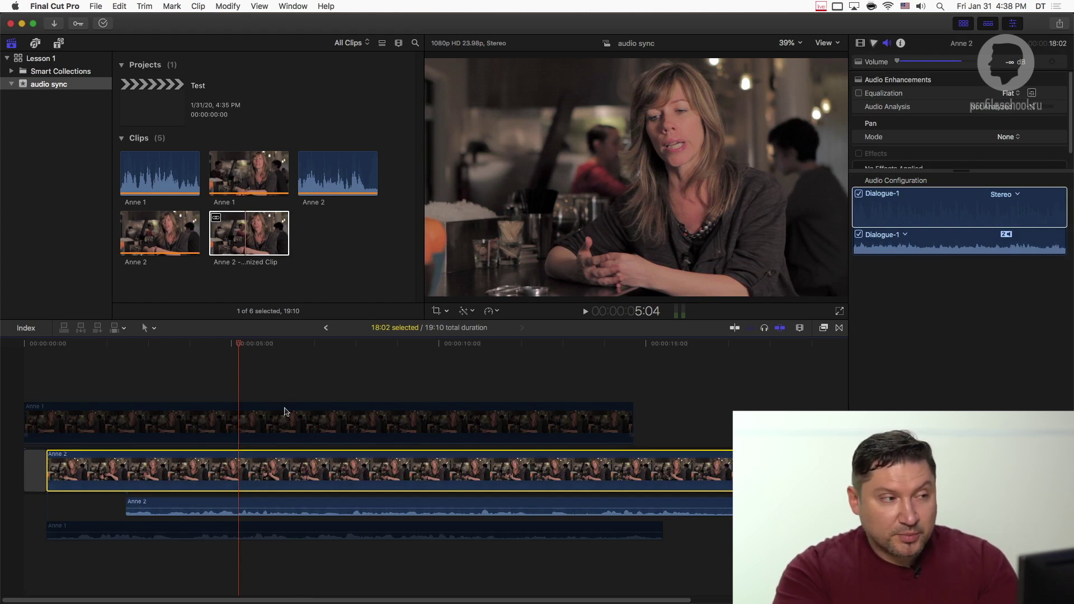
left_click(228, 6)
mouse_move(276, 151)
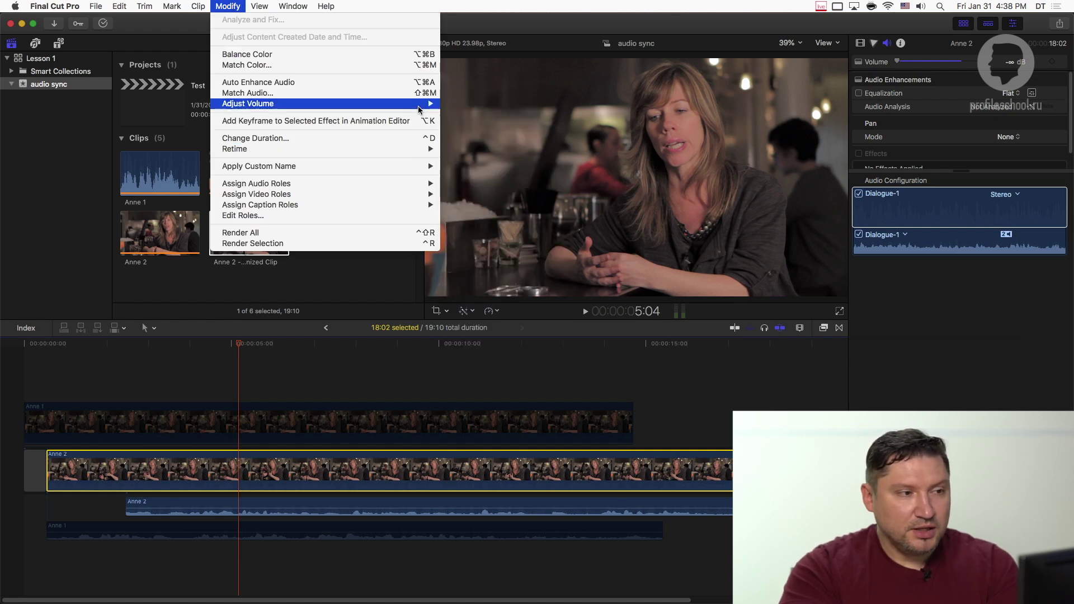
mouse_move(419, 104)
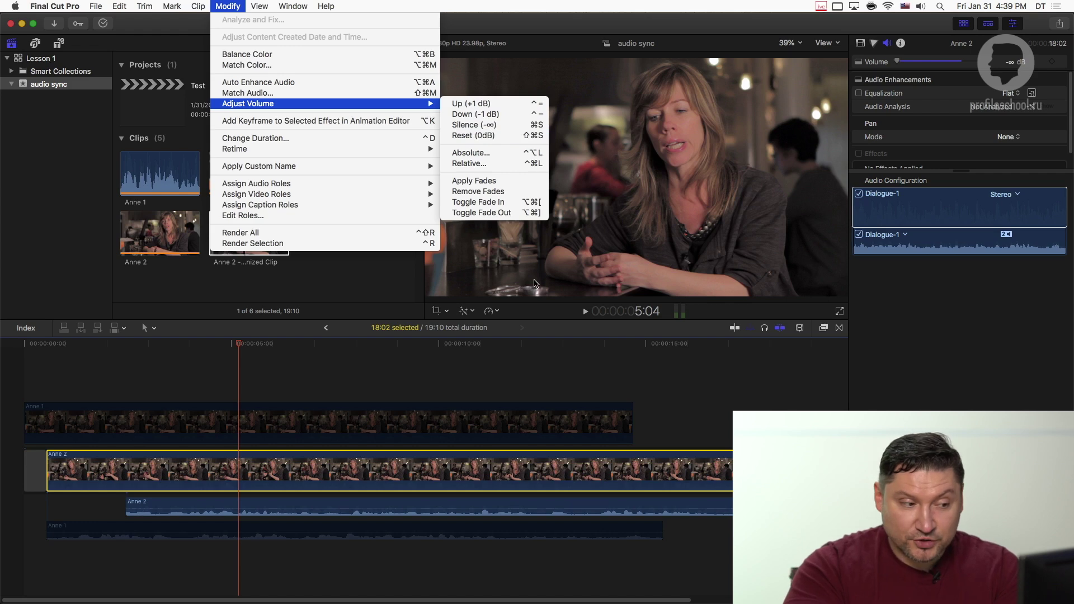
left_click(392, 365)
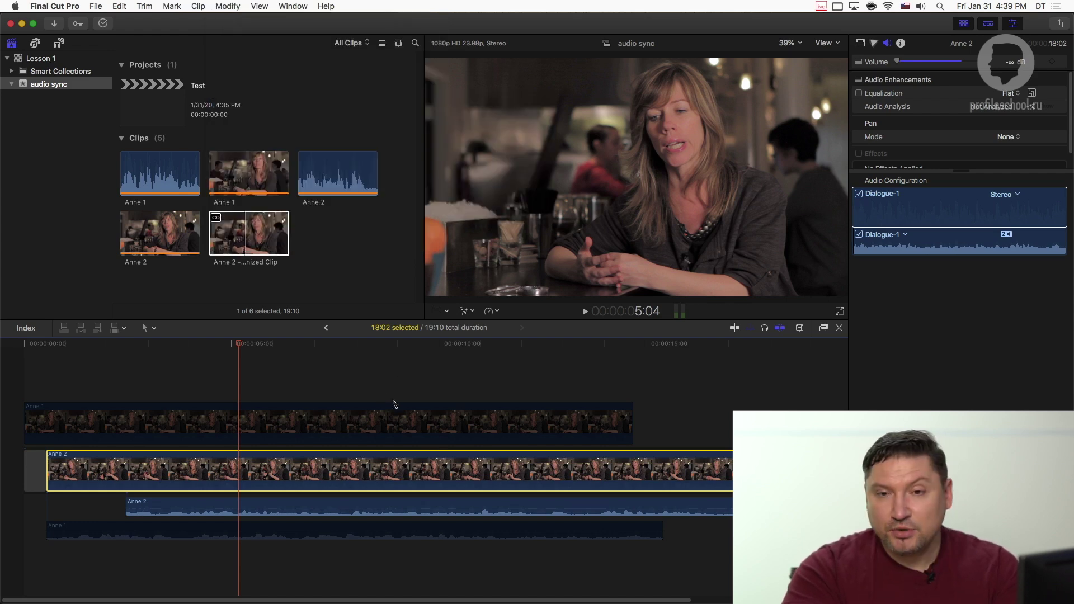
left_click(255, 354)
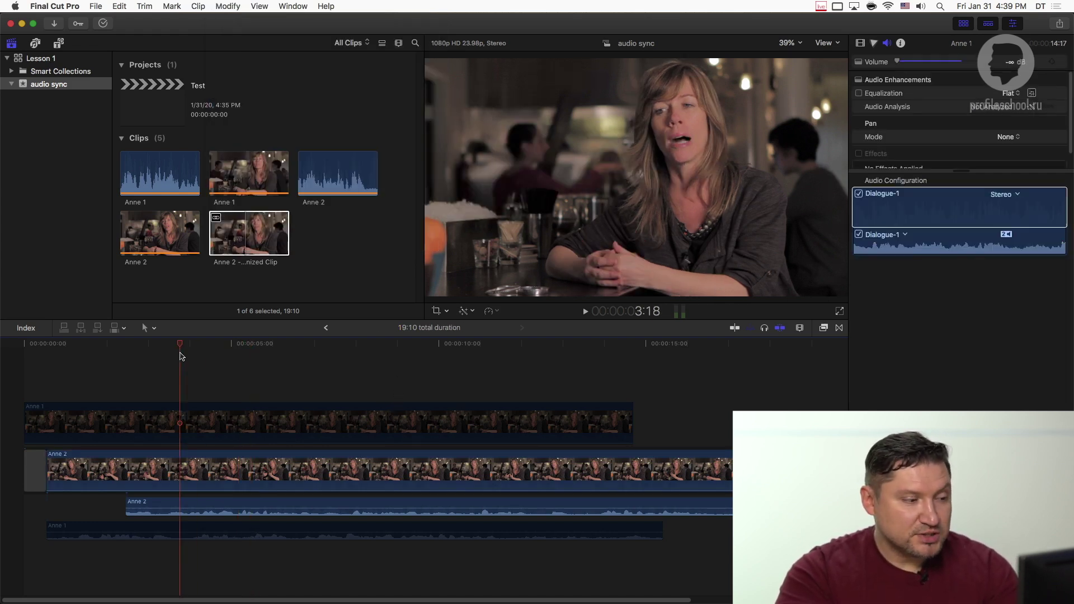
key("space")
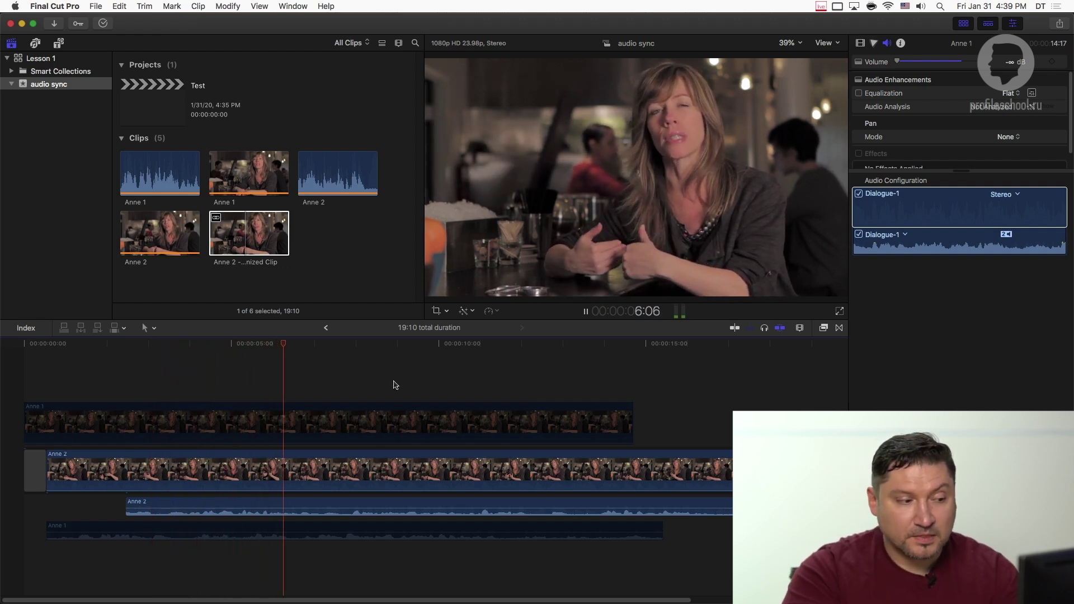
key("space")
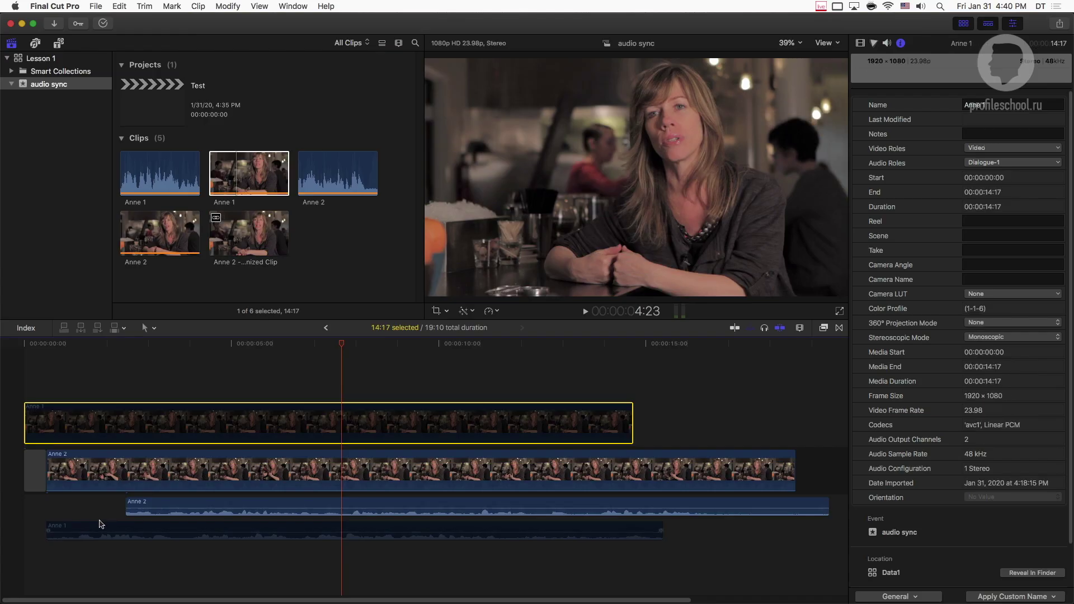
key("cmd+a")
Move the Anne 1 video and audio far right past Anne 2 and fit the timeline in view
left_click(96, 531)
left_click(103, 530)
left_click(112, 423, "super")
left_click_drag(112, 422, 605, 465)
key("shift+z")
Lift Anne 1 out of the storyline and move its video and audio to the playhead
left_click(476, 418)
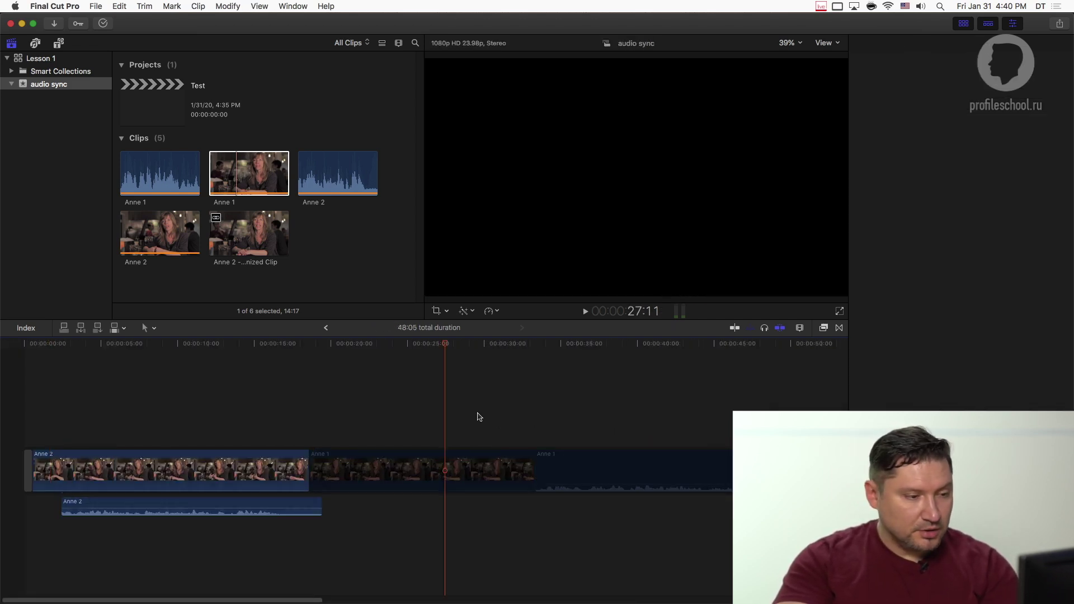
left_click_drag(438, 470, 419, 451)
left_click(367, 423)
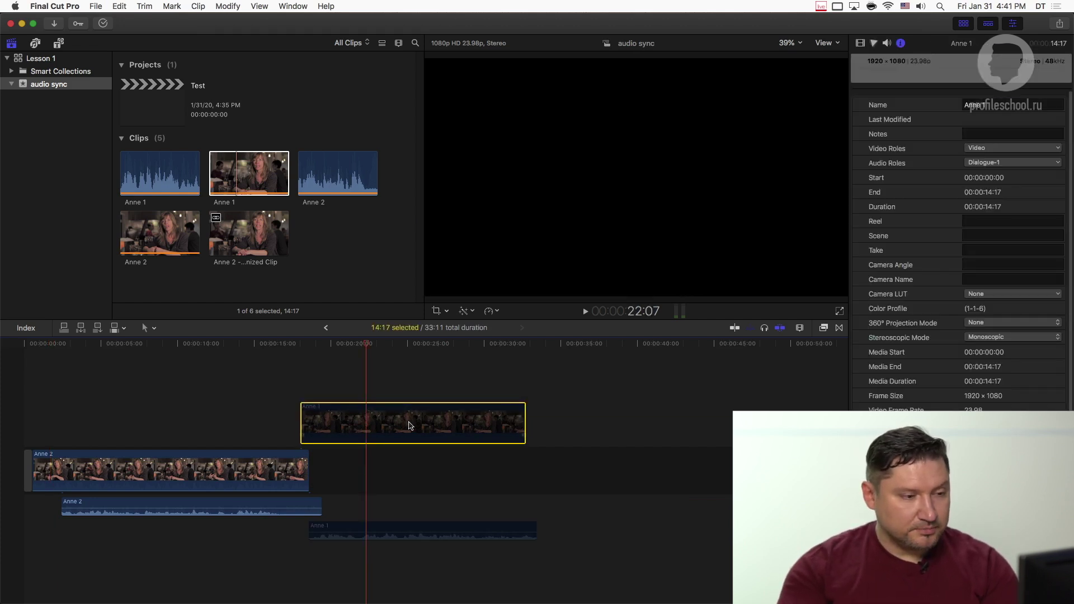
key("super+a")
left_click_drag(409, 367, 475, 583)
left_click_drag(336, 430, 402, 430)
Drop the Anne 1 video into the primary storyline near 25 seconds and preview it
left_click(475, 422)
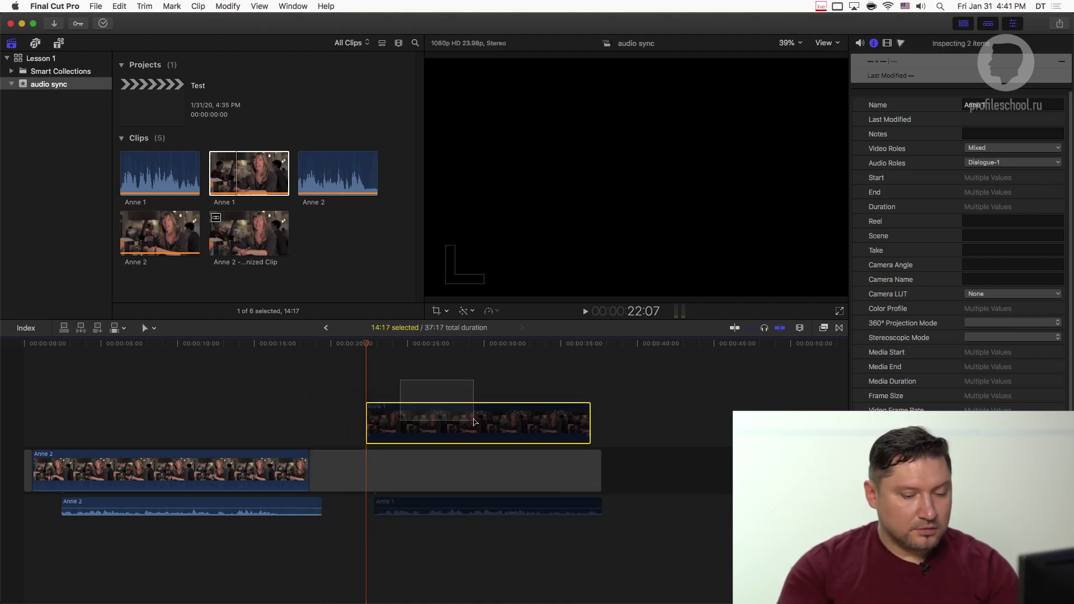
left_click(480, 387)
left_click(458, 431)
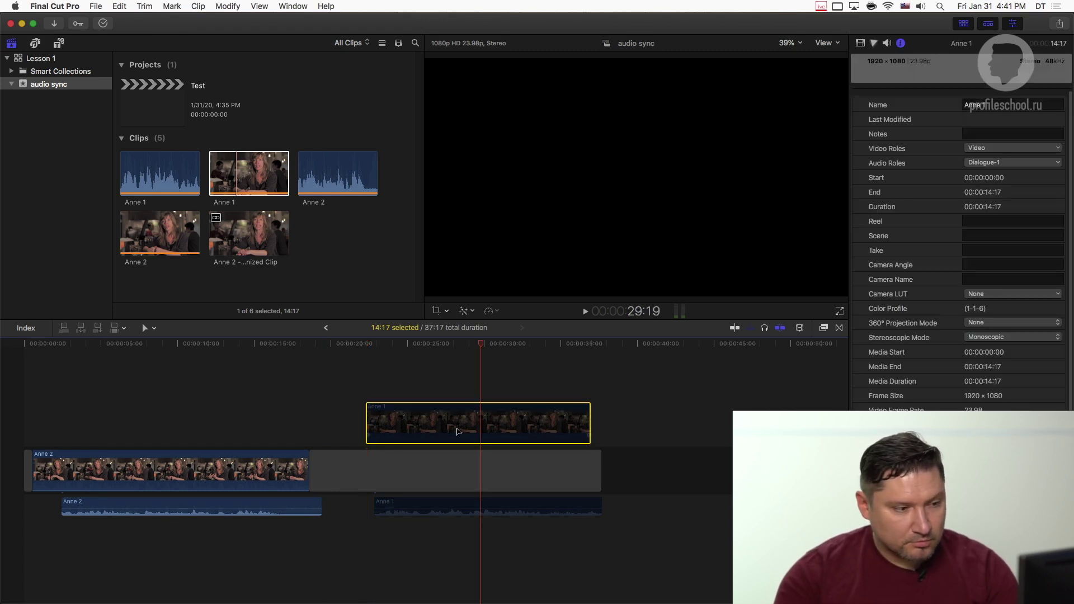
left_click(416, 390)
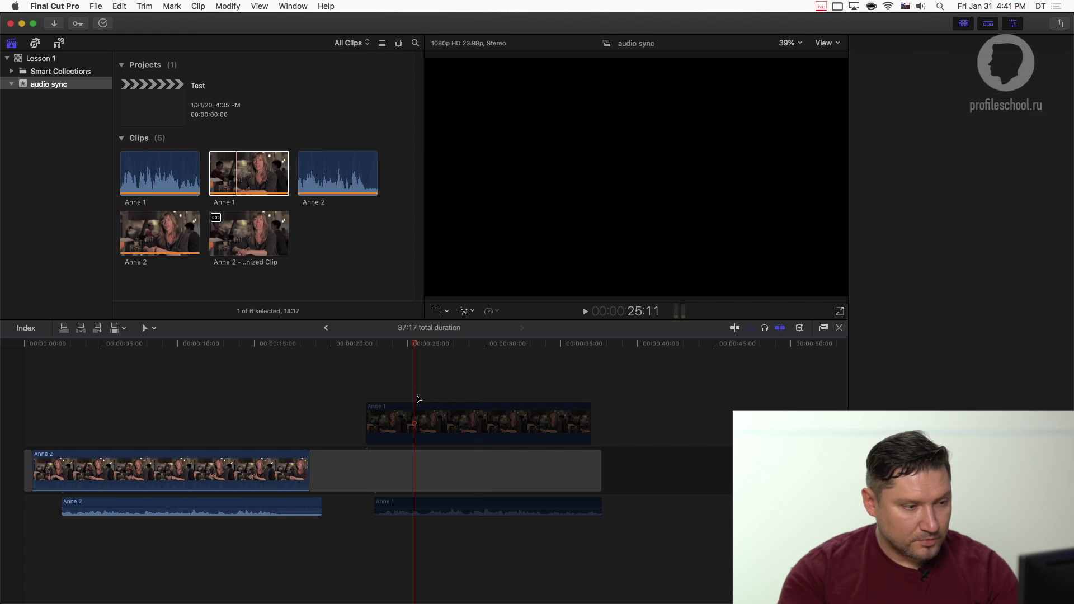
left_click_drag(415, 427, 401, 459)
left_click(395, 423)
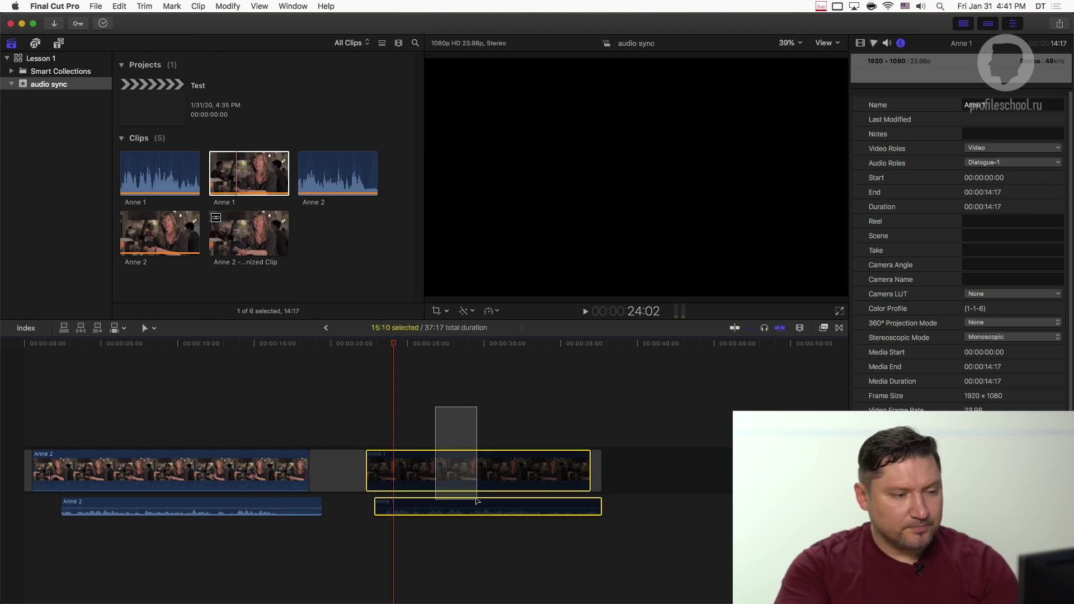
left_click(443, 402)
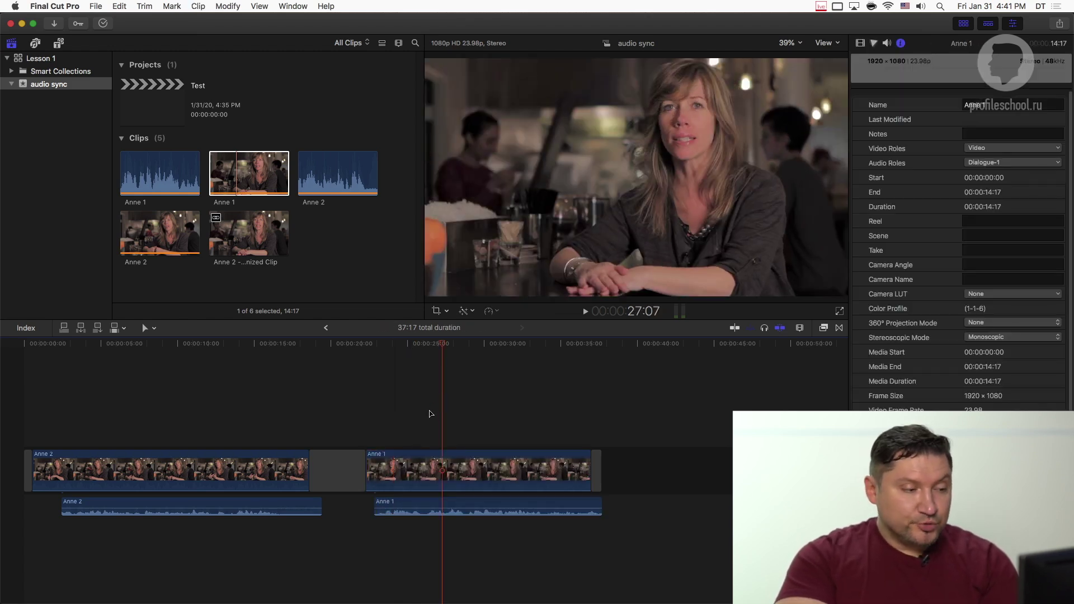
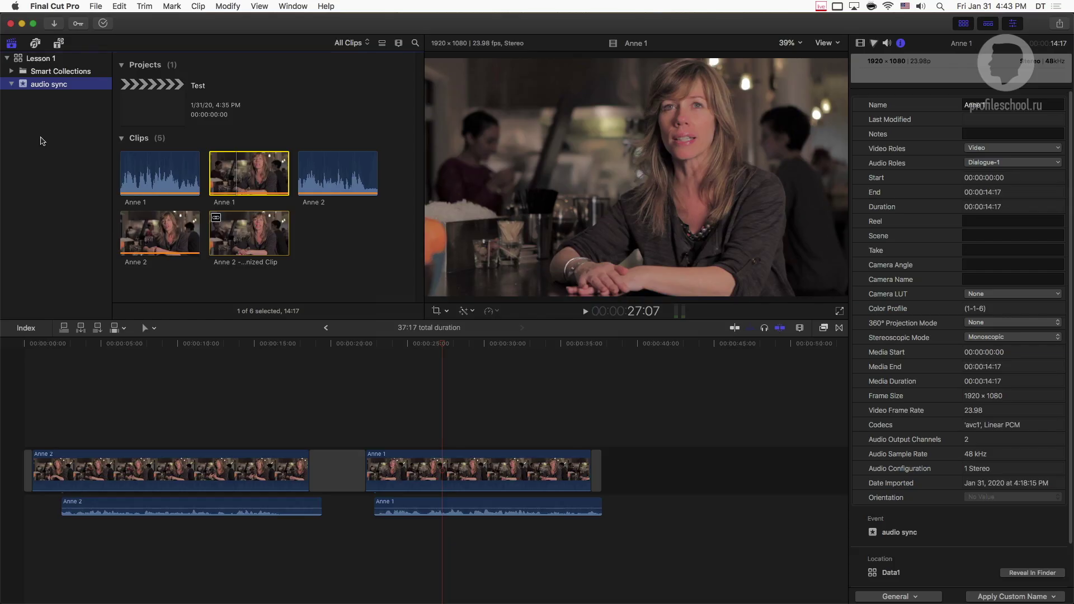
Create a new event named 'multicam | basic' in the Lesson 1 library
key("alt+n")
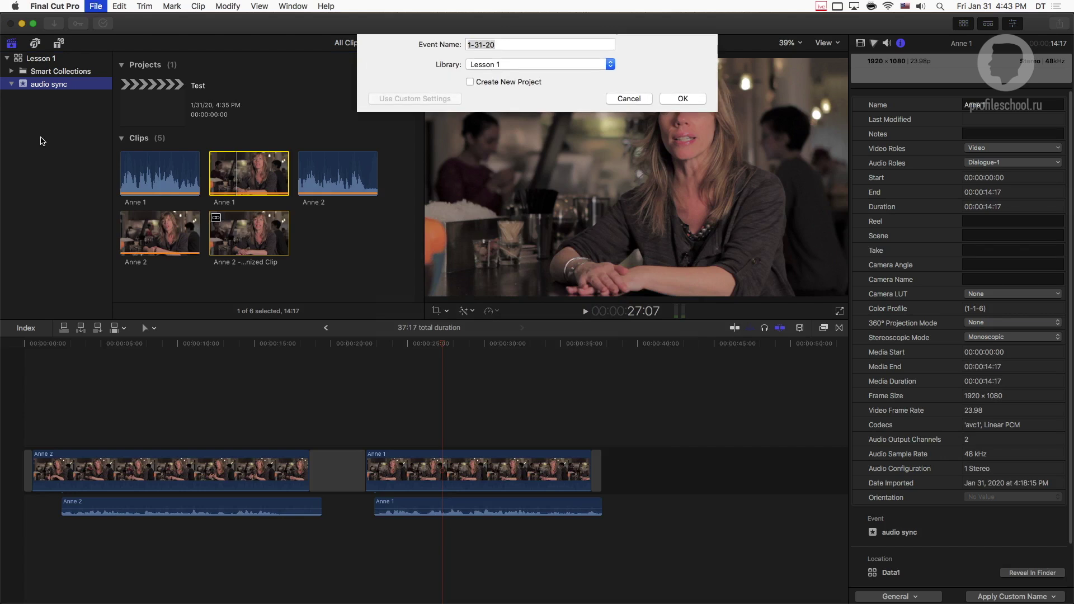
type("multicam | basic")
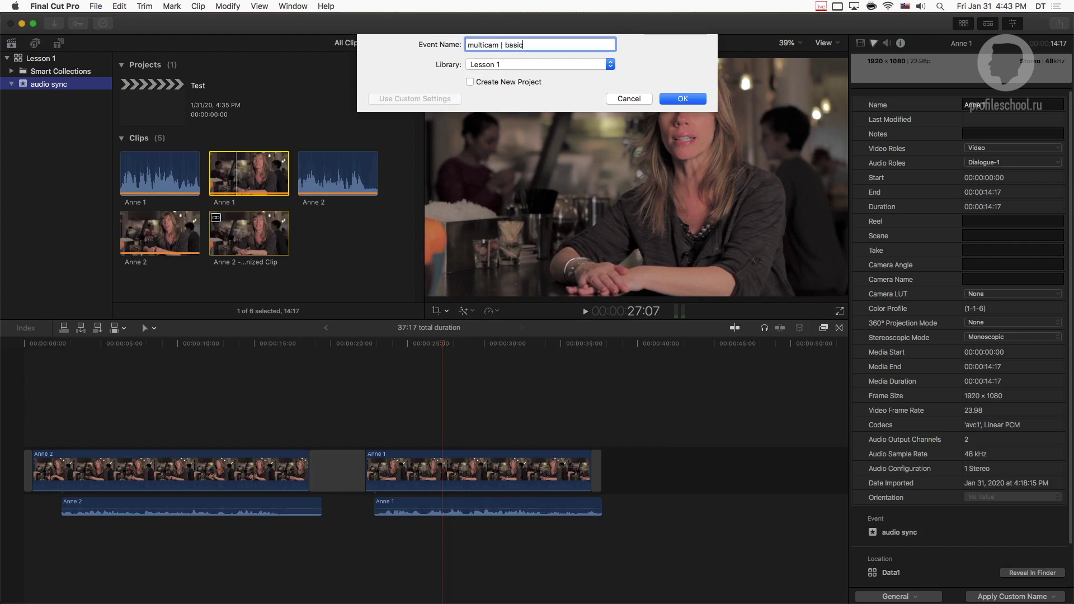
key("Return")
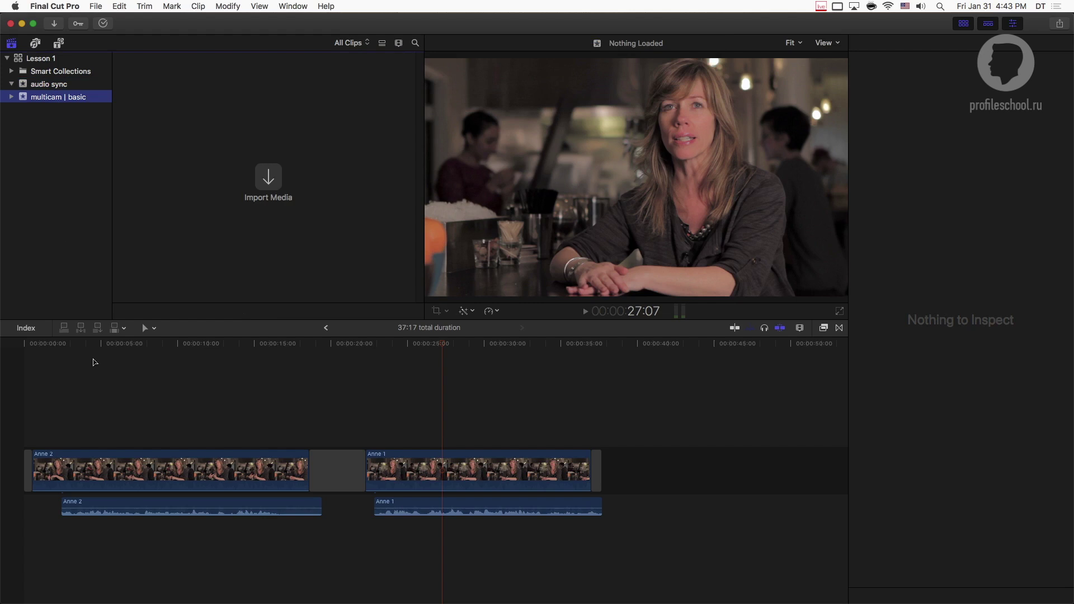
key("super+Tab")
key("super+Tab")
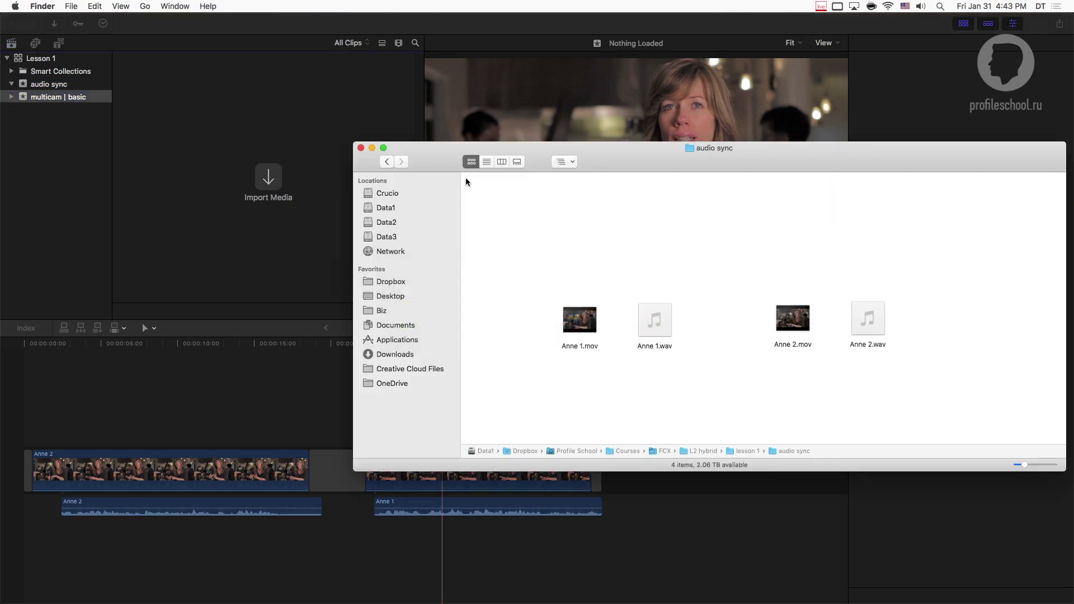
Import camera A.mp4 and camera B.mp4 from Finder's lesson 1 > multicam folder into multicam | basic
left_click(383, 164)
double_click(496, 197)
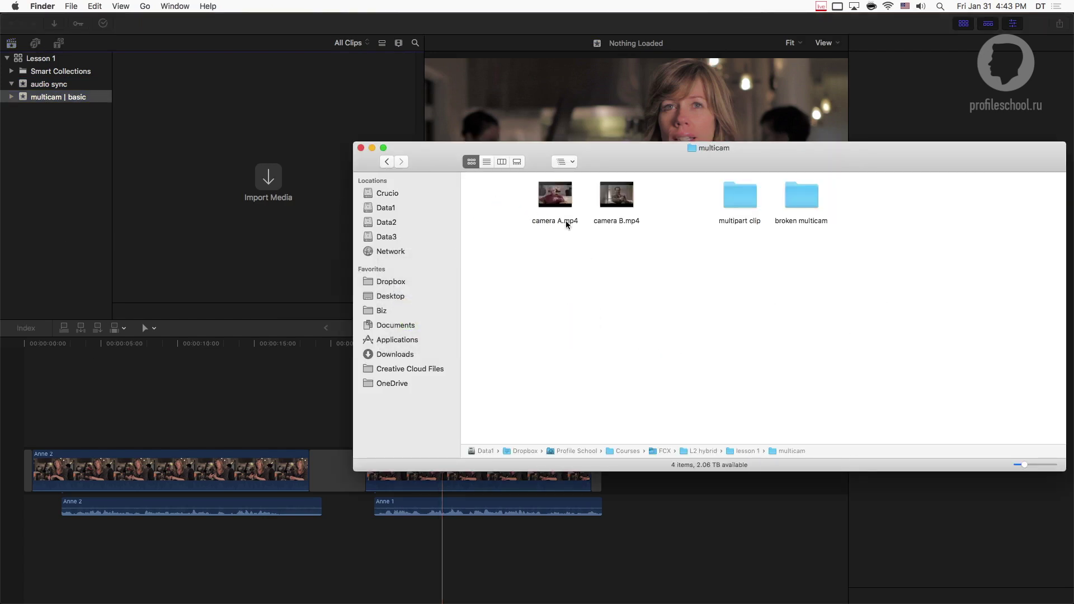
left_click_drag(681, 204, 508, 258)
left_click_drag(637, 168, 603, 176)
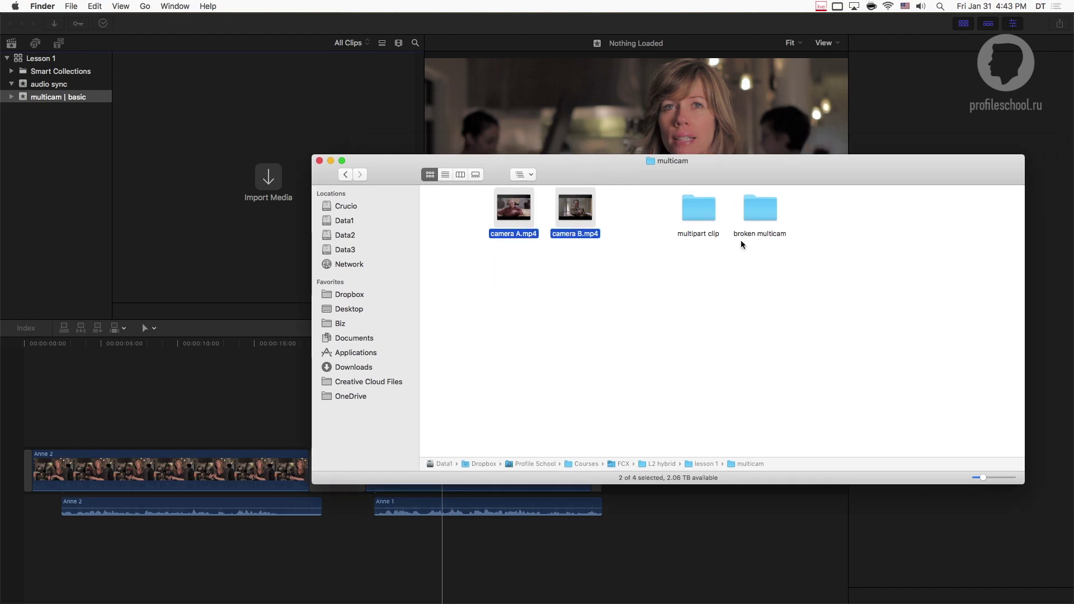
left_click_drag(644, 215, 484, 271)
left_click_drag(509, 208, 76, 98)
left_click(234, 199)
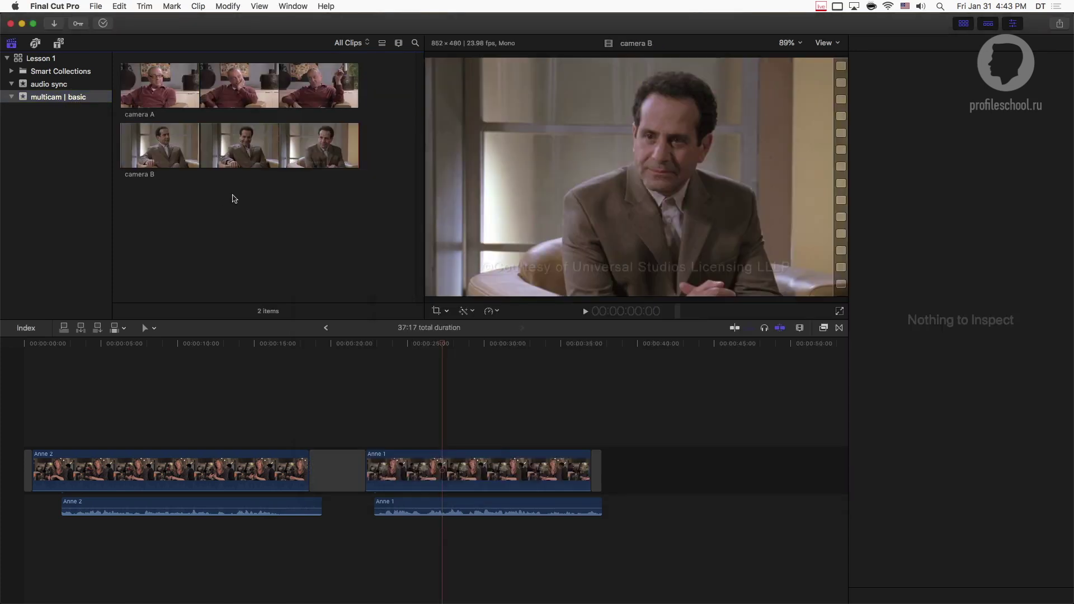
Set the browser's clip zoom to All so each camera clip shows as one thumbnail, then deselect
left_click(131, 97)
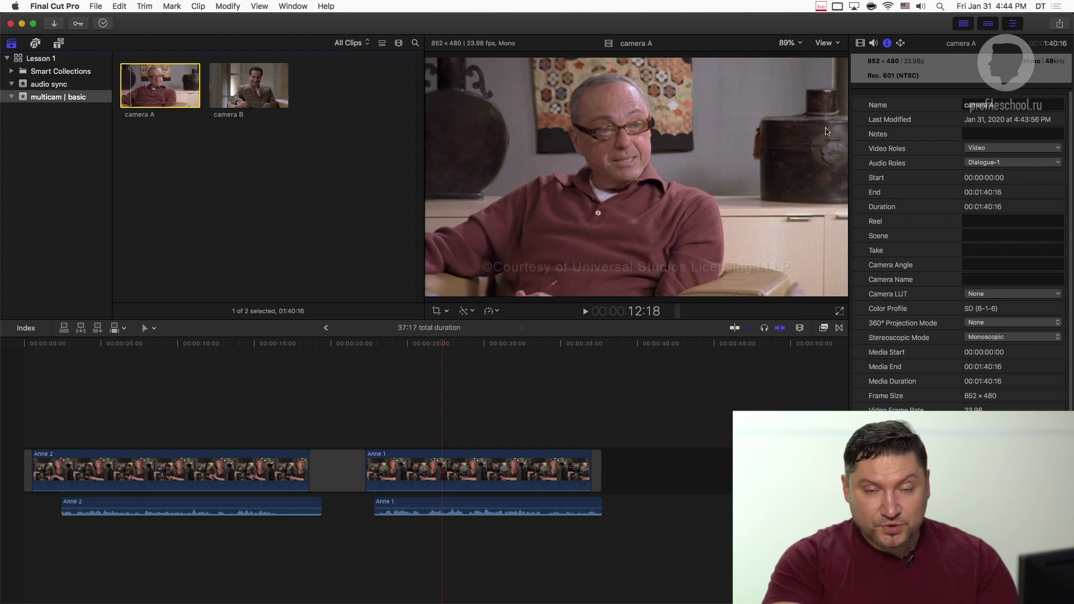
left_click(345, 180)
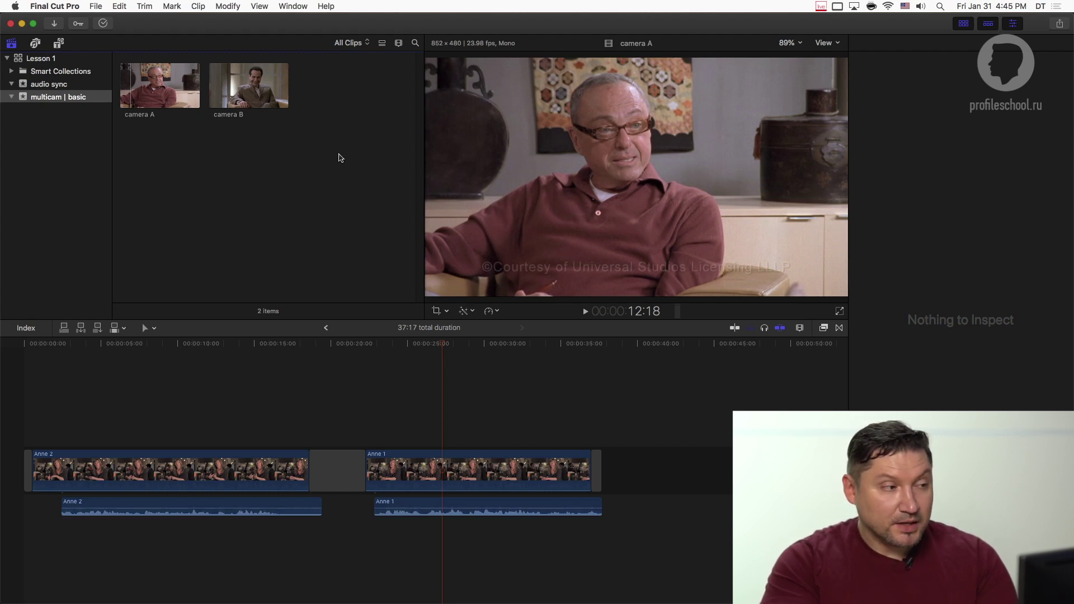
Create a new project named 'bad choice' in the multicam | basic event
right_click(236, 174)
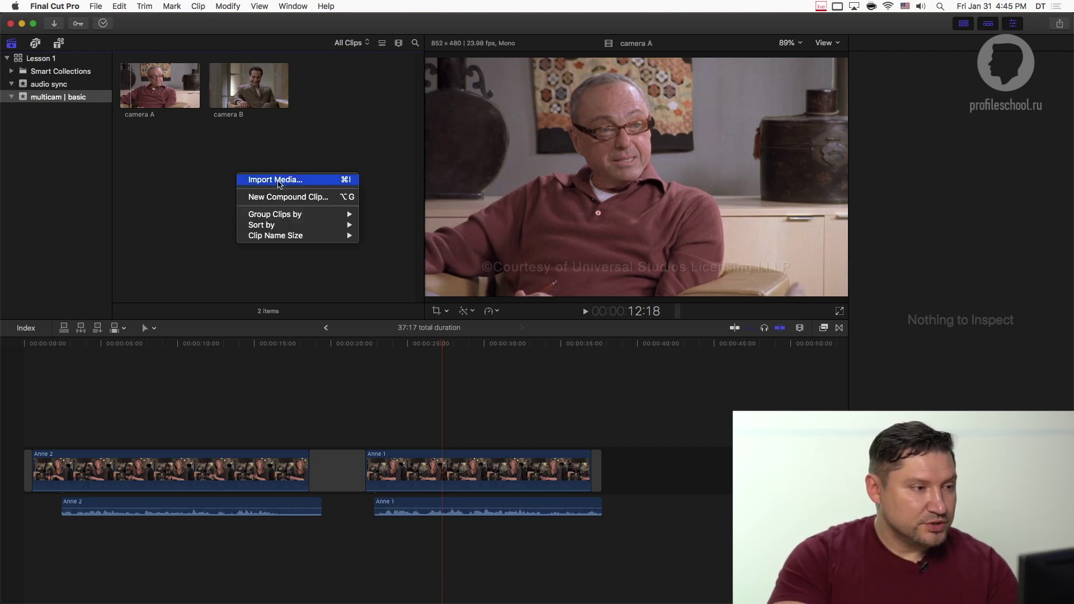
left_click(220, 163)
left_click(95, 6)
mouse_move(168, 19)
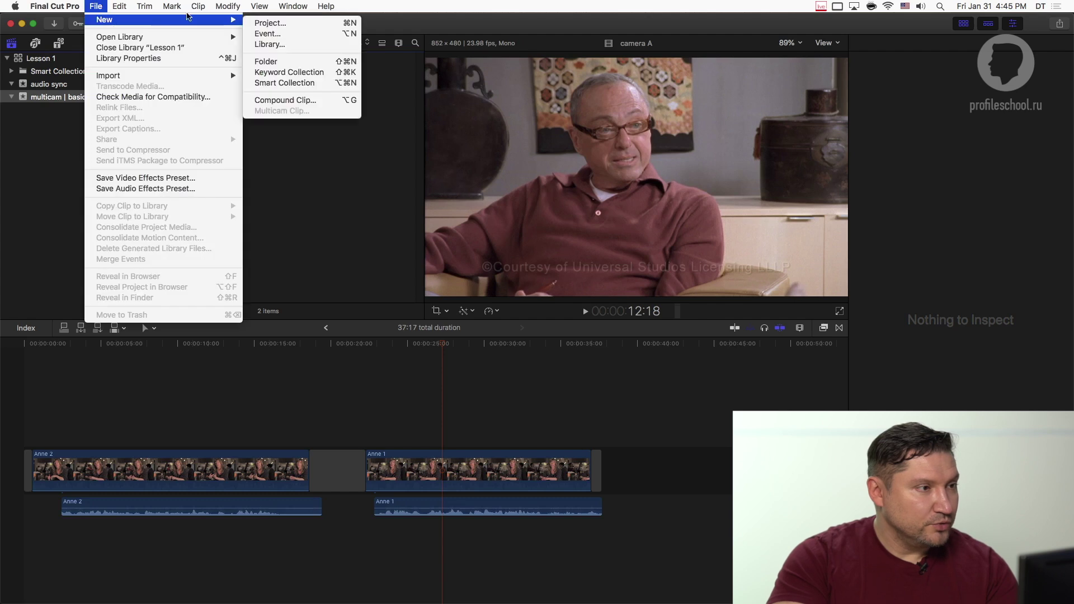
left_click(318, 22)
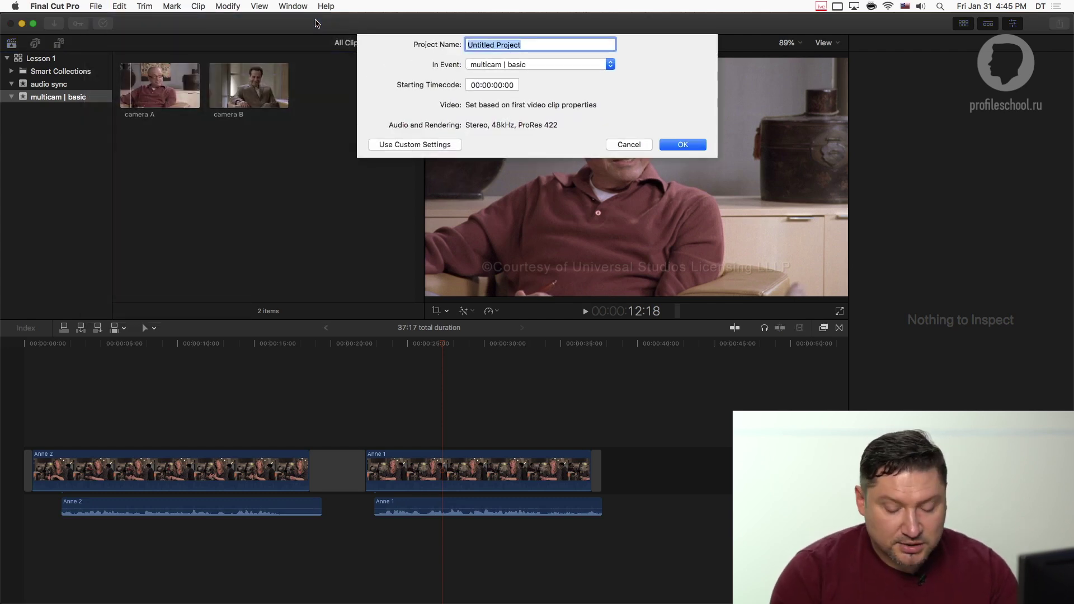
type("bad chice")
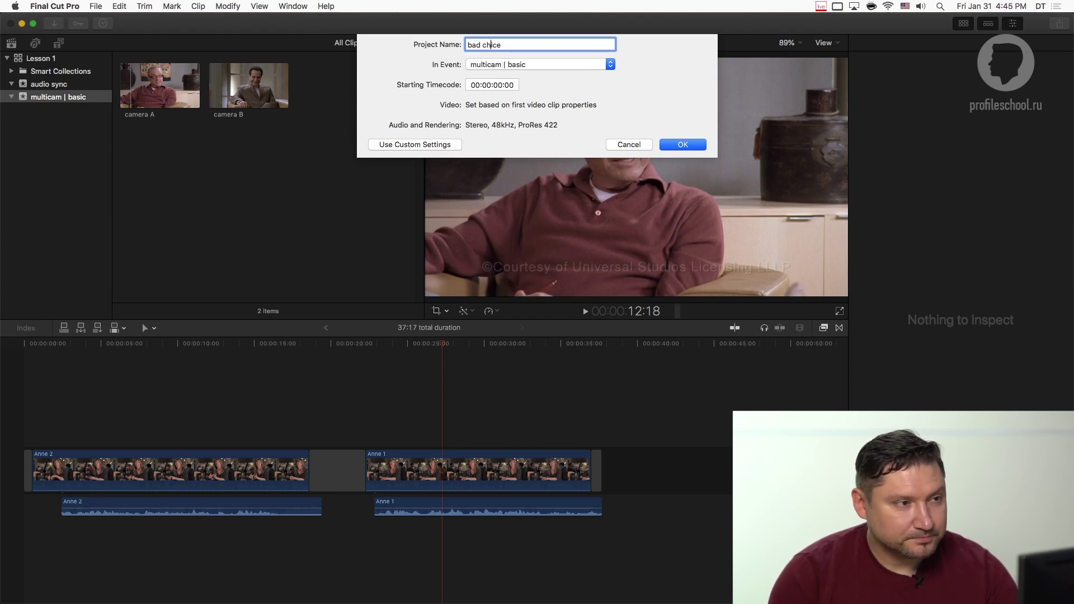
type("o")
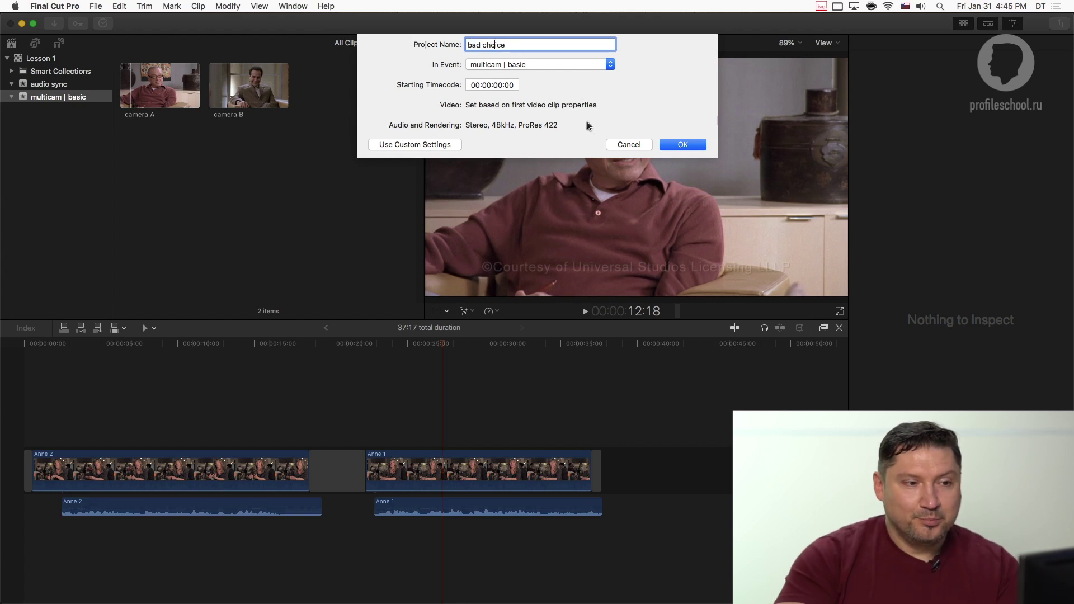
left_click(683, 144)
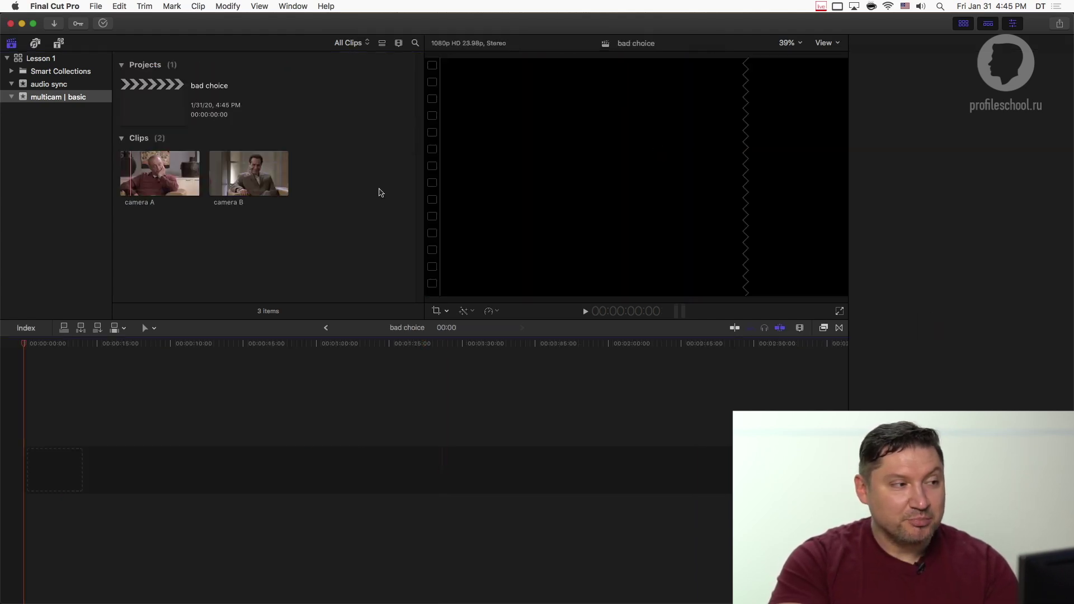
Append camera A to the timeline, accepting project settings based on the clip
left_click(164, 187)
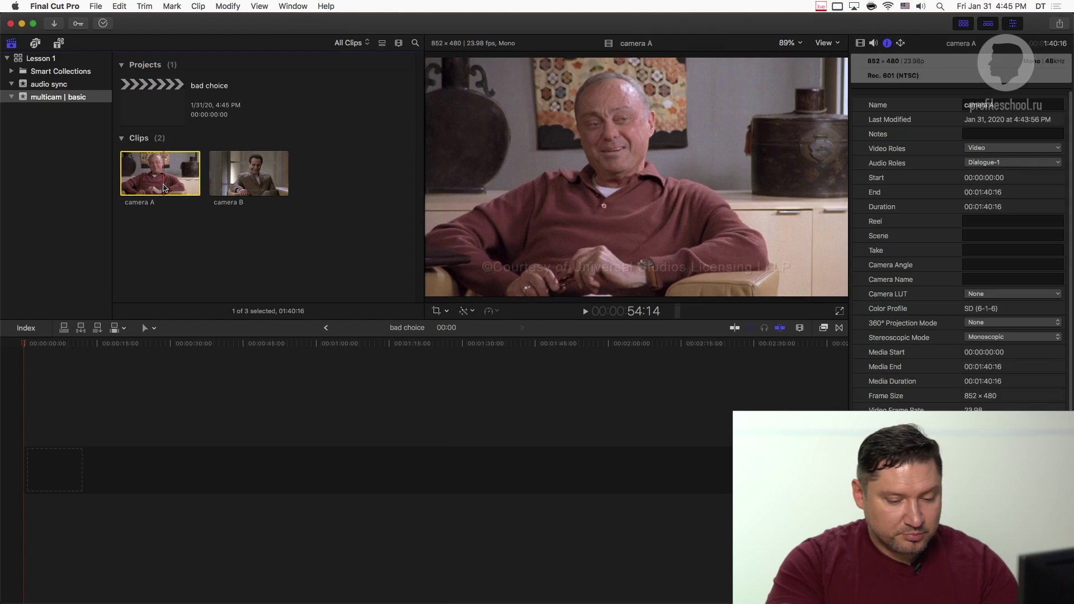
key("e")
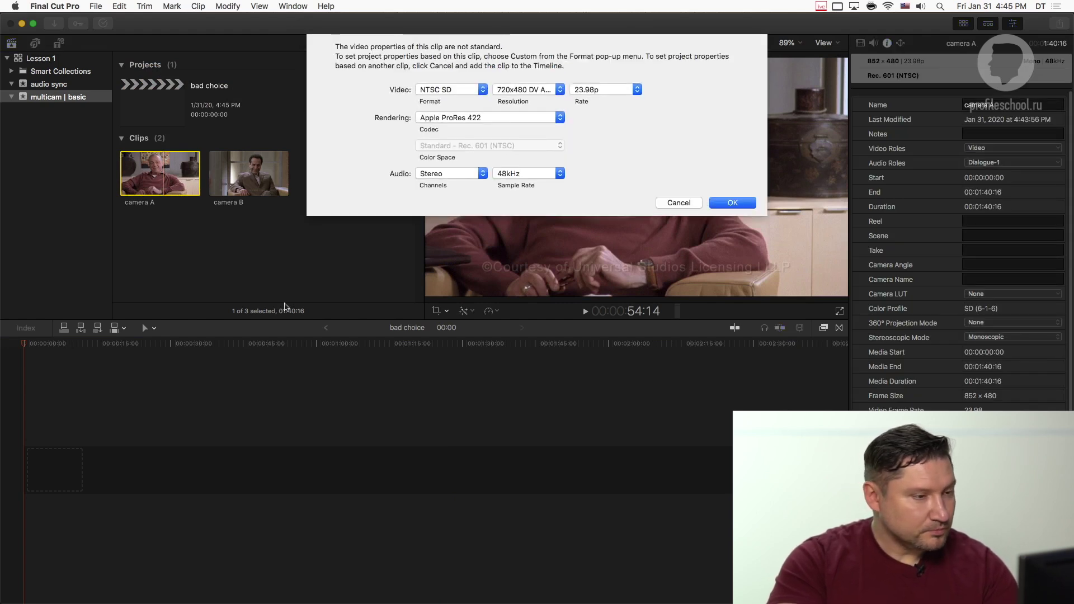
left_click(740, 206)
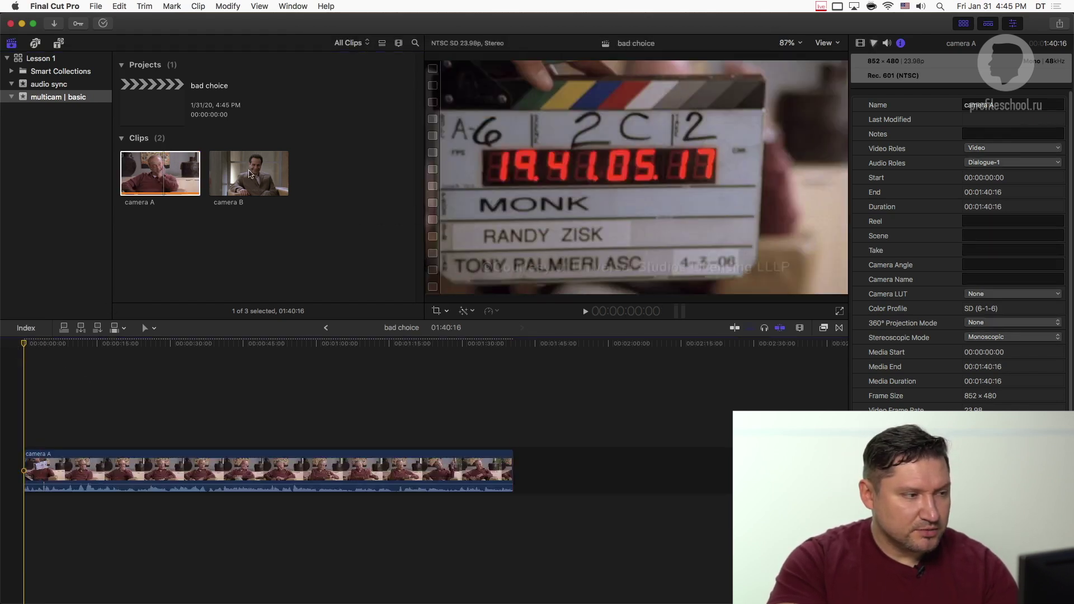
Connect camera B above camera A and hide the Inspector
left_click(250, 174)
key("q")
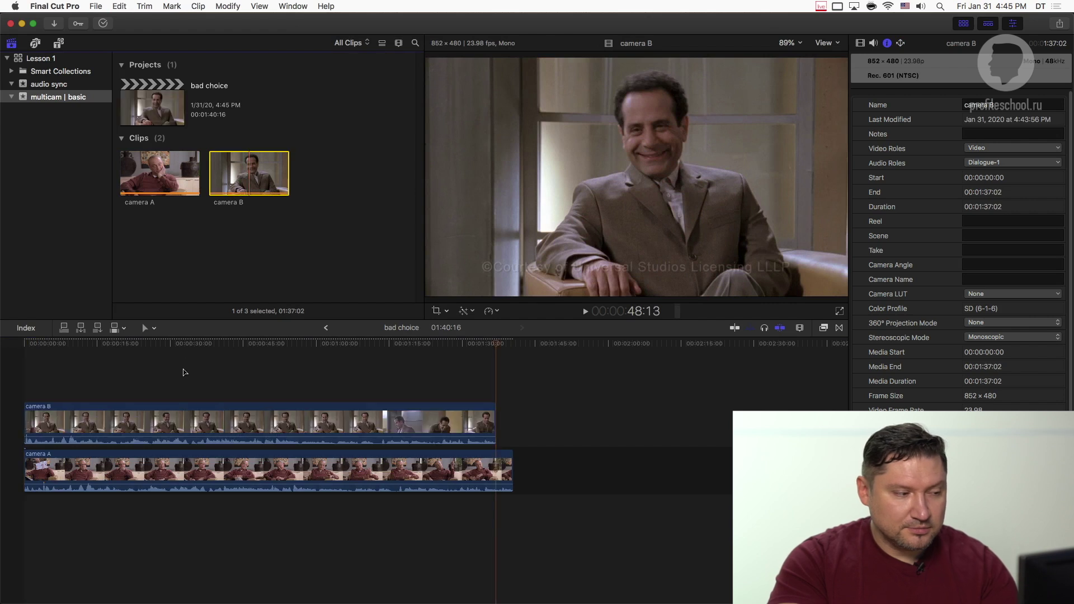
left_click(37, 346)
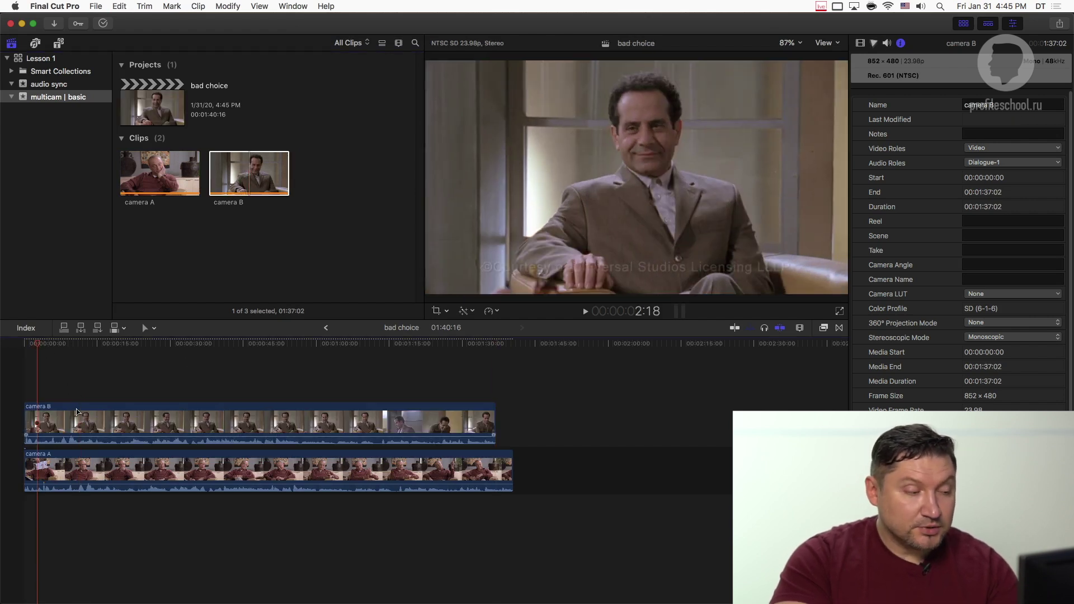
left_click(1014, 24)
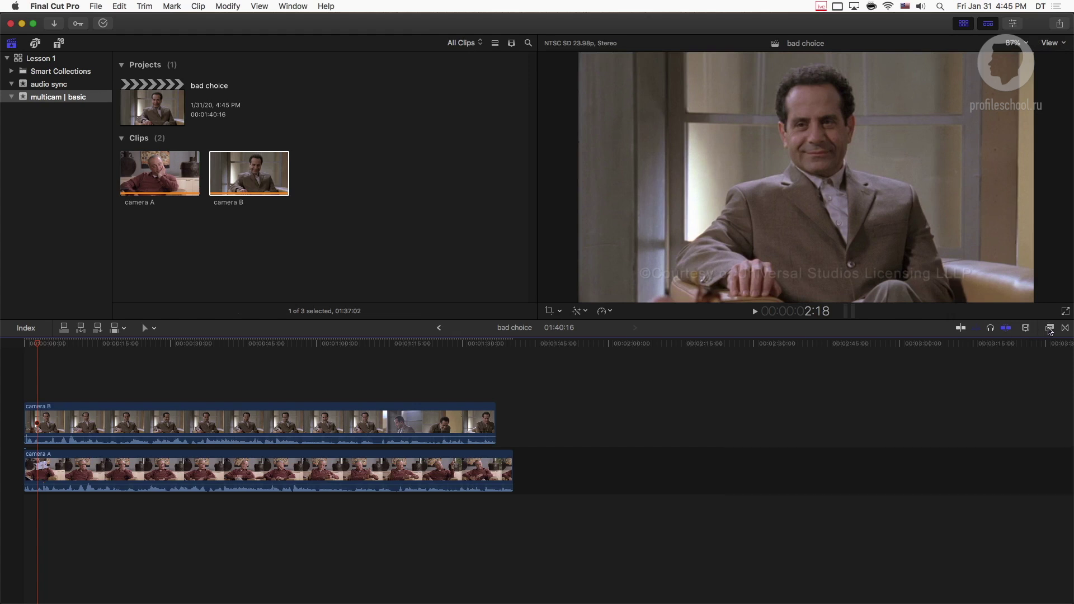
Show timeline clips as waveforms only and zoom into the start of the timeline
left_click(1026, 329)
key("cmd+5")
left_click(1026, 330)
left_click(929, 379)
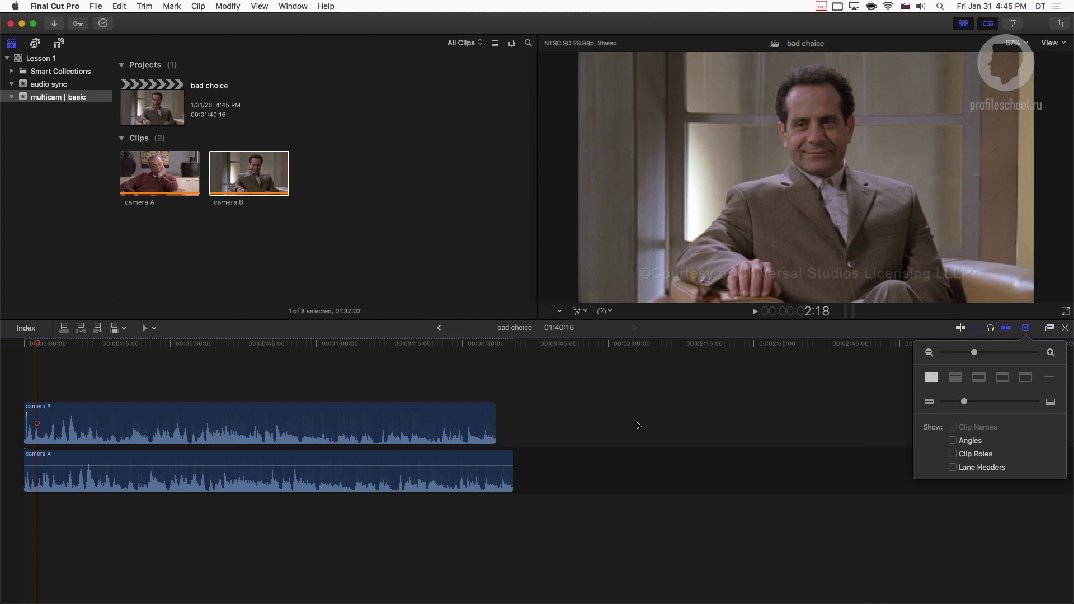
left_click(34, 347)
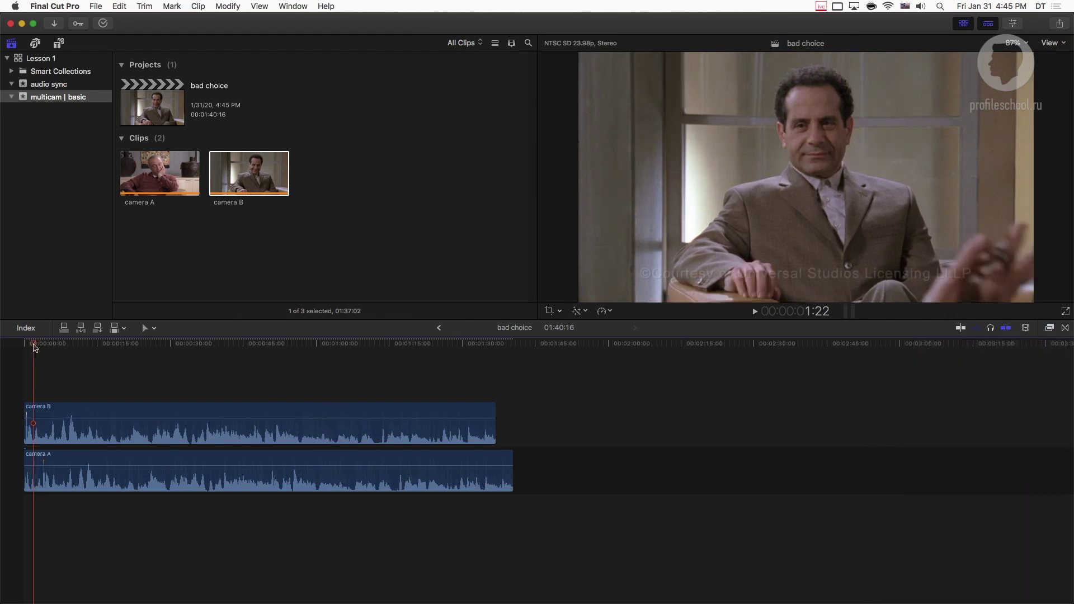
key("super+equal")
key("super+equal")
key("super+equal")
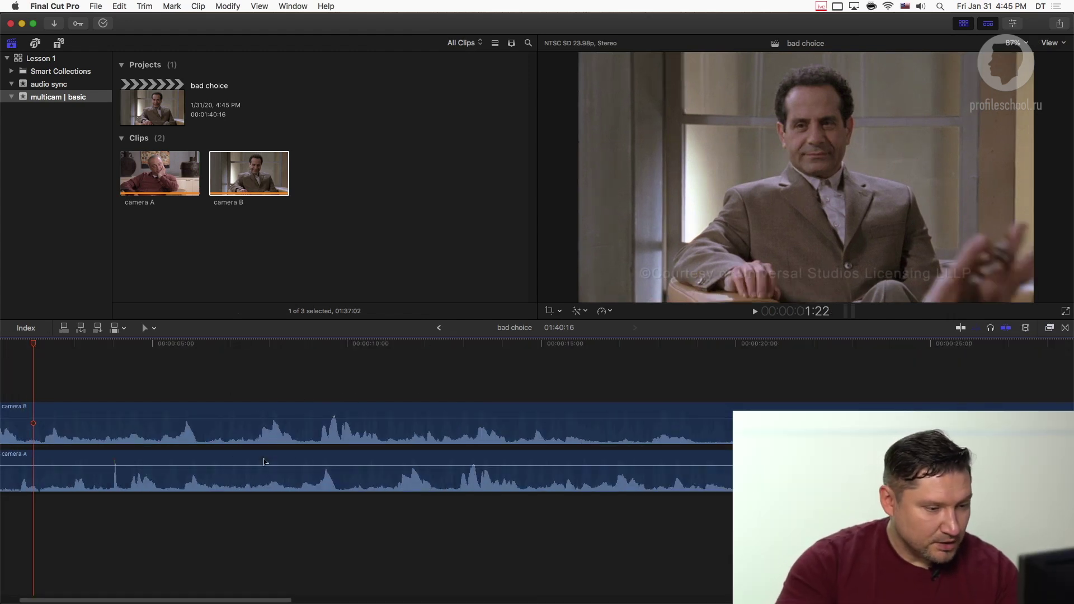
Align camera B's clap spike with camera A's and lower camera B's volume to -3.0 dB
left_click_drag(338, 442, 475, 432)
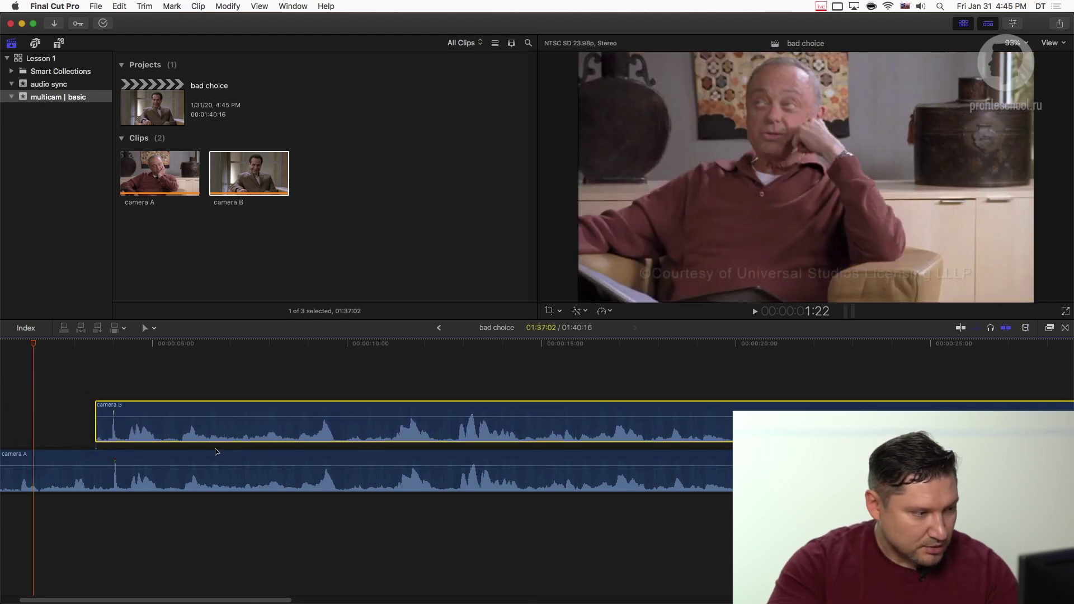
left_click(117, 344)
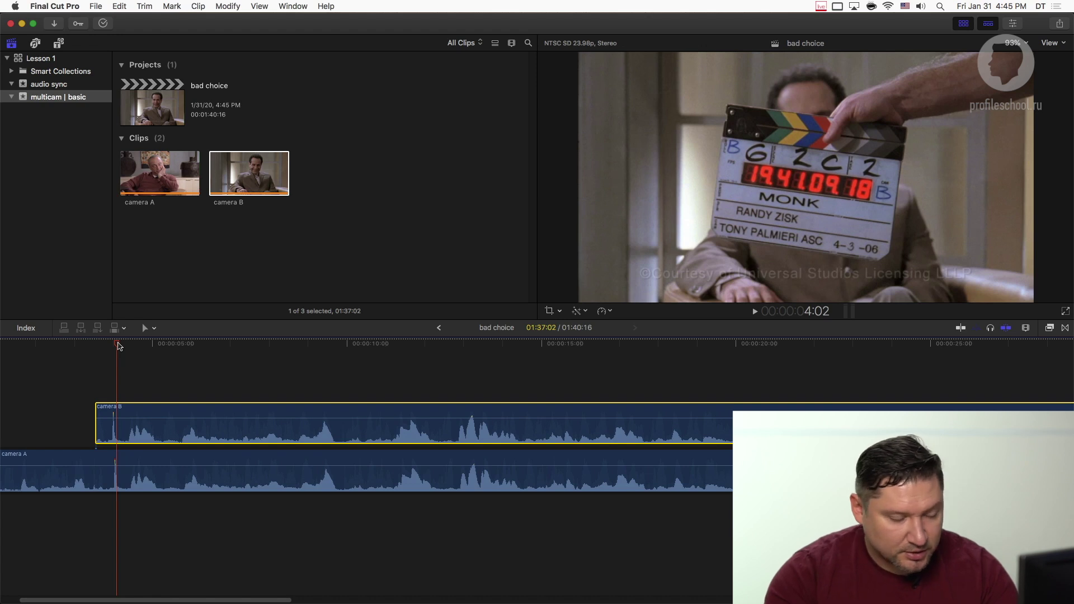
key("super+equal")
left_click_drag(150, 418, 151, 417)
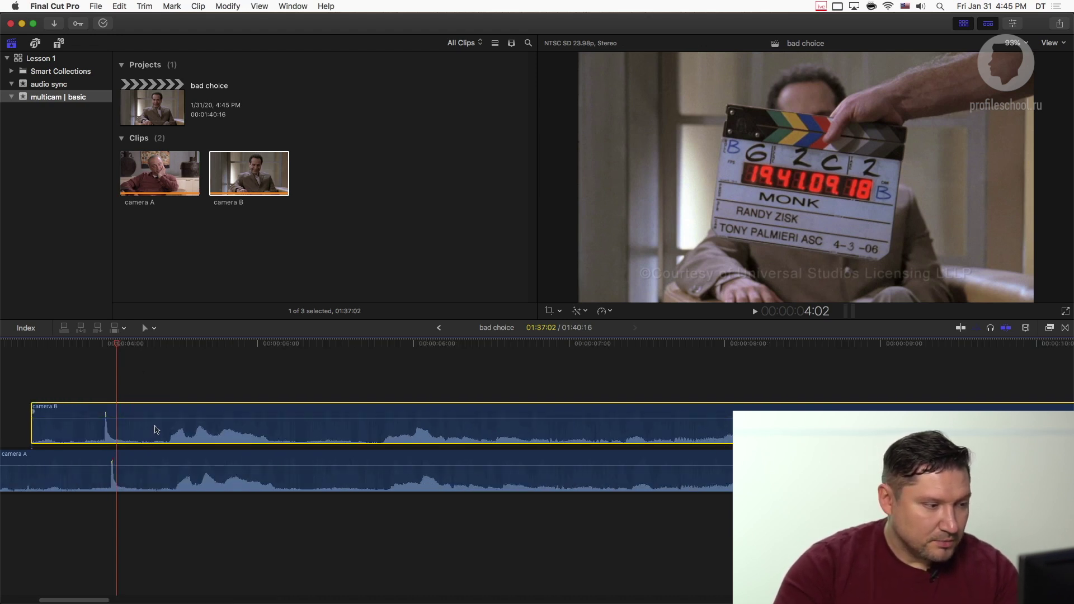
key("period")
key("period")
key("comma")
key("comma")
key("period")
Fit the project in the timeline and blade camera B at 12:23
key("shift+z")
left_click(265, 512)
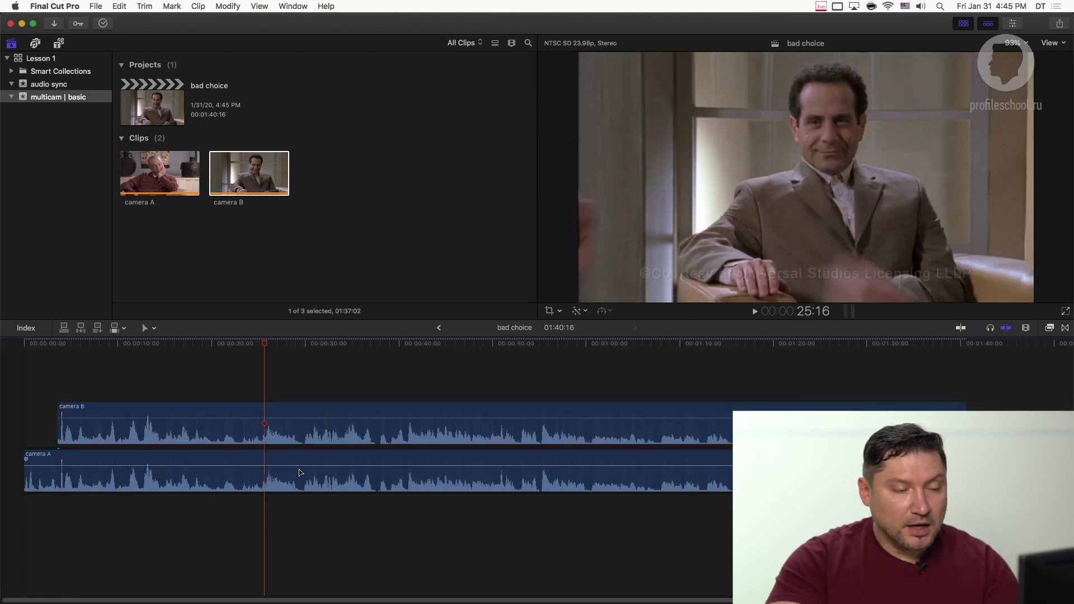
left_click_drag(112, 344, 146, 343)
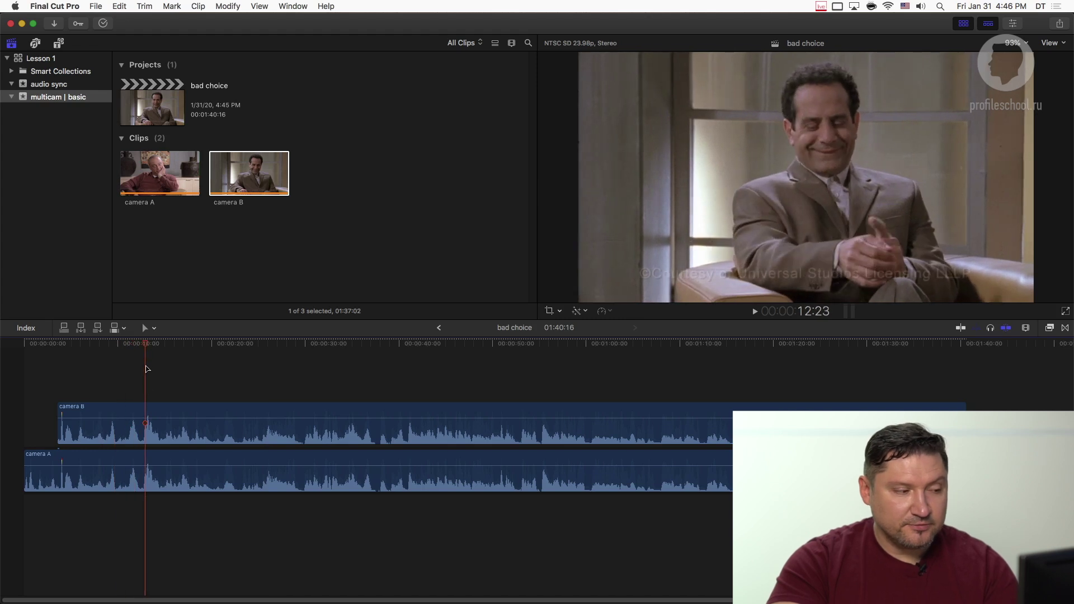
left_click(166, 434)
key("super+b")
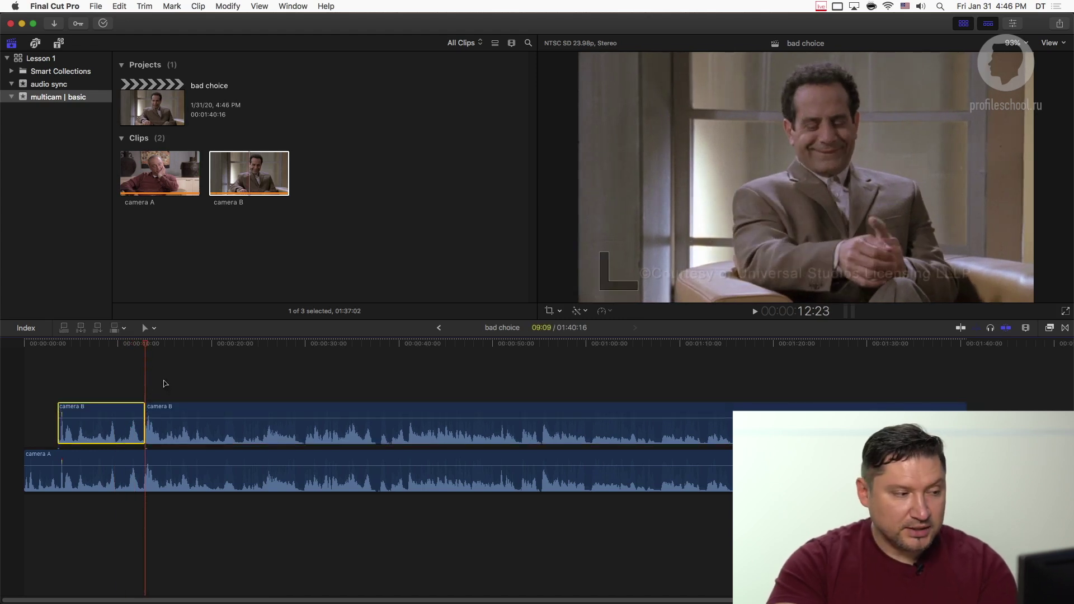
Blade camera B at 17:10 and at further points along the clip
left_click_drag(152, 346, 239, 343)
left_click(204, 425)
key("super+b")
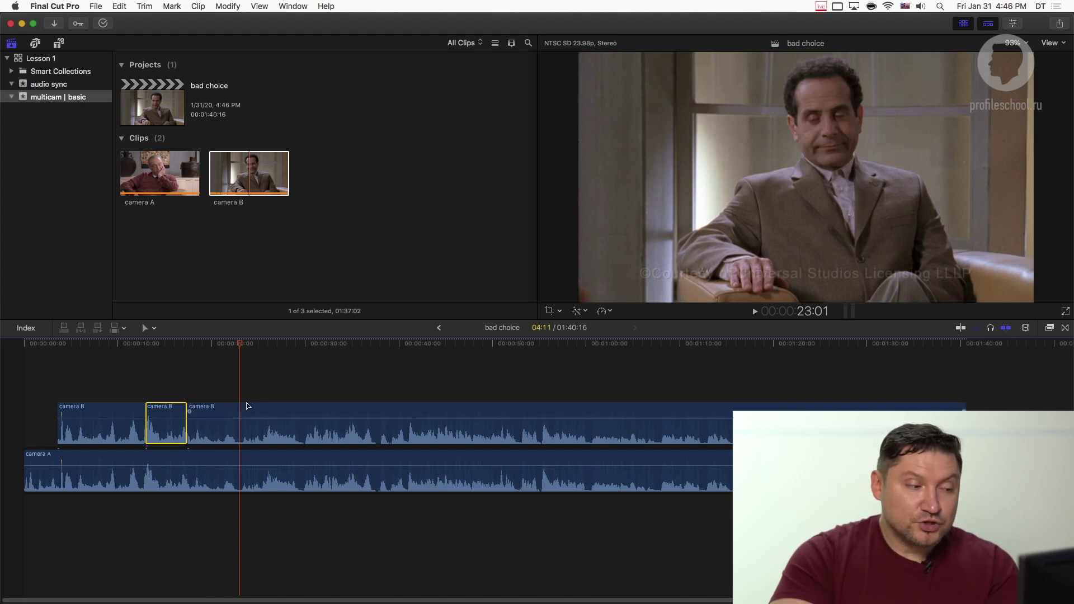
left_click(244, 408)
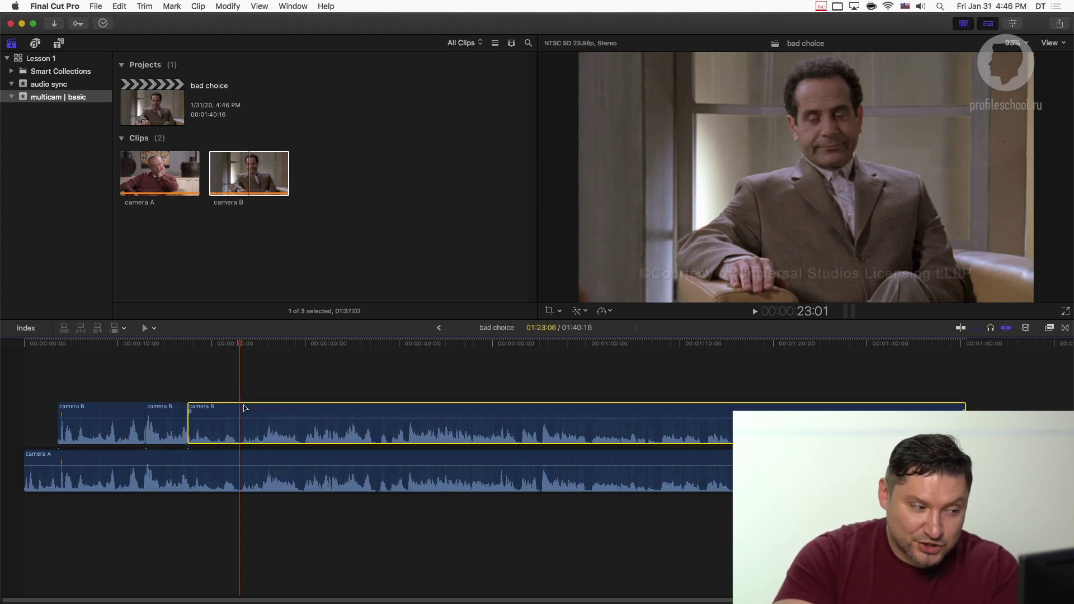
key("super+b")
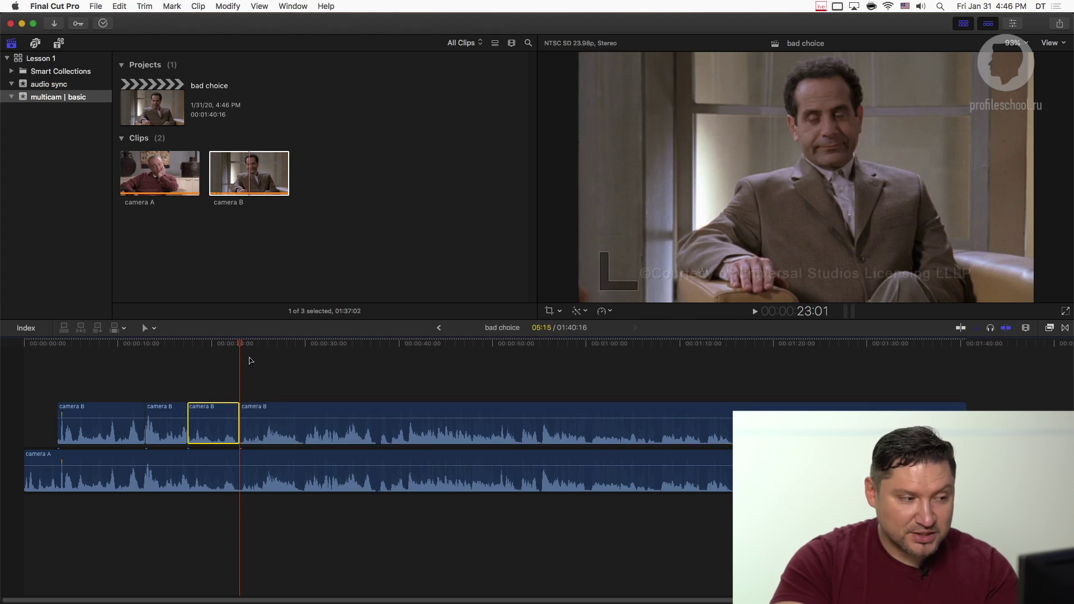
key("super+b")
Try a camera A split at 34:14, then undo it
left_click(339, 344)
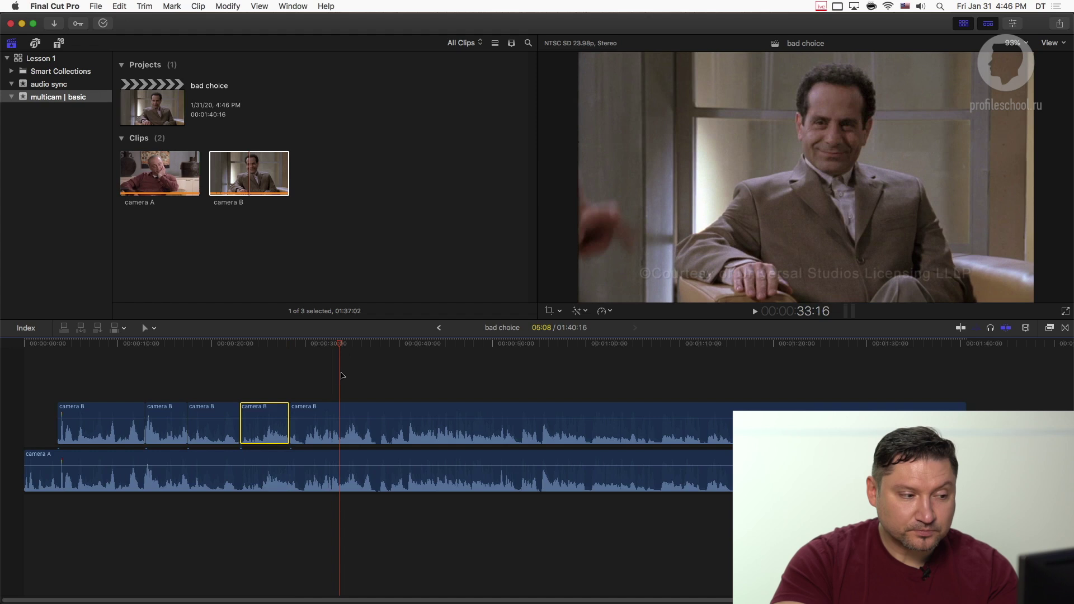
left_click(341, 406)
left_click(399, 374)
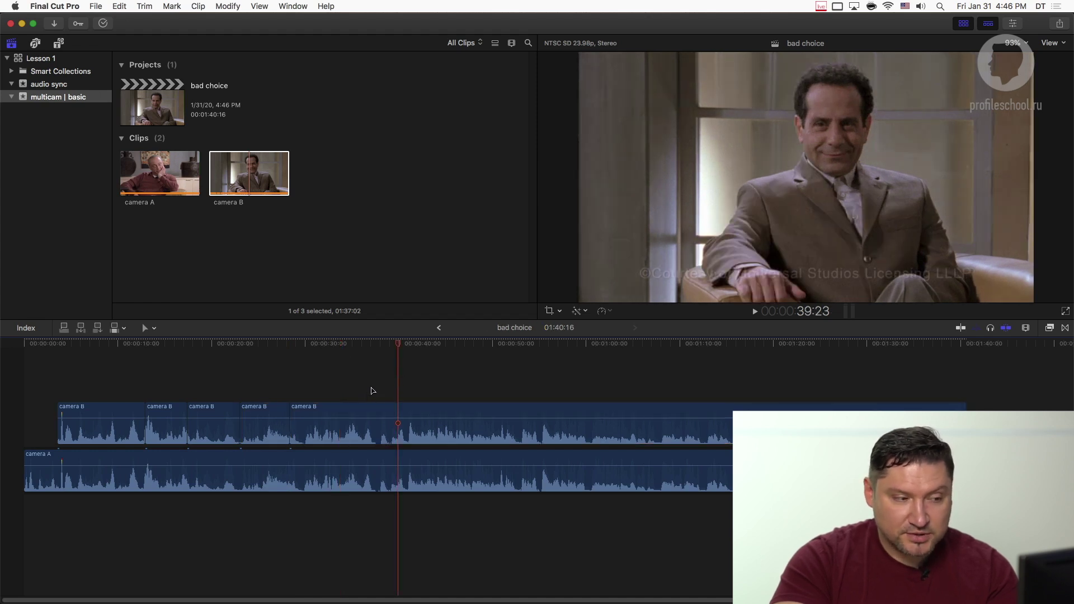
left_click(347, 343)
key("super+b")
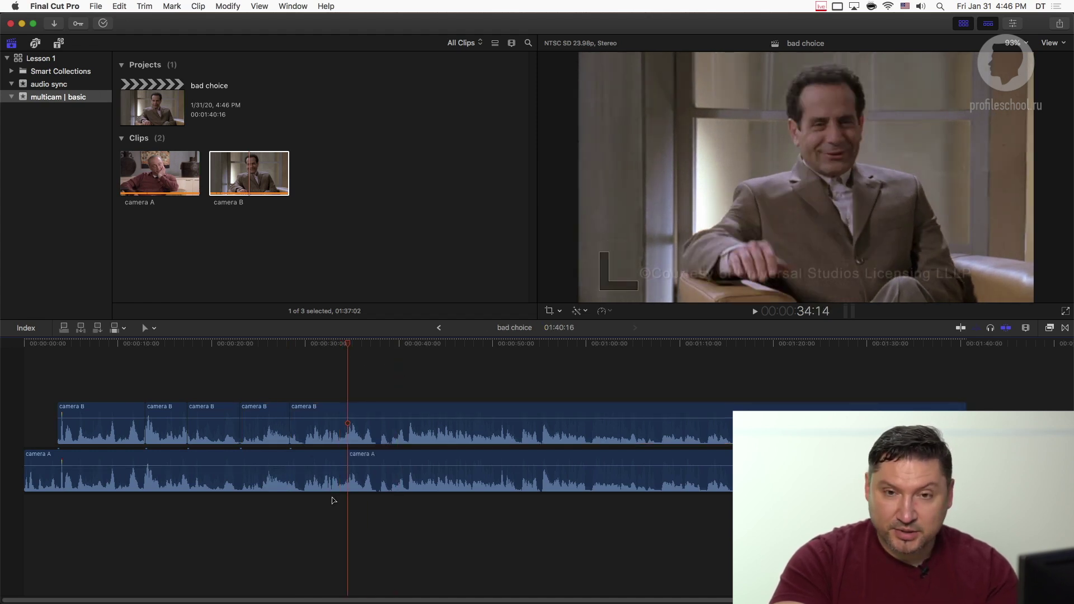
key("super+z")
Disable the second and fourth camera B pieces and play back to review the switches
left_click(159, 344)
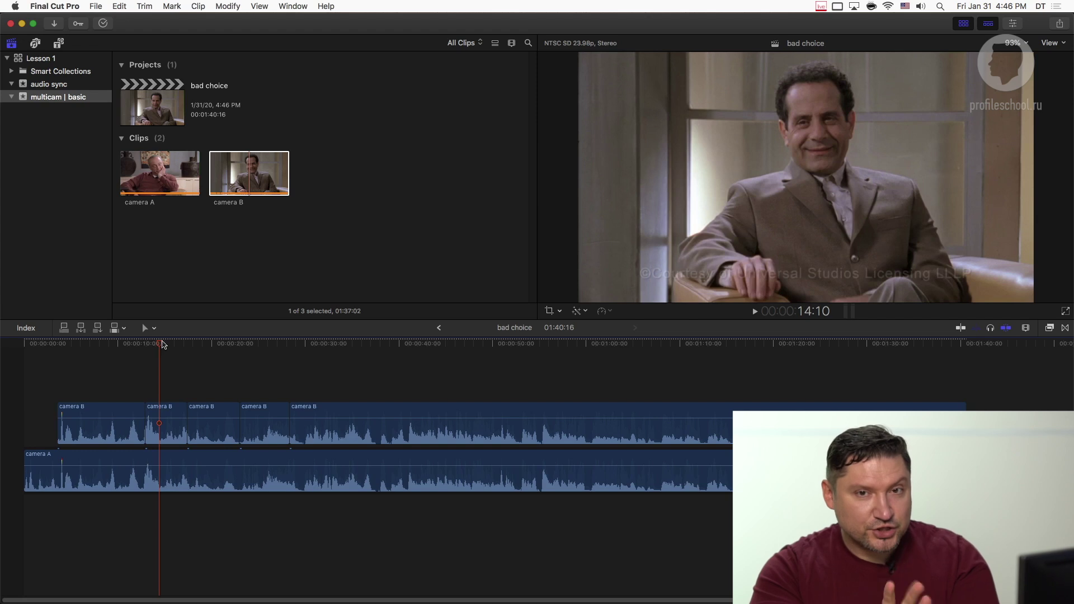
left_click(169, 430)
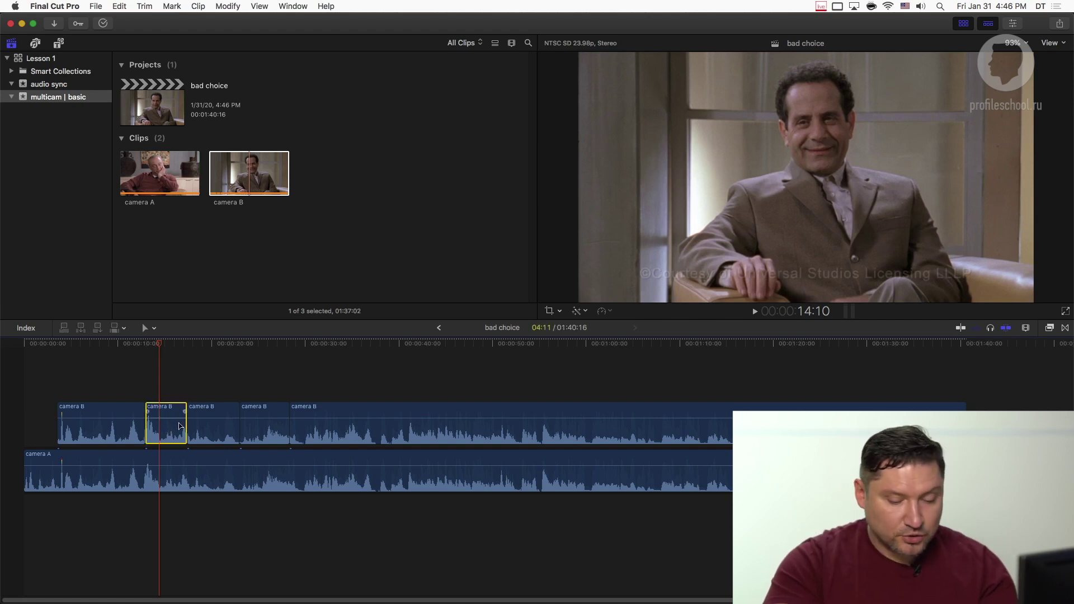
key("v")
left_click(261, 432)
key("v")
left_click(224, 380)
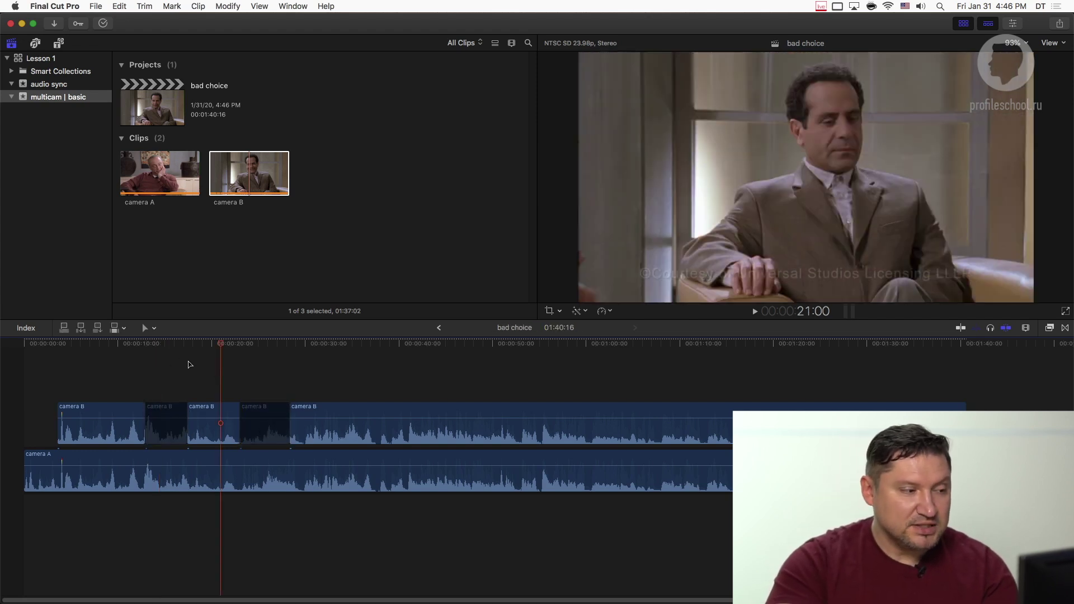
key("space")
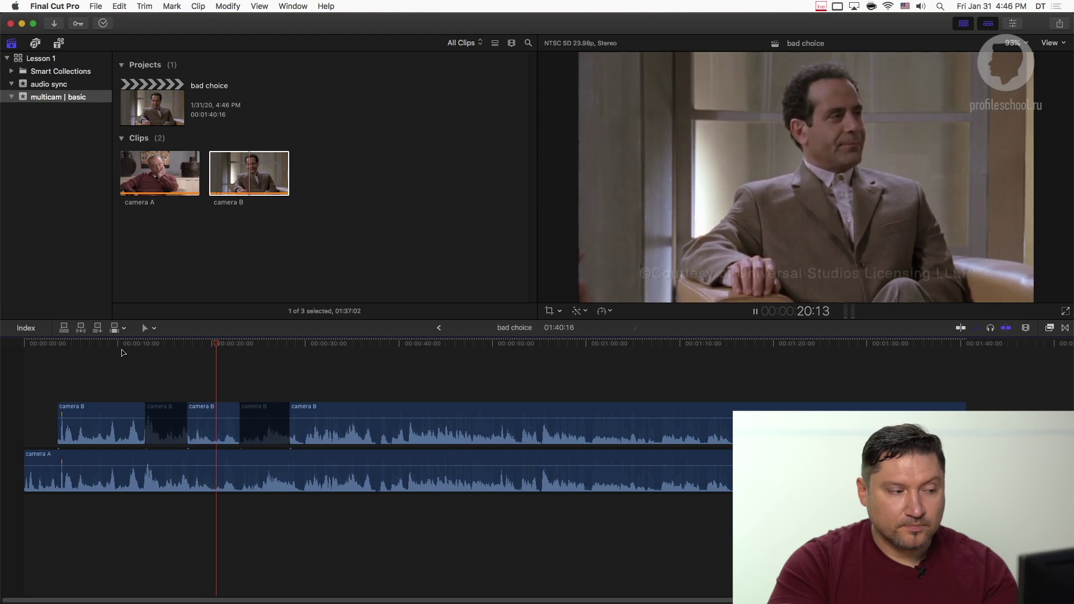
key("space")
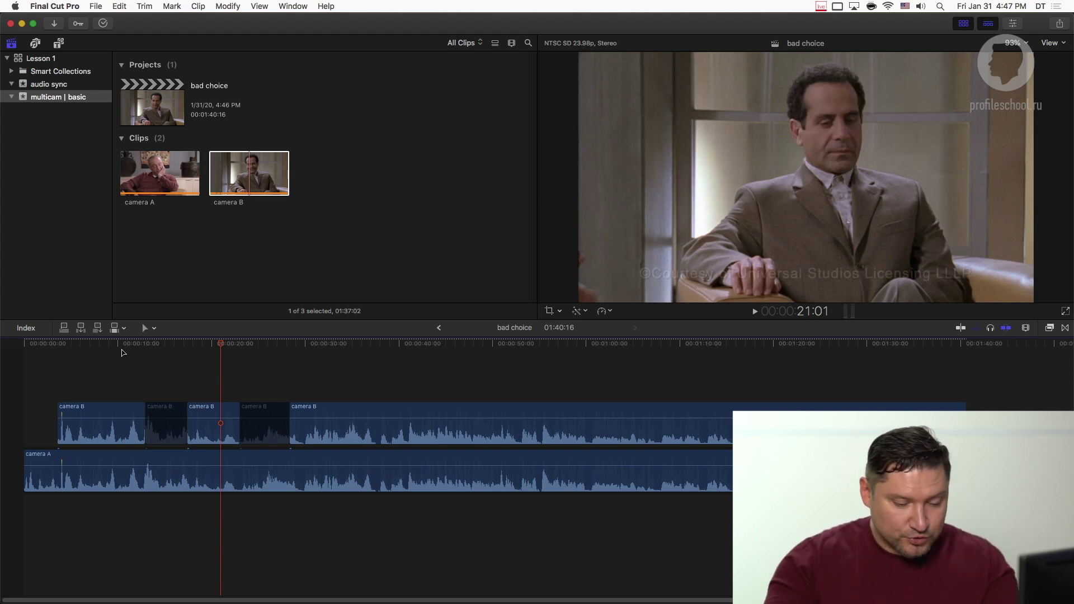
Undo the disabled pieces and remaining camera B splits, then select camera B
key("super+z")
key("super+z")
key("super+z")
key("super+z")
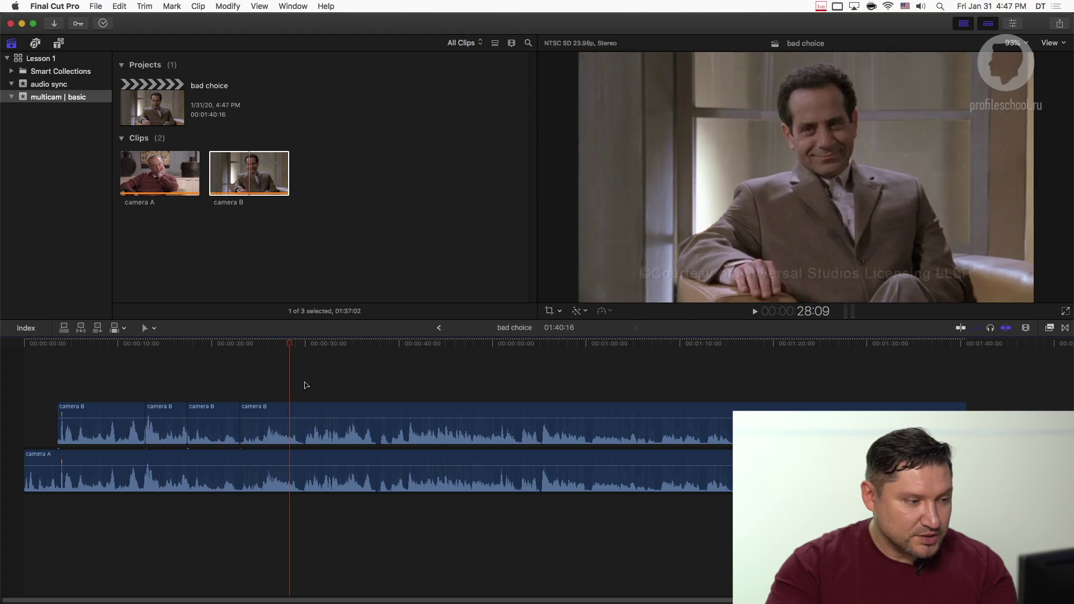
key("super+z")
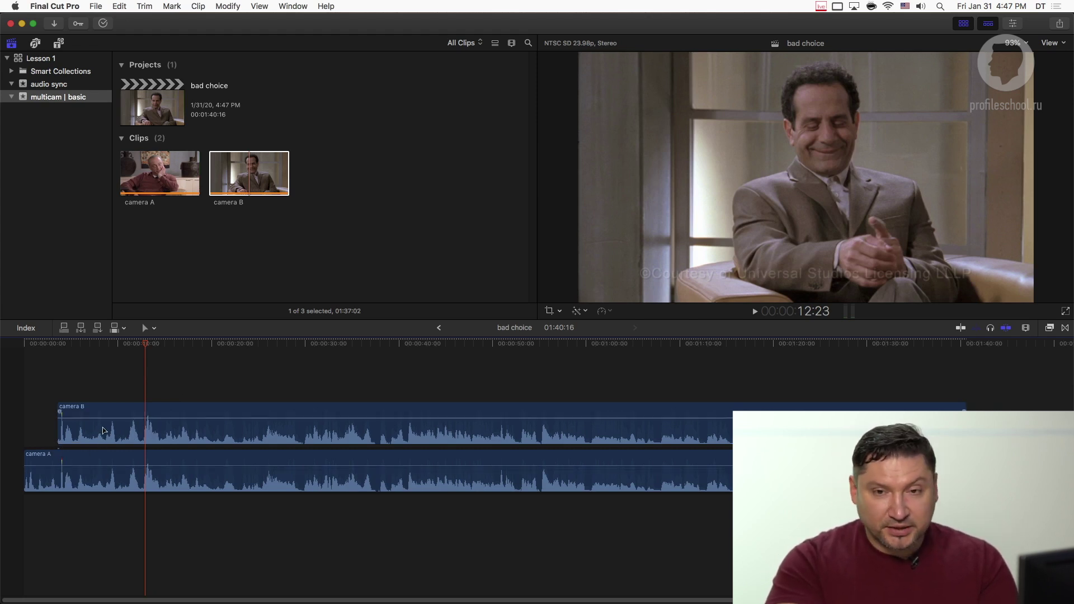
left_click(117, 411)
Move camera B below camera A and blade camera A at several points, including 13:02
left_click_drag(117, 411, 137, 504)
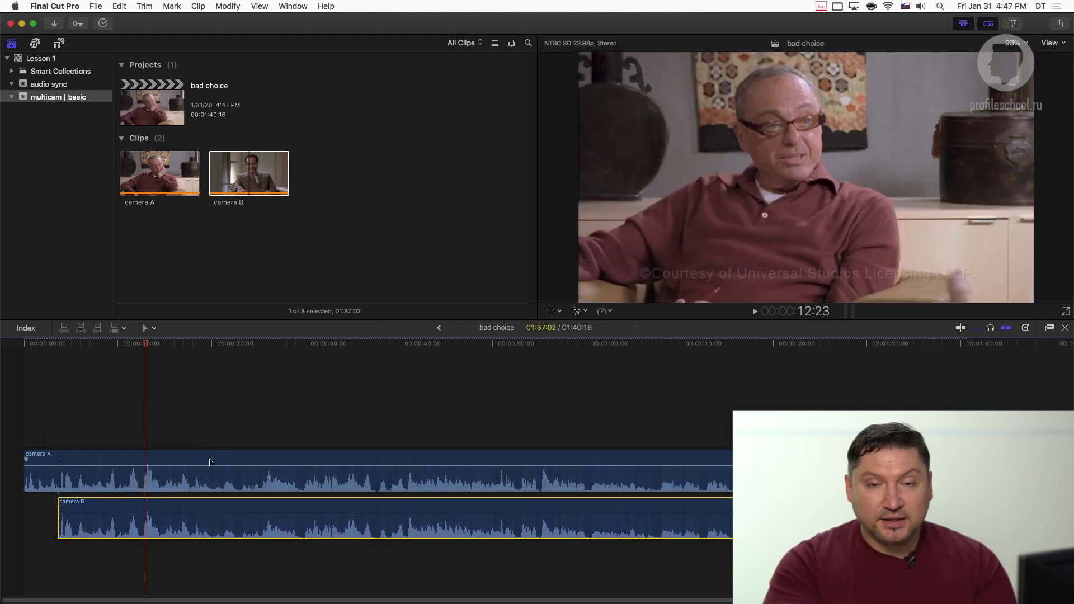
left_click(155, 423)
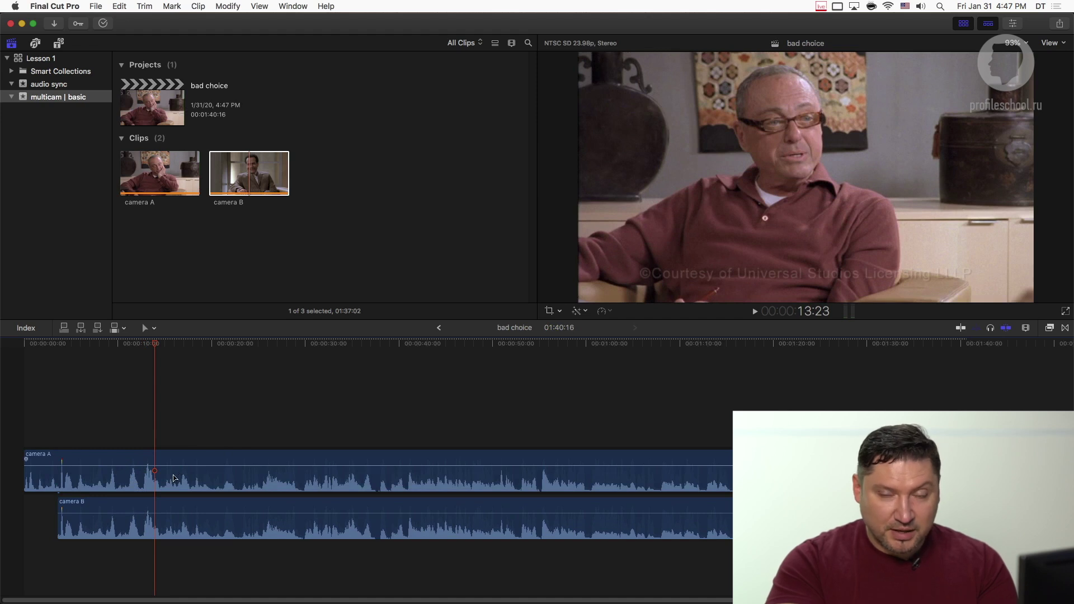
left_click_drag(119, 345, 83, 362)
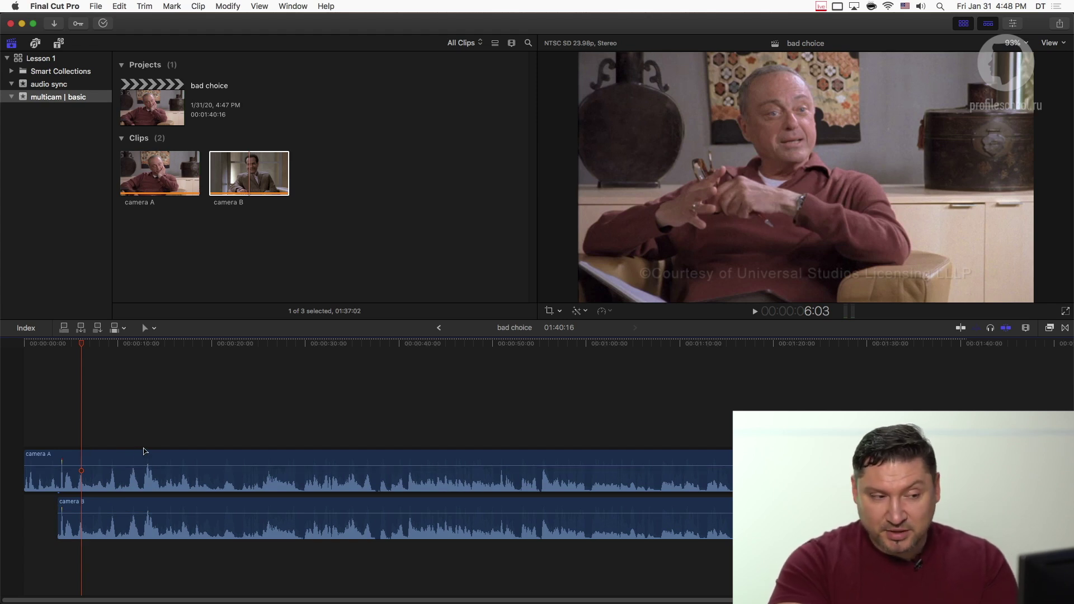
key("super+b")
key("super+b")
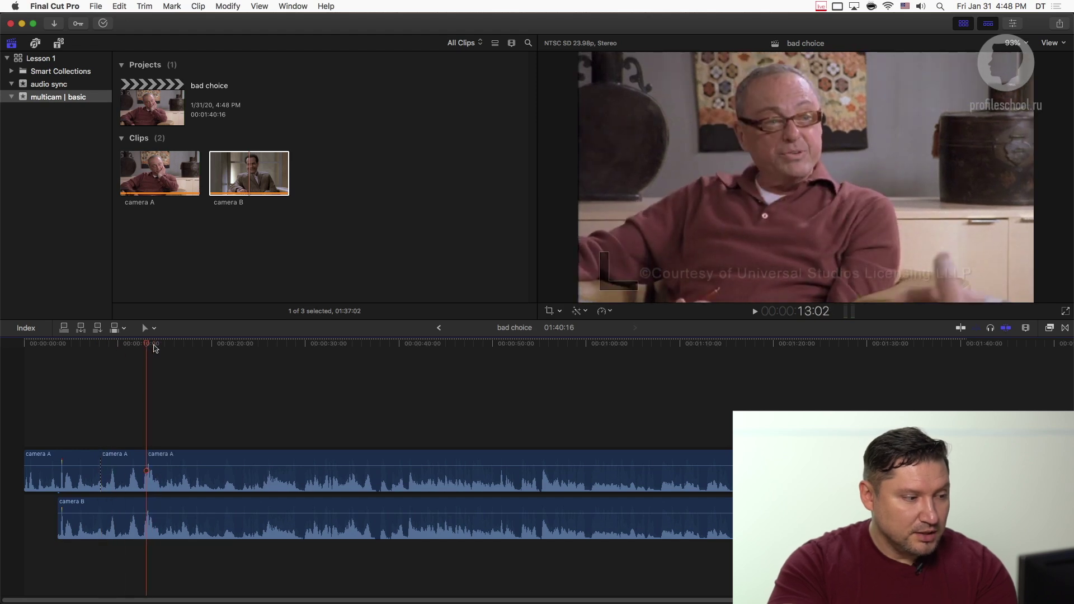
key("super+b")
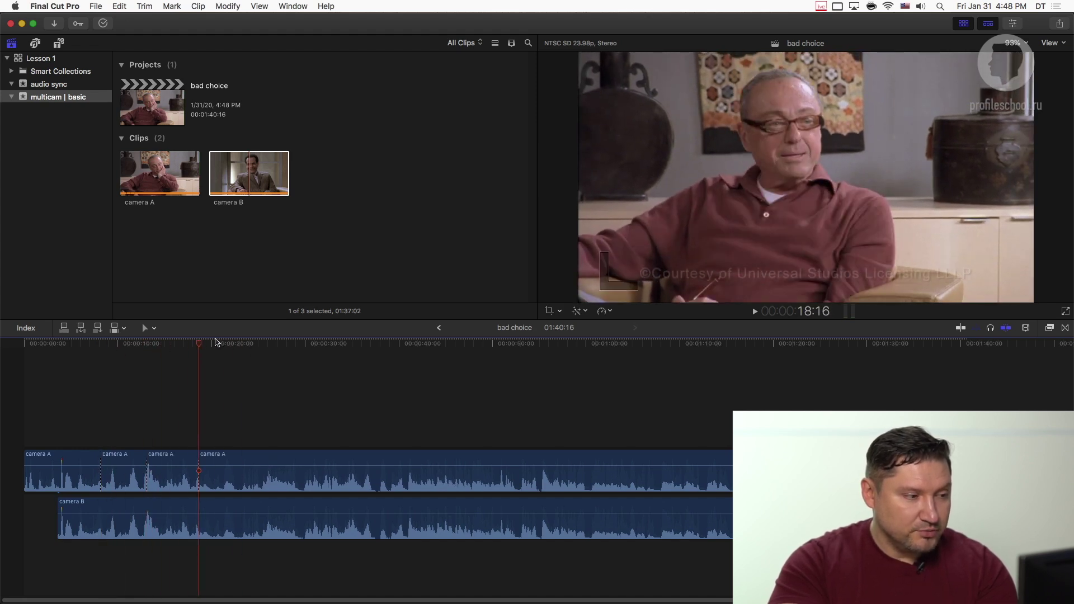
left_click_drag(275, 348, 257, 344)
key("super+b")
Disable the second and fourth camera A pieces and check the result at 21:12 and 31:11
left_click(129, 468)
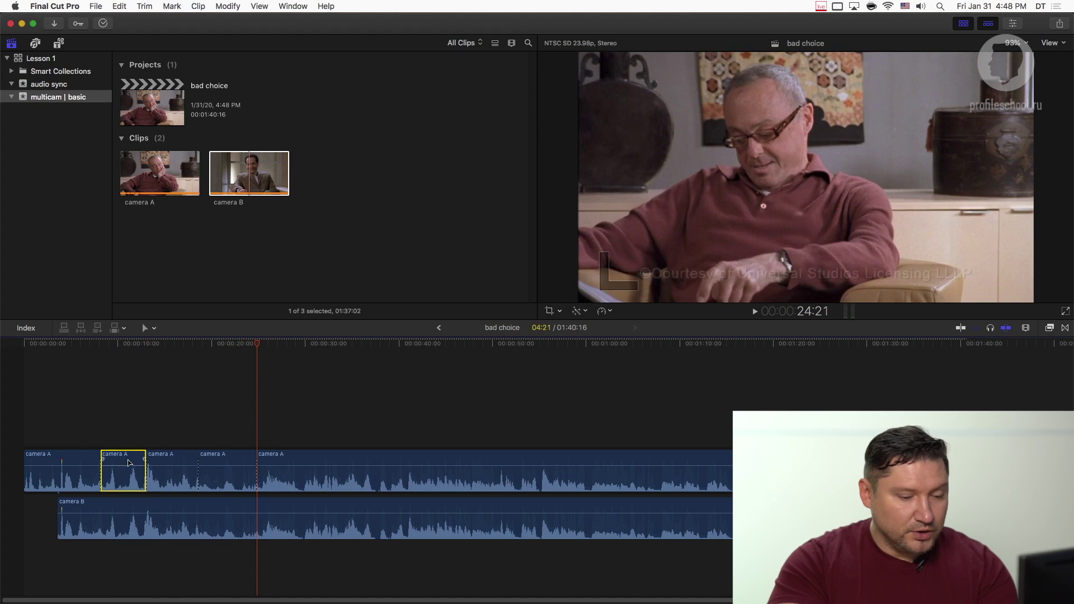
left_click(227, 470)
key("v")
left_click(225, 417)
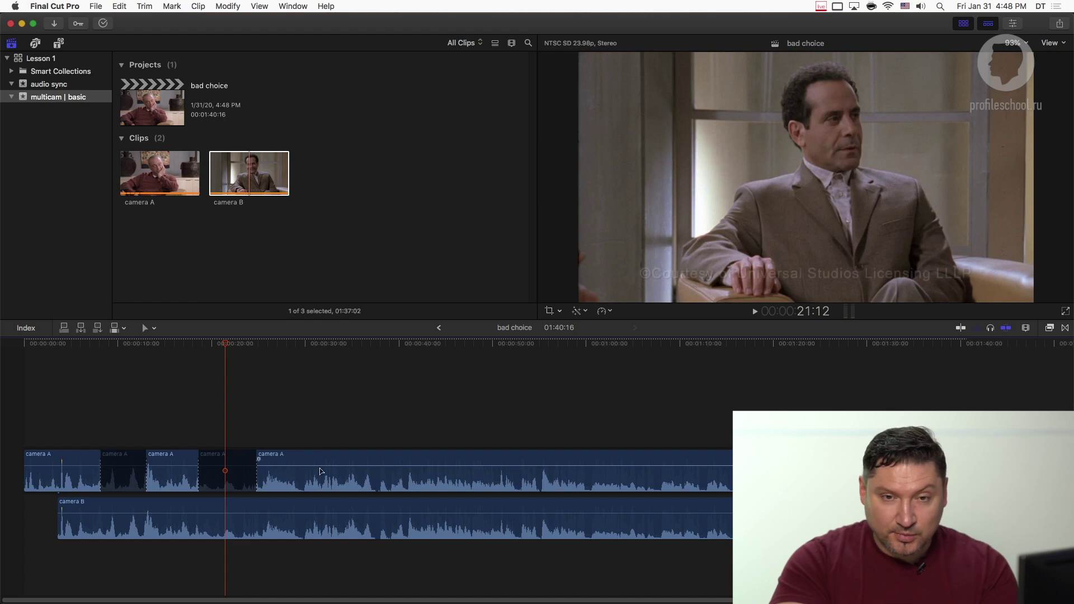
left_click(319, 350)
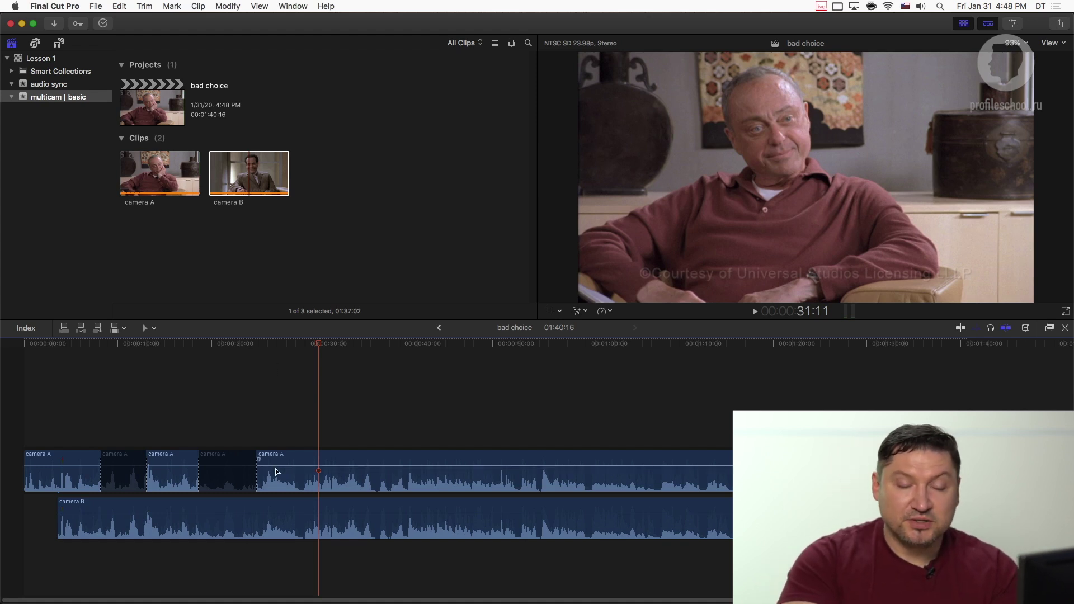
left_click(551, 370)
Split camera B at about 56 seconds and lift its second half above camera A
left_click(562, 505)
key("super+b")
left_click_drag(568, 507, 575, 408)
Blade the upper camera B clip at 01:03, 01:10 and 01:16
left_click(624, 340)
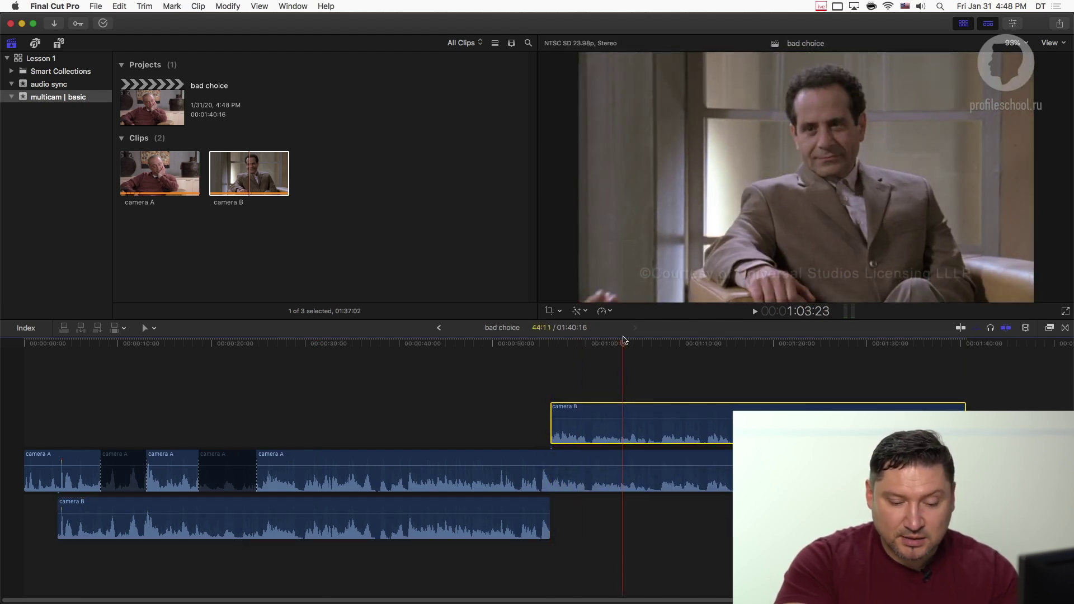
key("super+b")
left_click(679, 342)
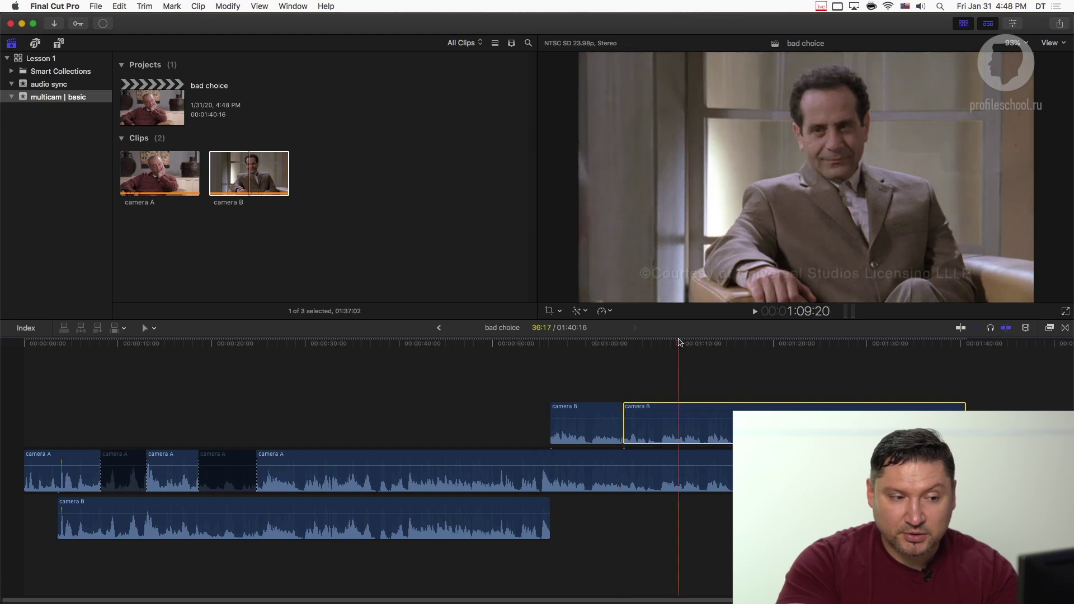
key("super+b")
left_click(738, 364)
left_click(749, 405)
key("super+b")
left_click(722, 380)
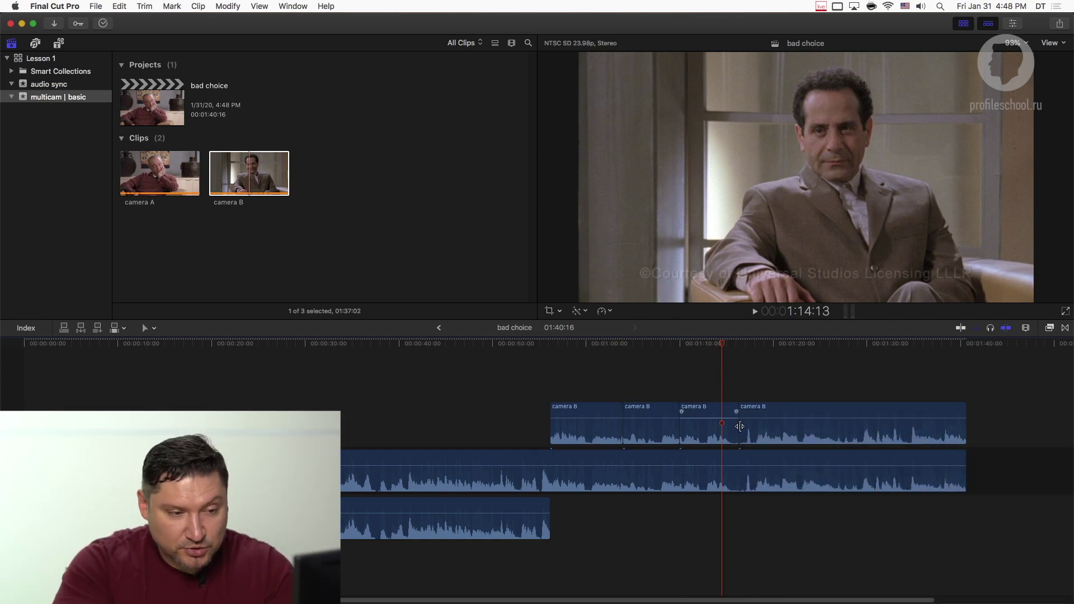
Roll the edit point between the last camera B pieces with the Trim tool, then return to Select
key("t")
left_click(740, 427)
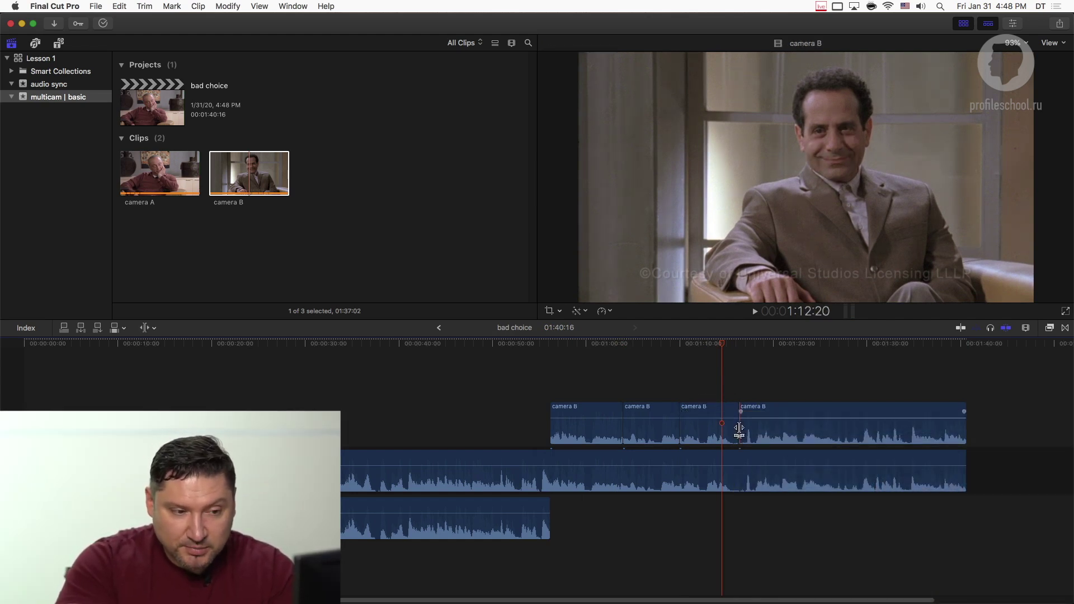
mouse_move(740, 426)
left_mouse_down()
mouse_move(752, 428)
mouse_move(739, 428)
left_mouse_up()
left_click(756, 380)
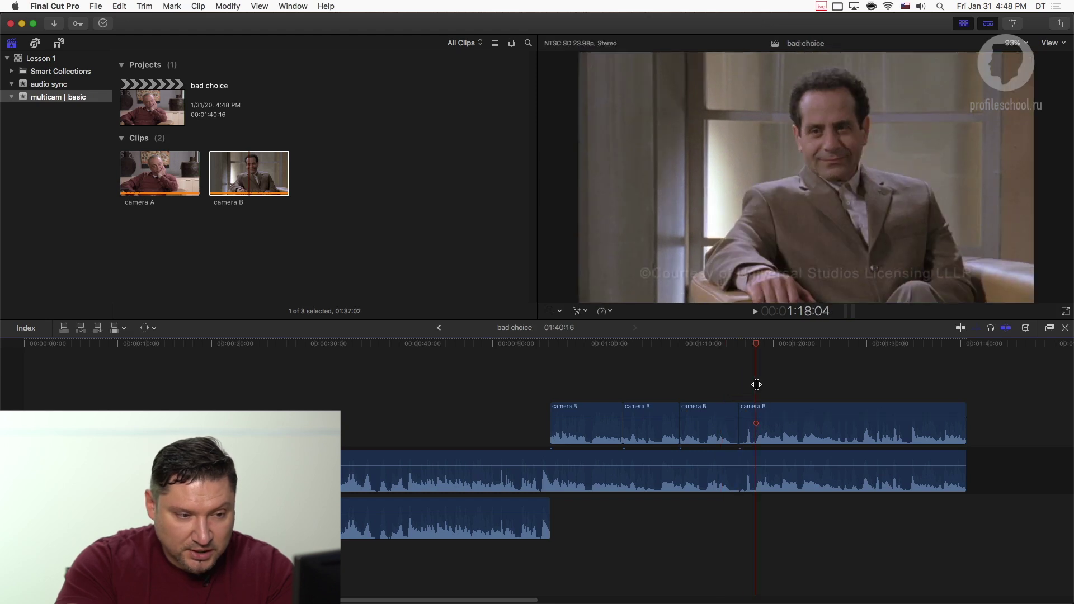
mouse_move(742, 428)
left_mouse_down()
mouse_move(781, 428)
mouse_move(734, 432)
left_mouse_up()
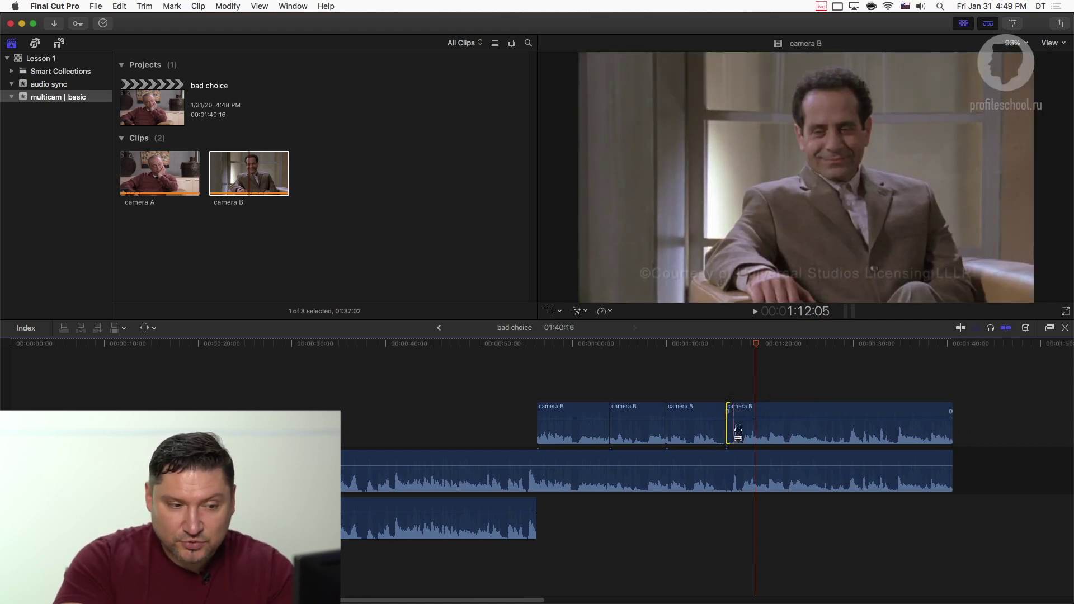
key("a")
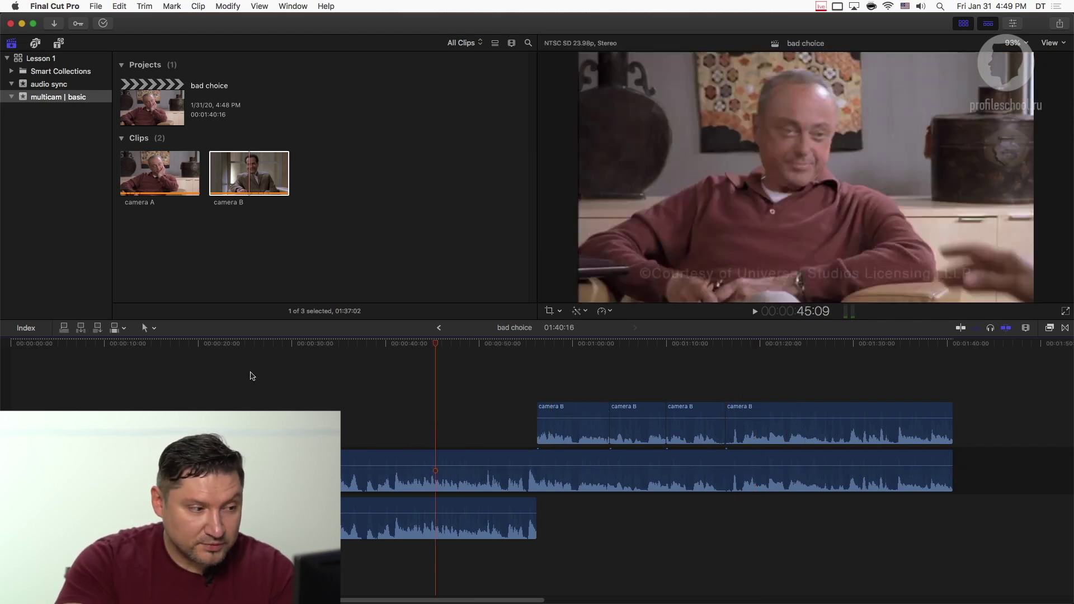
Trim camera A's edit points with the Trim tool, then return to the Select tool
left_click(222, 343)
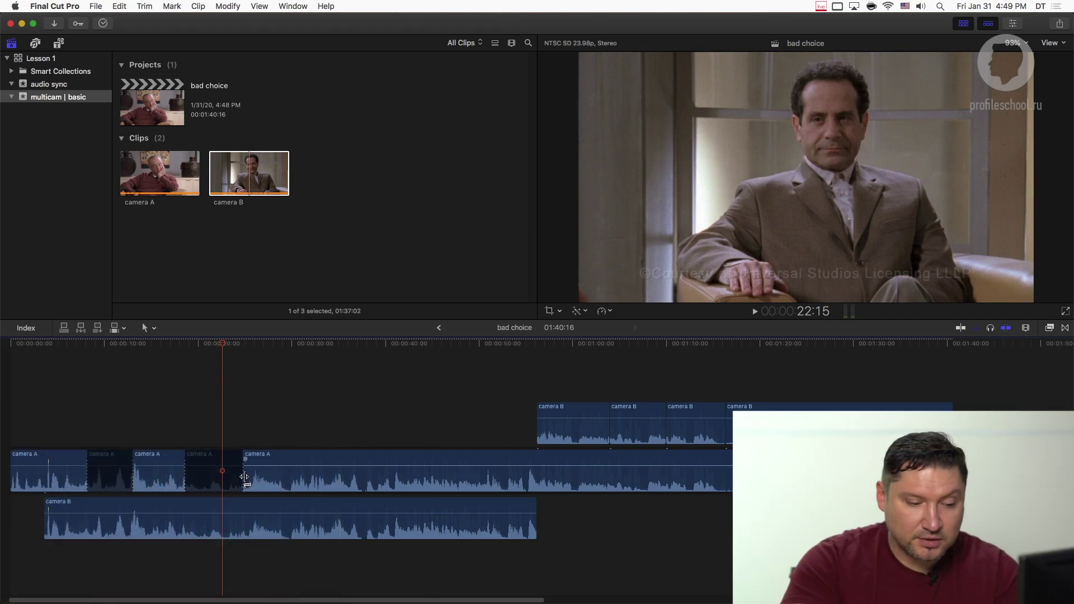
key("t")
left_click_drag(242, 482, 204, 482)
left_click_drag(137, 480, 78, 476)
key("super+z")
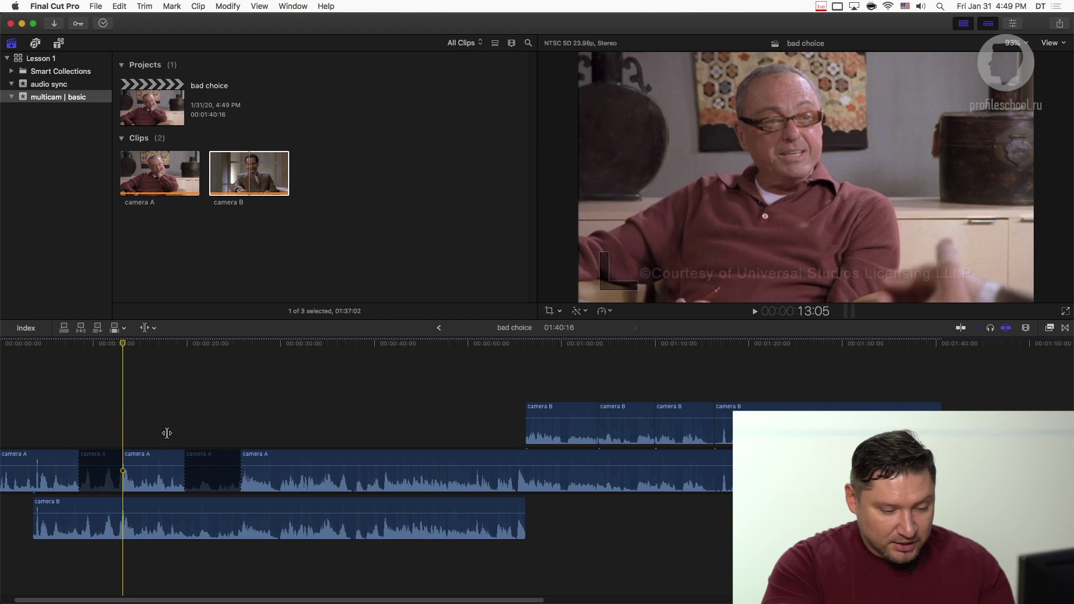
key("a")
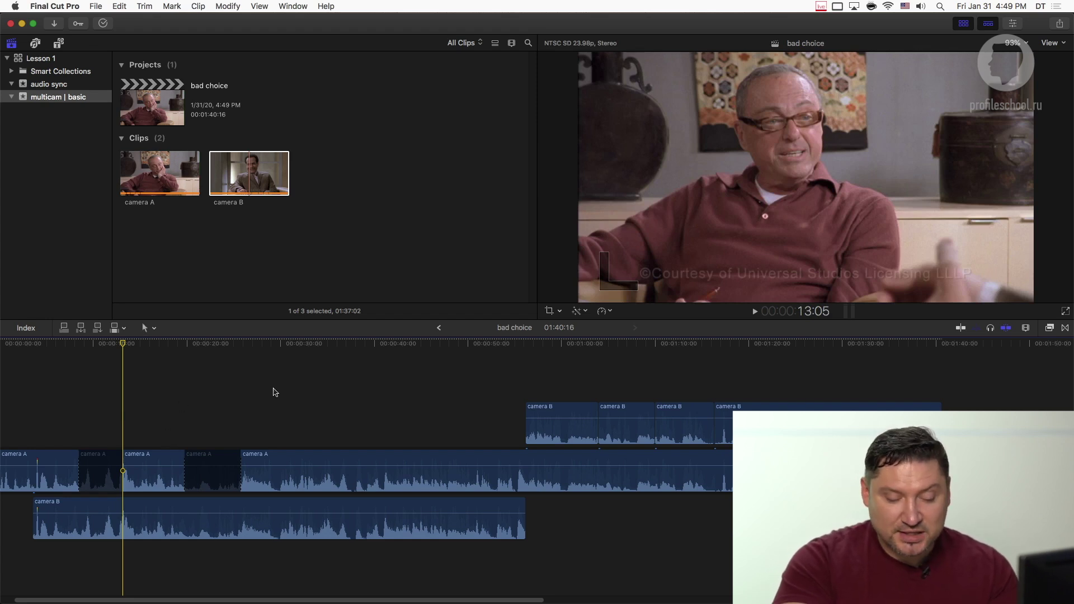
Delete the four upper camera B pieces and extend the lower camera B clip to about 01:37
scroll(275, 392, "left", 3)
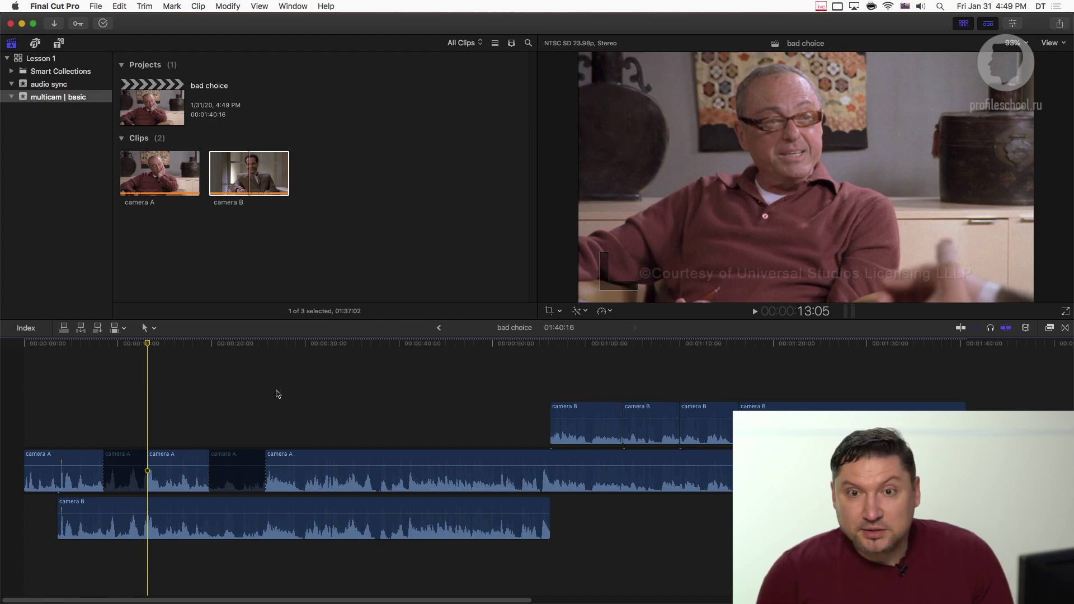
left_click_drag(480, 386, 844, 408)
key("Delete")
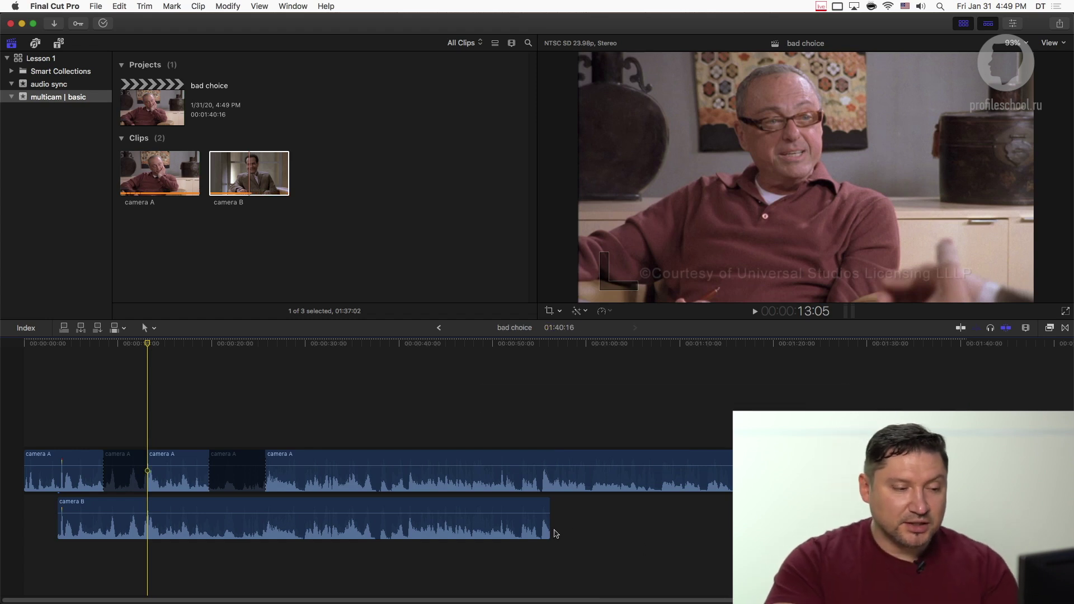
left_click_drag(550, 531, 750, 531)
left_click_drag(866, 532, 939, 531)
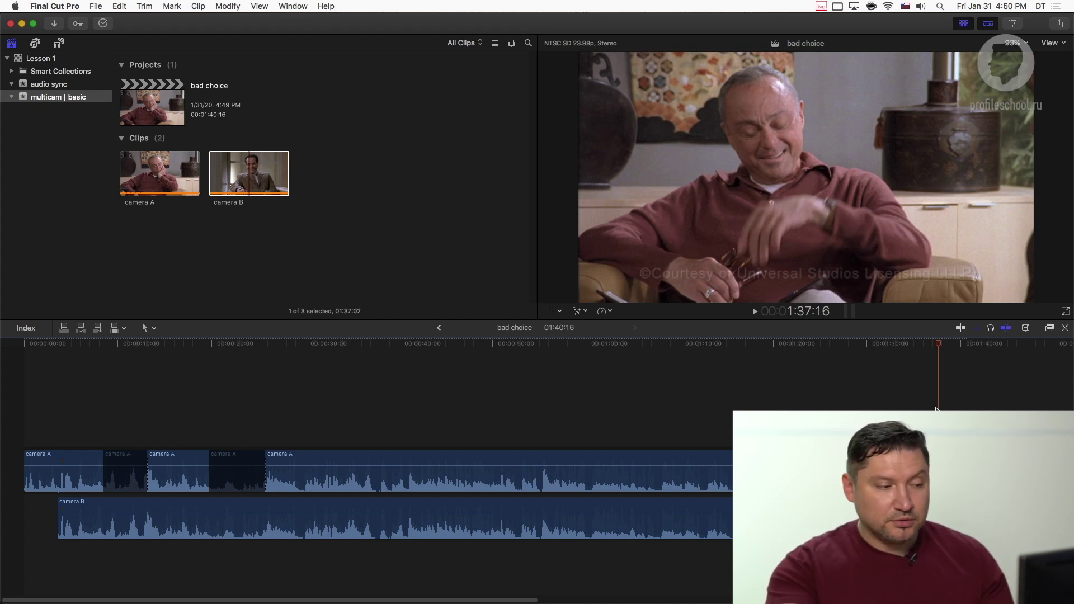
Slide the camera B clip slightly earlier beneath camera A, then select every timeline clip
left_click_drag(294, 532, 316, 532)
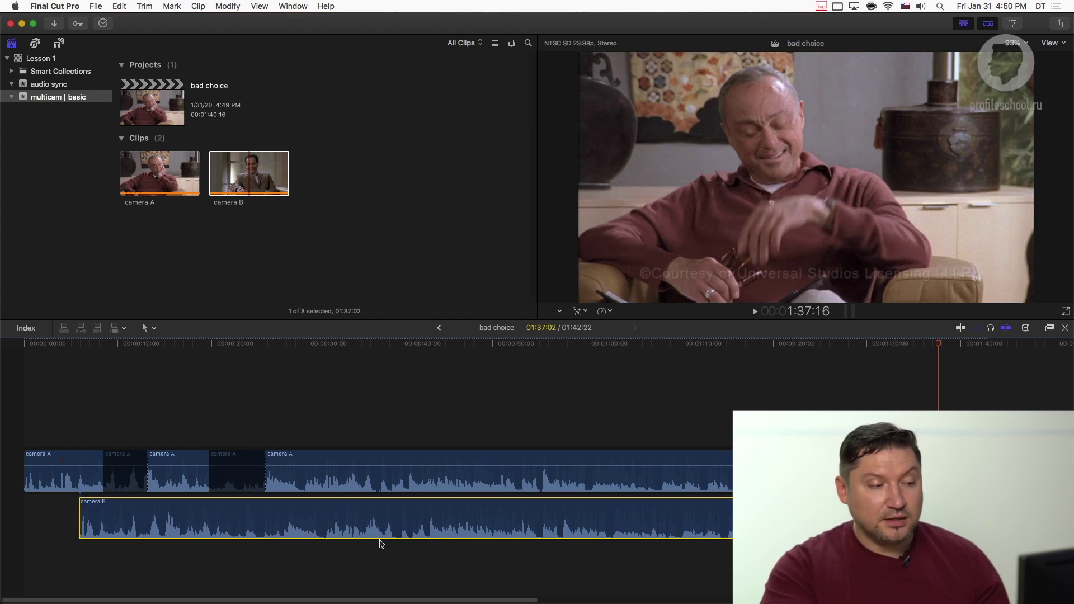
left_click_drag(382, 541, 353, 537)
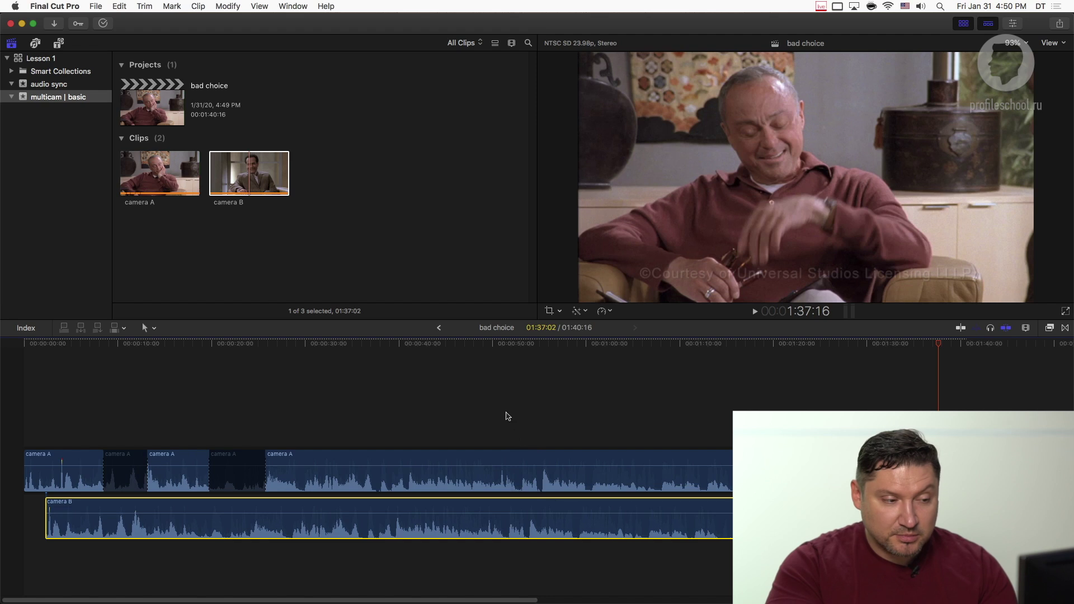
left_click(503, 424)
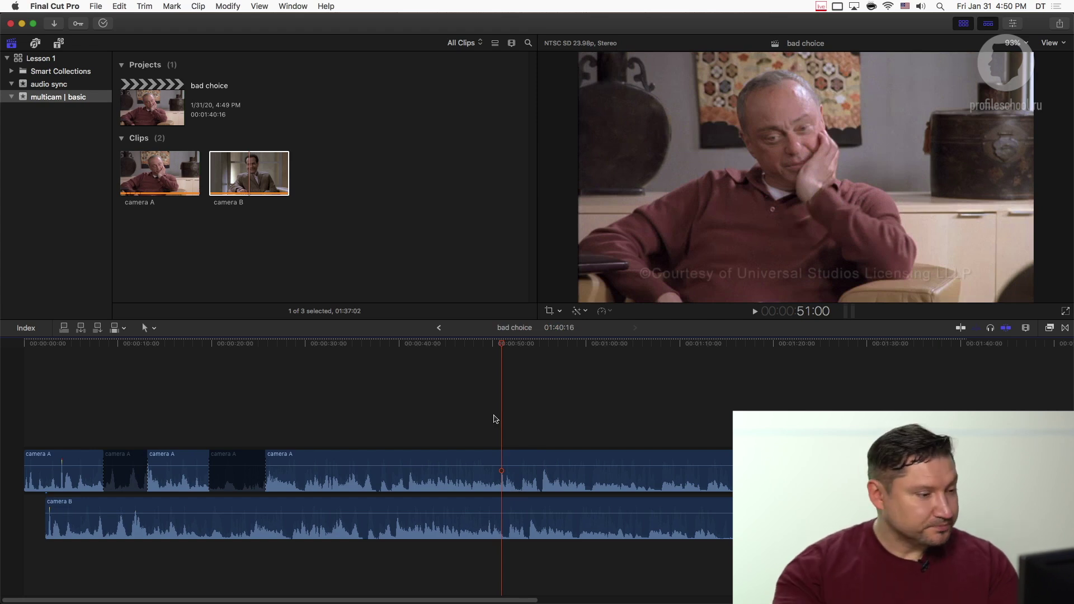
left_click_drag(69, 393, 475, 531)
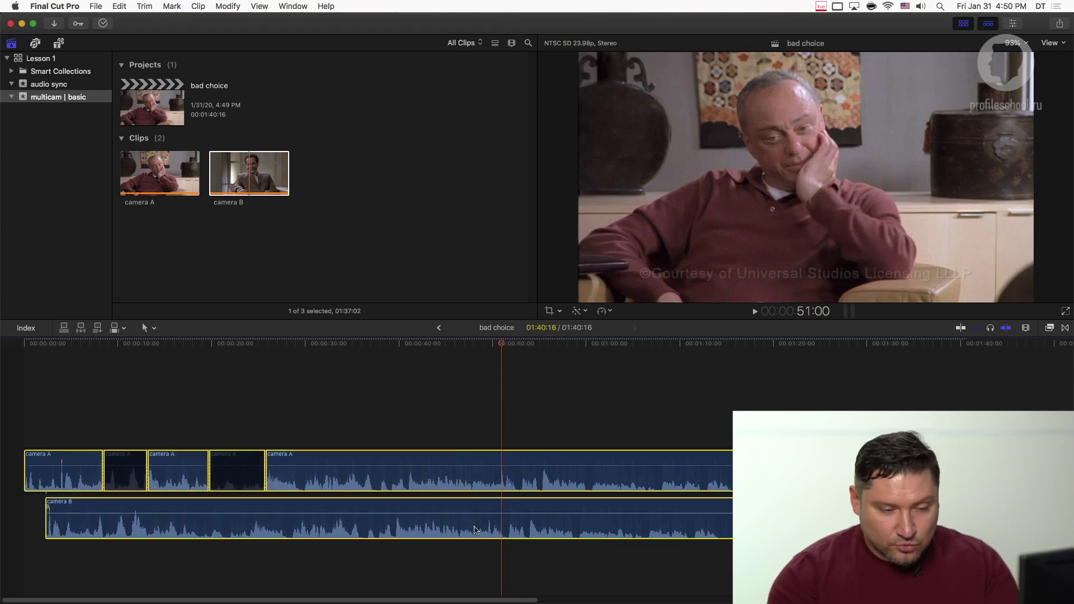
Delete every clip from the timeline and select camera A and camera B in the browser
key("Delete")
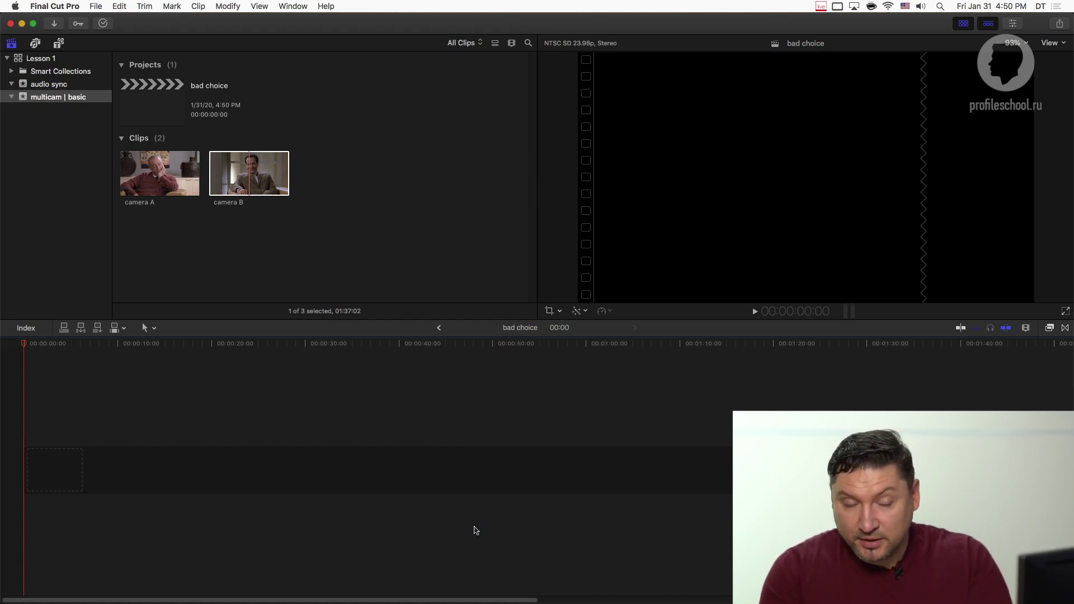
left_click(302, 289)
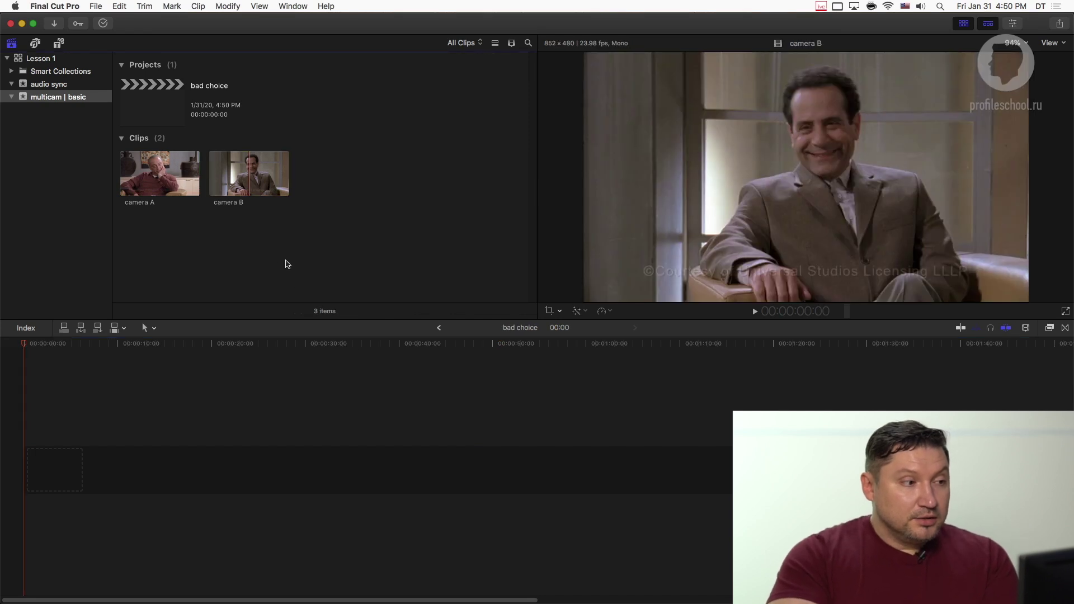
left_click_drag(166, 244, 246, 188)
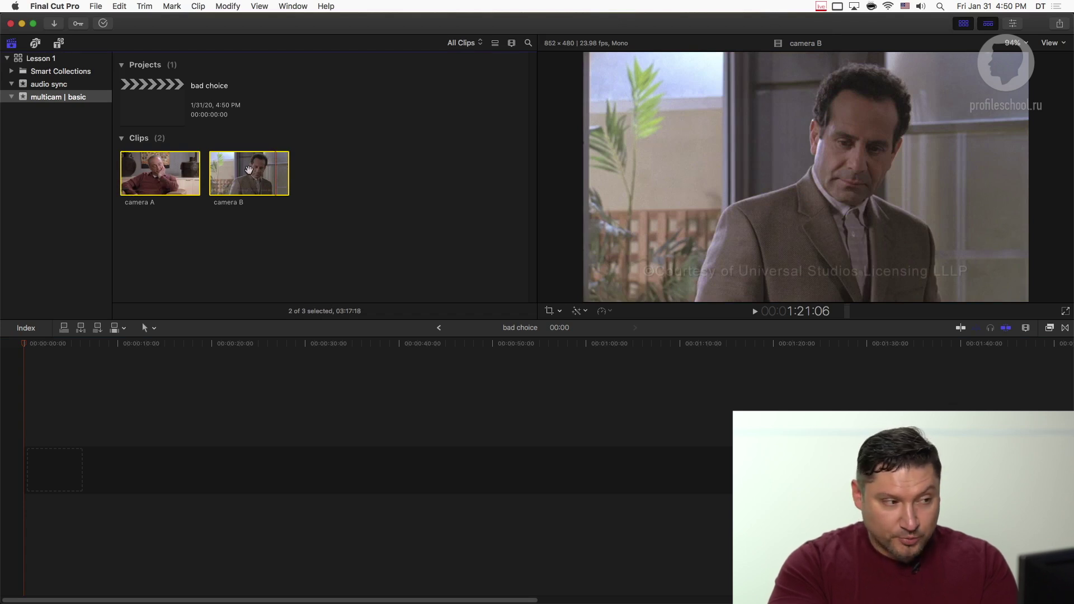
Open the New Multicam Clip dialog for camera A and camera B via File > New
right_click(240, 172)
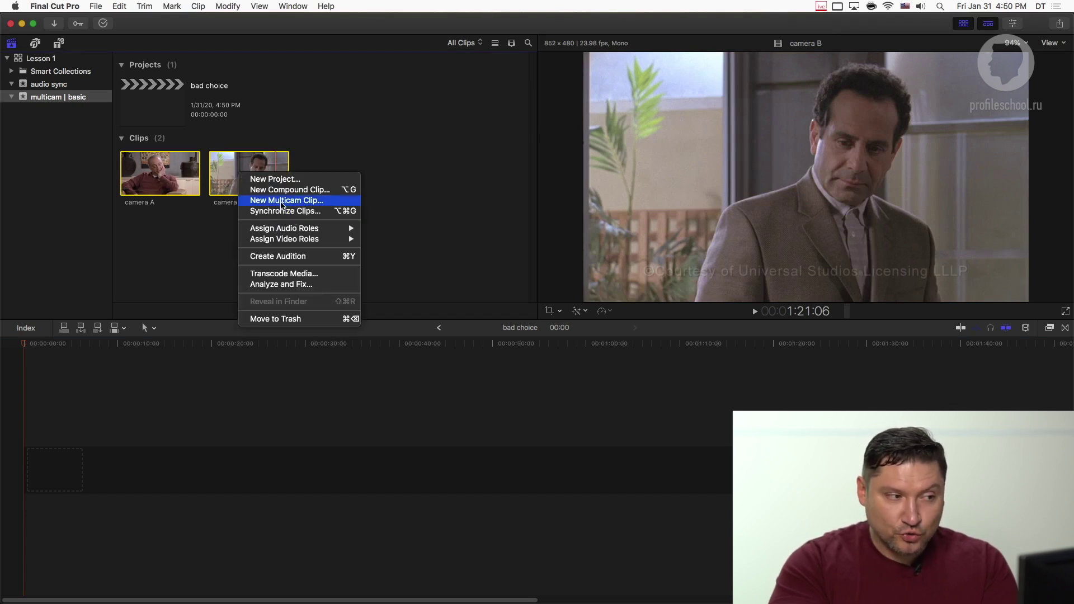
left_click(96, 6)
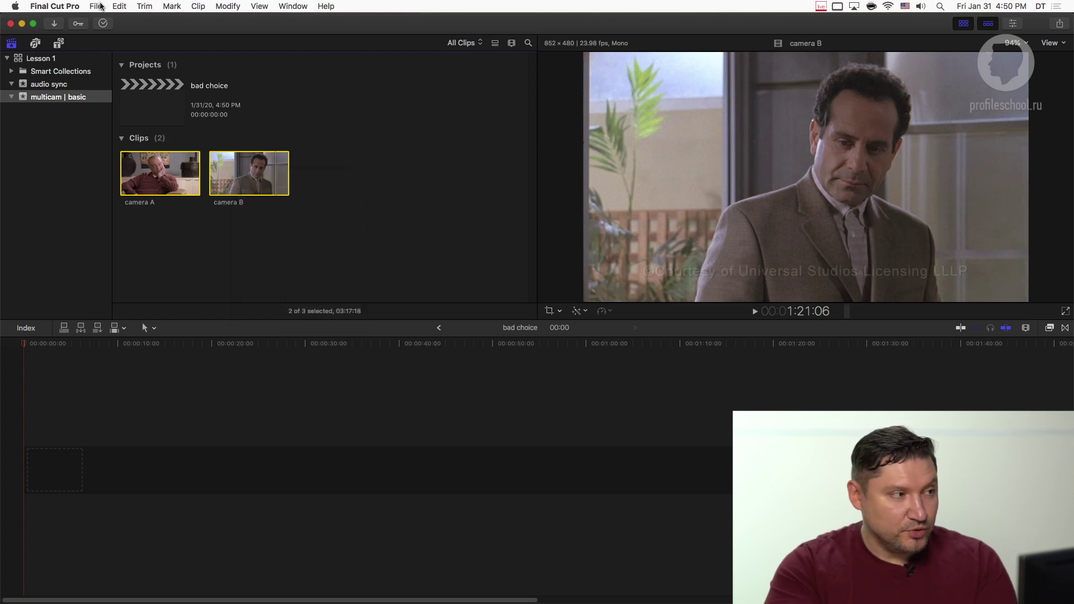
mouse_move(106, 19)
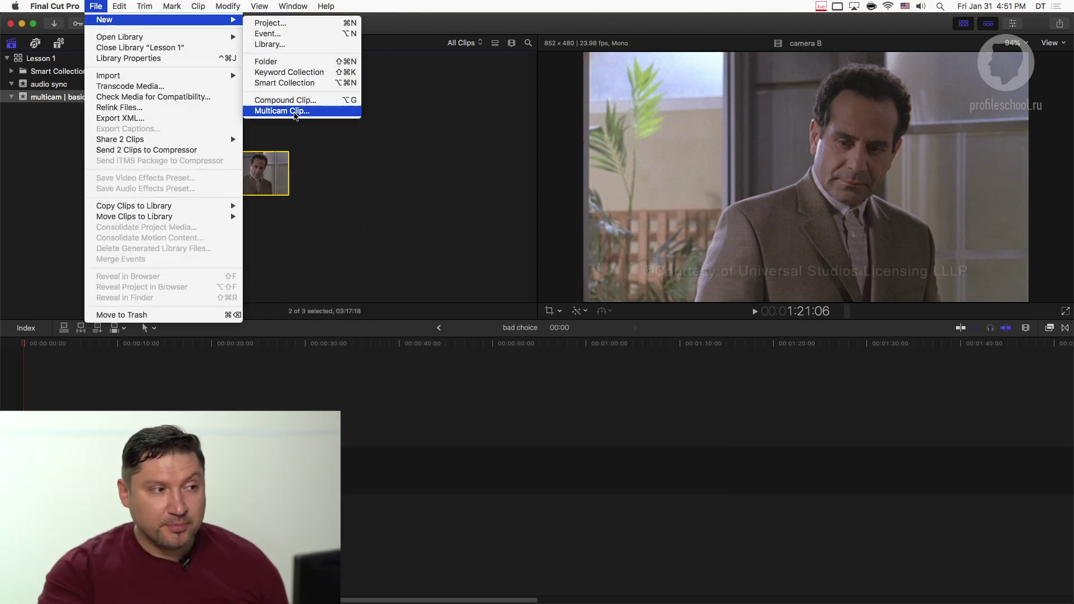
left_click(295, 115)
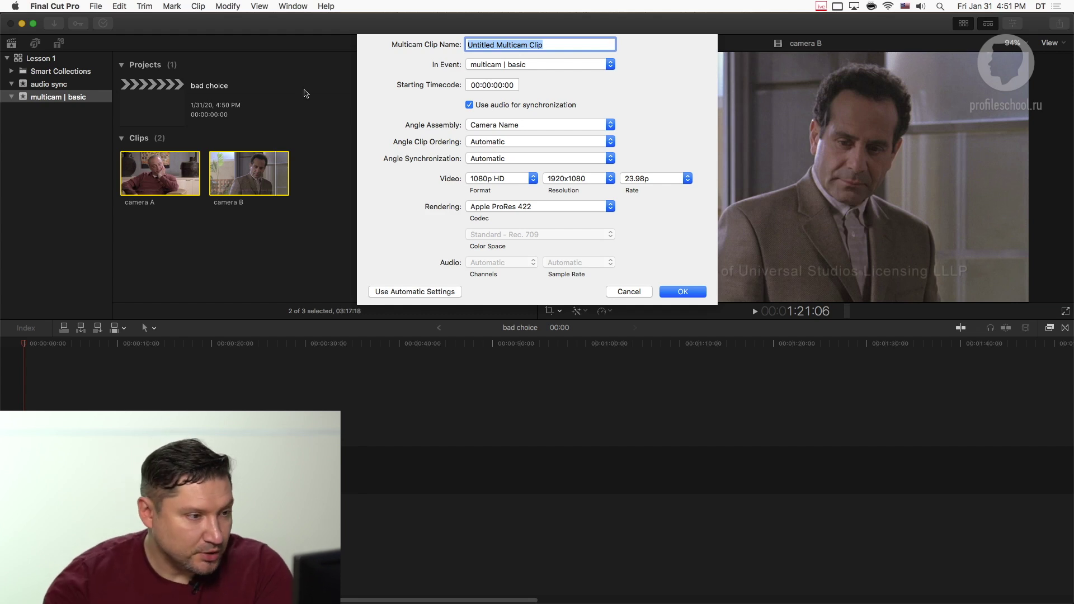
Create the multicam clip 'Monk dialogue' using automatic settings
left_click(417, 292)
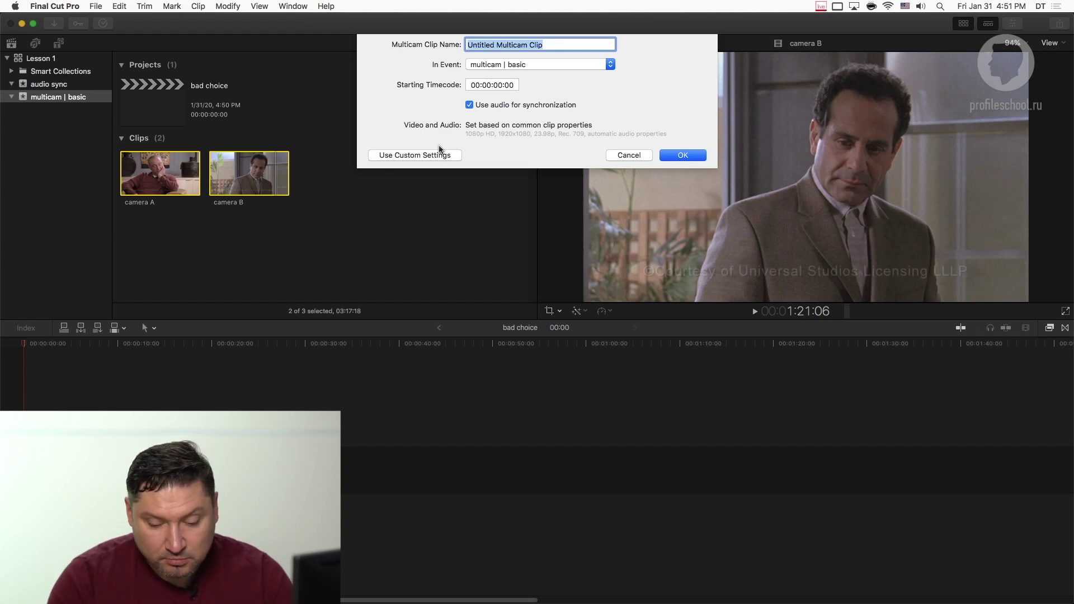
type("Monk")
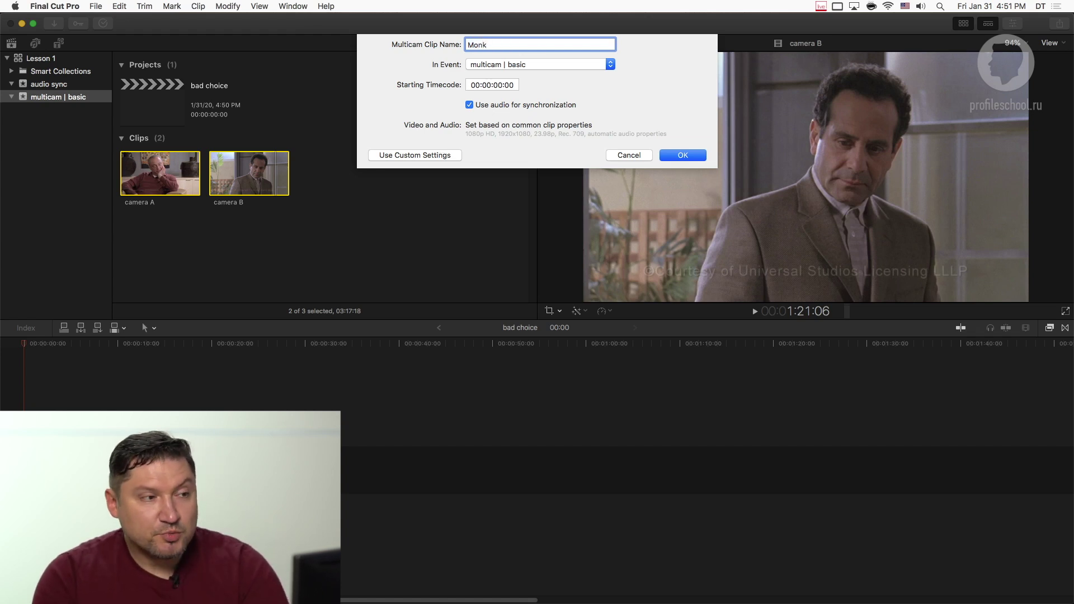
type(" dialogue")
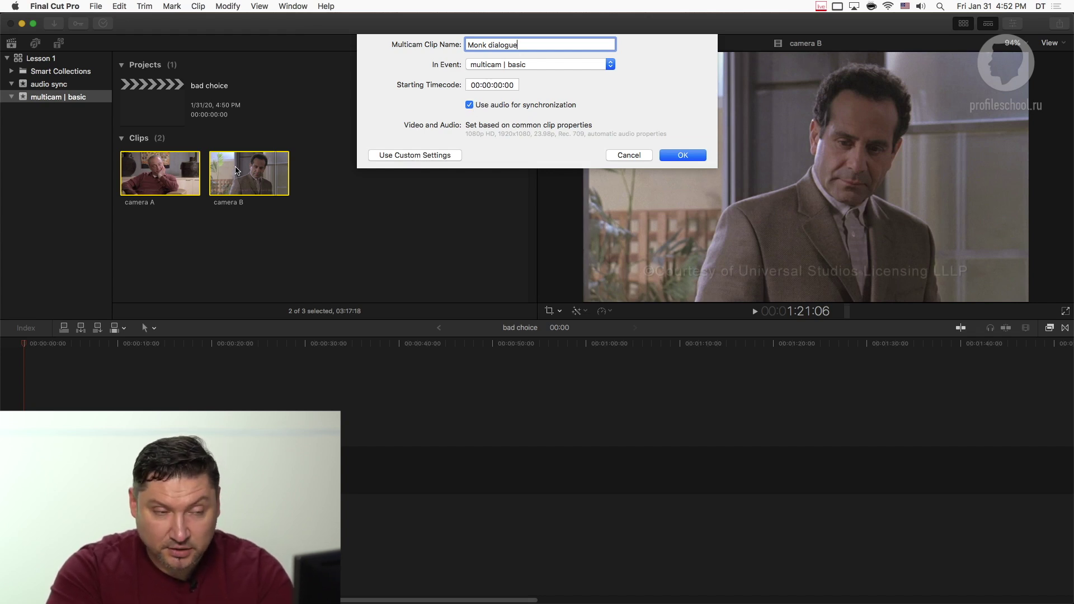
left_click(688, 155)
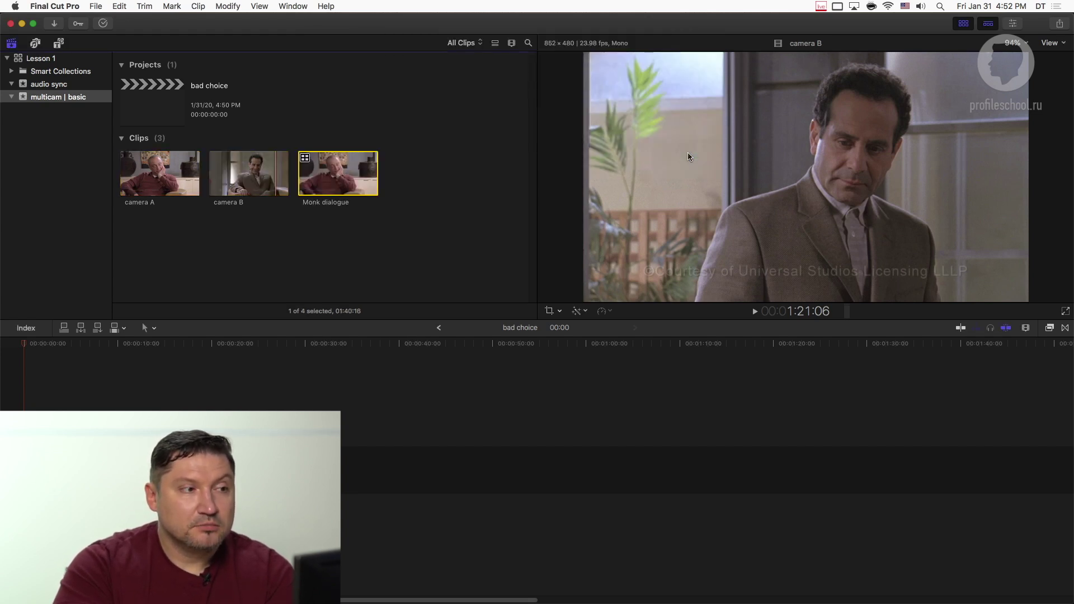
left_click(344, 225)
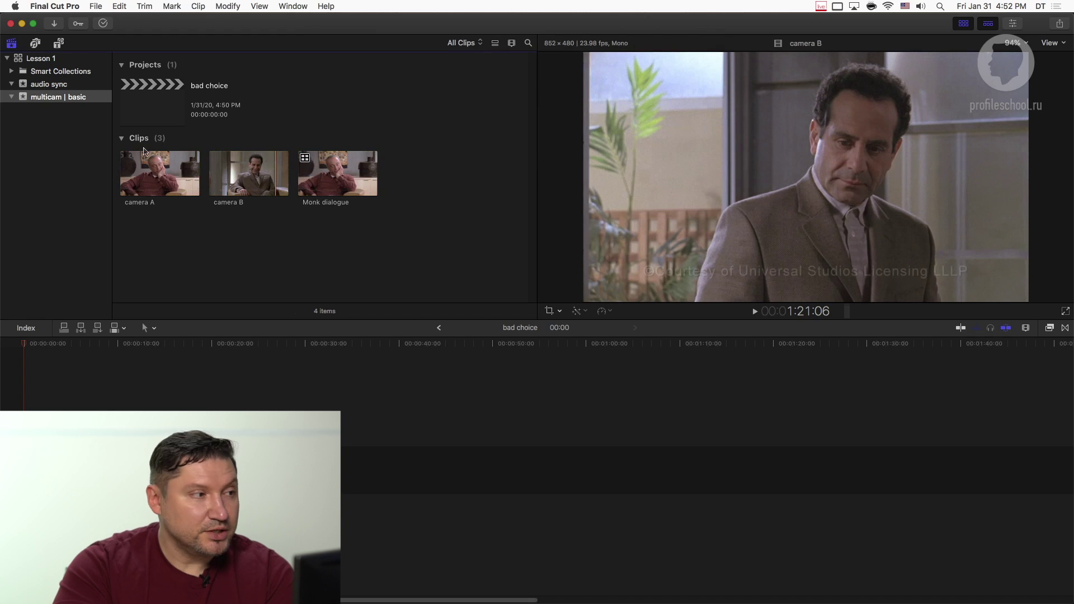
left_click(56, 85)
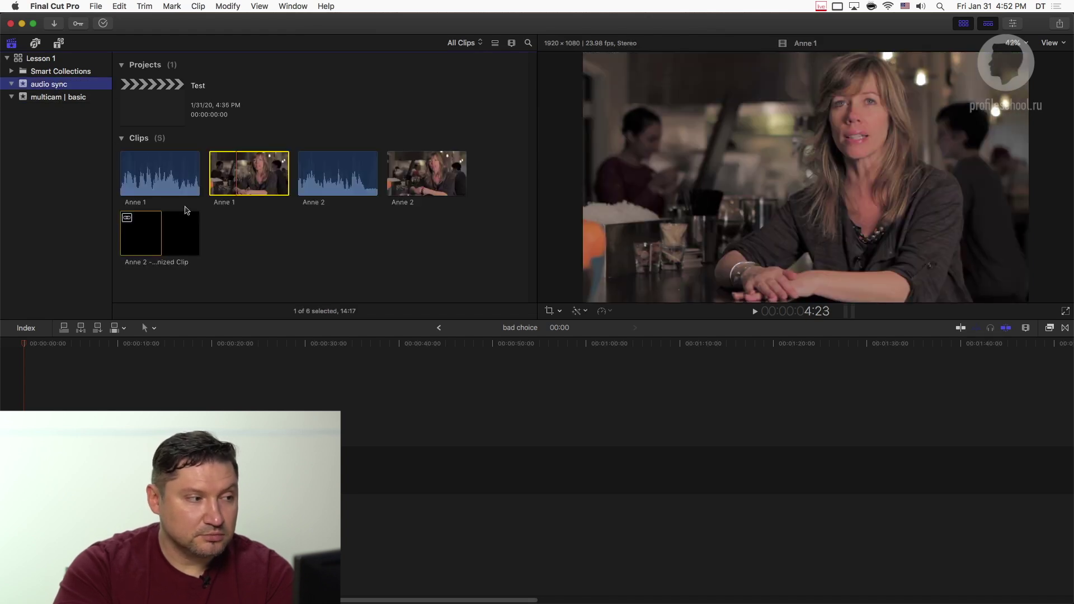
left_click(240, 222)
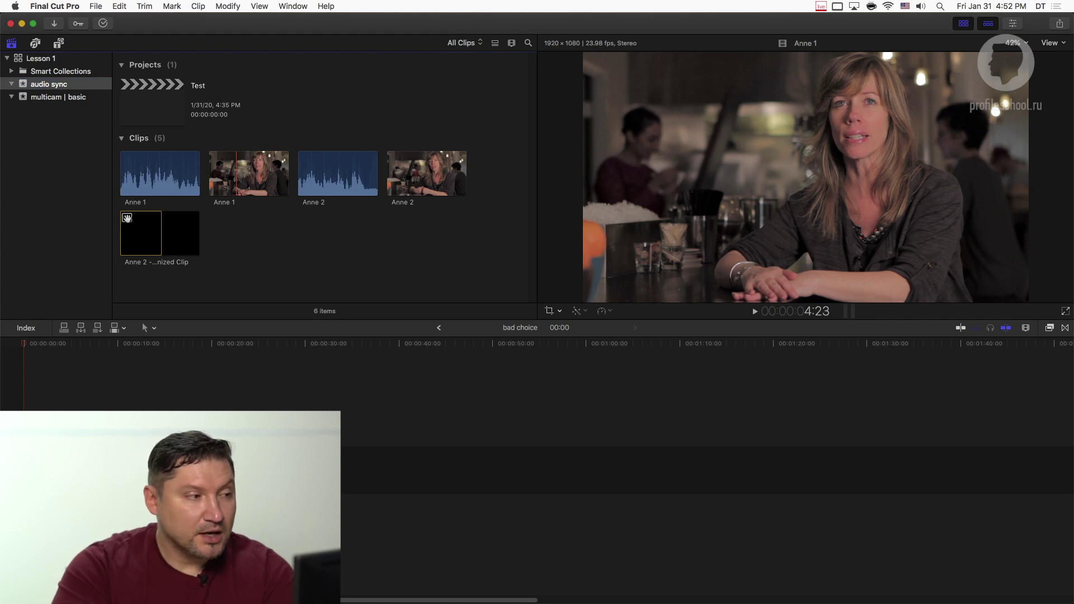
left_click(66, 97)
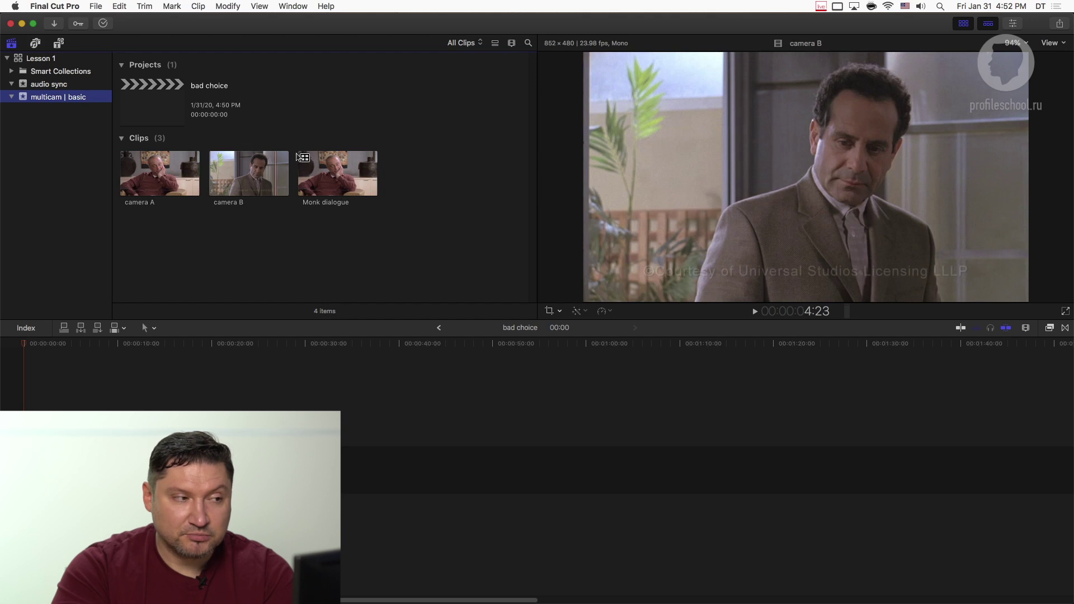
left_click(340, 182)
left_click_drag(336, 178, 89, 461)
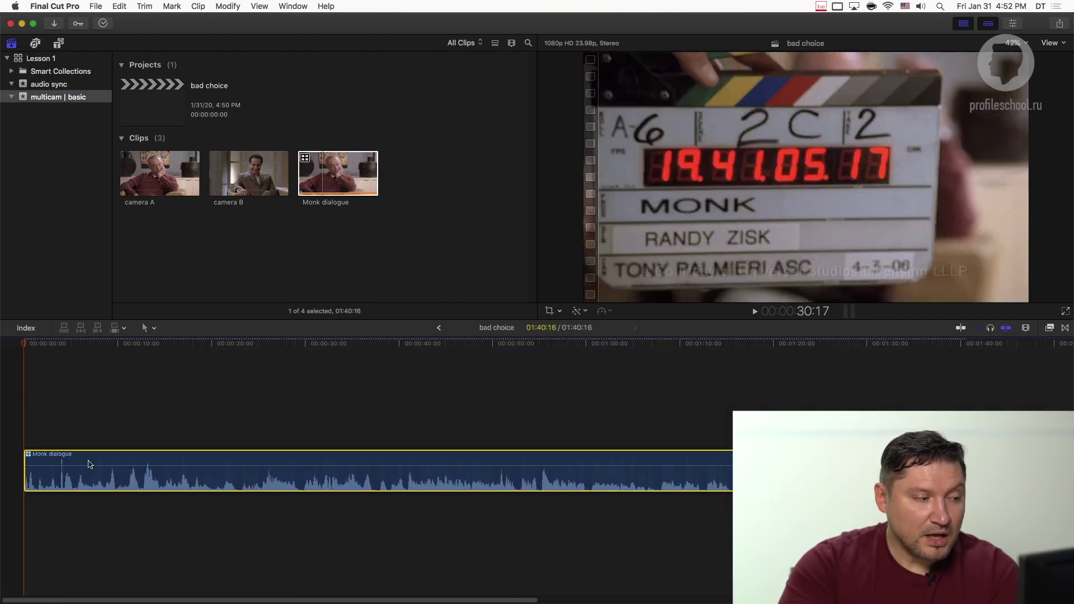
left_click(51, 344)
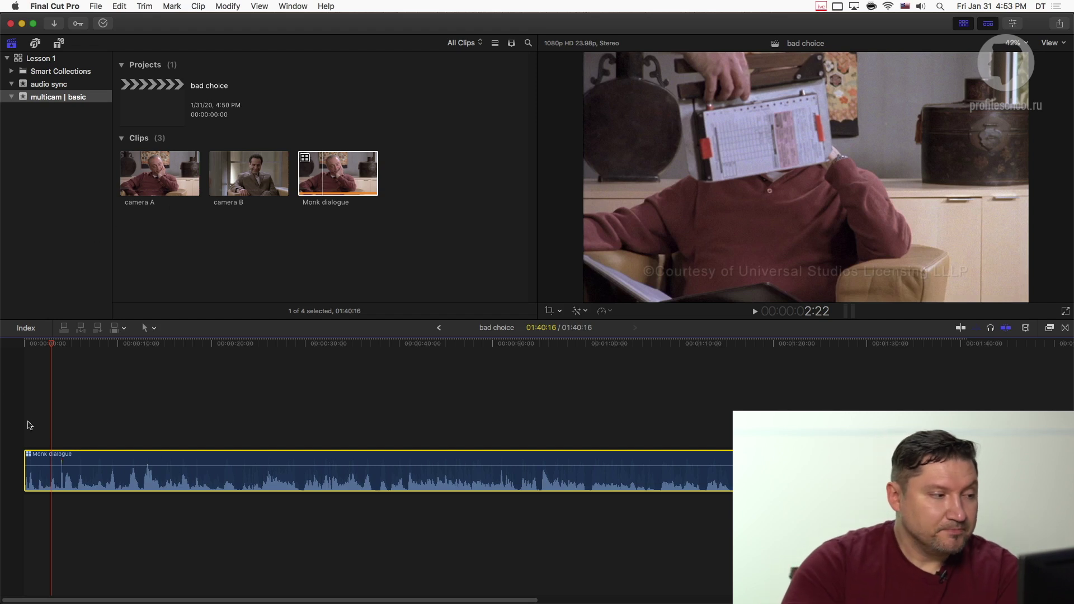
left_click(44, 347)
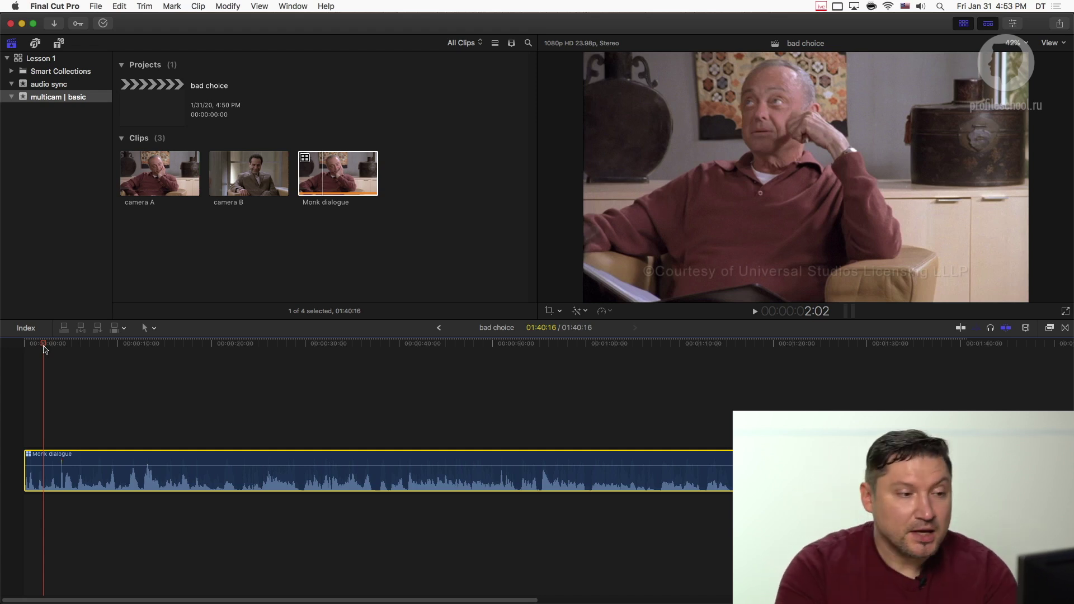
left_click(444, 352)
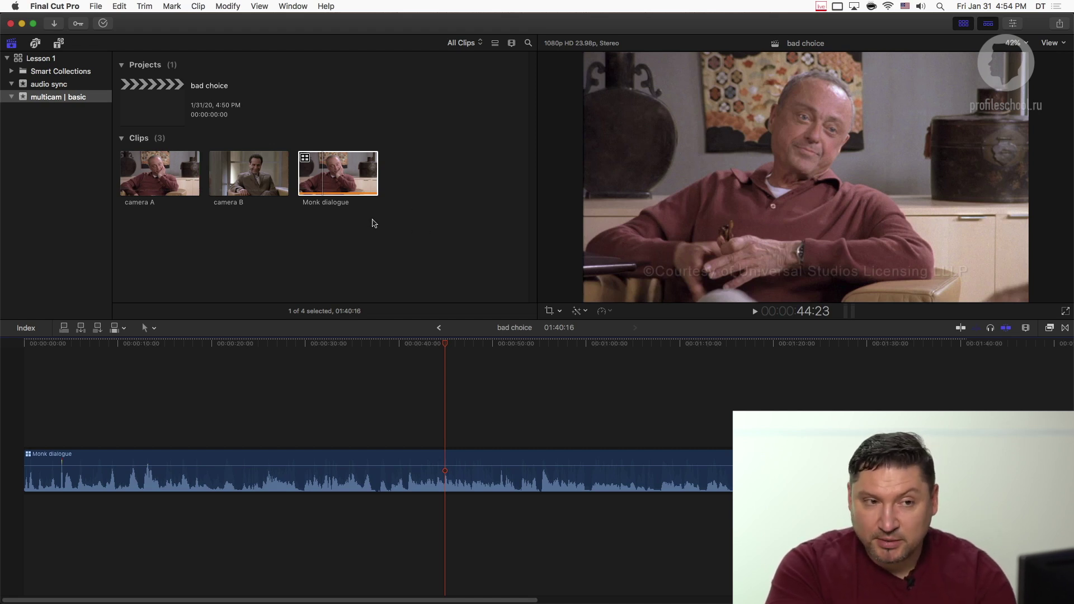
Hide the browser and set the viewer's View menu to show the Angles viewer
left_click(964, 23)
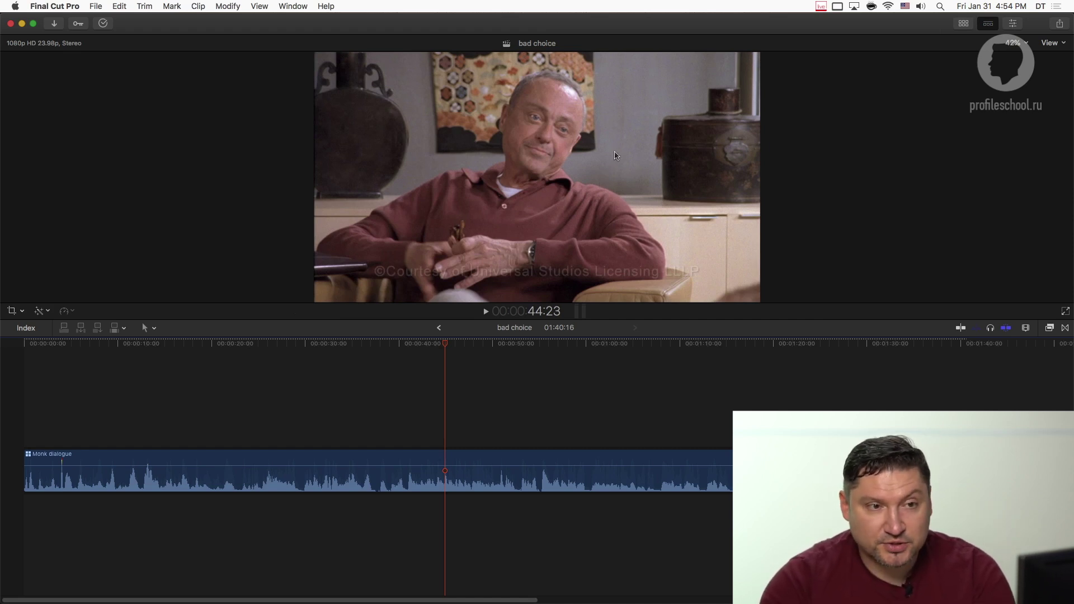
left_click(1063, 44)
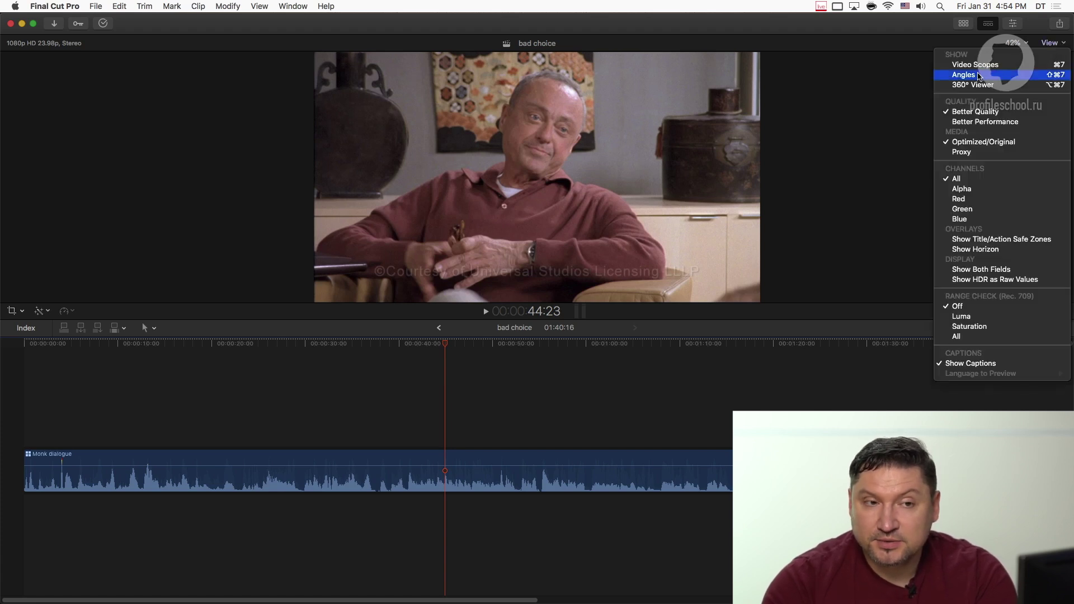
left_click(1037, 77)
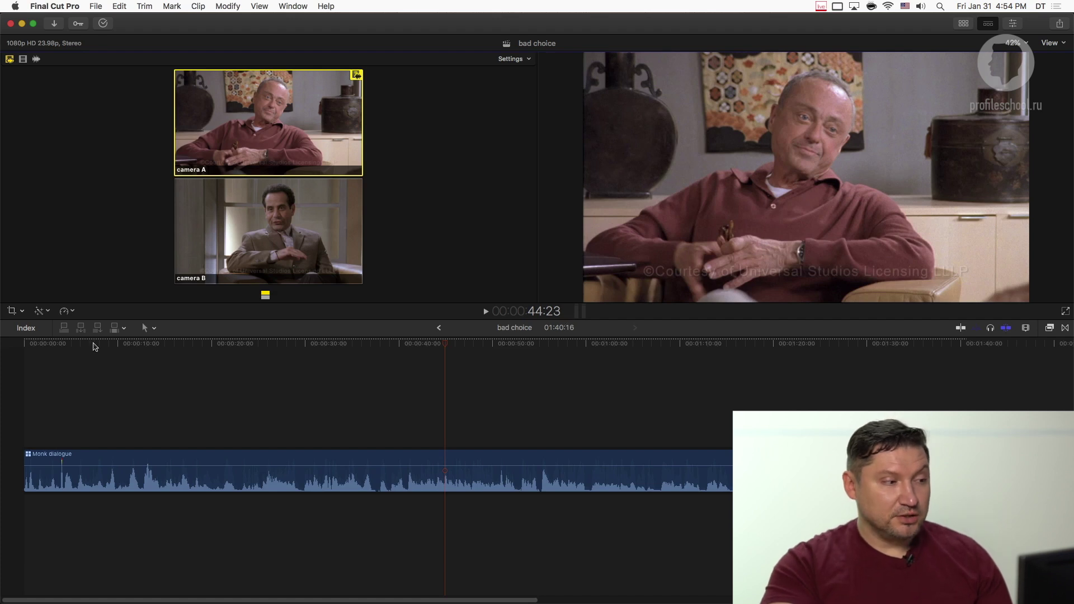
Play from the start and cut the opening B, A, B, A in the Angle Viewer
key("Home")
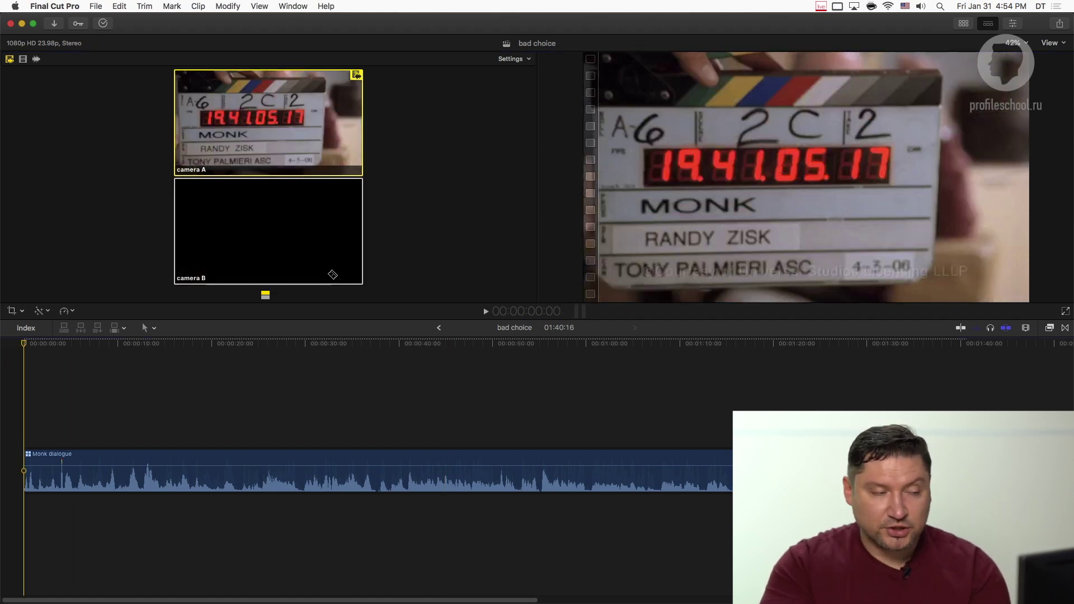
key("space")
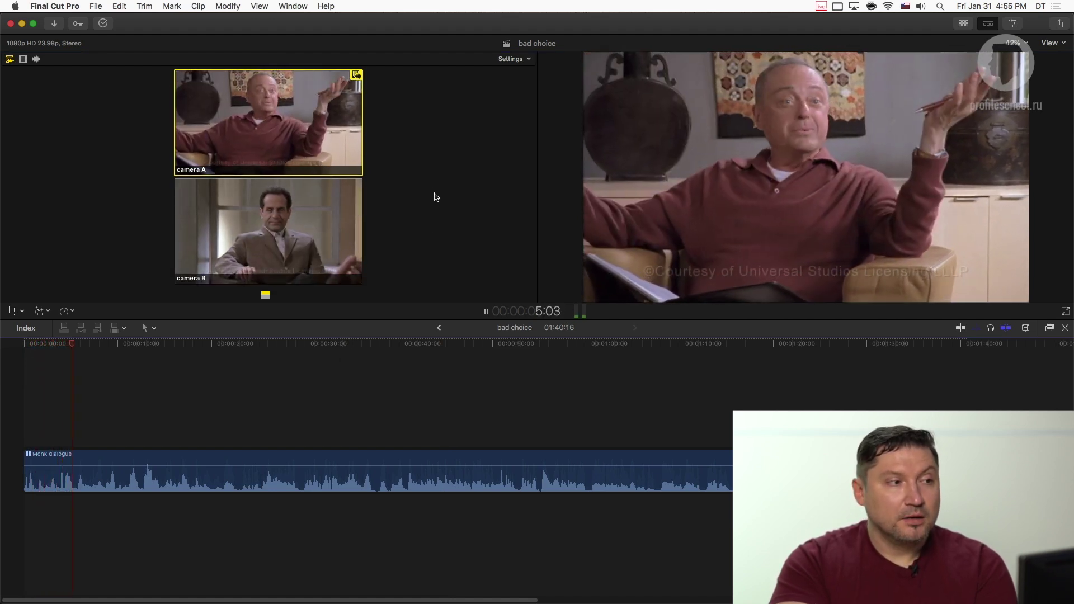
left_click(299, 223)
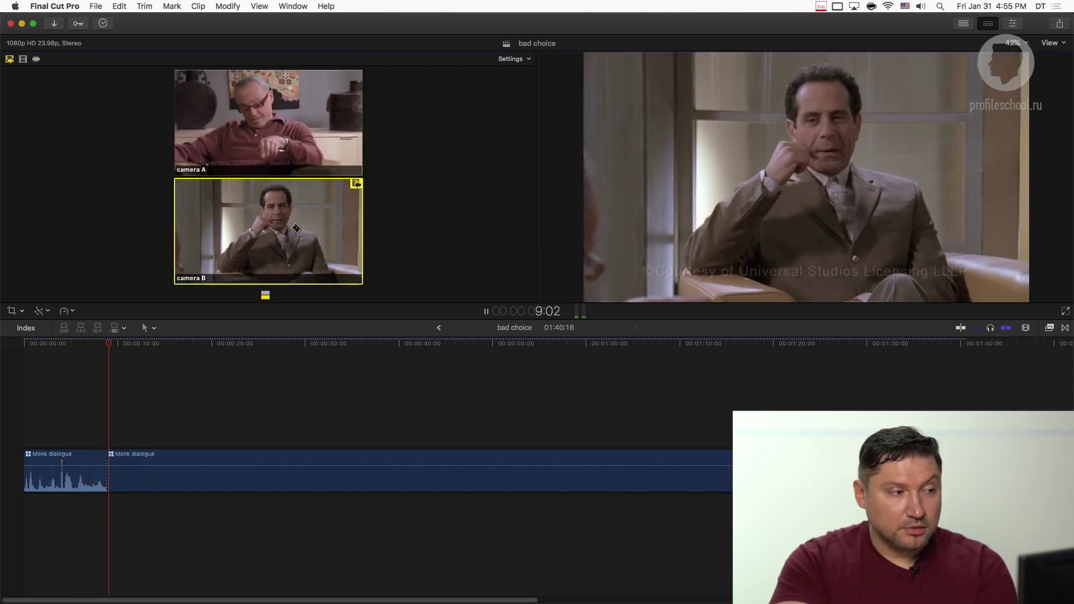
left_click(287, 126)
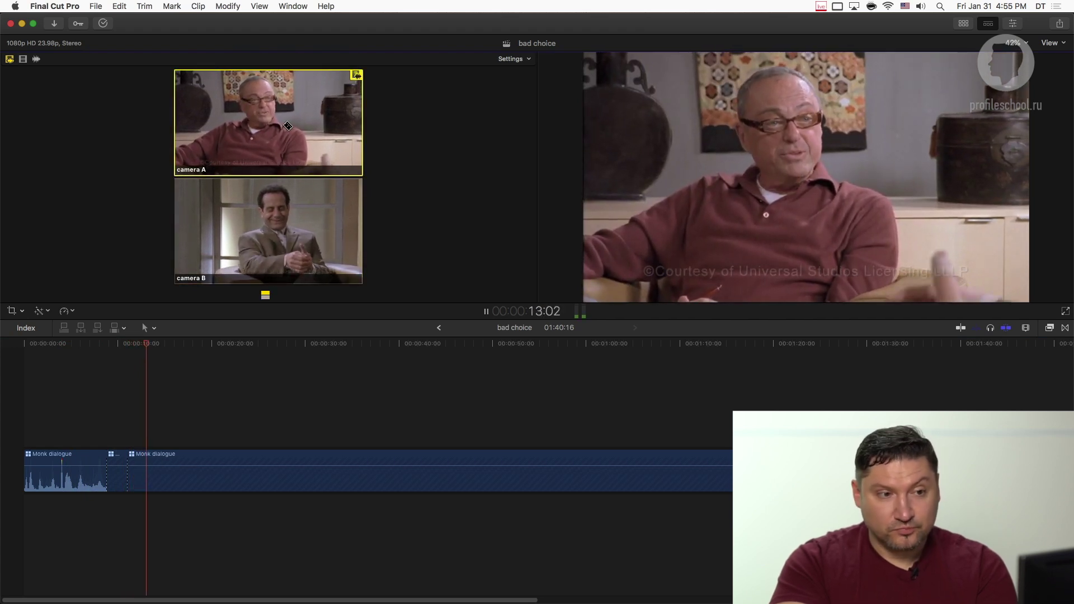
left_click(282, 231)
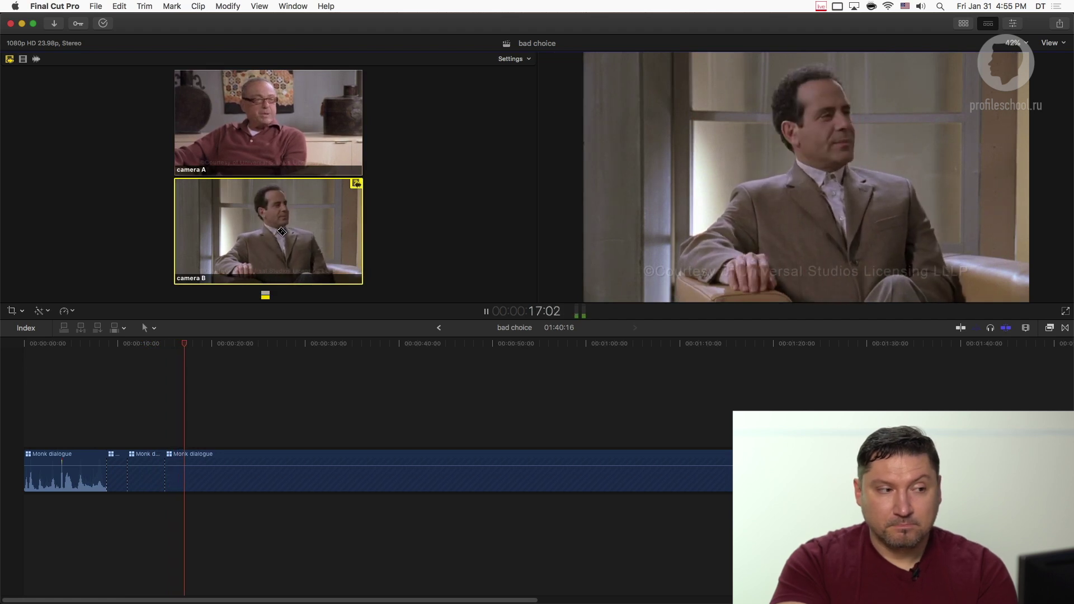
left_click(299, 83)
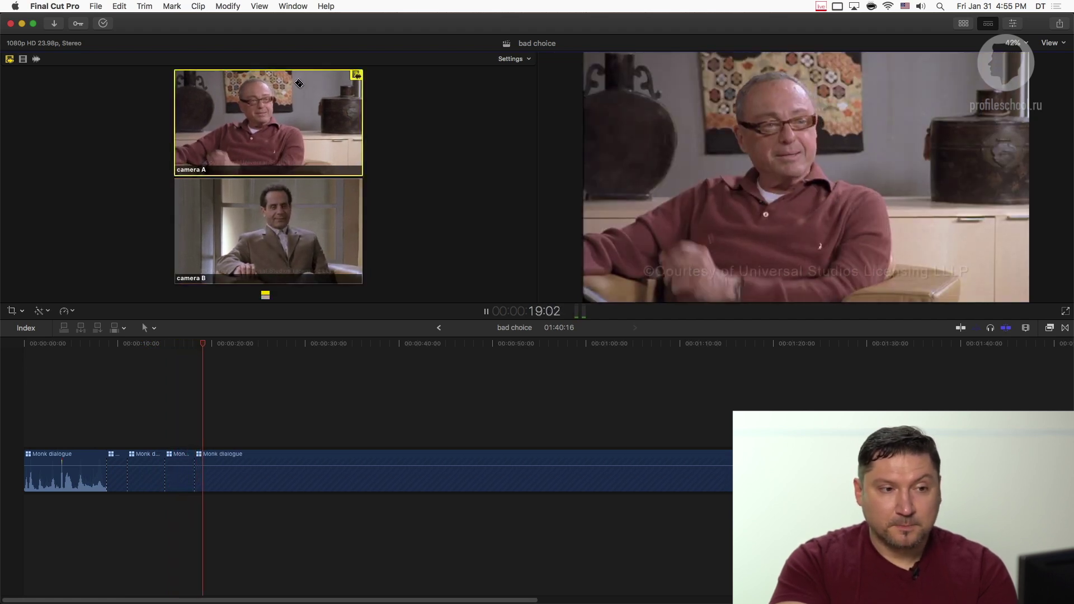
key("space")
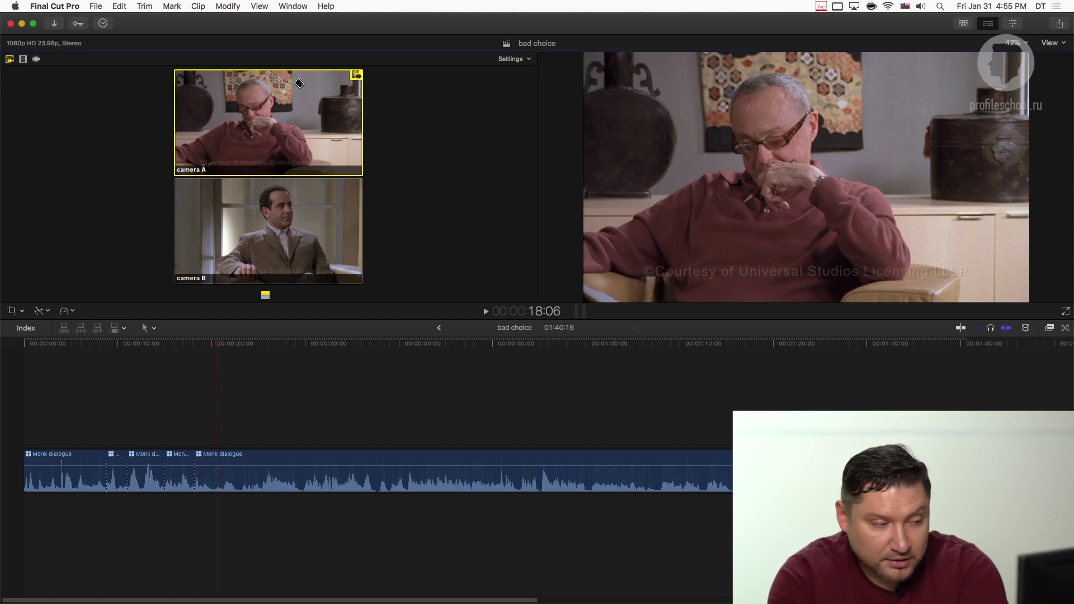
Trim off the opening slate at 4:20 with Option-[, leaving a 01:35:20 timeline, and replay
key("j")
key("j")
key("j")
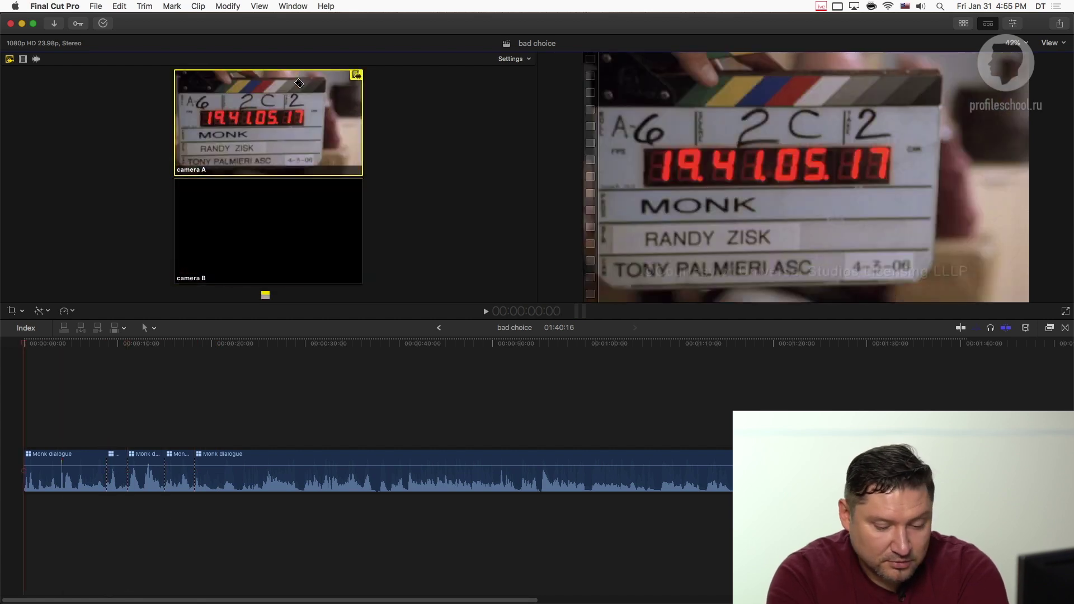
key("space")
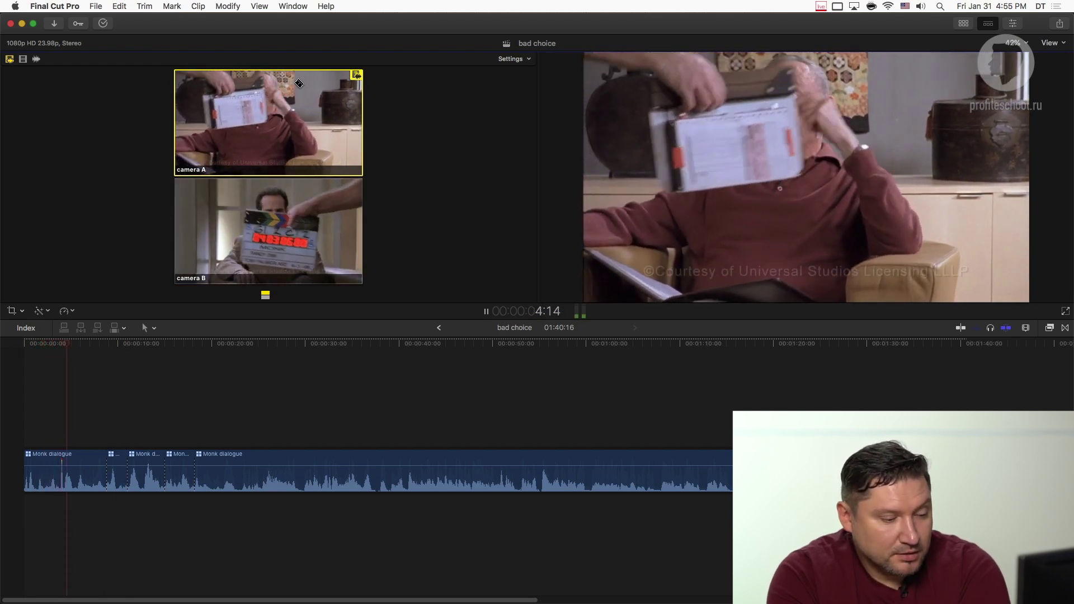
key("space")
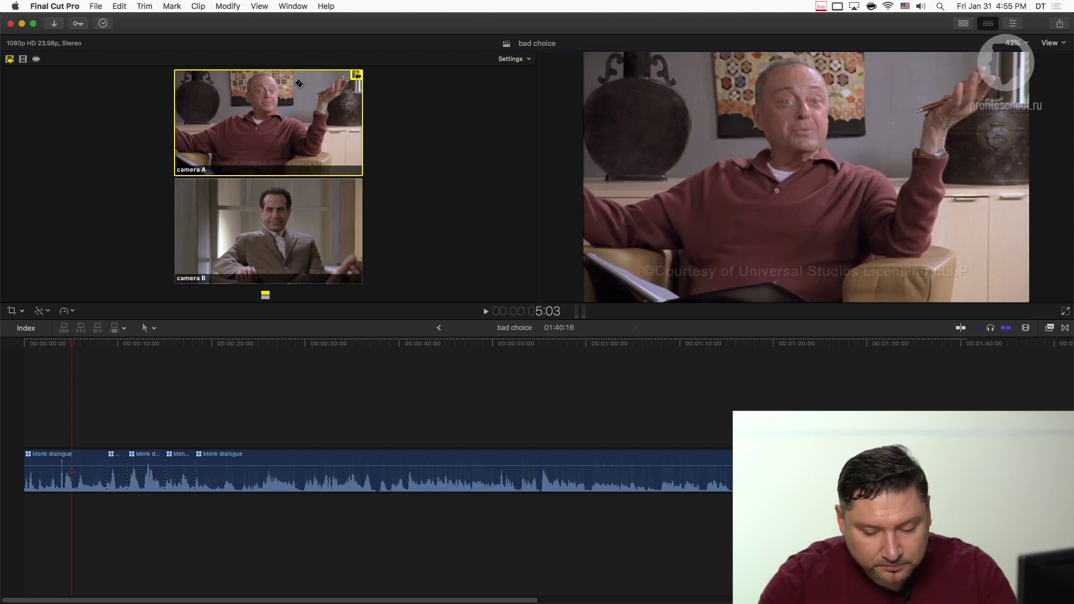
left_click(70, 345)
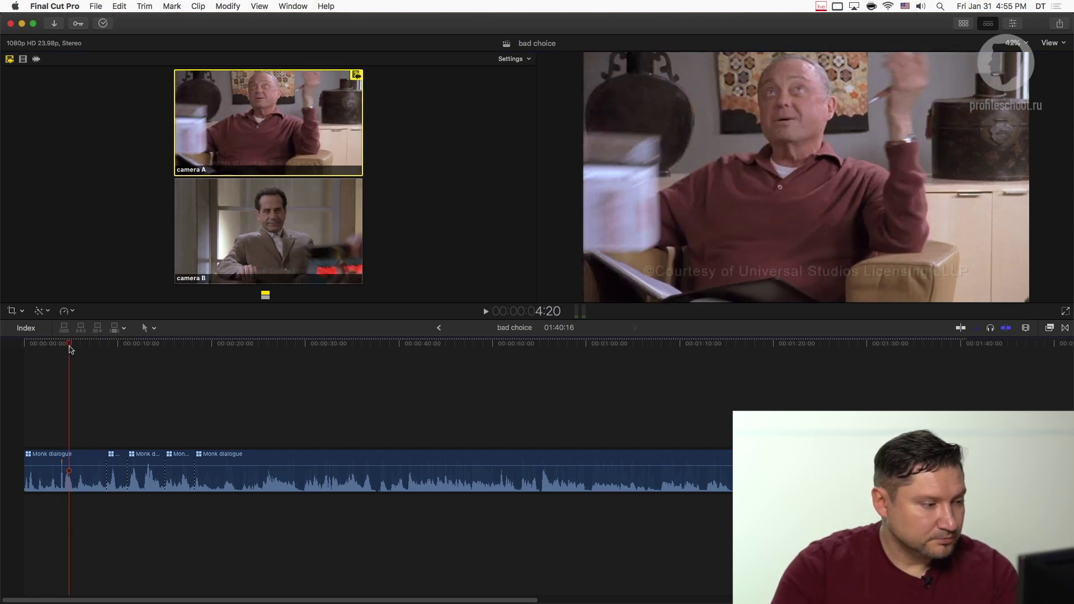
key("alt+bracketleft")
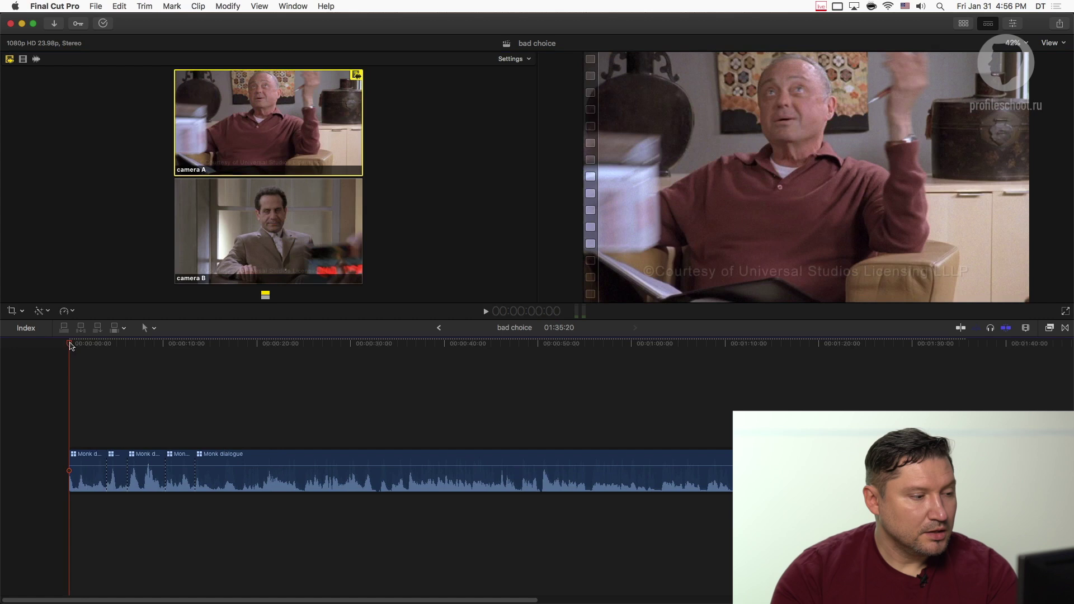
key("space")
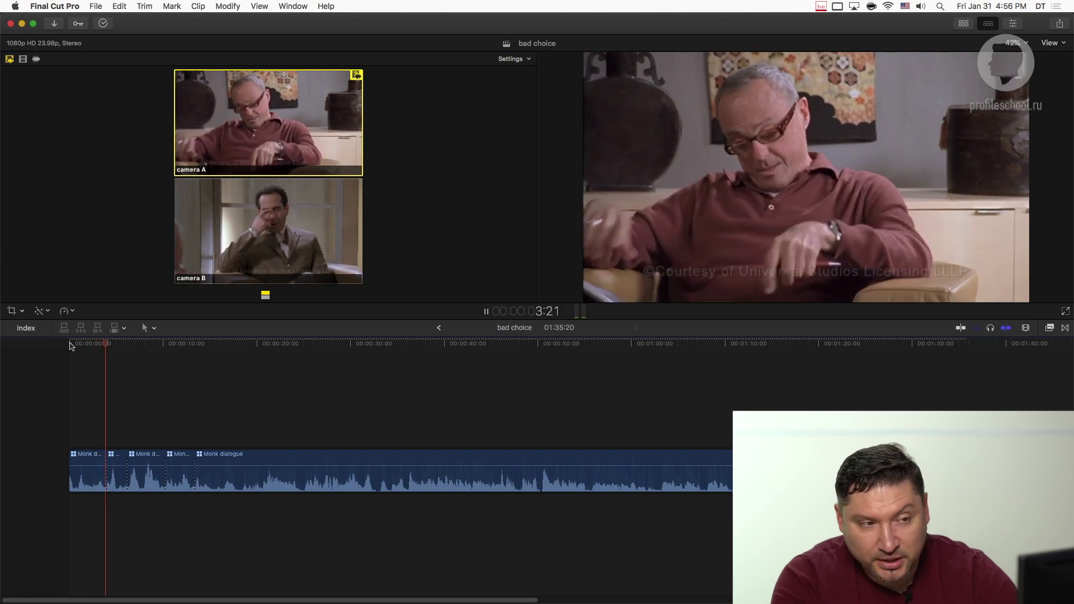
key("2")
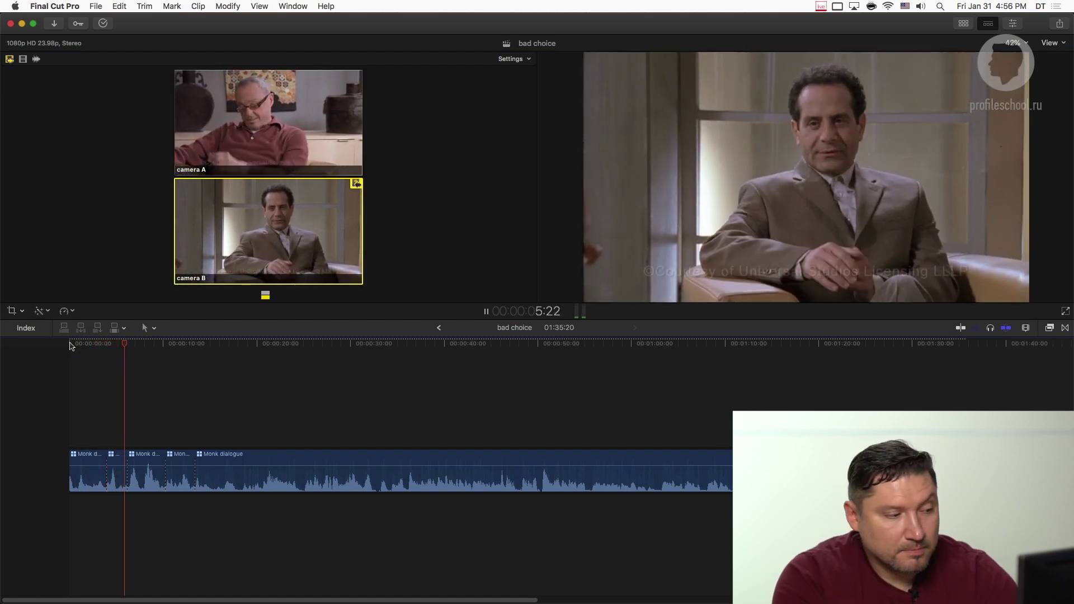
key("1")
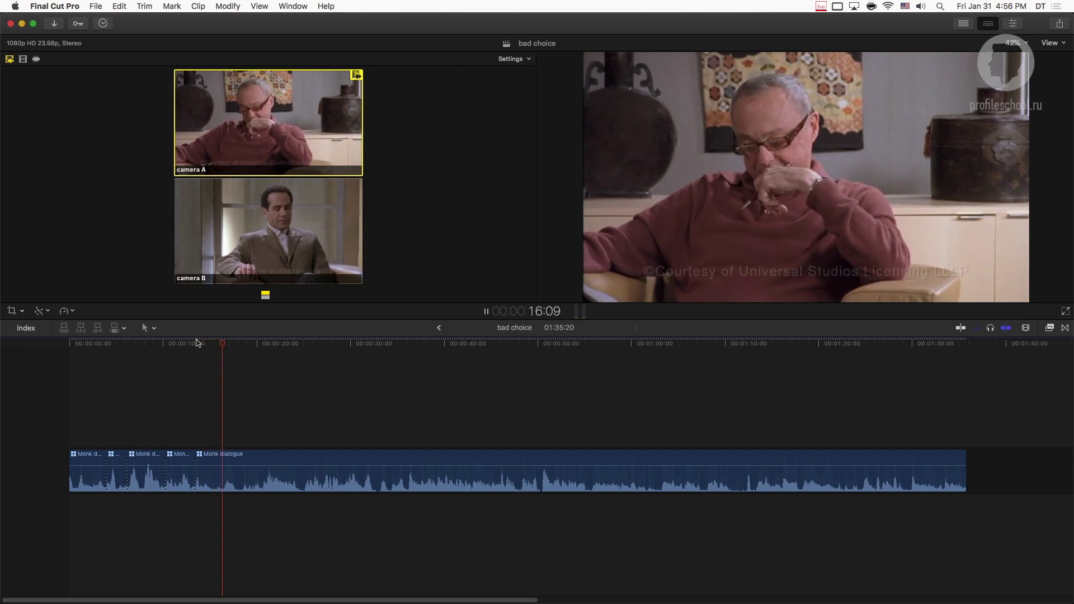
Add three more camera B/camera A cut pairs in the Angle Viewer during playback
left_click(252, 219)
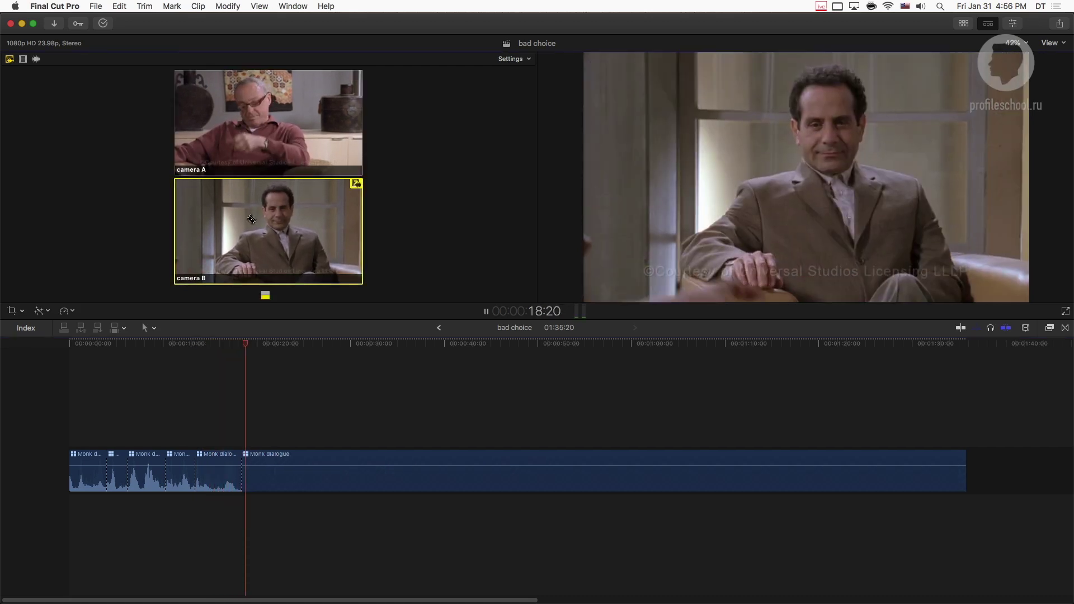
left_click(252, 134)
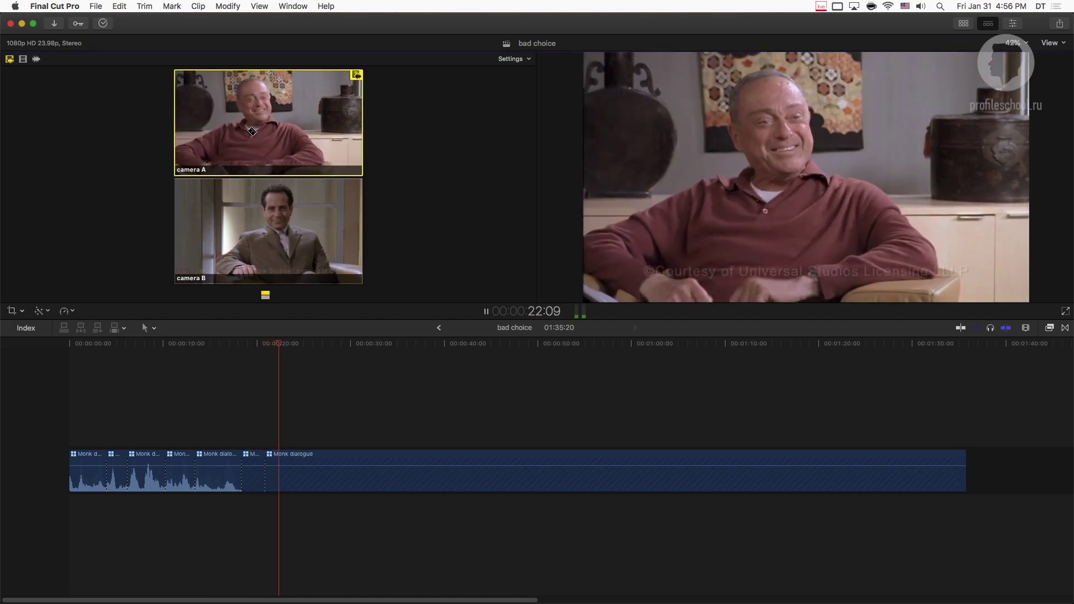
left_click(293, 221)
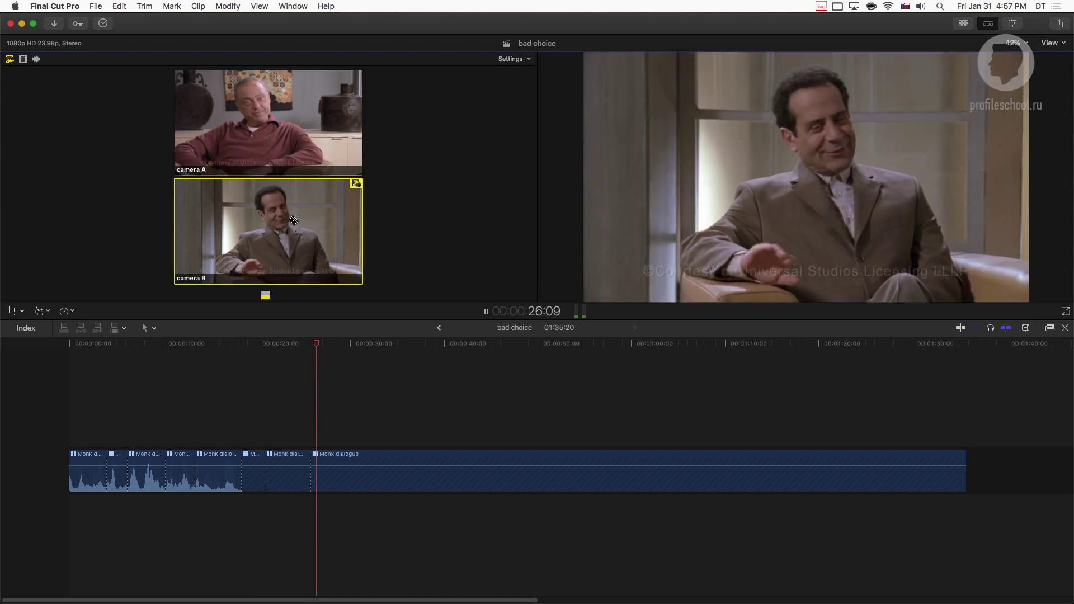
left_click(286, 120)
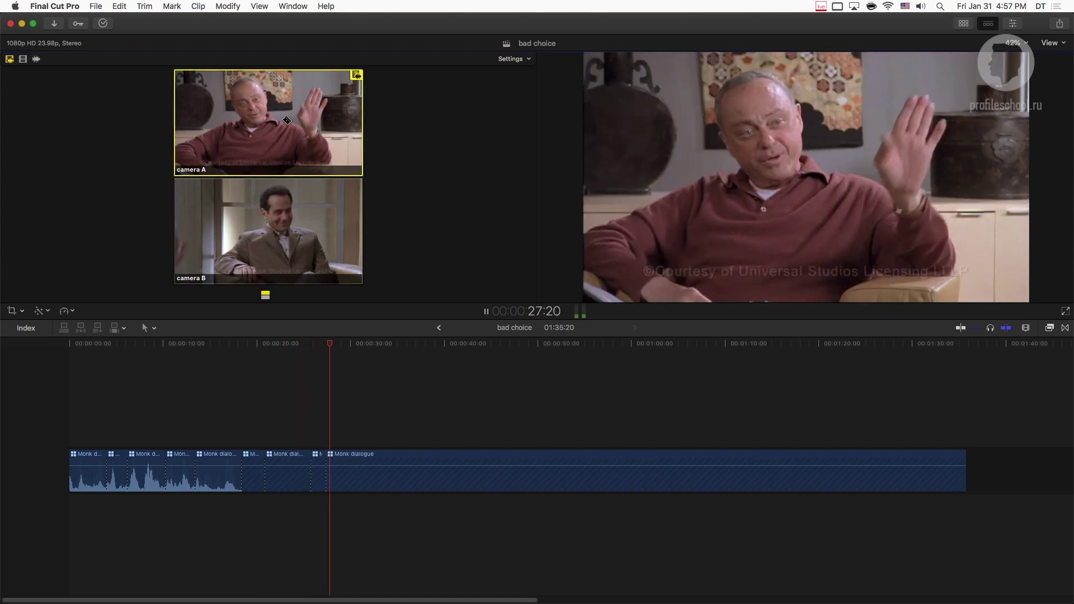
left_click(305, 214)
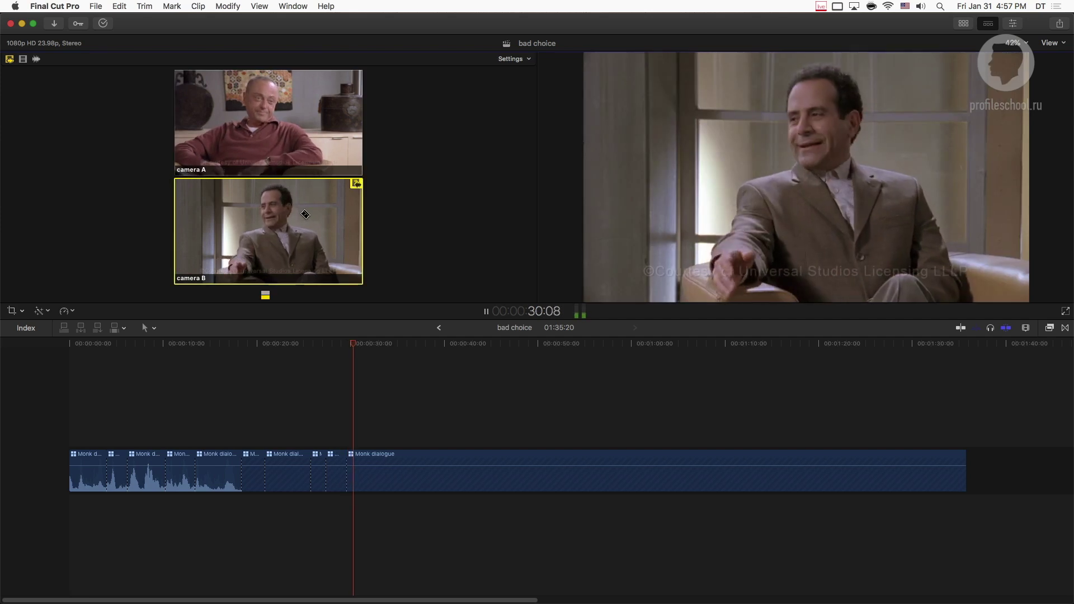
left_click(298, 116)
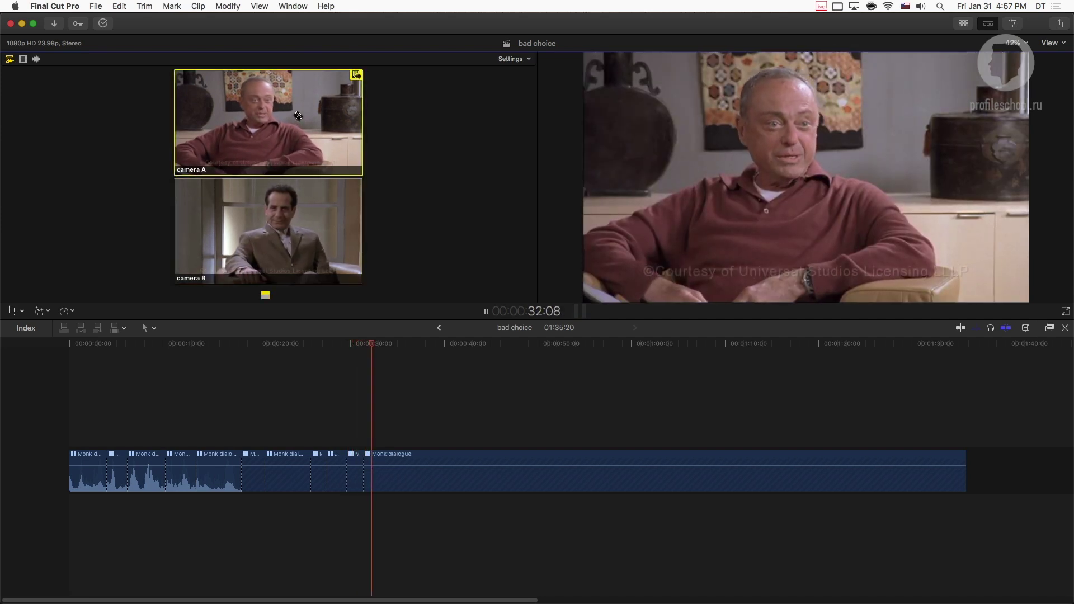
key("space")
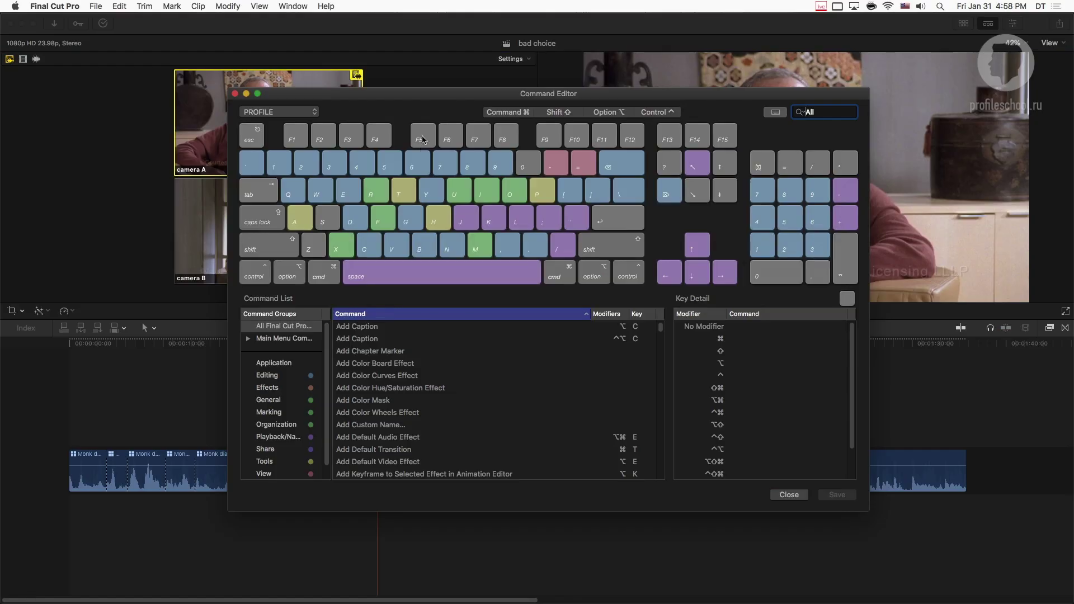
Check the commands on keys 1, 2, 3 and 9, screenshotting Cut and Switch to Viewer Angle 9
left_click_drag(433, 93, 426, 83)
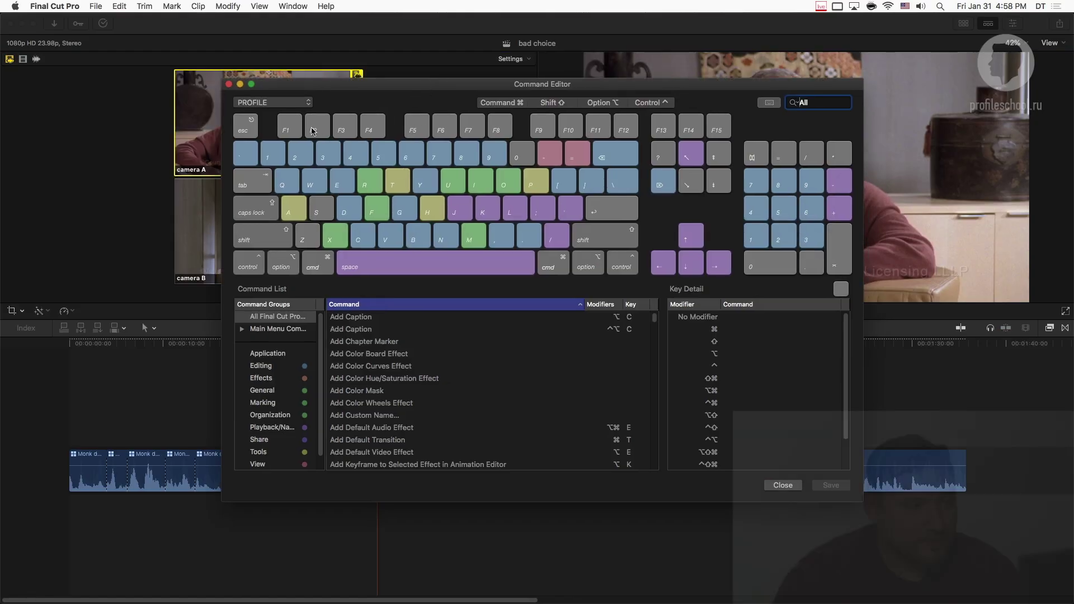
left_click(273, 146)
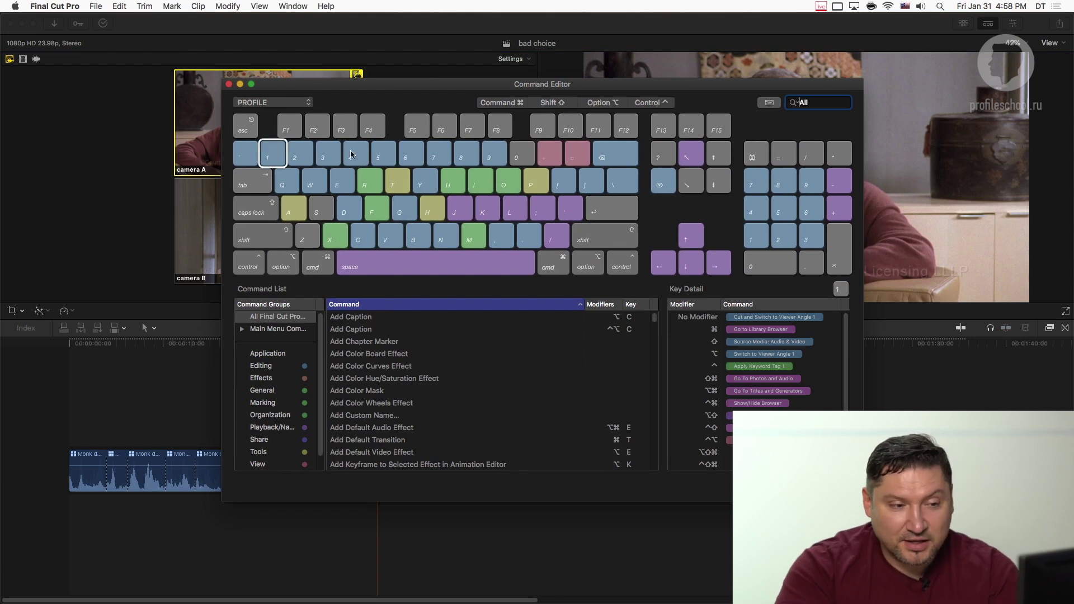
left_click(301, 160)
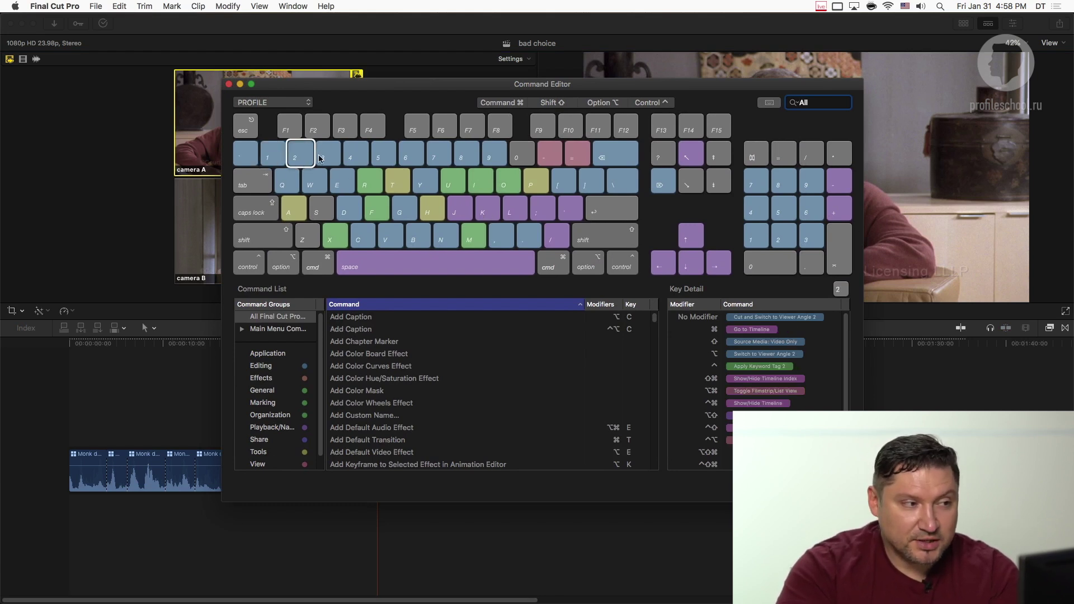
left_click(328, 155)
left_click(502, 156)
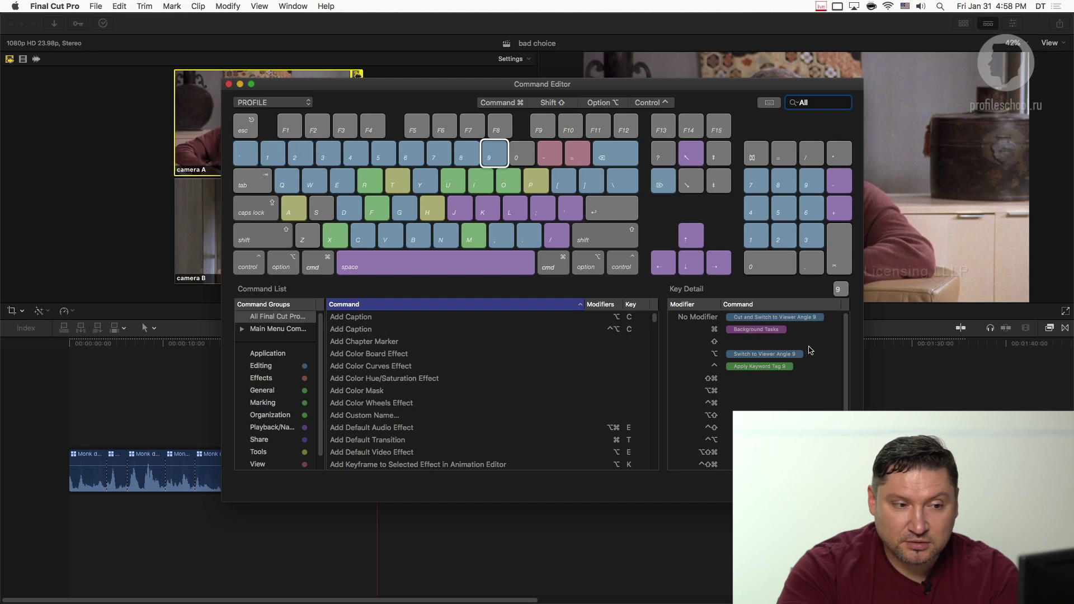
key("super+shift")
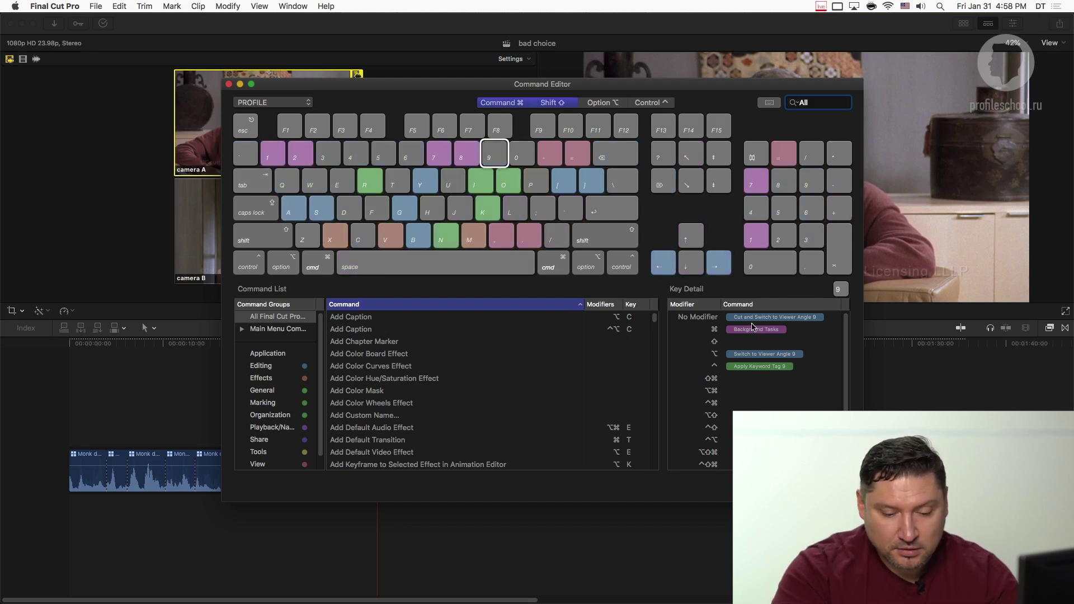
key("super+shift+4")
left_click_drag(723, 310, 830, 324)
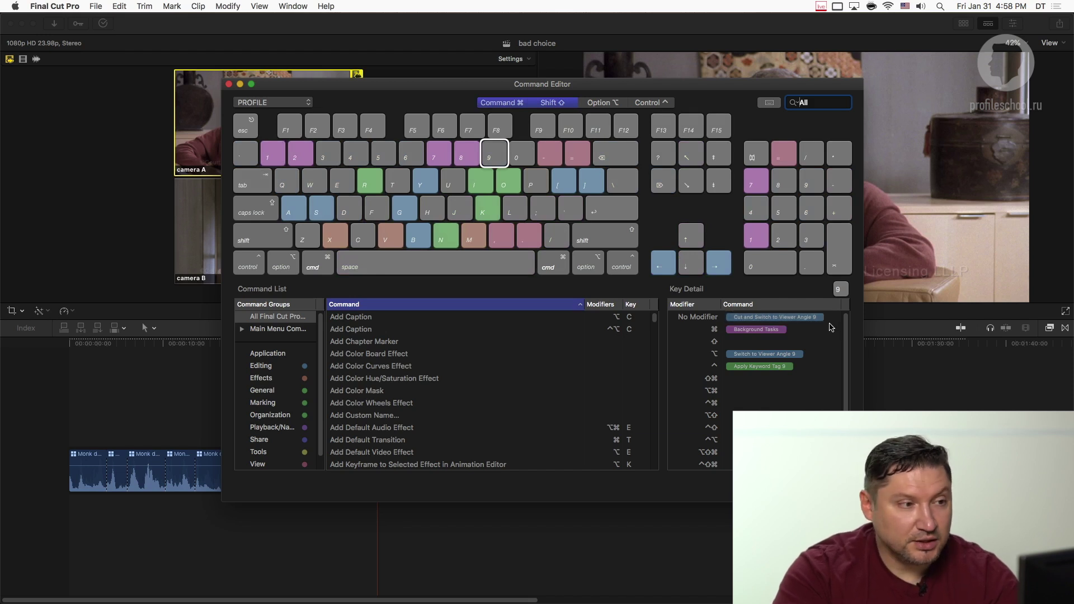
Review the commands assigned to keys 1, 2, 3, 9 and 0 again
left_click(287, 156)
left_click(312, 155)
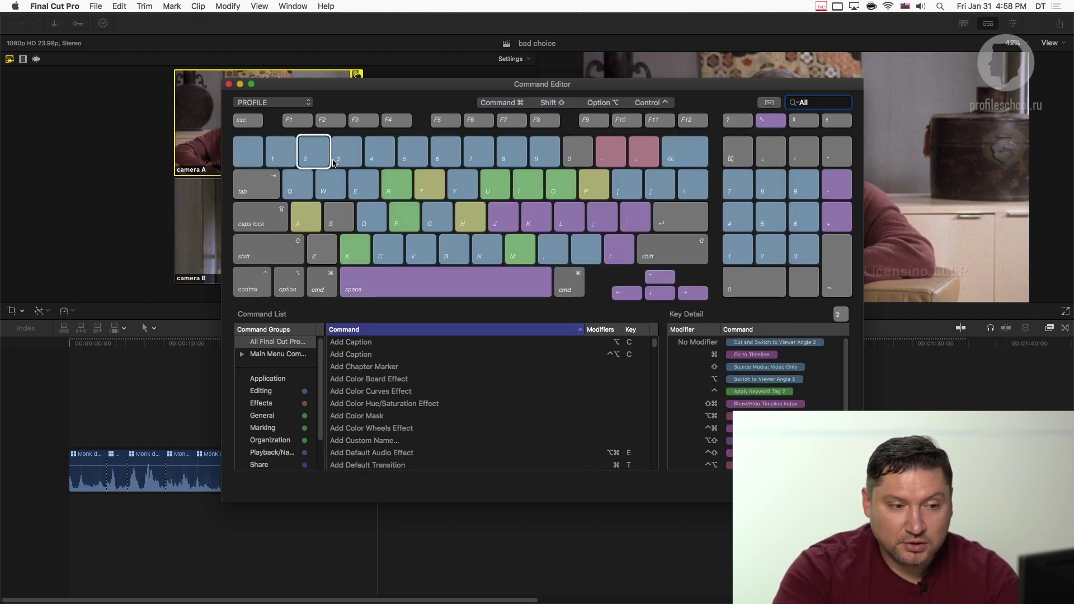
left_click(344, 162)
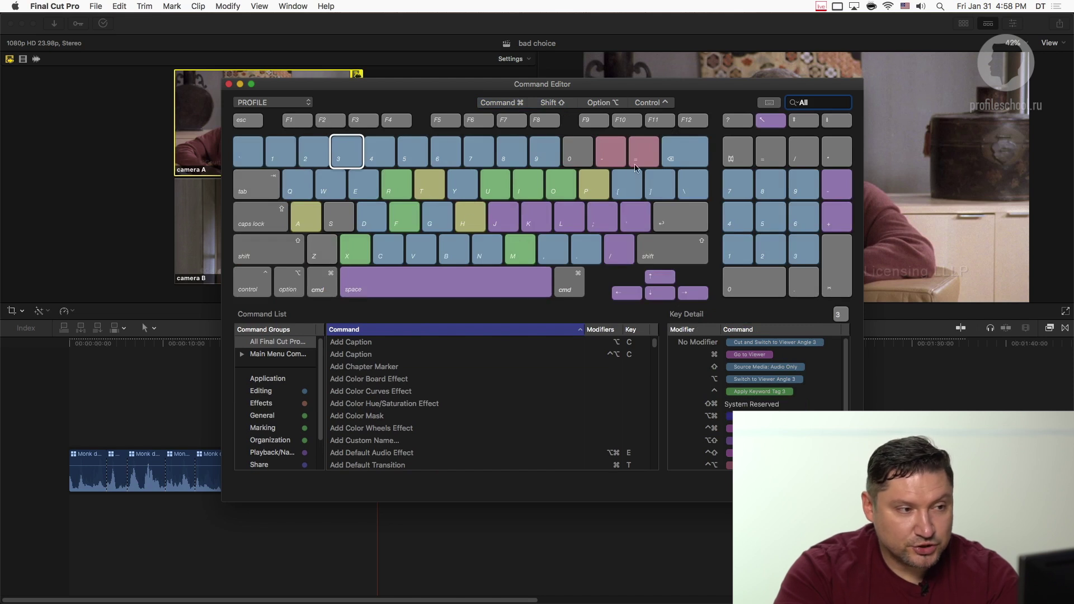
left_click(544, 154)
left_click(577, 154)
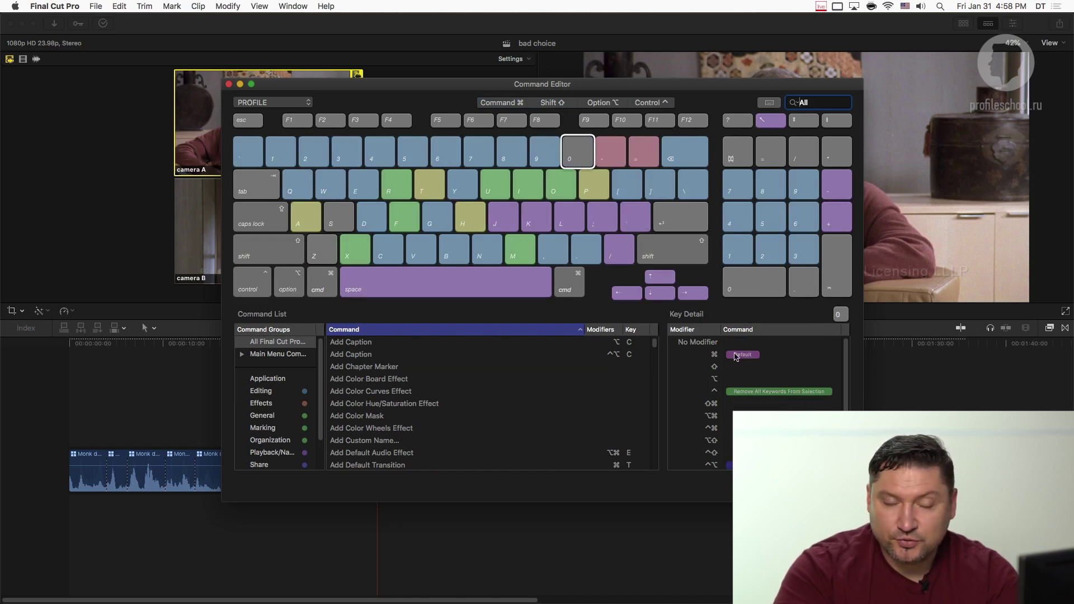
left_click(535, 164)
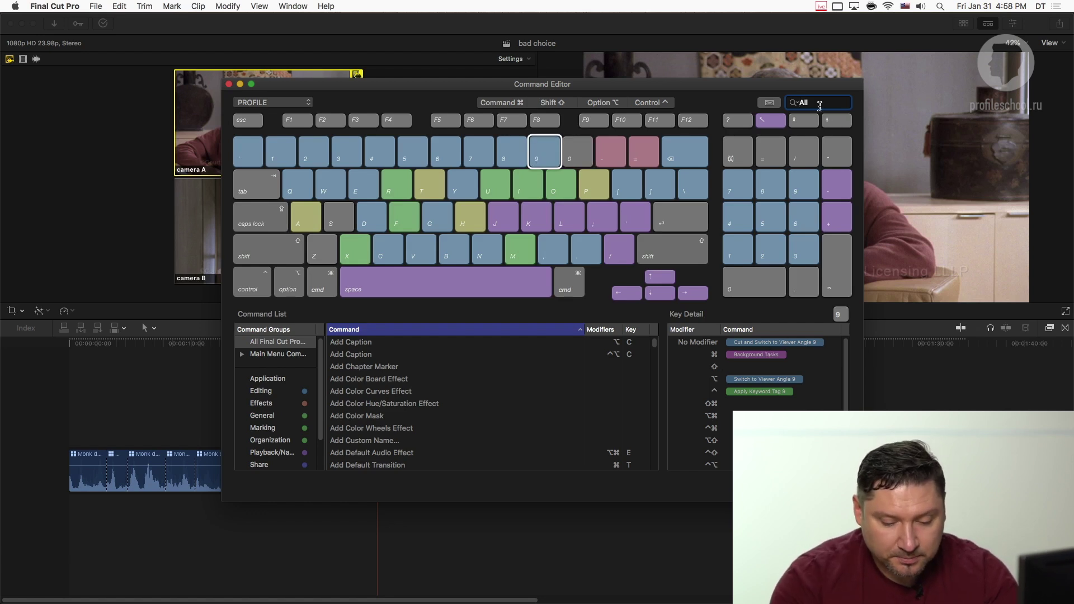
Search commands for 'angle', read the angle 16 entry, close the Command Editor
left_click(820, 105)
type("angle")
scroll(491, 436, "down", 6)
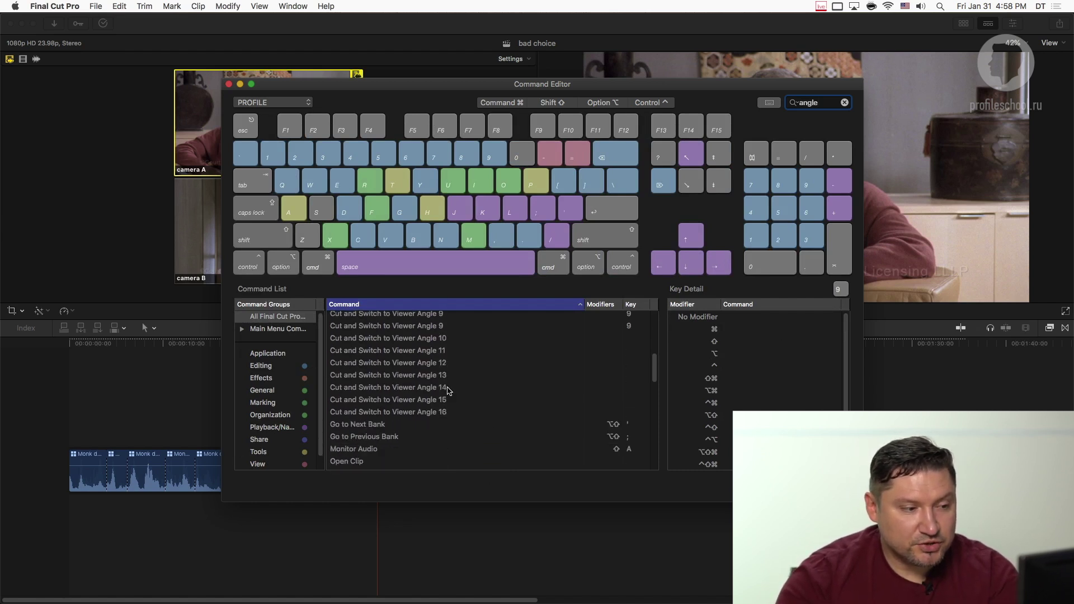
left_click(439, 413)
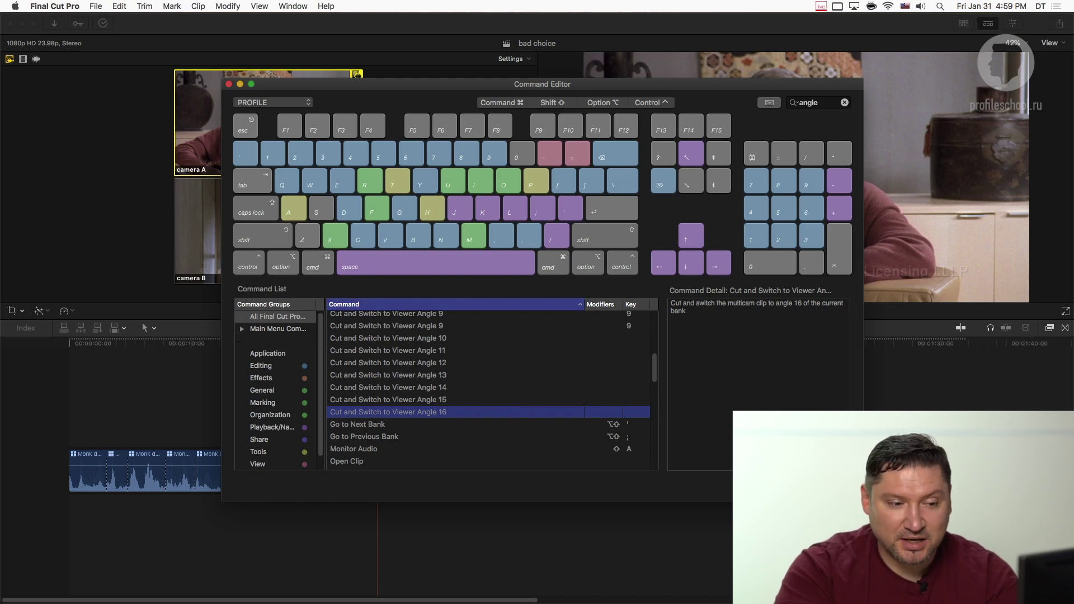
key("super+w")
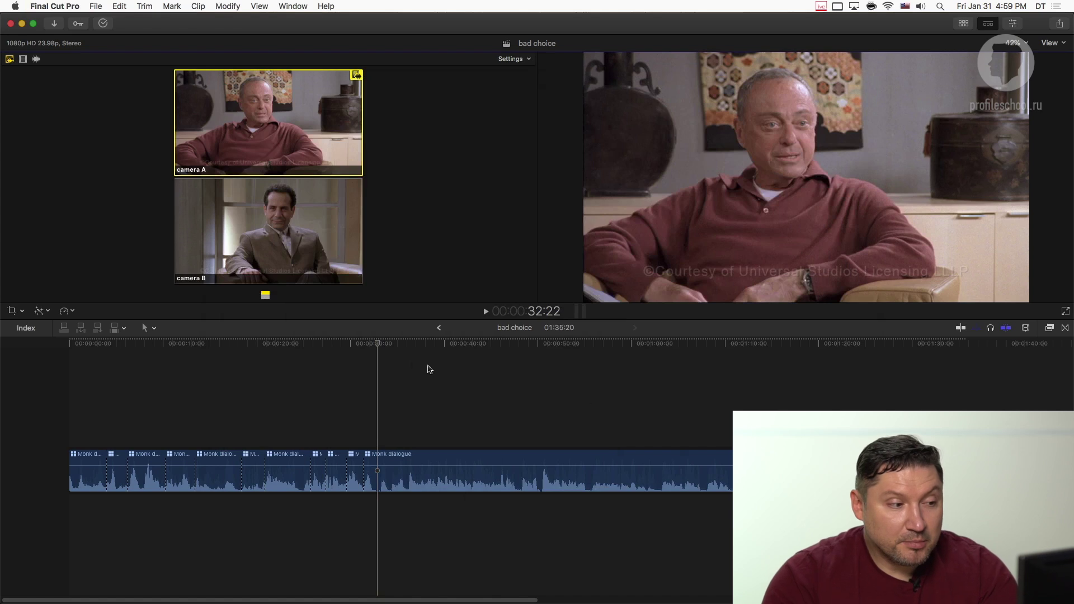
left_click(373, 343)
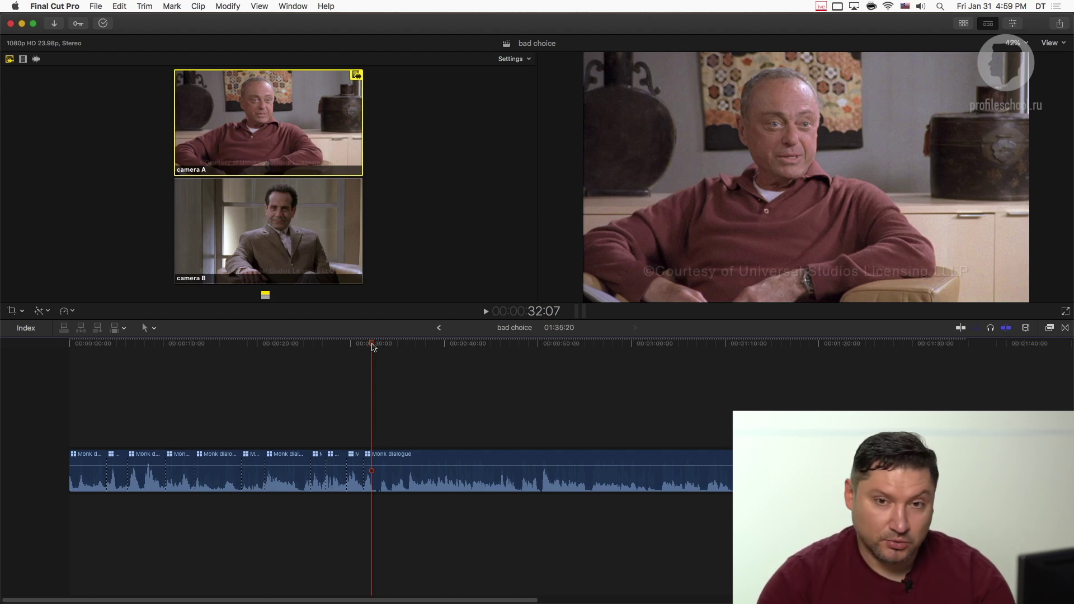
Cut around 35–47 seconds to B, A, B, A, B, A using keys 2 and 1 during playback
left_click_drag(374, 347, 375, 347)
key("space")
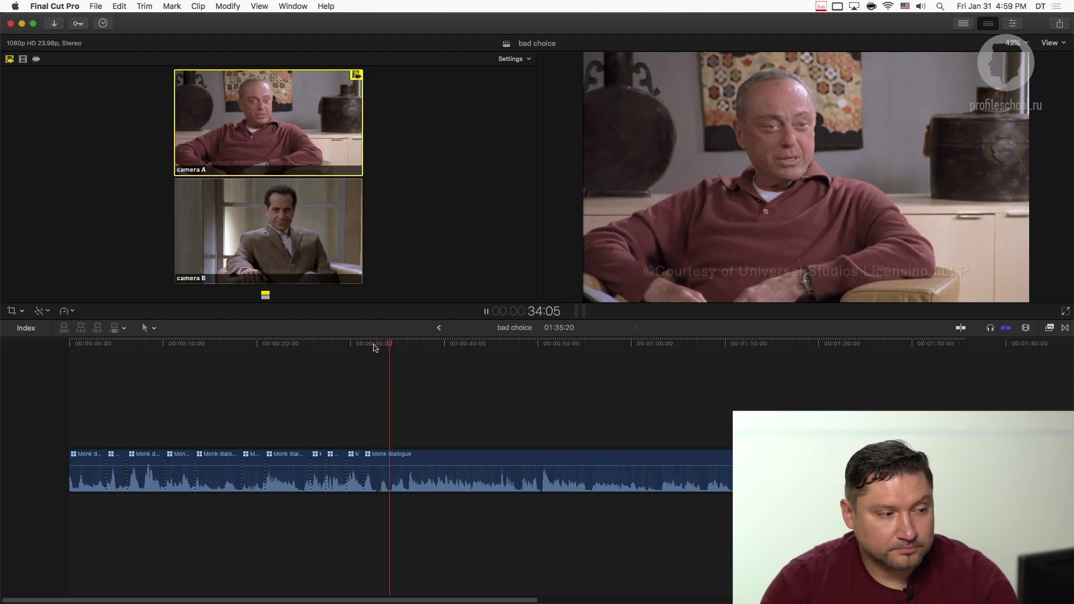
key("2")
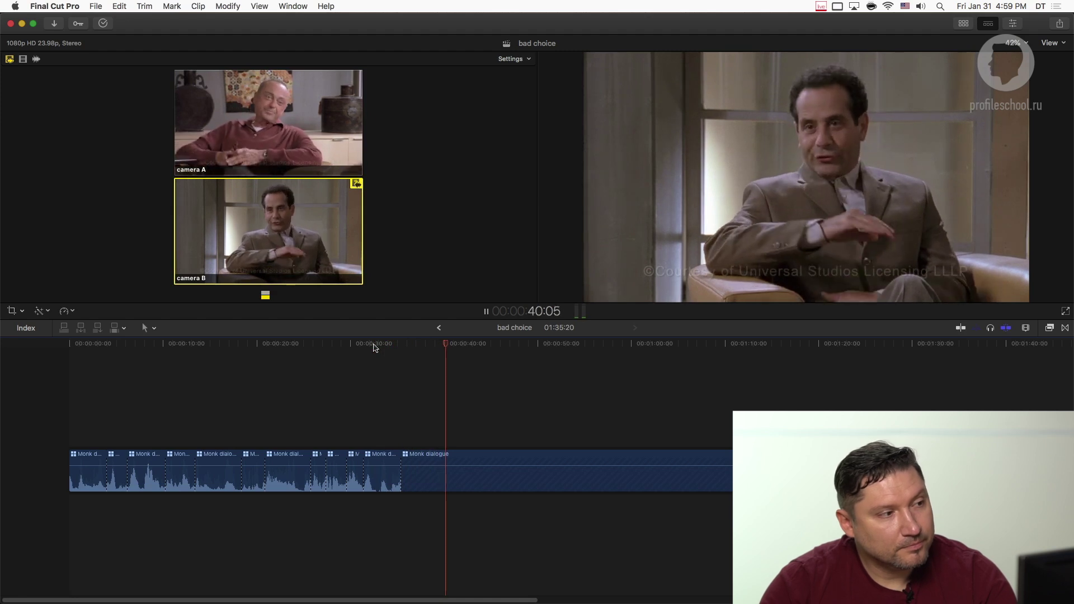
key("1")
key("2")
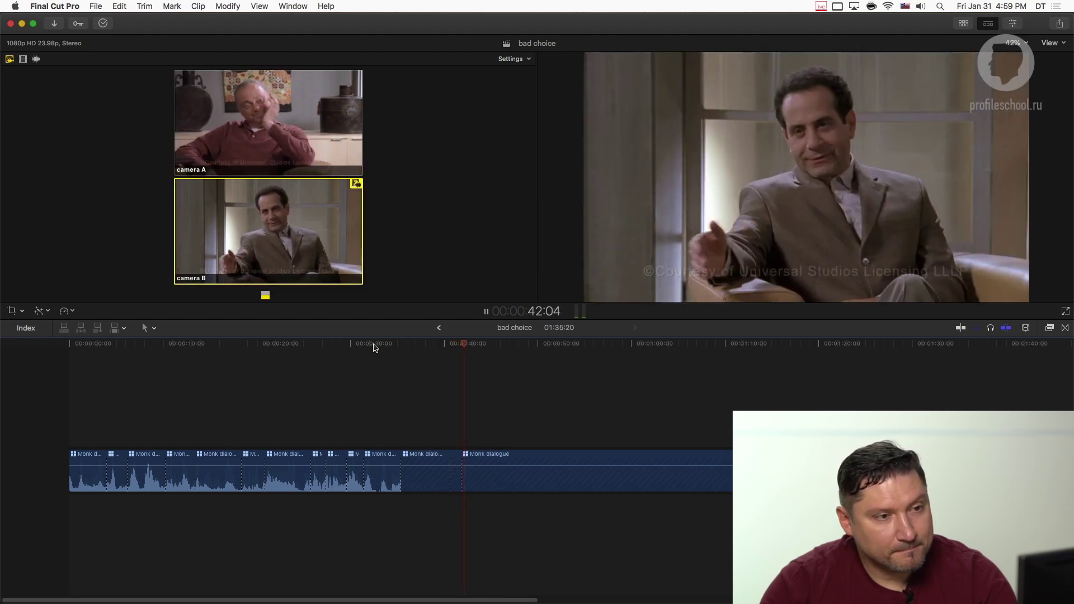
key("1")
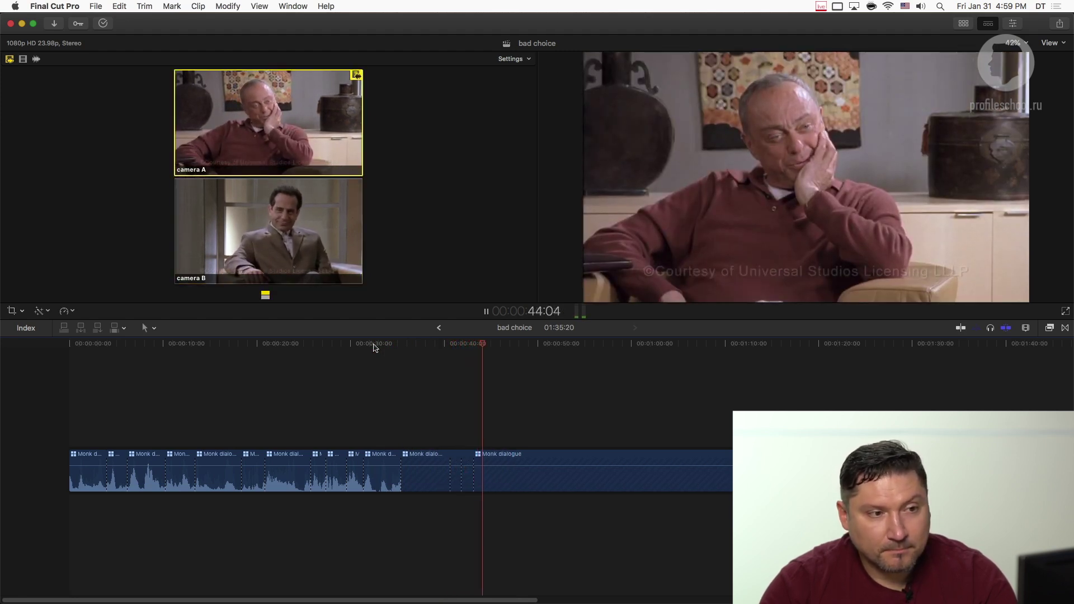
key("2")
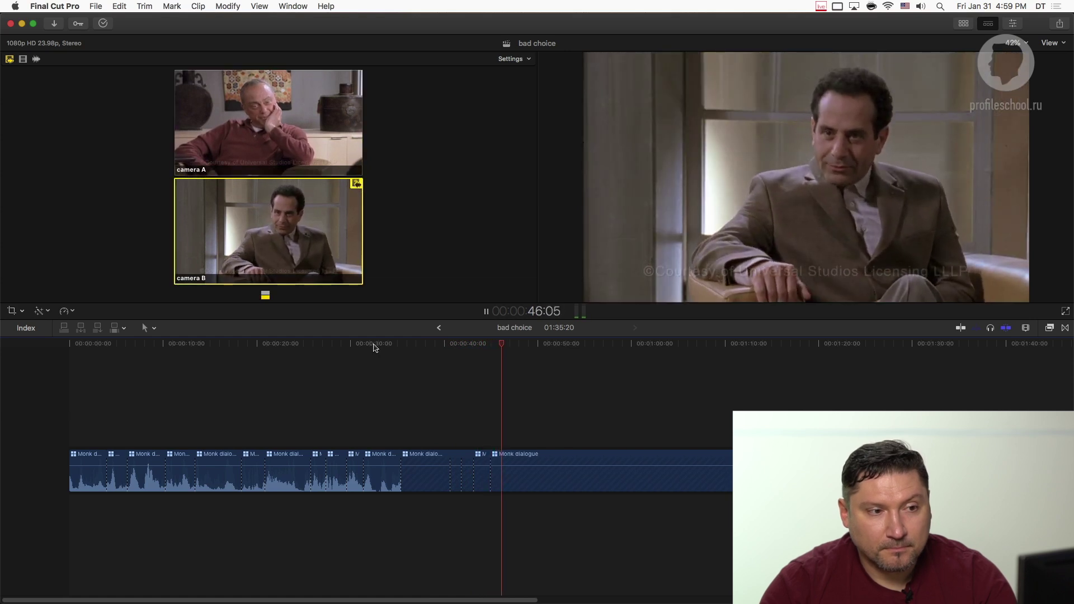
key("1")
key("space")
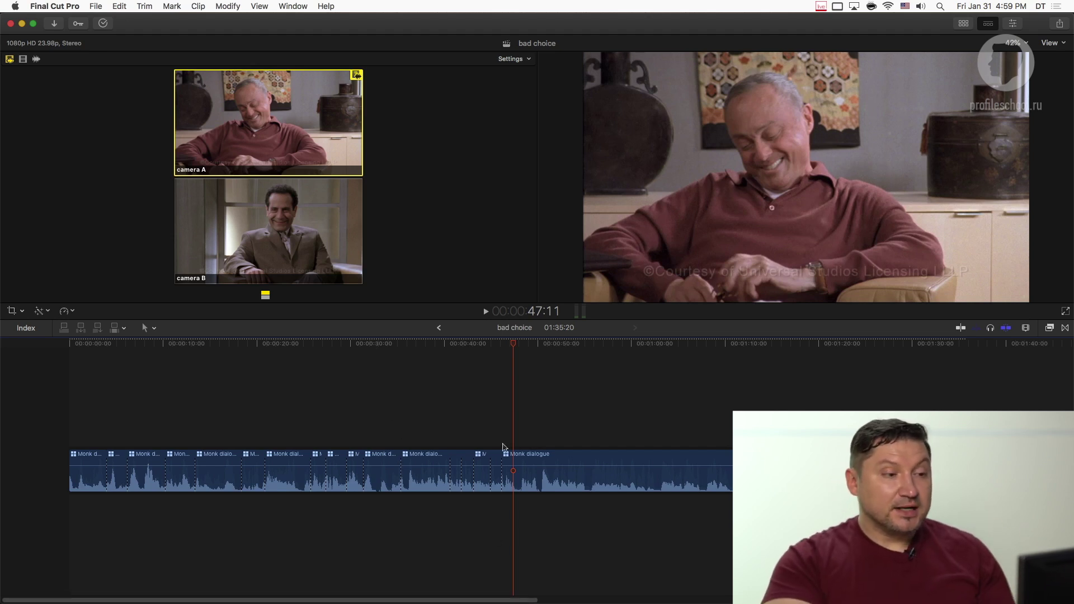
left_click(453, 346)
Play the timeline, preview filmstrip clip display, then return clips to waveform-only view
key("l")
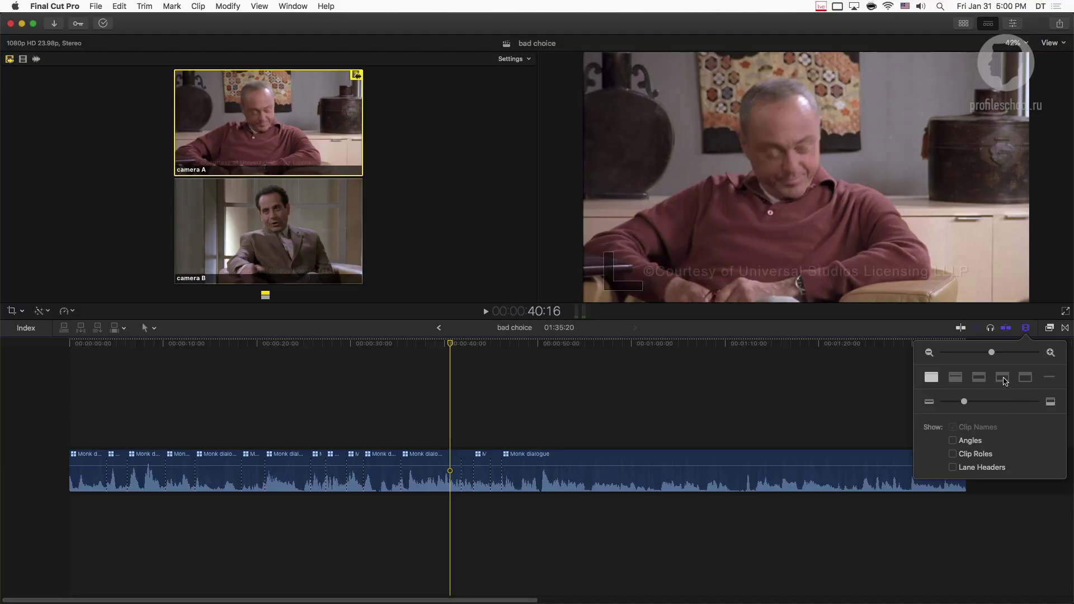
left_click(1003, 379)
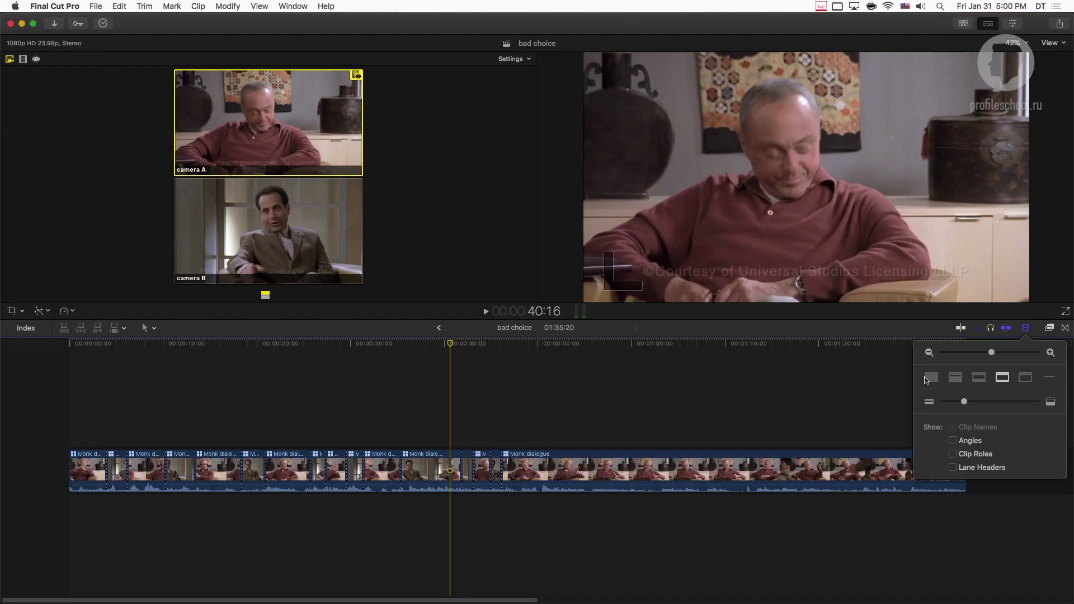
left_click(931, 376)
left_click(735, 372)
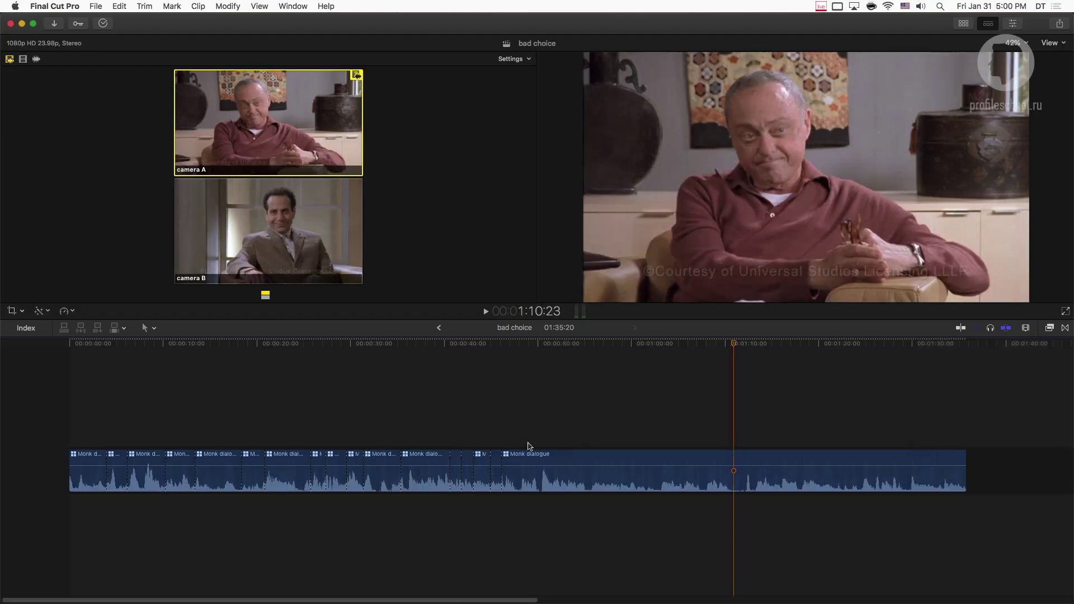
Enlarge the timeline clip height for bigger waveforms, then scrub the playhead back to 27 seconds
left_click(1024, 329)
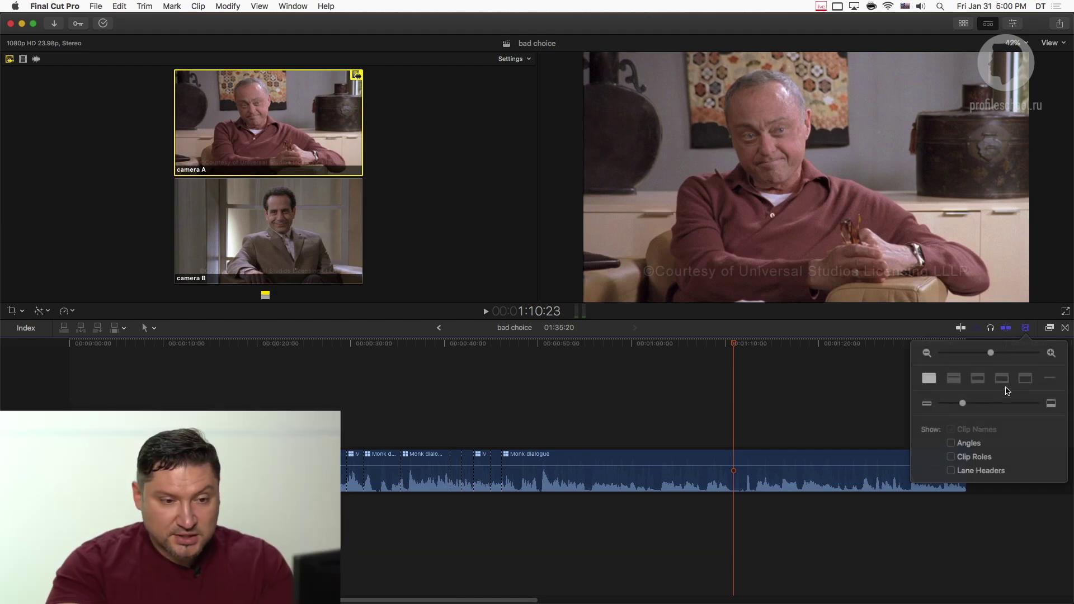
left_click_drag(964, 402, 978, 403)
left_click(838, 400)
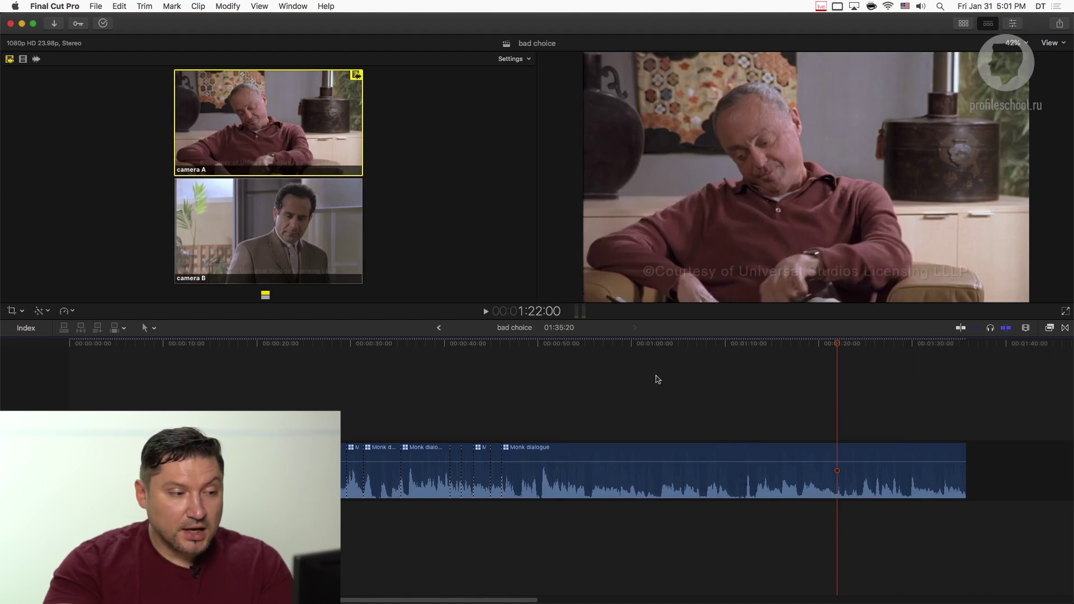
left_click(533, 346)
left_click_drag(534, 346, 326, 346)
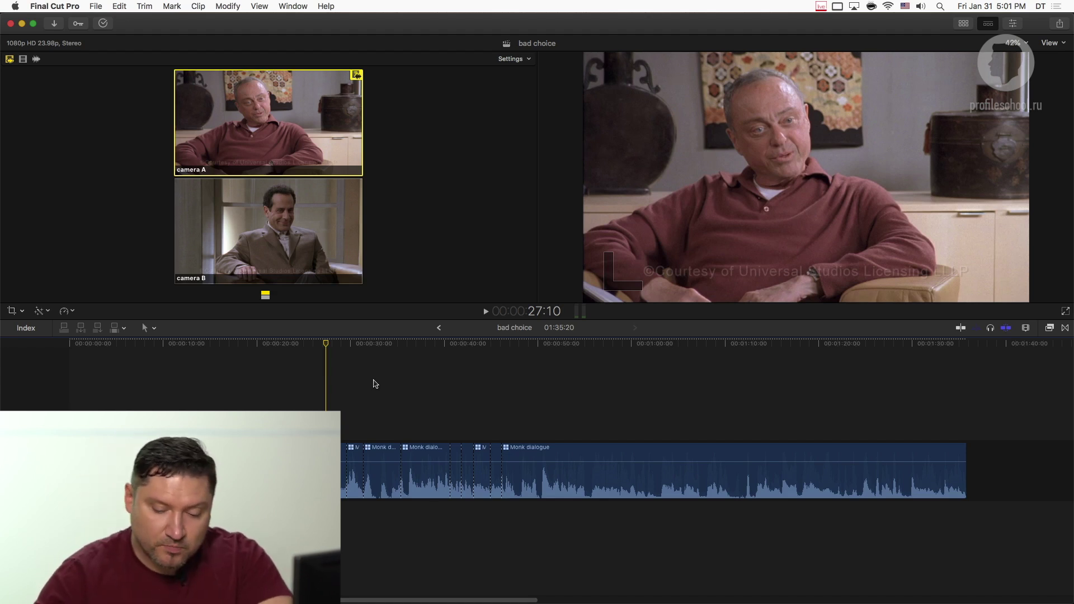
key("super+equal")
left_click_drag(327, 343, 425, 347)
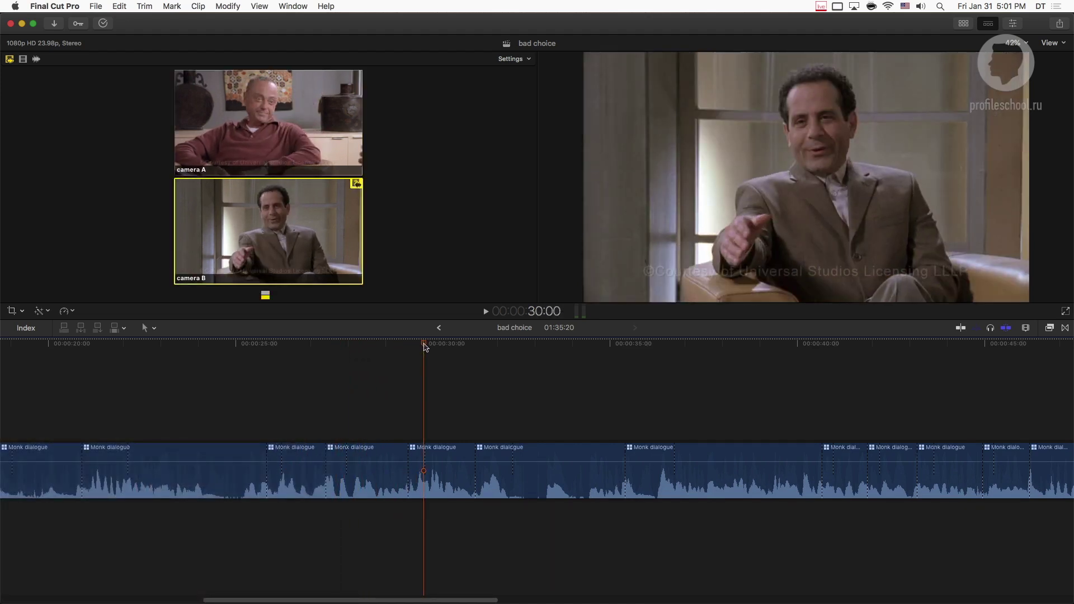
left_click_drag(426, 344, 355, 344)
key("super+equal")
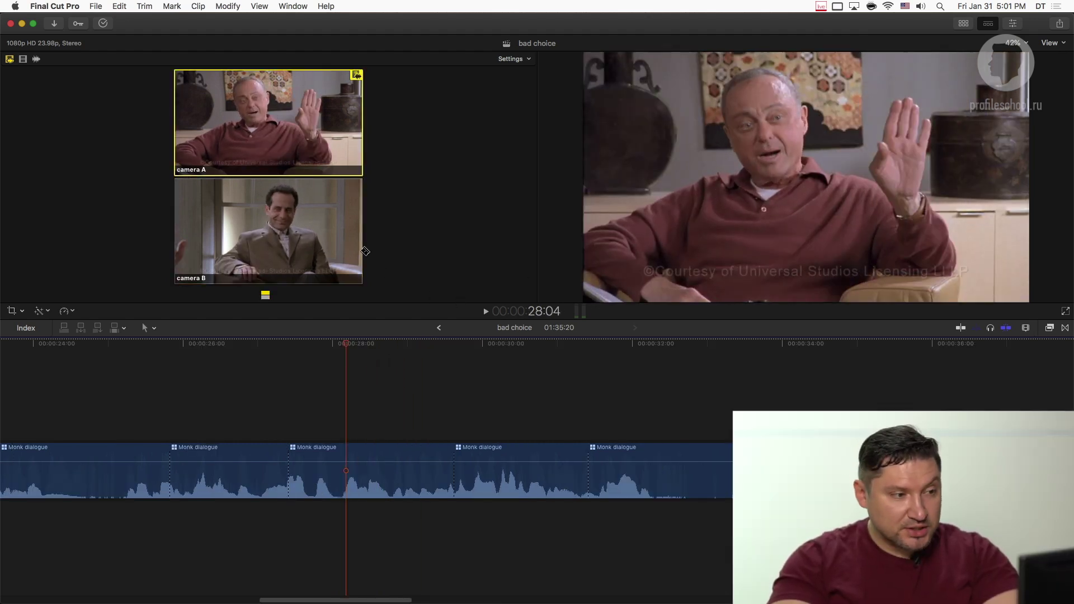
left_click(263, 228)
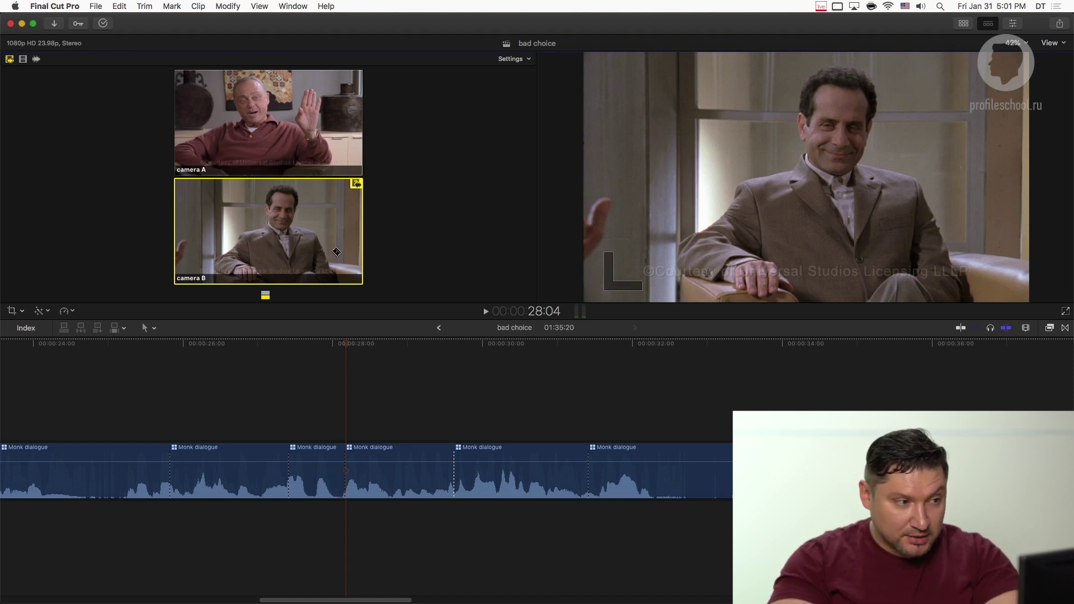
key("s")
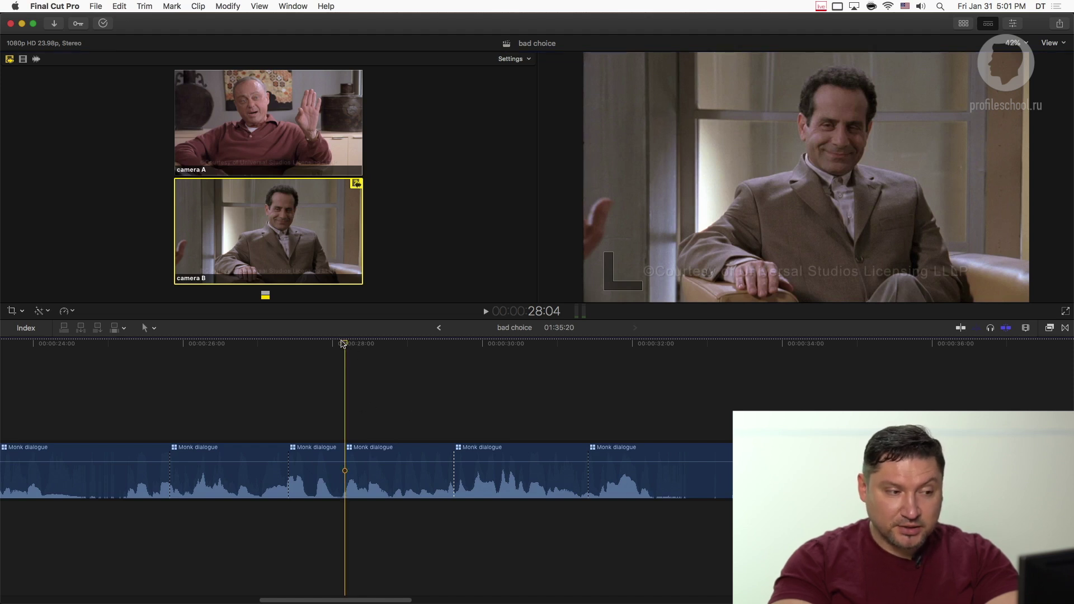
key("space")
left_click_drag(343, 343, 330, 353)
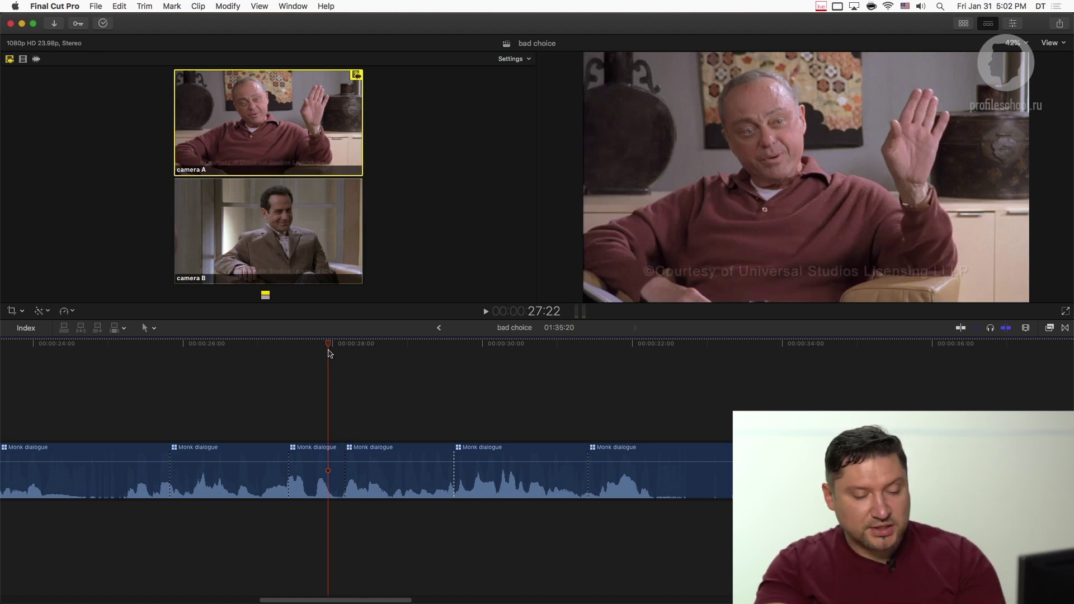
key("super+z")
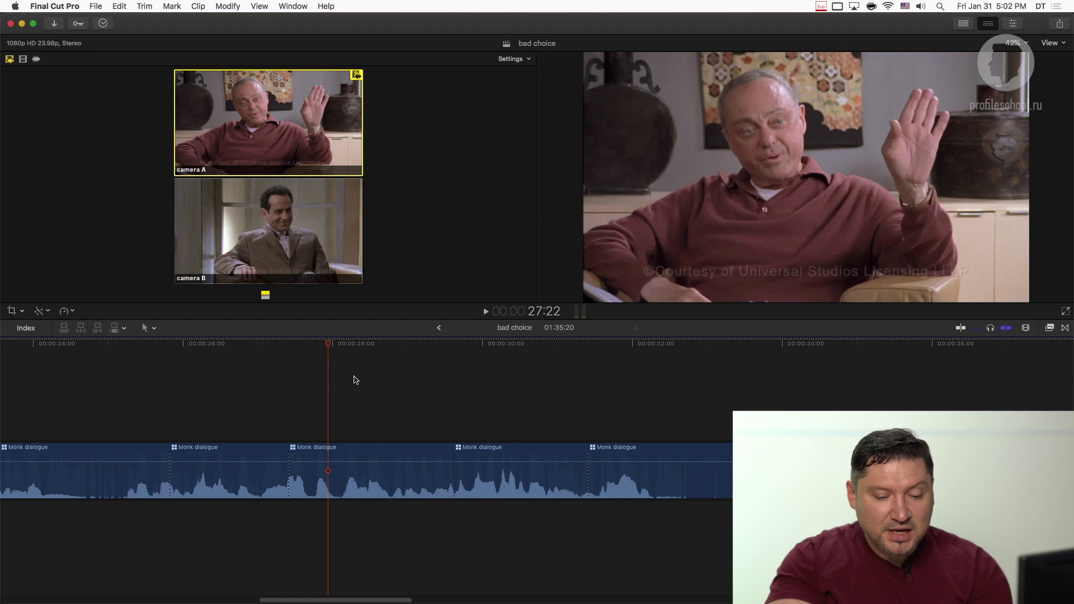
left_click_drag(355, 430, 392, 495)
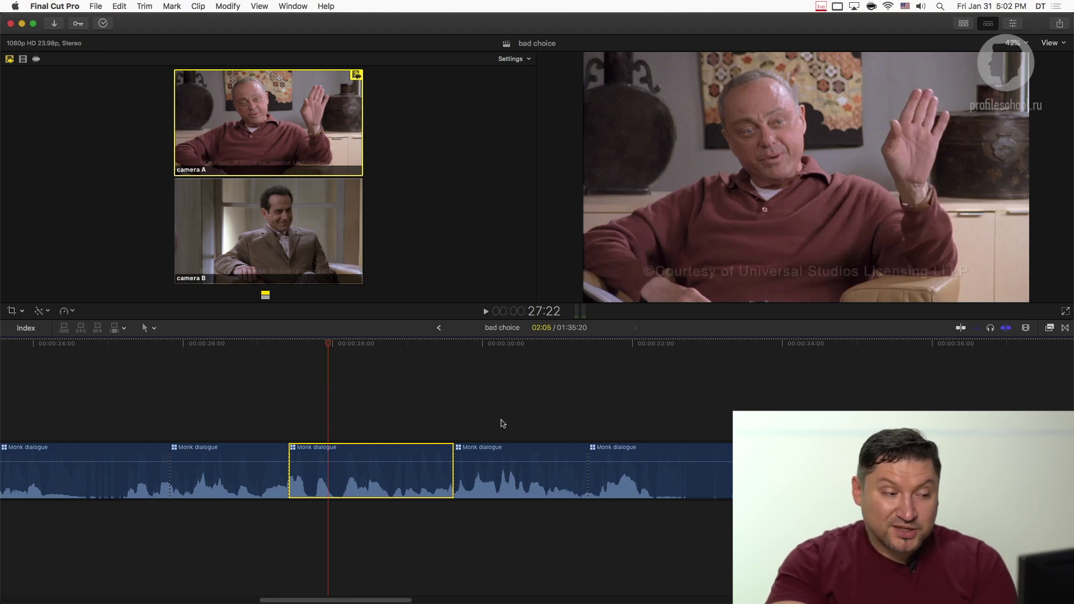
Set the selected clip's Active Video Angle to camera B
right_click(377, 456)
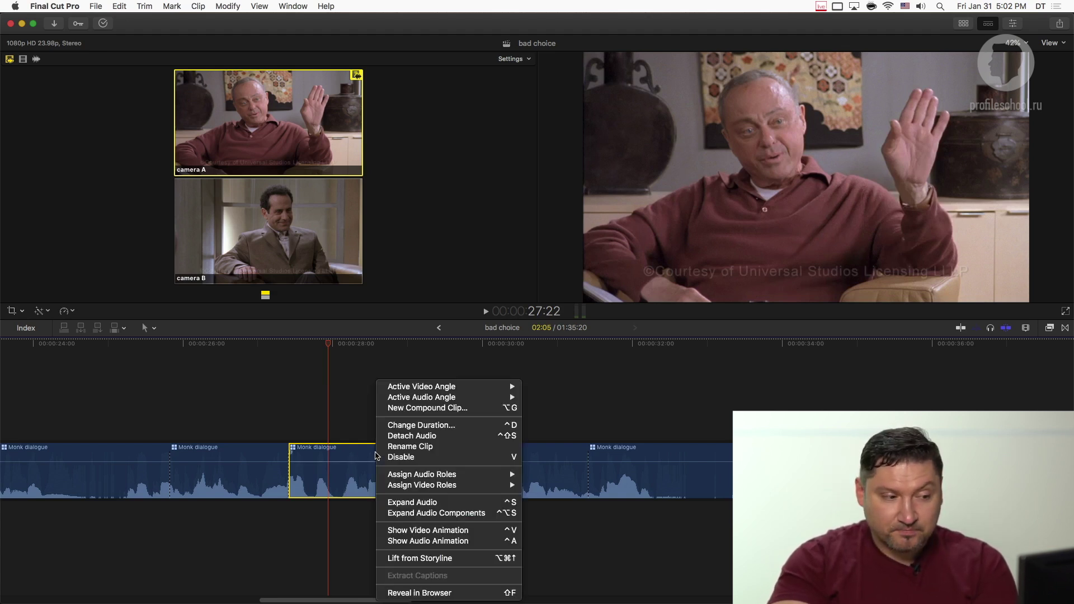
mouse_move(450, 391)
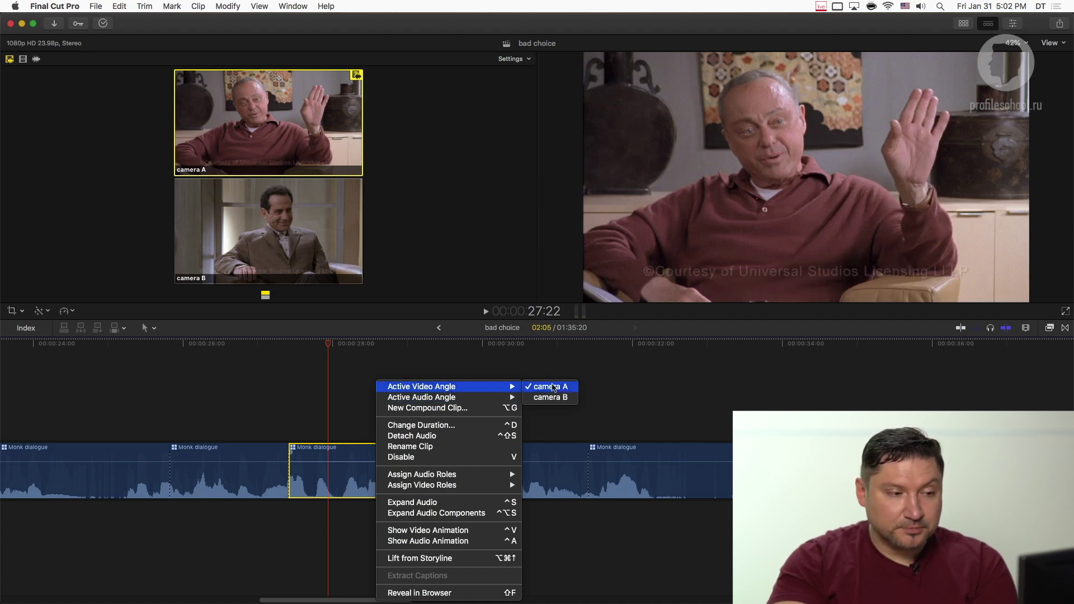
left_click(553, 397)
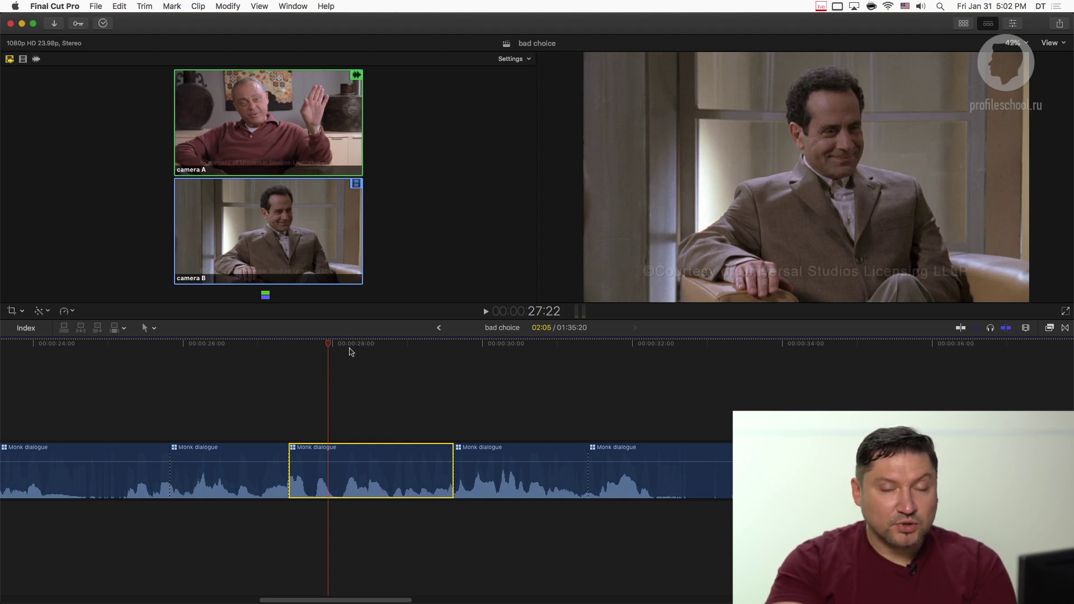
Screenshot the camera angles and move the playhead back to about 26 seconds, then 28:02
right_click(368, 449)
mouse_move(427, 391)
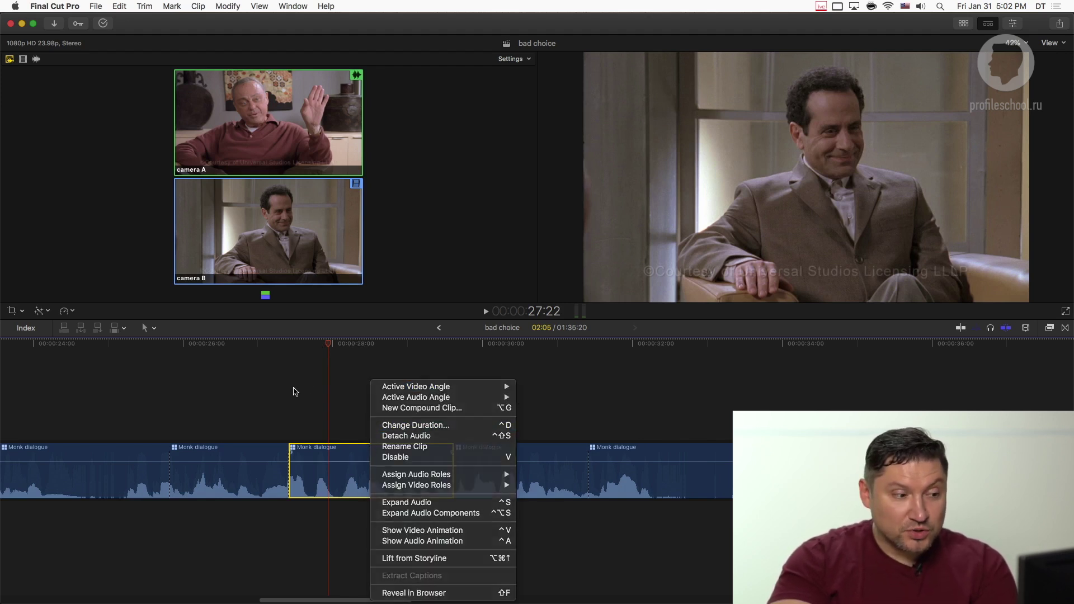
left_click(309, 447)
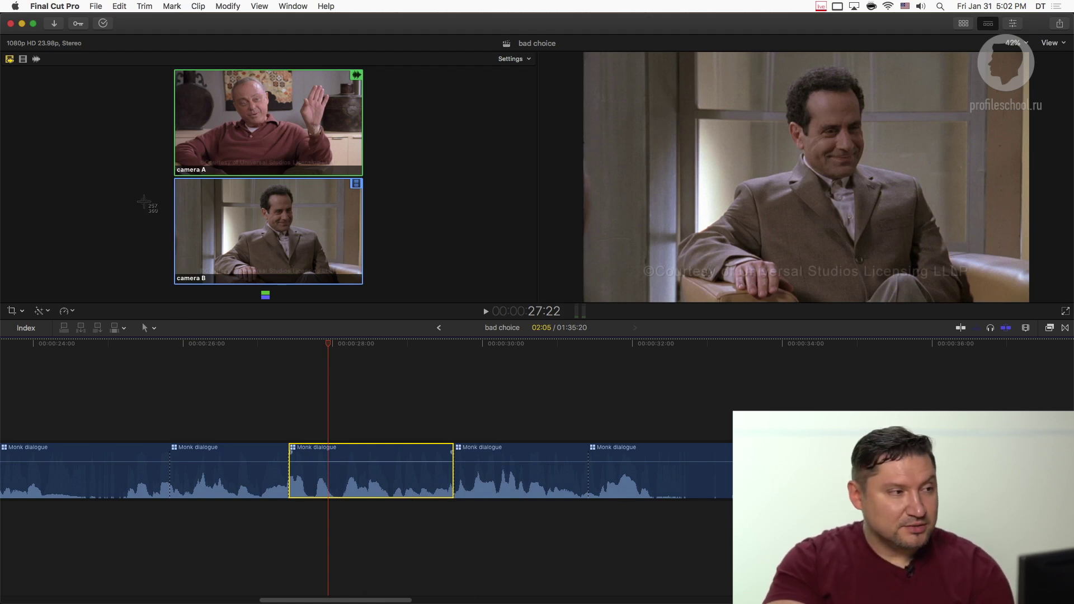
left_click_drag(166, 66, 364, 177)
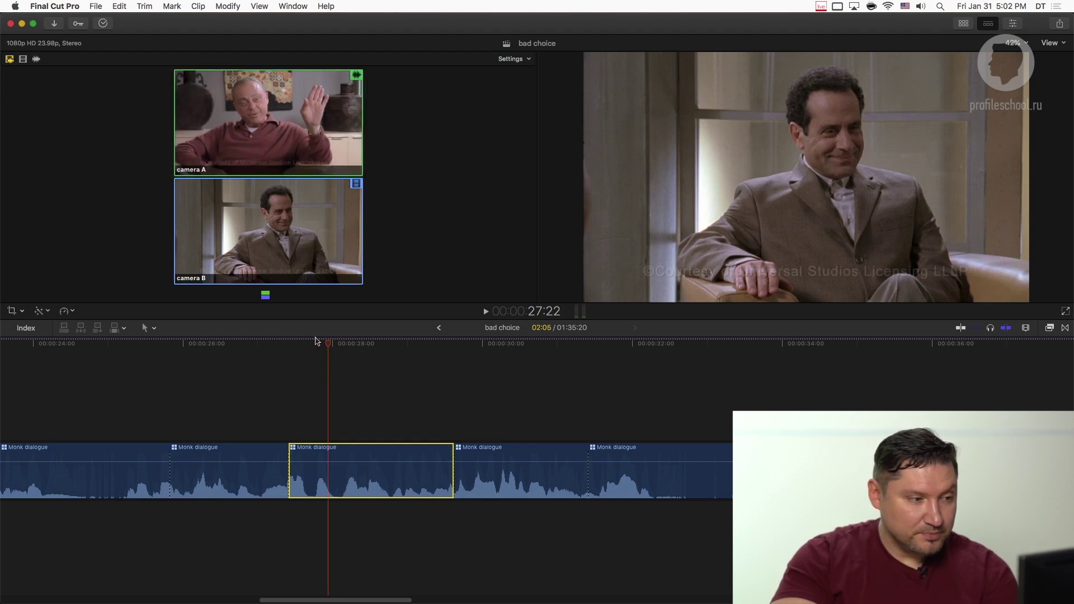
left_click_drag(272, 347, 197, 340)
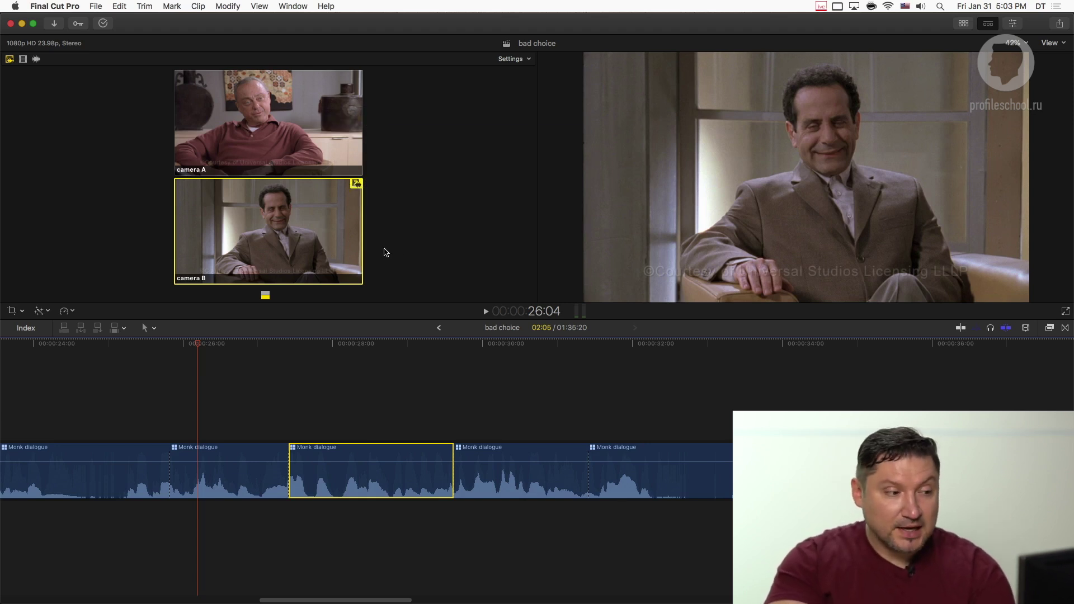
left_click(339, 344)
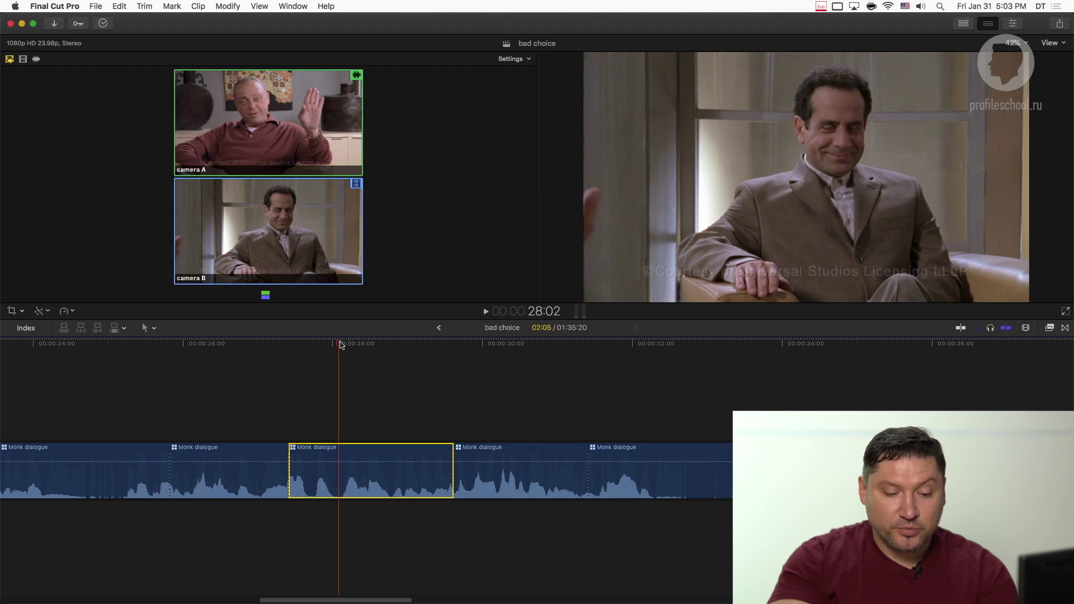
left_click_drag(165, 65, 368, 289)
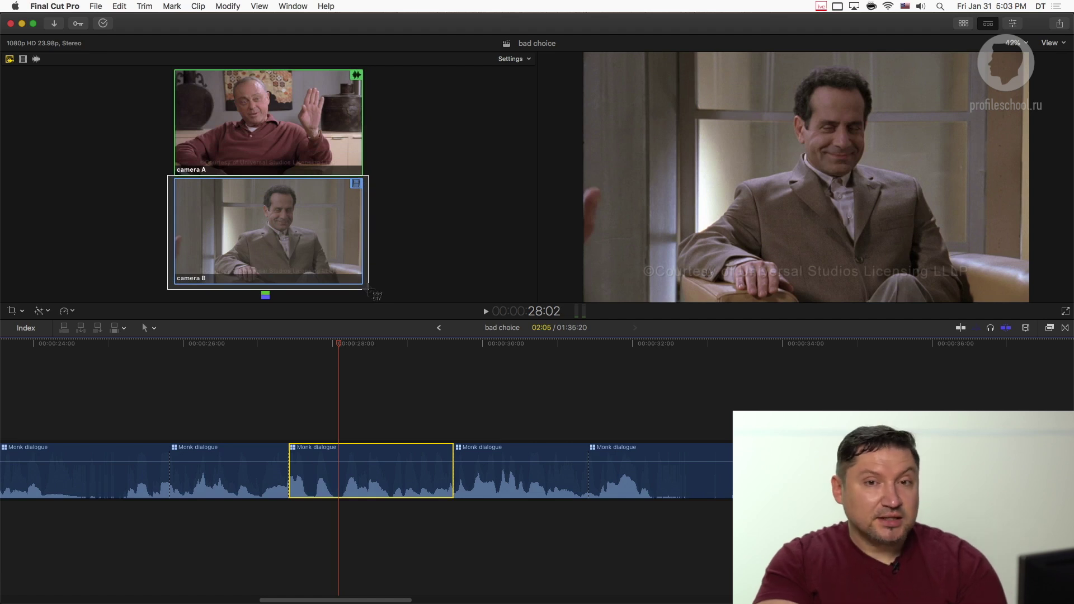
left_click_drag(367, 290, 368, 289)
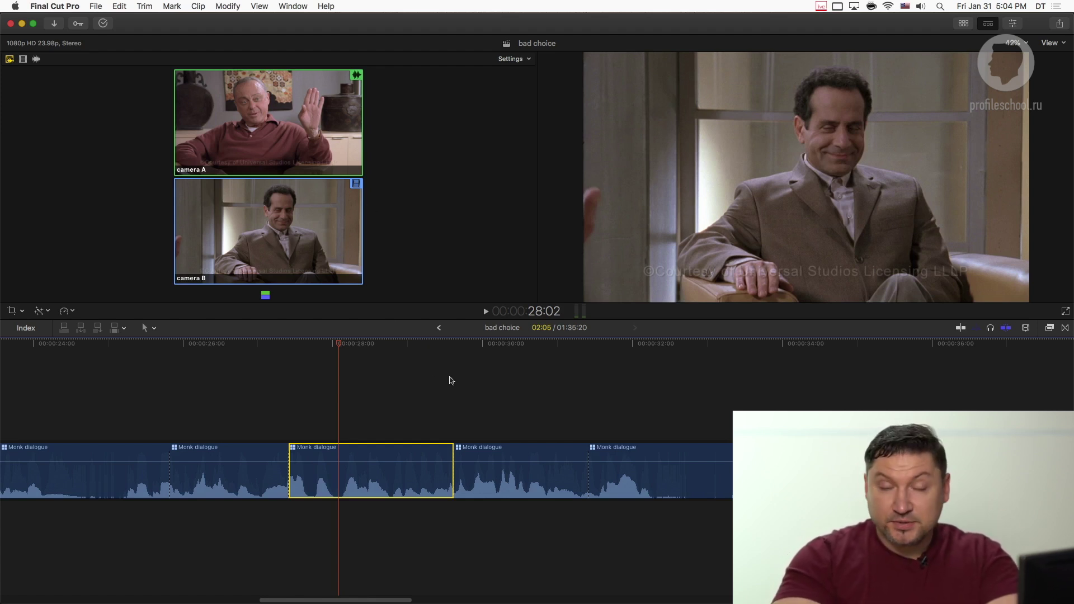
right_click(397, 448)
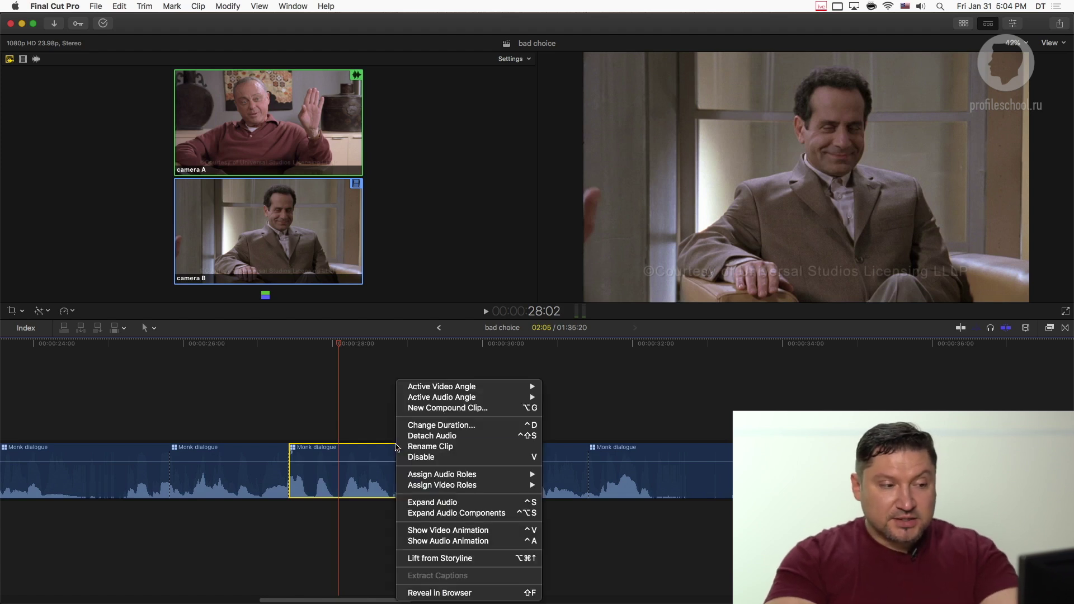
Set the third clip's Active Video Angle back to camera A
mouse_move(465, 390)
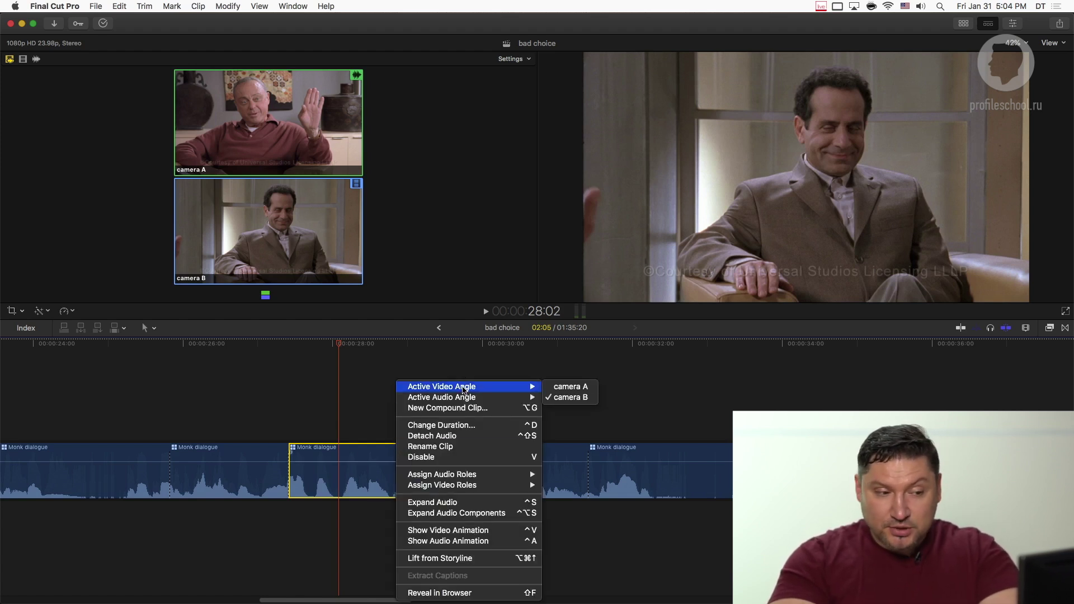
left_click(548, 389)
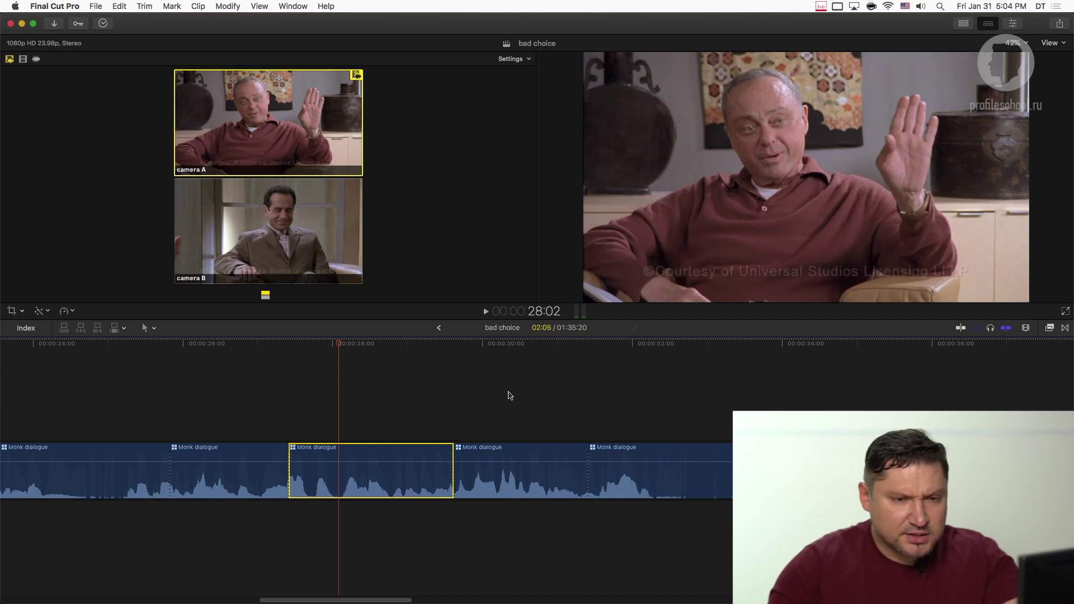
left_click(1026, 328)
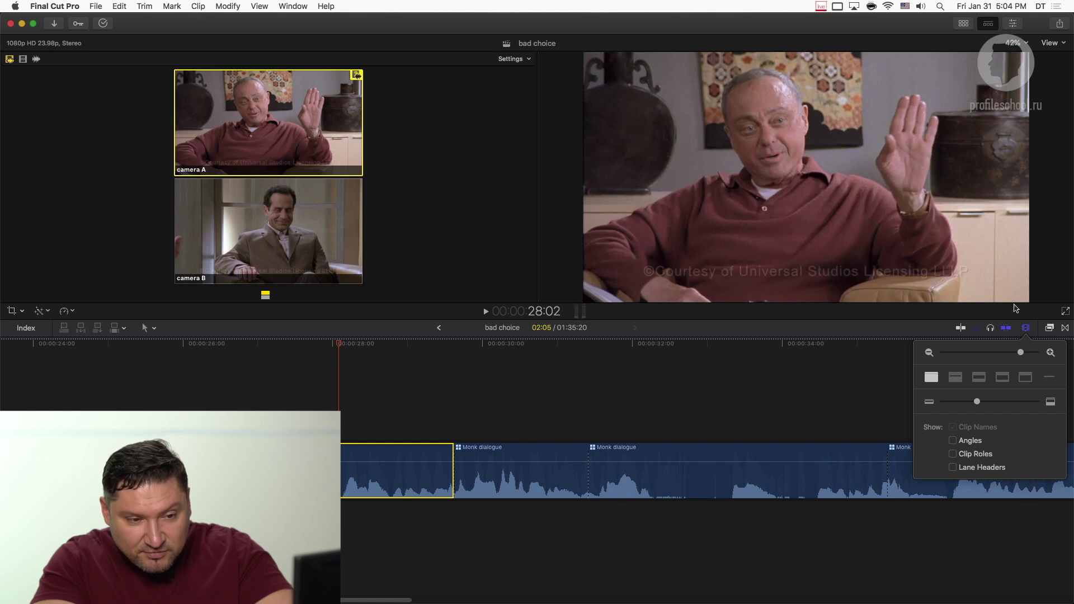
Show Angles and hide Clip Names in clip labels, zoom out, and move the playhead to 33:10
left_click(953, 441)
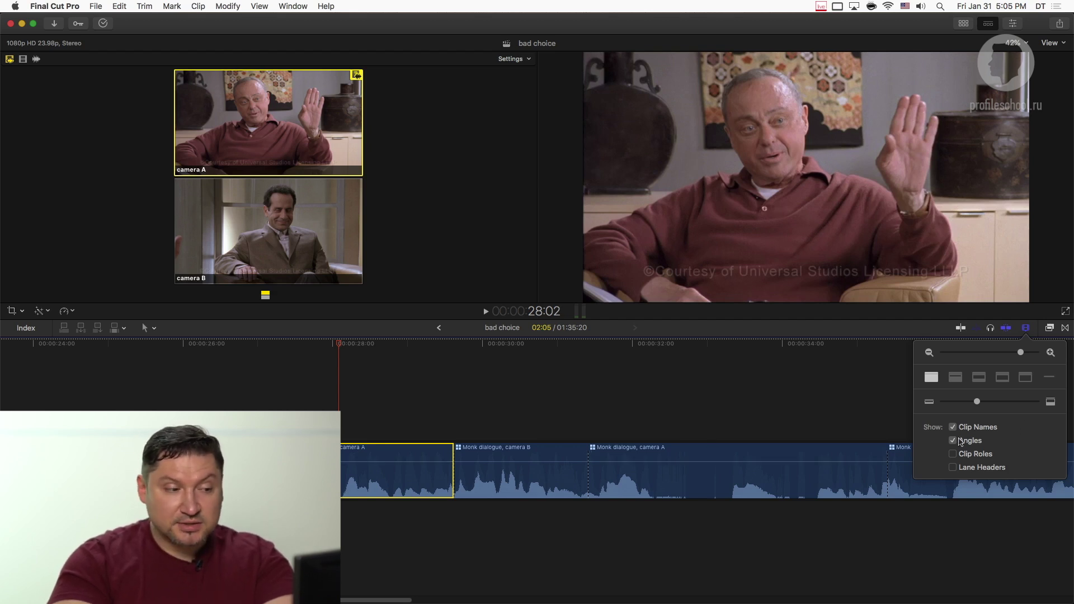
left_click(397, 385)
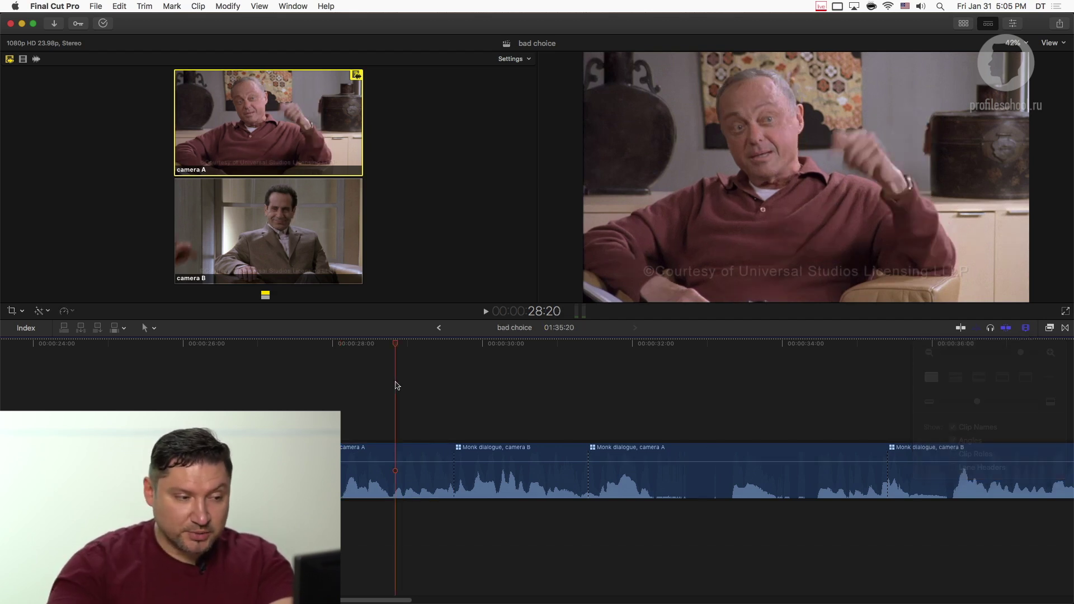
key("super+minus")
key("super+minus")
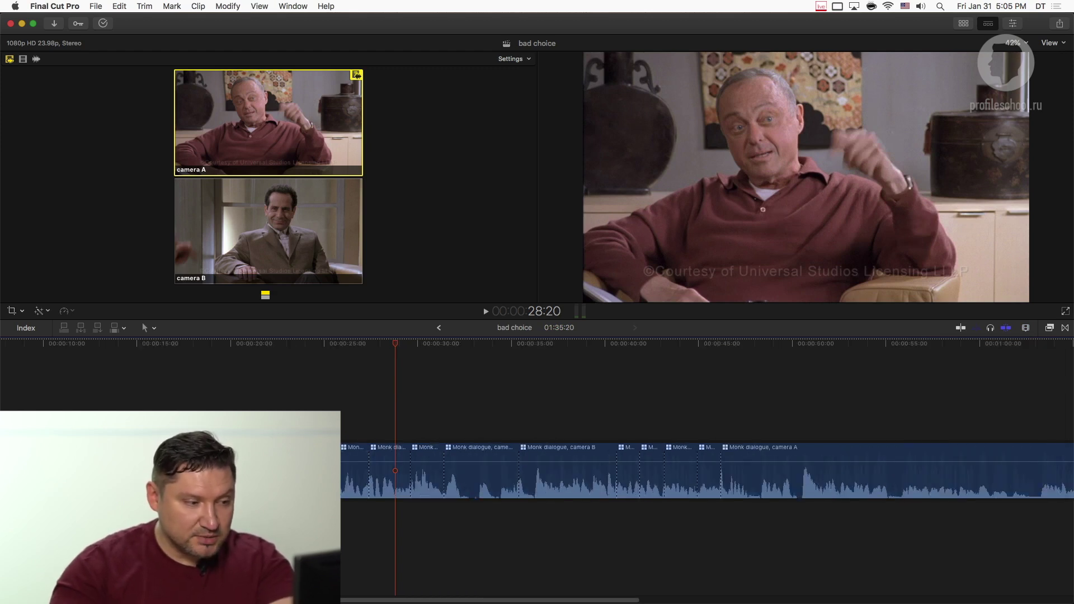
left_click(1027, 328)
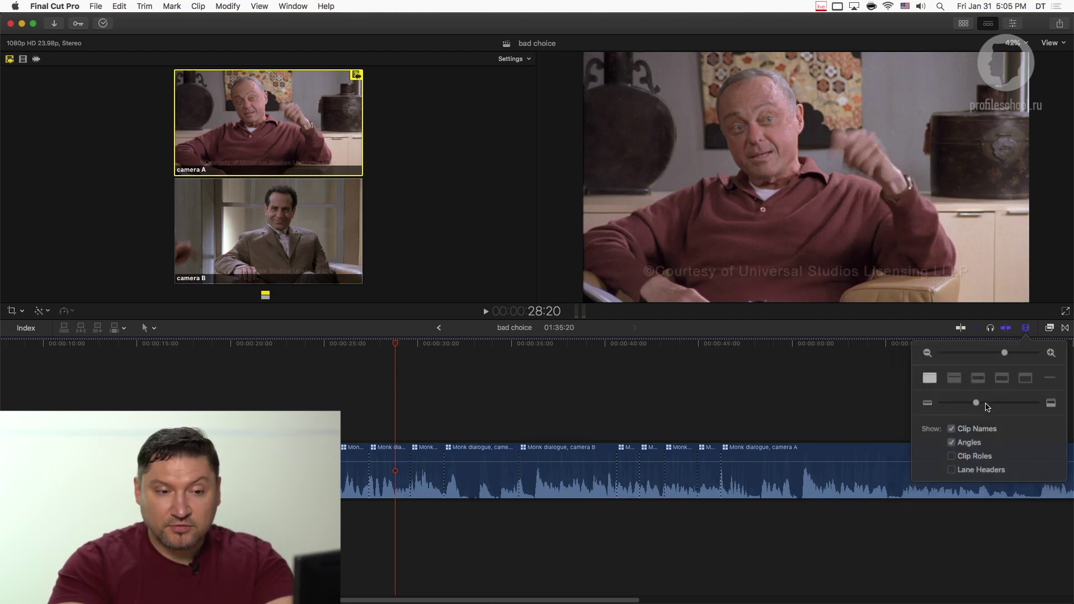
left_click(955, 428)
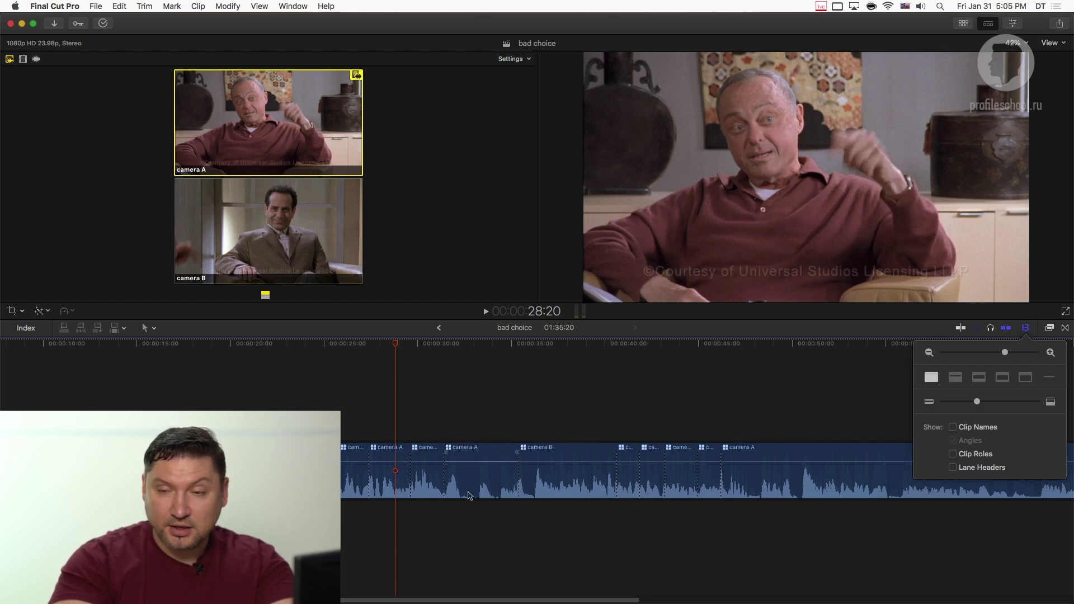
left_click(481, 391)
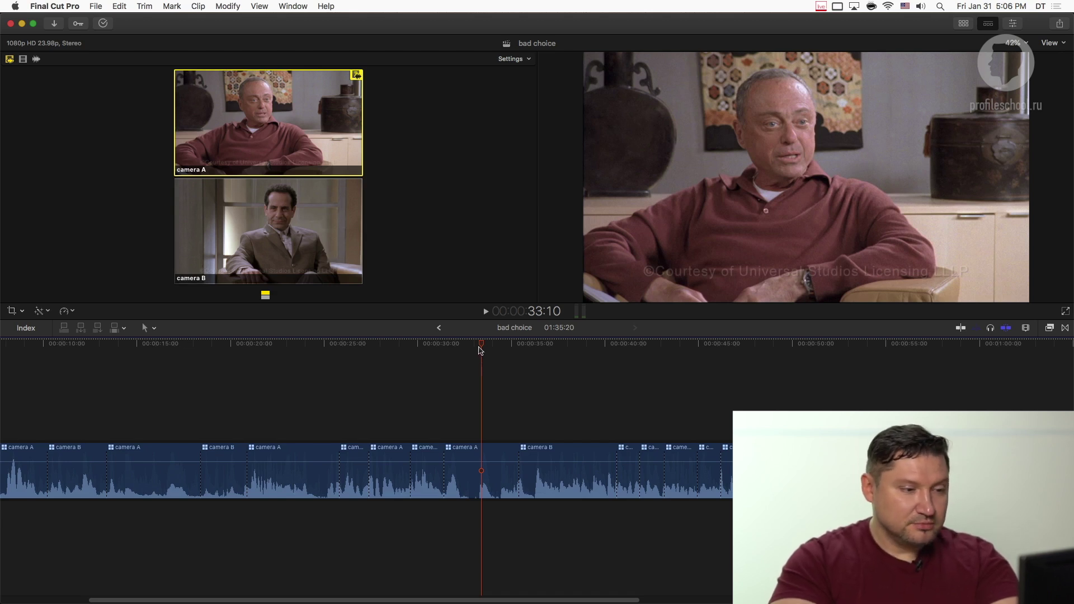
left_click(393, 347)
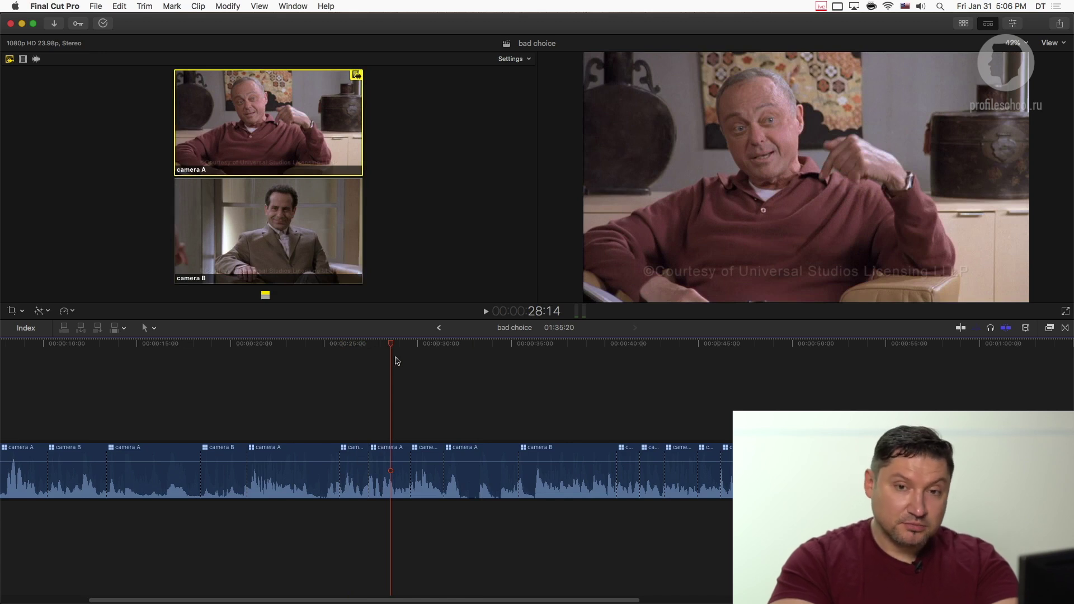
left_click(295, 348)
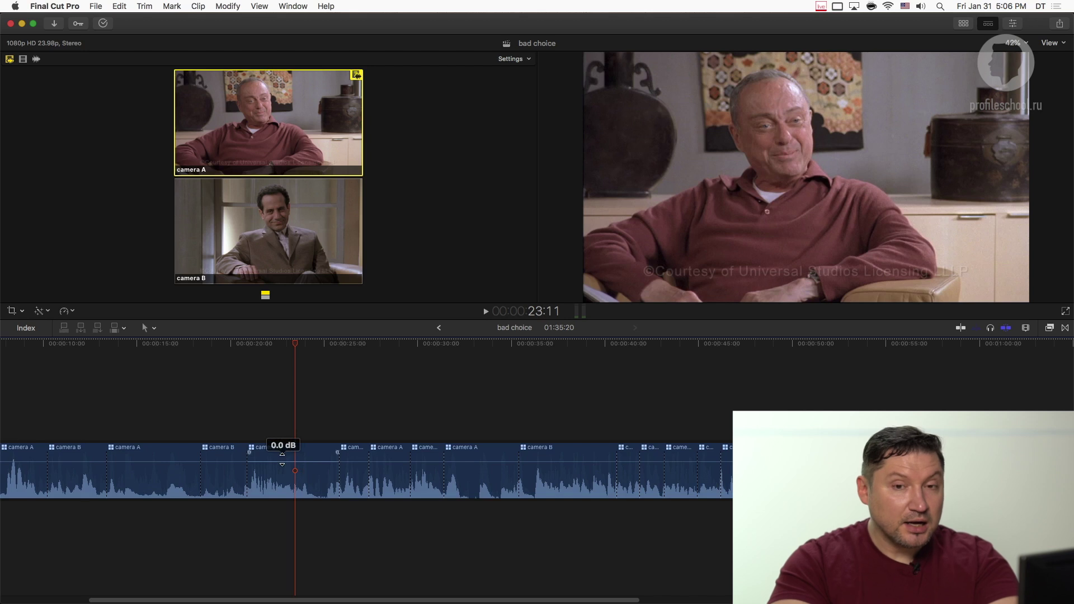
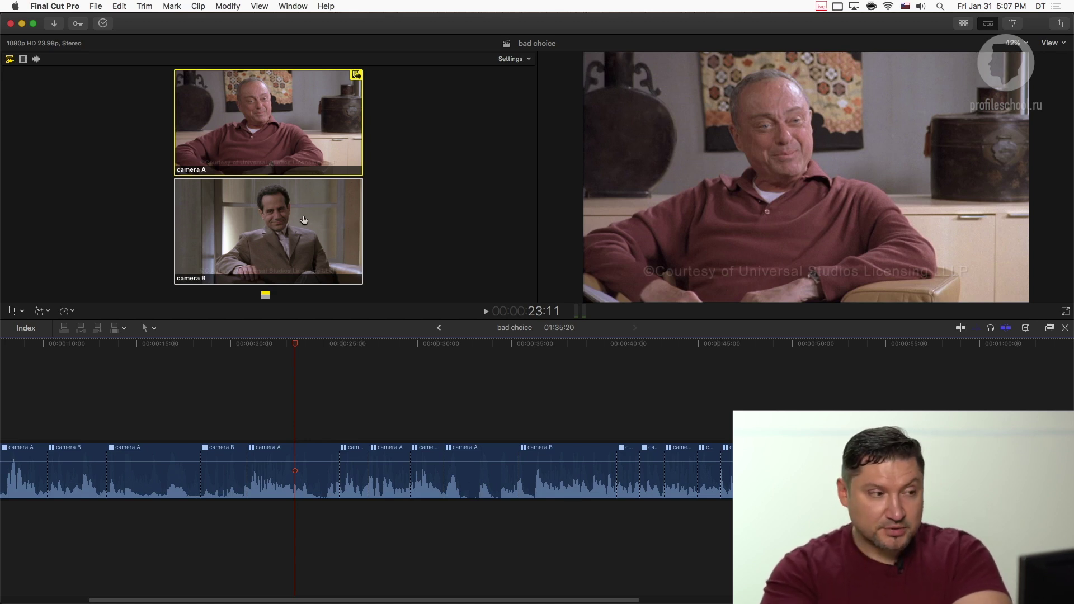
Show video thumbnails in the timeline clips and toggle the active angle between cameras A and B
left_click(304, 220)
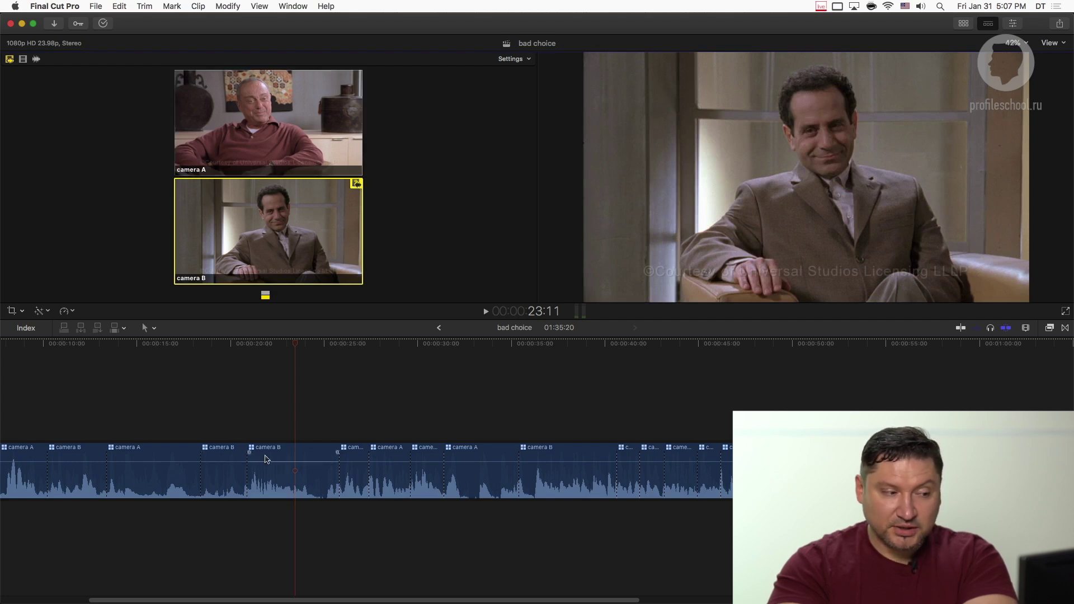
left_click(1026, 328)
left_click(1025, 378)
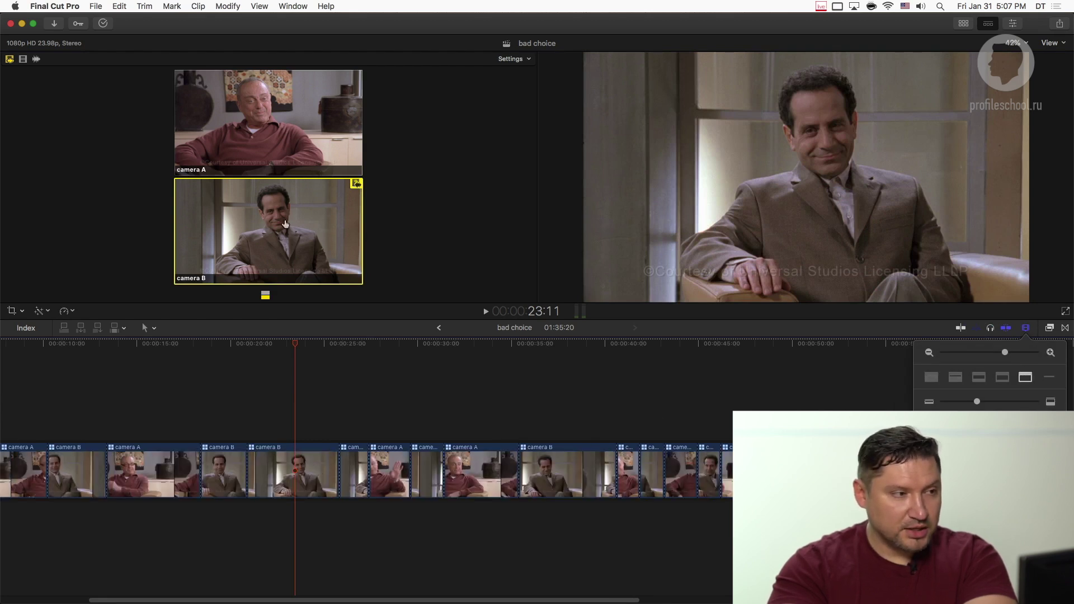
left_click(267, 124)
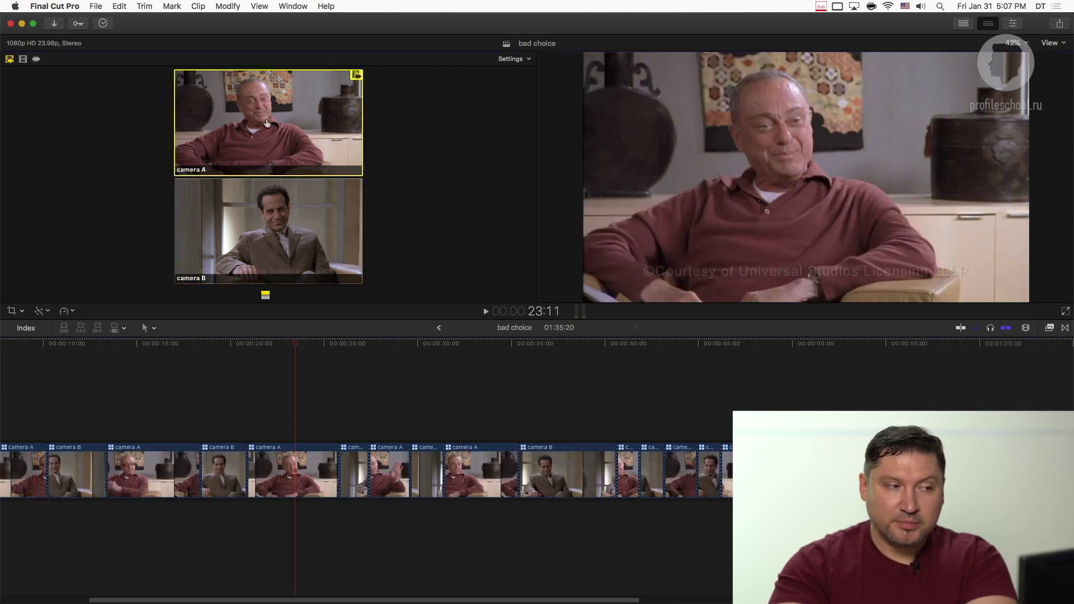
left_click(296, 255)
left_click(285, 154)
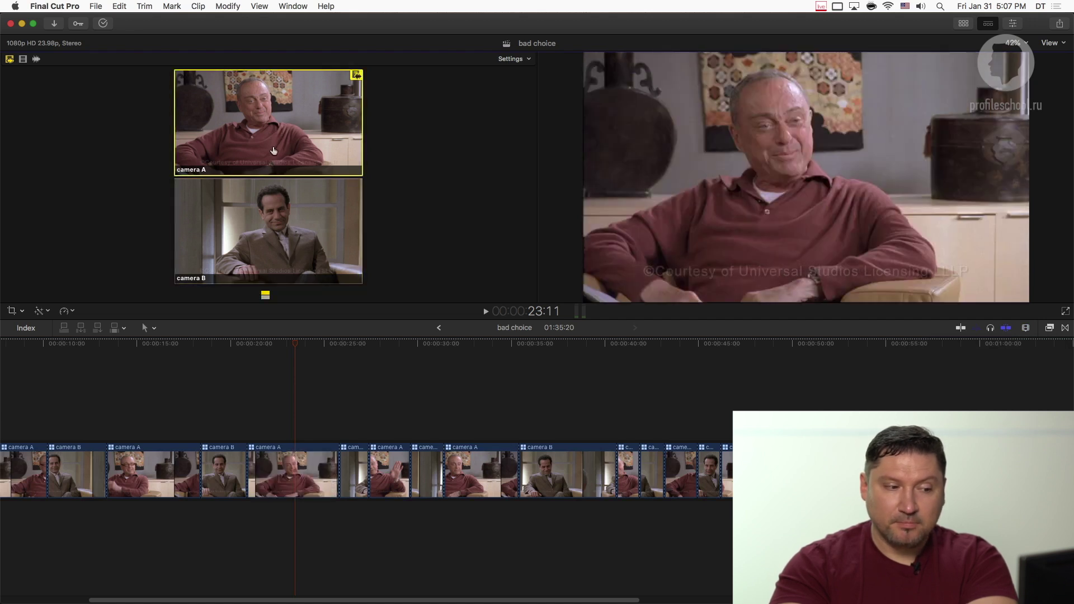
Set the timeline clip appearance to show only audio waveforms
left_click(1028, 328)
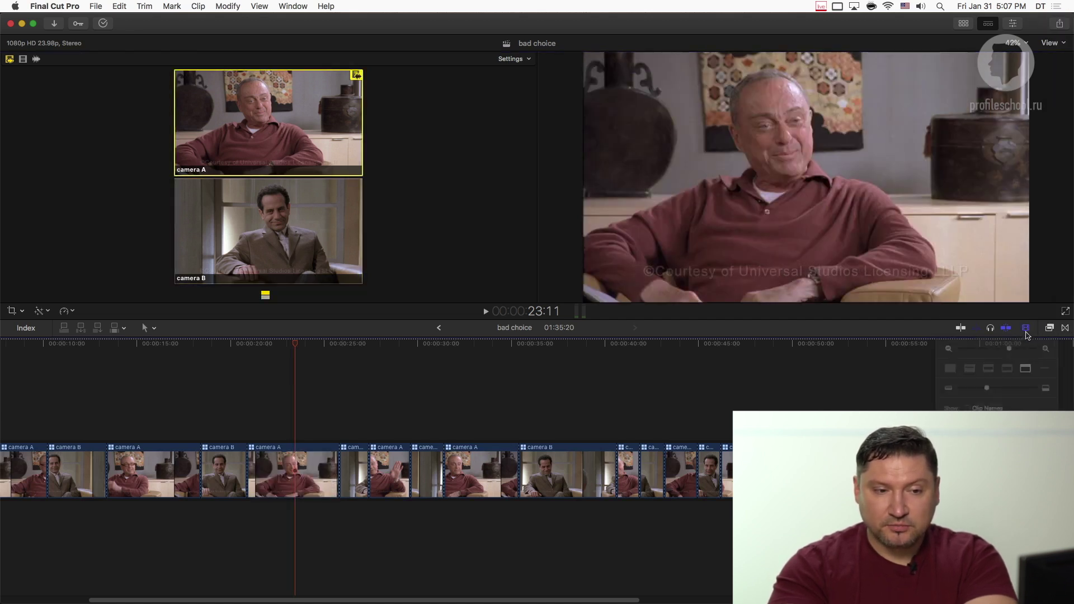
left_click(932, 379)
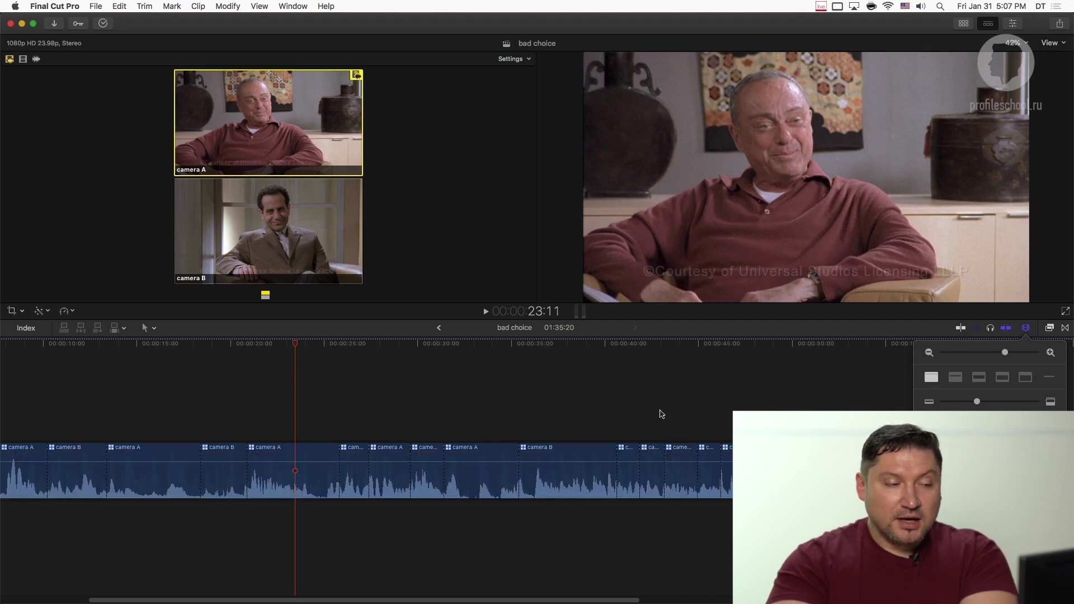
left_click(296, 350)
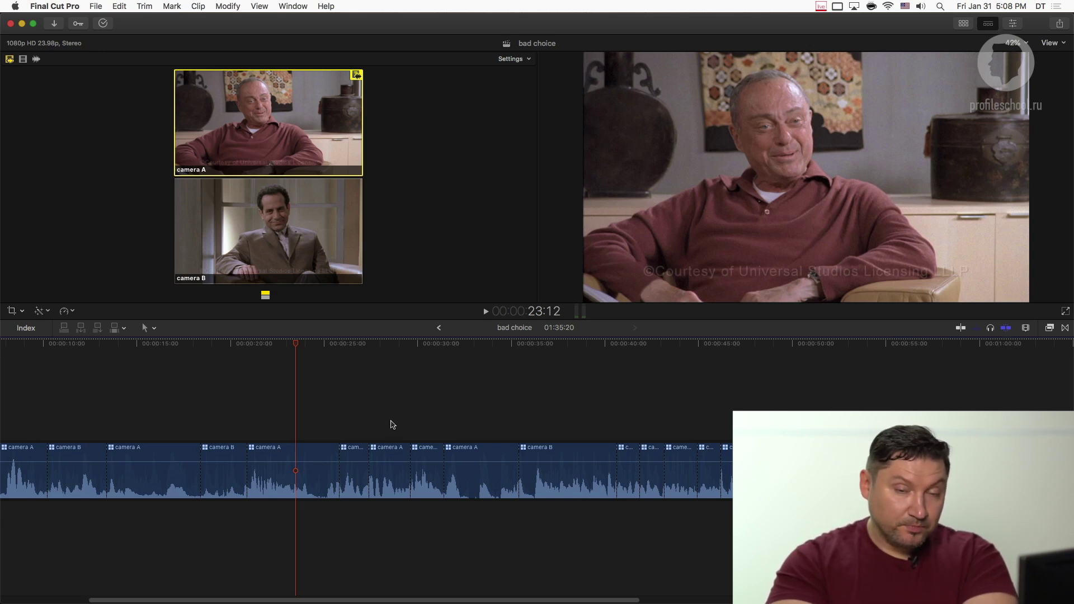
Move the playhead to 23:02 and cycle angles with Option-1/Option-2, ending on camera B
left_click_drag(296, 347, 288, 347)
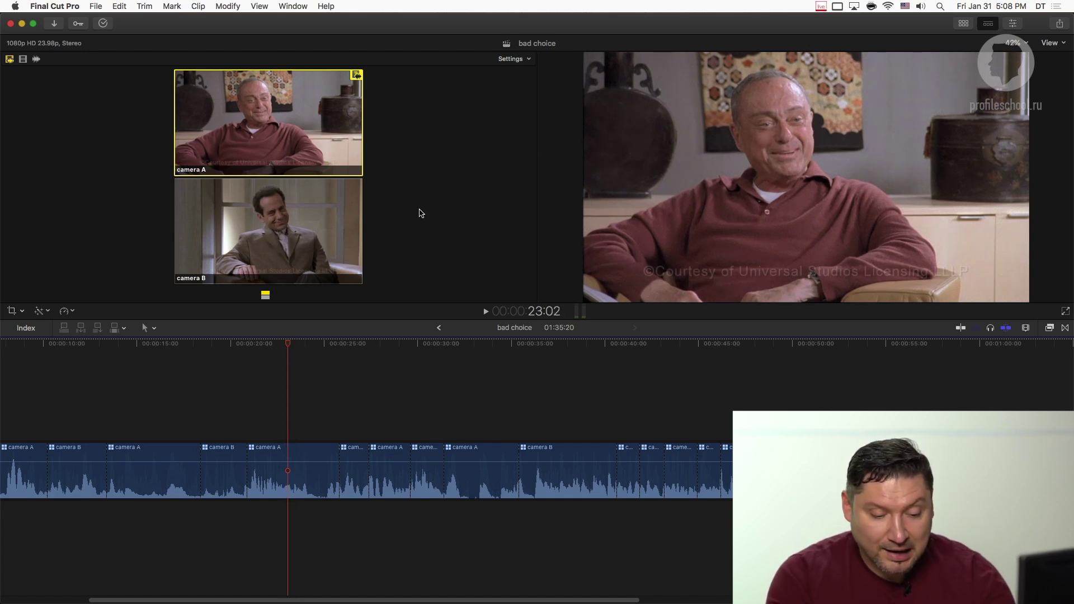
key("alt+2")
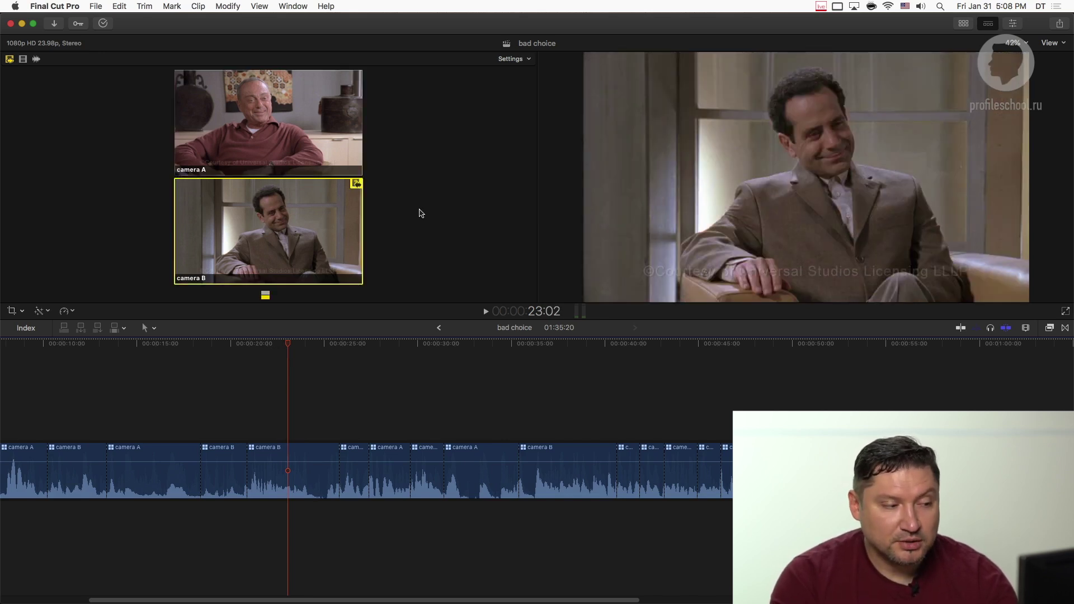
key("alt+1")
key("alt+2")
key("alt+1")
key("alt+2")
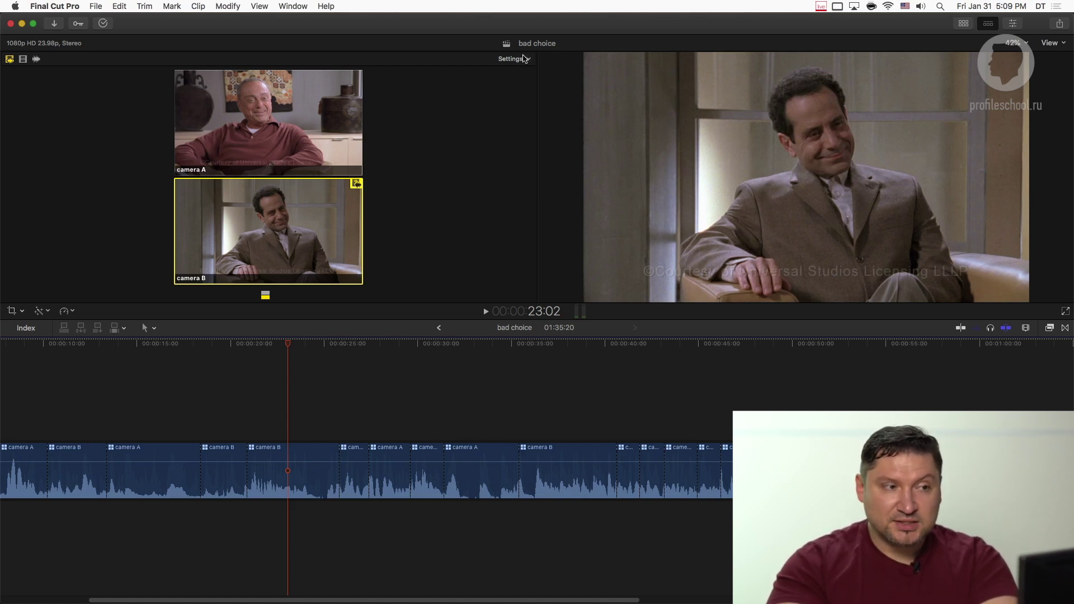
left_click(526, 60)
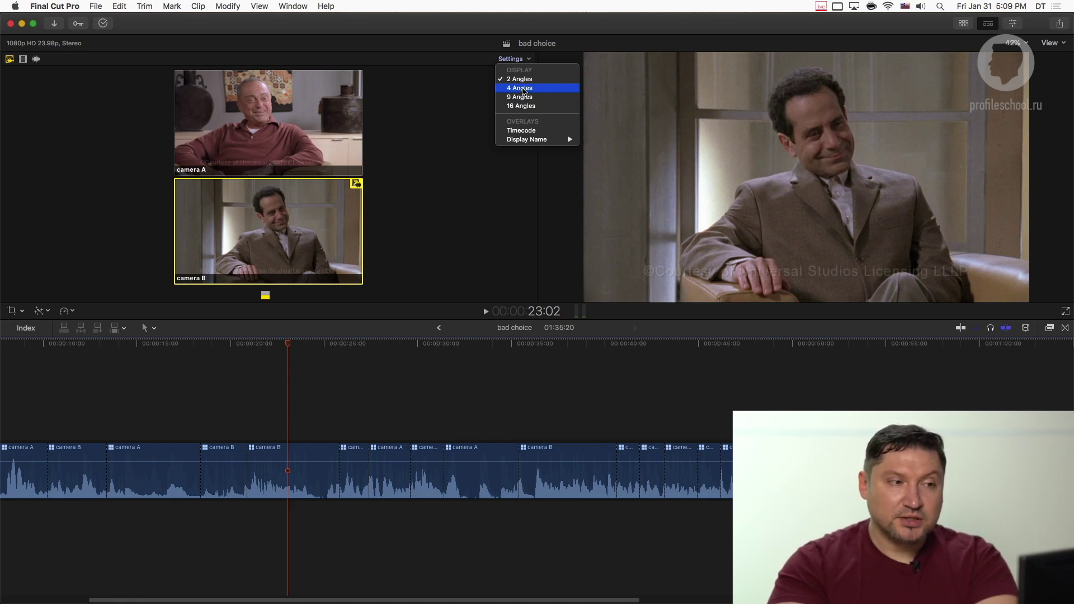
left_click(524, 91)
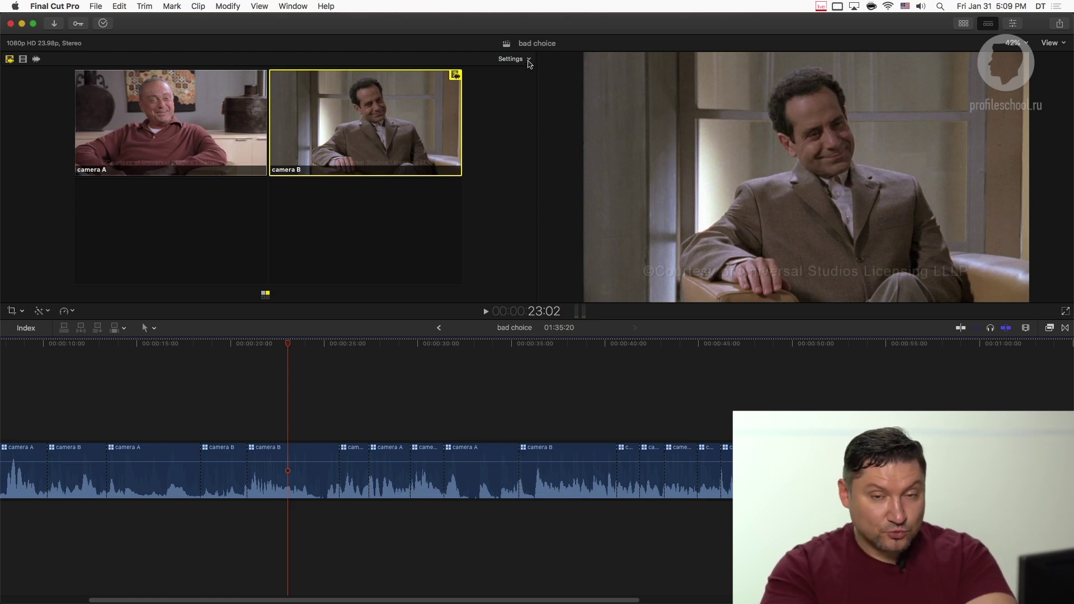
left_click(528, 60)
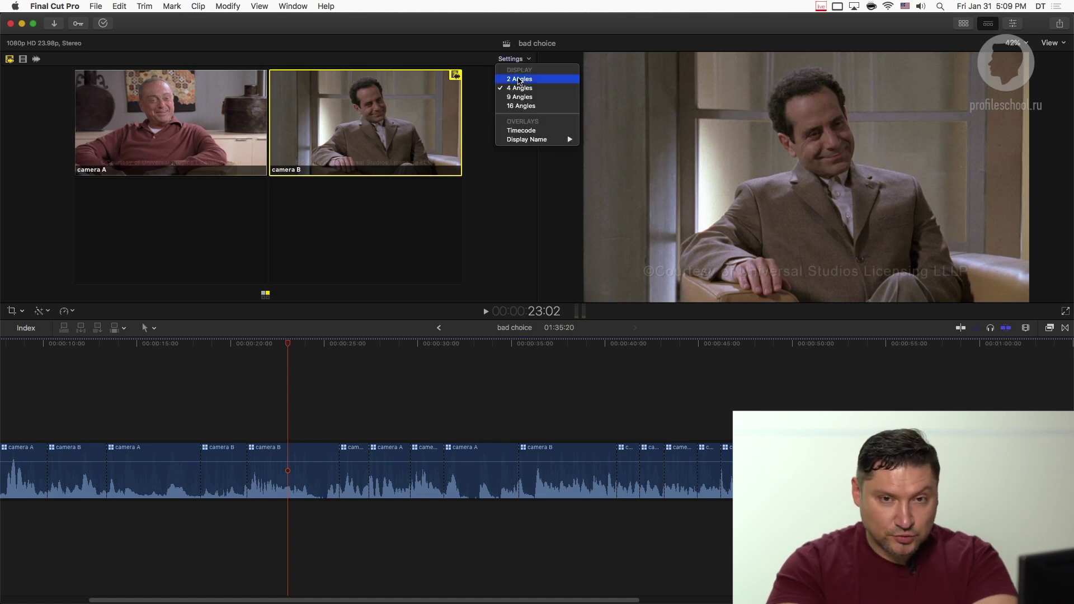
left_click(519, 80)
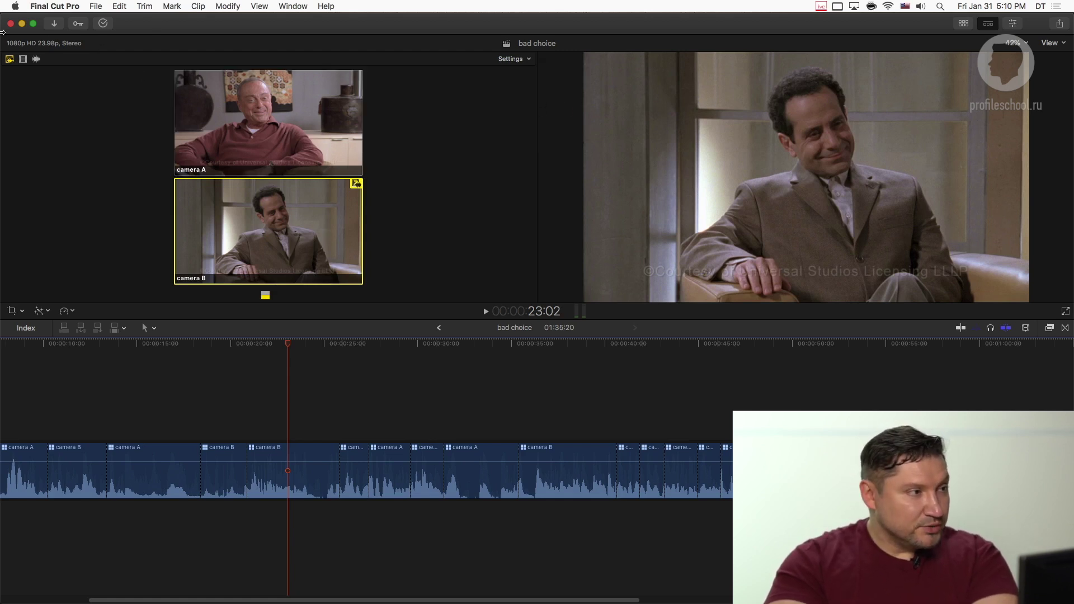
left_click_drag(6, 34, 245, 33)
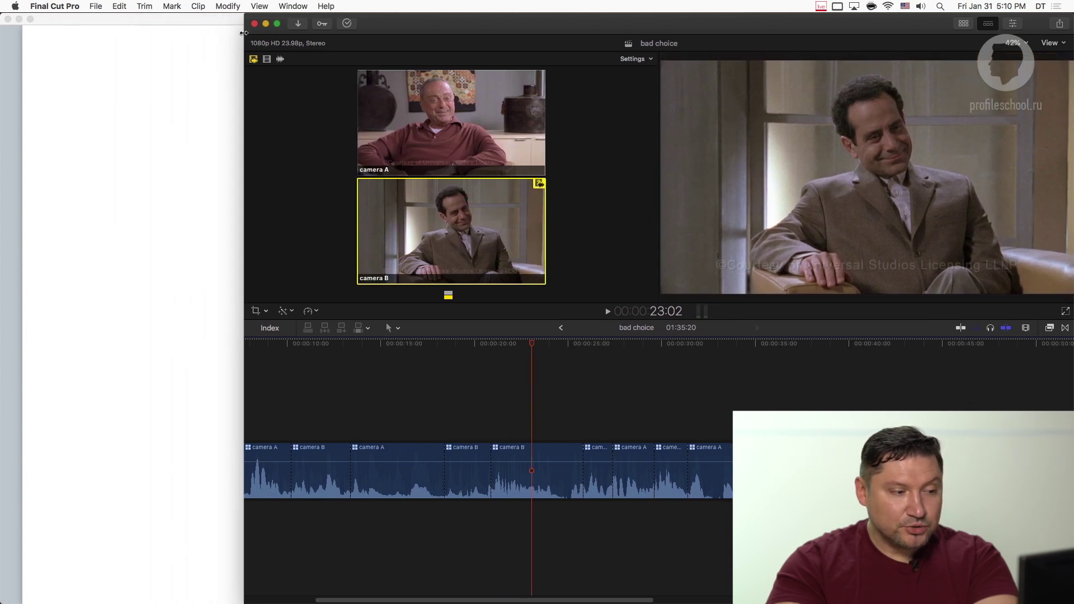
Shrink the window, enlarge the viewers, and try 4 Angles before returning to 2 Angles
left_click_drag(247, 602, 346, 426)
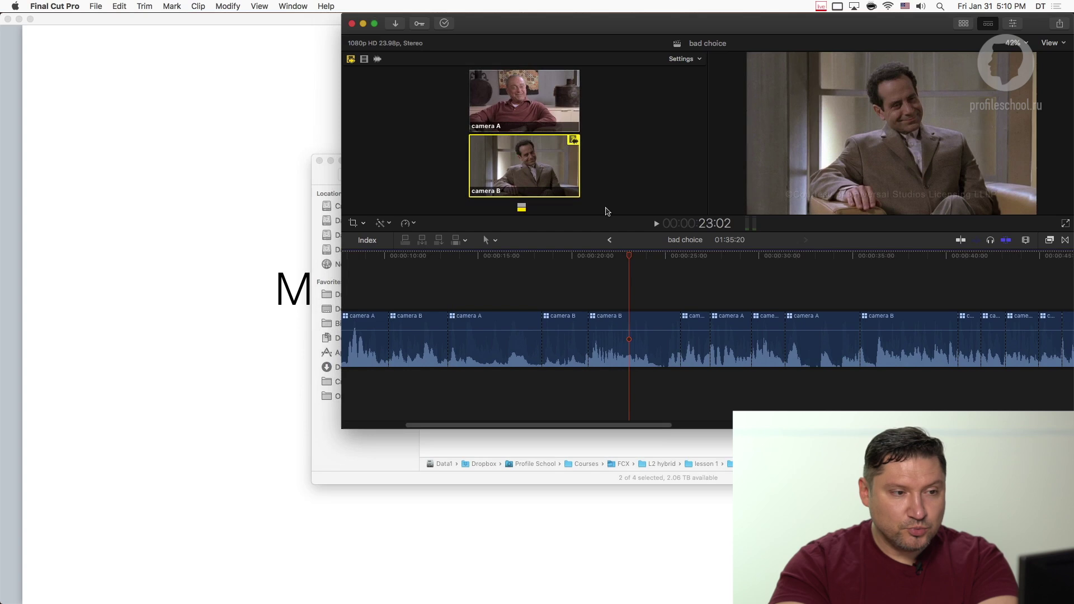
left_click_drag(608, 233, 610, 312)
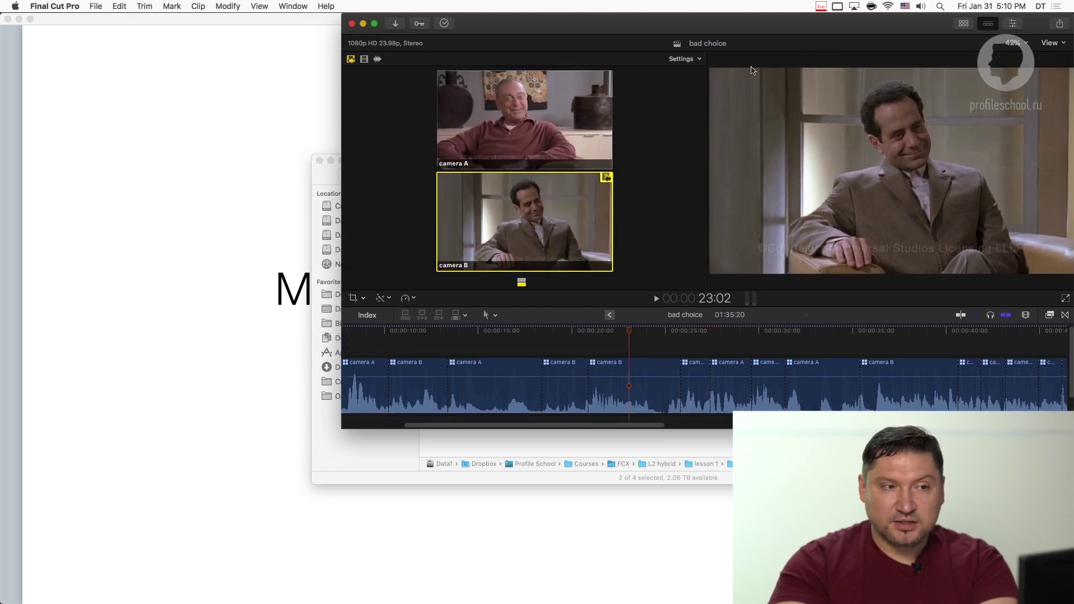
left_click(692, 59)
left_click(692, 89)
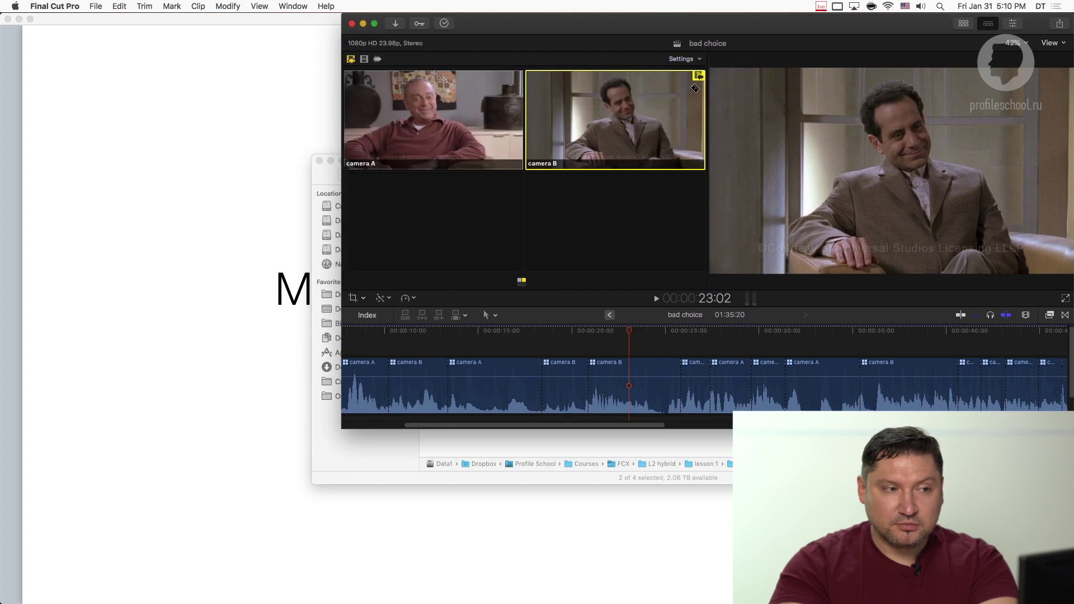
left_click(700, 60)
left_click(691, 79)
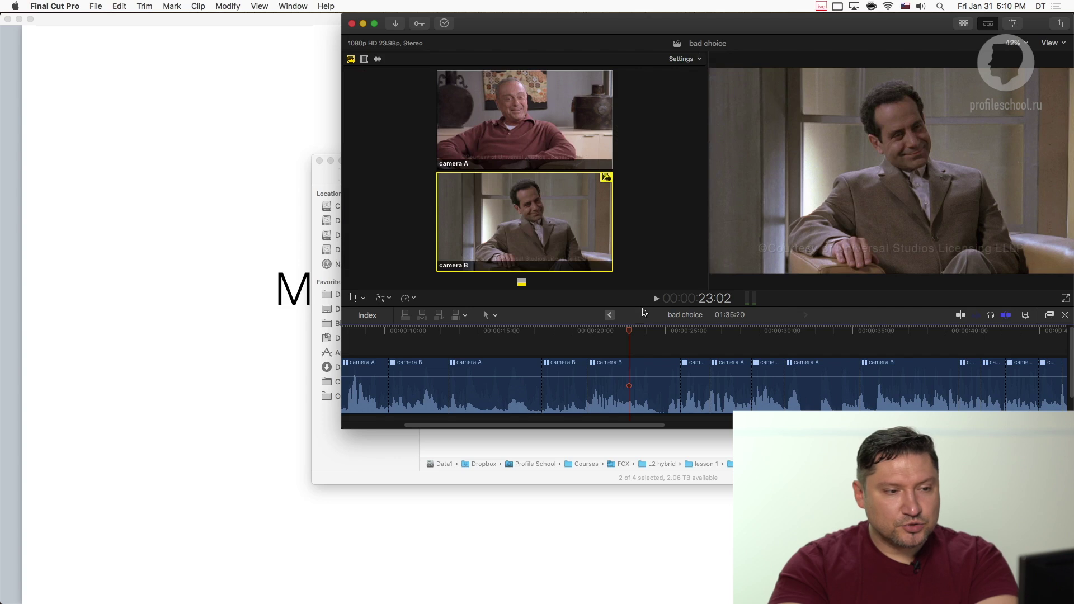
Push the timeline lower to enlarge the viewers and make the window fill the screen
left_click_drag(642, 307, 645, 332)
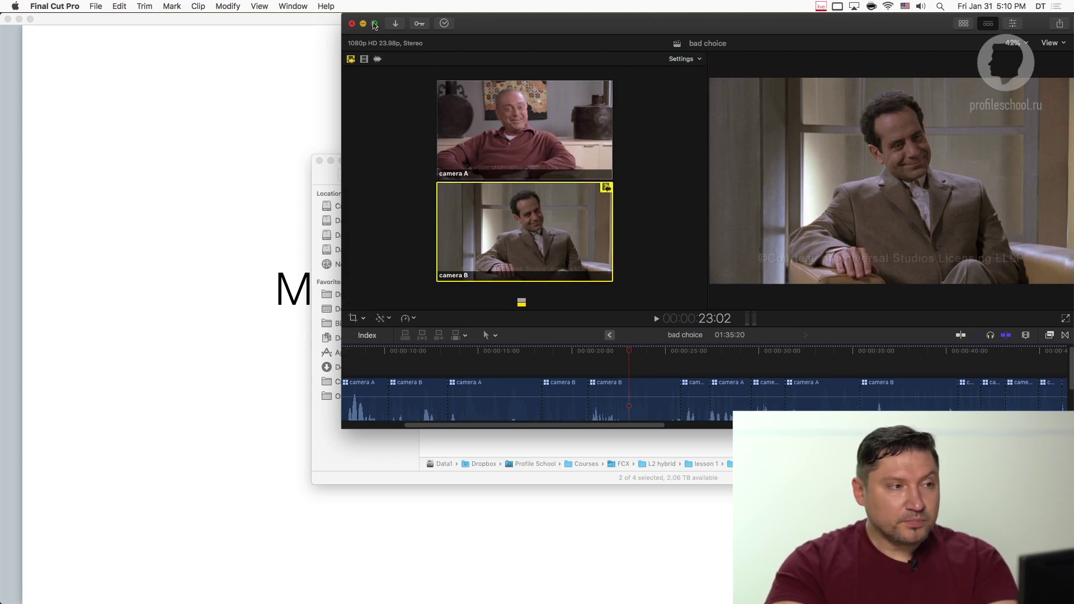
left_click(375, 25)
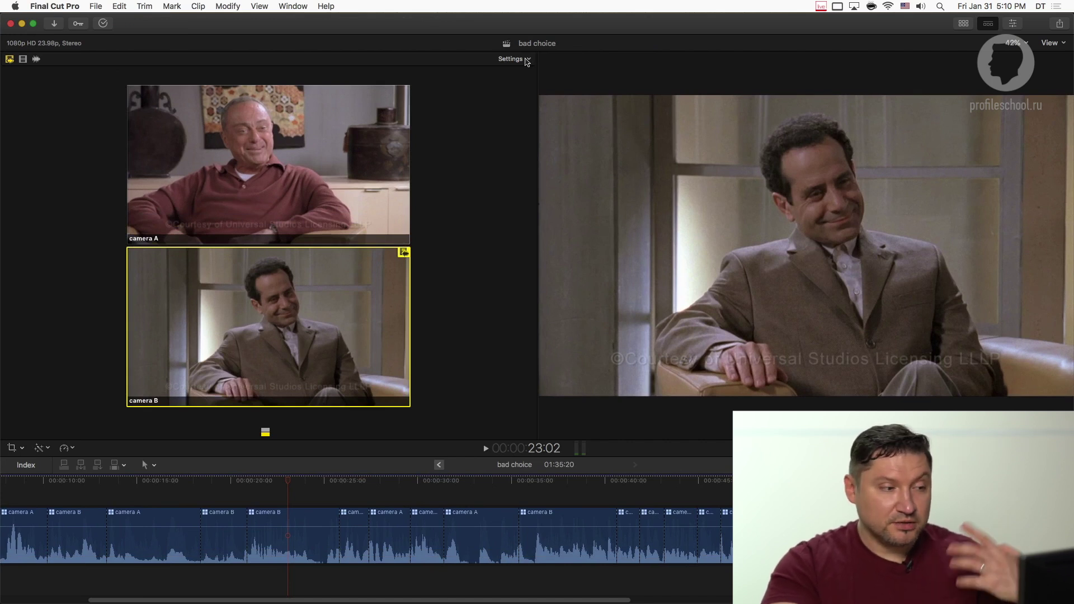
left_click(527, 60)
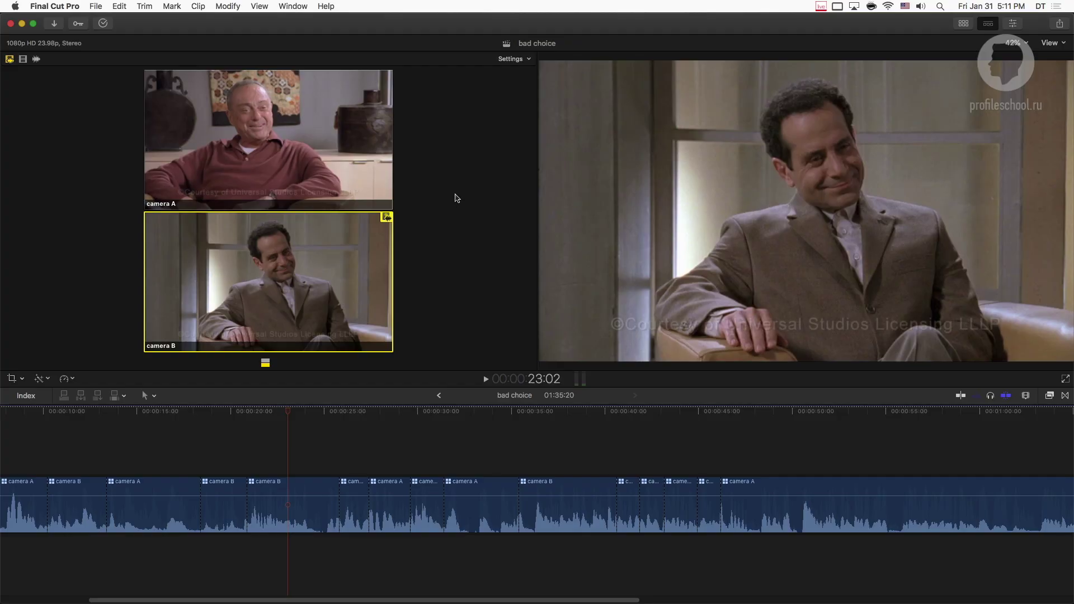
right_click(307, 491)
mouse_move(358, 397)
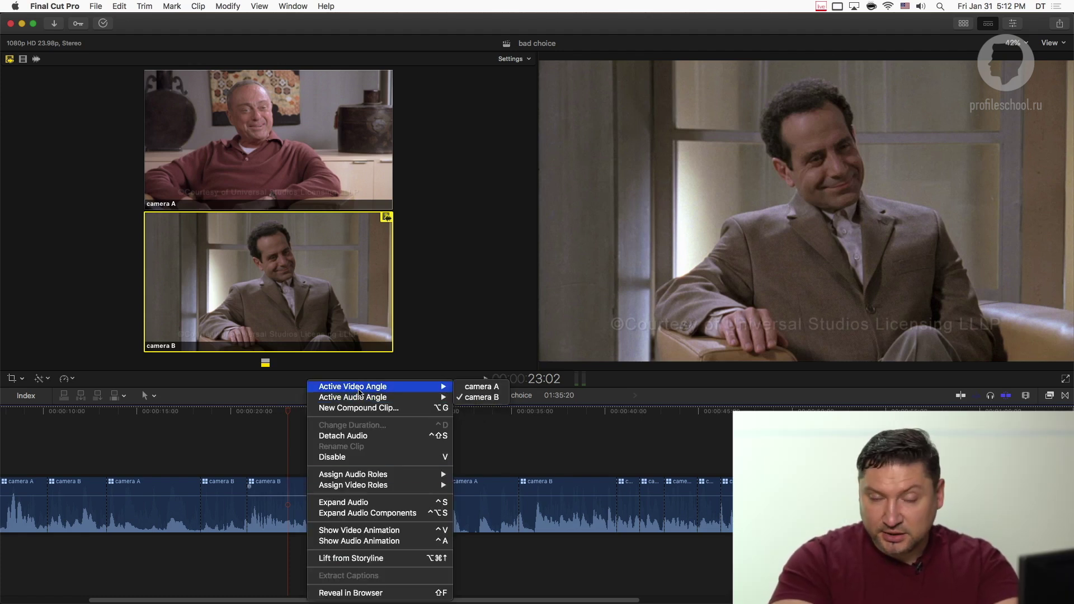
left_click(263, 452)
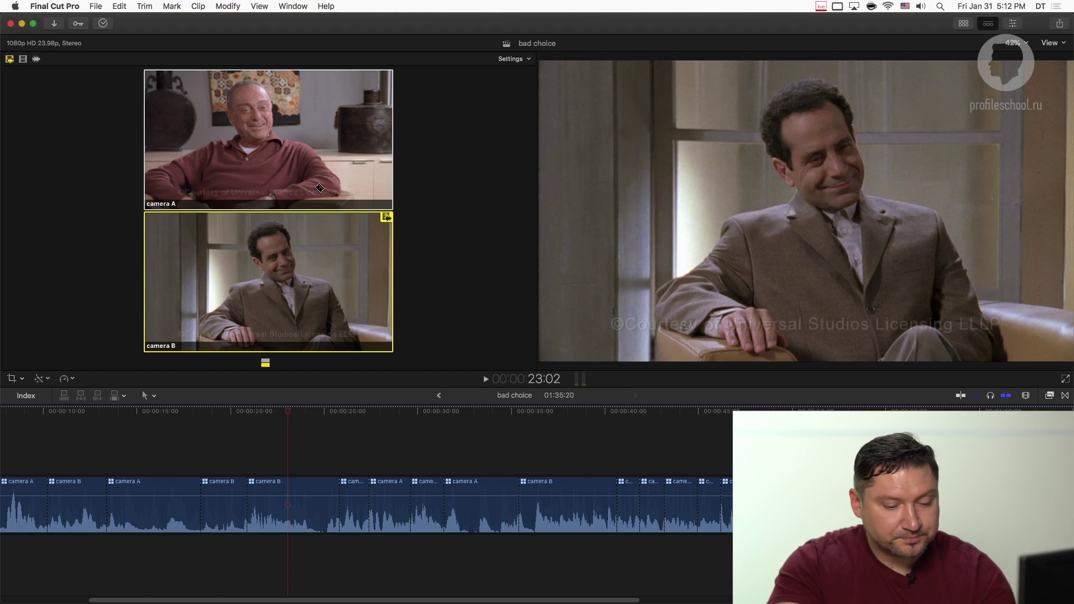
key("ctrl+super+1")
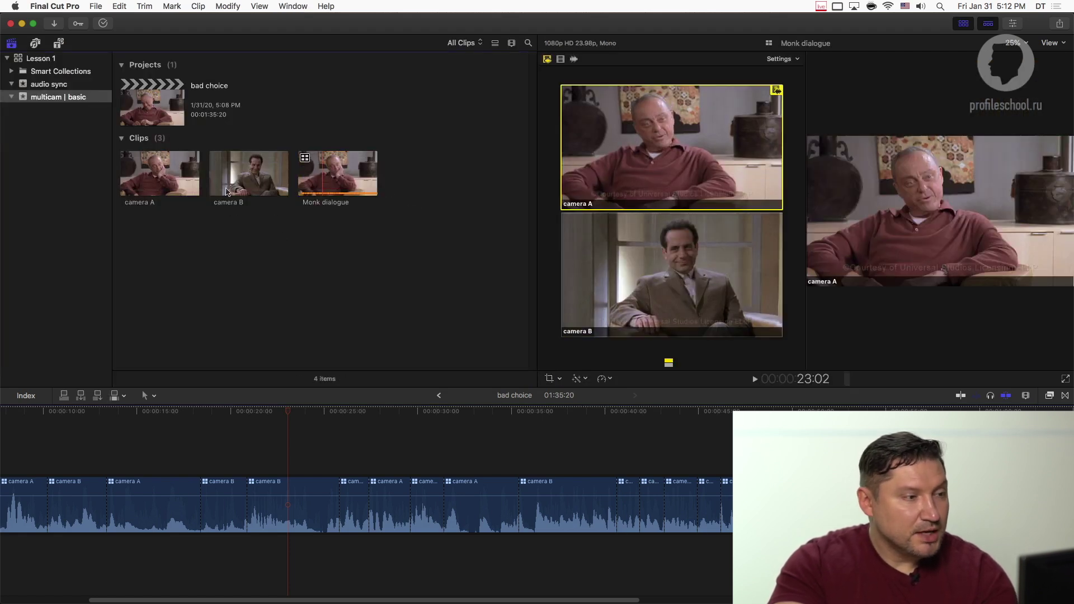
Rename the 'bad choice' project to 'Monk multicam'
right_click(153, 101)
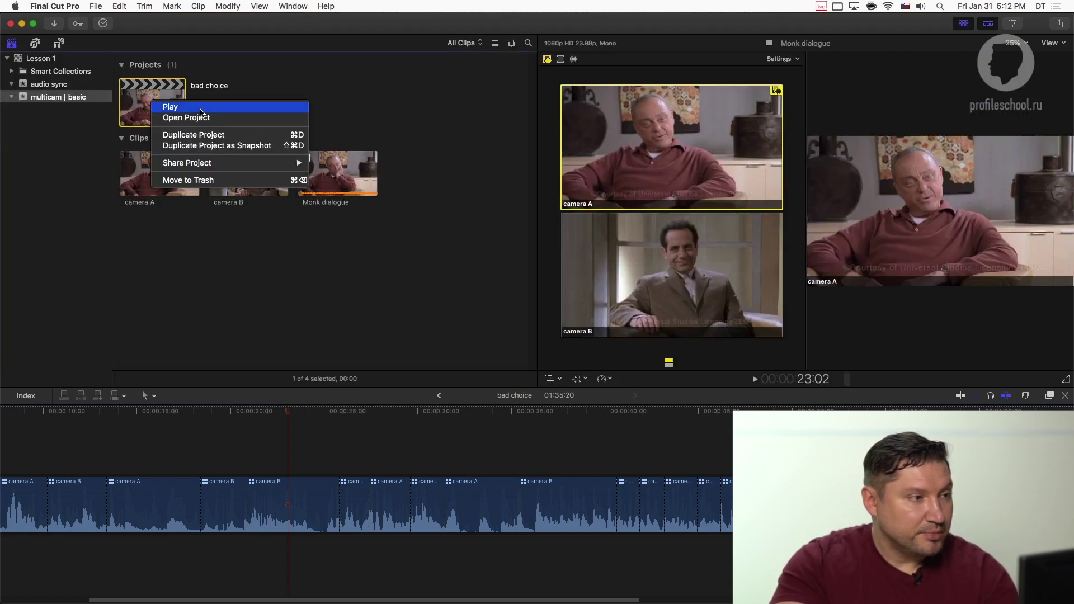
left_click(214, 87)
left_click(214, 86)
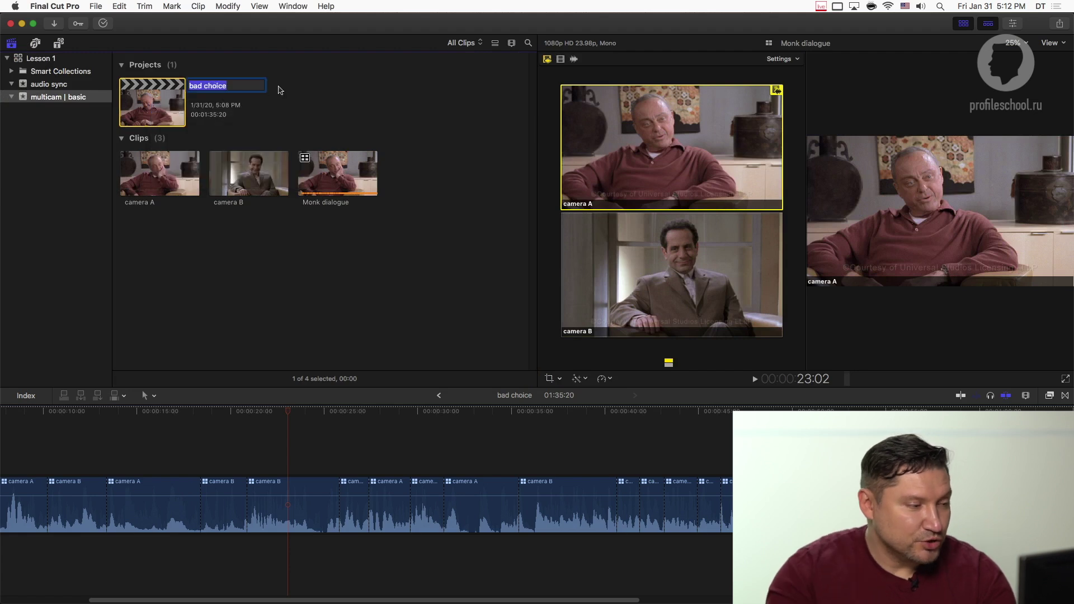
type("Monk multicam")
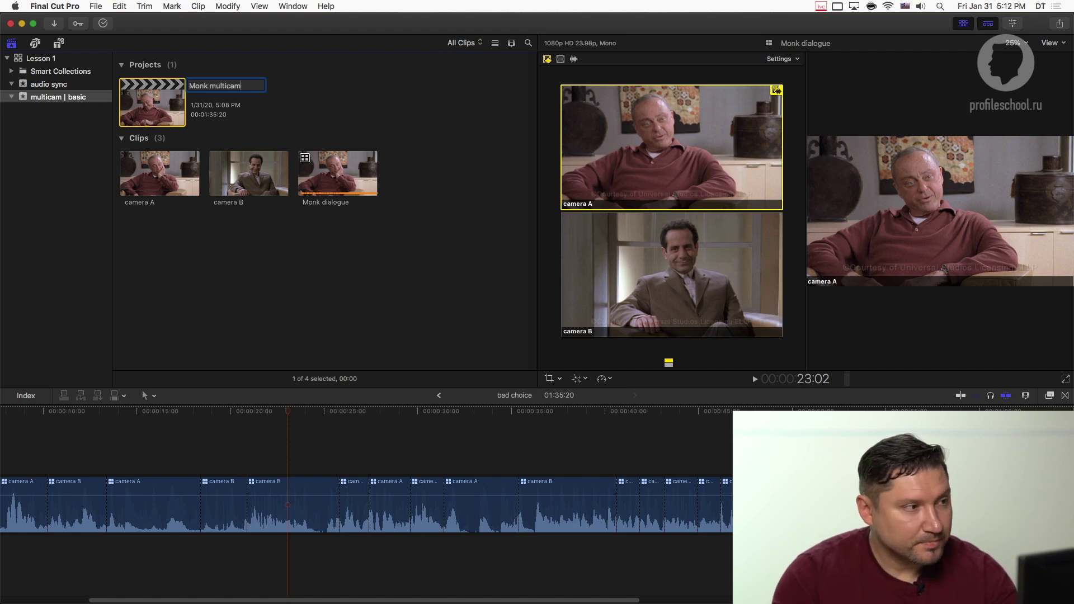
key("Return")
Move the playhead to the 00:00:44:23 edit and fit the whole project in the timeline
right_click(161, 106)
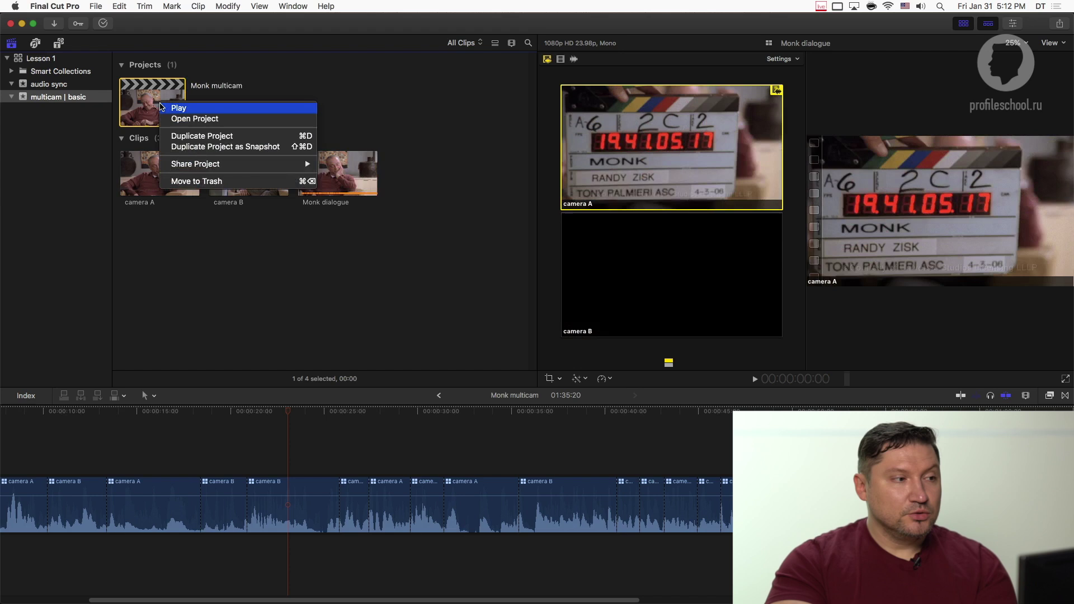
left_click(142, 95)
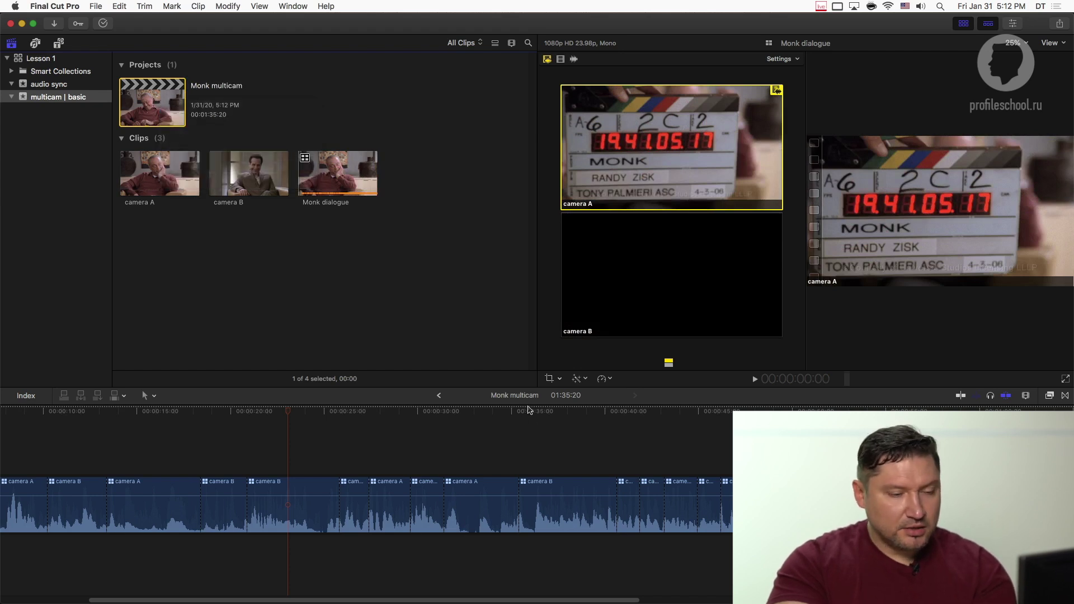
left_click(688, 414)
key("shift+z")
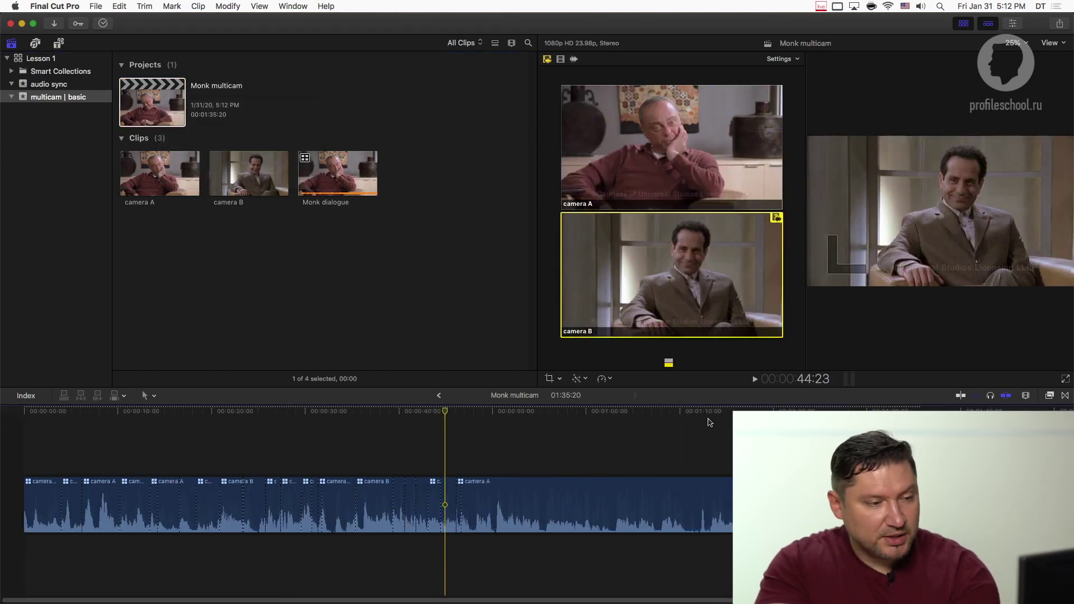
Add the Monk dialogue clip after the first clip, hide the Browser, and zoom in at its start
left_click_drag(335, 191, 419, 506)
left_click(349, 415)
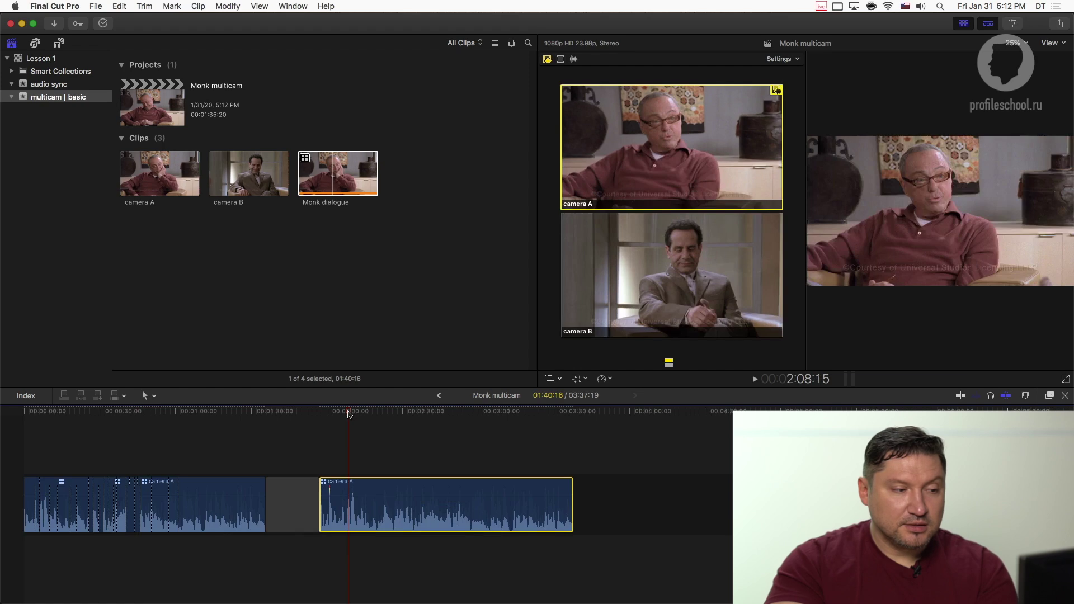
key("ctrl+super+1")
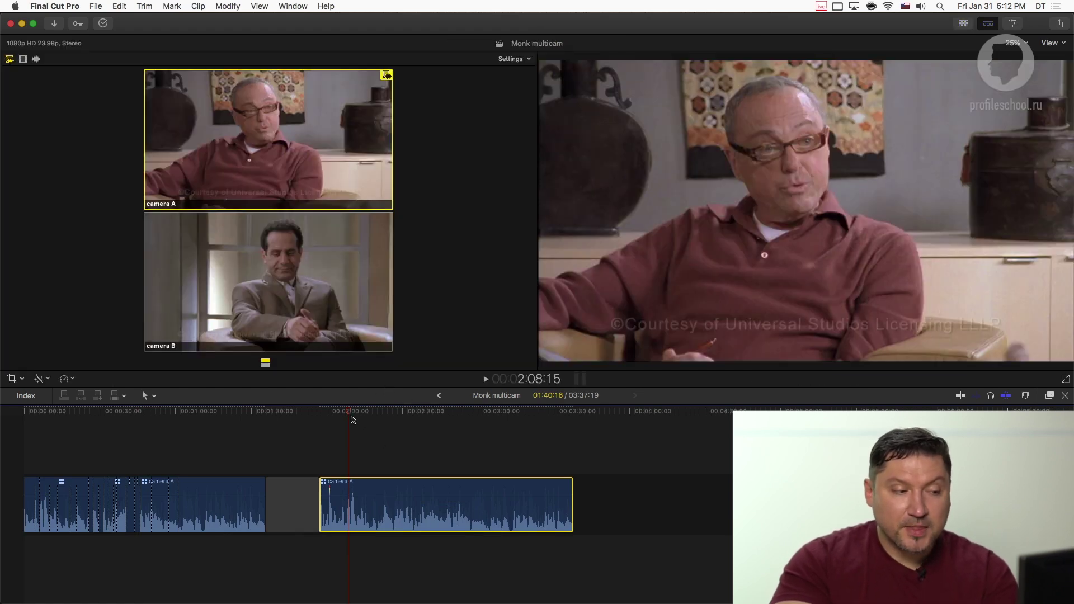
left_click(343, 415)
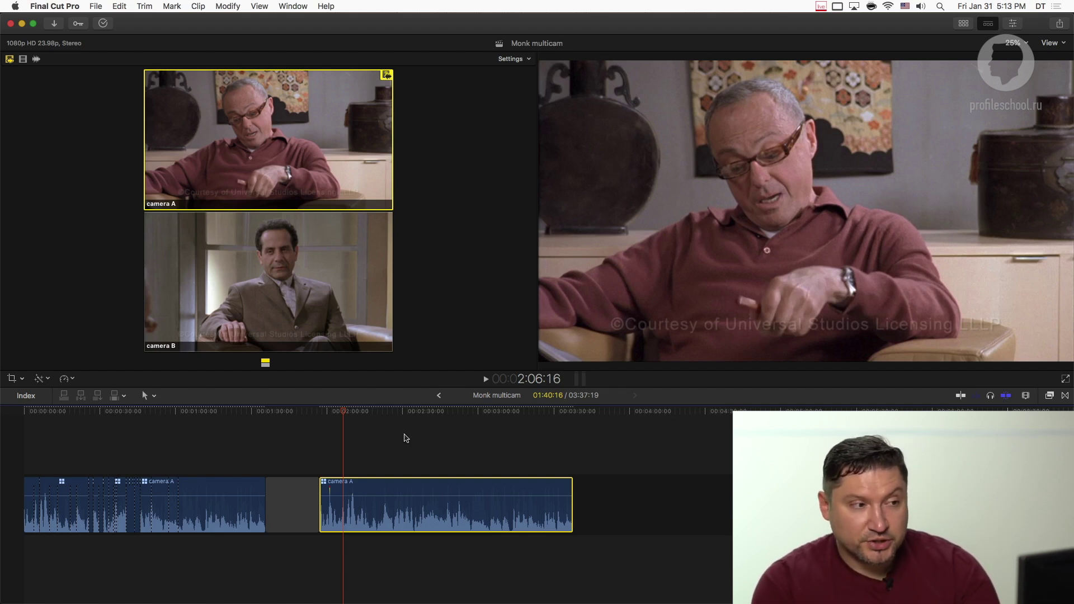
key("Up")
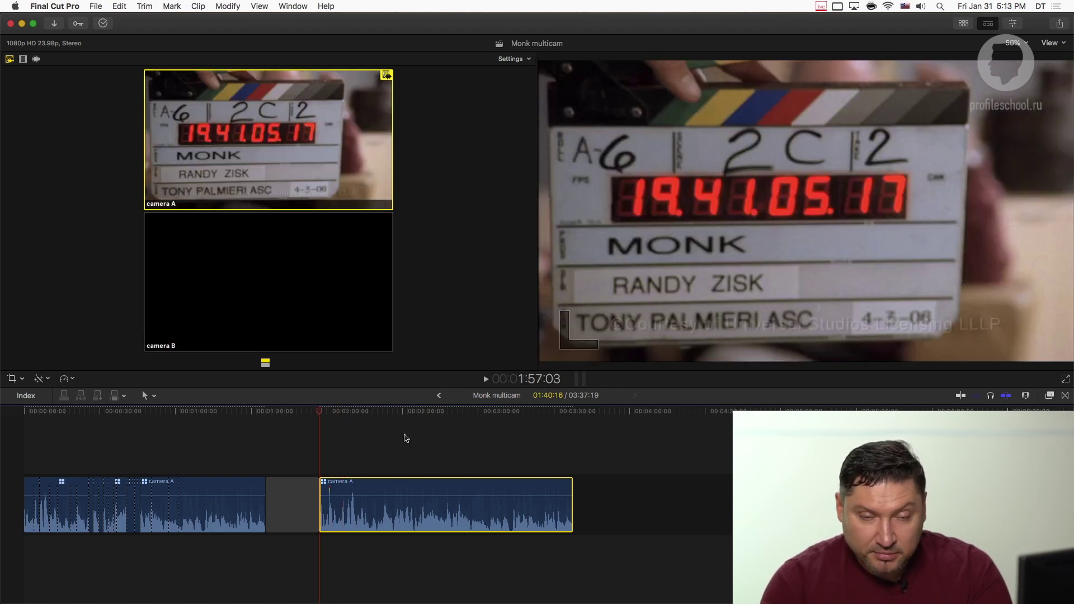
key("super+equal")
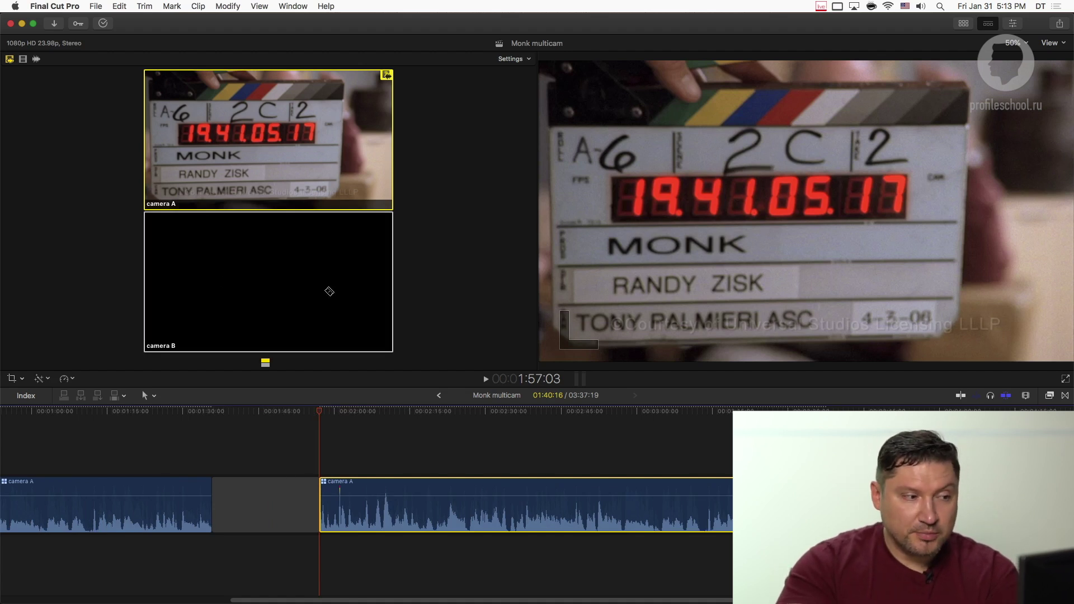
With camera B active and video-only switching, cut live to A, B, A, B during playback
left_click(321, 292)
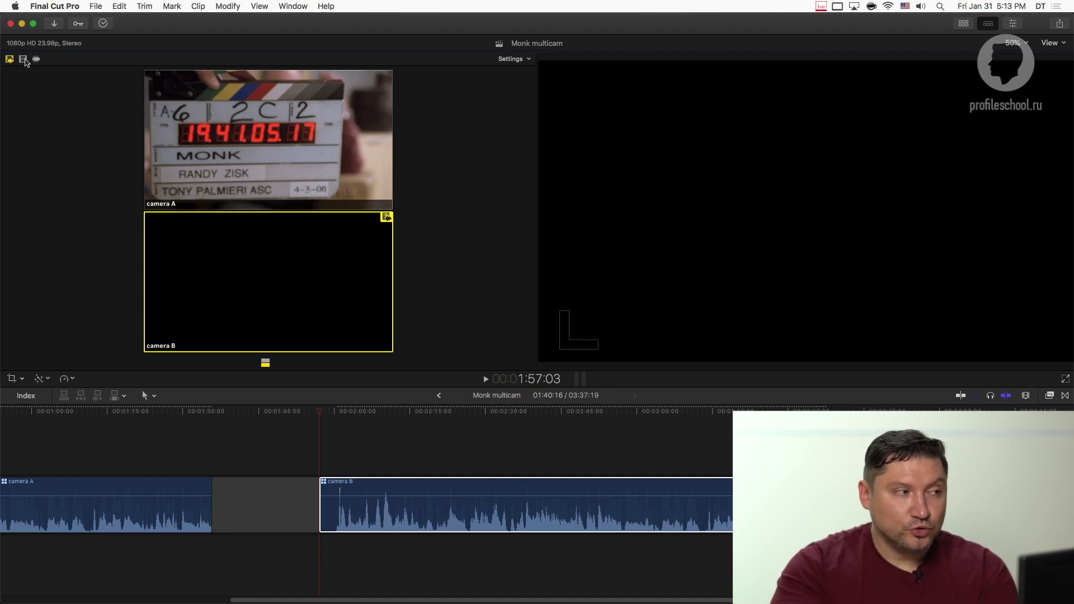
left_click(24, 60)
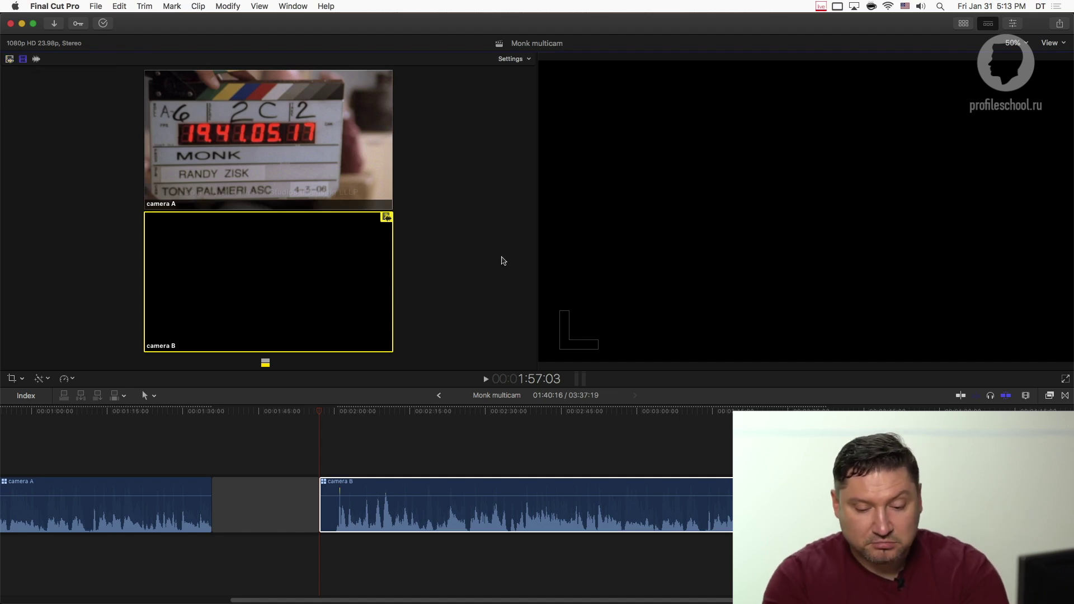
key("space")
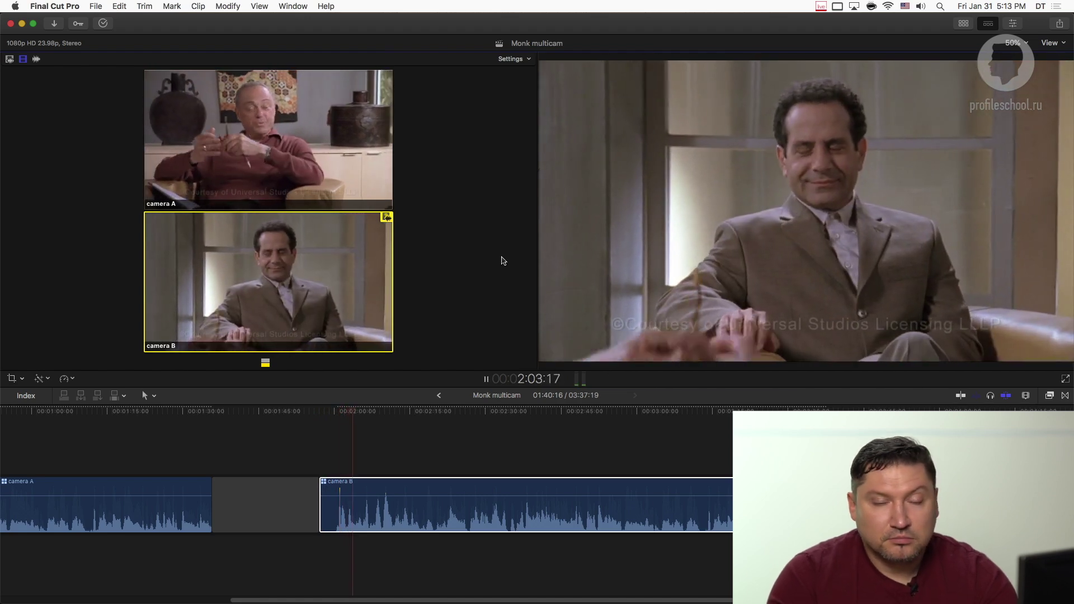
key("1")
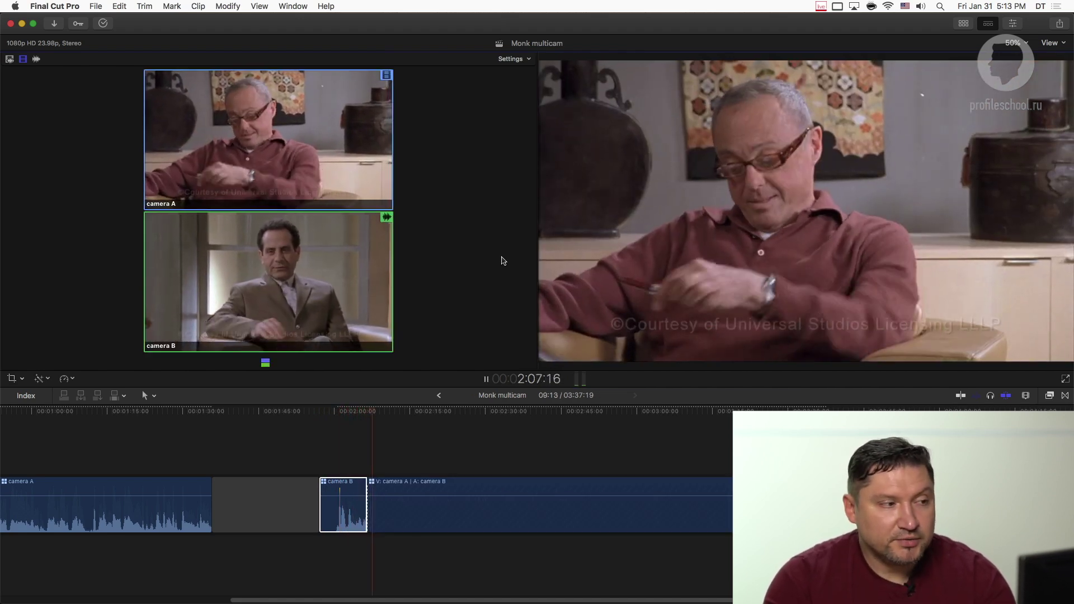
key("2")
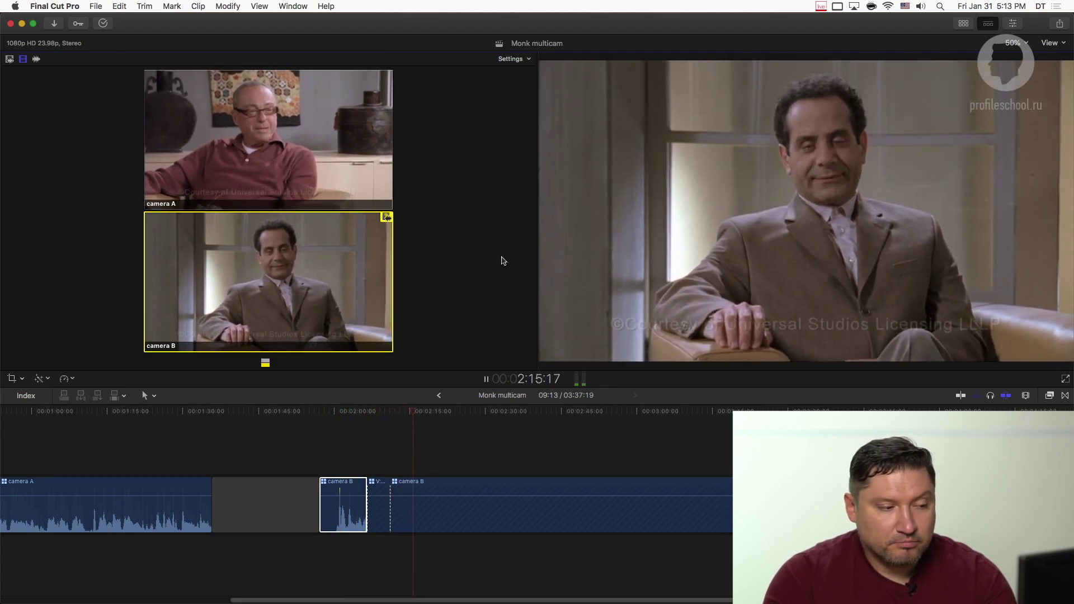
key("1")
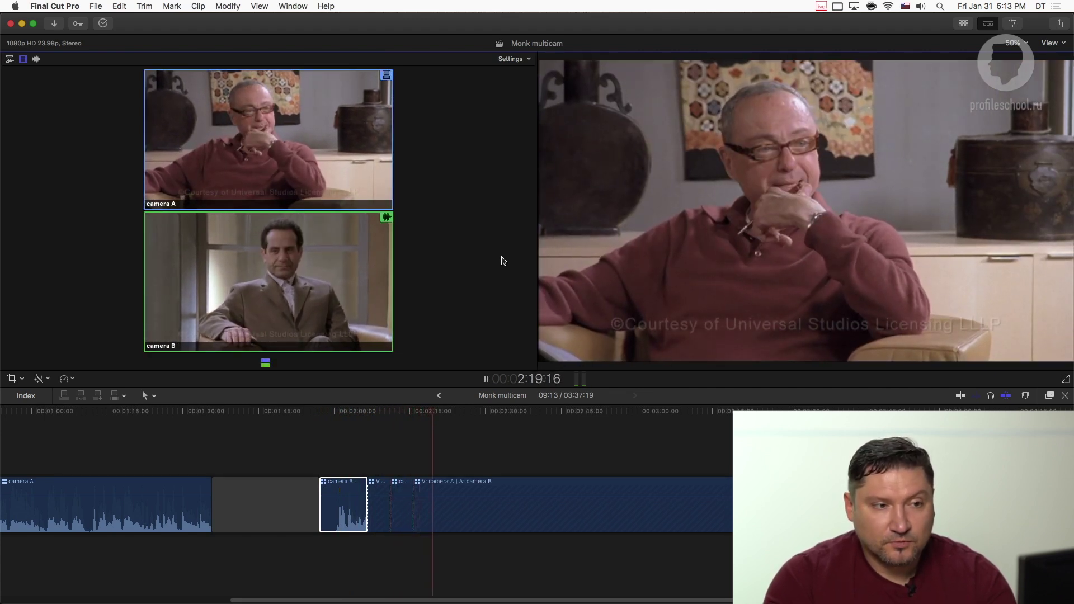
key("2")
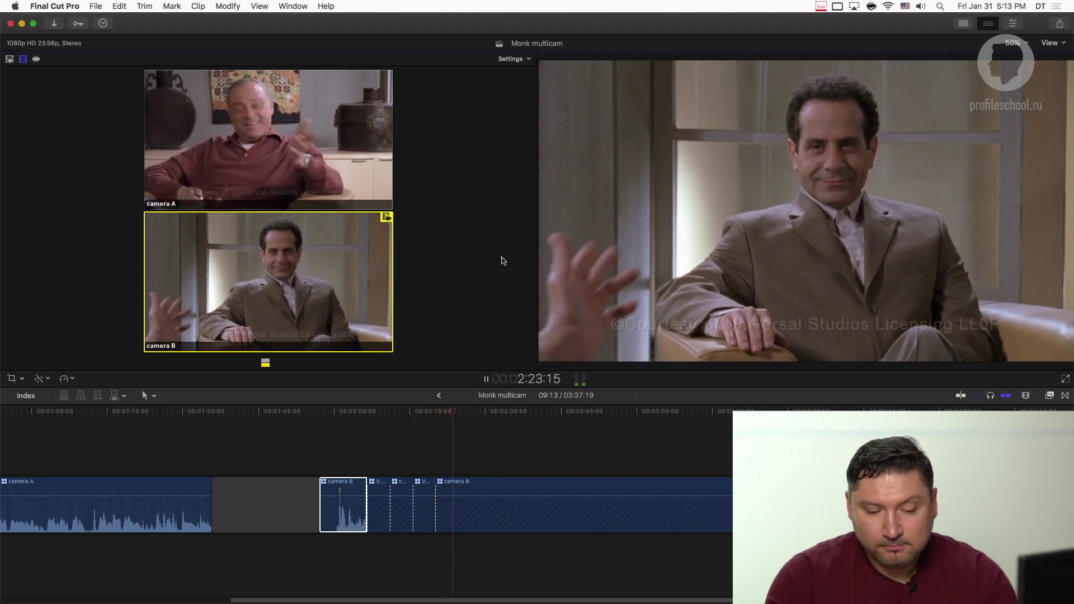
key("space")
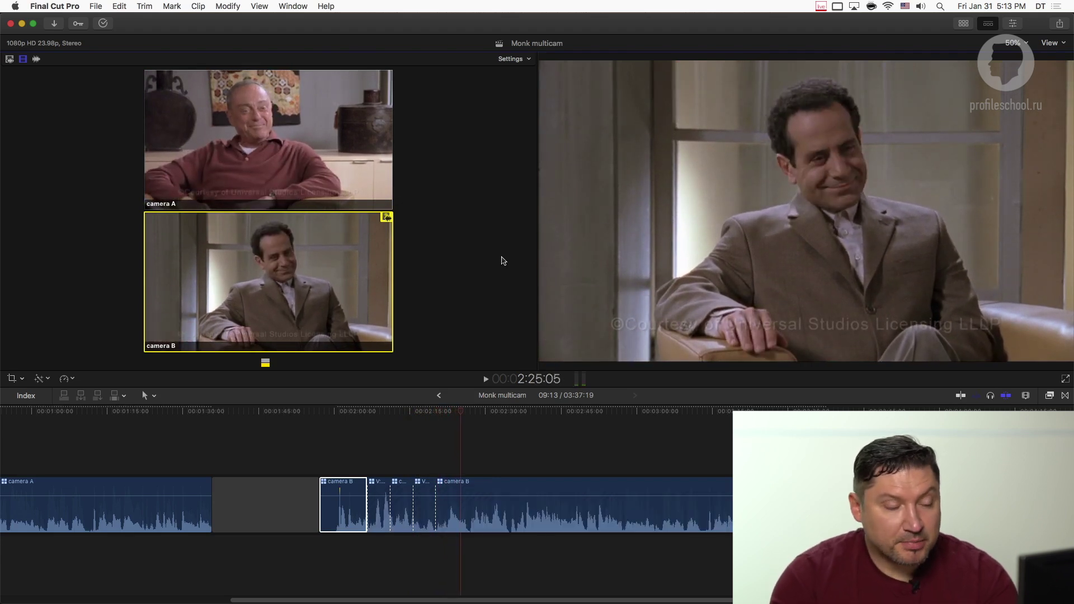
left_click_drag(441, 417, 404, 417)
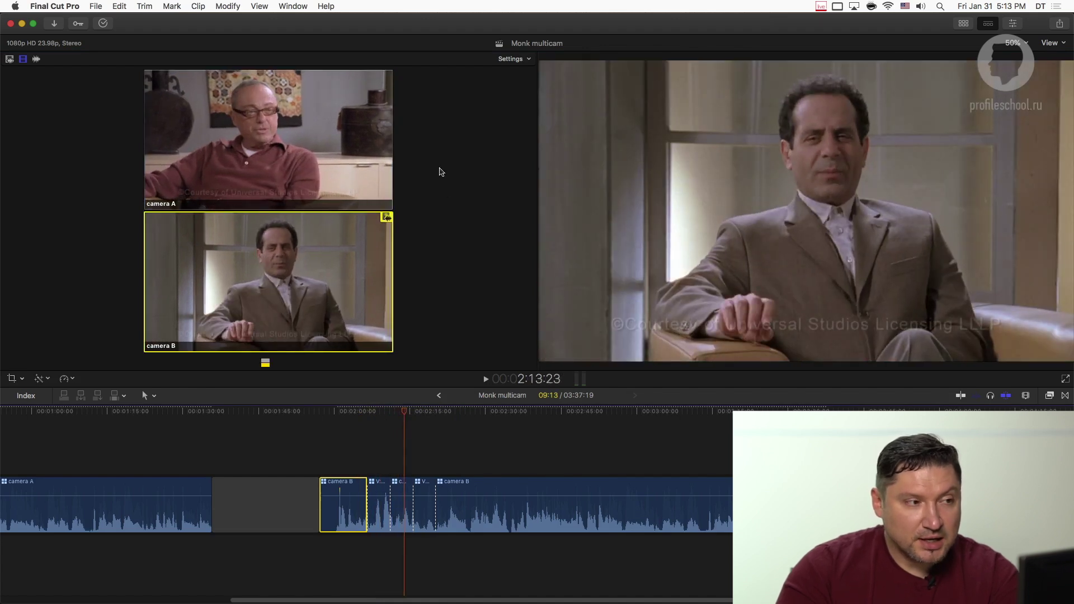
Set angle switching to video and audio, then zoom in on the new cuts near 2:17
left_click_drag(411, 418, 427, 408)
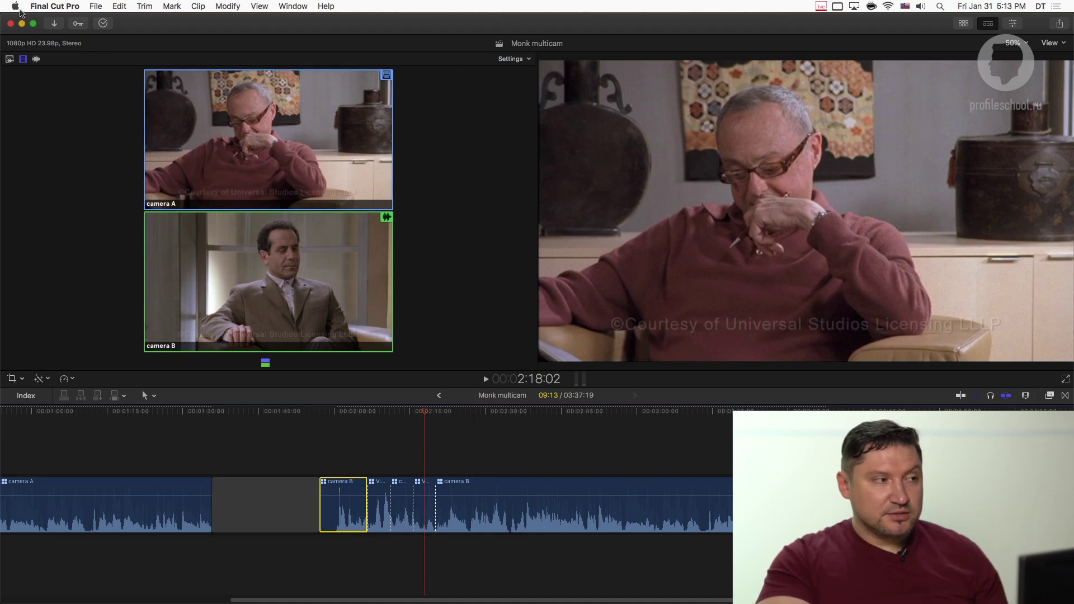
left_click(9, 59)
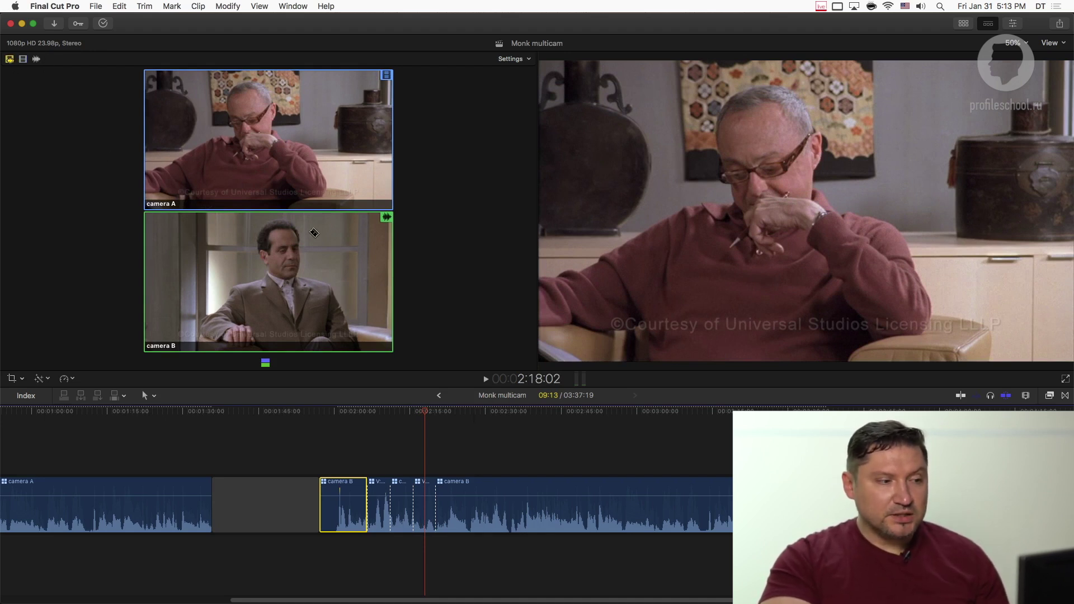
left_click(437, 447)
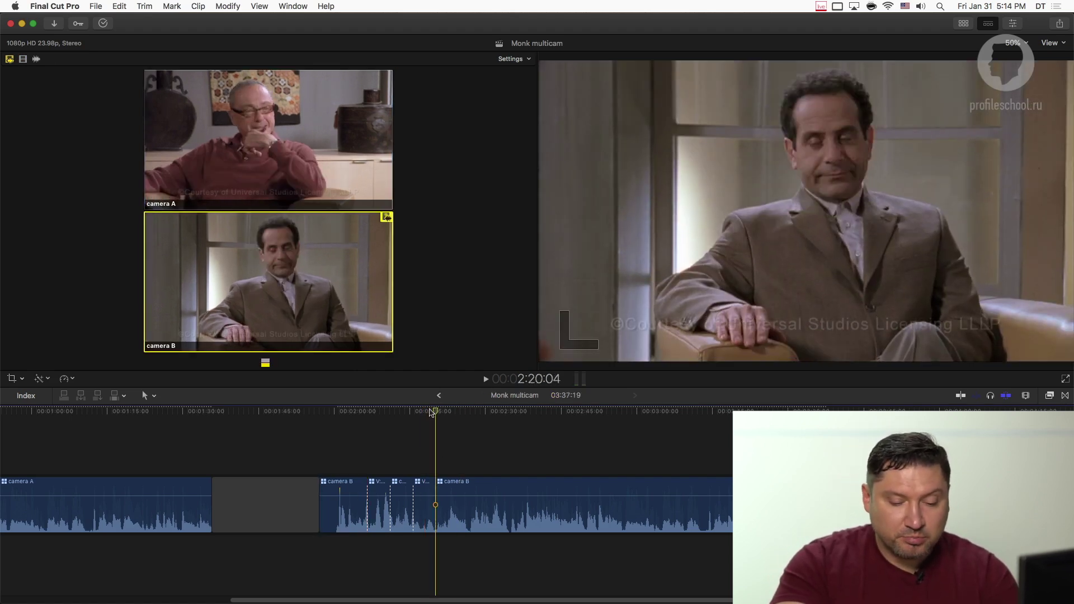
left_click(427, 412)
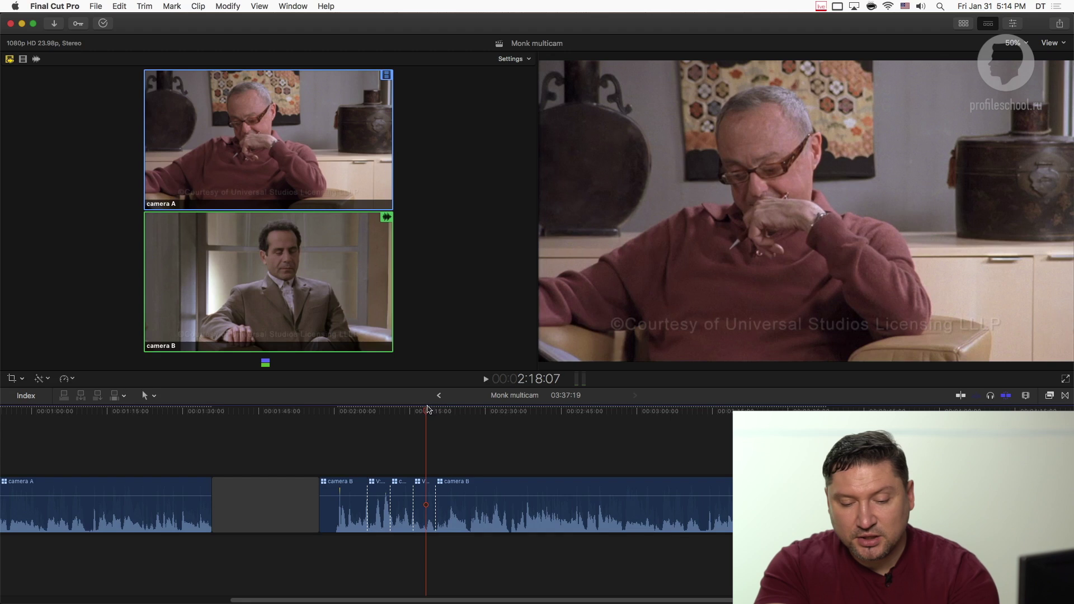
key("super+equal")
left_click(424, 413)
key("Left")
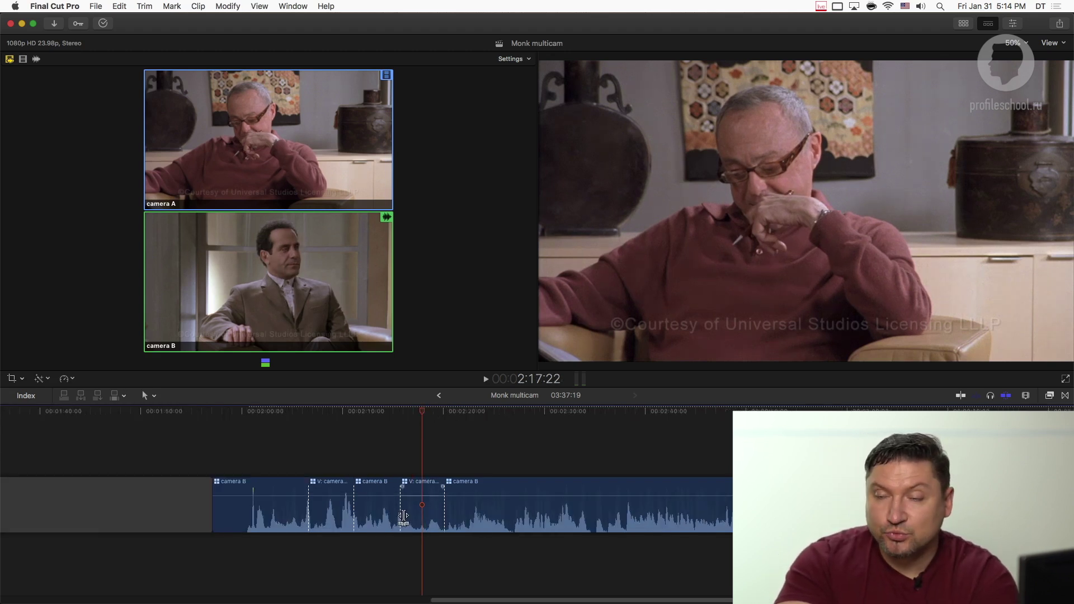
left_click(402, 516)
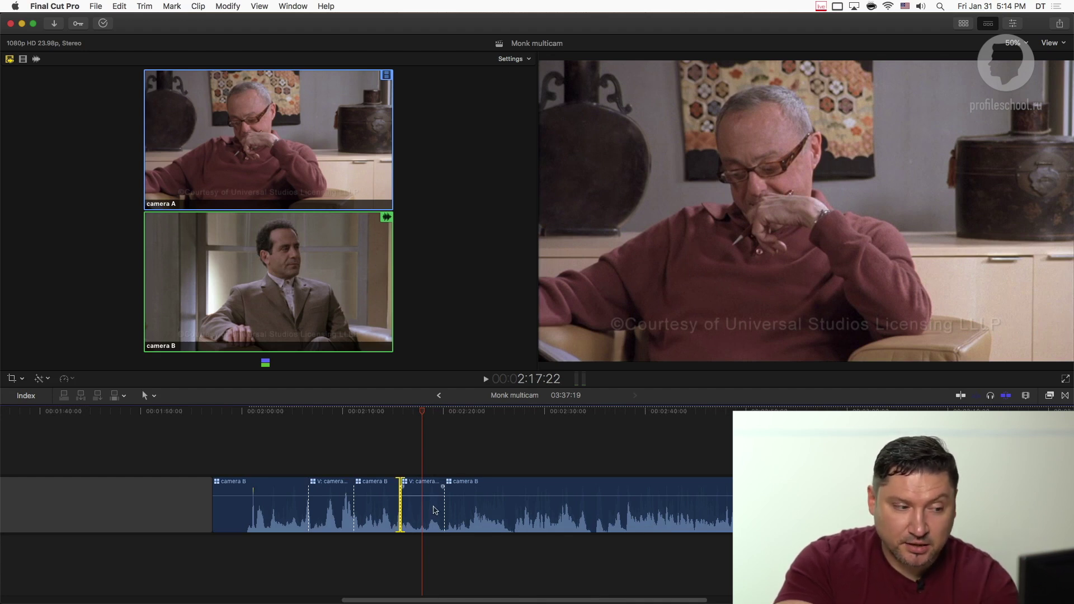
Switch the short camera A segment near 2:17 to camera B, then zoom out and reshow the Browser
key("alt+2")
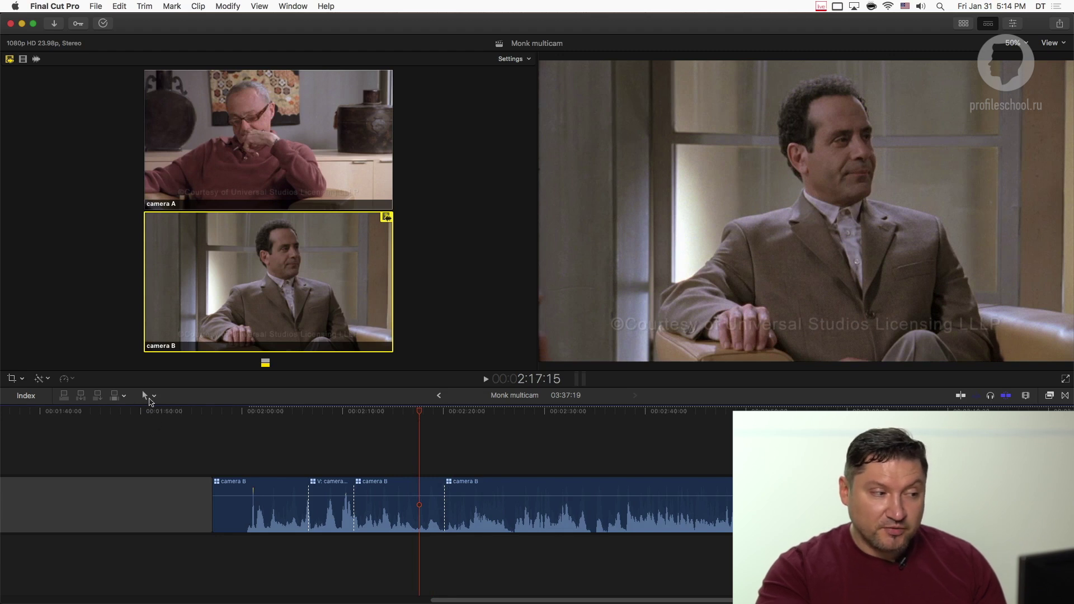
left_click(149, 396)
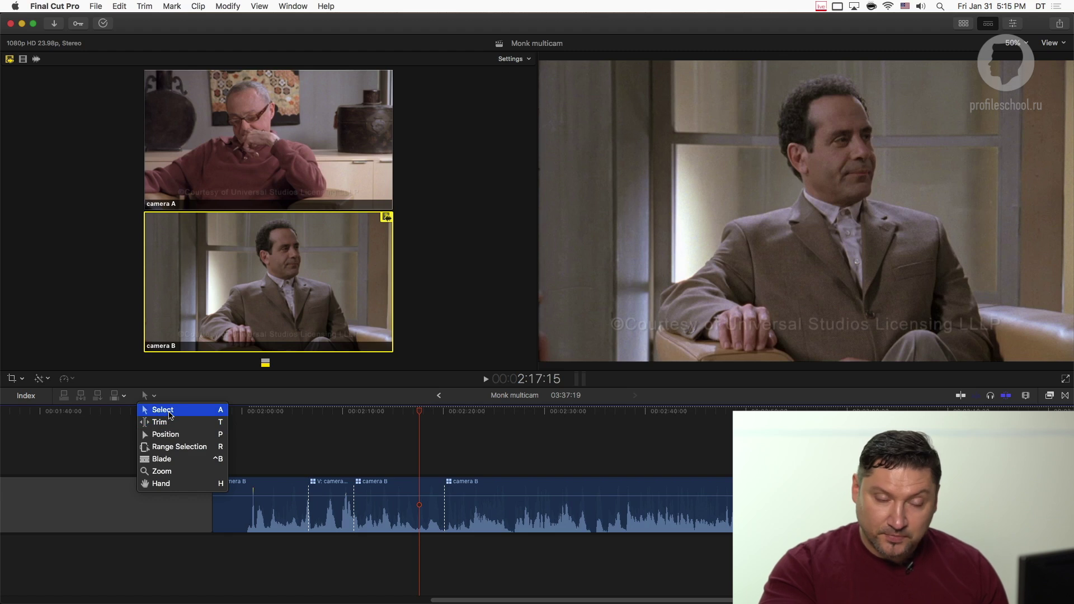
left_click(170, 414)
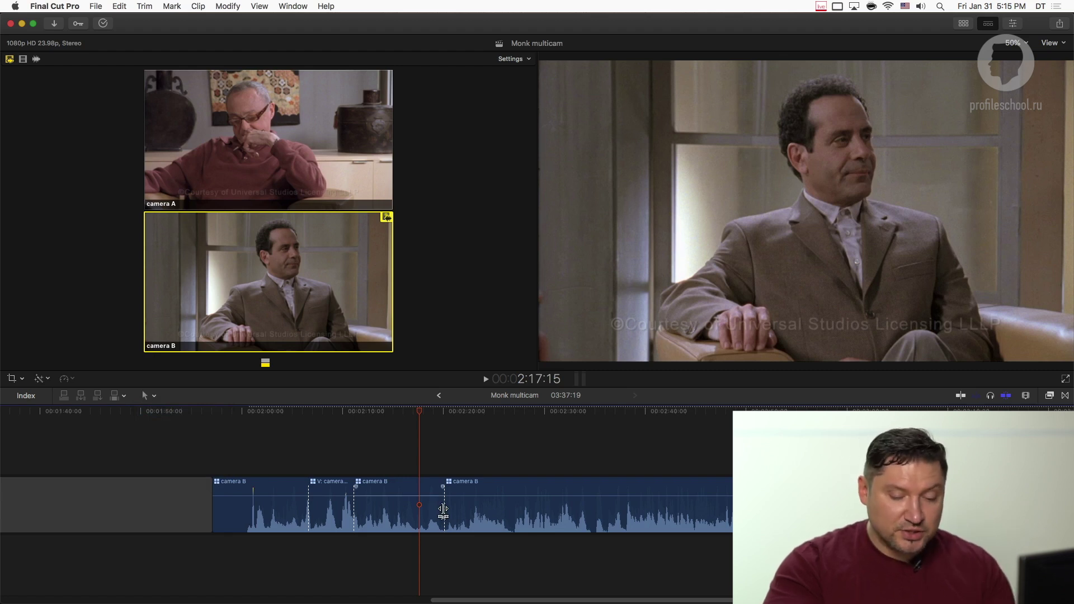
key("super+minus")
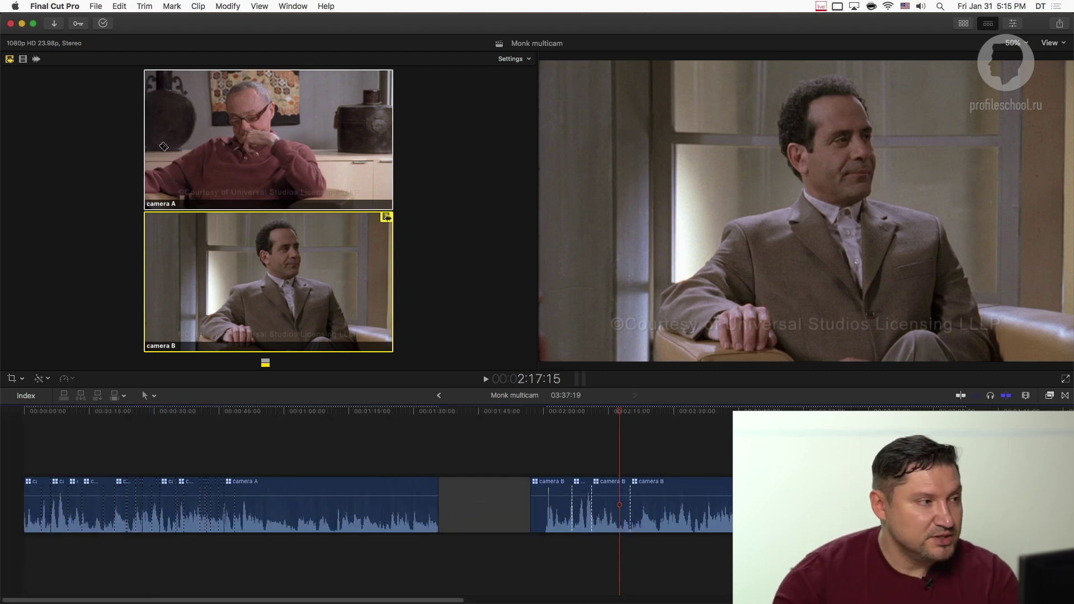
key("ctrl+super+1")
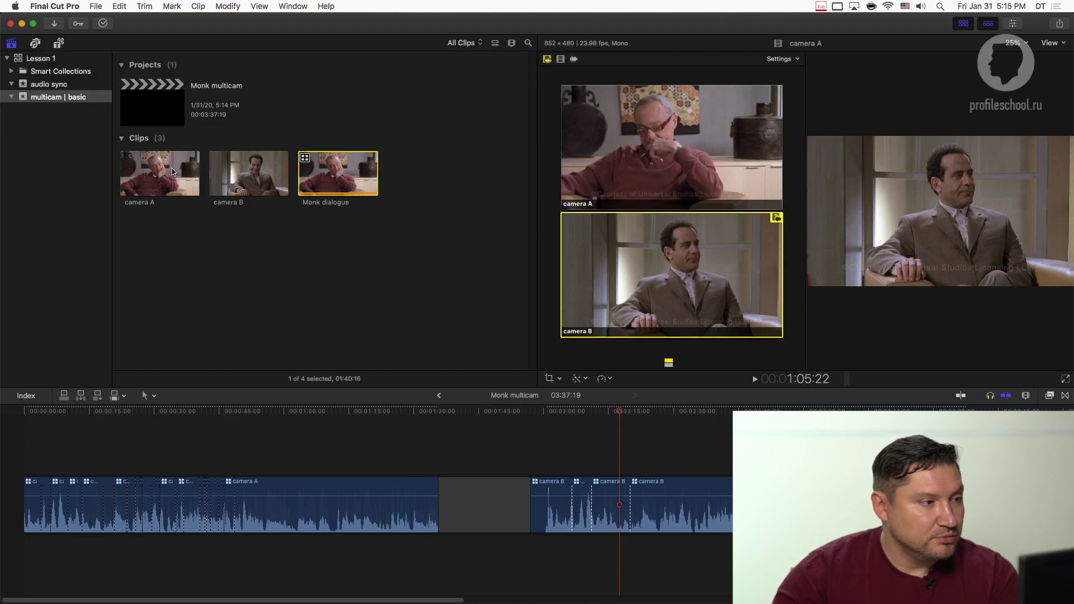
Append camera A to the end of the project and blade it at the playhead
left_click(147, 169)
key("e")
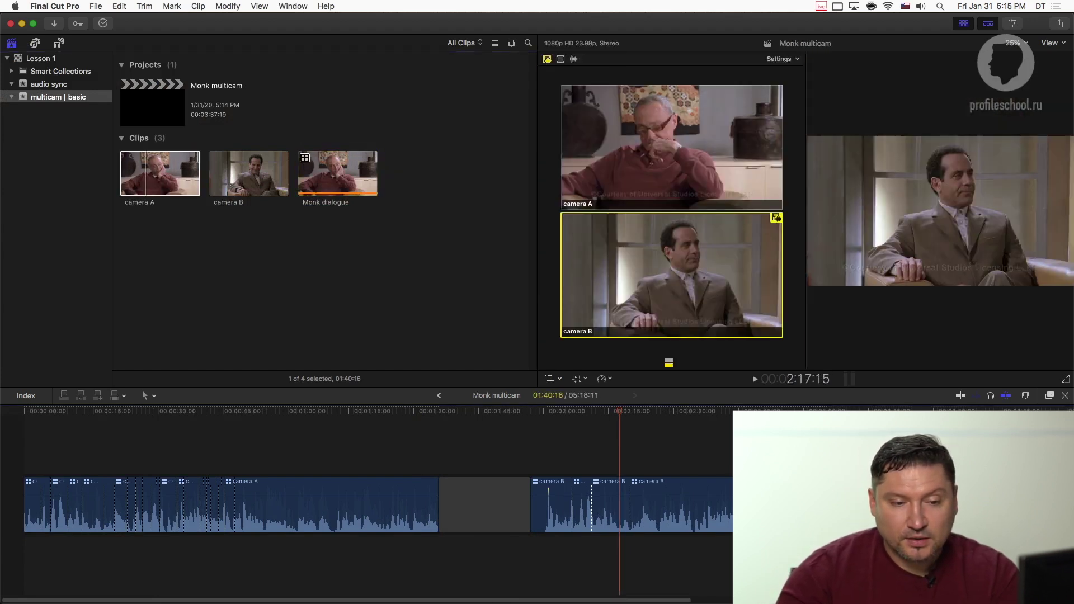
left_click(1008, 410)
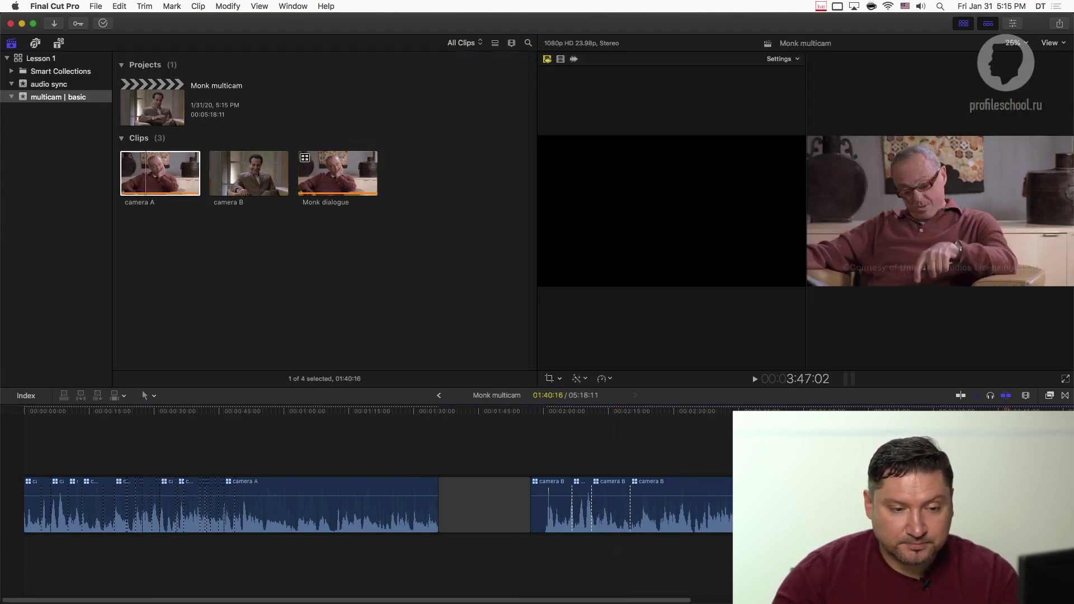
scroll(366, 503, "right", 10)
left_click(638, 411)
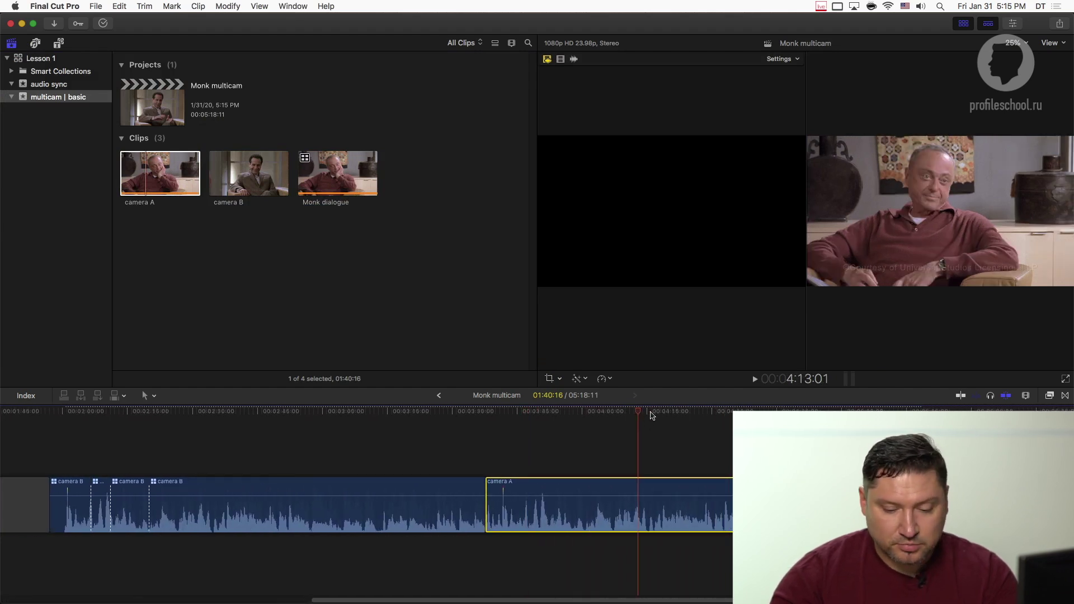
key("super+b")
Test a three-frame trim and undo it, then delete both trailing camera A clips
key("shift+slash")
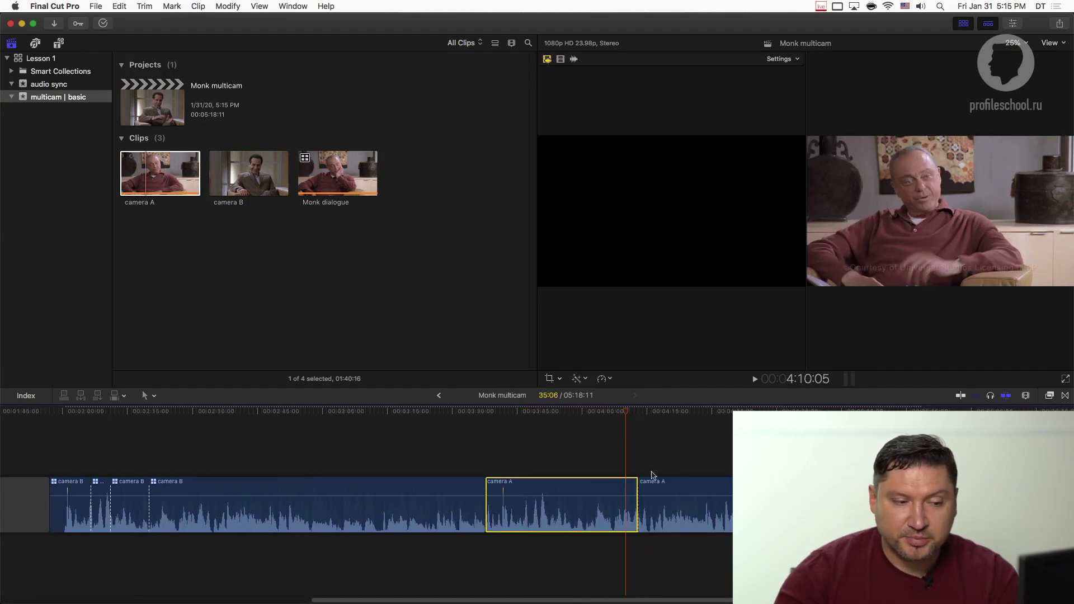
left_click_drag(639, 508, 642, 506)
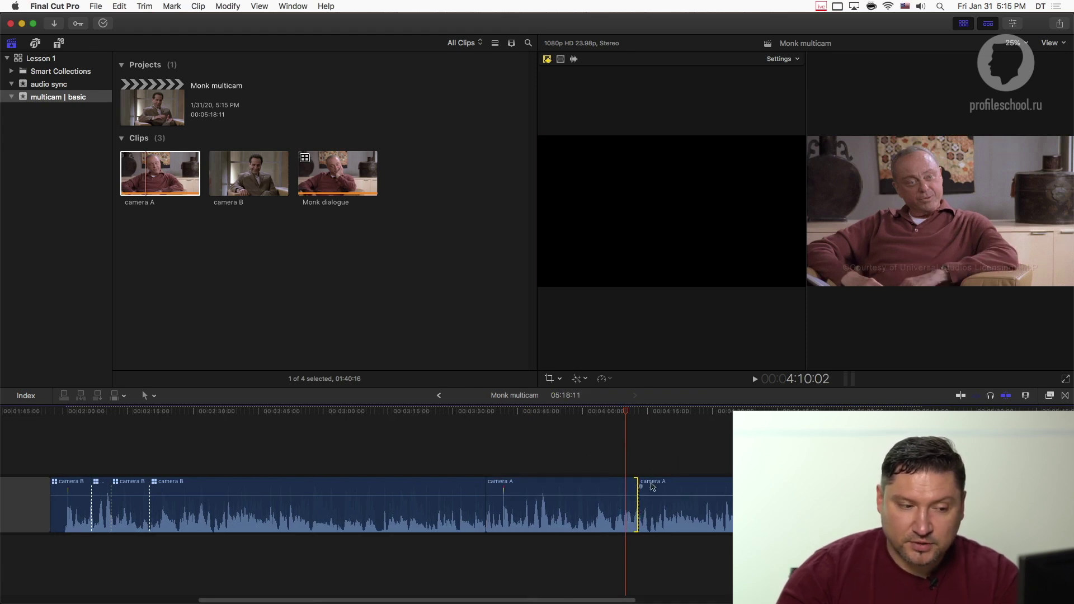
key("super+z")
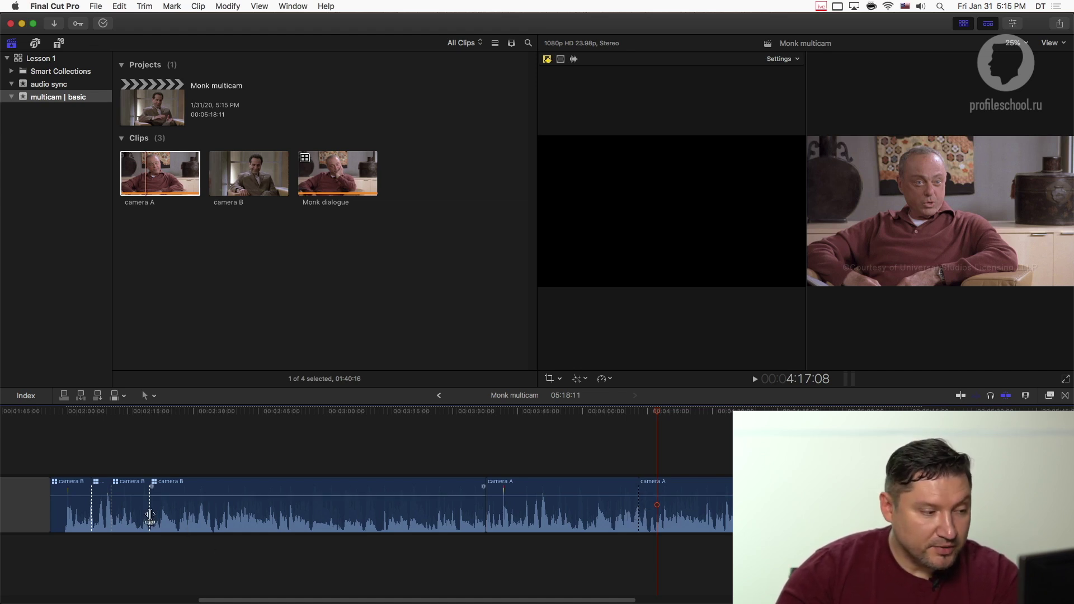
mouse_move(150, 515)
left_mouse_down()
mouse_move(184, 515)
mouse_move(144, 516)
mouse_move(175, 515)
mouse_move(153, 517)
left_mouse_up()
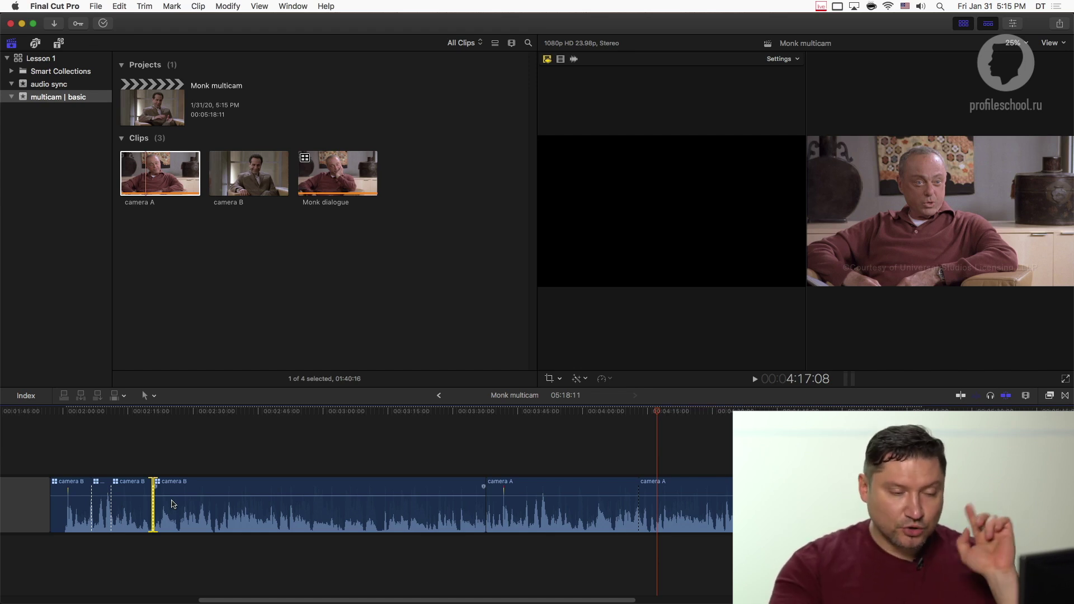
left_click_drag(557, 441, 680, 498)
key("Delete")
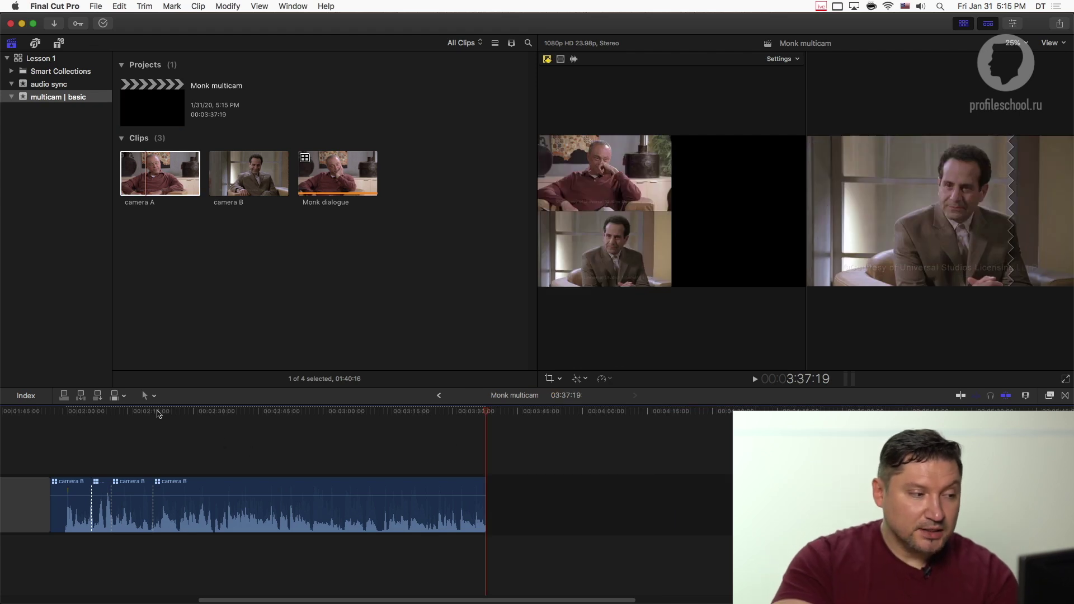
Delete the gap and camera B clips, zoom in near 46 seconds, and hide the Browser
left_click(154, 411)
scroll(154, 411, "left", 10)
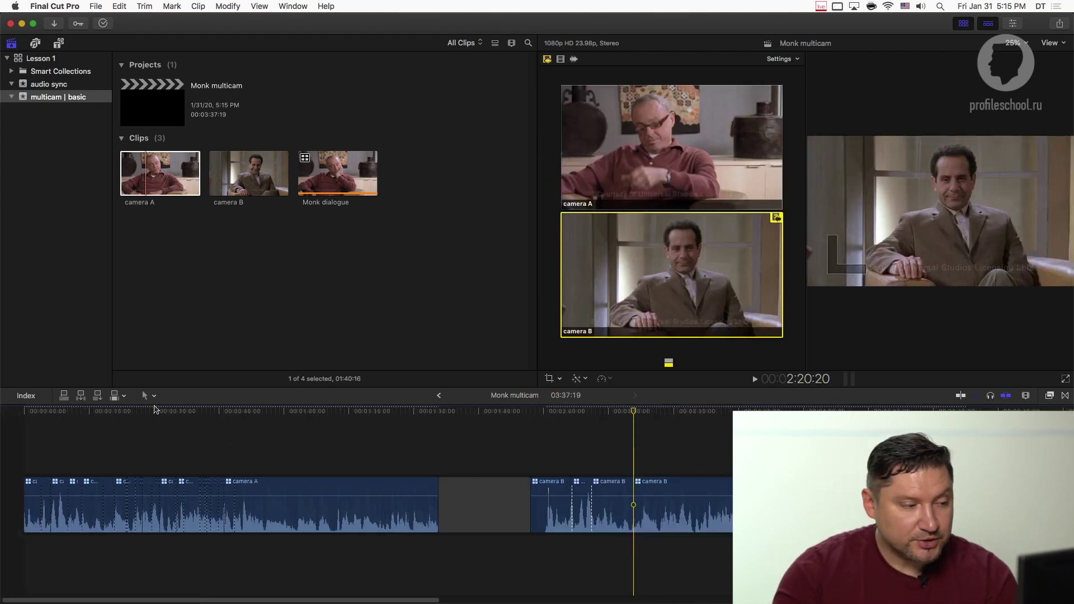
left_click_drag(493, 451, 744, 521)
key("Delete")
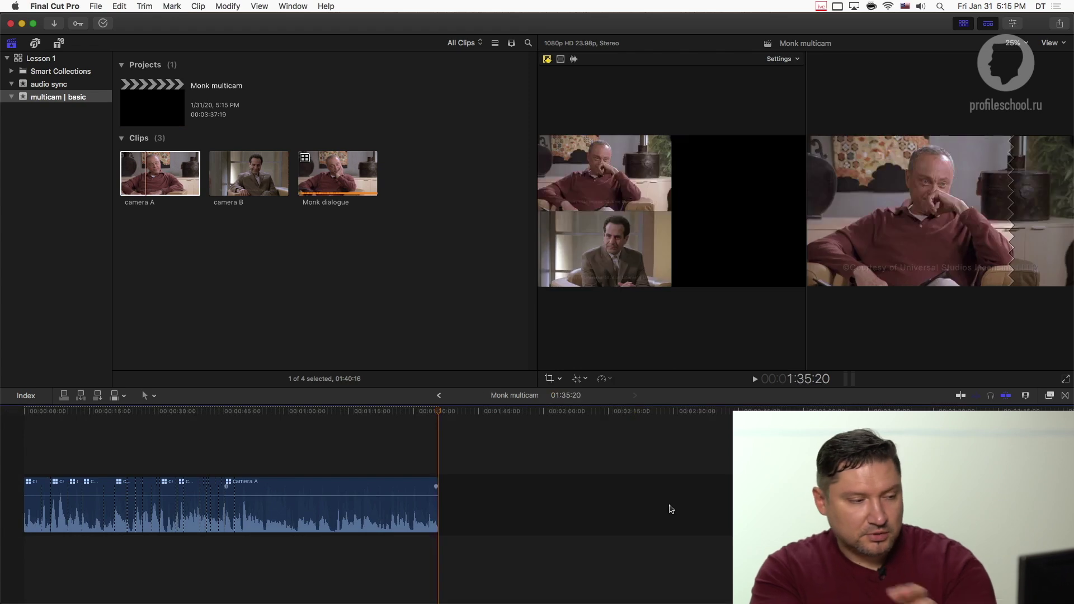
left_click(226, 412)
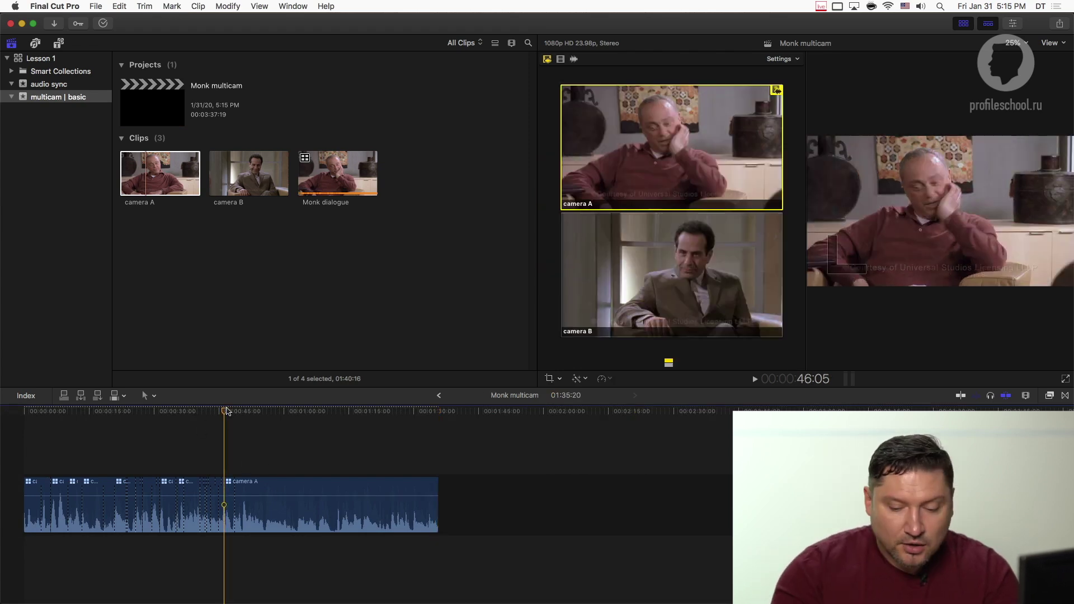
key("super+equal")
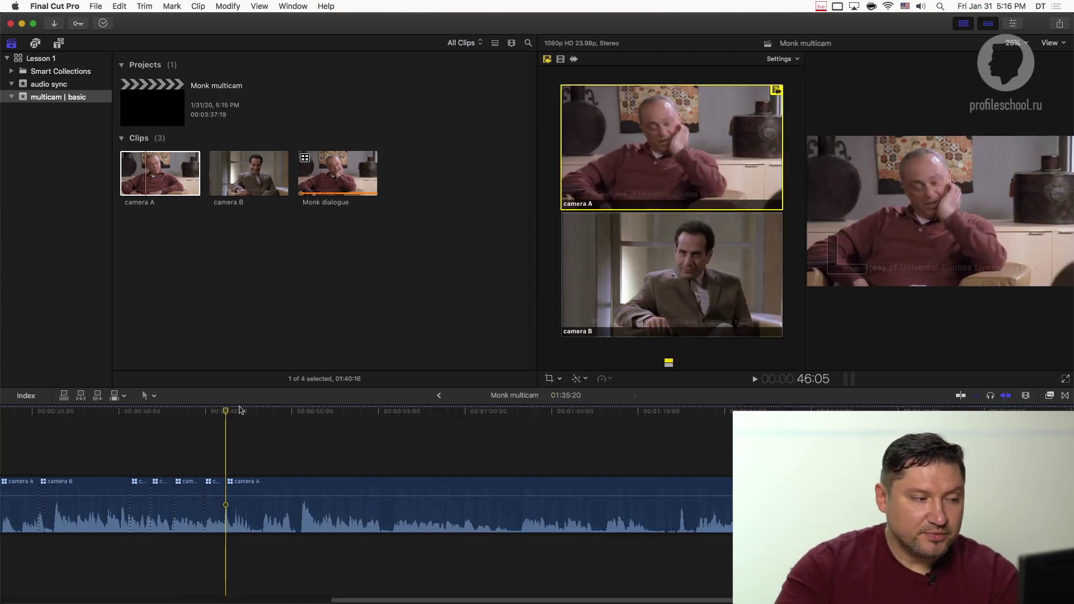
left_click(215, 413)
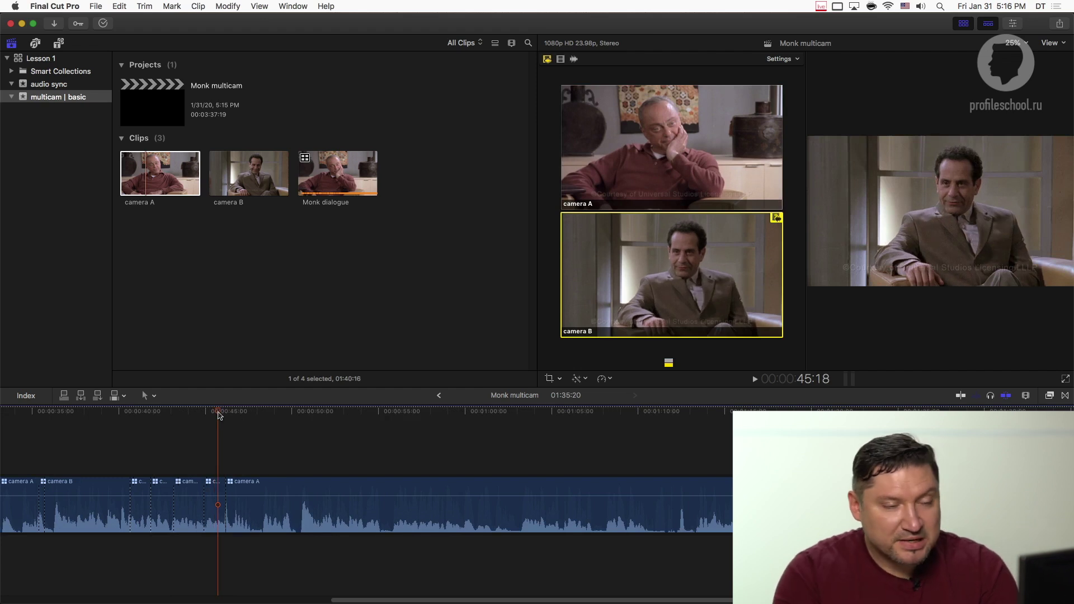
key("ctrl+super+1")
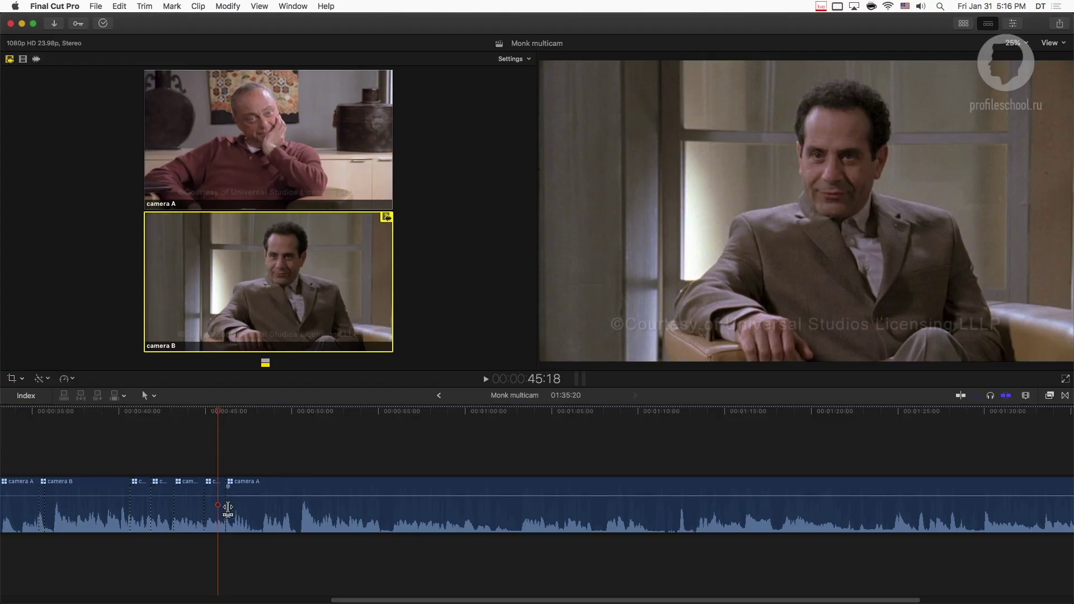
With the Trim tool, drag the camera B/camera A edit point and zoom in further
key("t")
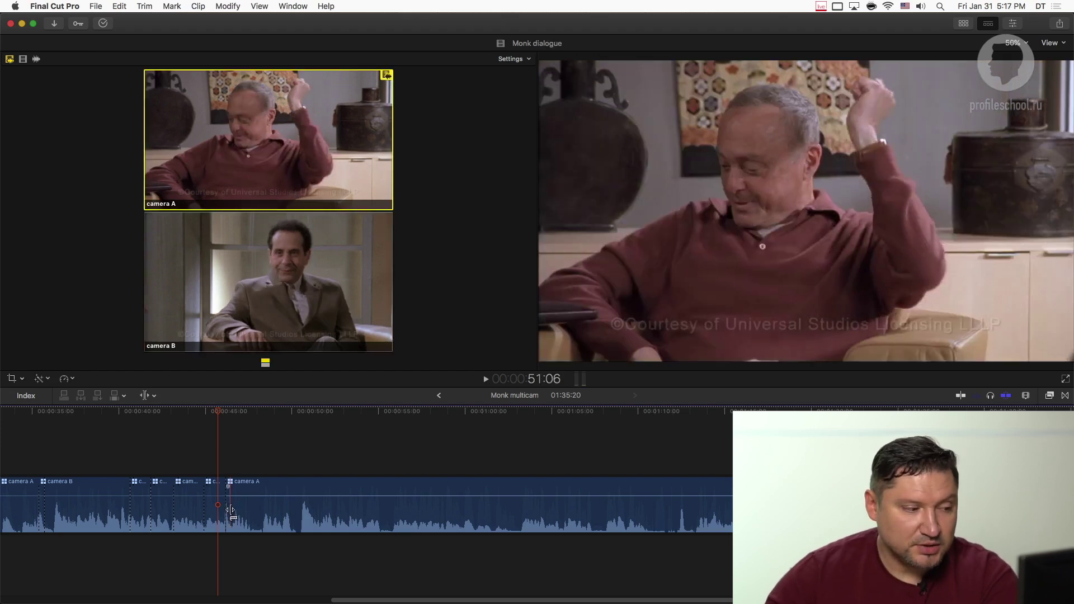
left_click_drag(231, 510, 303, 507)
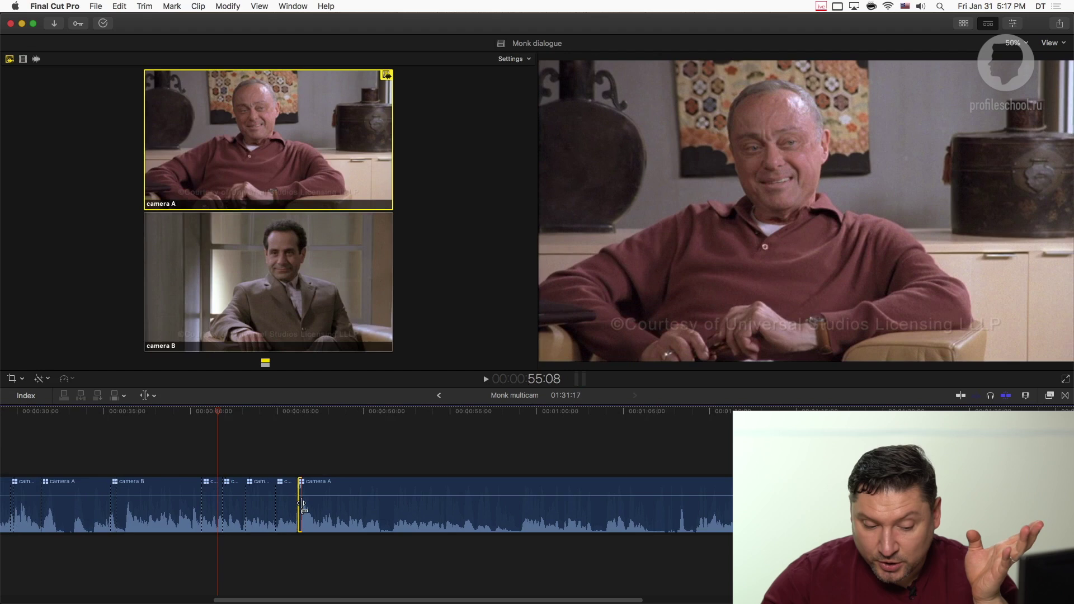
left_click(298, 513)
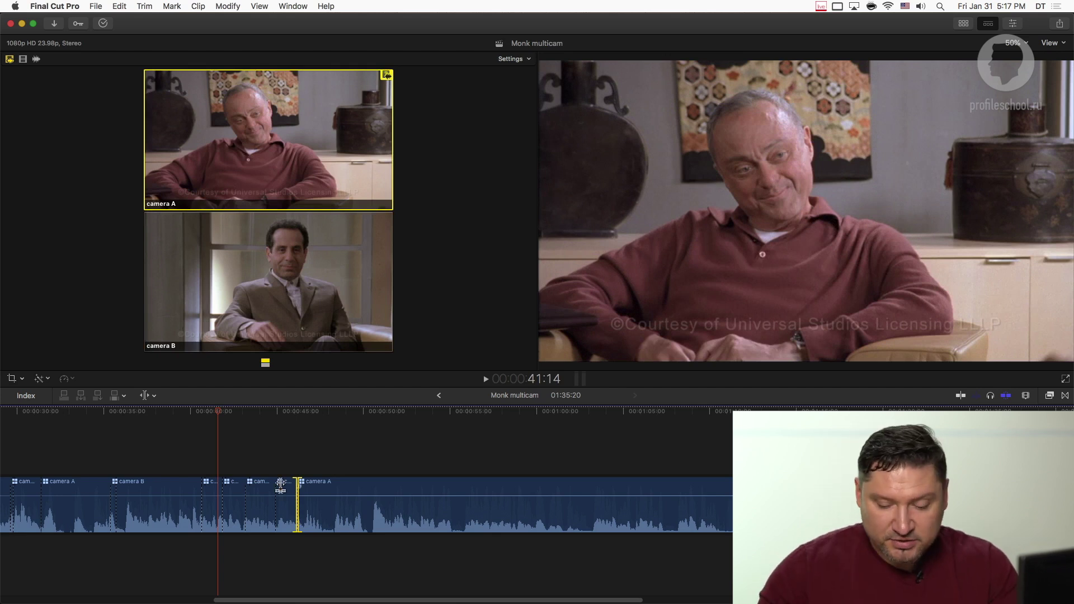
key("super+equal")
left_click(233, 412)
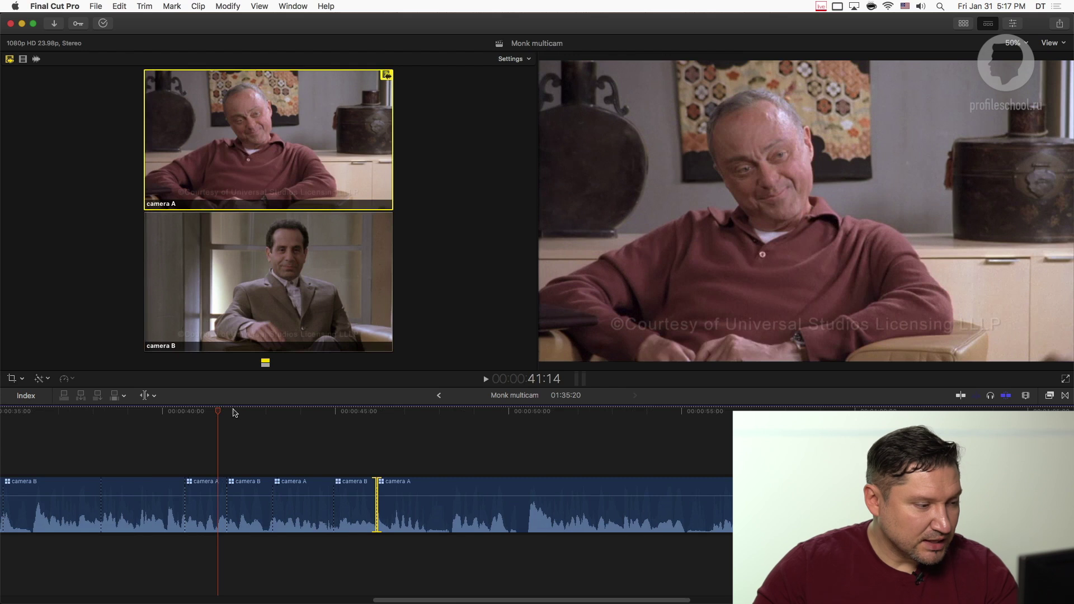
key("shift+super+a")
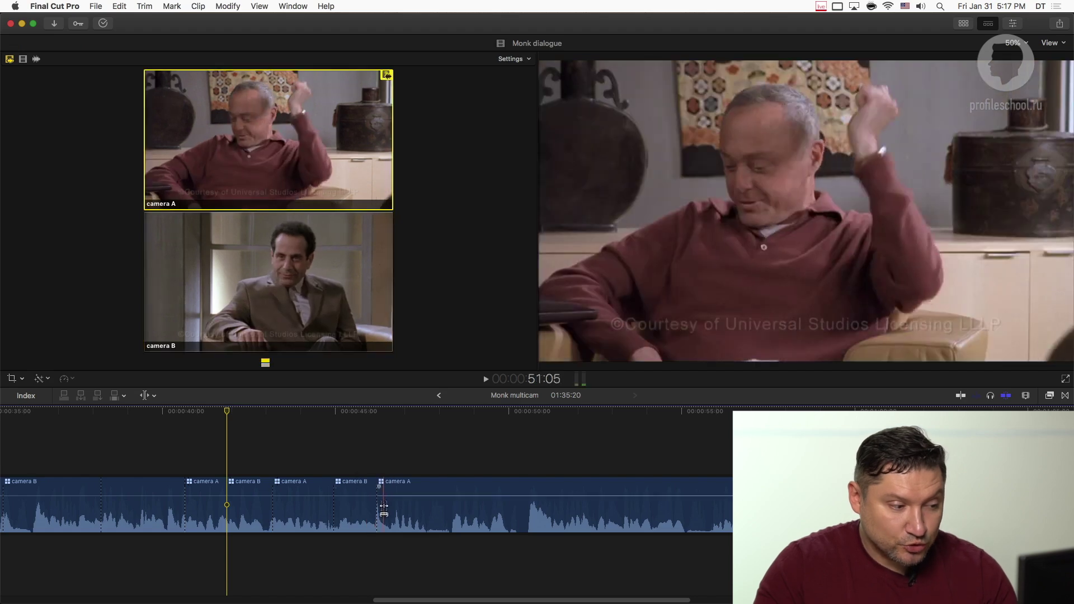
Play back from 45:13, then leave the two-up trim display and return to the Select tool
left_click(354, 413)
key("space")
key("space")
left_click(354, 413)
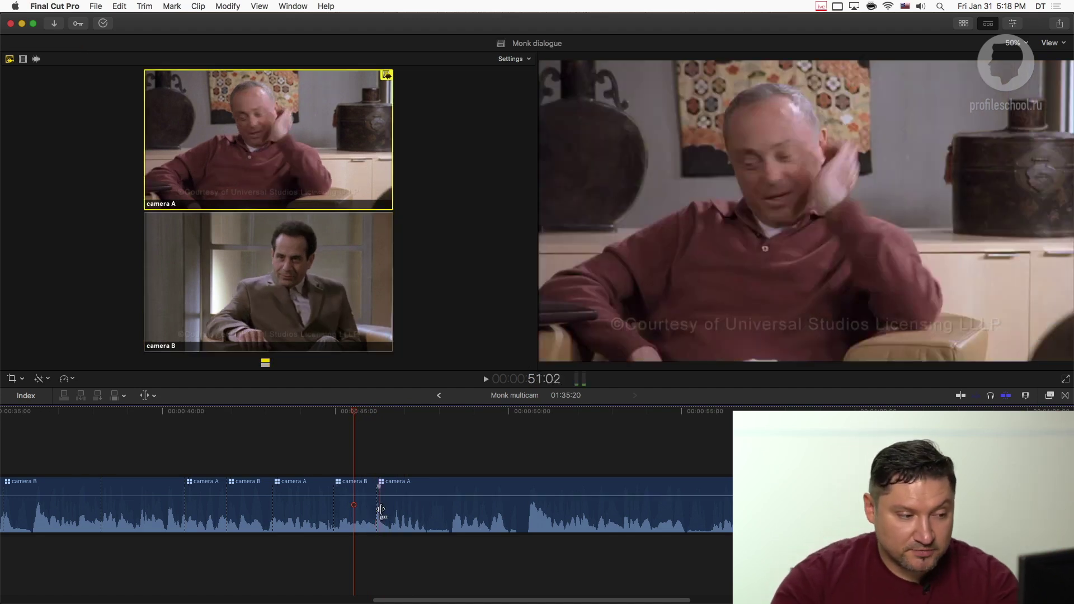
left_click_drag(377, 510, 378, 511)
key("shift+super+7")
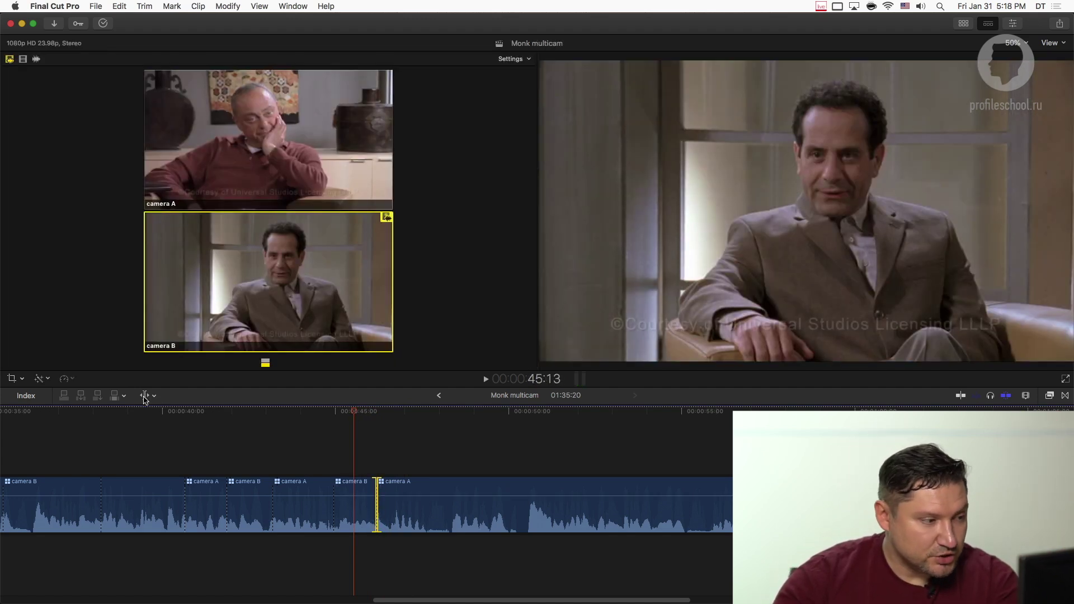
left_click(147, 395)
left_click(253, 415)
key("a")
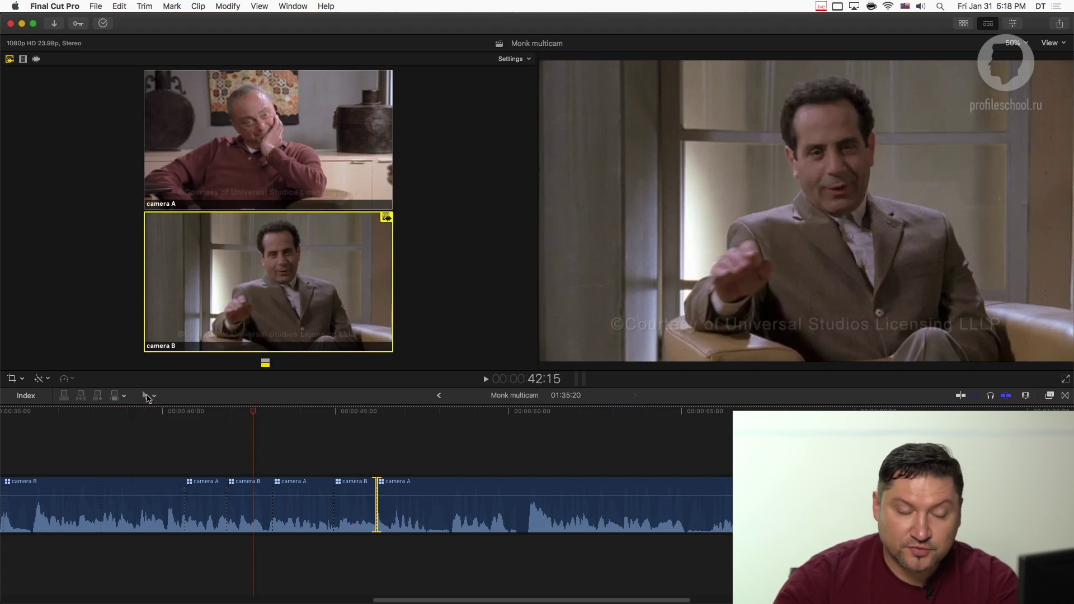
Move the cut into camera A slightly earlier and play across it to check
left_click(383, 456)
left_click_drag(377, 507, 365, 507)
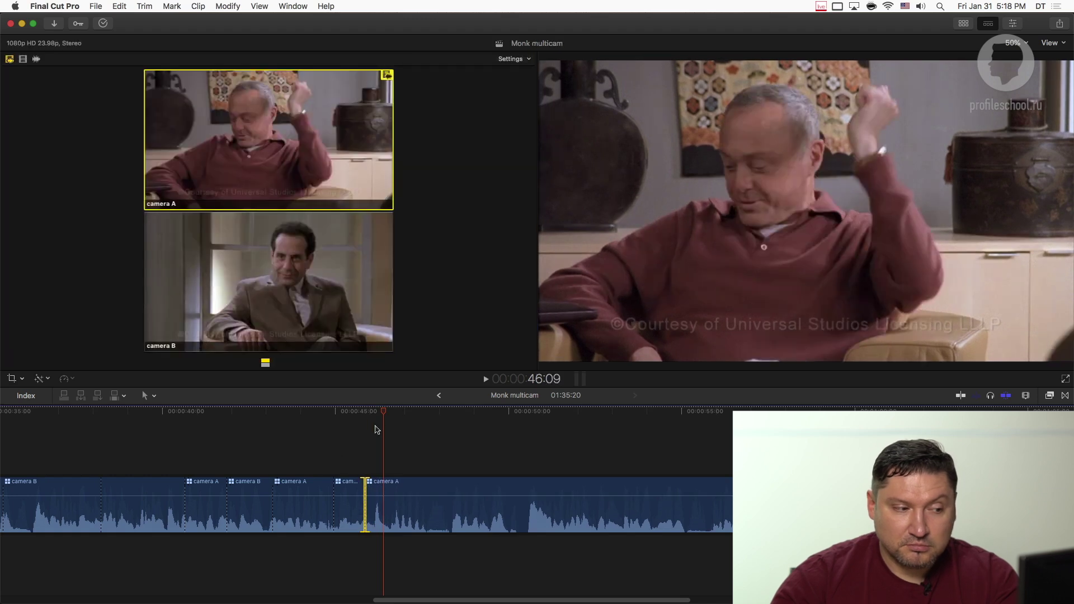
left_click(347, 413)
key("space")
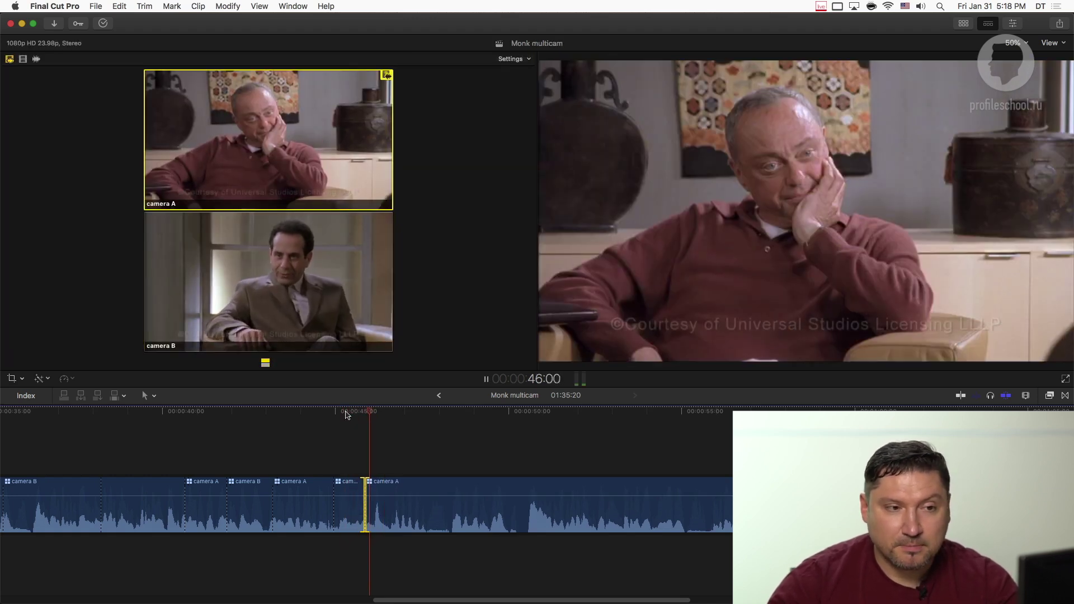
key("space")
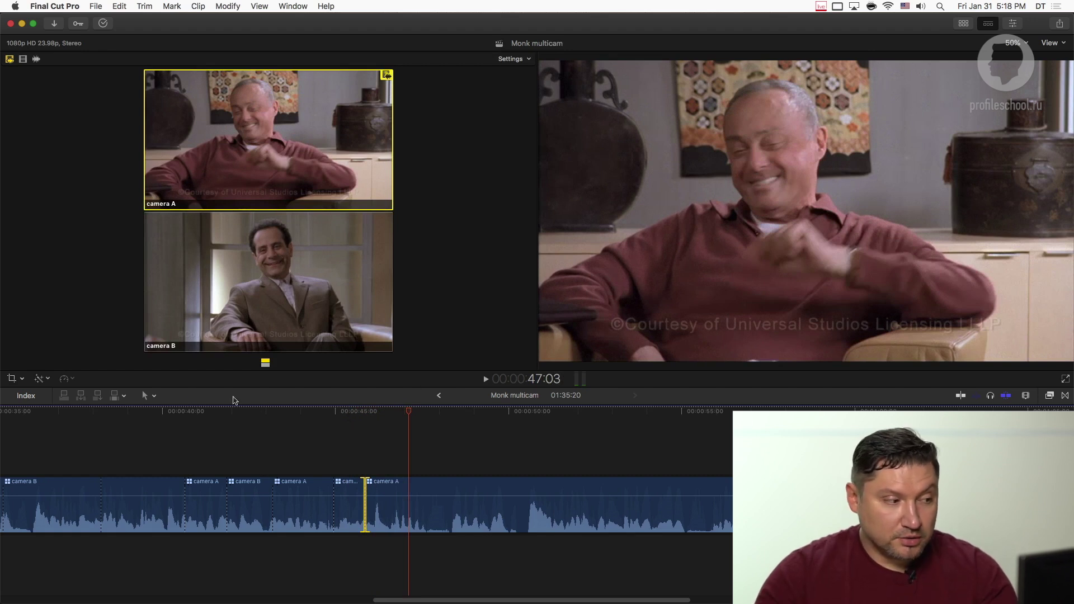
left_click(147, 396)
left_click(480, 438)
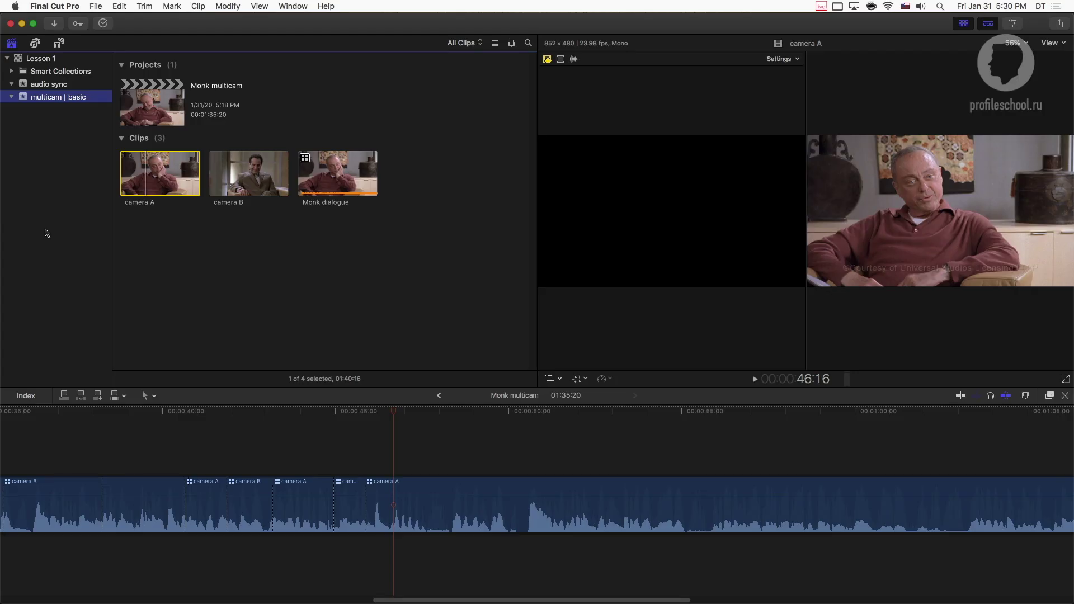
Create a new event named 'multicam | broken' and switch to the Finder
key("alt+n")
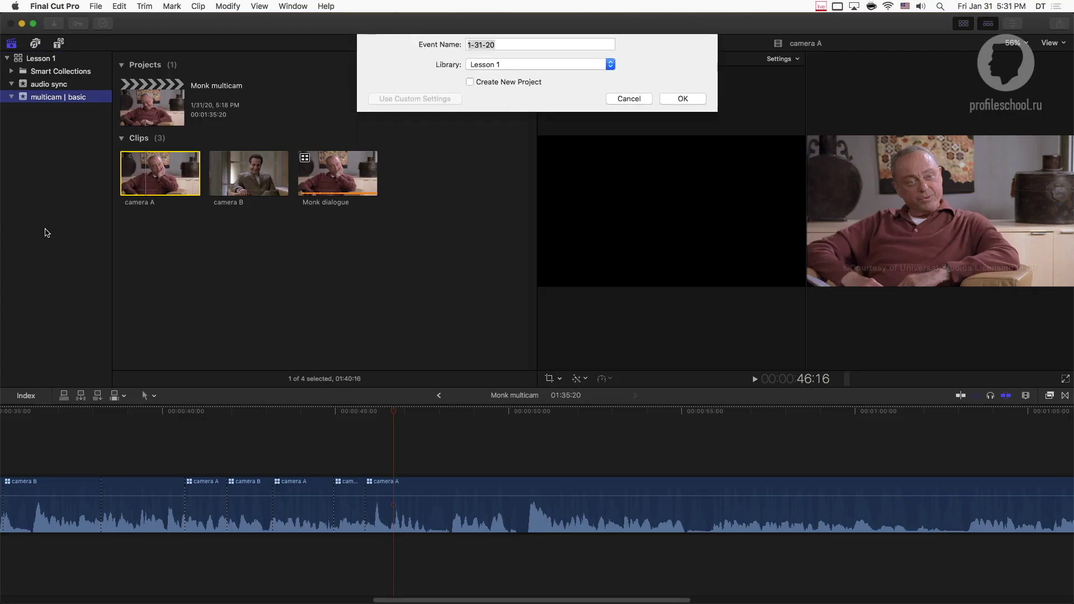
type("multicam")
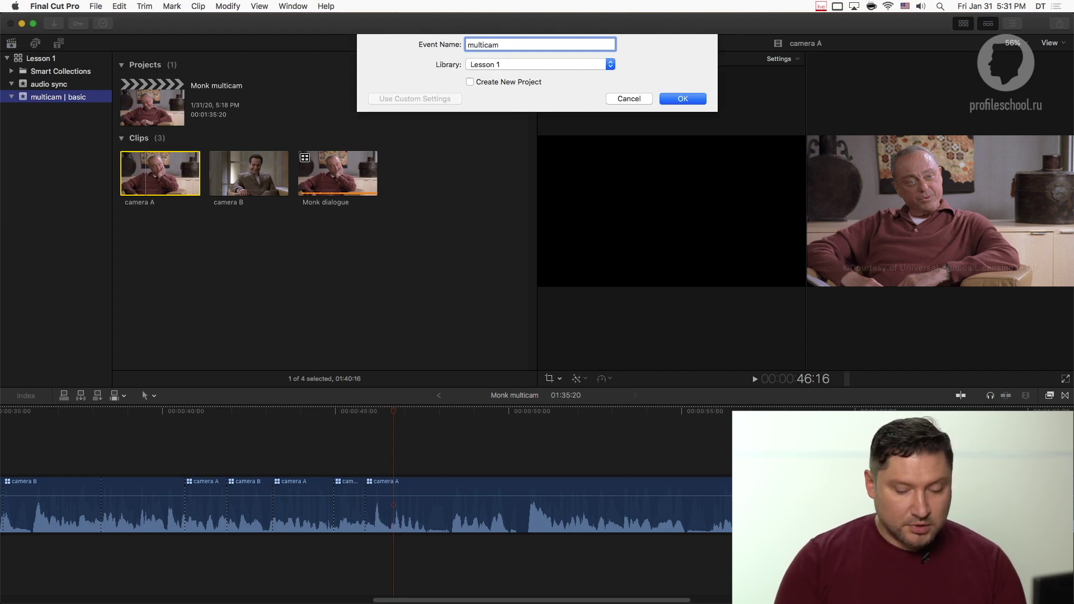
type(" | broken")
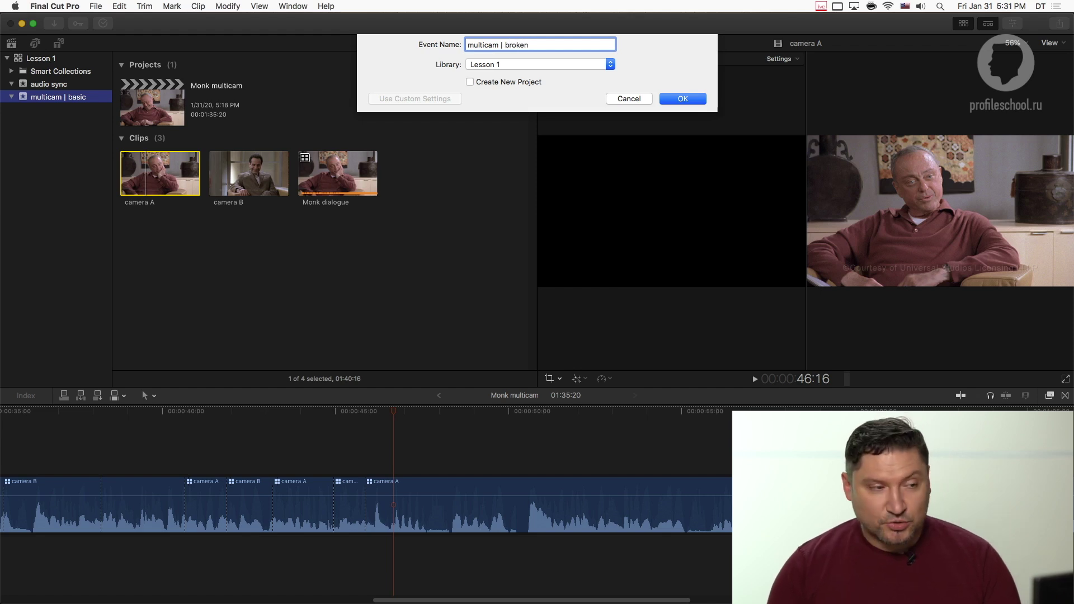
key("Return")
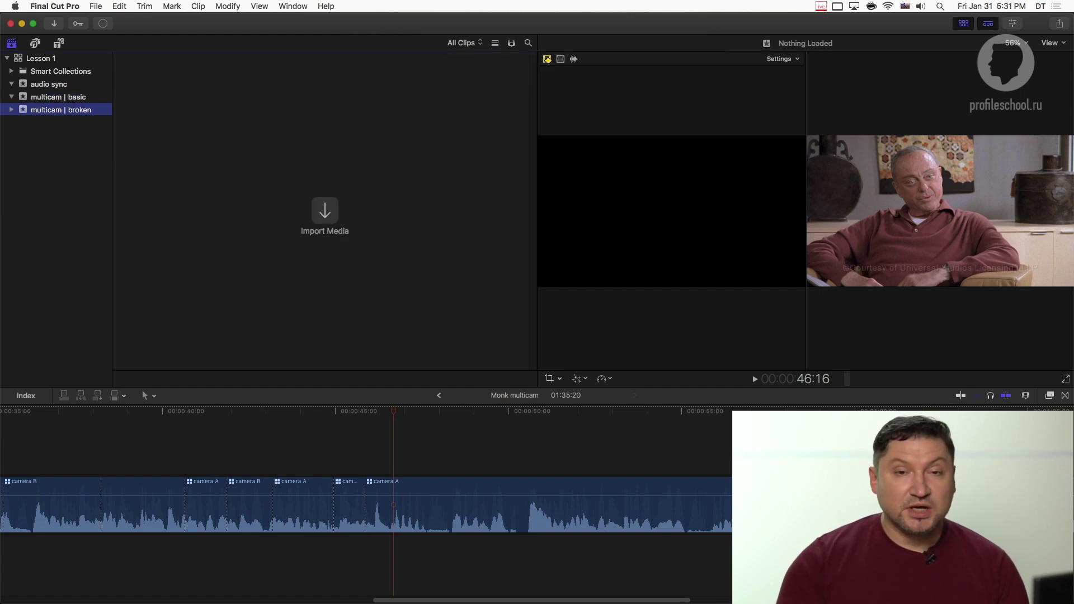
key("super+Tab")
key("super+Tab")
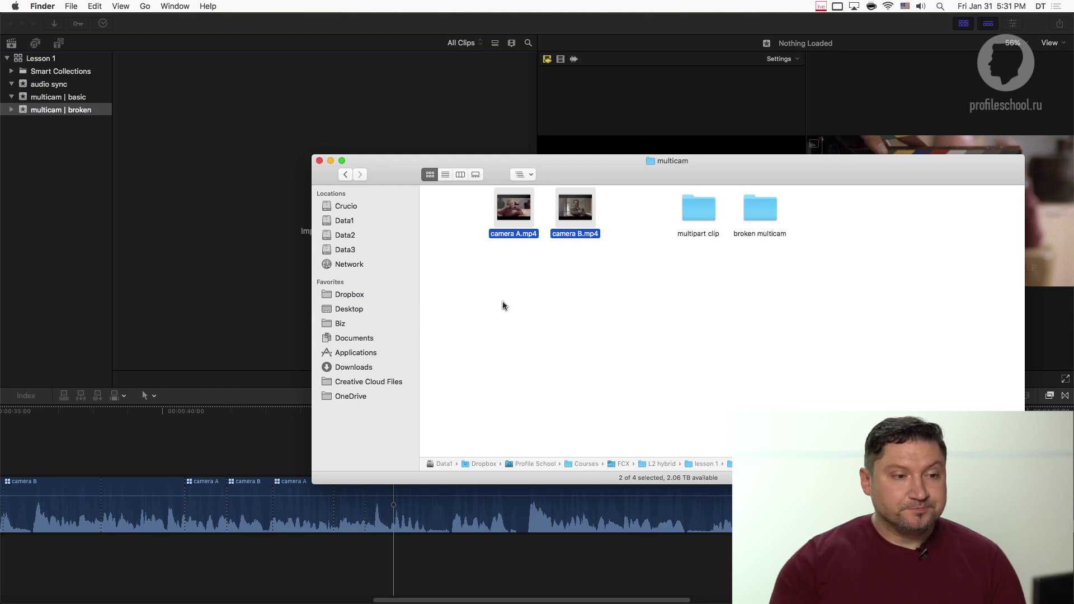
Quick Look preview the three cam B clips in the broken multicam folder
left_click(772, 384)
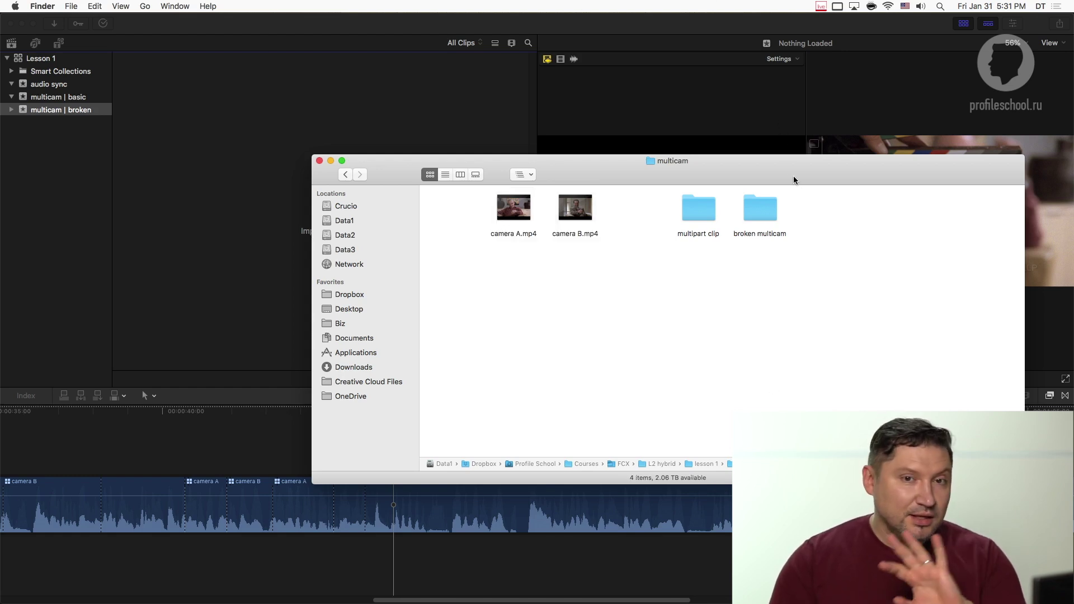
double_click(764, 207)
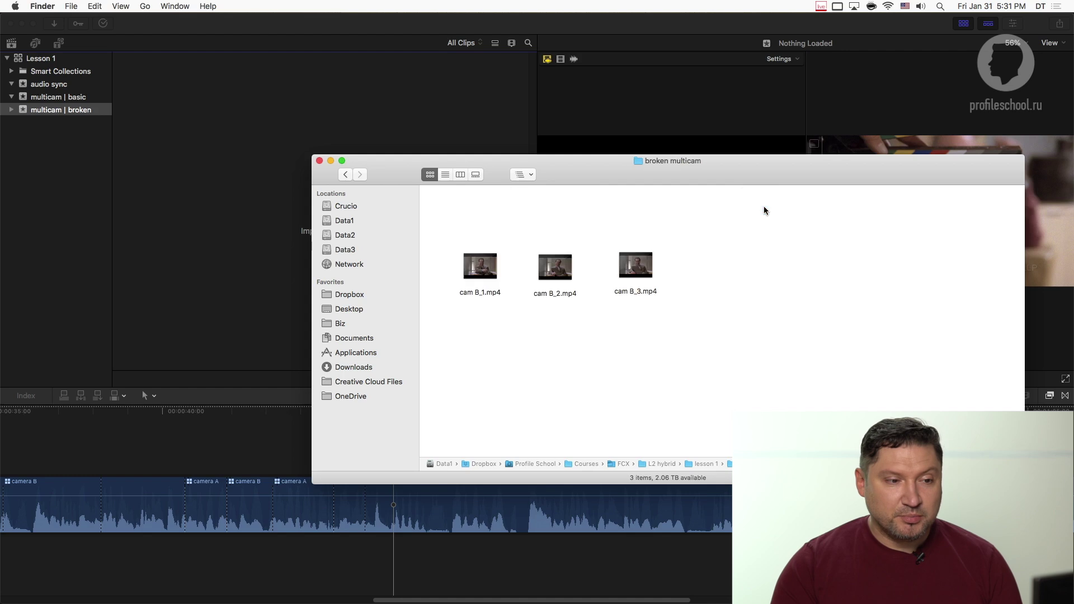
left_click(480, 266)
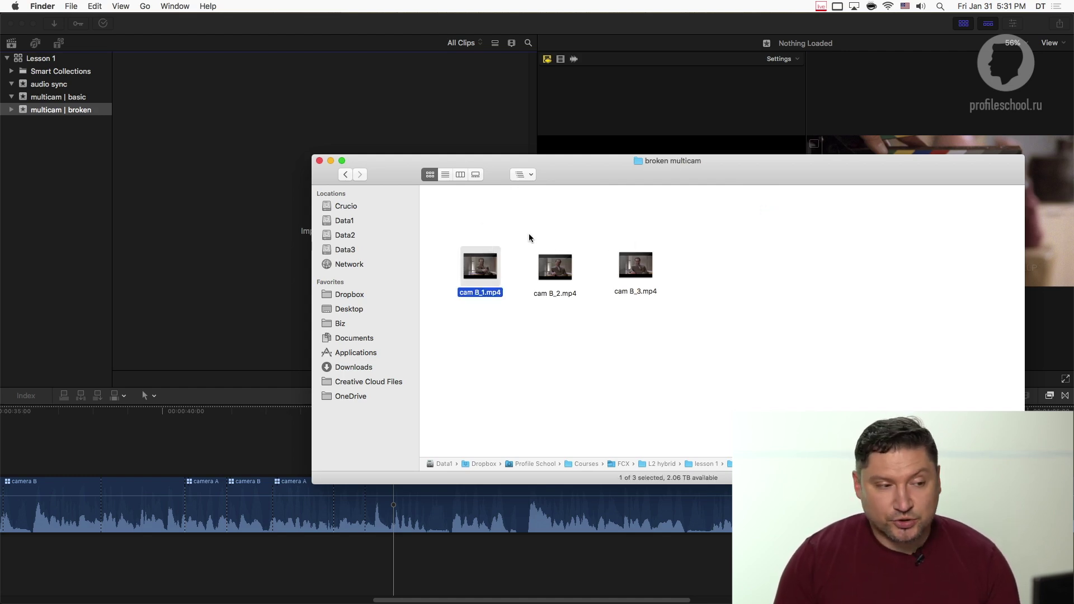
key("space")
key("Right")
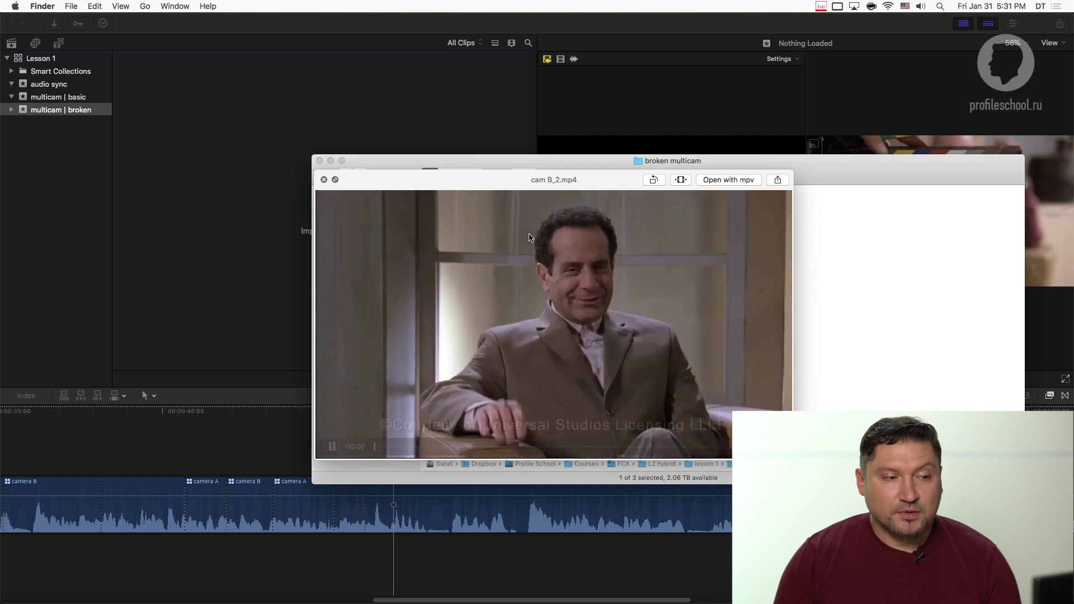
key("space")
key("Right")
key("space")
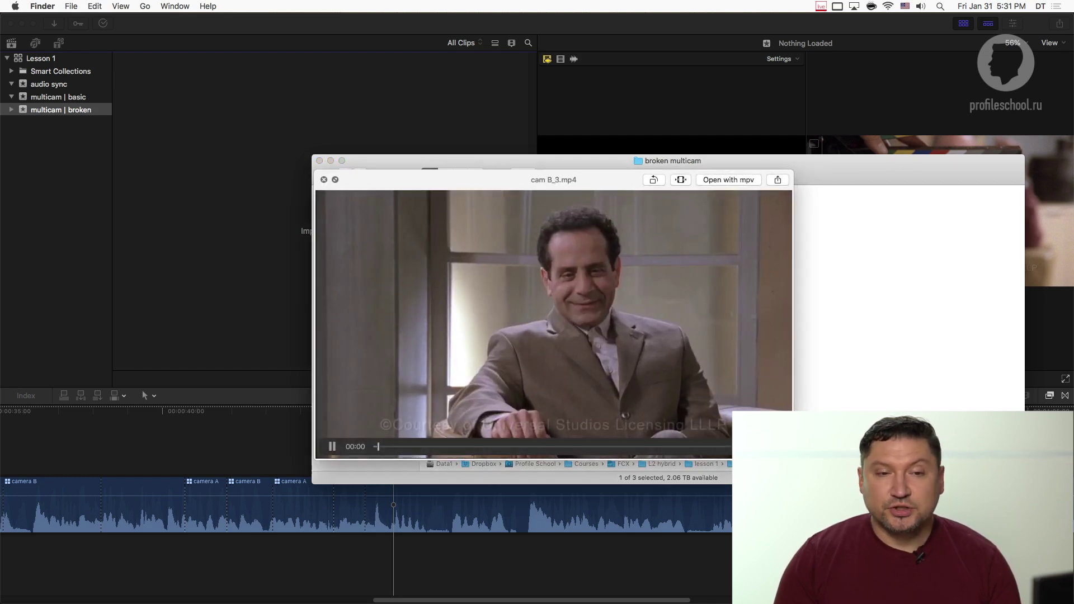
key("space")
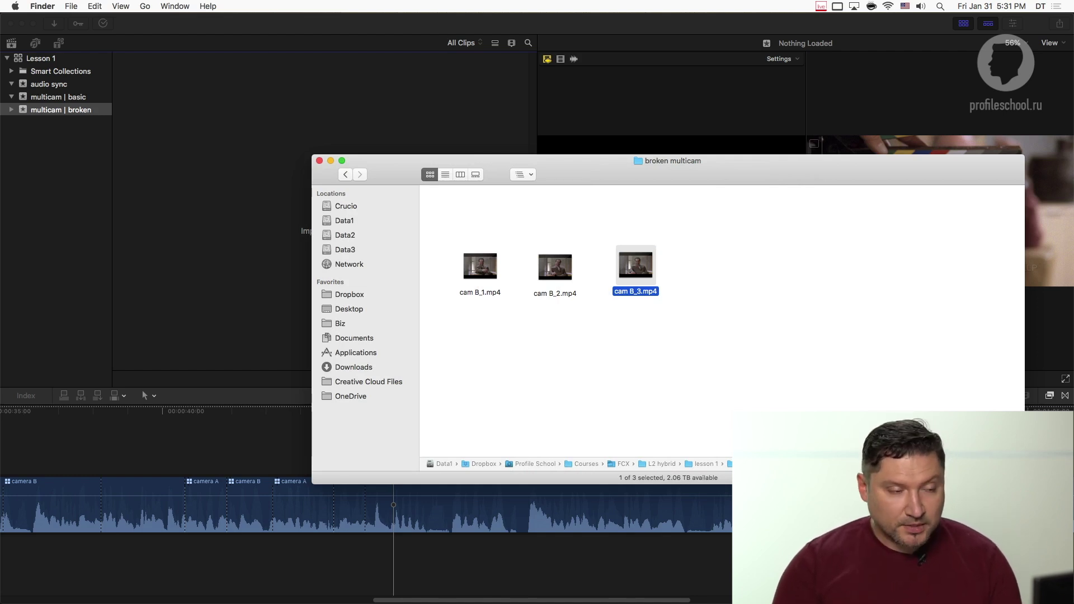
Drag camera A.mp4 and the three cam B clips from Finder into the multicam | broken event
key("super+Up")
mouse_move(532, 217)
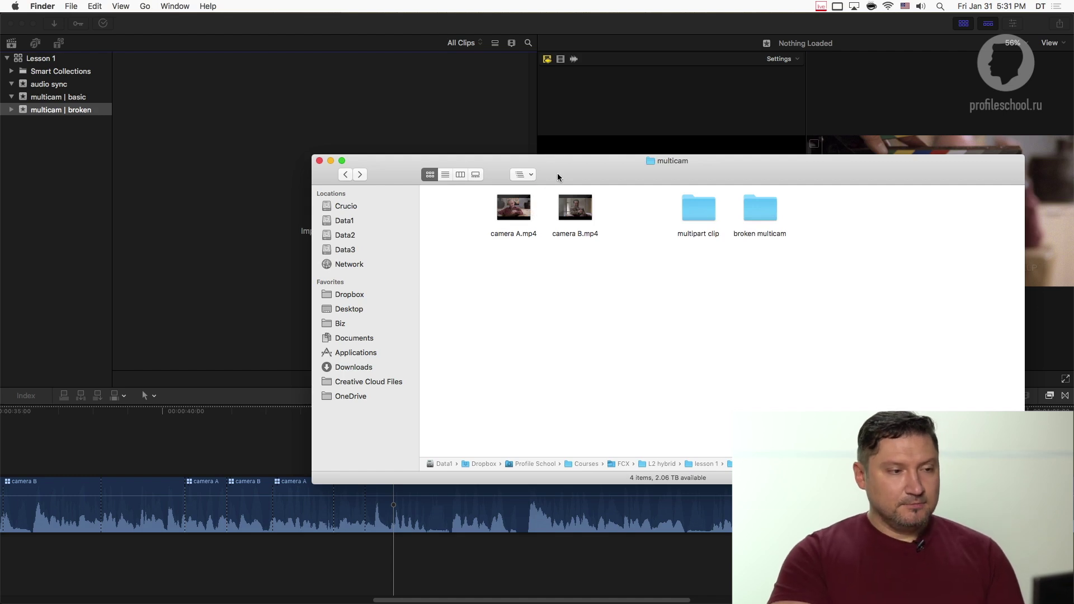
left_click_drag(558, 174, 575, 154)
left_click_drag(550, 207, 91, 112)
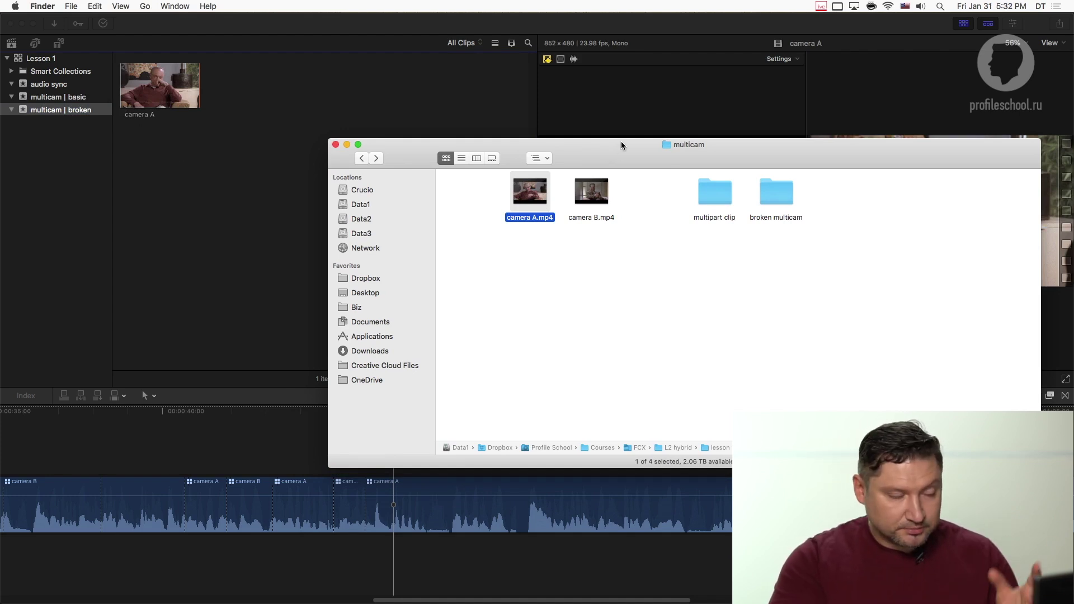
left_click_drag(622, 150, 632, 150)
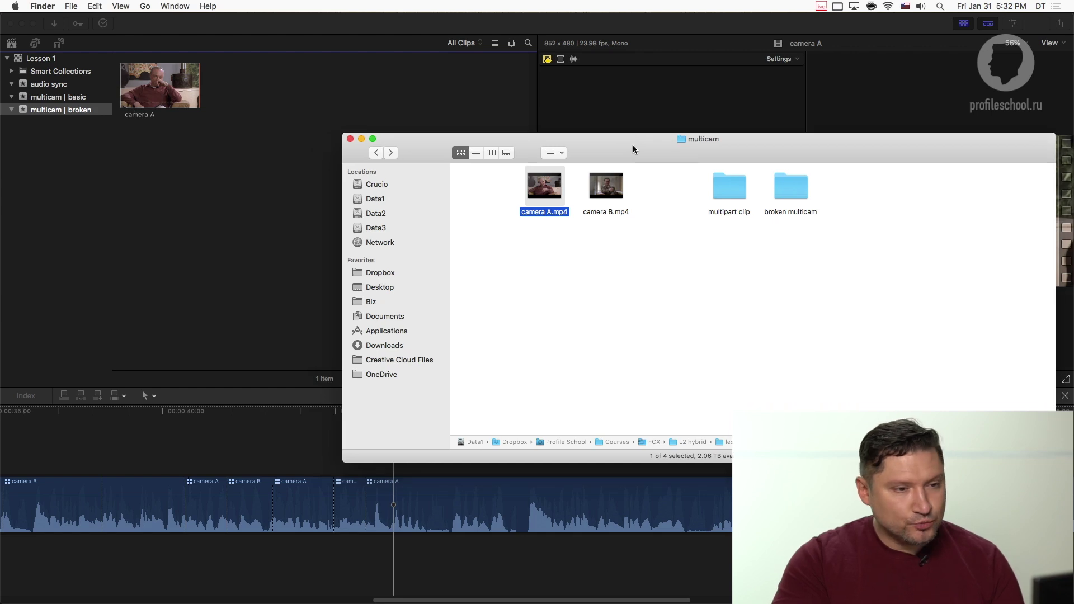
double_click(815, 213)
left_click_drag(818, 234, 462, 315)
left_click_drag(509, 250, 233, 175)
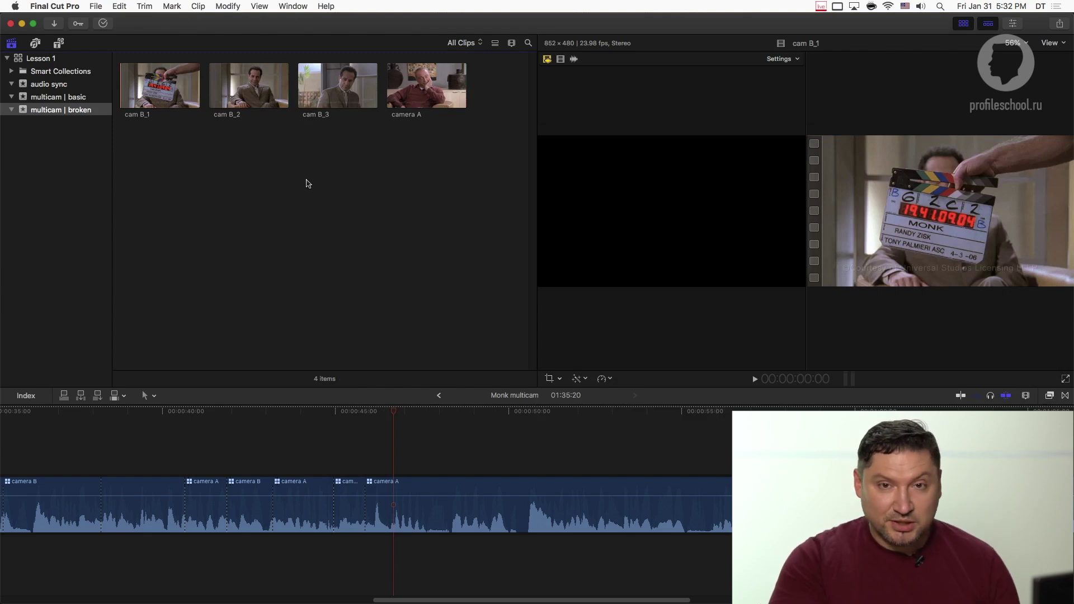
Create a multicam clip named 'test multicam' from the four event clips
left_click_drag(481, 173, 141, 81)
right_click(185, 95)
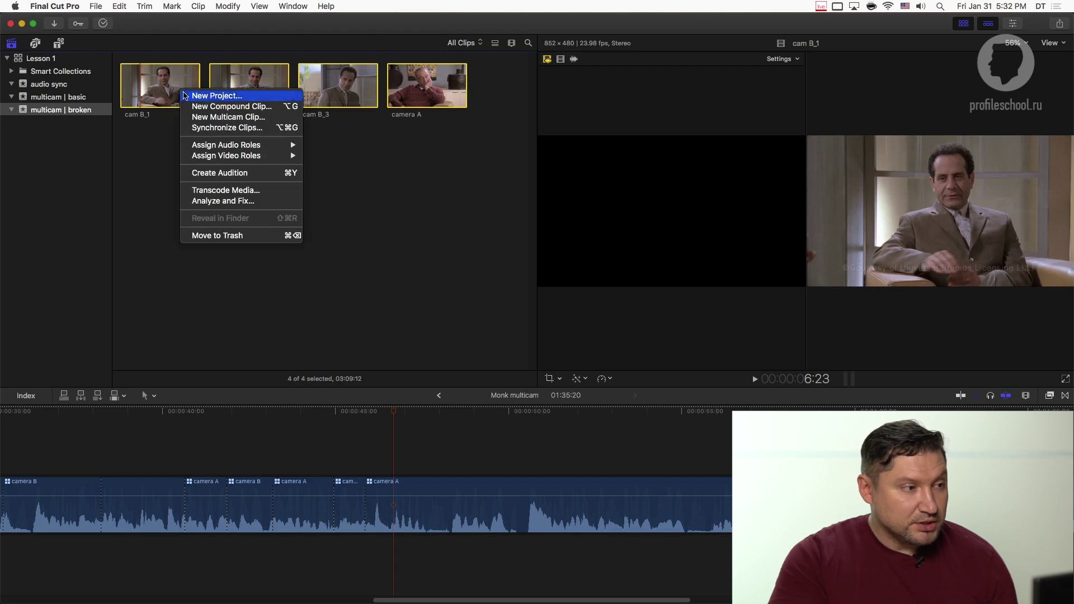
left_click(223, 116)
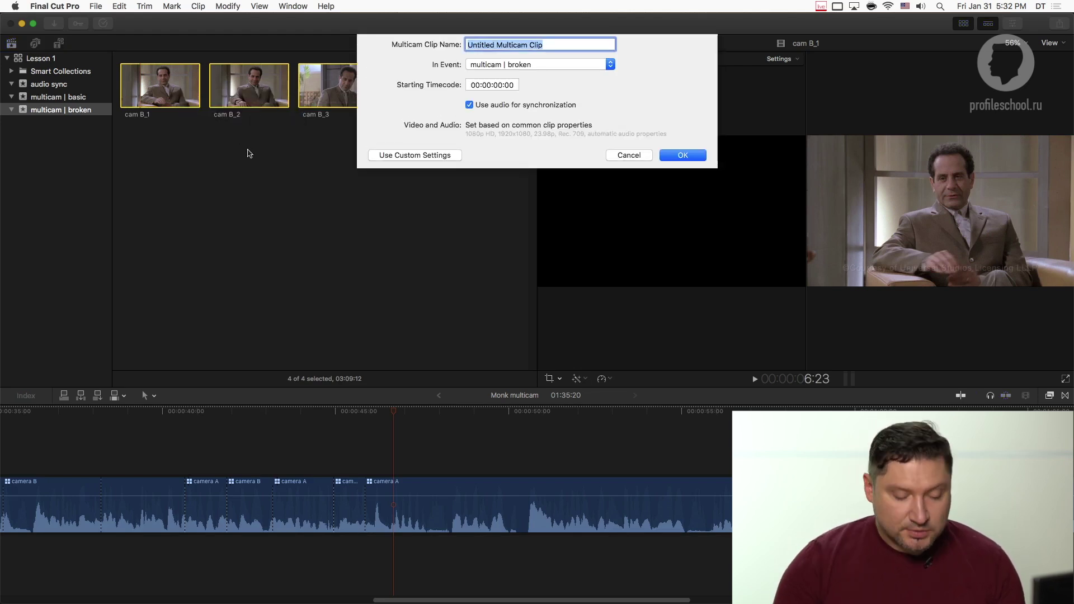
type("test")
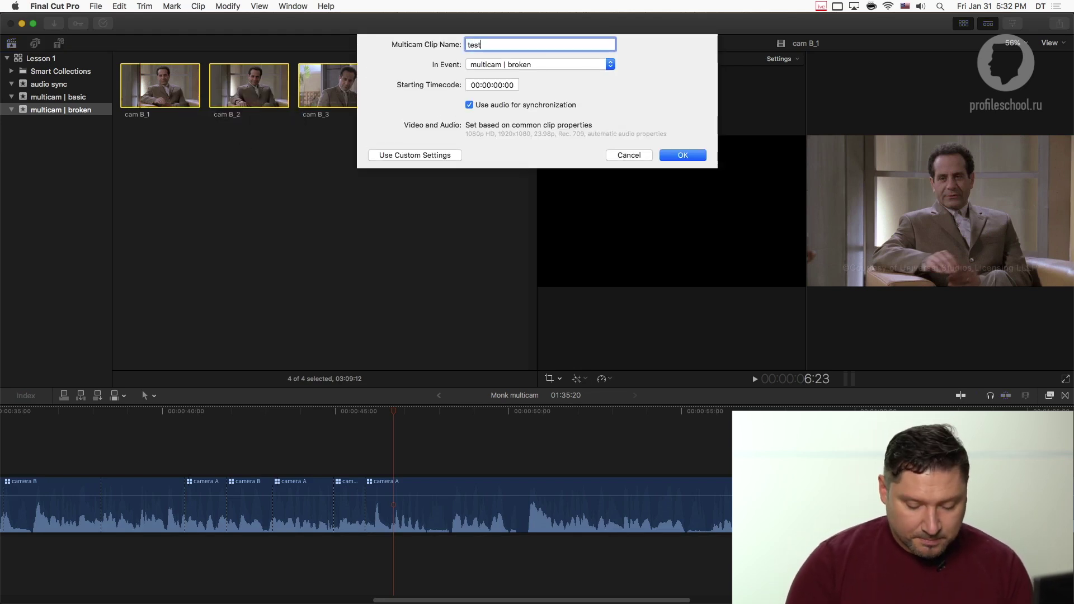
type(" multicam")
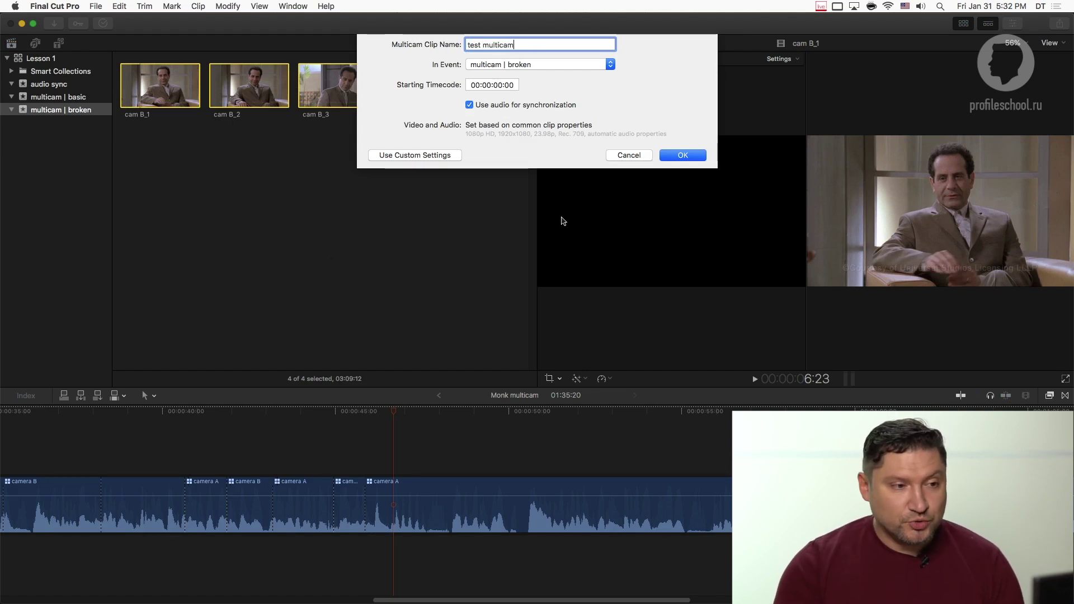
left_click(683, 155)
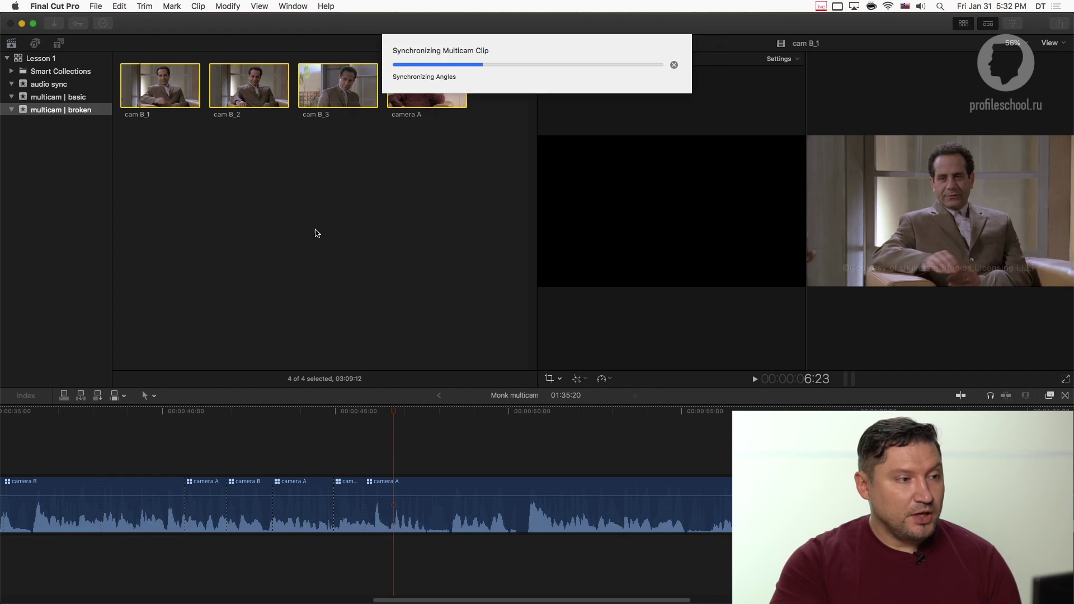
left_click(282, 194)
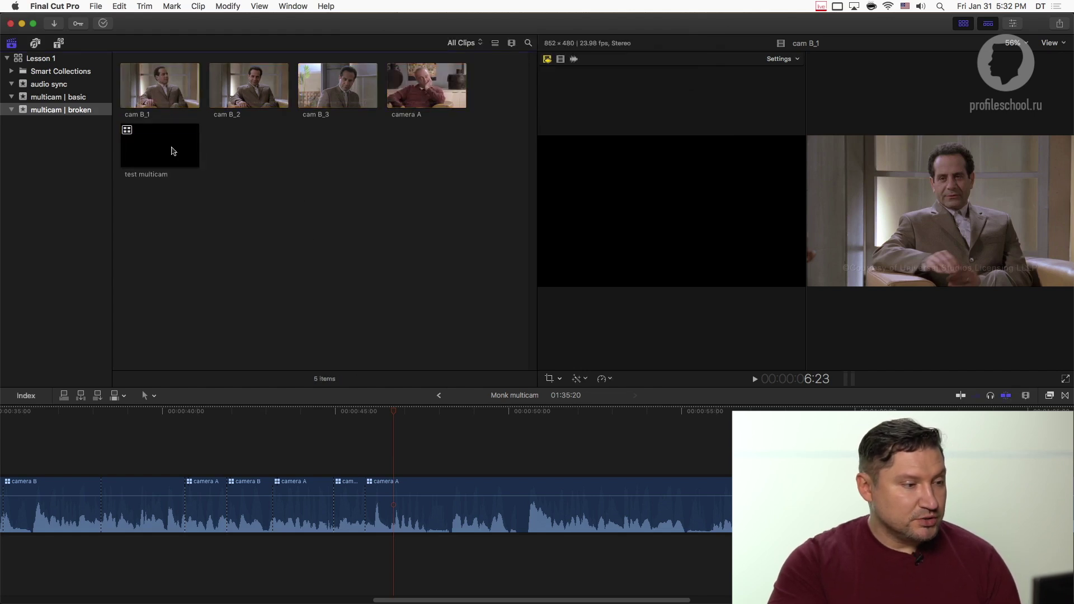
Create a new project named 'adv multicam' containing the test multicam clip
left_click(91, 6)
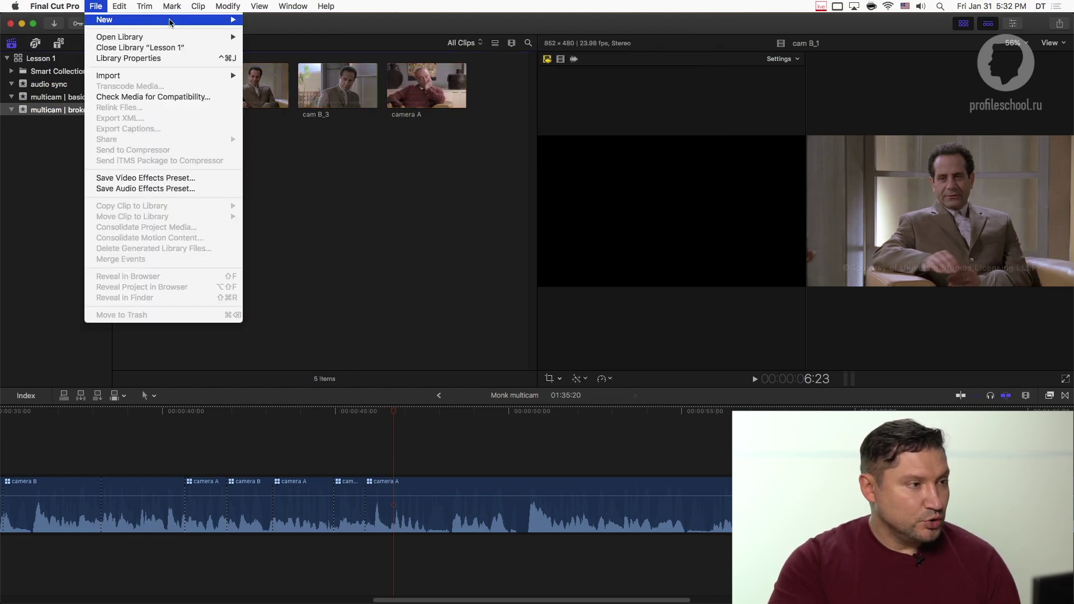
mouse_move(224, 21)
left_click(268, 22)
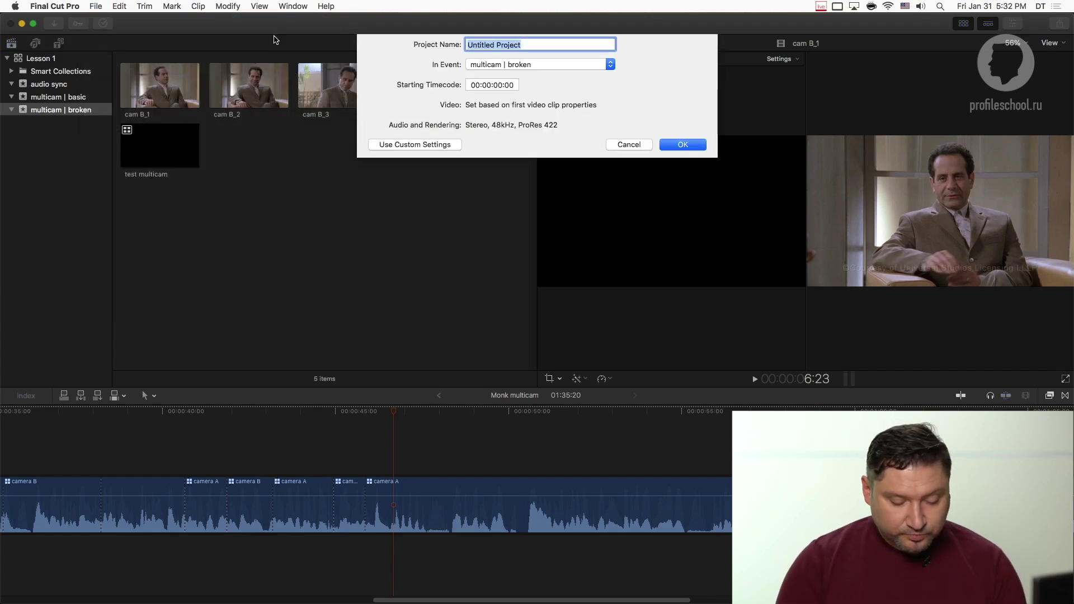
type("adv multicam")
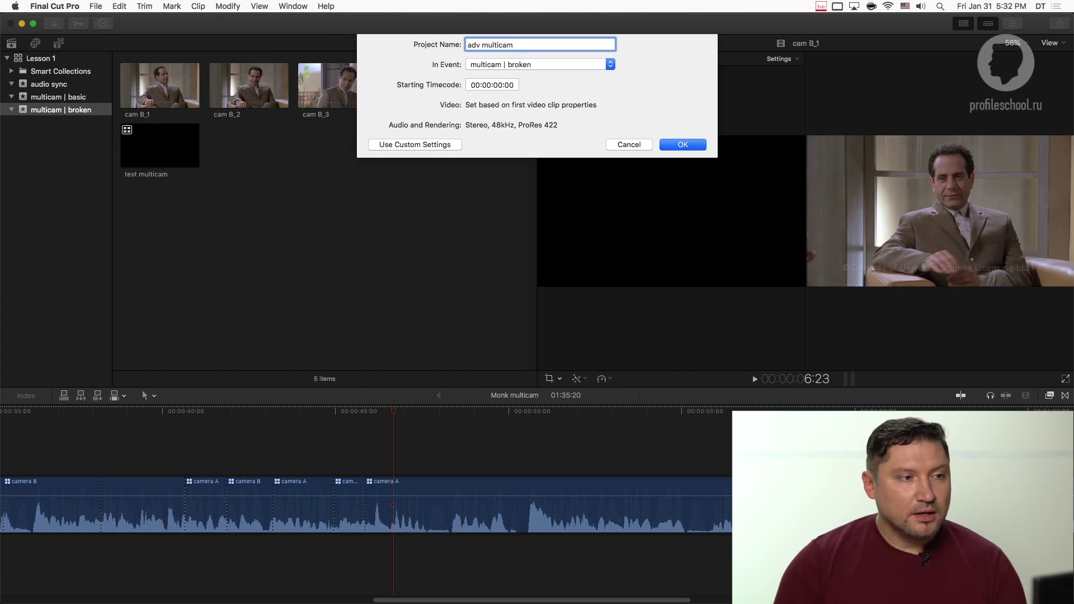
key("Return")
left_click(159, 243)
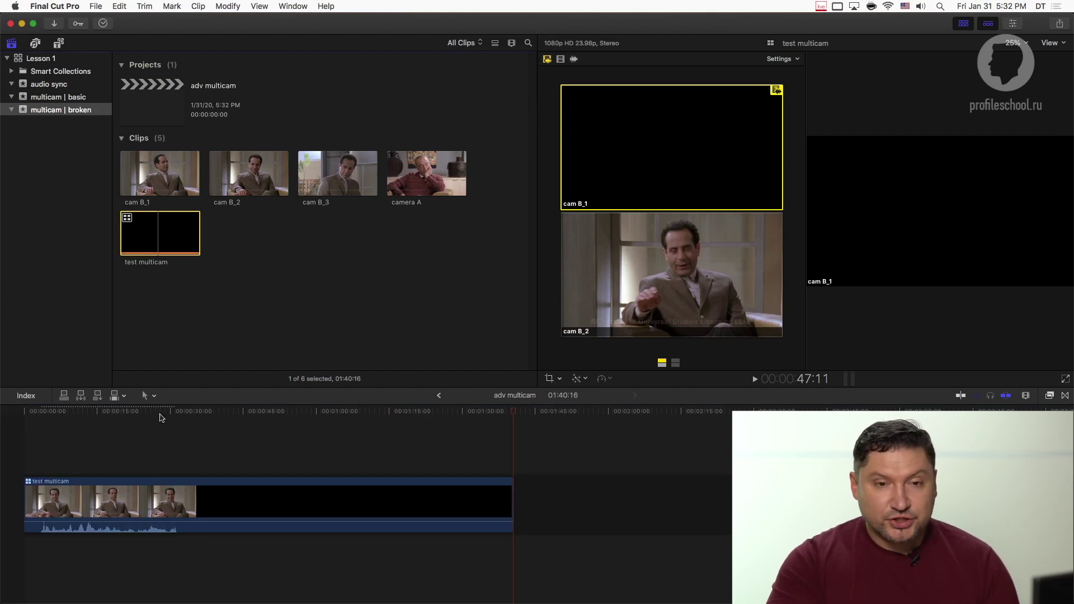
Move the playhead to the timeline start, widen the viewer and set the angle viewer to 4 Angles
left_click(33, 413)
key("Home")
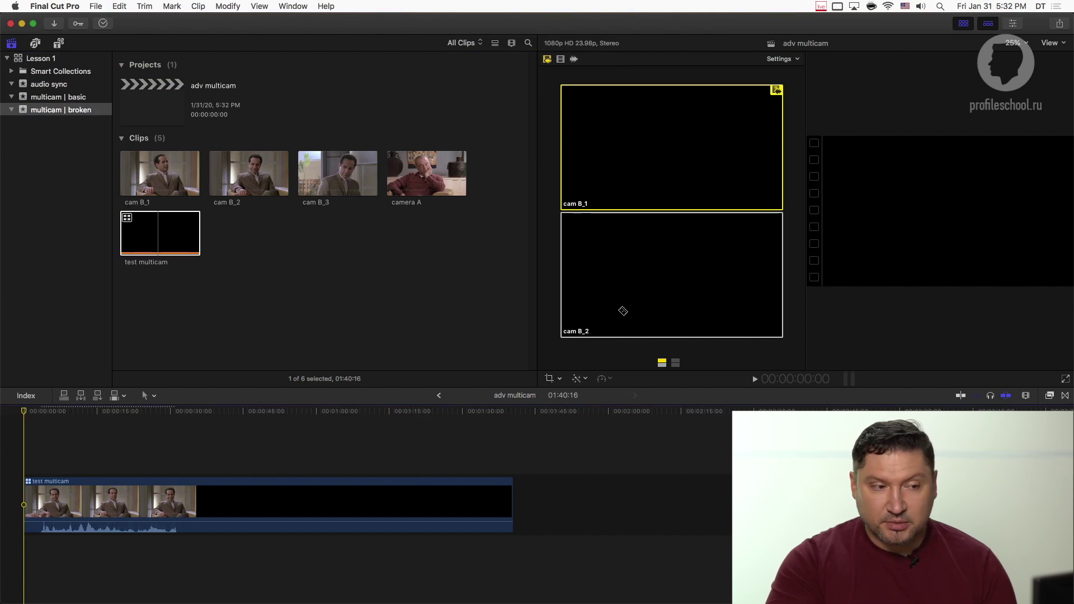
left_click_drag(536, 283, 396, 294)
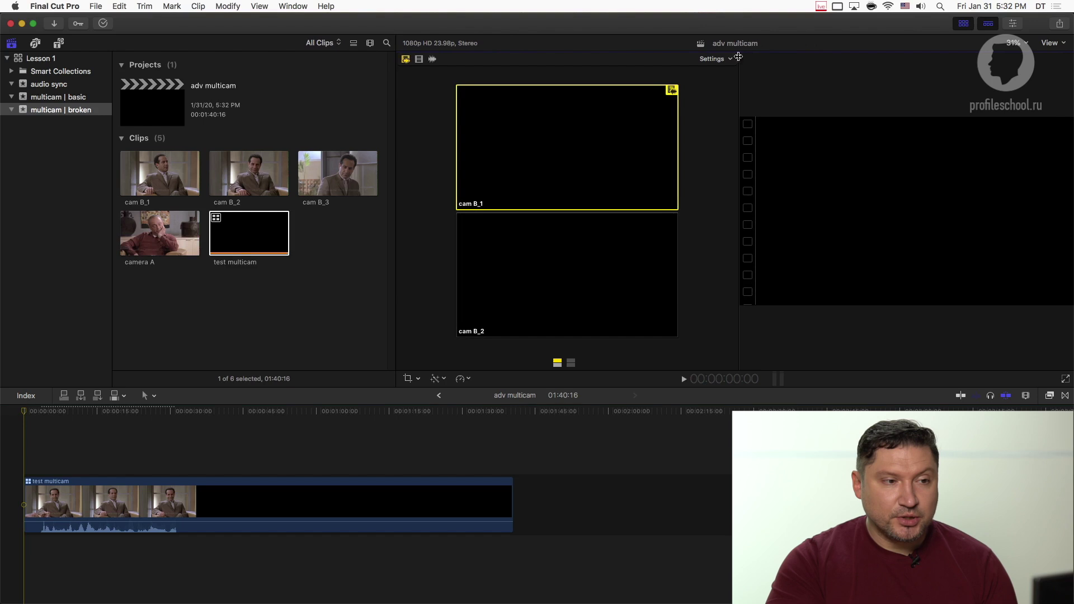
left_click(729, 60)
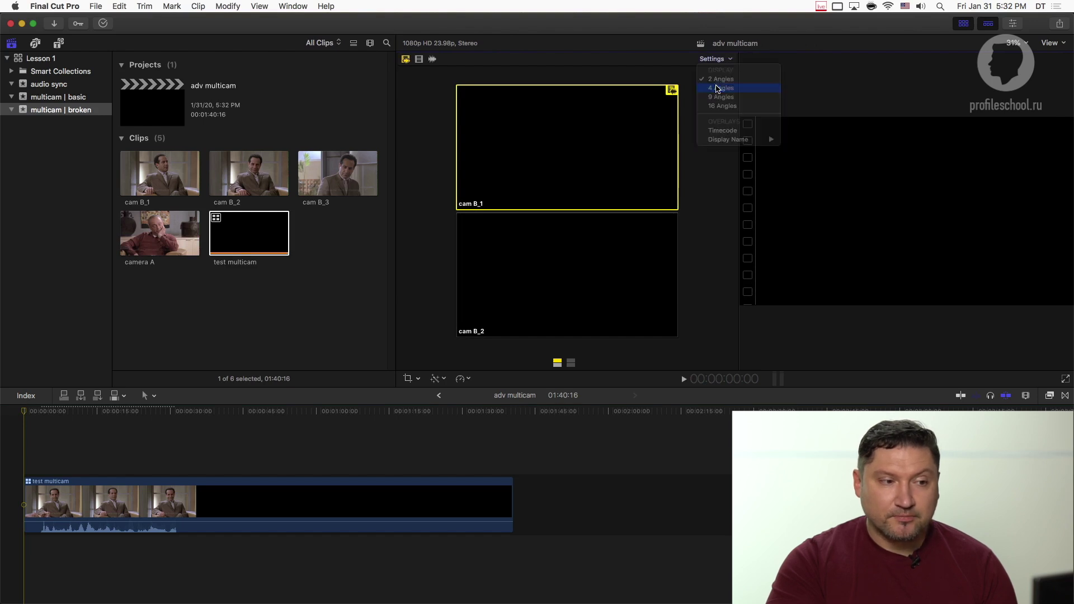
left_click(718, 89)
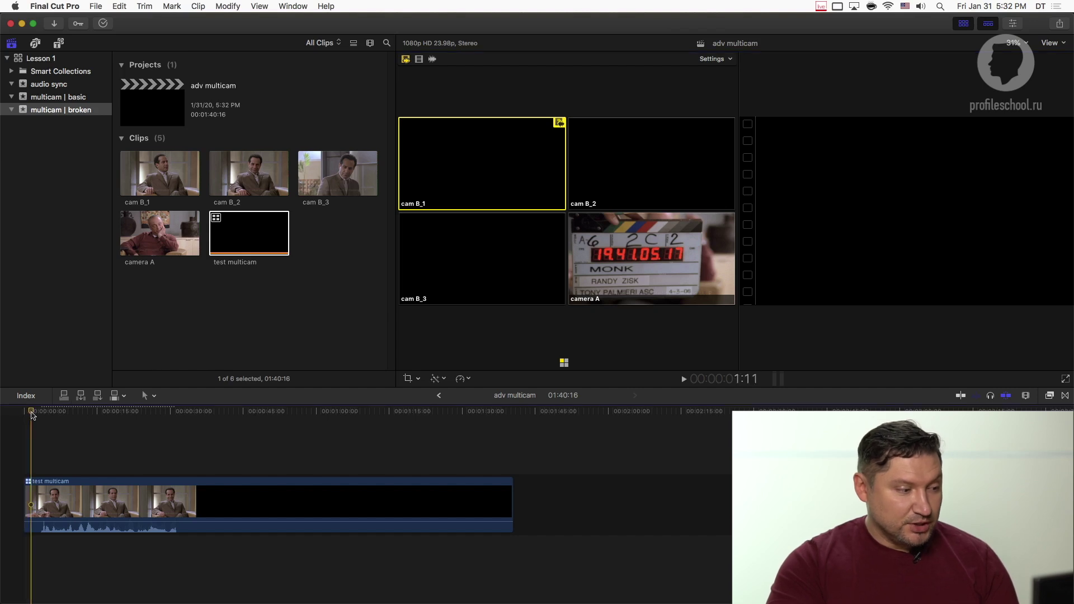
Play the project at fast-forward speeds to review the angles, then stop
key("l")
key("l")
key("l")
key("l")
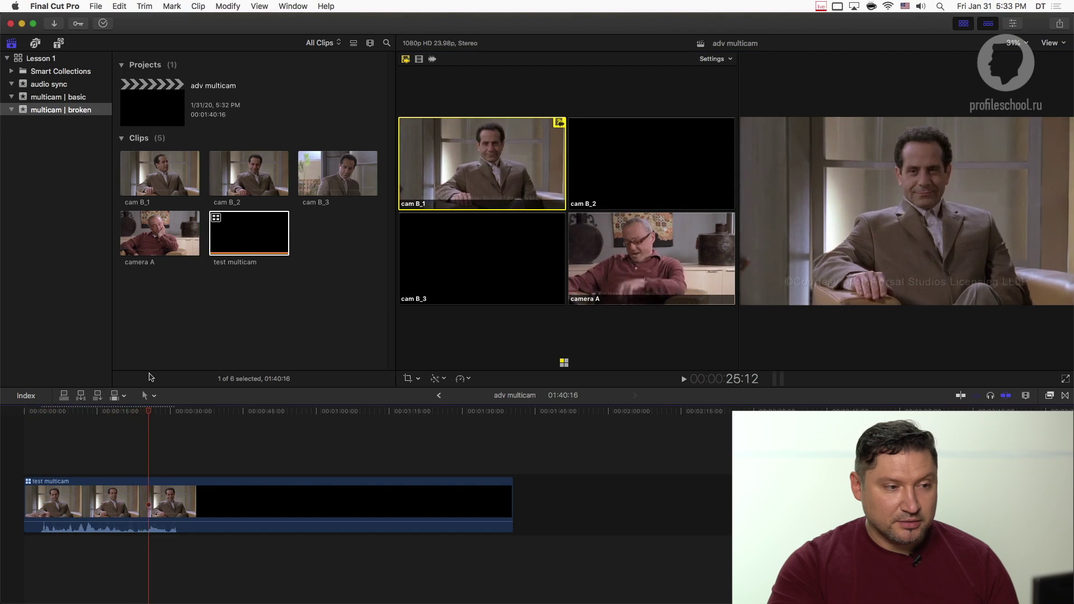
key("l")
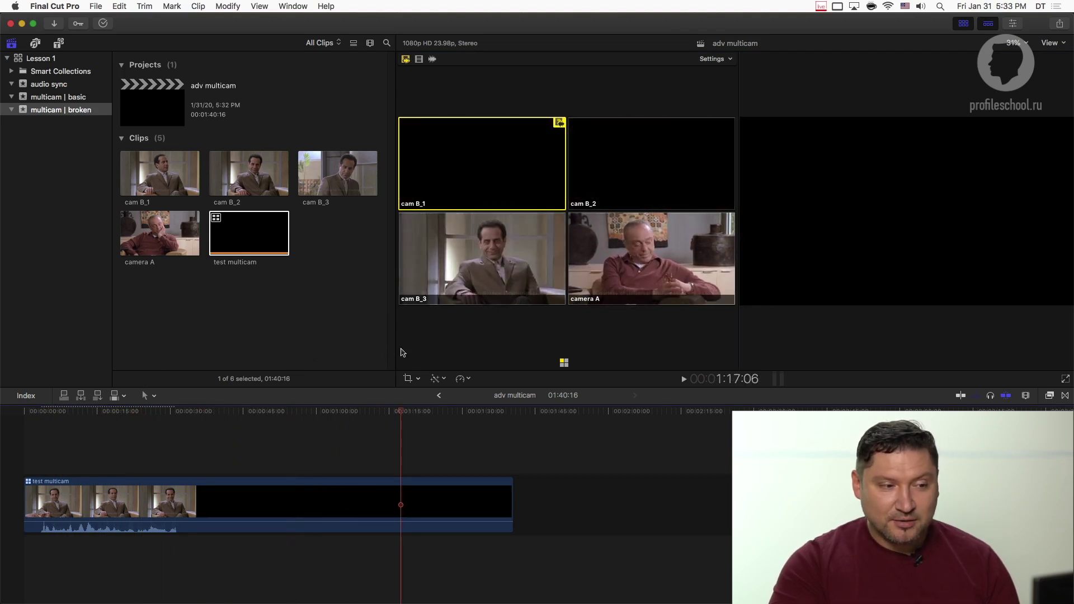
key("k")
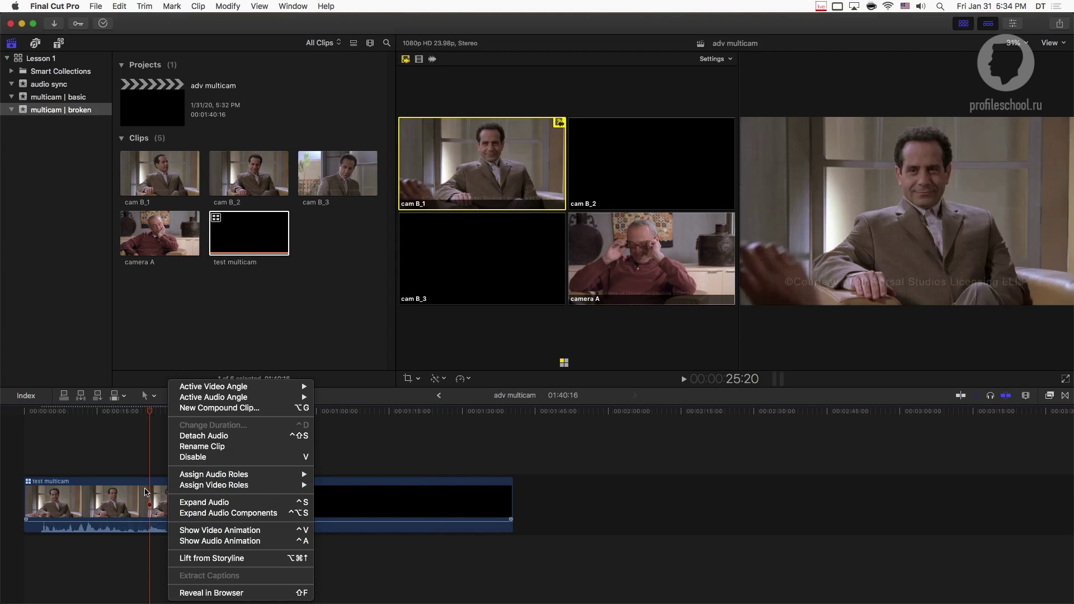
Open test multicam in the angle editor, enlarge the timeline and shrink lane heights to fit all four angles
left_click(140, 496)
double_click(144, 496)
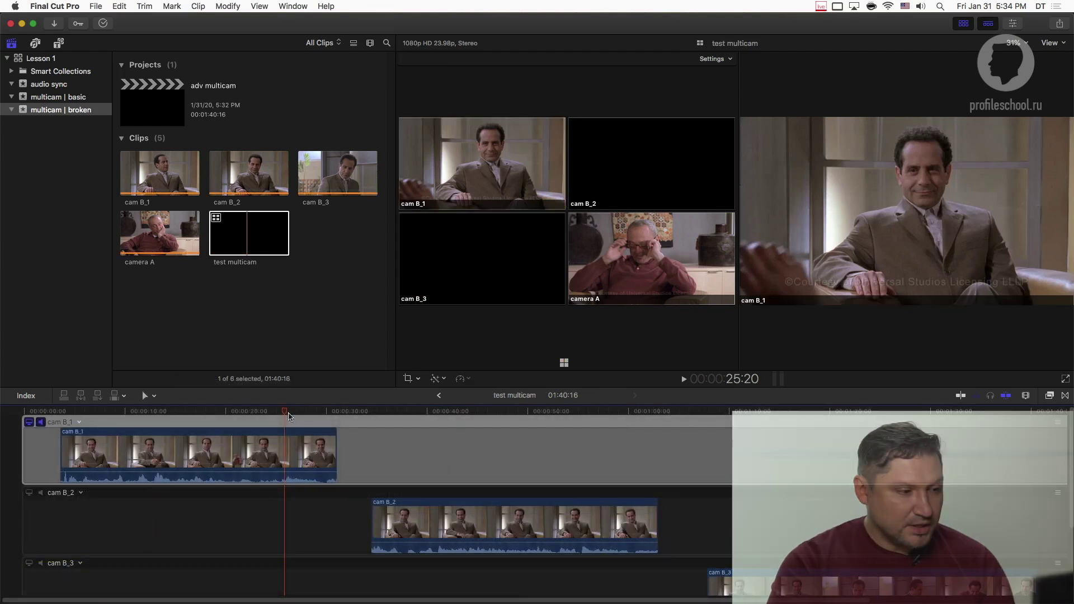
right_click(245, 242)
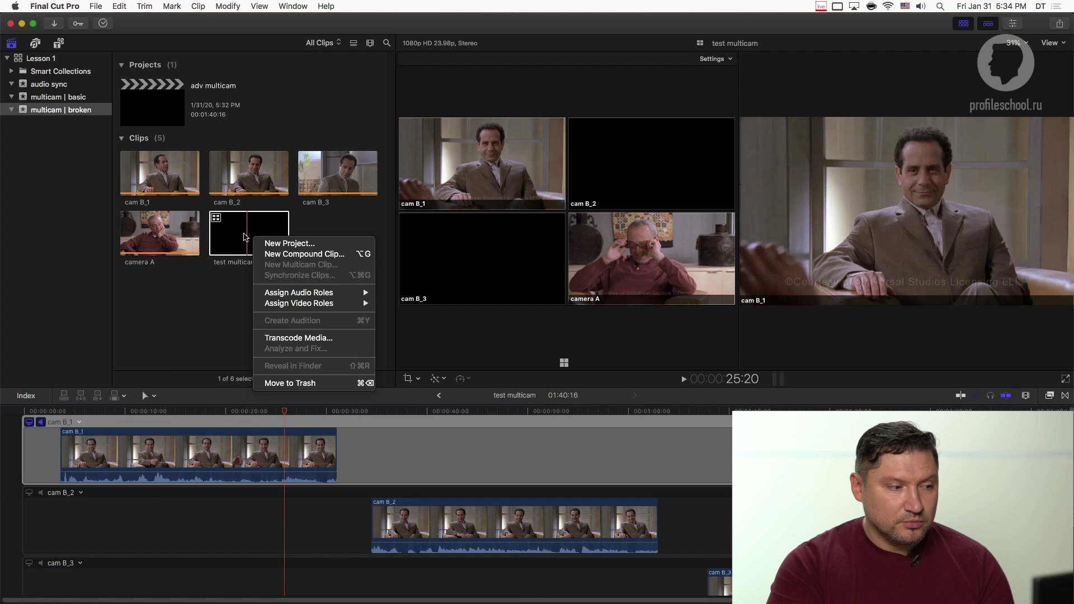
left_click(246, 230)
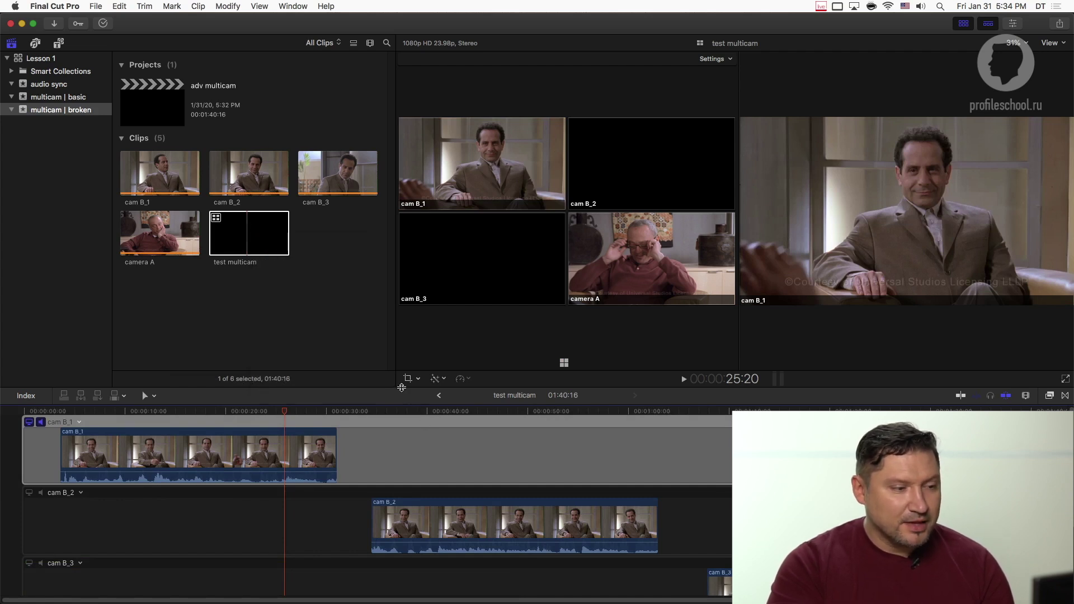
left_click_drag(402, 388, 410, 334)
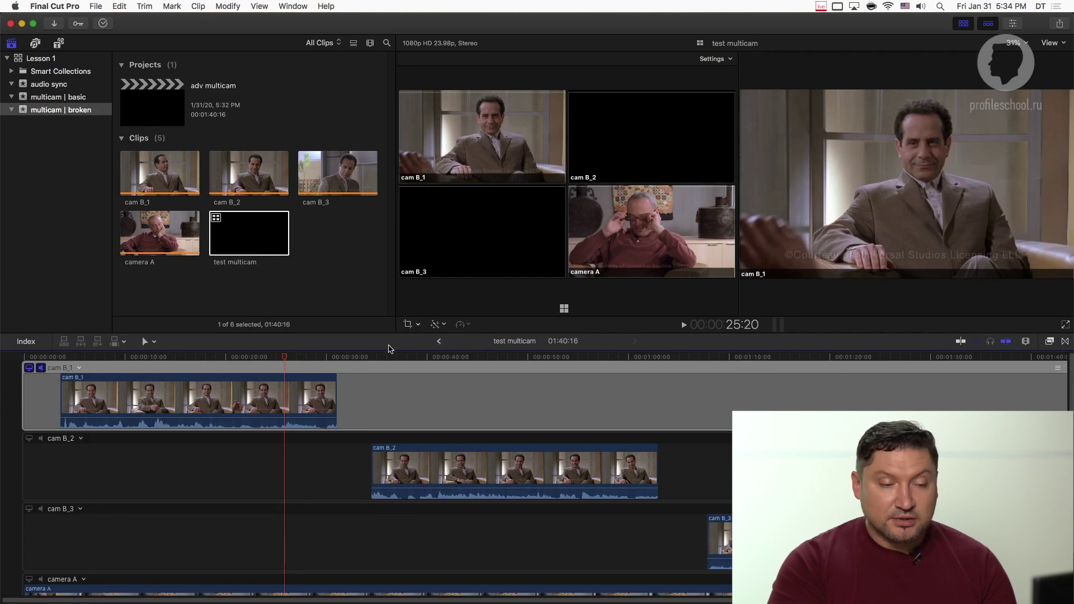
left_click(1026, 341)
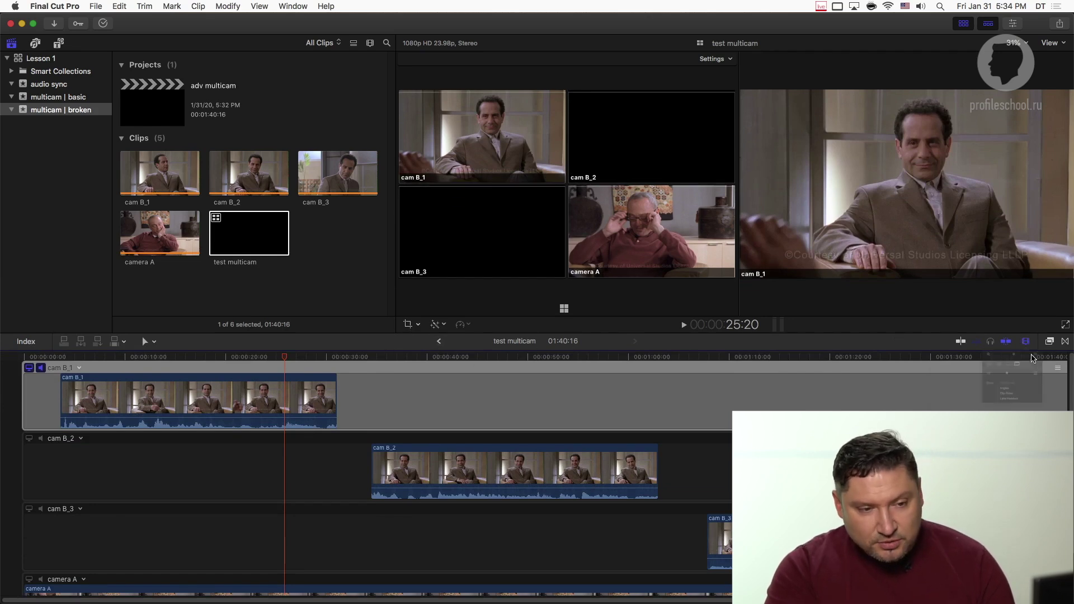
left_click_drag(977, 415, 955, 416)
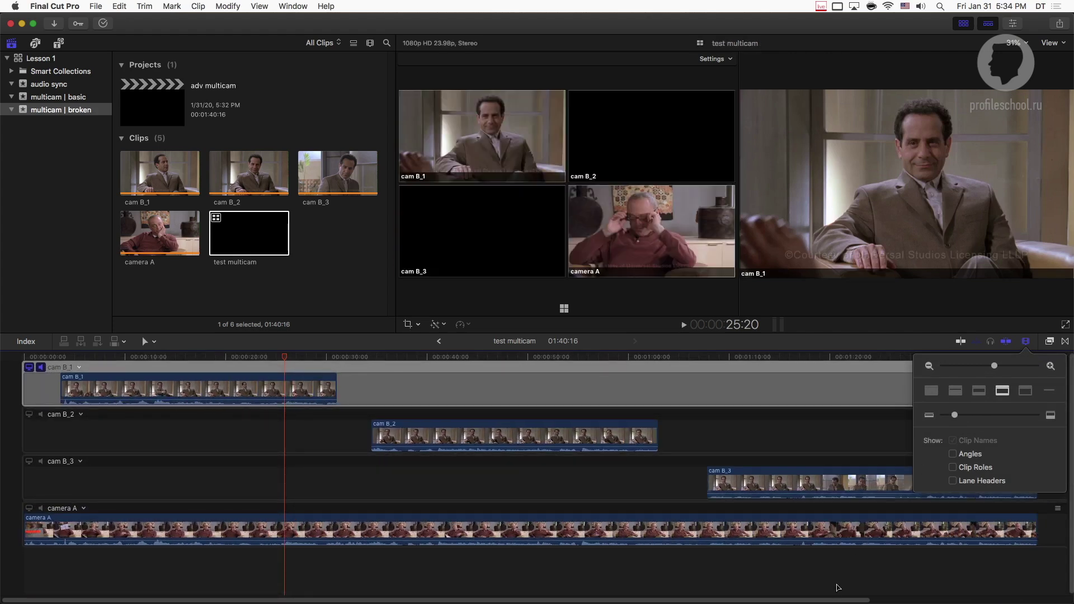
left_click(833, 588)
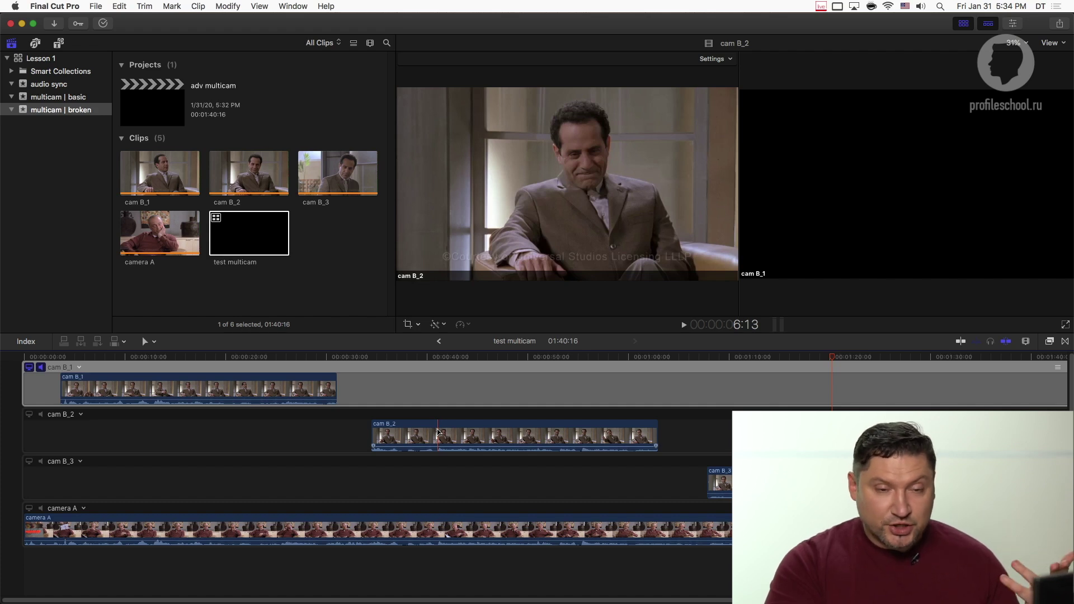
Move the cam B_2 and cam B_3 clips up into the cam B_1 angle lane
left_click(456, 431)
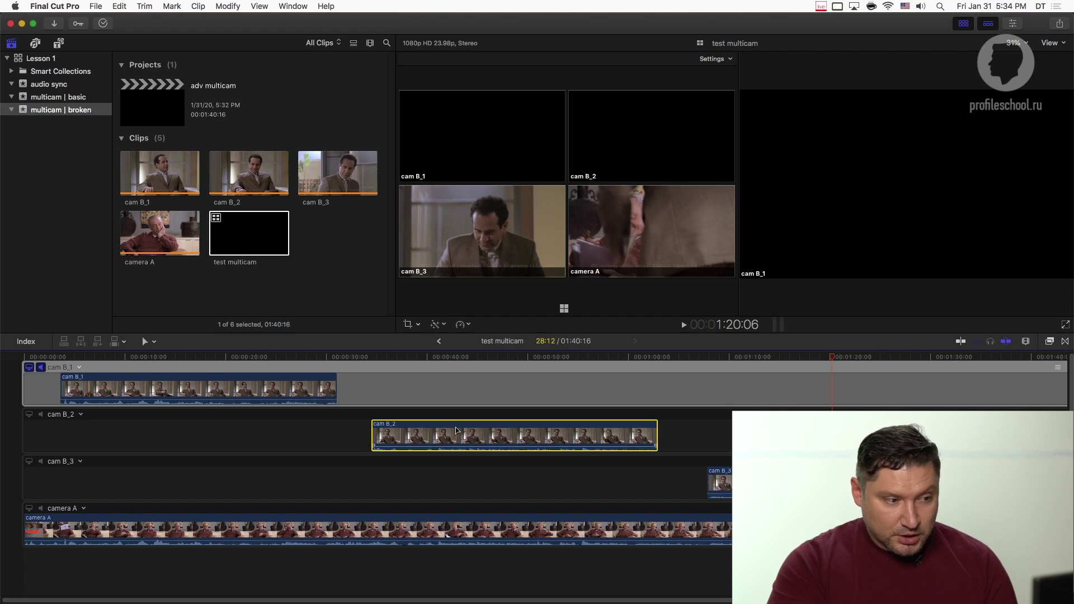
left_click_drag(456, 431, 457, 384)
left_click_drag(795, 476, 799, 399)
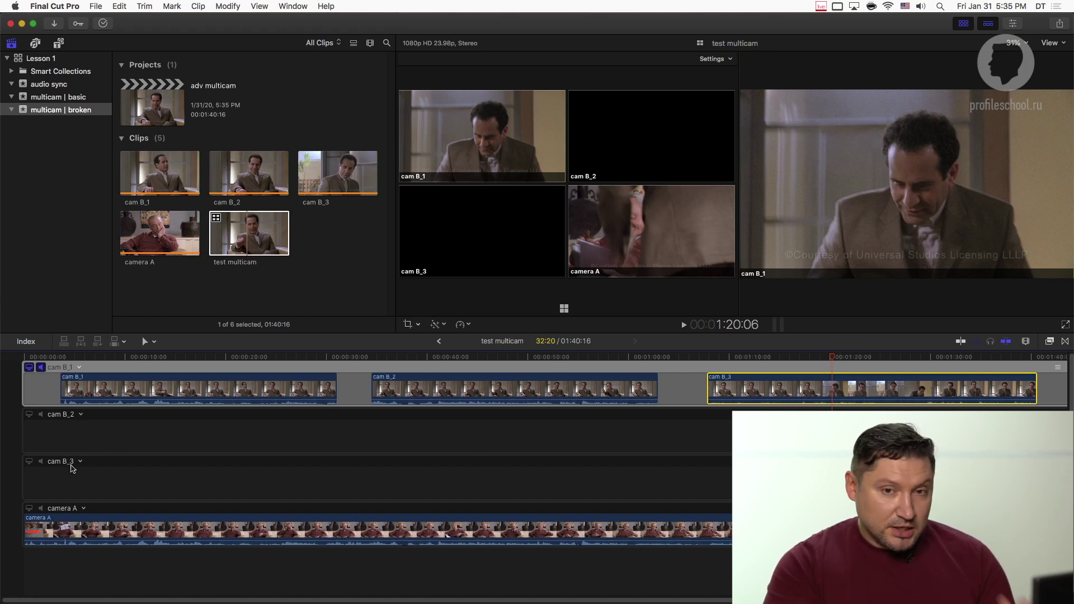
left_click(82, 415)
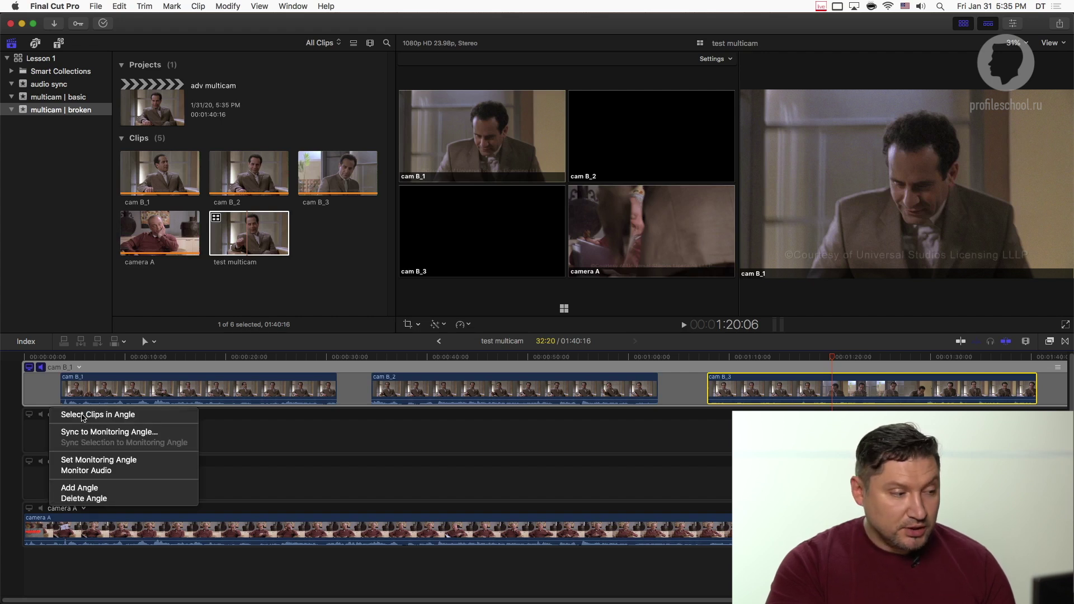
Delete the empty cam B_2 and cam B_3 angles
left_click(83, 498)
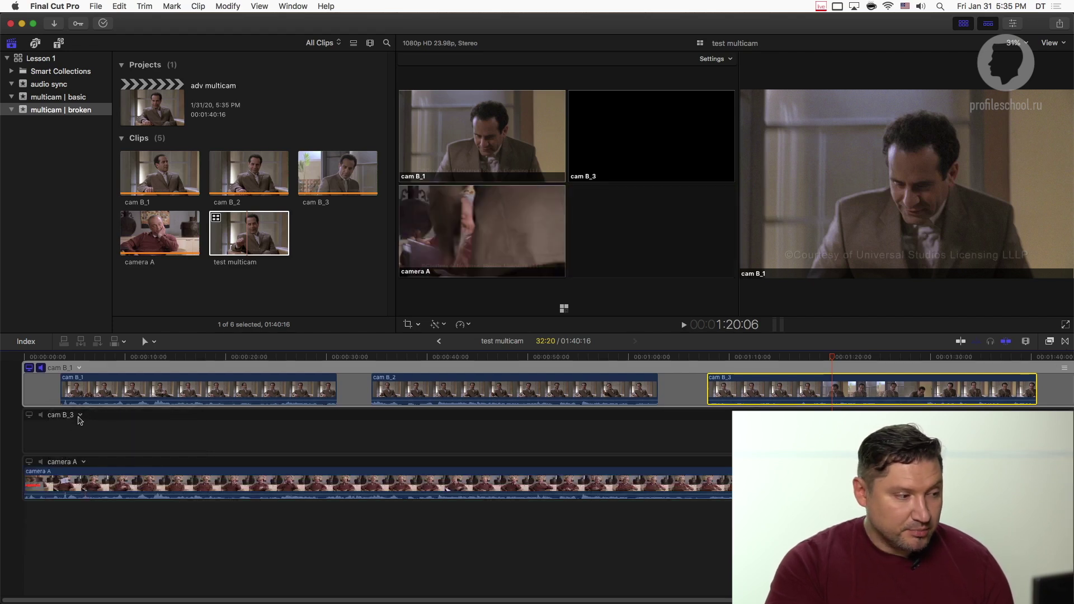
left_click(78, 414)
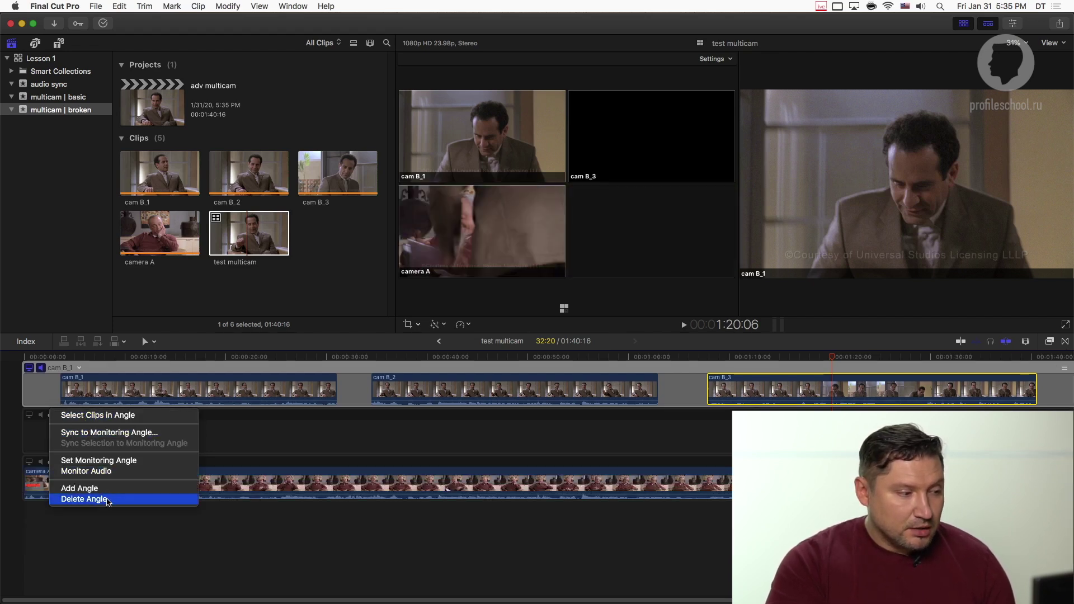
left_click(108, 499)
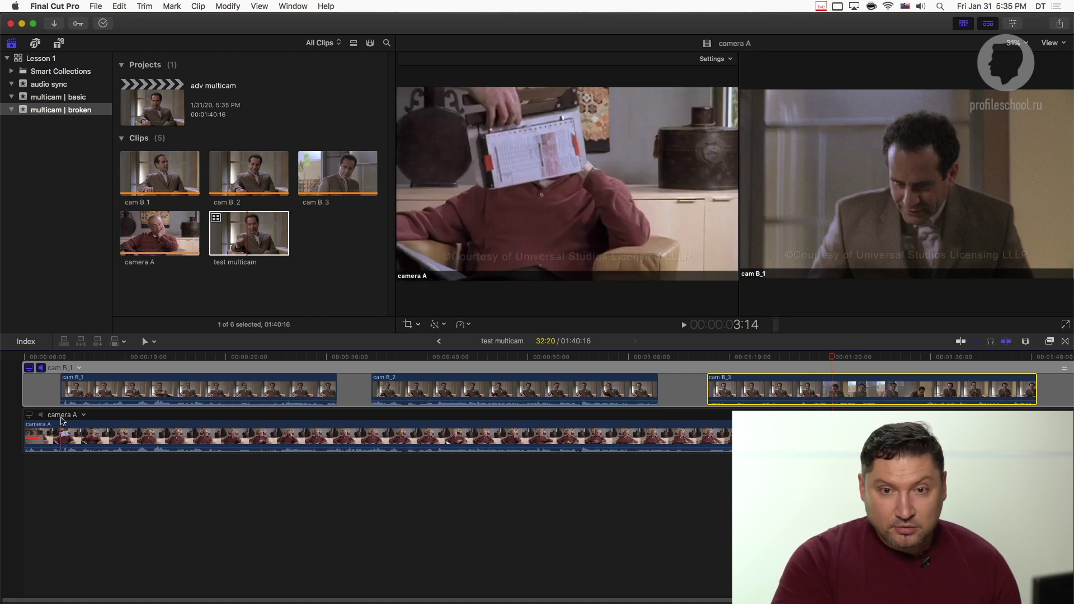
Rename the cam B_1 angle to 'B' and the camera A angle to 'A'
double_click(63, 368)
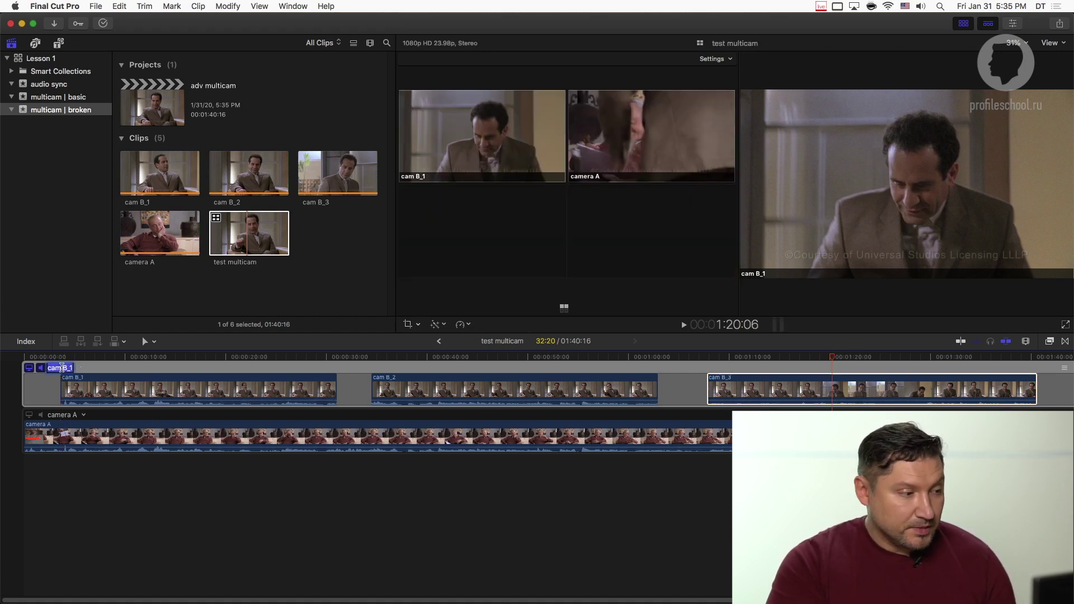
type("B")
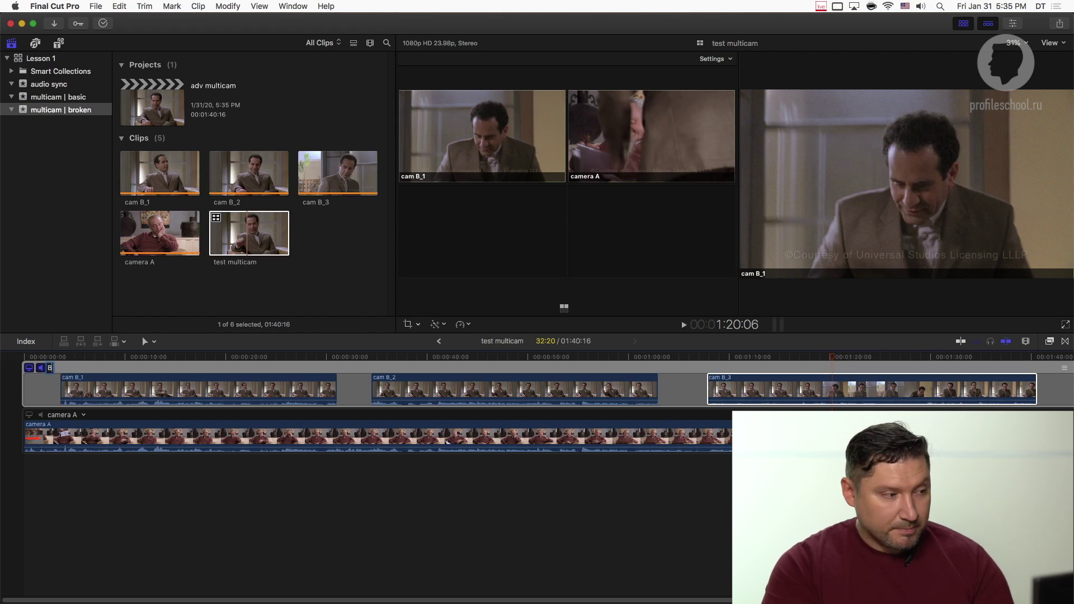
double_click(61, 416)
type("A")
left_click(124, 497)
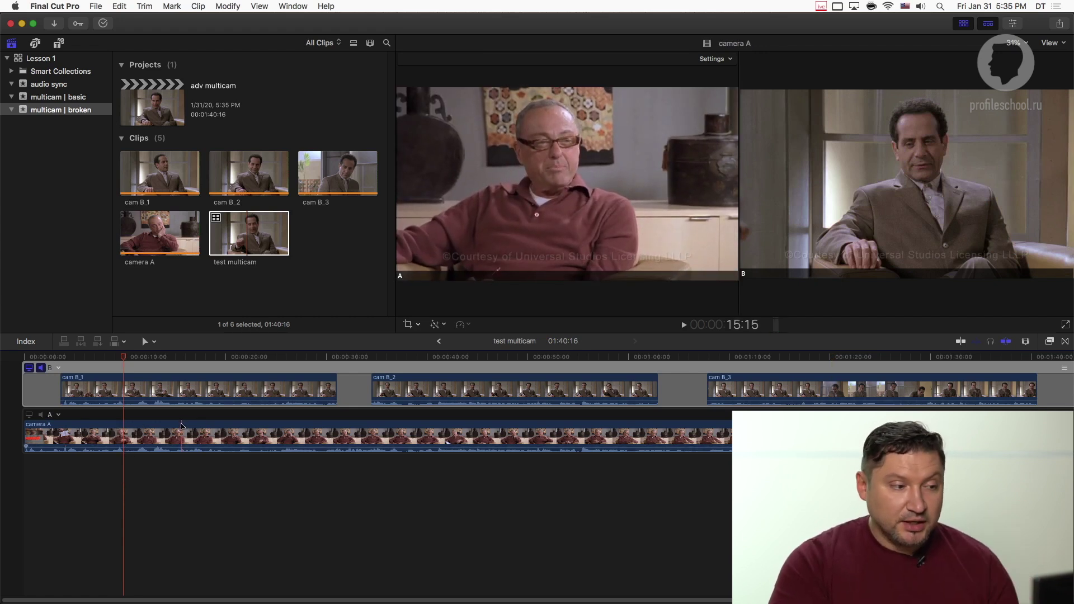
left_click(439, 342)
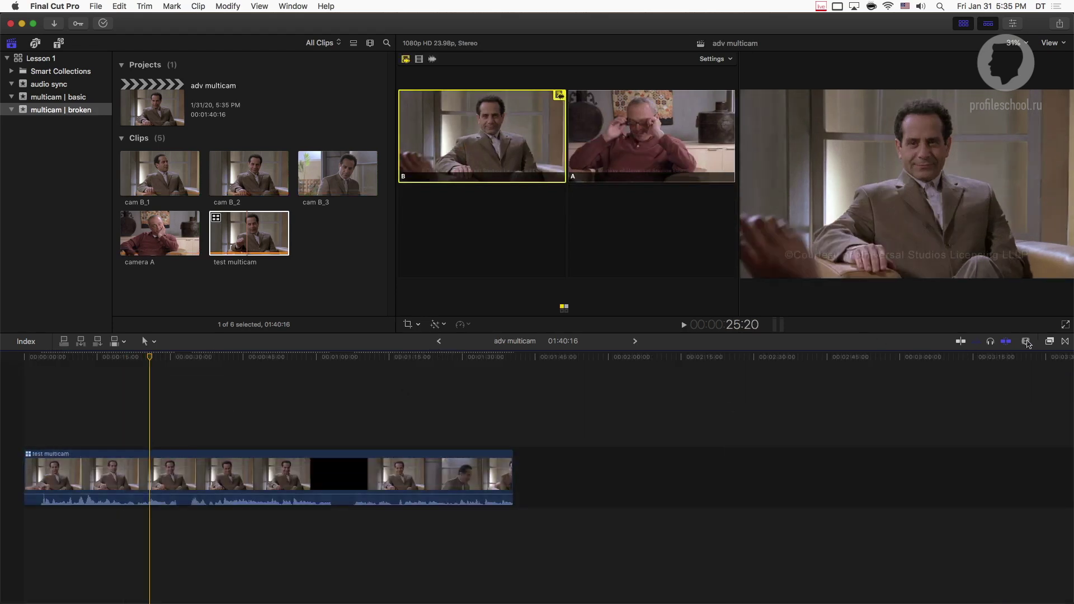
Turn off Clip Names in Clip Appearance so the timeline shows angle names
left_click(1027, 342)
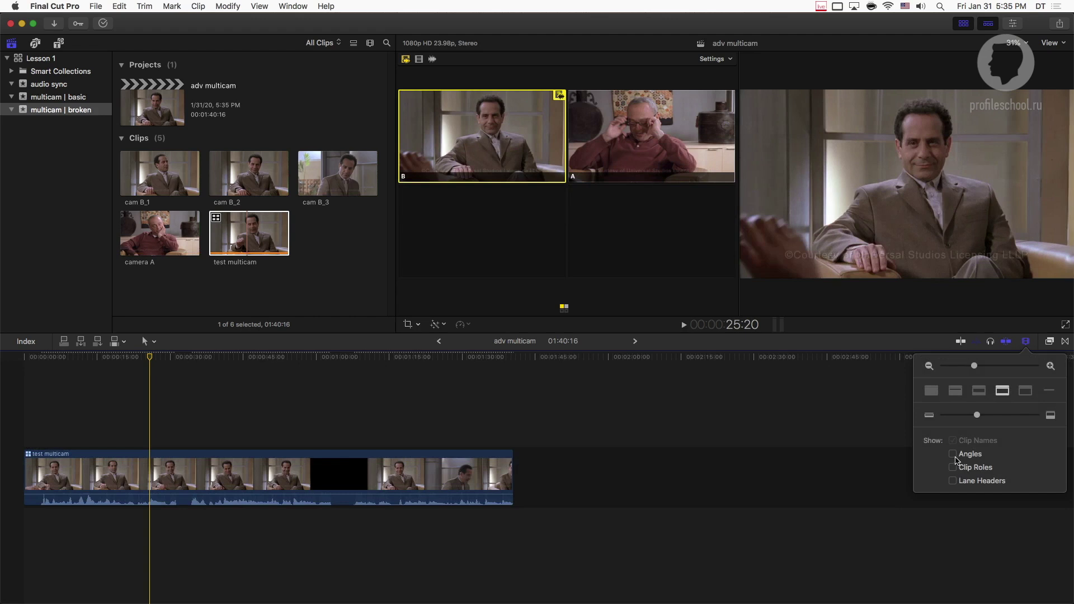
left_click(953, 441)
left_click(49, 378)
During playback, live-cut between angles B and A five times, then stop and return to 14:14
key("space")
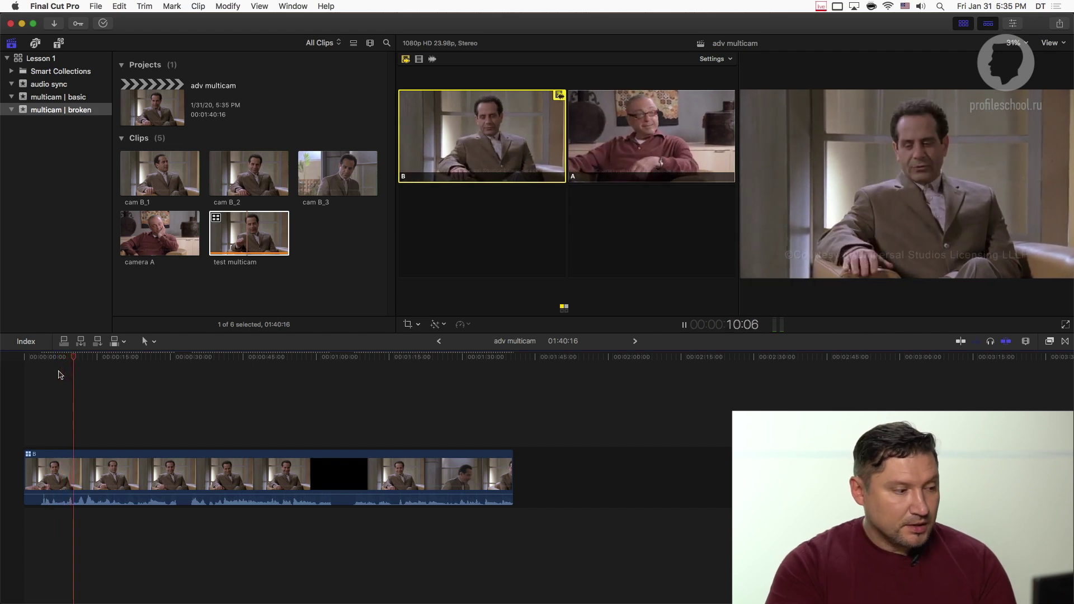
key("1")
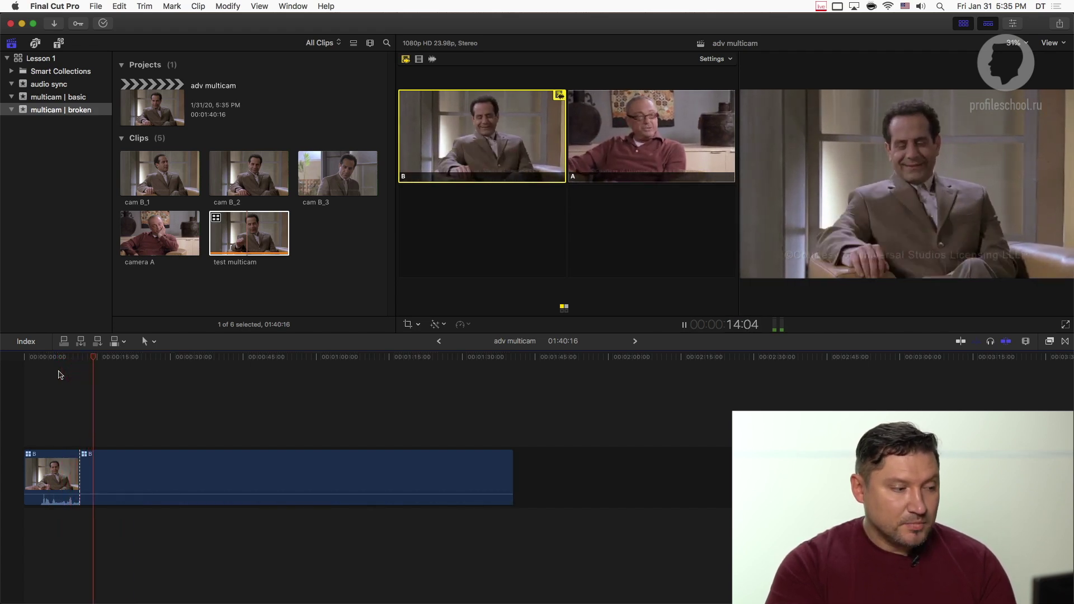
key("2")
key("1")
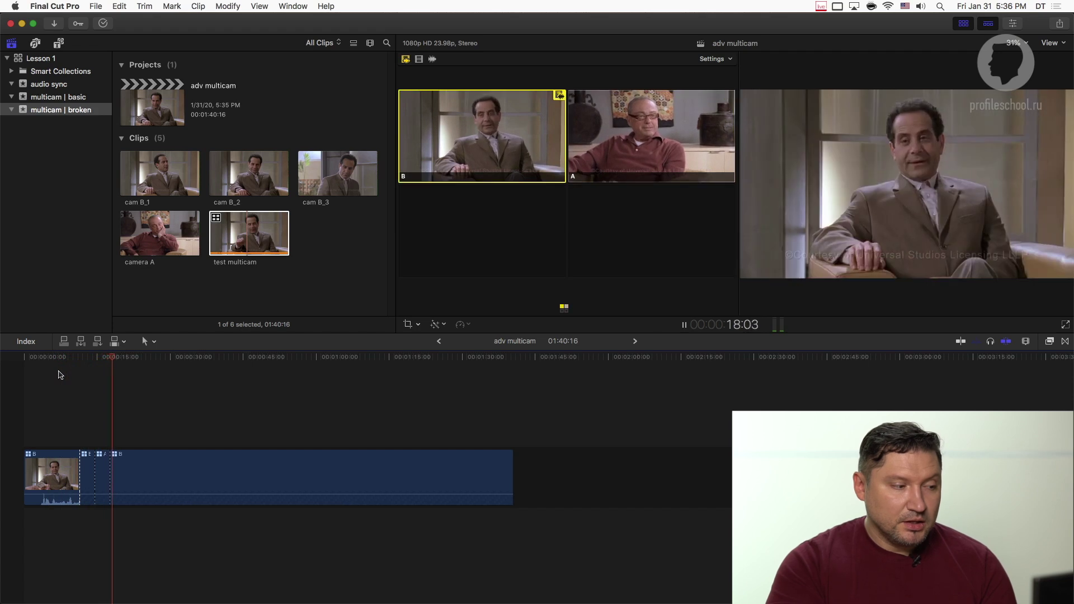
key("2")
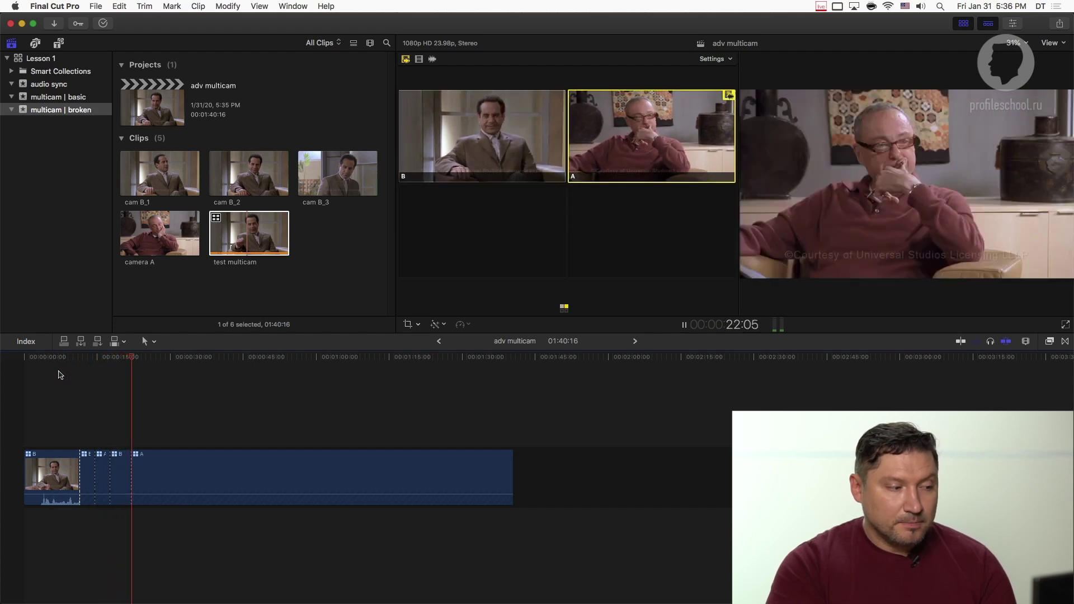
key("1")
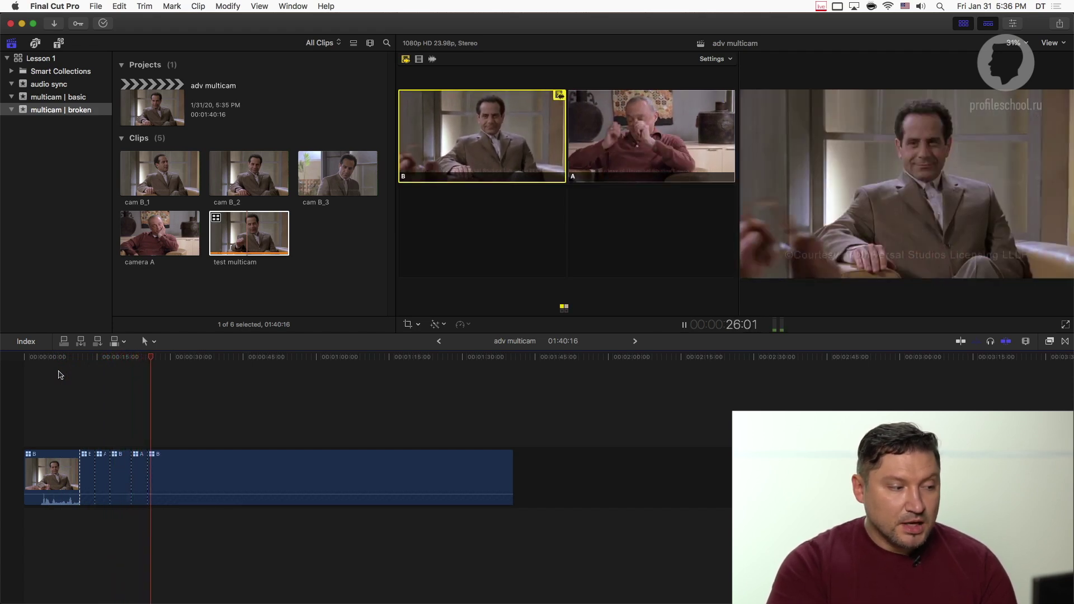
key("space")
left_click(94, 360)
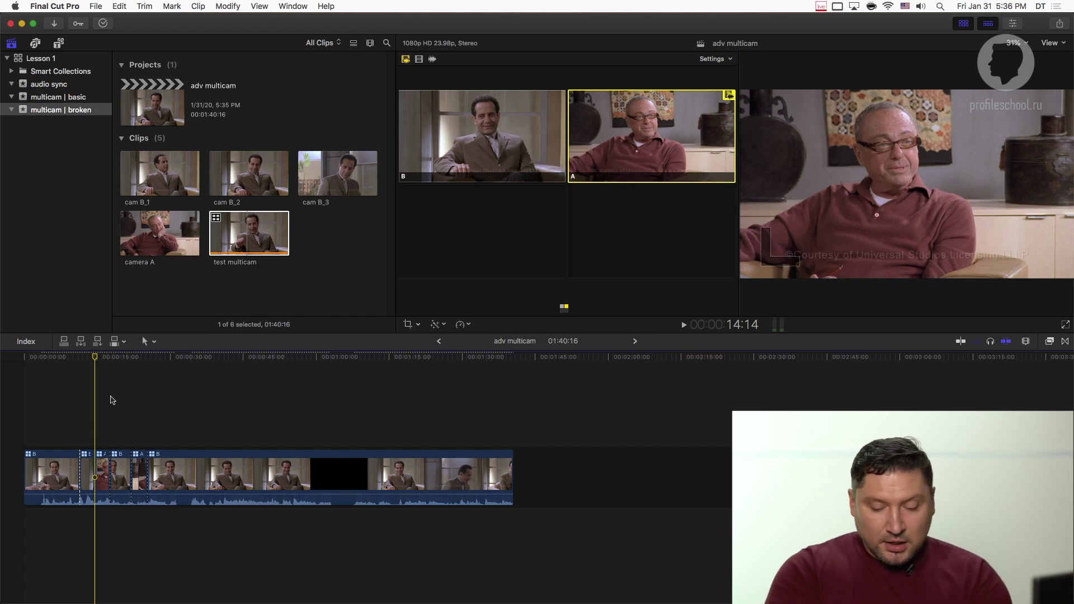
Zoom the timeline in, scroll back toward the start, and open test multicam in the angle editor
key("super+equal")
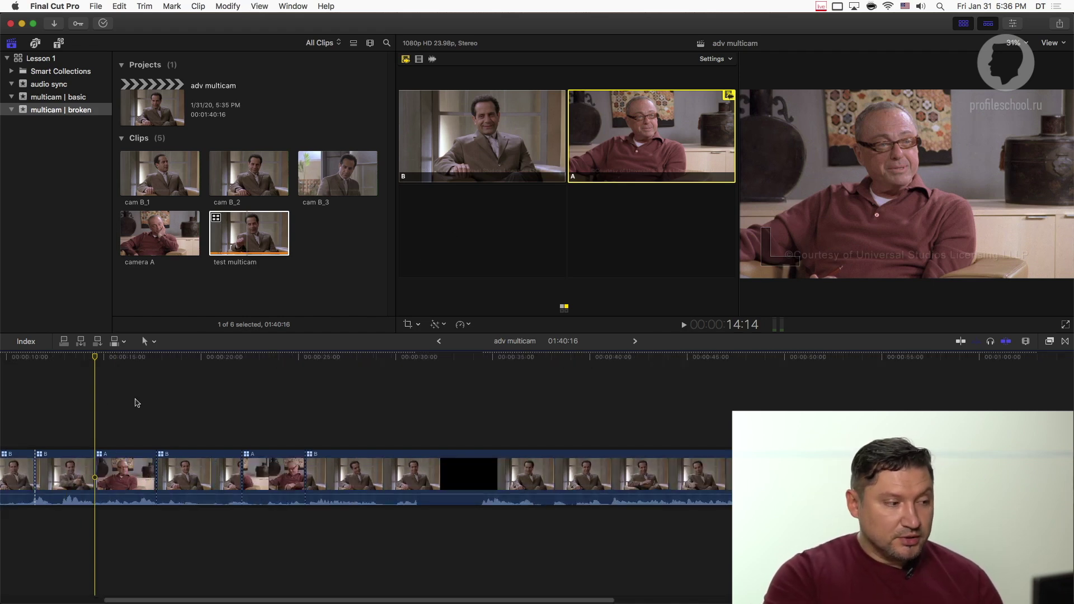
scroll(135, 403, "left", 5)
left_click(269, 358)
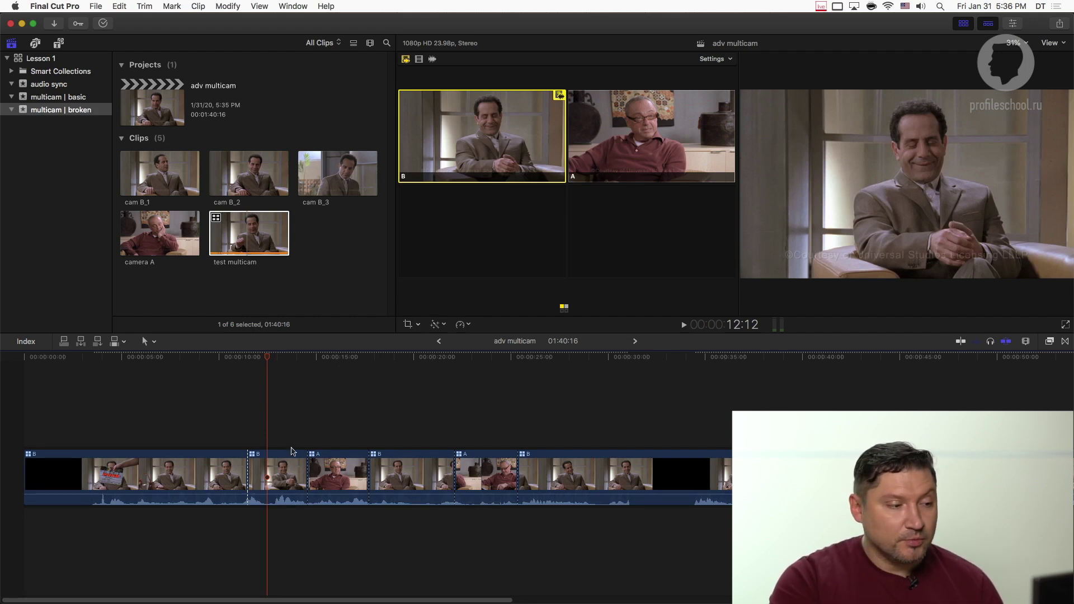
double_click(250, 241)
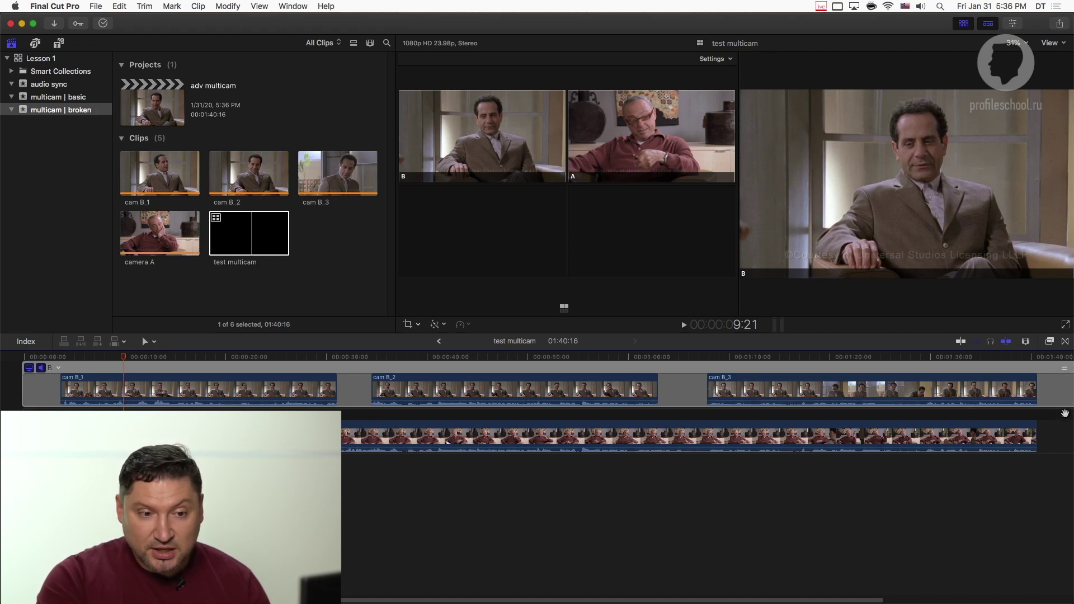
Drag the A angle lane above B, then go back to the adv multicam project
left_click_drag(1072, 426, 1070, 361)
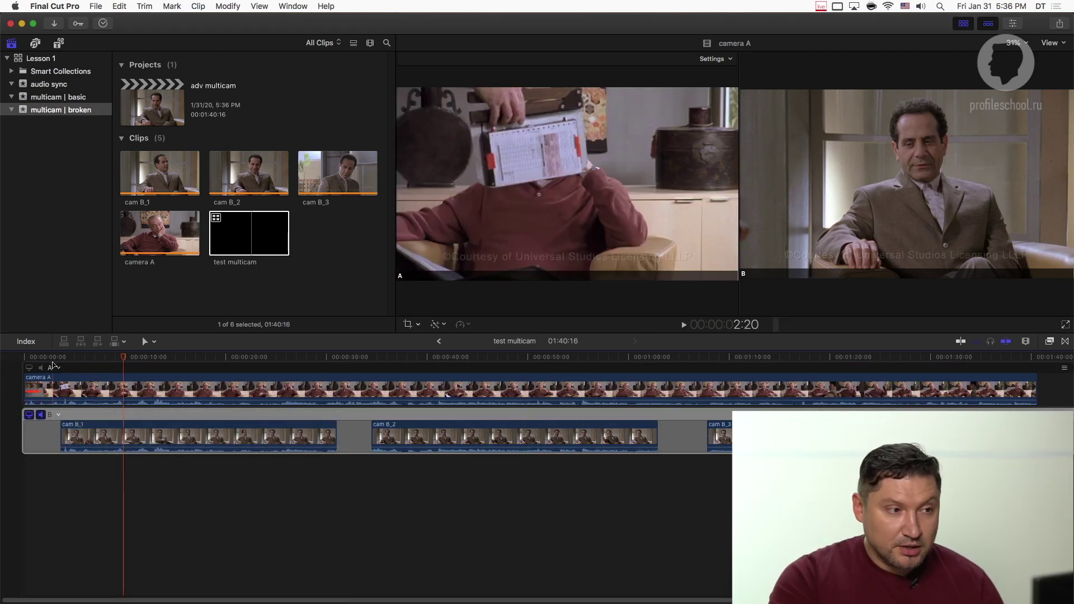
left_click(266, 505)
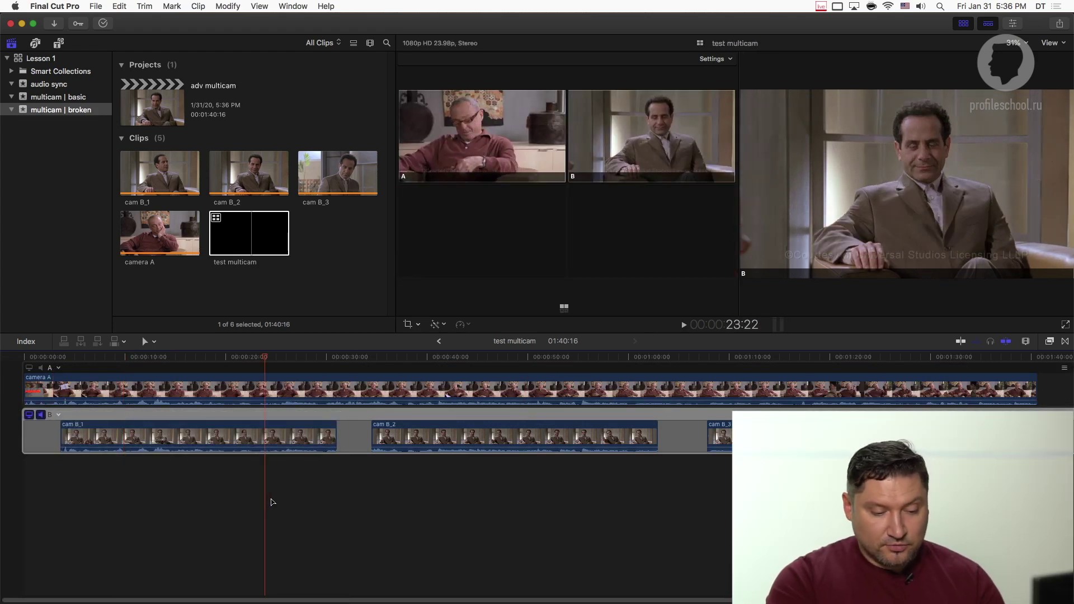
left_click_drag(397, 81, 736, 197)
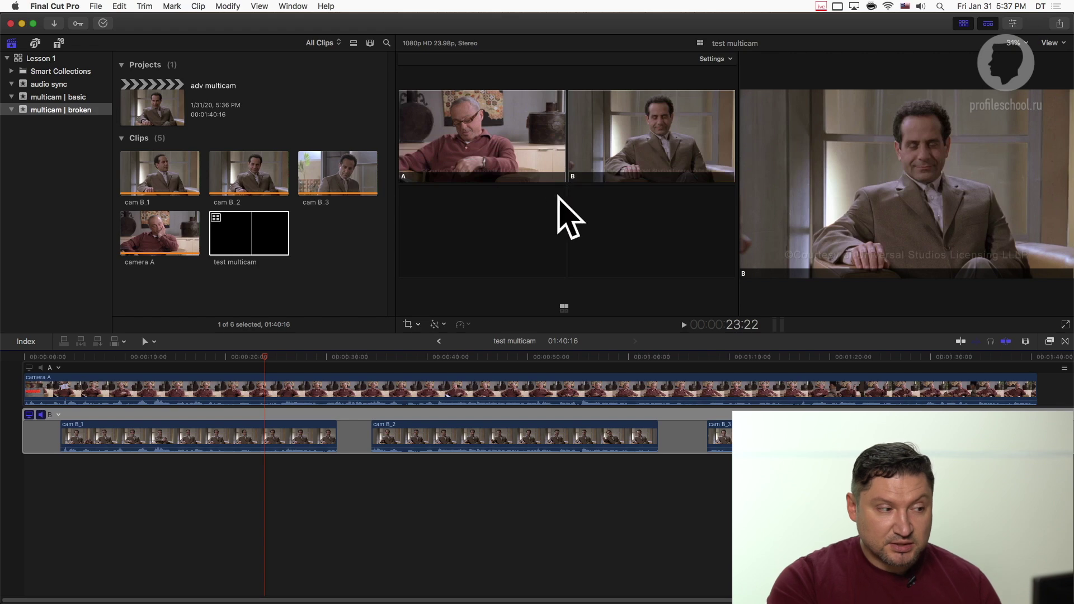
left_click(440, 341)
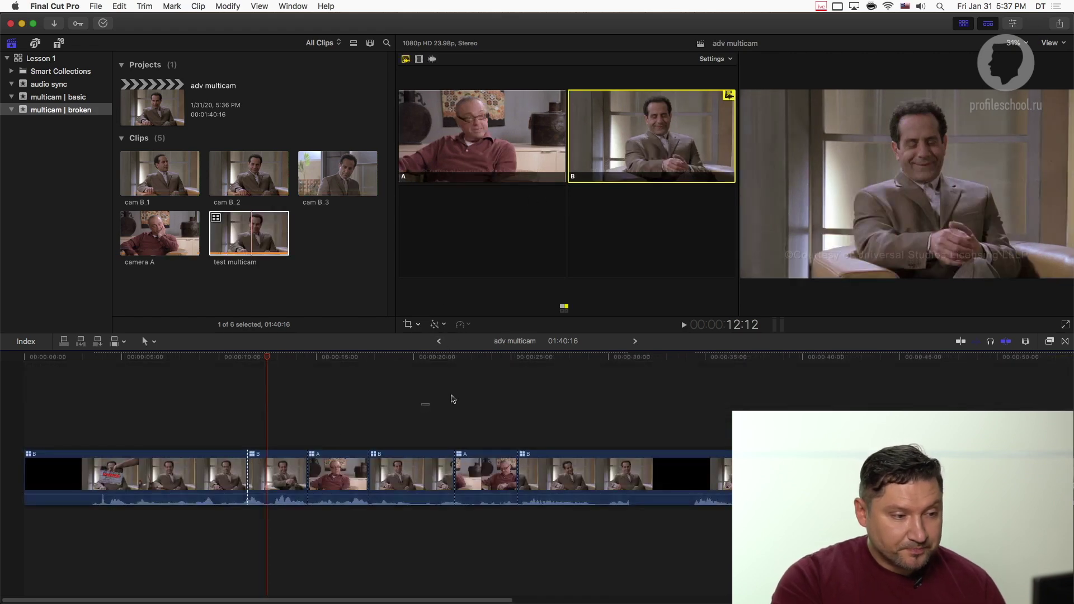
From 28:00, live-cut alternately to angles A and B during playback, then stop at 33:02
left_click_drag(552, 358, 569, 358)
key("space")
key("1")
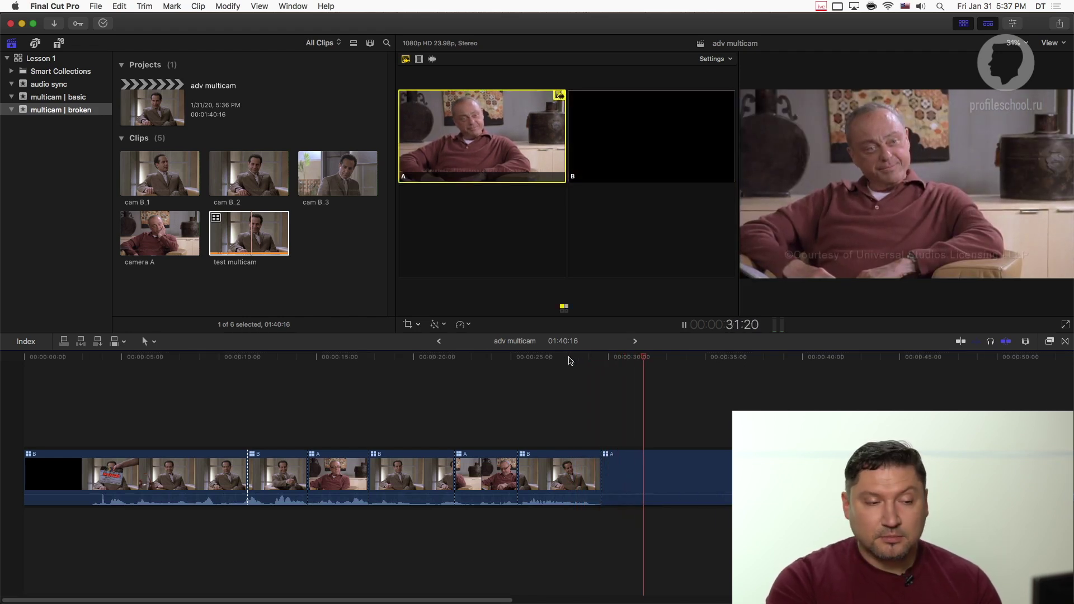
key("2")
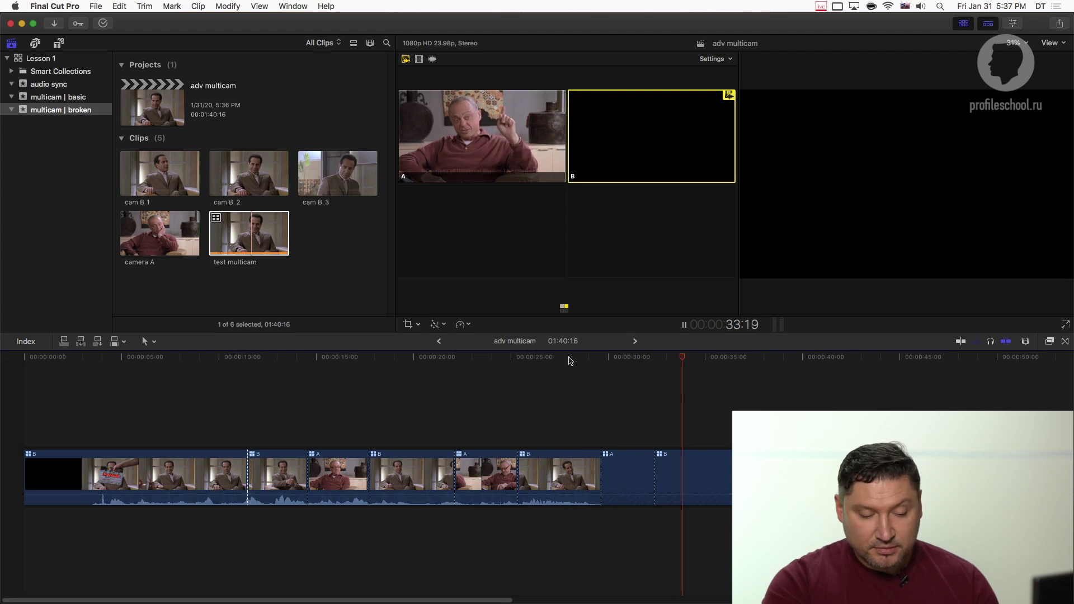
key("1")
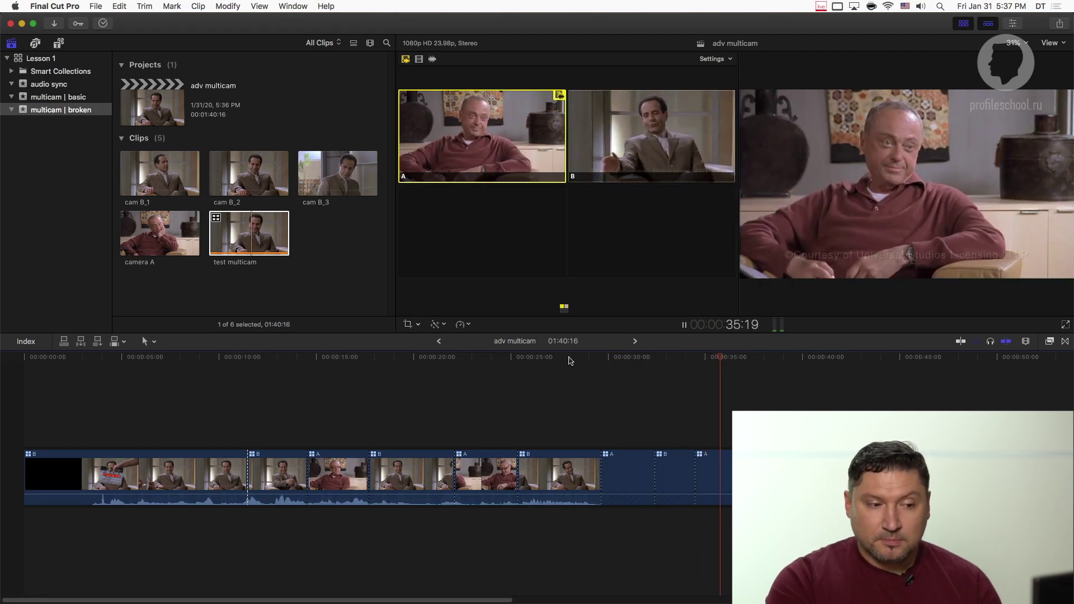
key("2")
key("space")
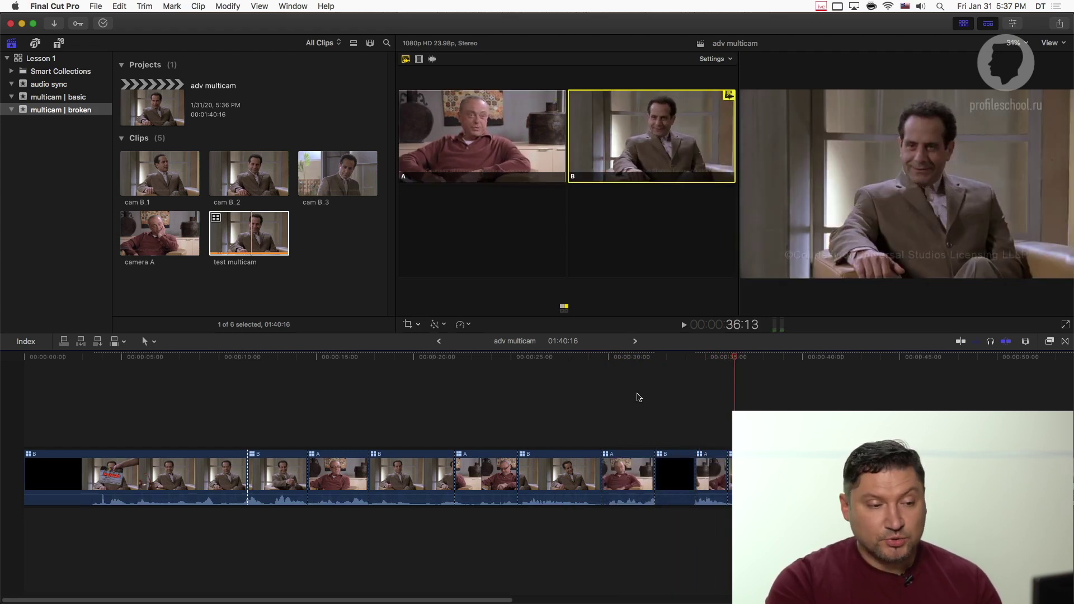
left_click(668, 356)
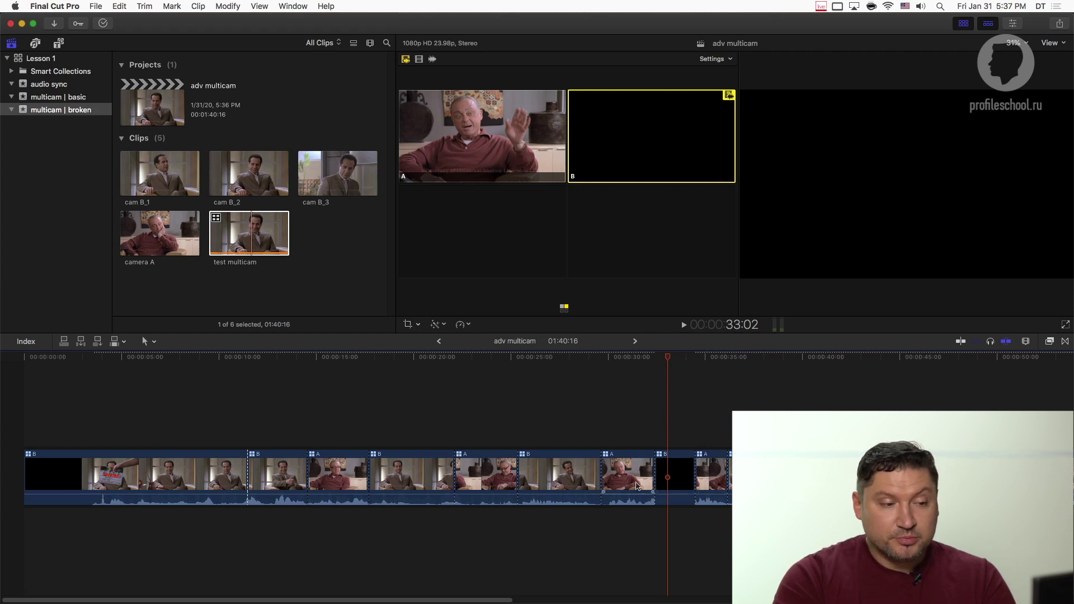
Inspect test multicam's angles, return to adv multicam and select the cam B_1 clip
double_click(260, 235)
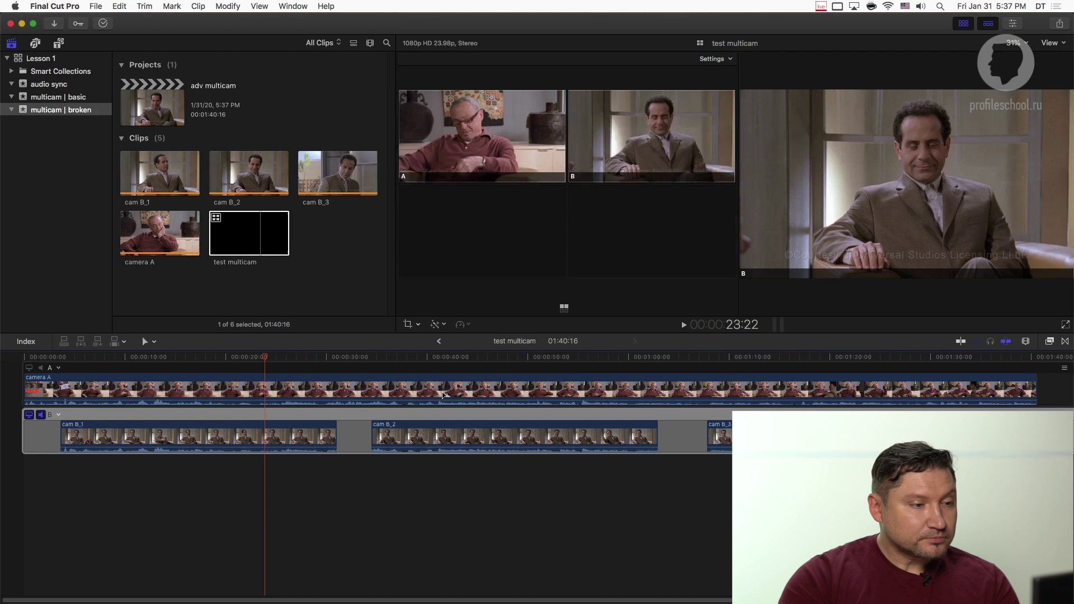
left_click(439, 340)
left_click(354, 307)
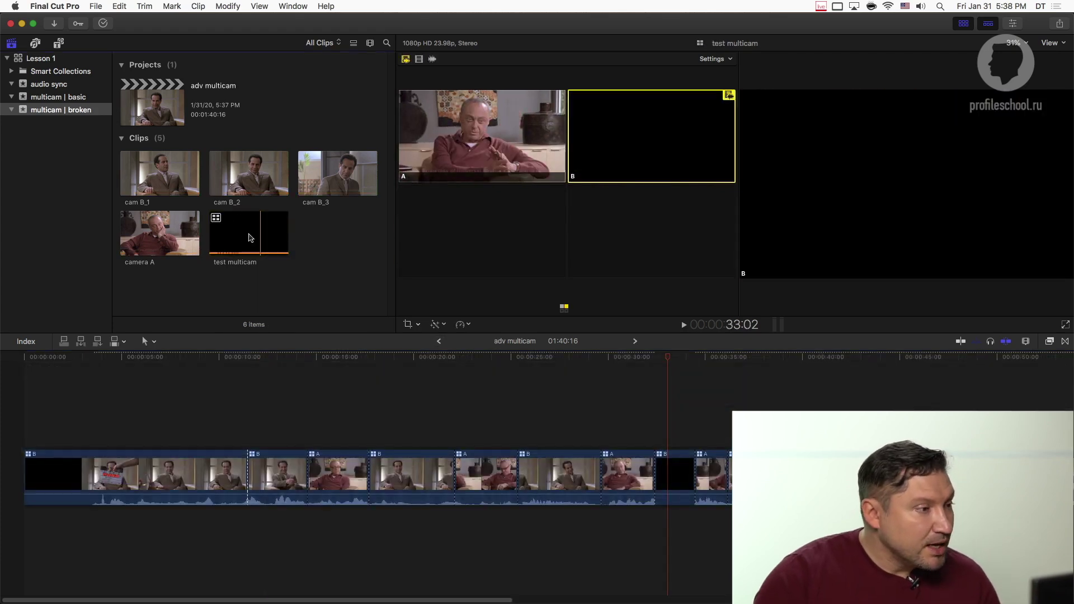
left_click(163, 182)
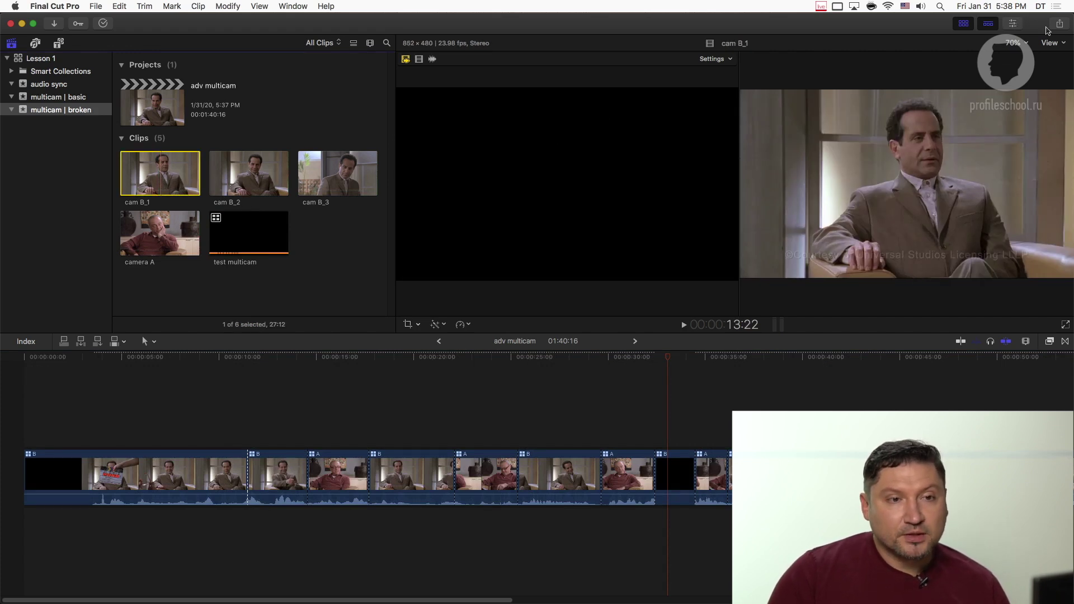
Show cam B_1's Inspector Info pane and switch its metadata view to General
left_click(1014, 24)
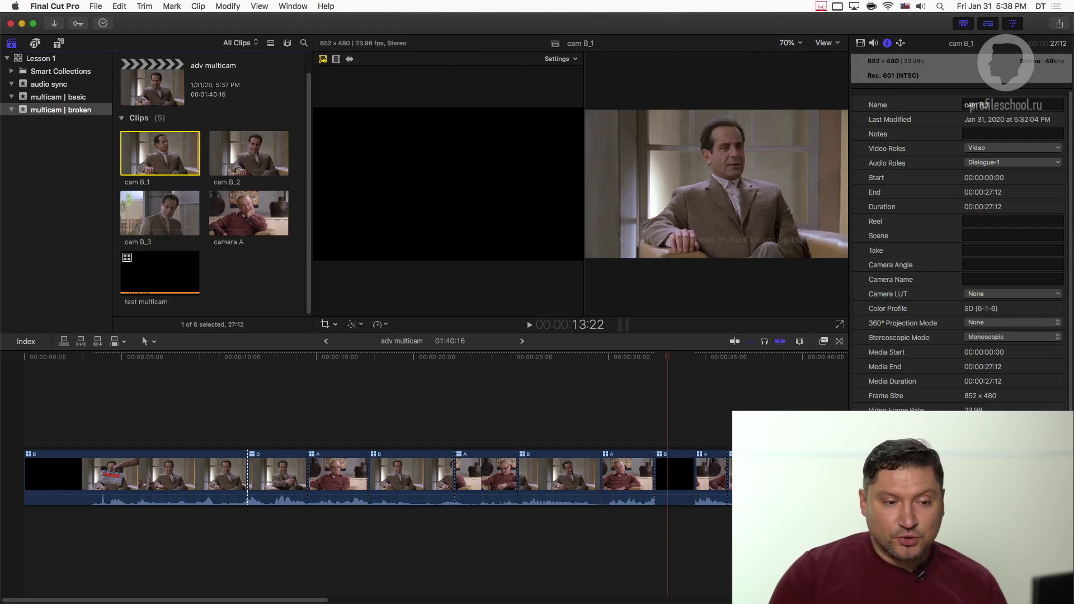
left_click(931, 599)
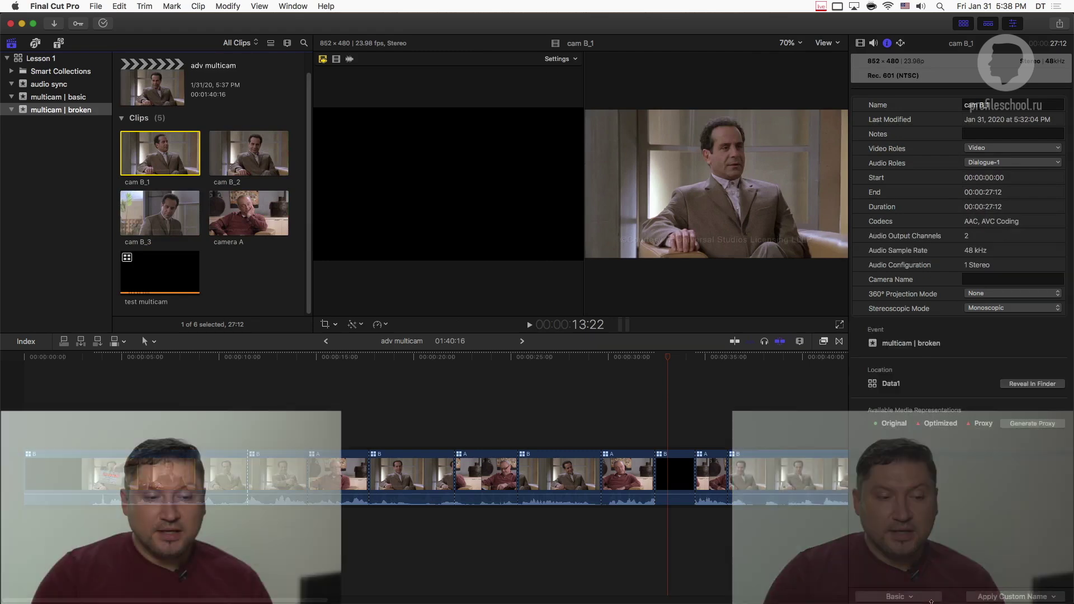
left_click(929, 597)
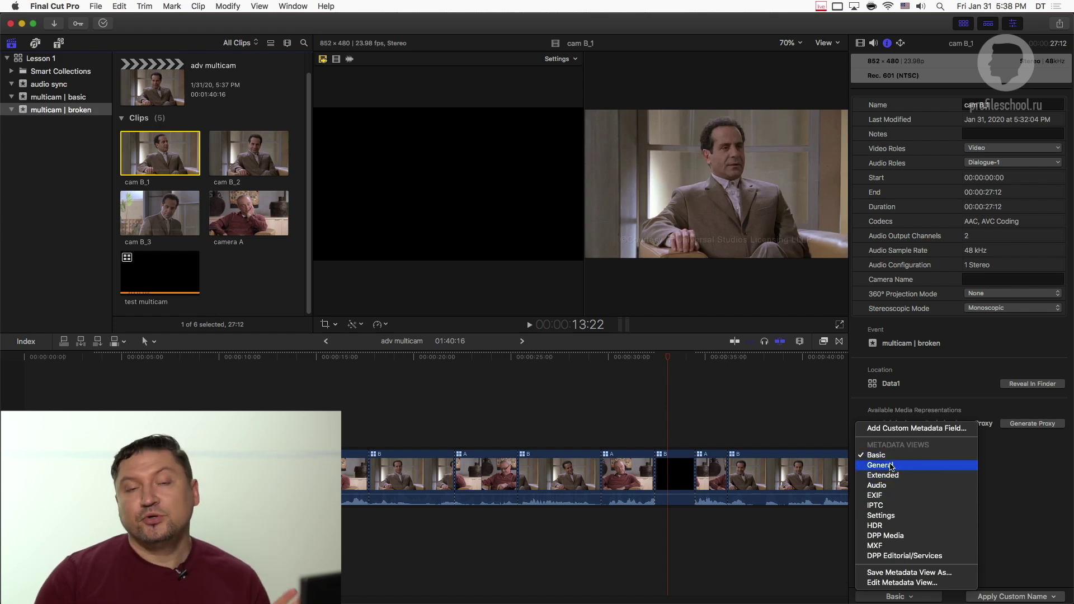
left_click(897, 469)
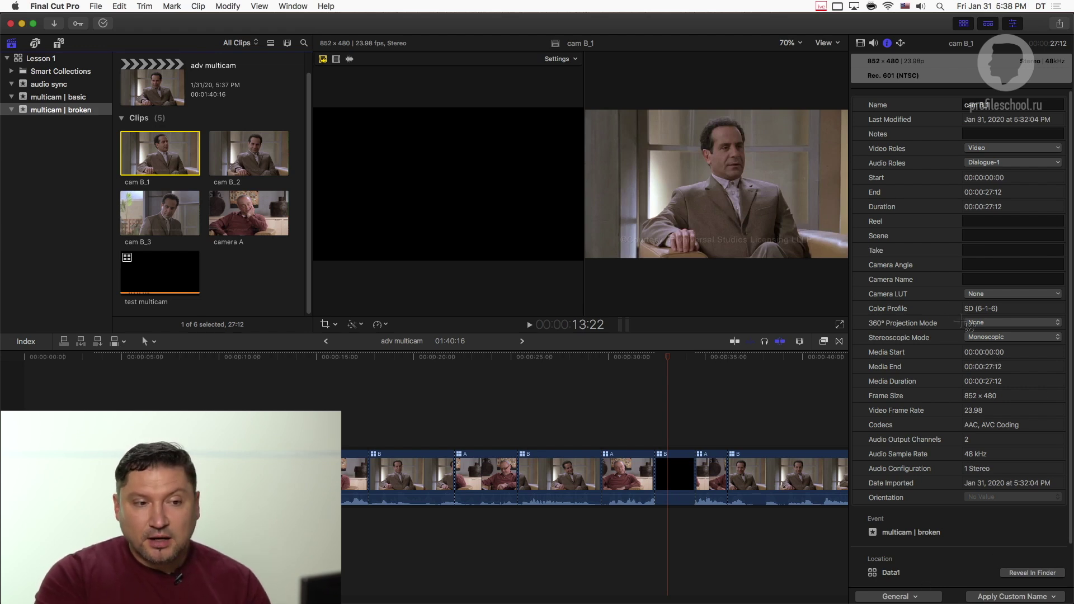
Outline the Camera Angle and Camera Name rows in the Info pane
left_click_drag(862, 259, 1065, 286)
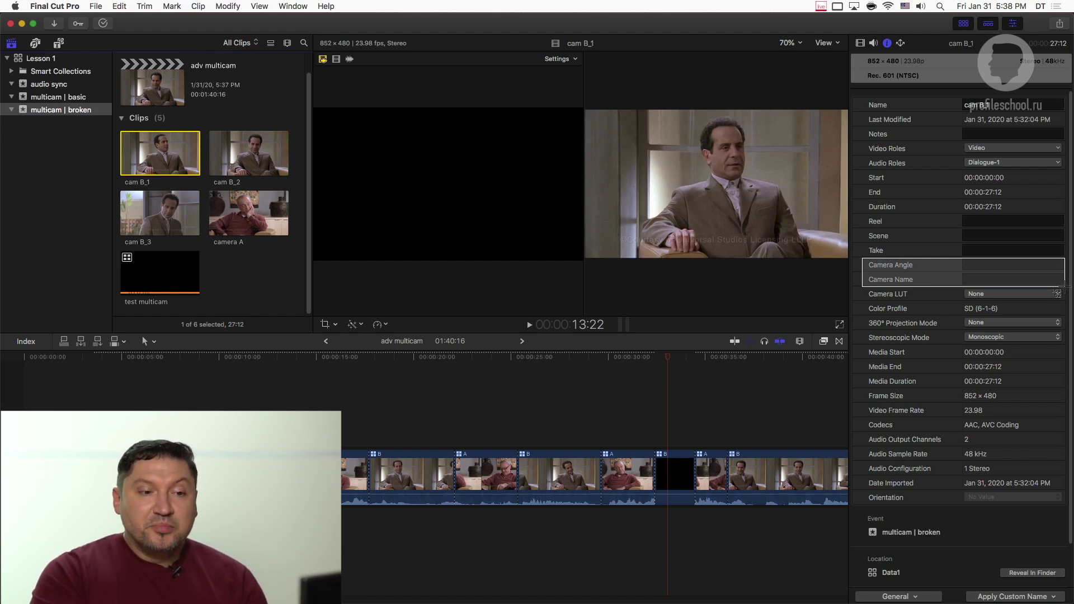
left_click_drag(1065, 286, 1068, 288)
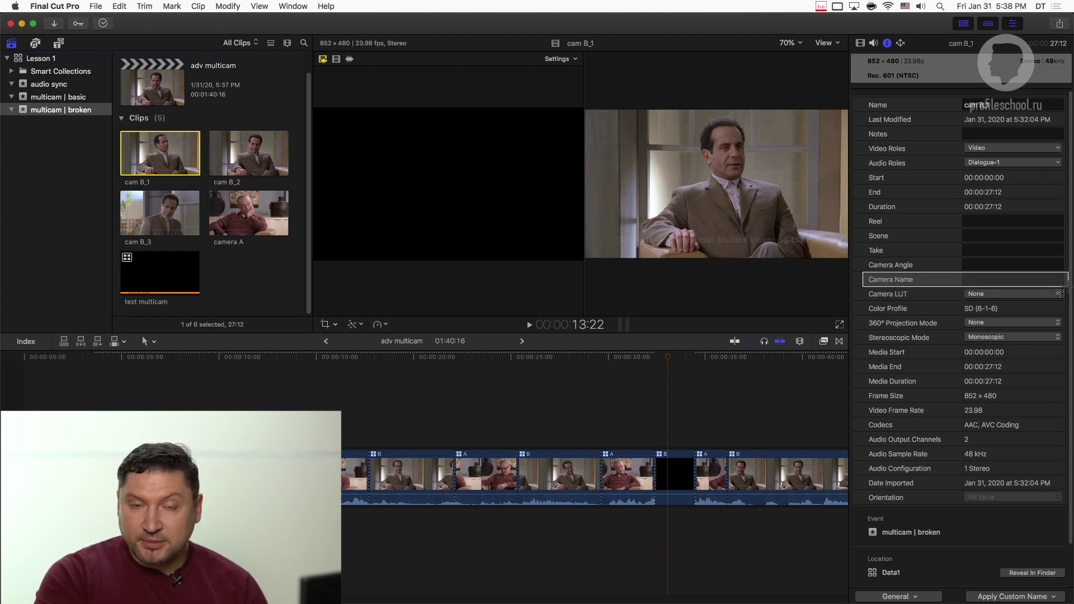
left_click_drag(1068, 288, 1068, 290)
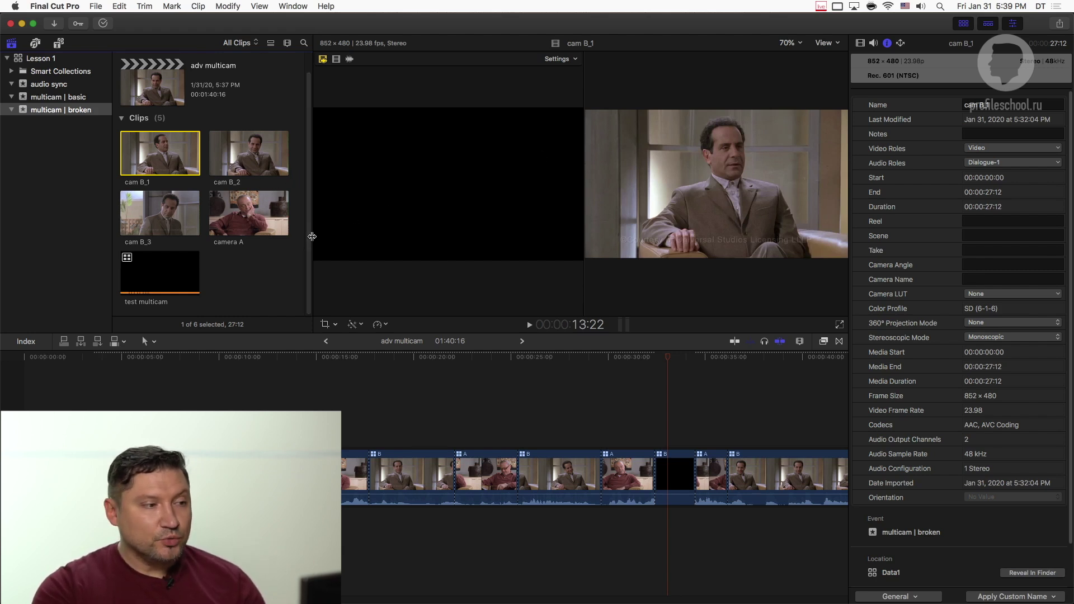
Widen the clip browser and select cam B_1, cam B_2 and cam B_3 together
left_click_drag(312, 237, 345, 230)
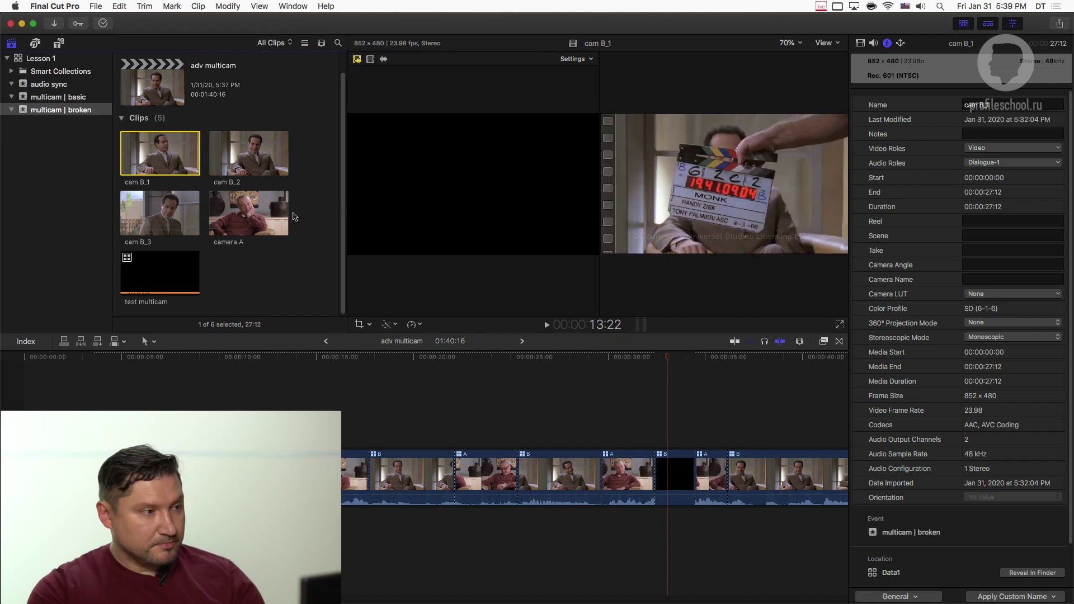
key("alt+super+1")
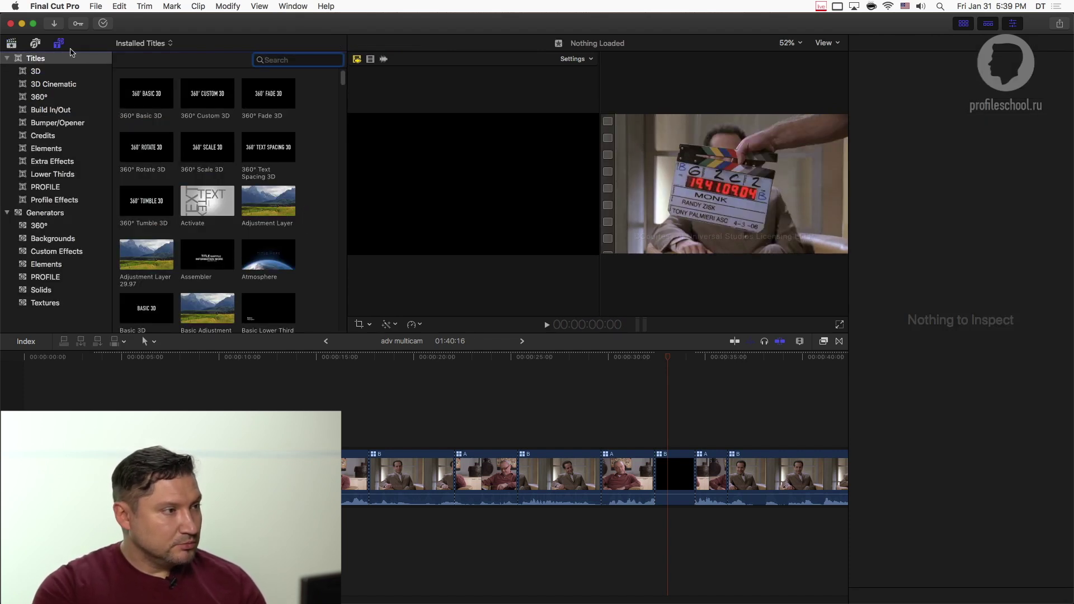
left_click(12, 43)
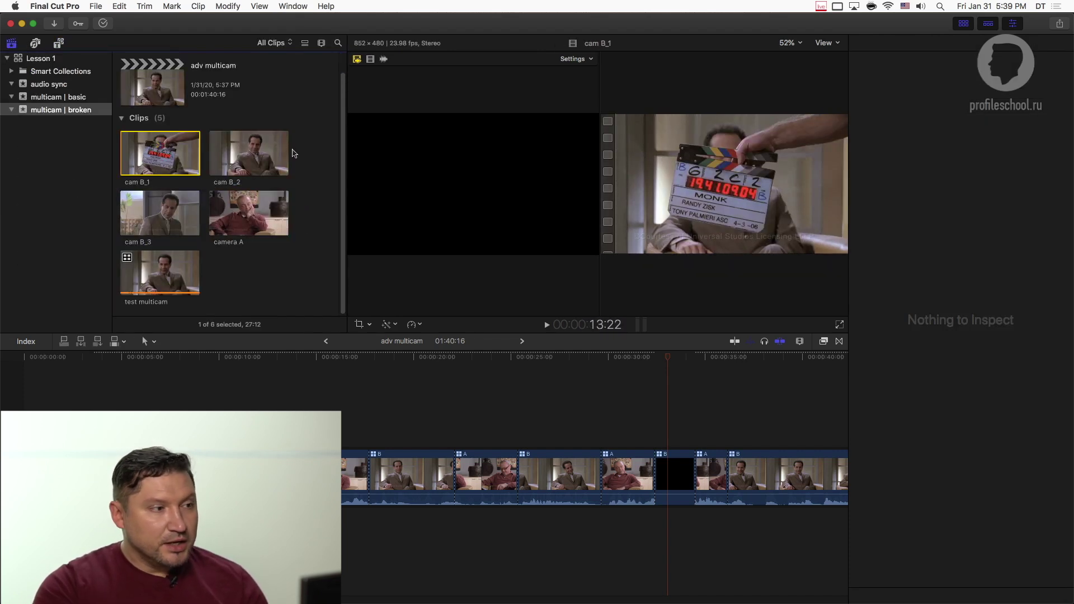
left_click(237, 158)
left_click(165, 162, "super")
left_click(162, 213, "super")
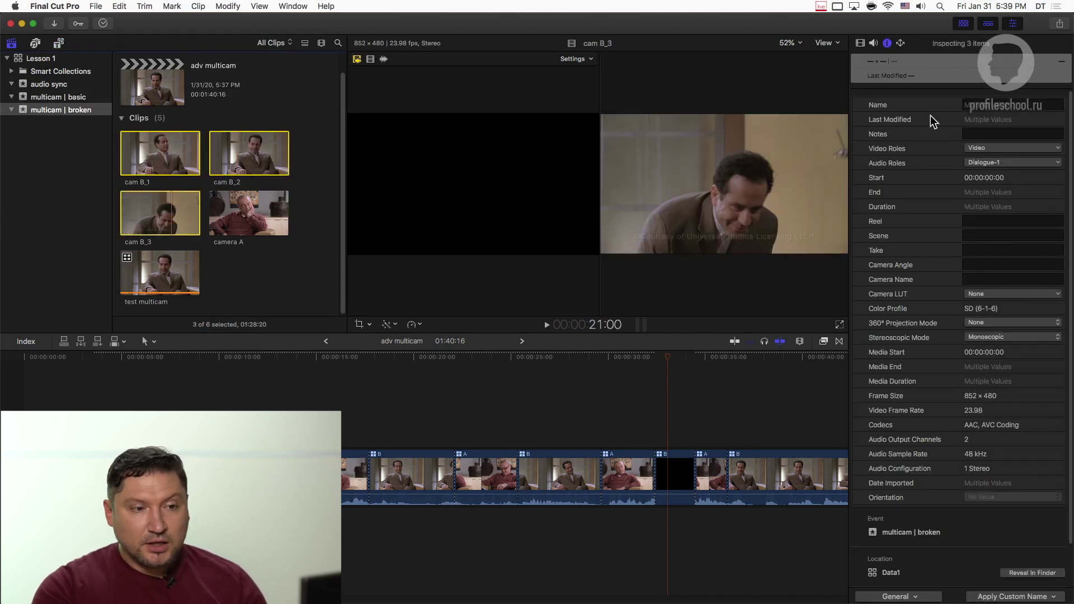
Set the shared Camera Angle of the three cam B clips to lowercase b
left_click(976, 267)
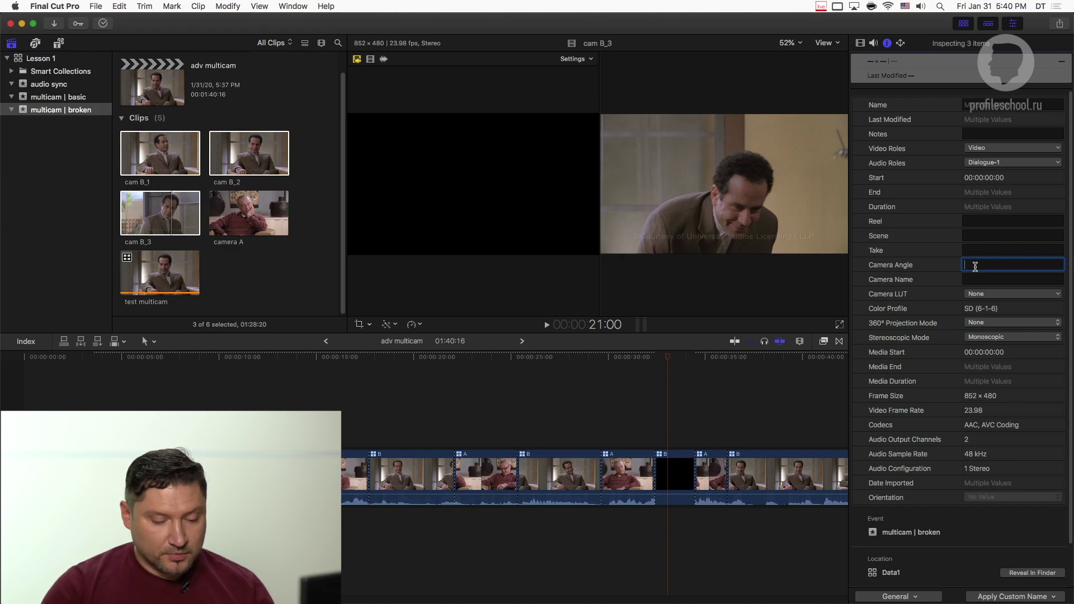
type("B")
key("Return")
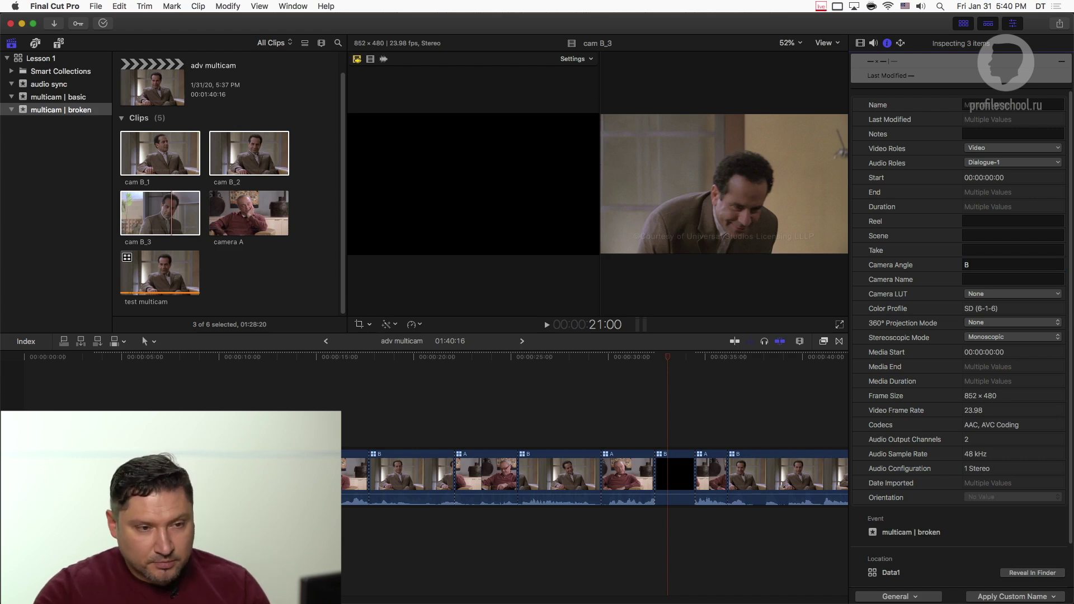
double_click(975, 265)
type("b")
key("Return")
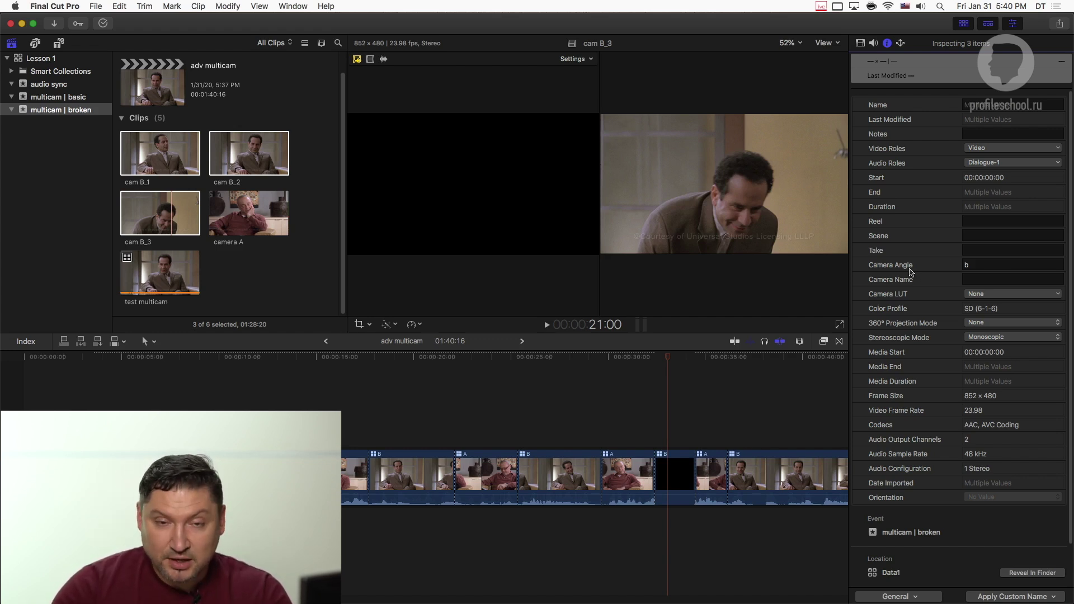
left_click(974, 263)
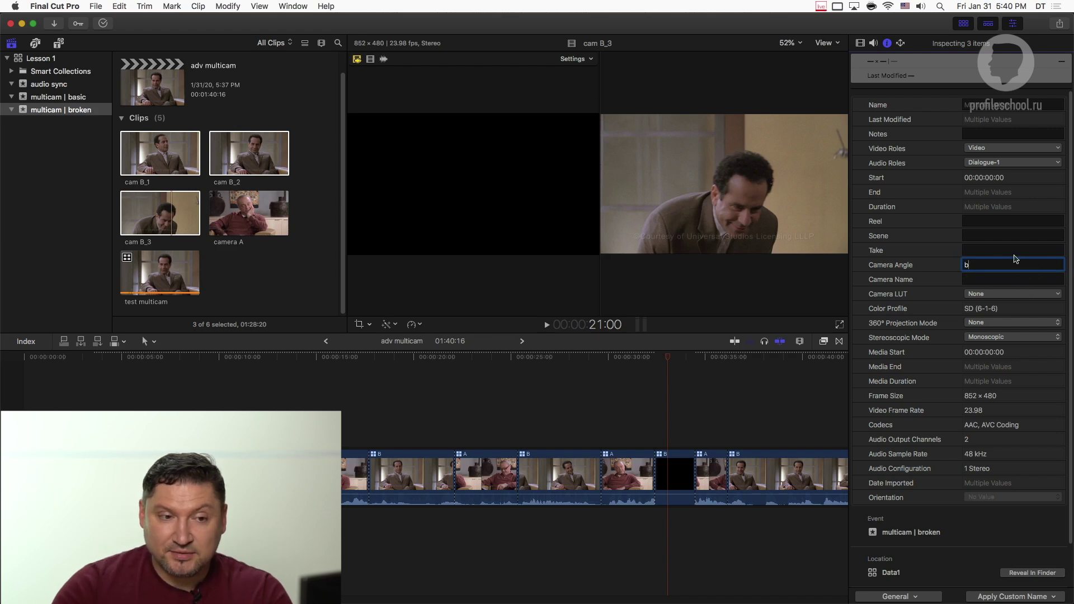
key("Return")
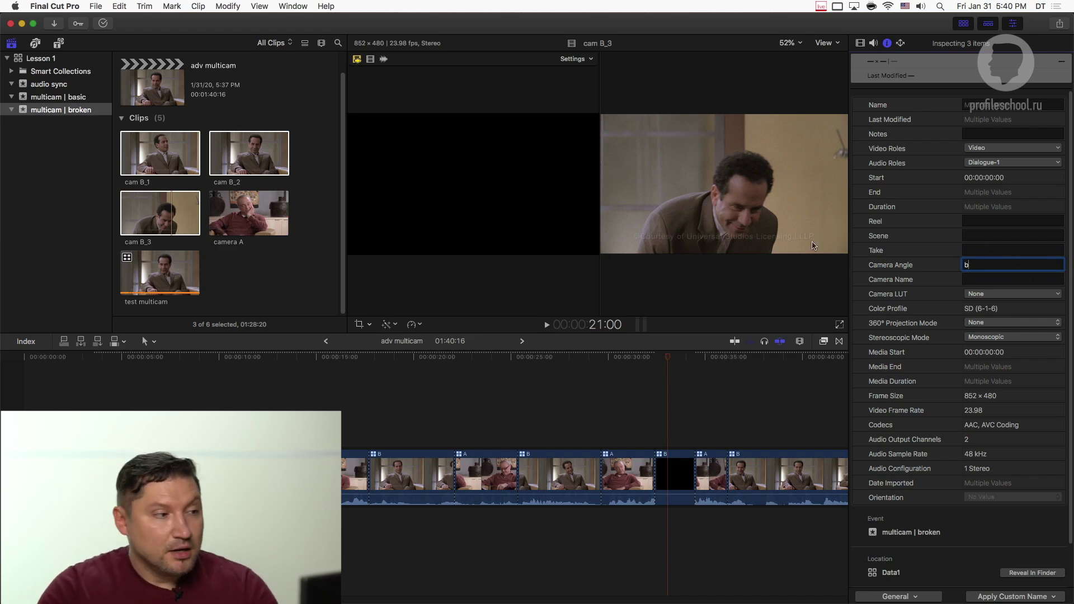
Set camera A's Camera Angle to a, then select all four camera clips
left_click(254, 201)
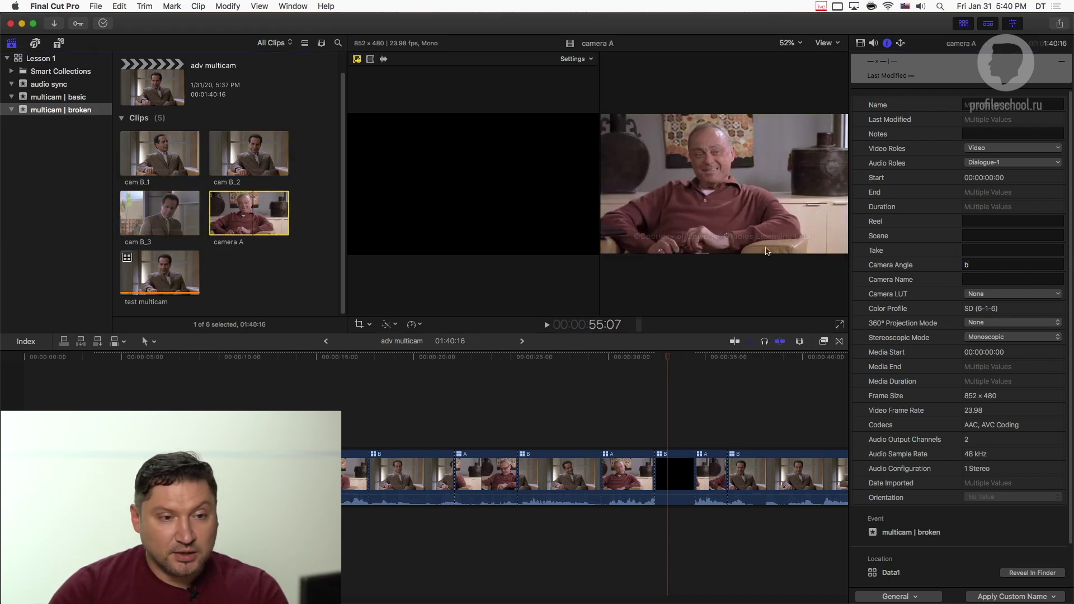
left_click(971, 263)
type("a")
key("Return")
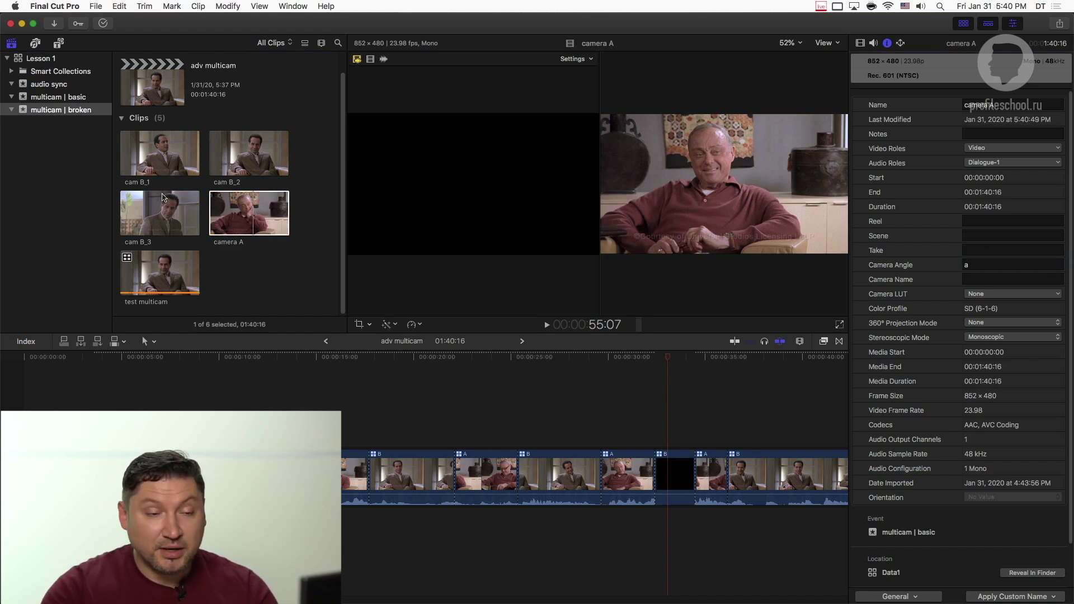
left_click(977, 263)
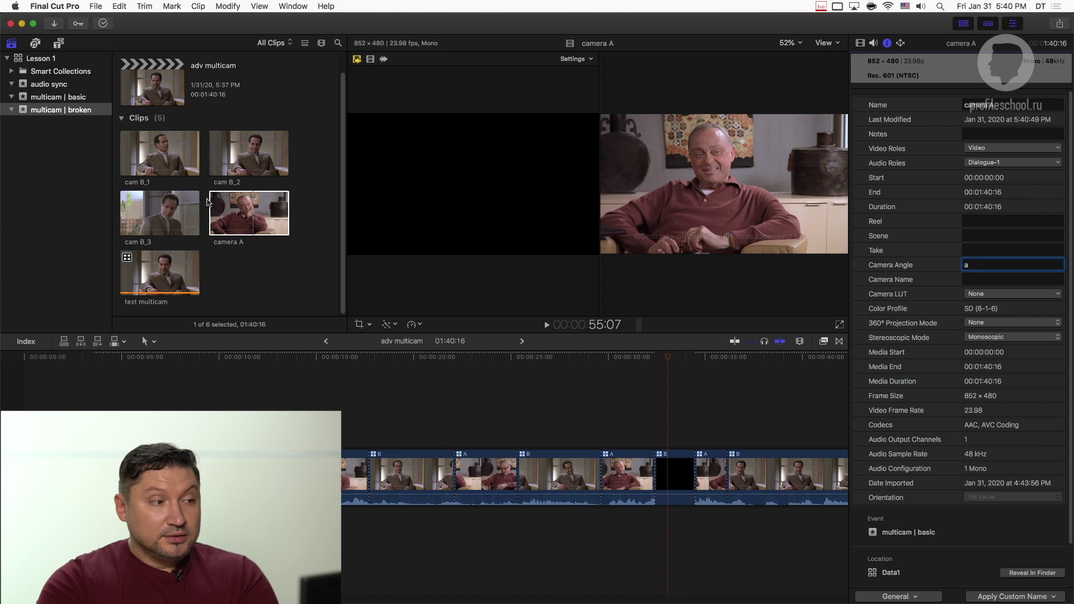
left_click_drag(323, 159, 141, 218)
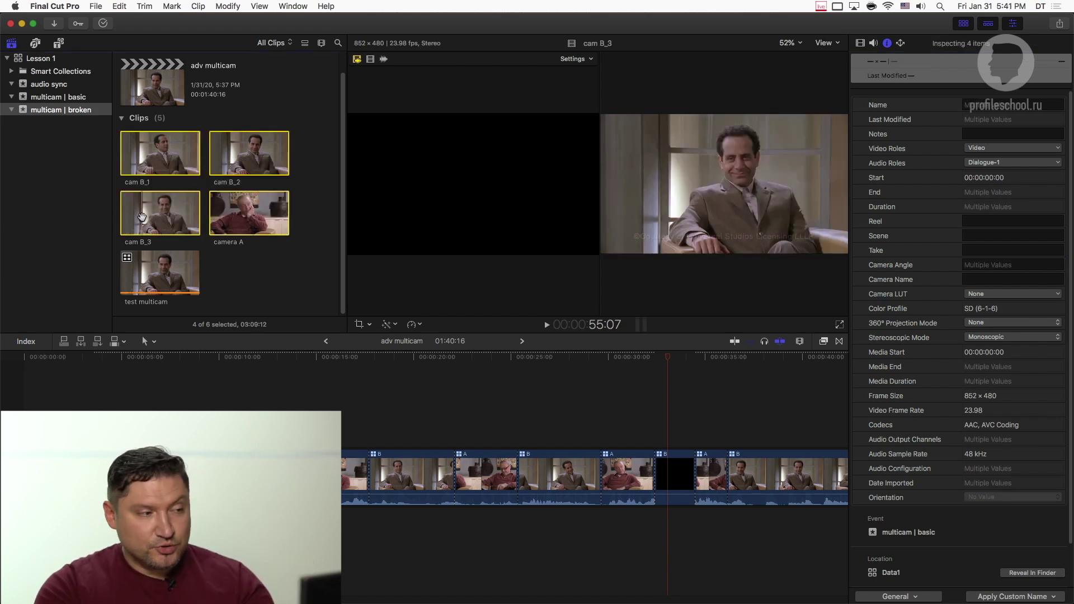
Create a new multicam clip named 'fixed multicam' from the four selected clips
right_click(159, 207)
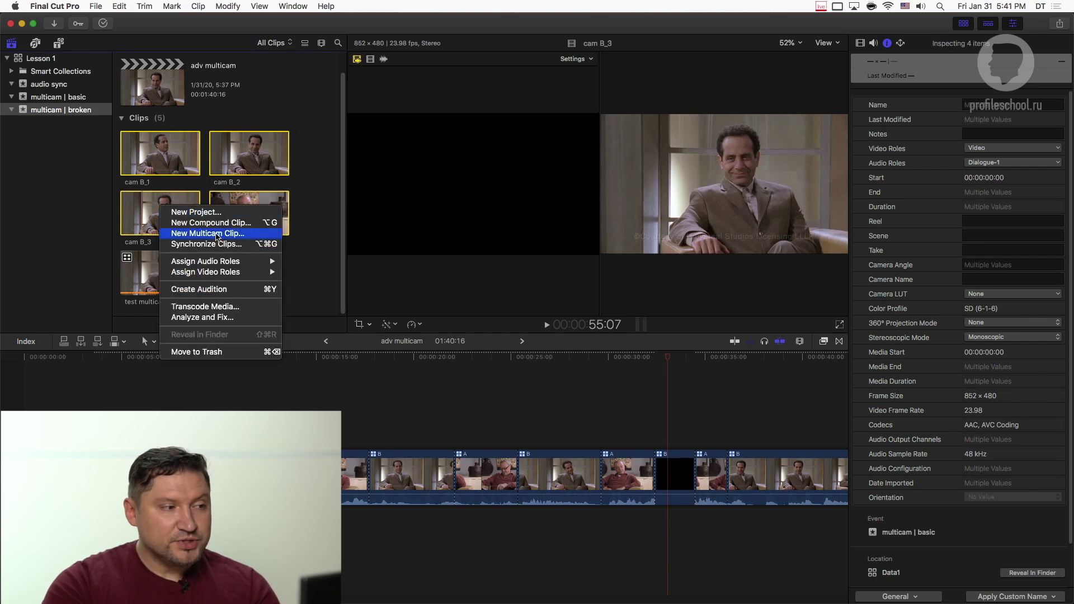
left_click(218, 233)
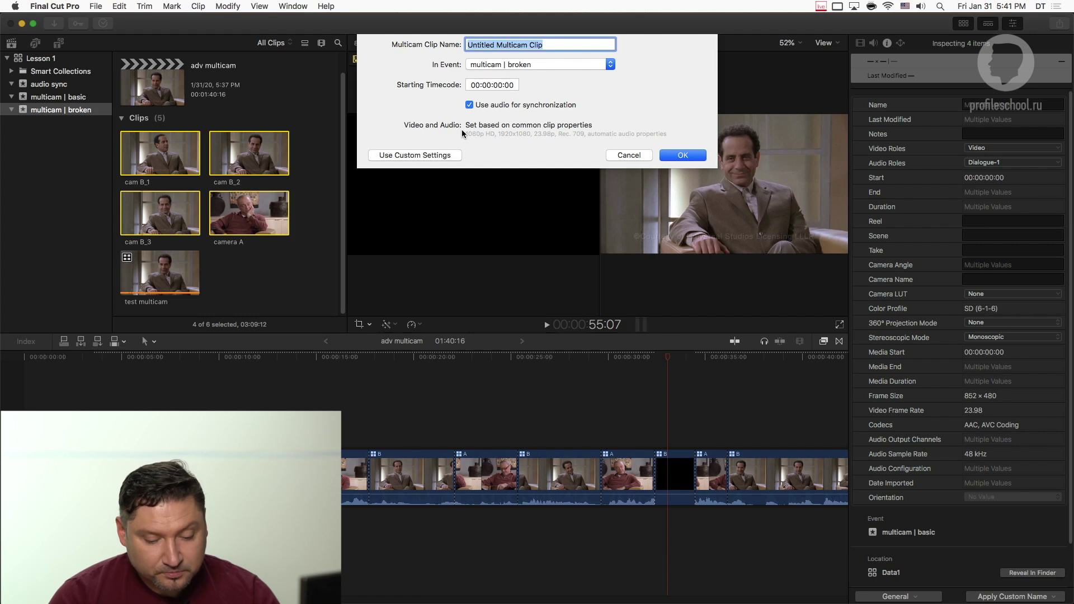
type("fixed ")
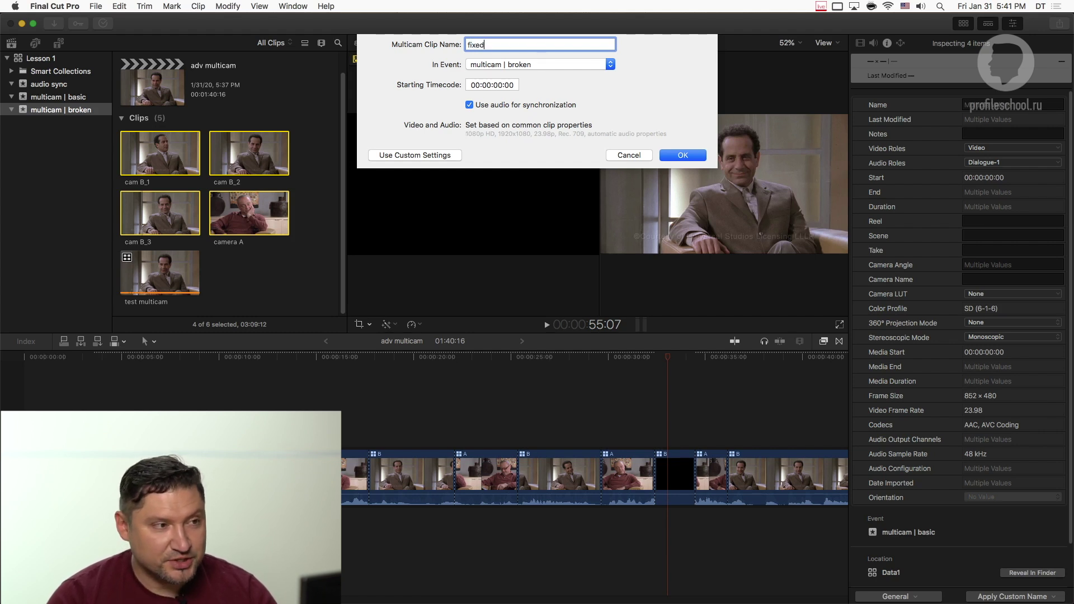
type("muken")
key("alt+shift+Left")
type("multicam")
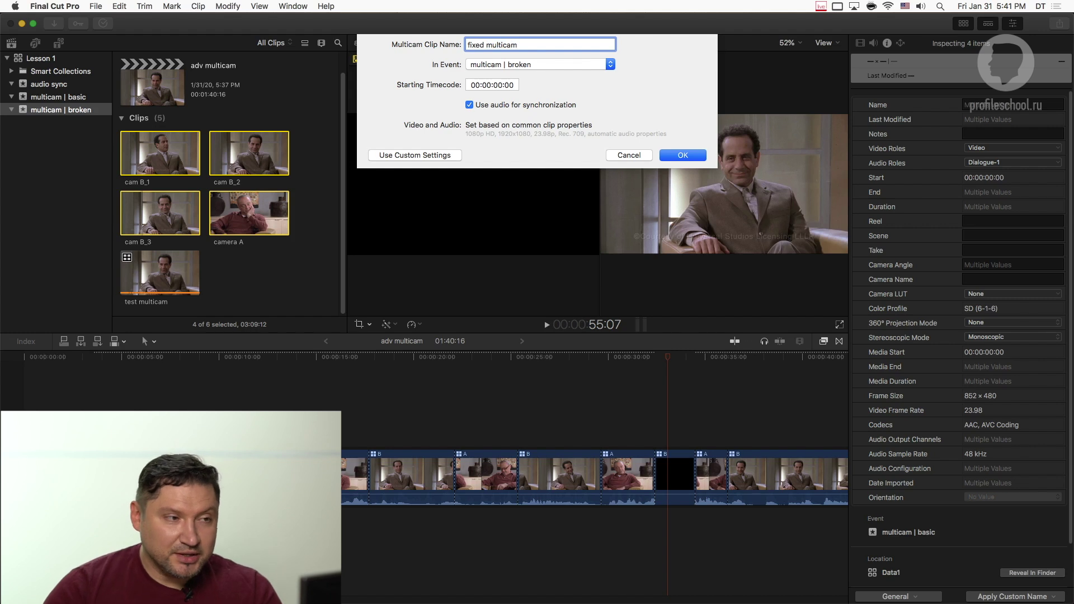
key("Return")
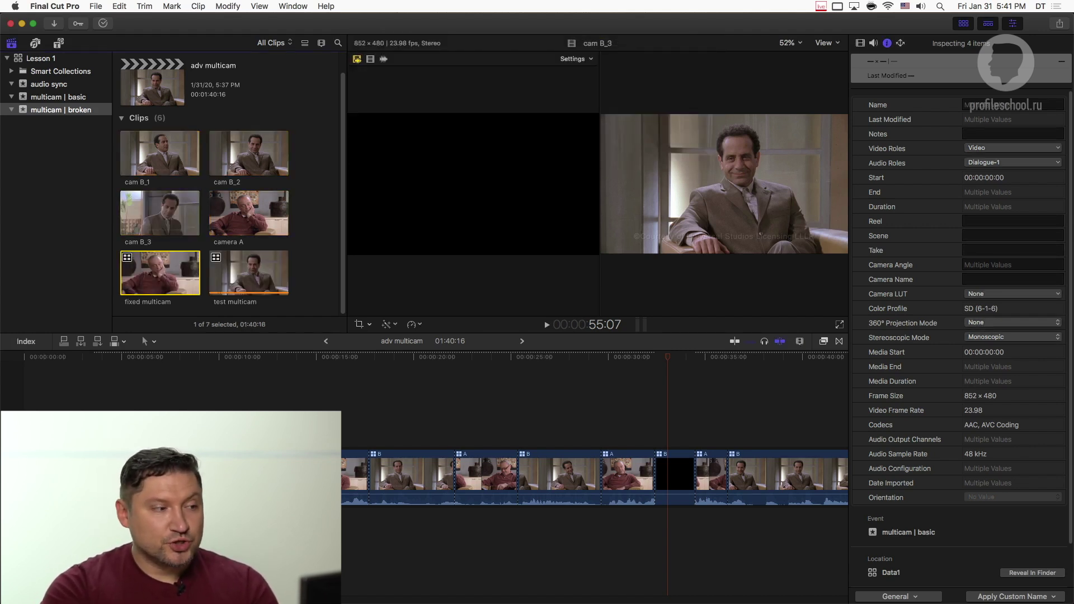
Add fixed multicam after the existing clip in adv multicam and park the playhead in it
left_click(171, 277)
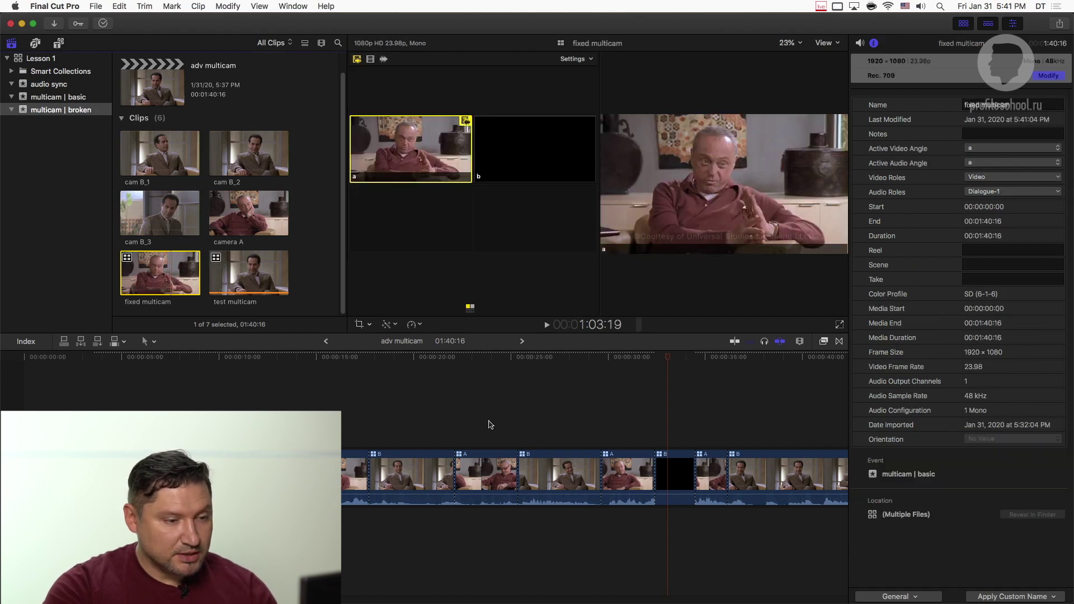
scroll(489, 419, "right", 10)
scroll(488, 419, "right", 12)
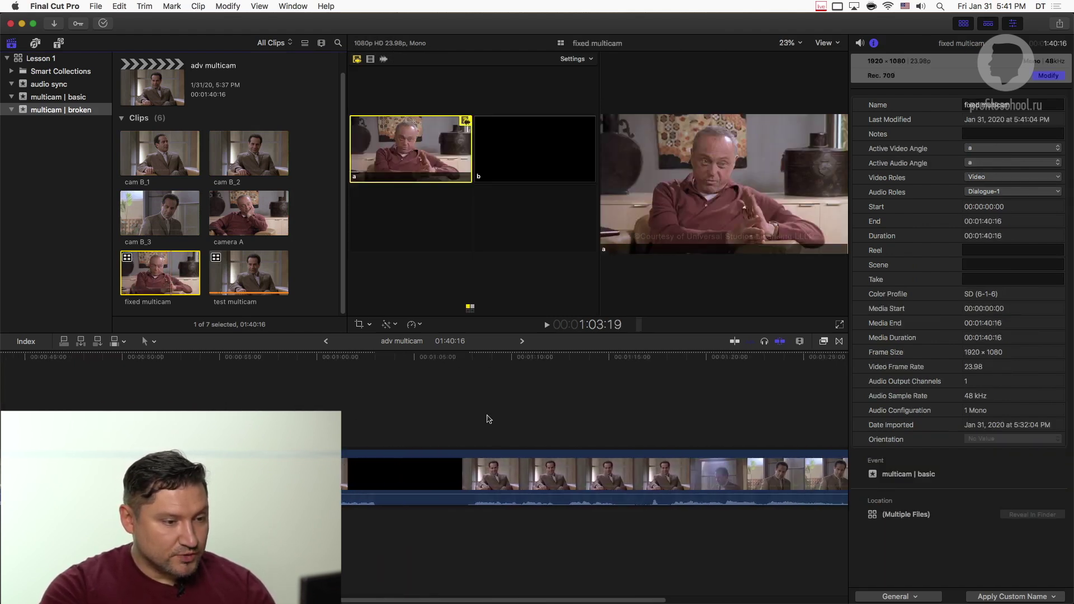
left_click_drag(168, 277, 776, 471)
key("shift+z")
left_click_drag(429, 359, 583, 352)
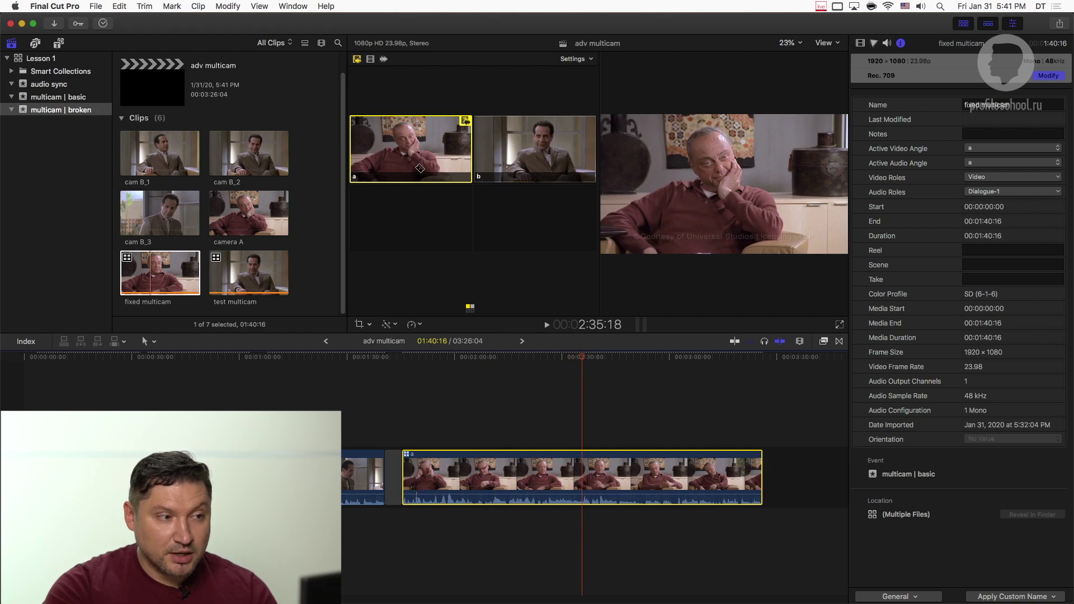
double_click(574, 474)
left_click(573, 476)
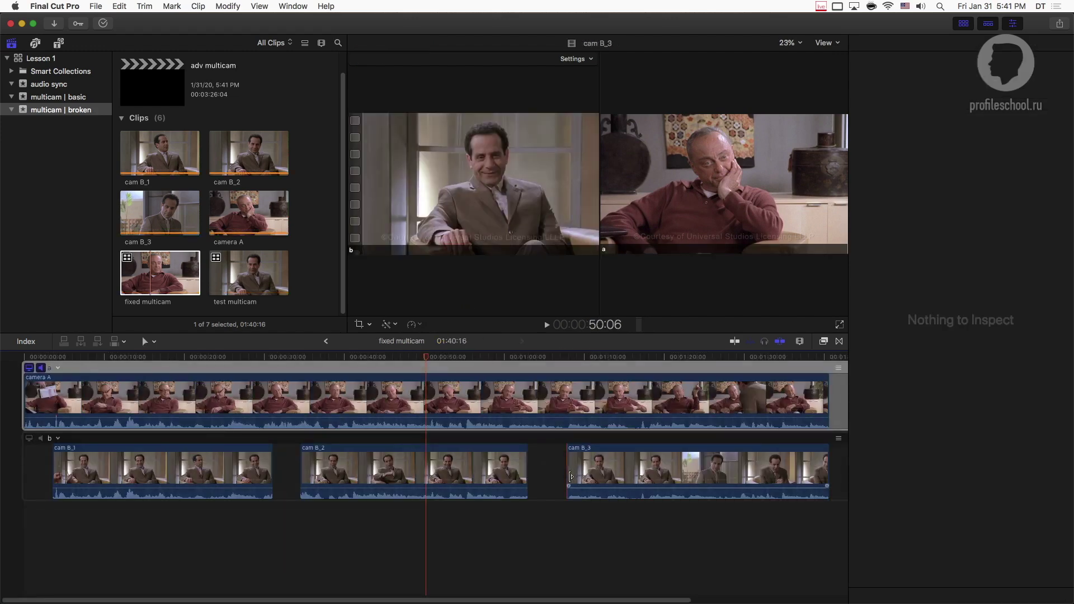
left_click(493, 554)
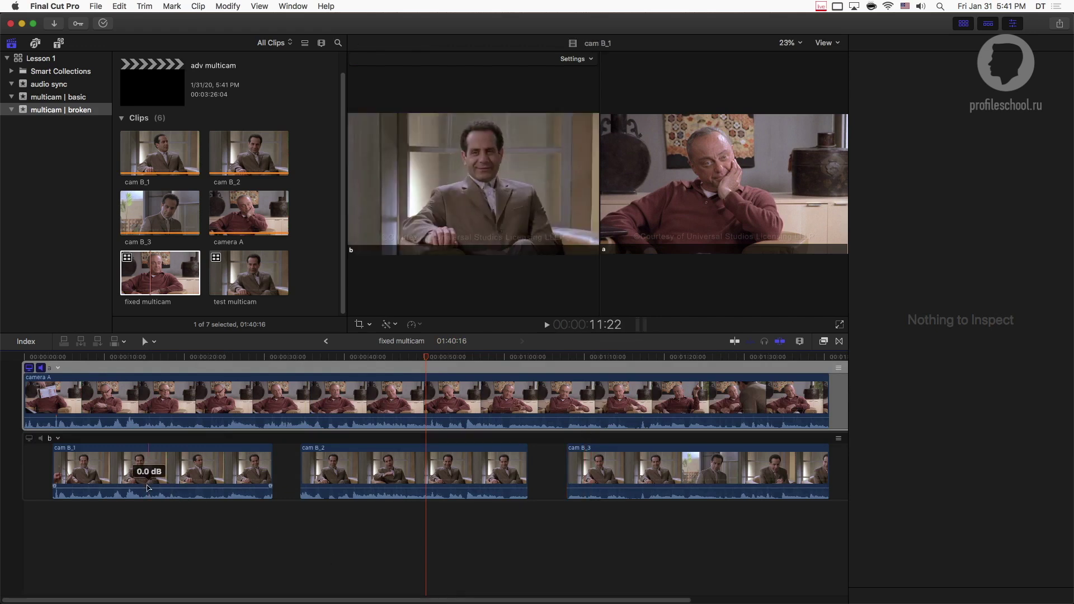
left_click(354, 477)
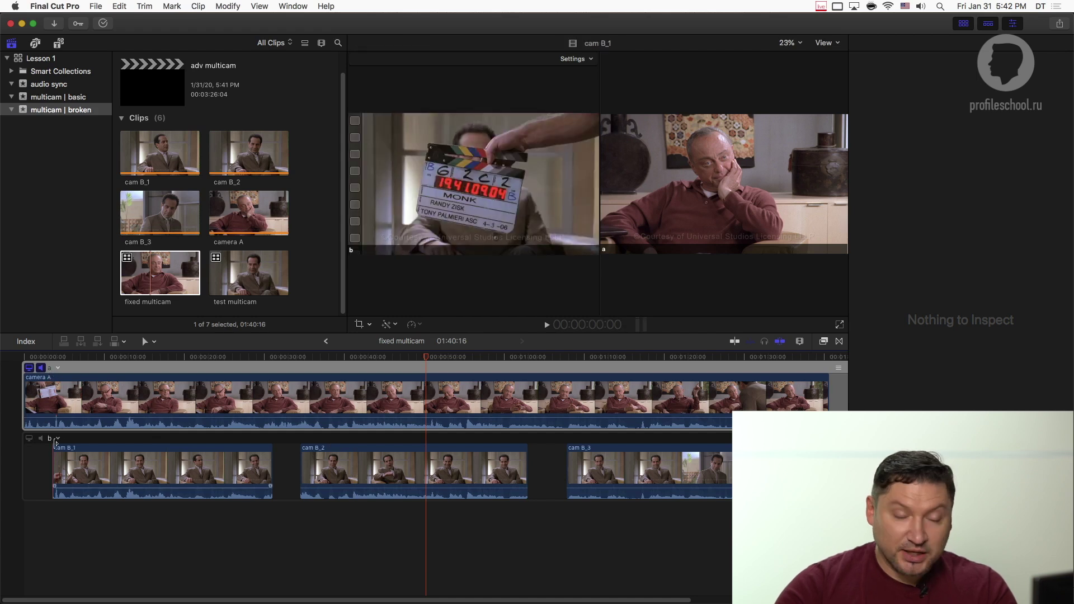
key("s")
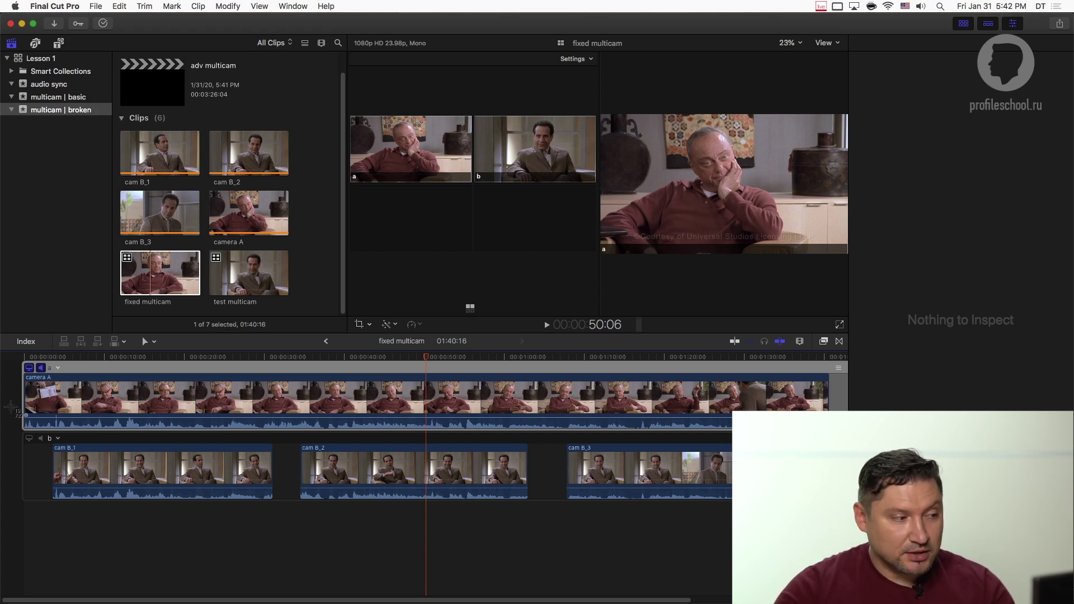
left_click_drag(40, 363, 398, 194)
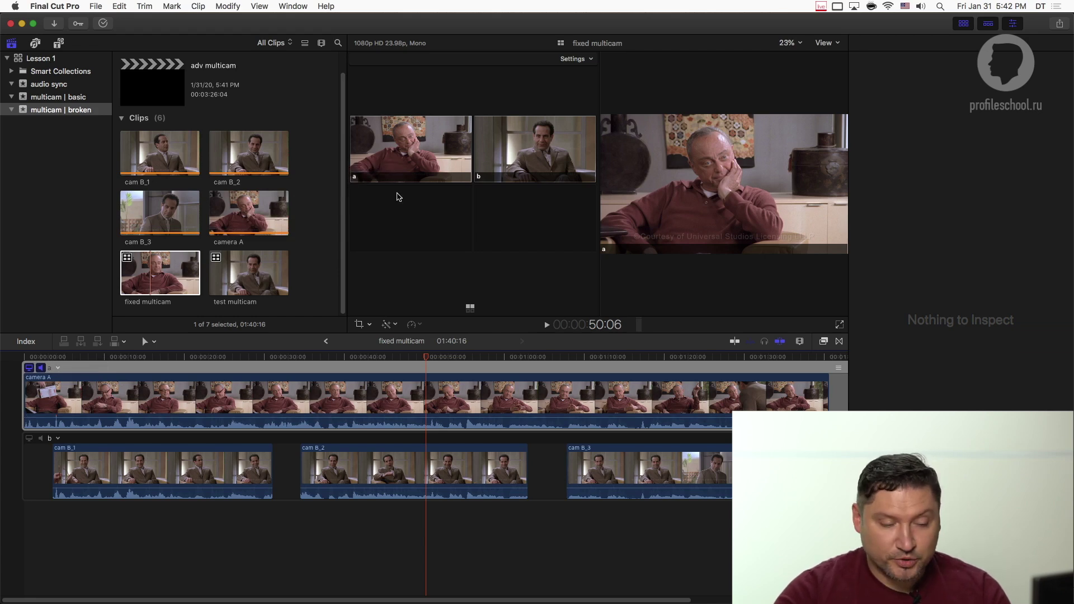
left_click(326, 342)
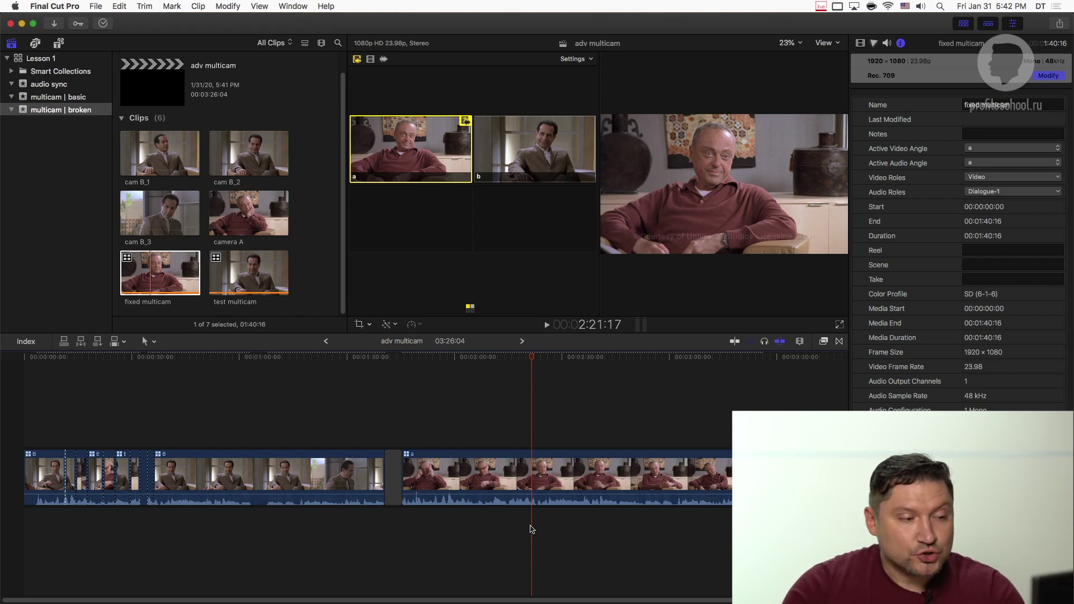
double_click(496, 475)
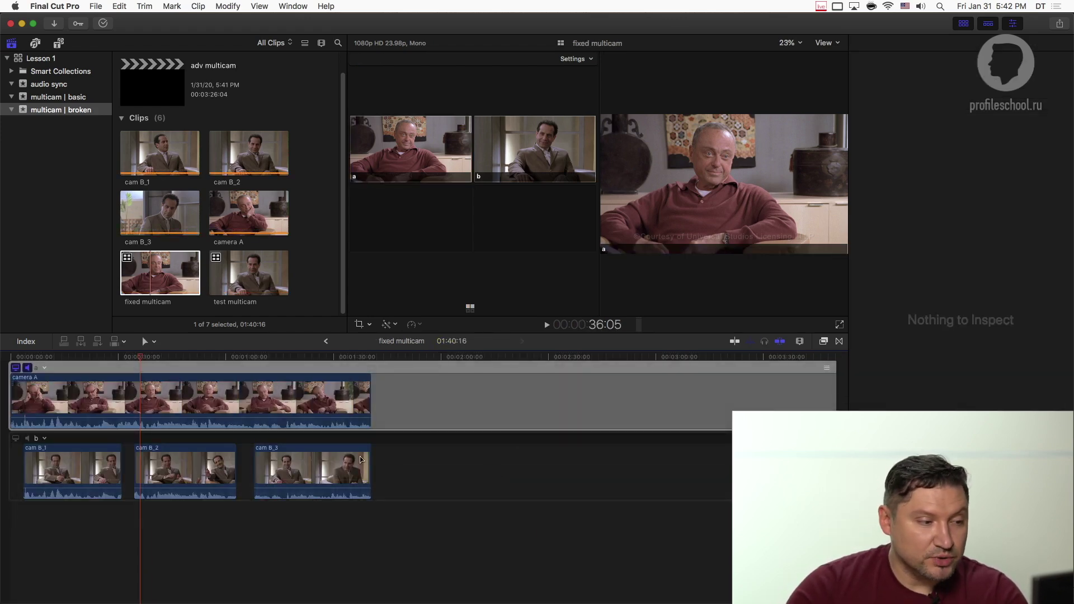
Zoom in on the angle tracks and shift cam B_2 earlier on angle b
key("super+equal")
left_click(363, 531)
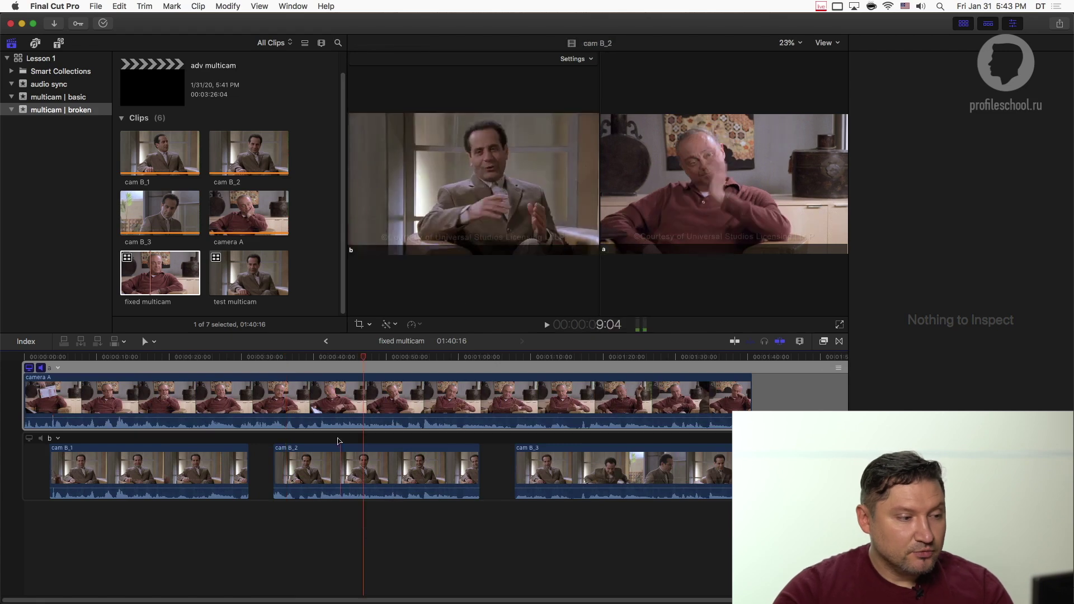
left_click_drag(326, 464, 303, 470)
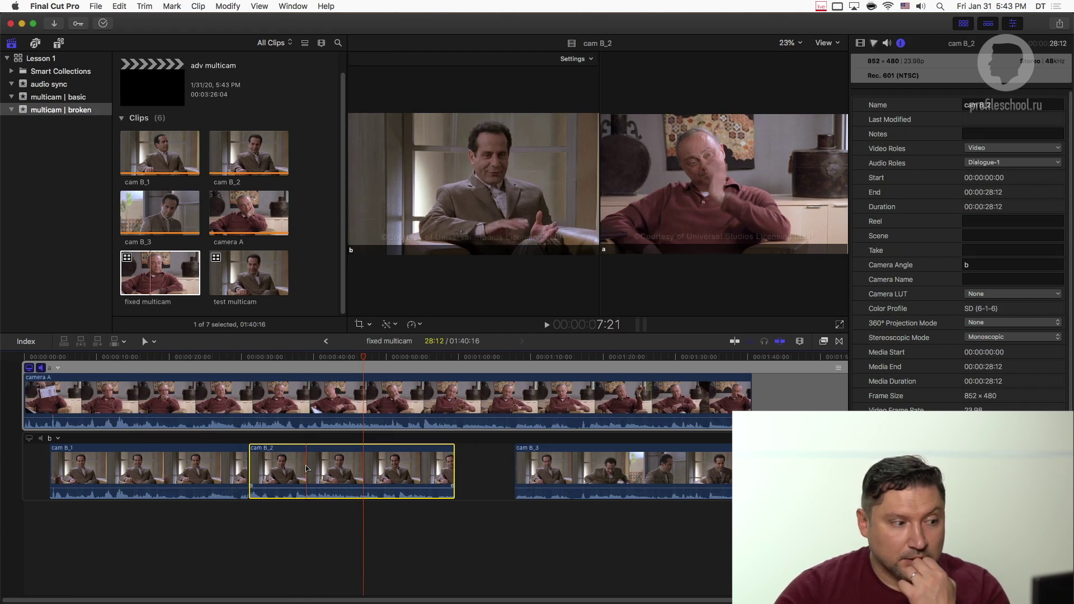
left_click(344, 582)
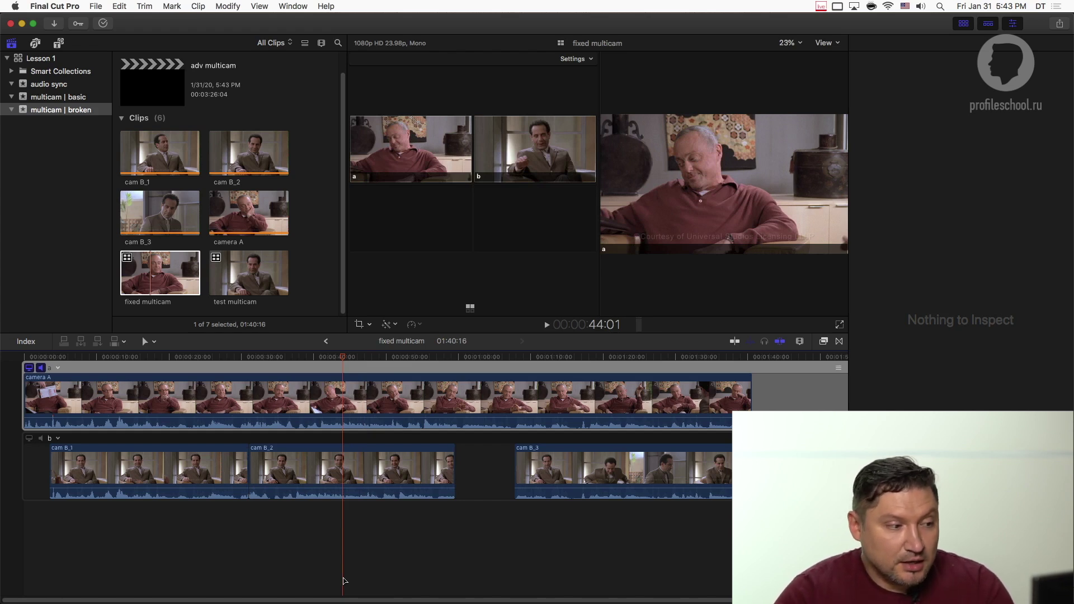
Undo a second nudge of cam B_2, then show Keynote's Active Camera slide
left_click(311, 460)
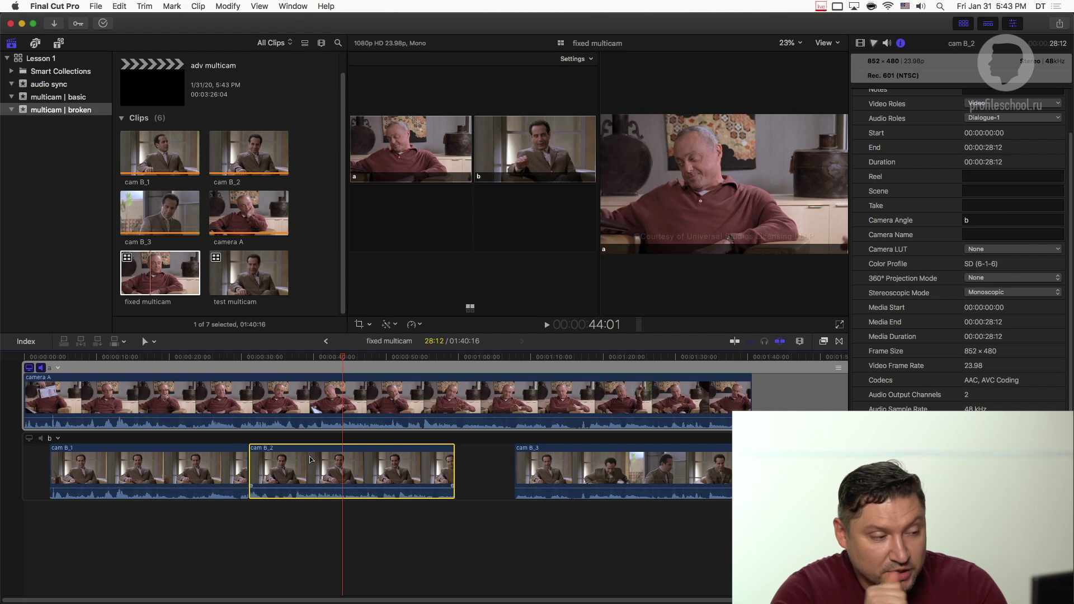
left_click_drag(312, 460, 336, 459)
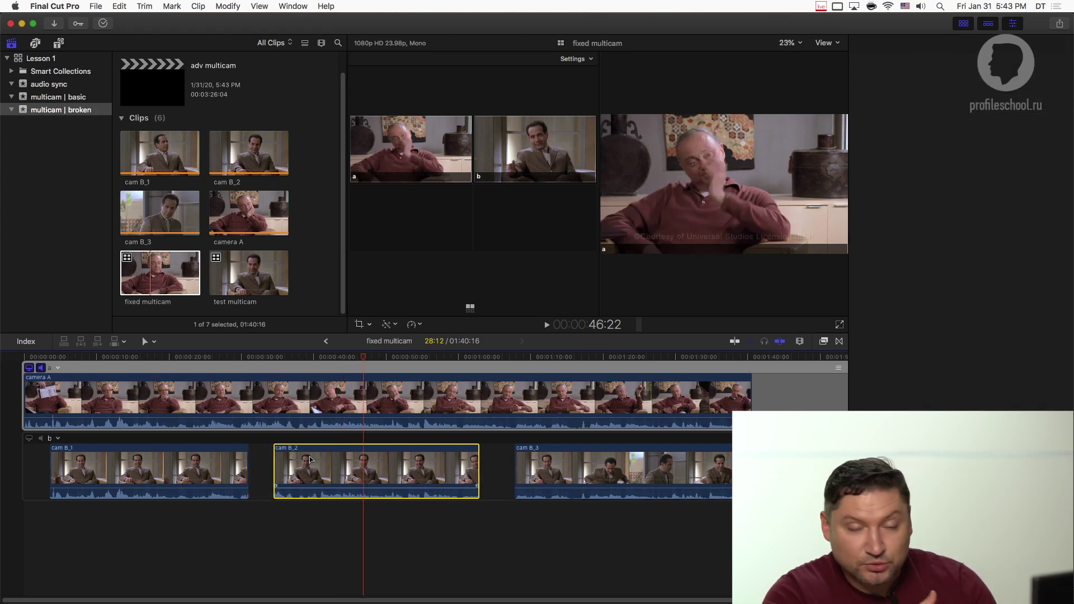
key("super+z")
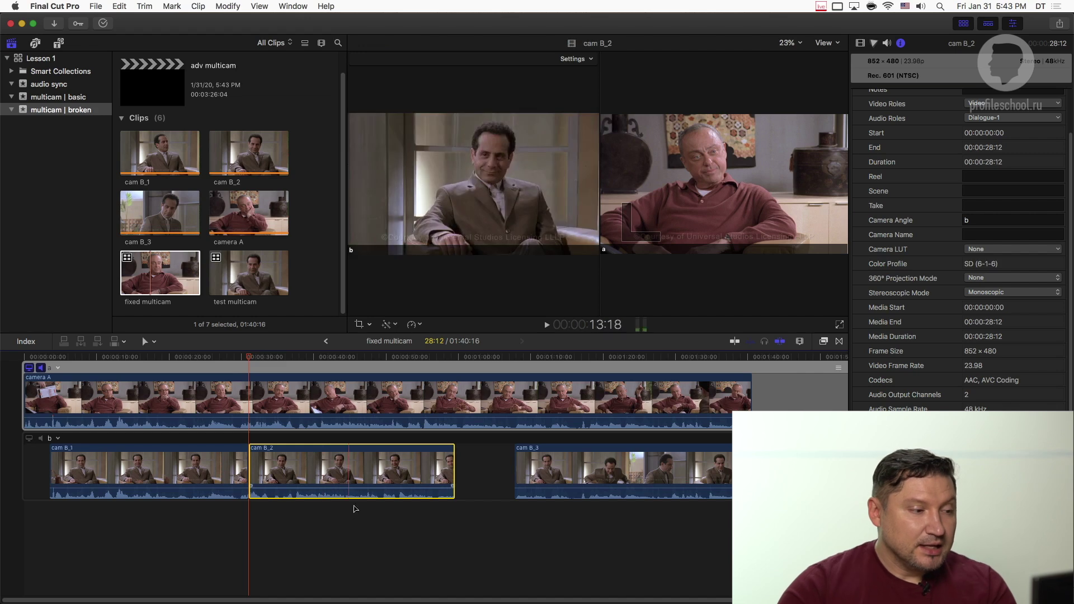
key("super+Tab")
key("Right")
key("Right")
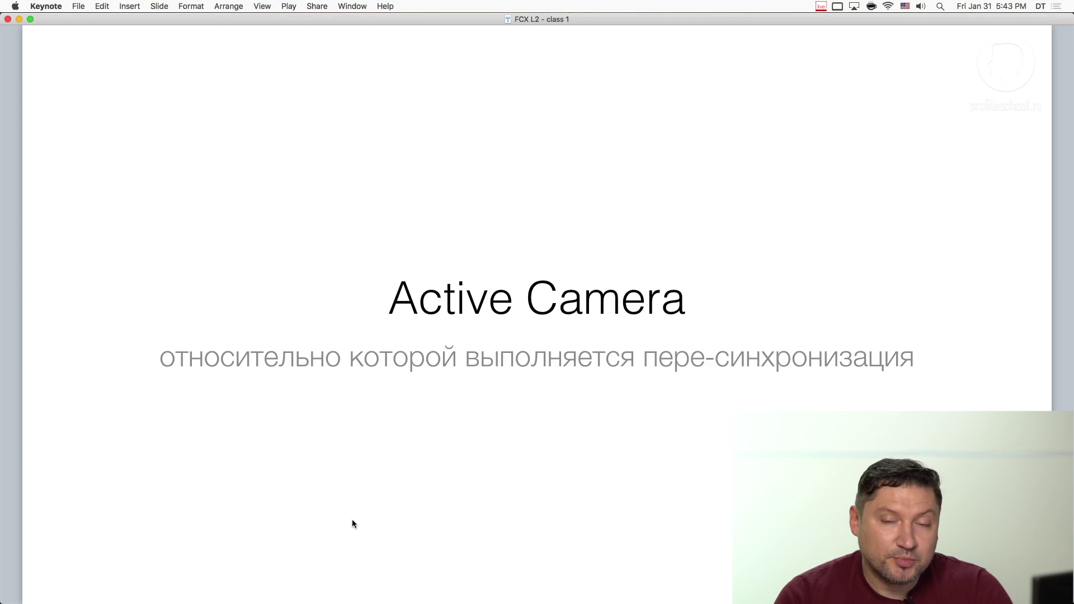
Return from Keynote to Final Cut Pro's fixed multicam angle editor
key("super+Tab")
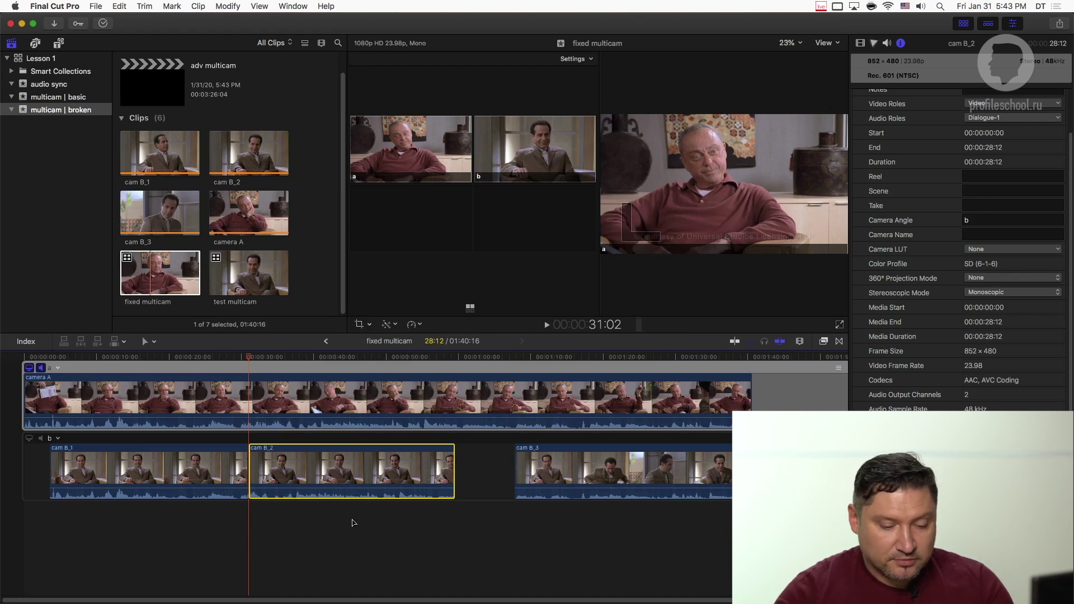
left_click(321, 492)
key("super+shift+4")
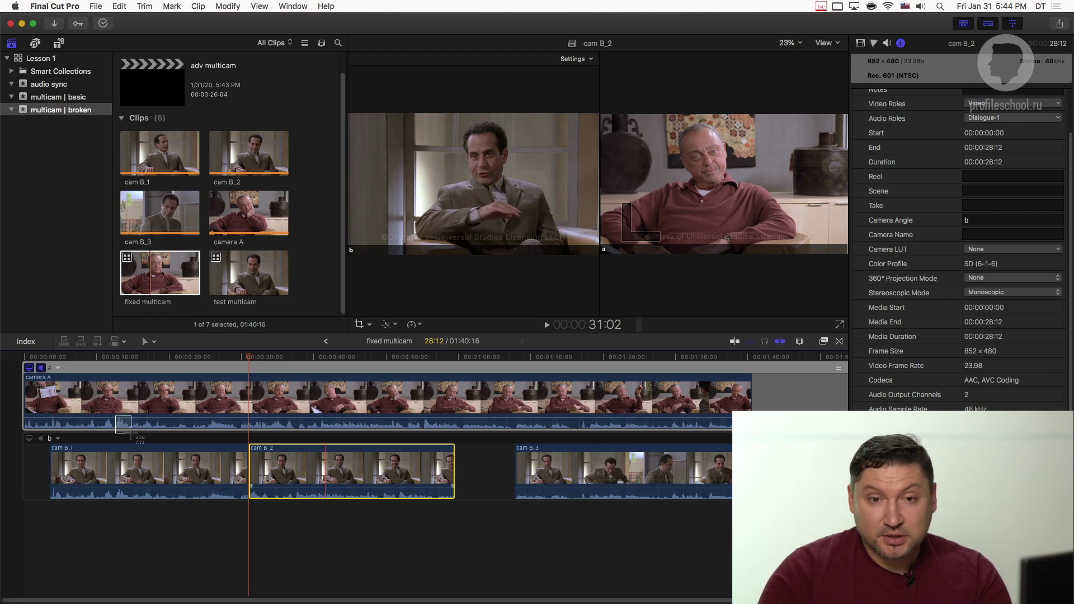
key("Escape")
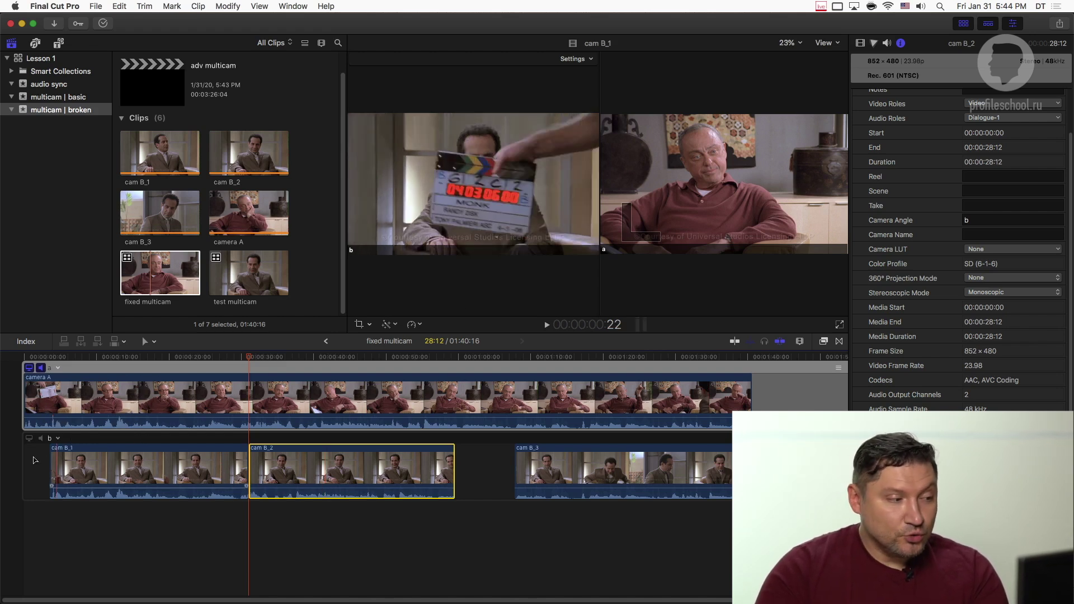
left_click(30, 440)
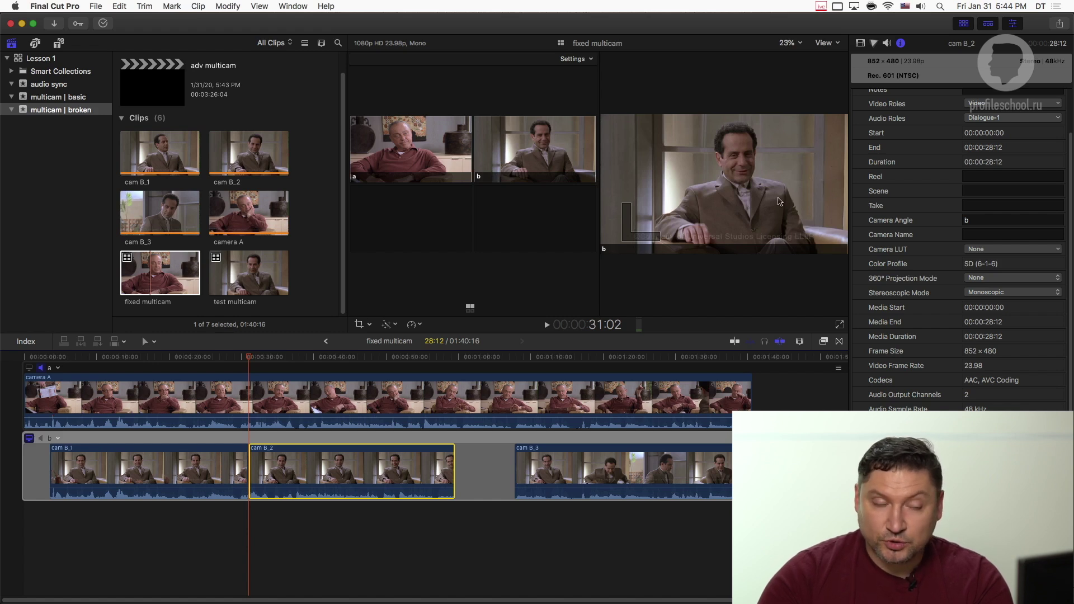
left_click(29, 369)
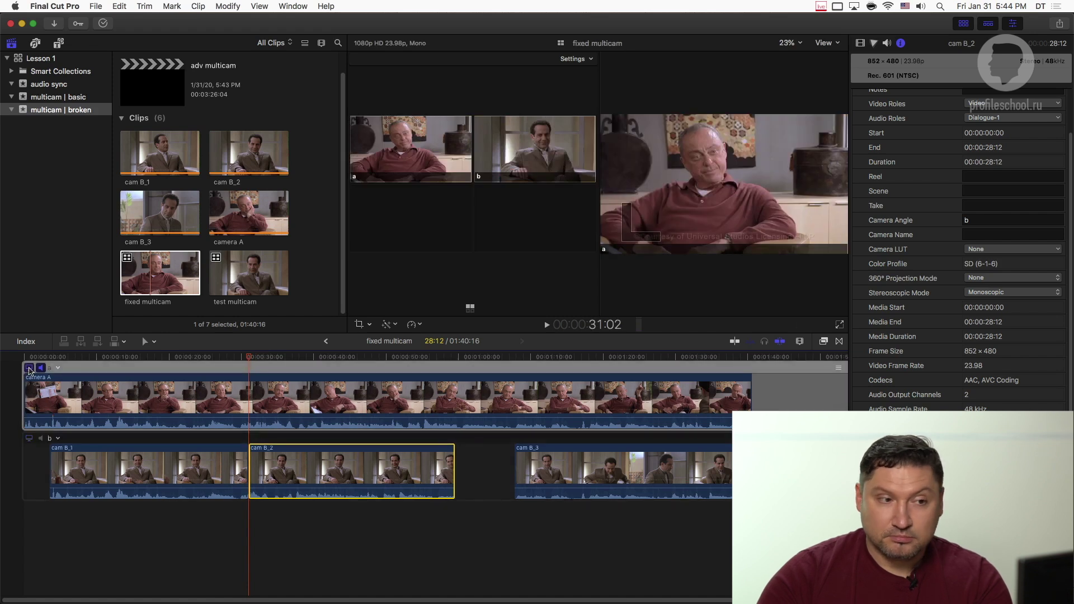
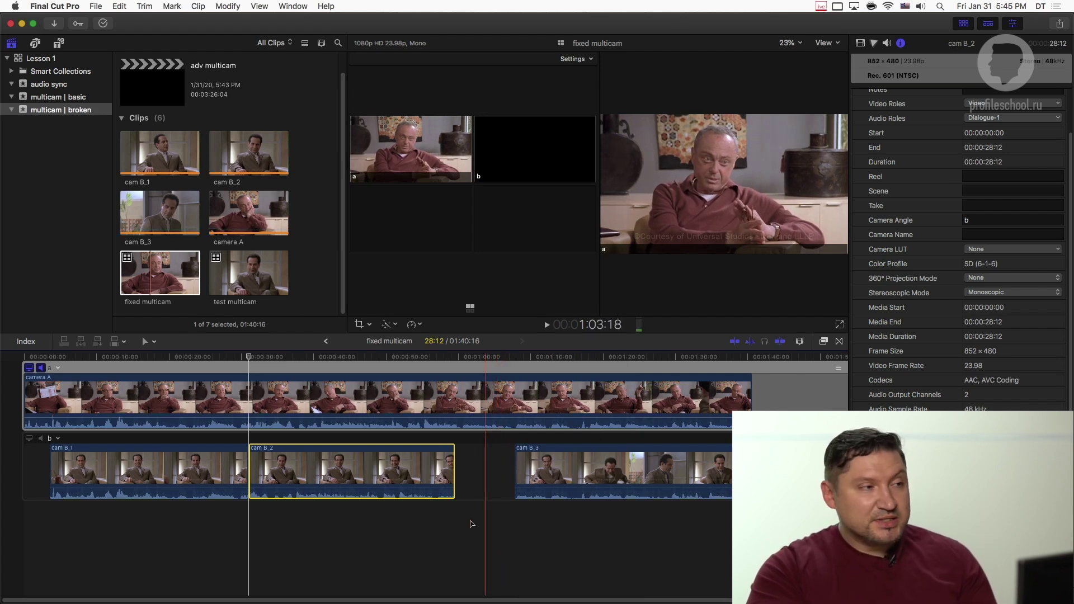
Check the view display options, move the playhead earlier, and bring up angle b's command menu
left_click(259, 6)
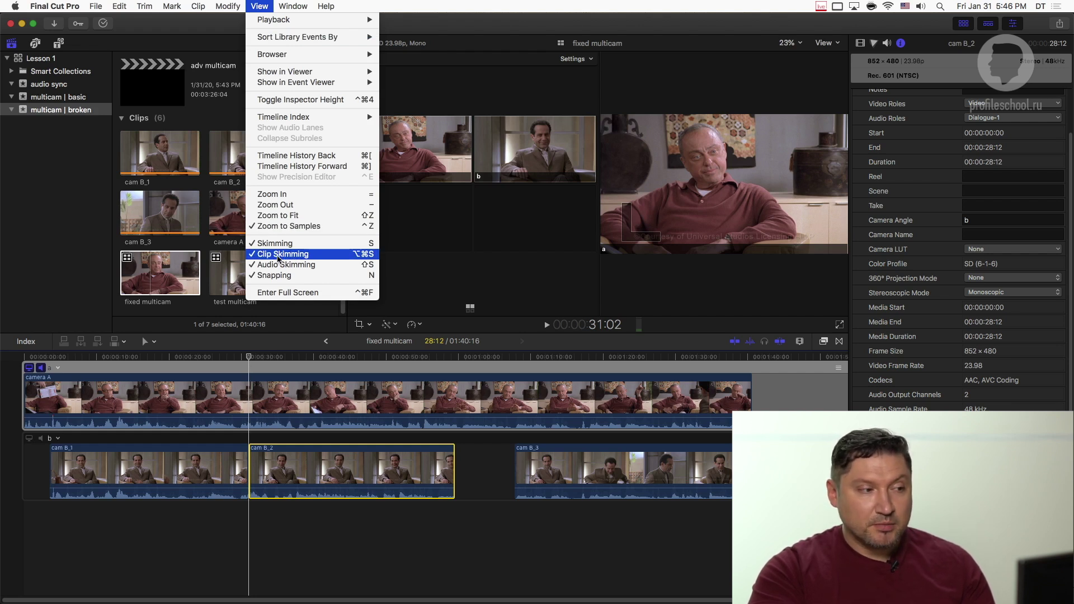
left_click(270, 552)
left_click(162, 363)
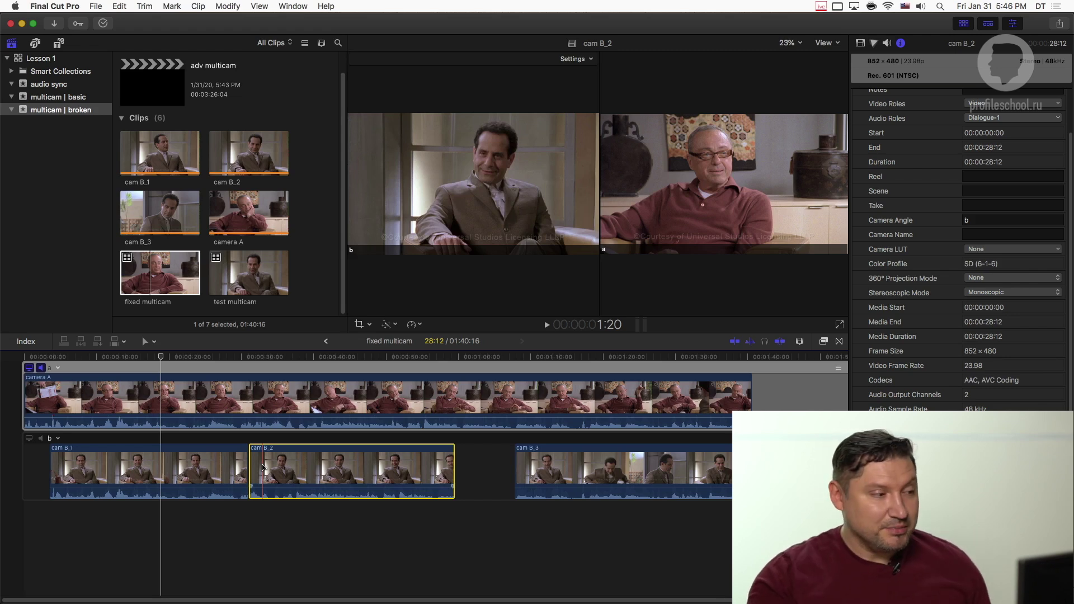
left_click(58, 439)
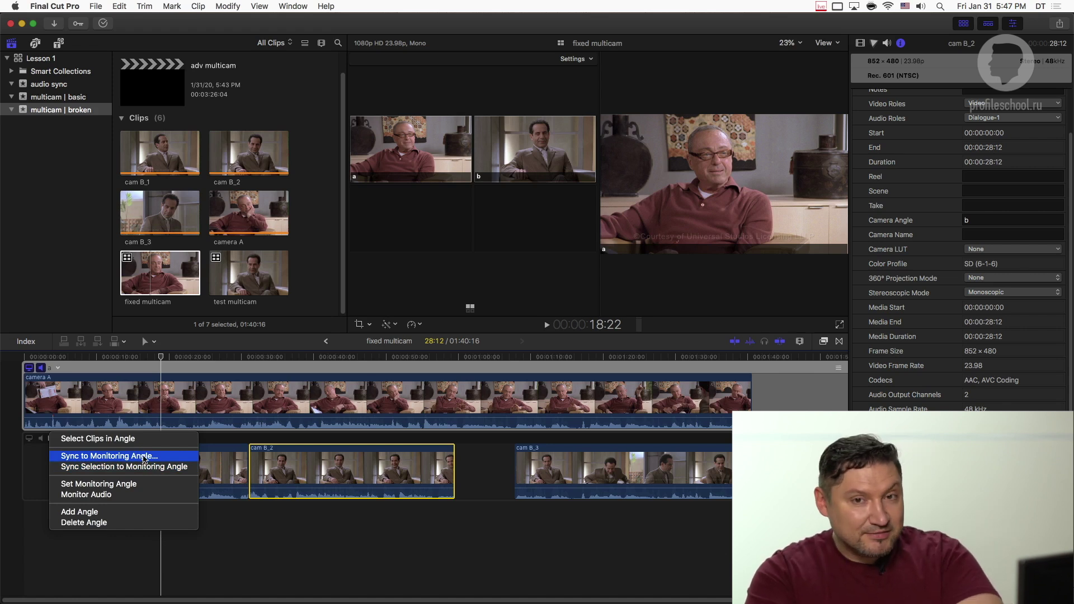
With skimming off, sync angle b against a cam B_1 frame, then return monitoring from b to a
left_click(145, 458)
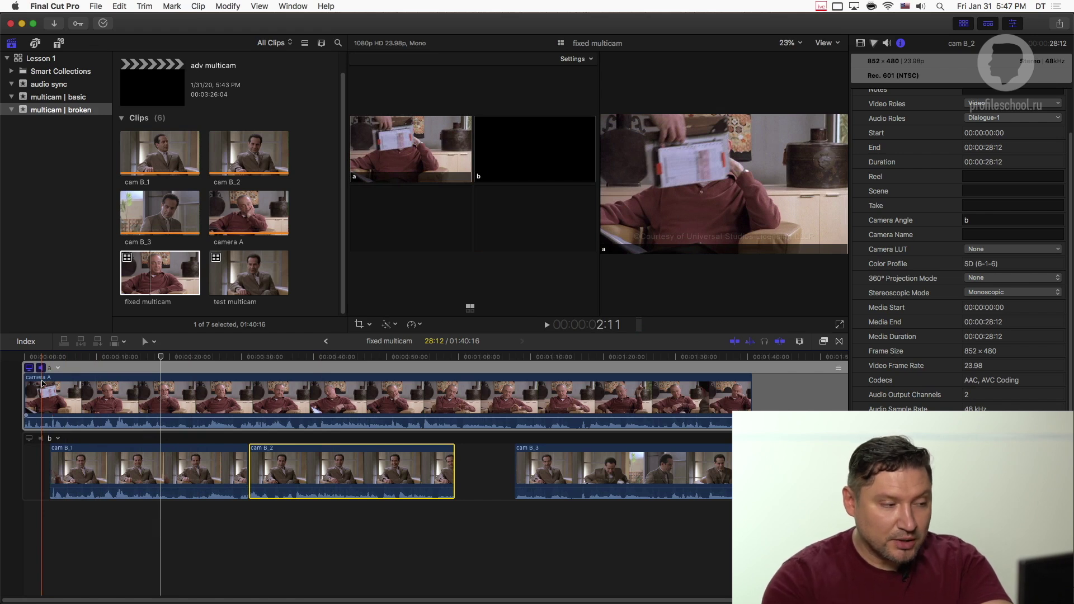
key("s")
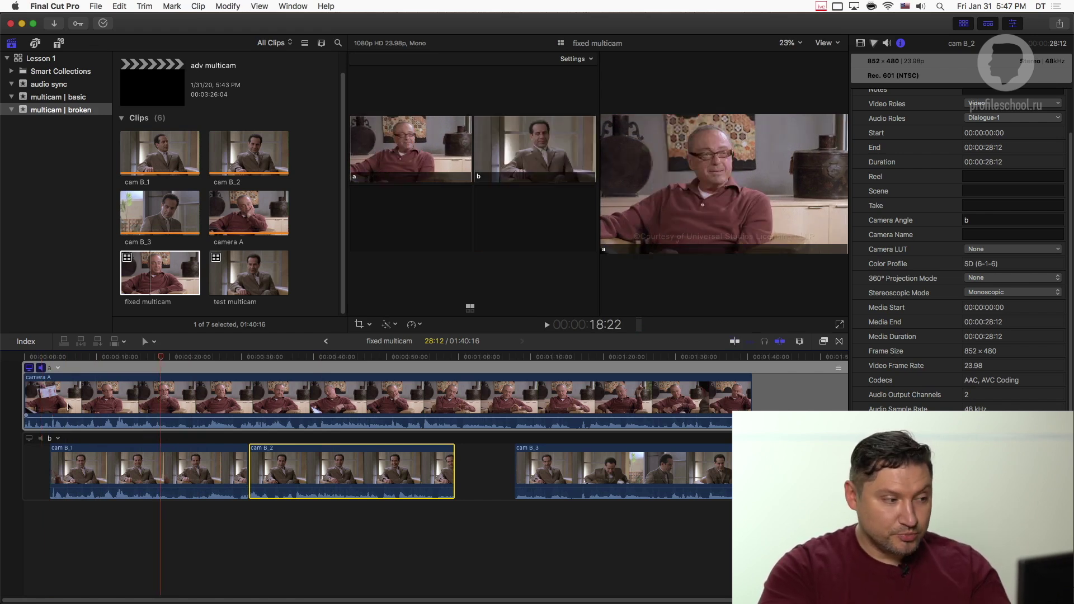
left_click(70, 447)
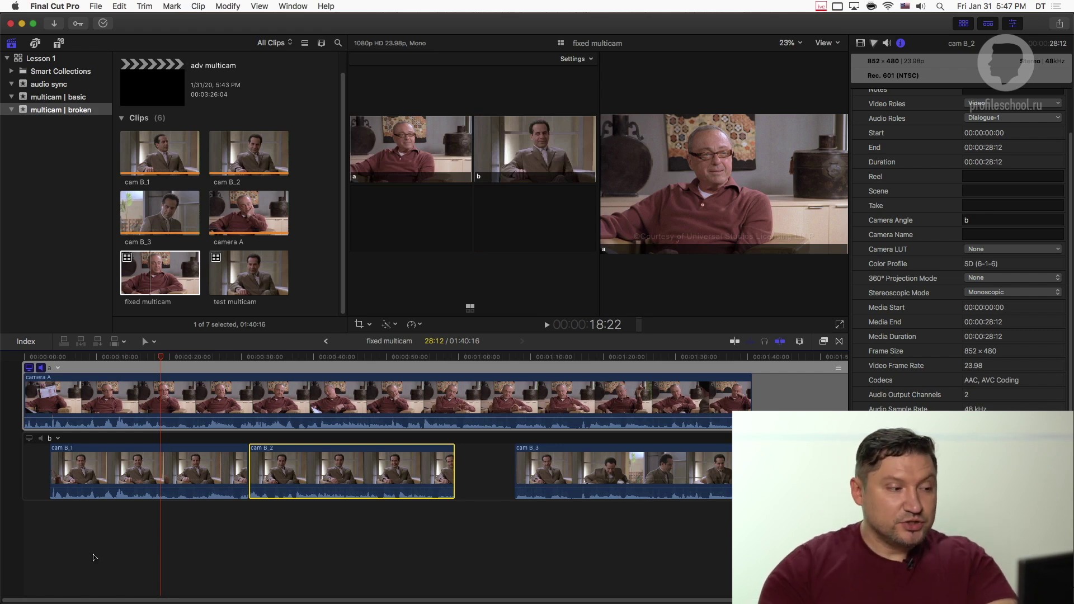
left_click(28, 439)
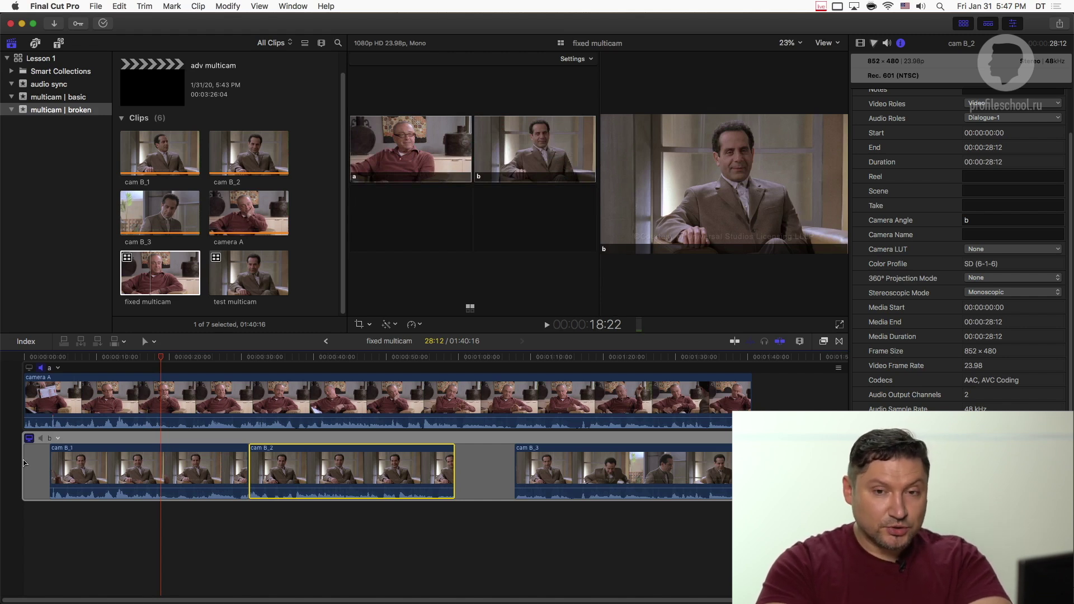
left_click(29, 367)
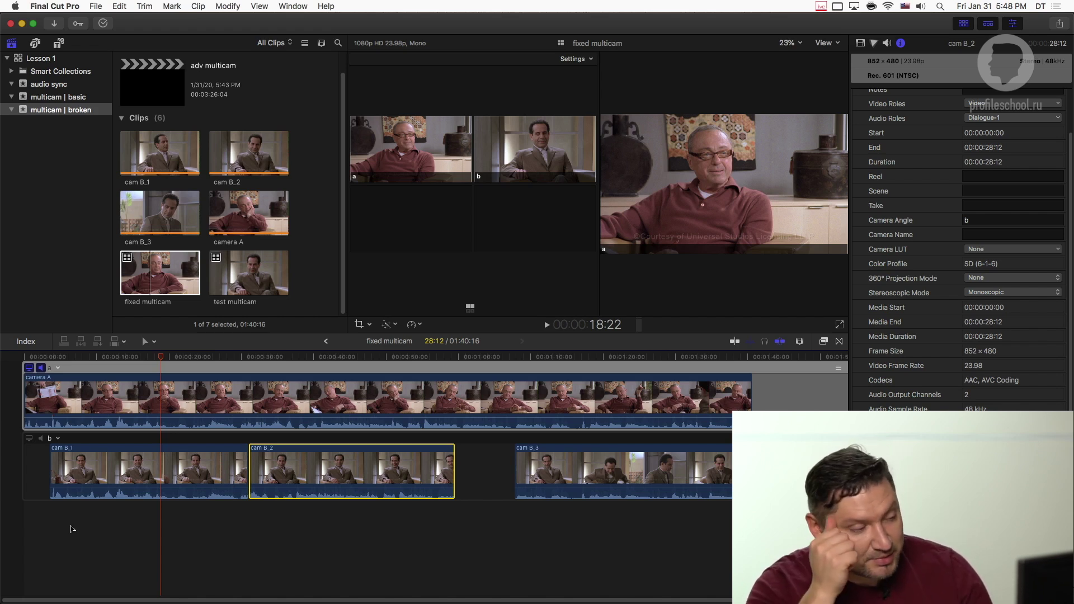
Re-enable skimming, check sound output, set the playhead near 8:23, and bring up angle b's menu
right_click(52, 438)
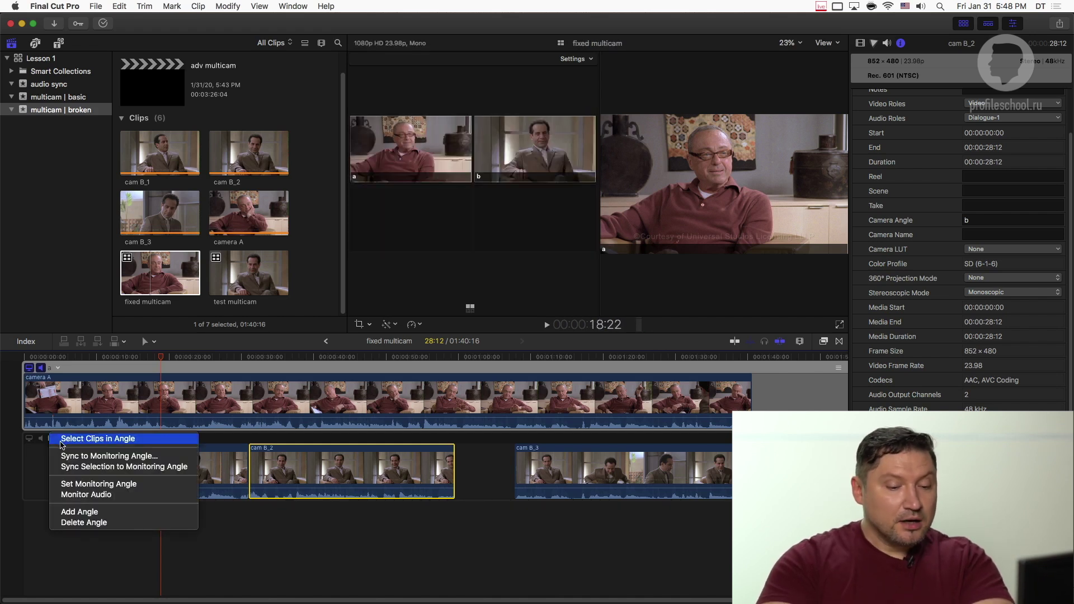
left_click(450, 581)
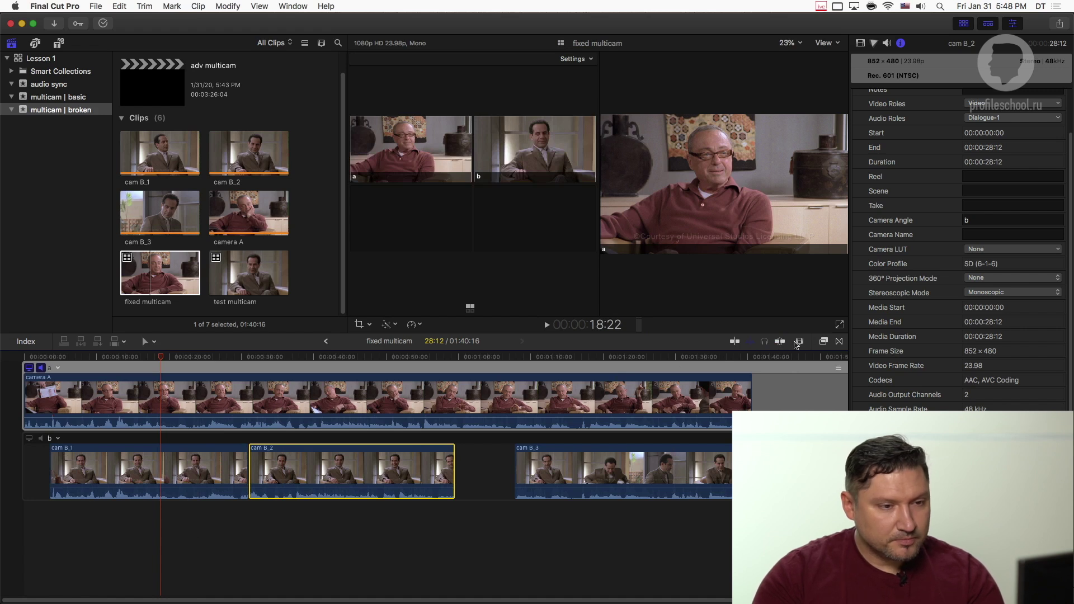
left_click(780, 342)
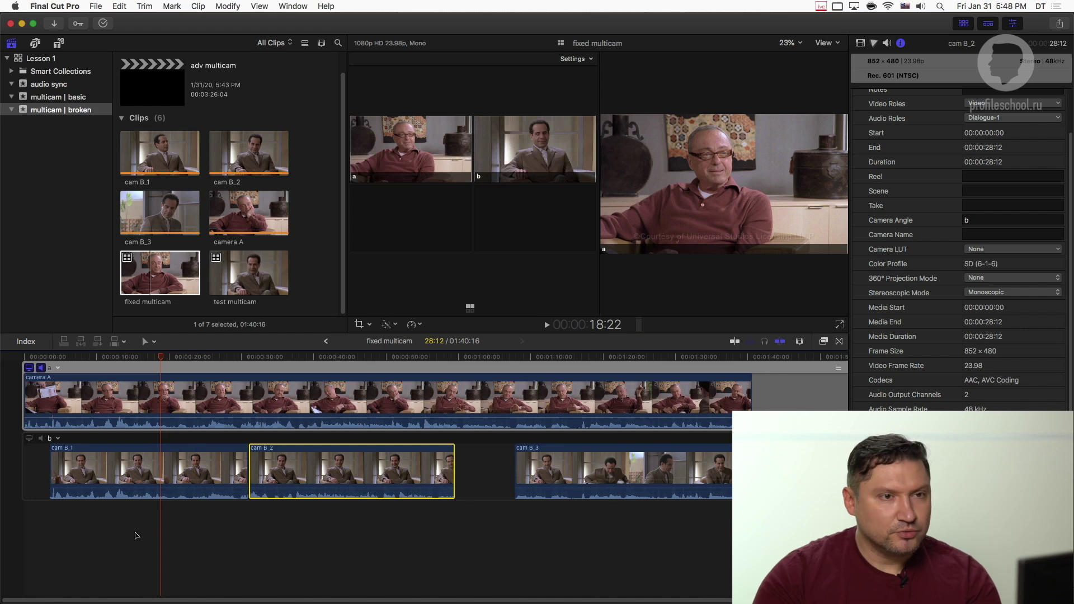
left_click(929, 6)
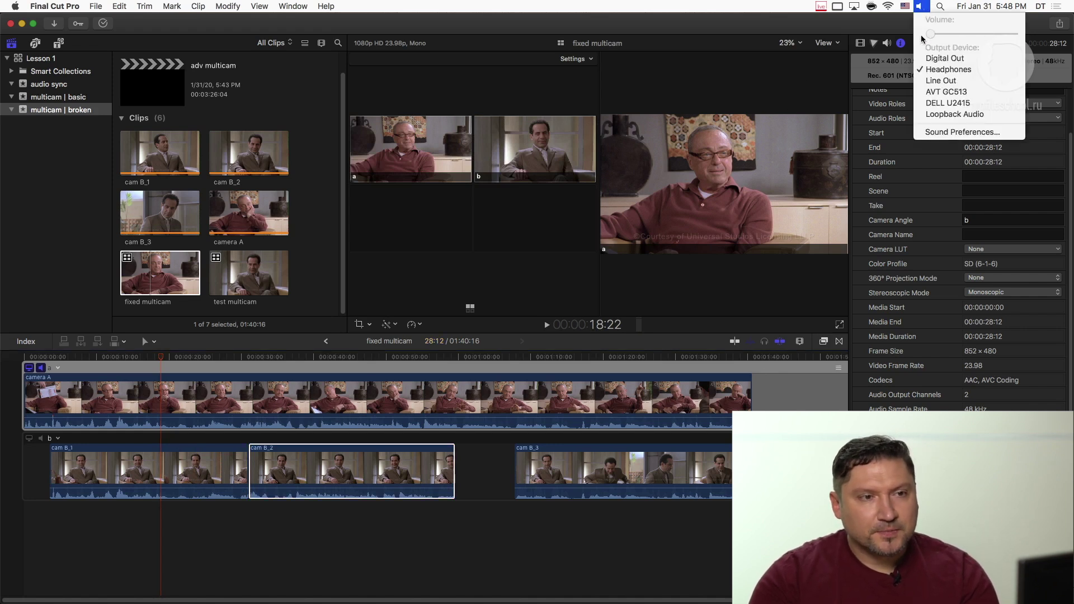
left_click(952, 36)
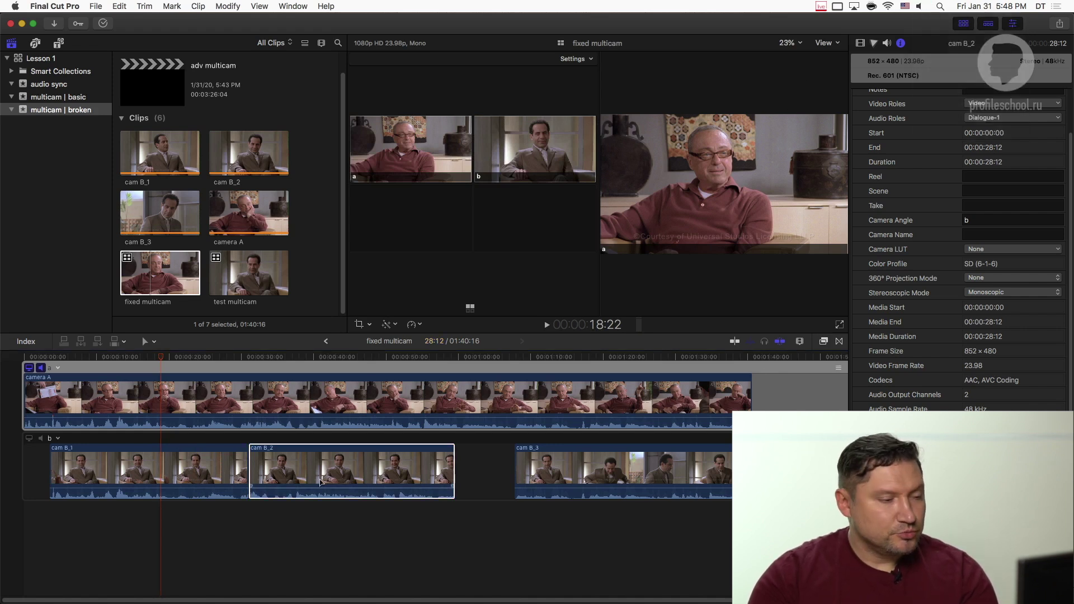
left_click(89, 355)
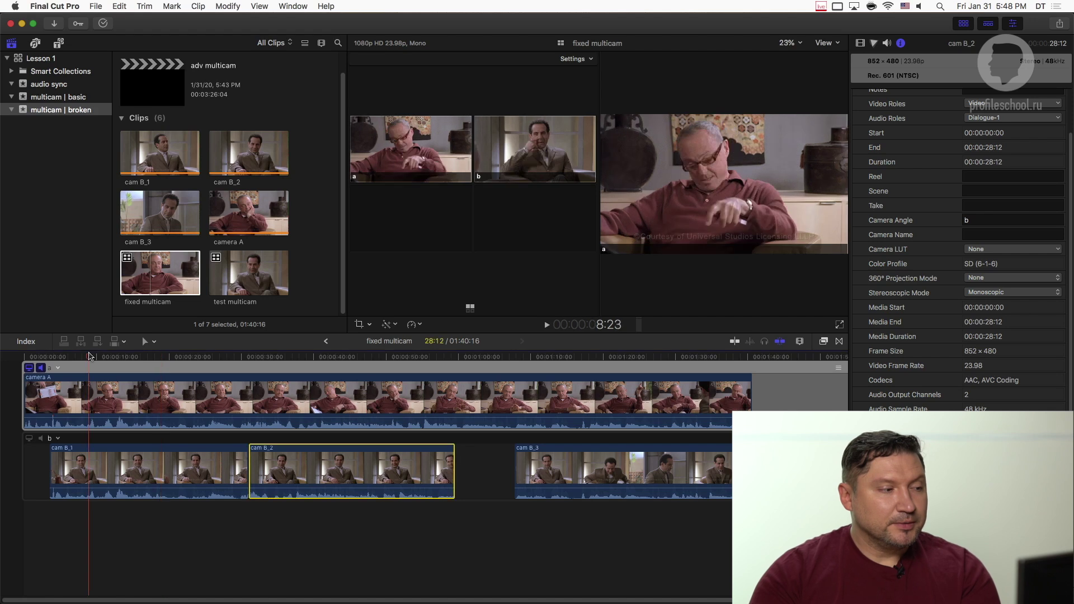
left_click(59, 439)
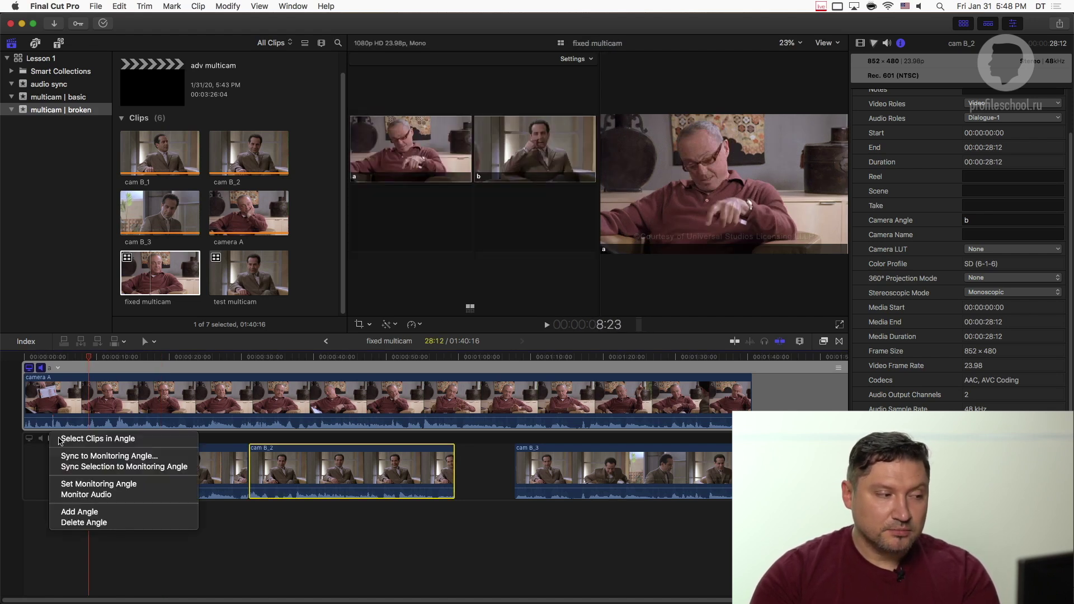
Try Sync Selection and Sync Angle to Monitoring Angle on angle b, with cam B_2 selected
left_click(90, 472)
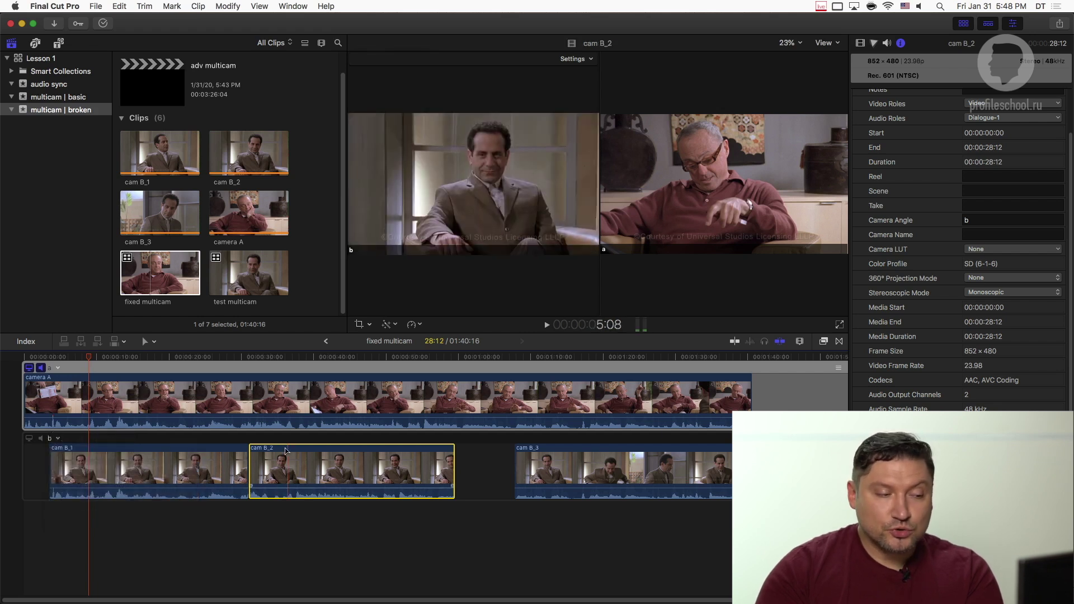
left_click(323, 528)
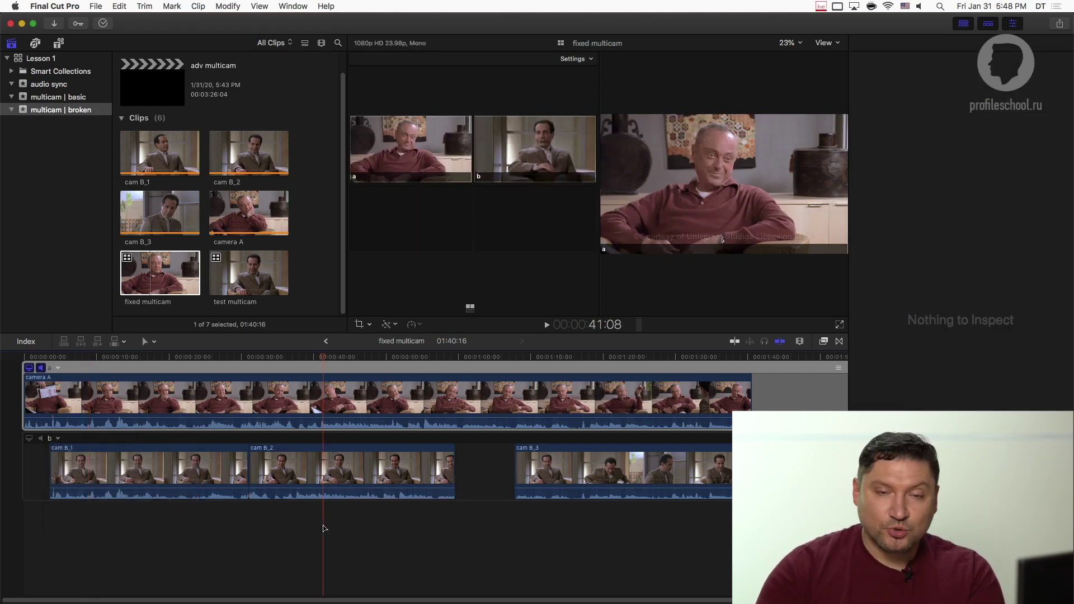
left_click(58, 438)
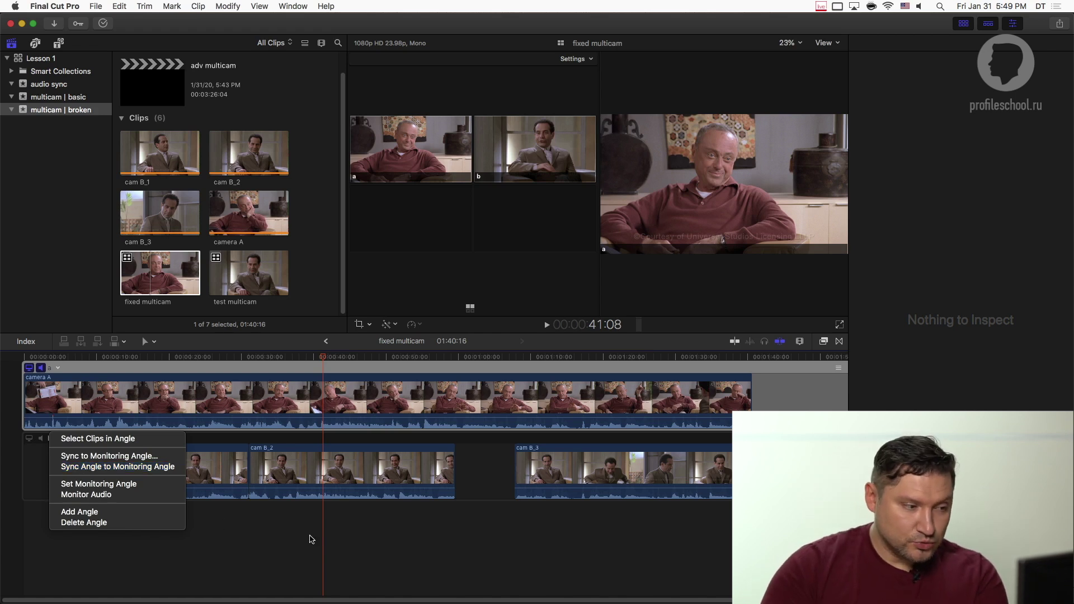
left_click(94, 470)
left_click(294, 473)
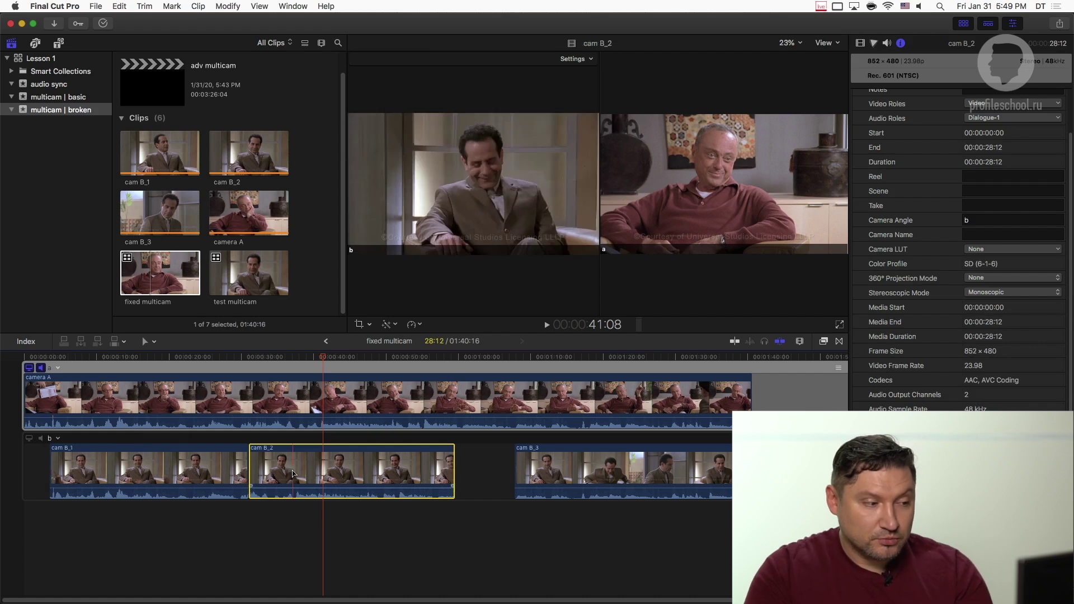
left_click(56, 438)
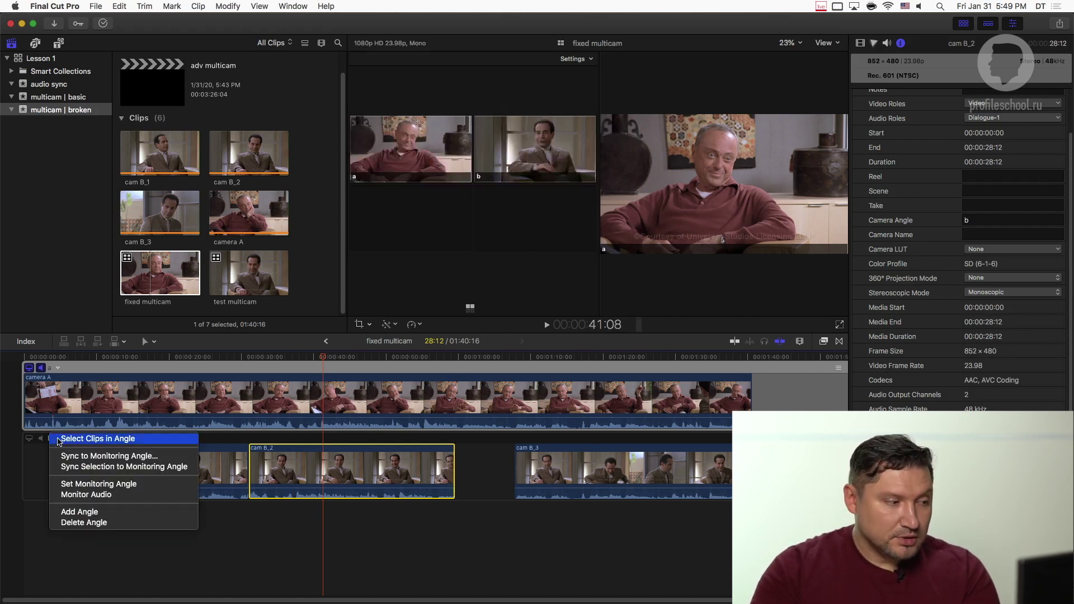
left_click(97, 466)
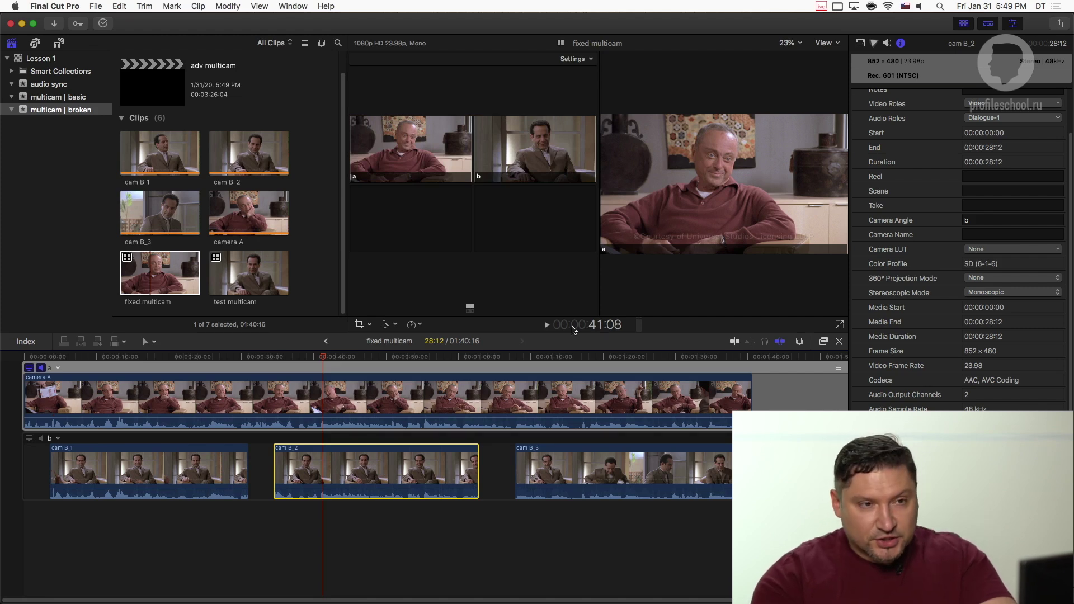
Hide the Inspector, try dragging cam B_2 earlier in angle b, then undo the move
left_click(1012, 23)
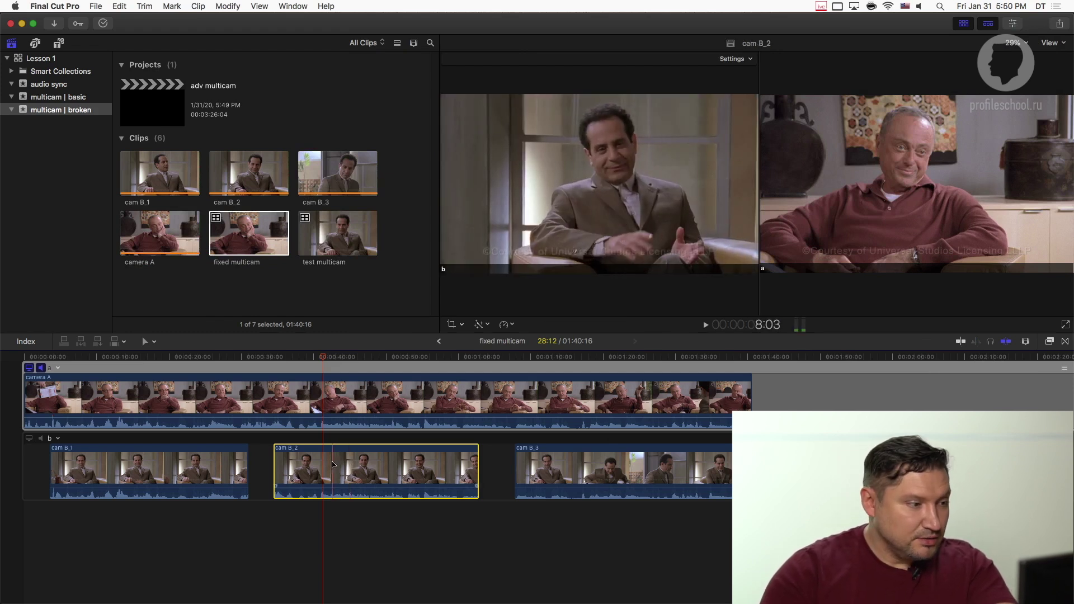
left_click_drag(311, 460, 290, 461)
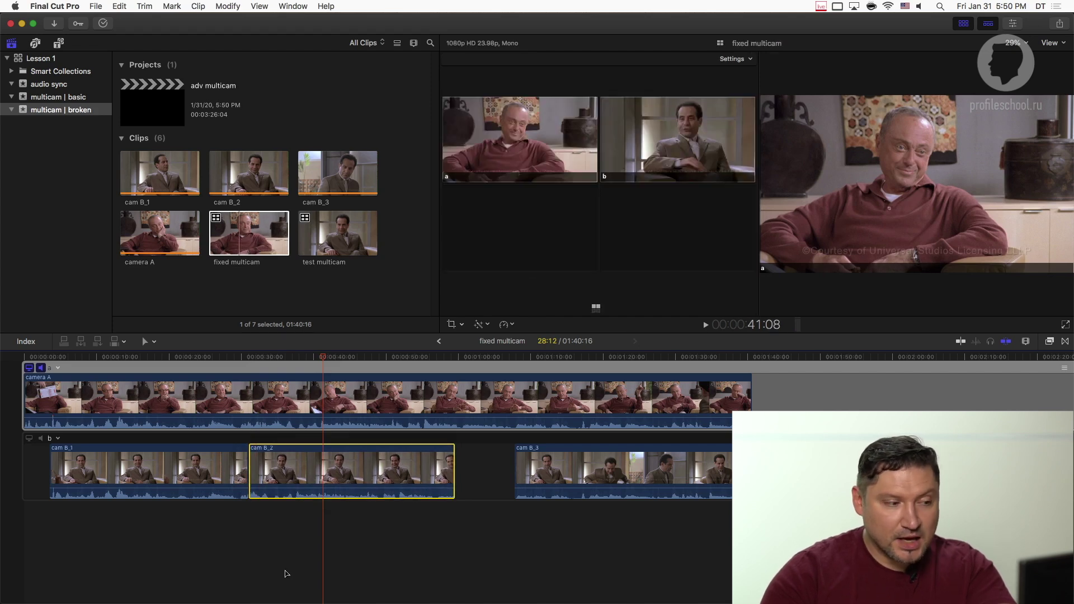
key("super+z")
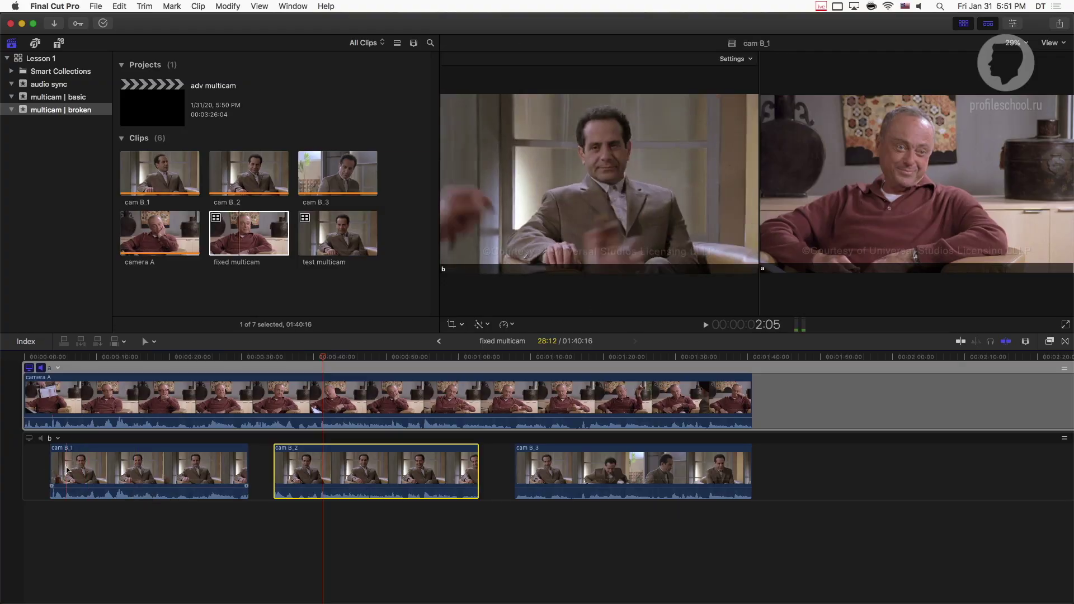
Drag cam B_1 back to the very start of angle b
left_click_drag(90, 471, 64, 471)
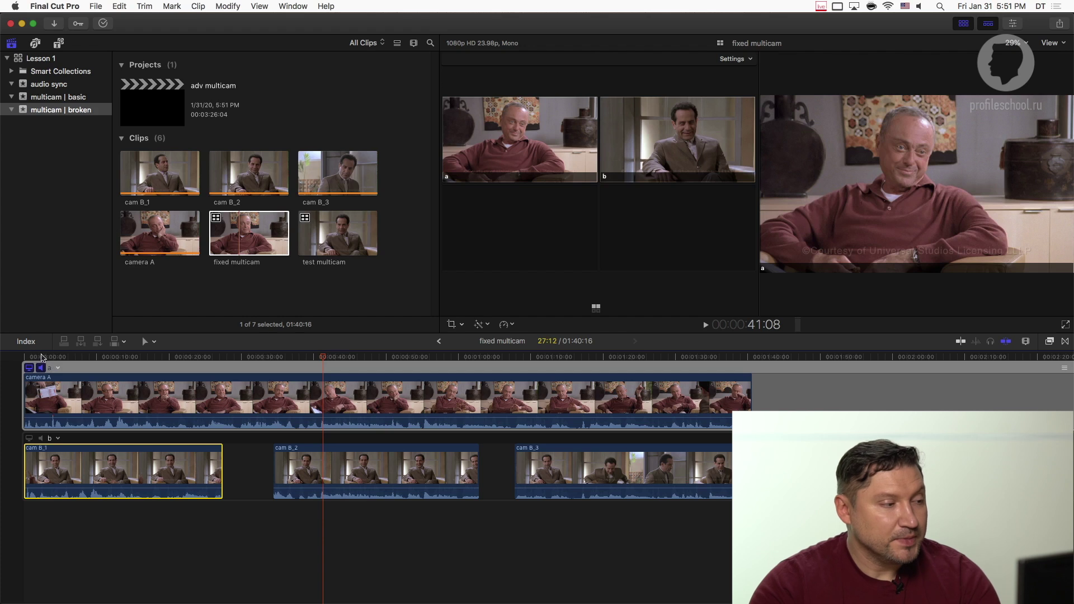
Zoom in and out around 00:00:01:20 to inspect the clip starts, ending near the clapboard frames
left_click(38, 359)
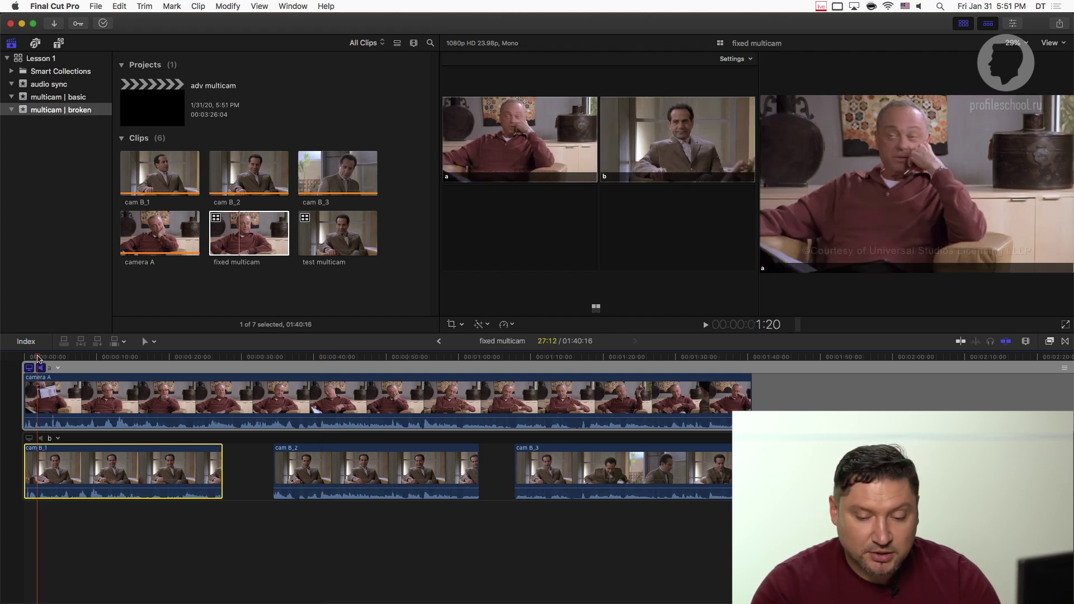
key("super+equal")
key("super+equal")
key("super+equal")
key("super+equal")
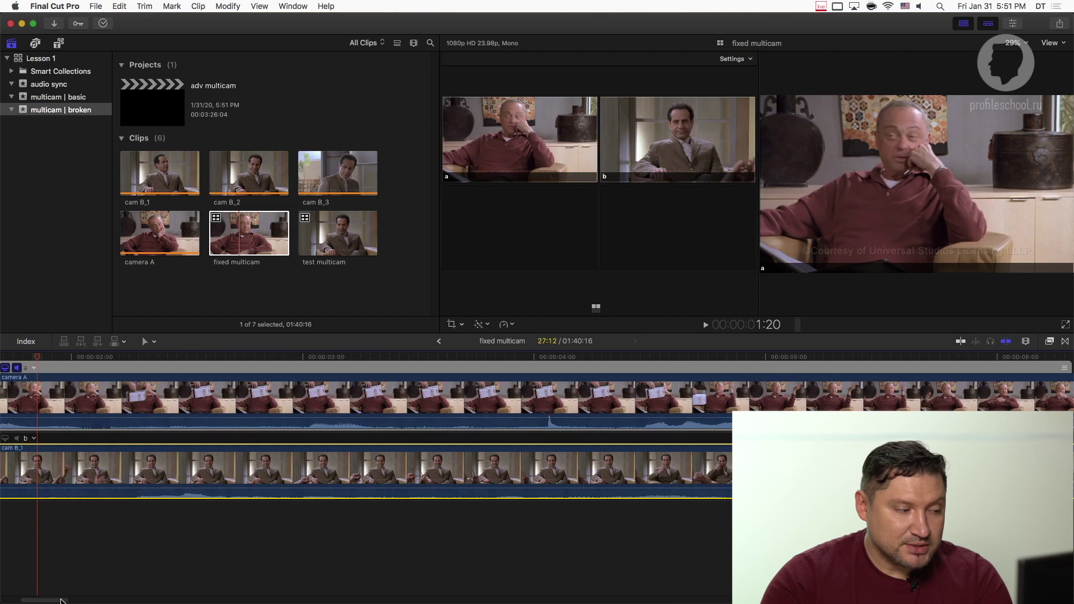
left_click_drag(44, 600, 24, 602)
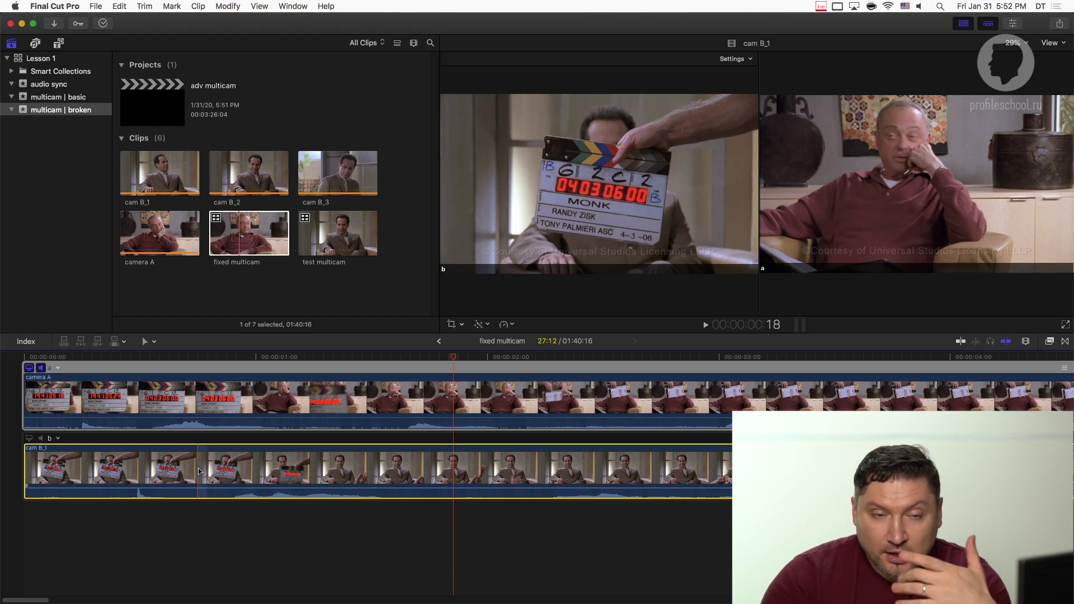
key("super+minus")
key("super+minus")
key("super+minus")
key("super+minus")
key("super+minus")
key("super+minus")
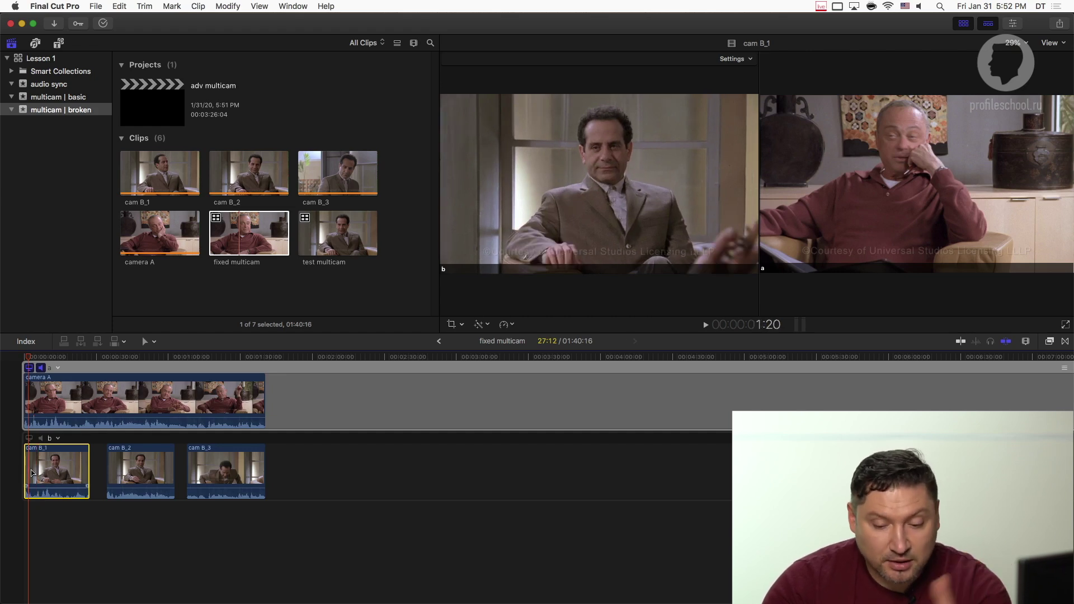
key("super+equal")
key("super+equal")
key("super+equal")
key("super+equal")
key("super+equal")
key("super+equal")
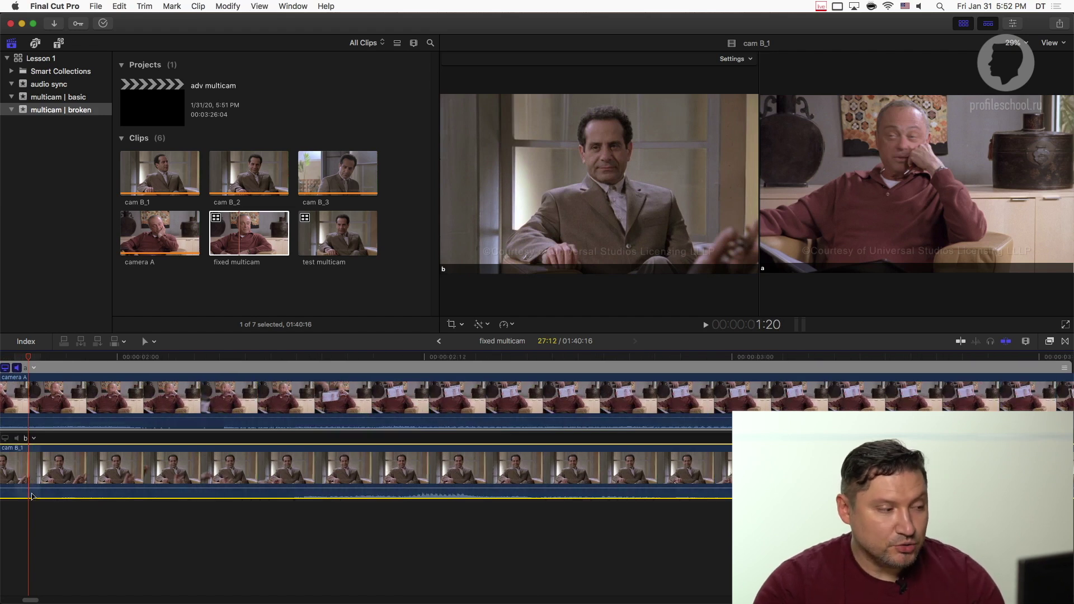
key("super+equal")
scroll(32, 496, "left", 10)
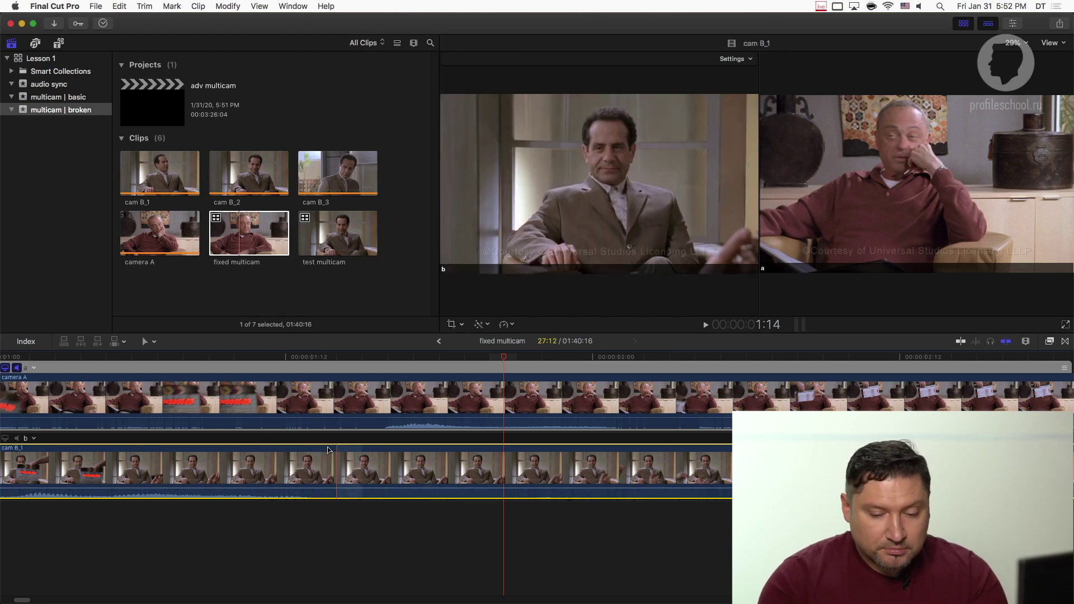
key("super+minus")
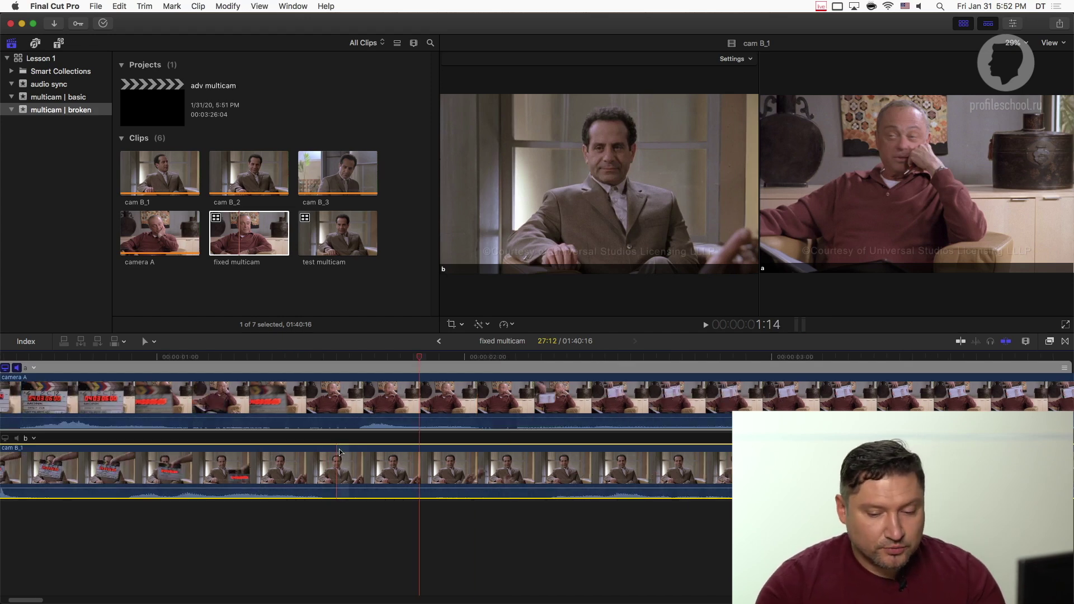
scroll(319, 459, "right", 2)
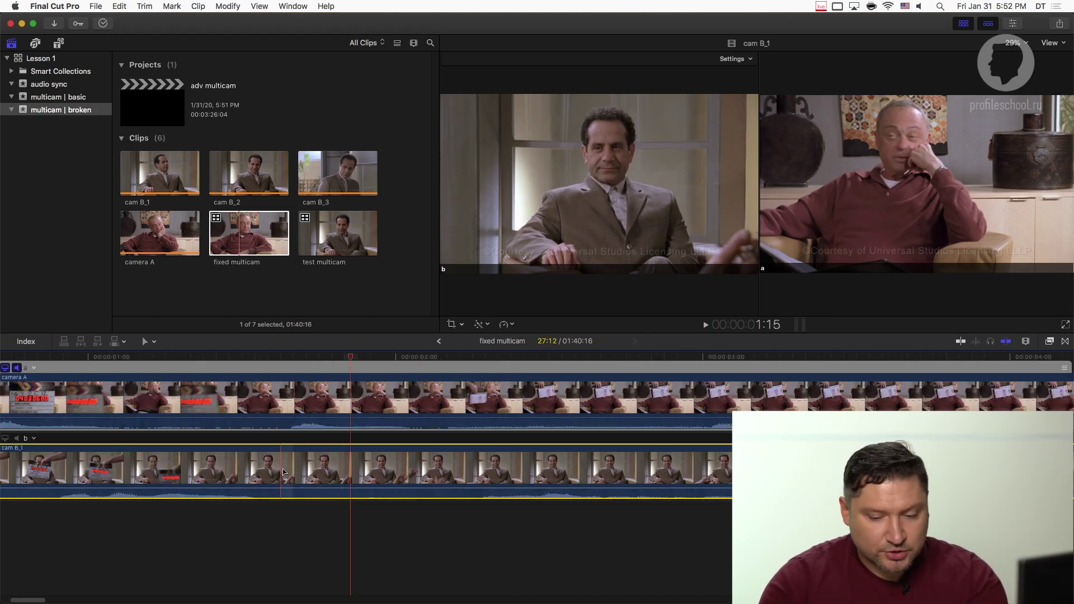
key("super+minus")
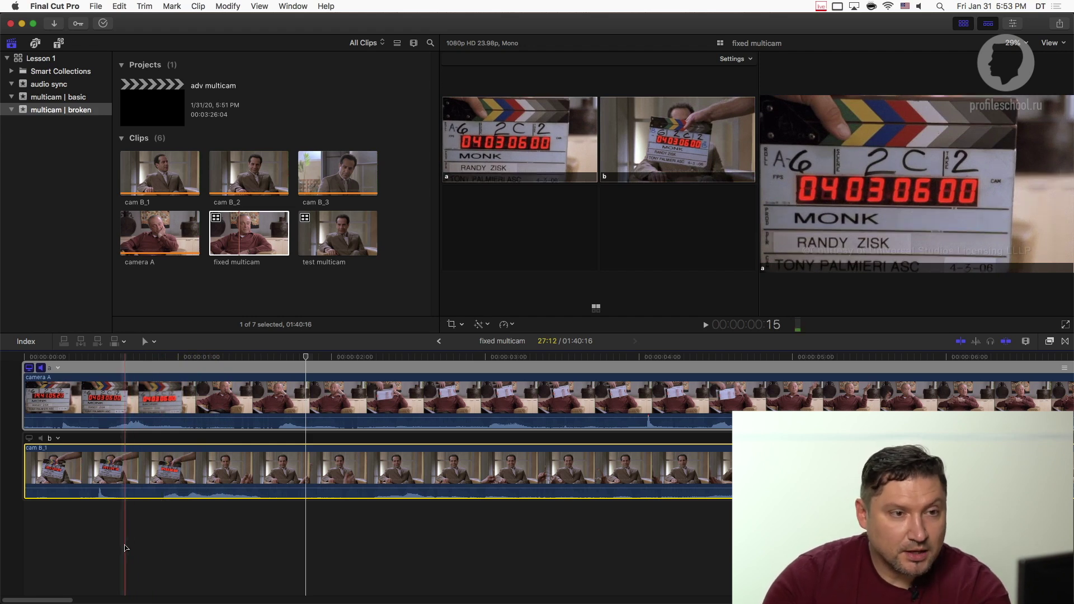
left_click(71, 575)
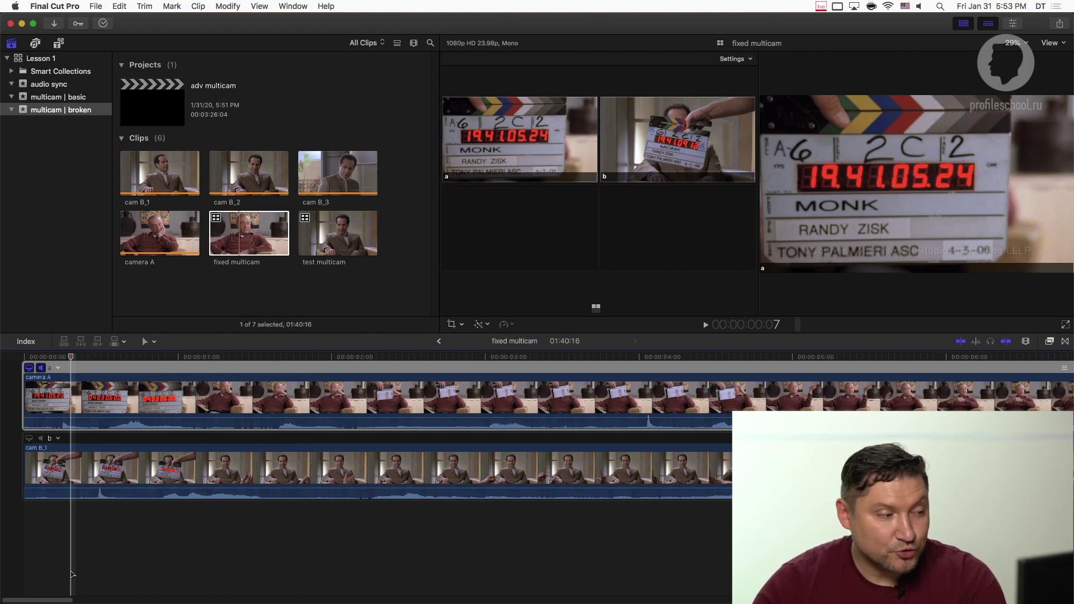
Step frame by frame to 4:02, where camera A's slate sheet covers the subject's face
key("Left")
key("Left")
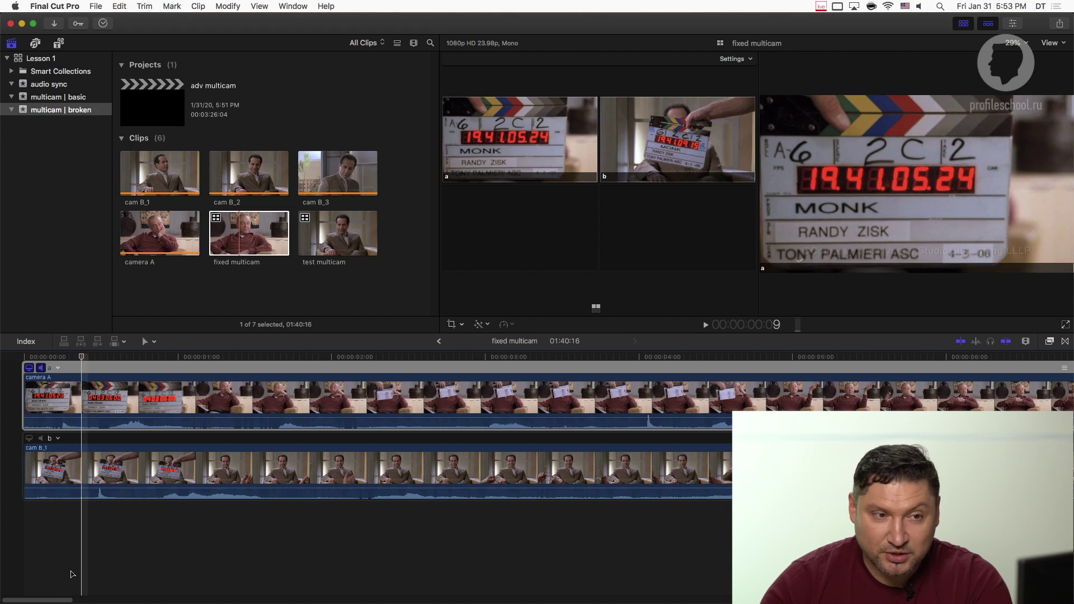
key("Right")
key("Right")
key("Left")
key("Left")
key("Right")
key("Right")
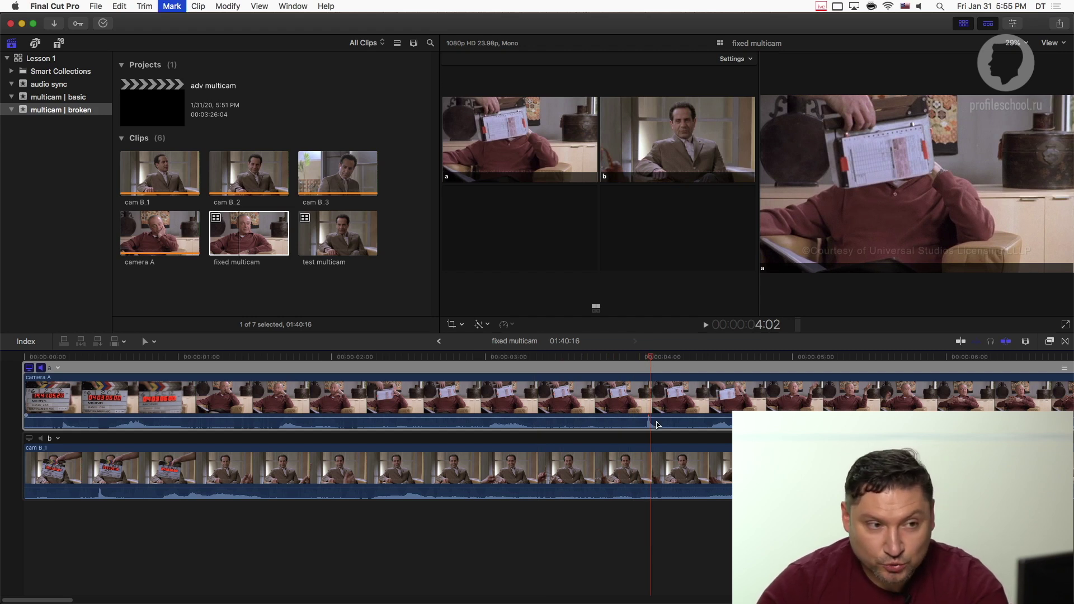
key("Right")
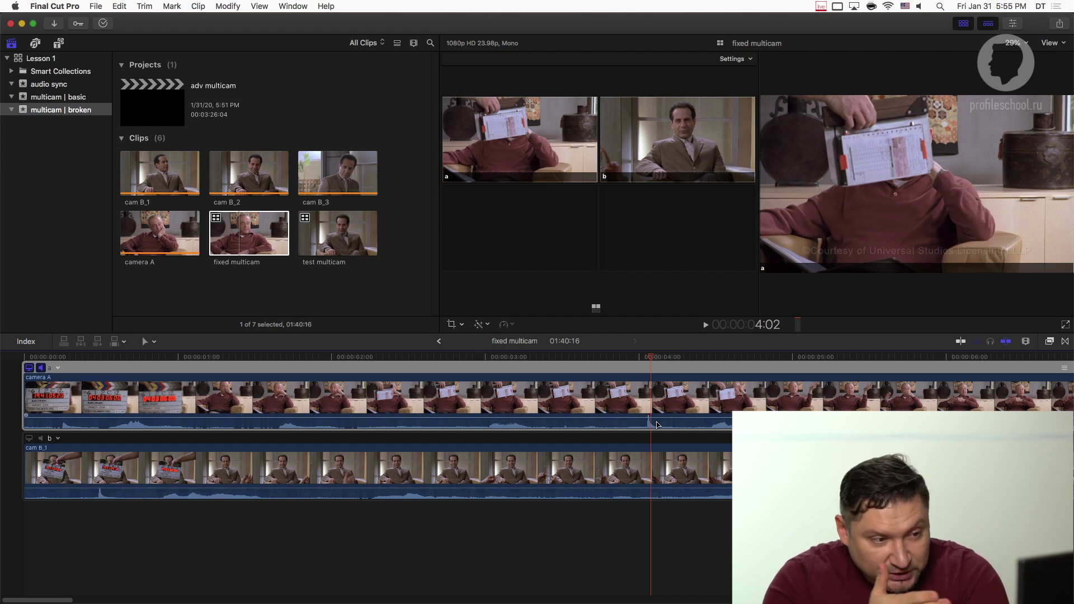
key("Left")
key("Right")
key("Left")
key("Right")
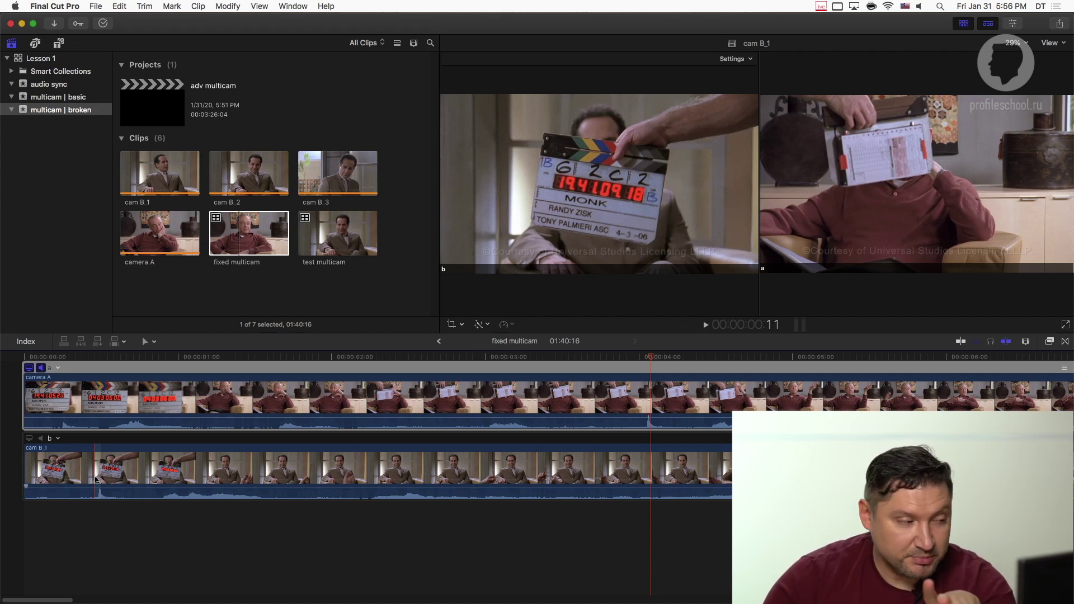
left_click(59, 440)
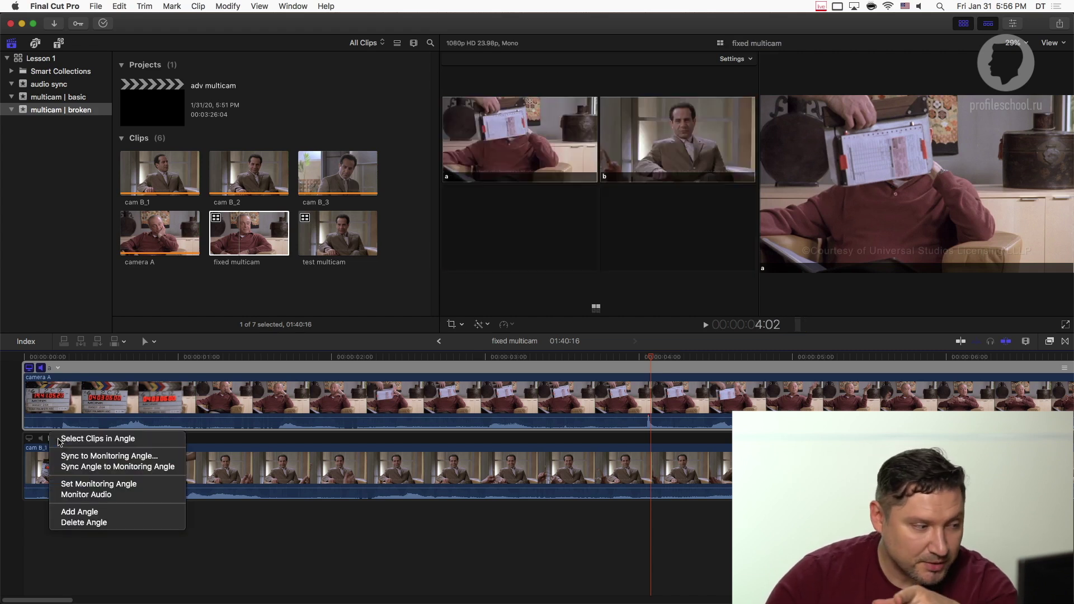
Put angle b in Sync to Monitoring Angle mode and pick cam B_1's clapboard frame
left_click(82, 457)
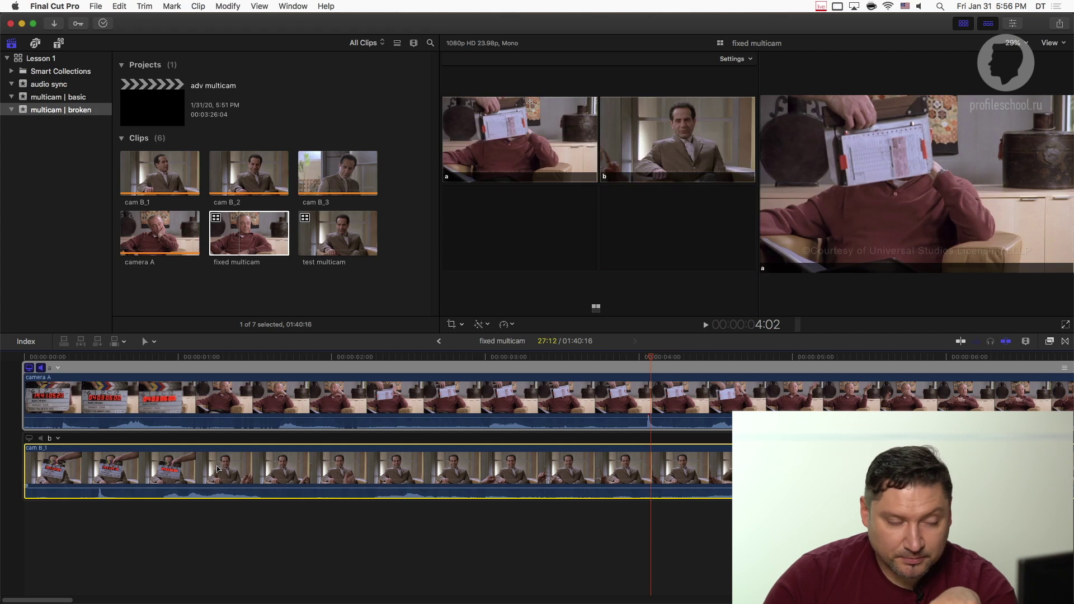
left_click(58, 438)
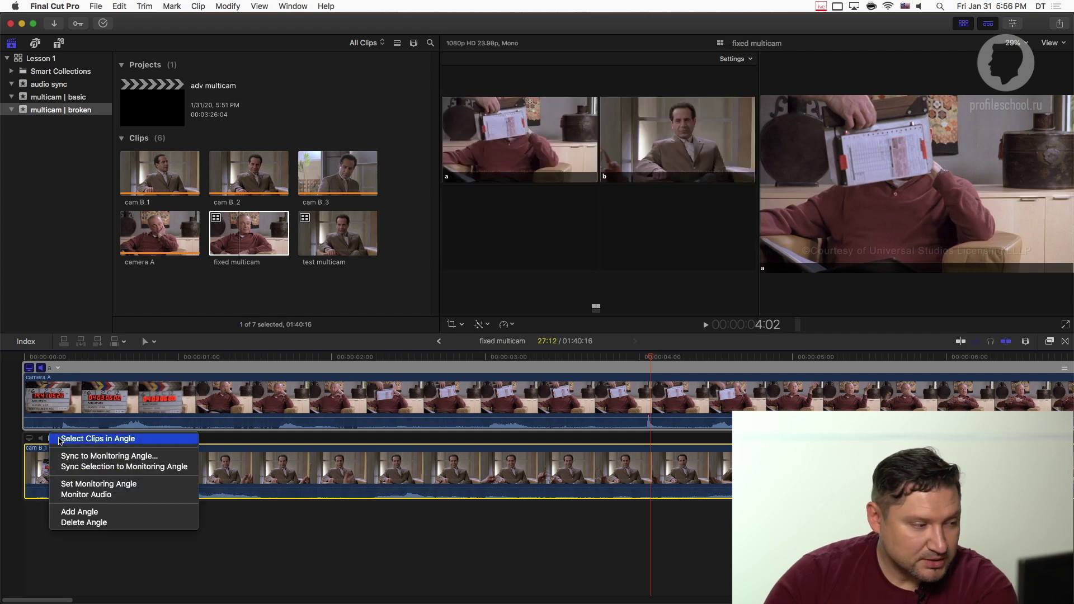
left_click(99, 457)
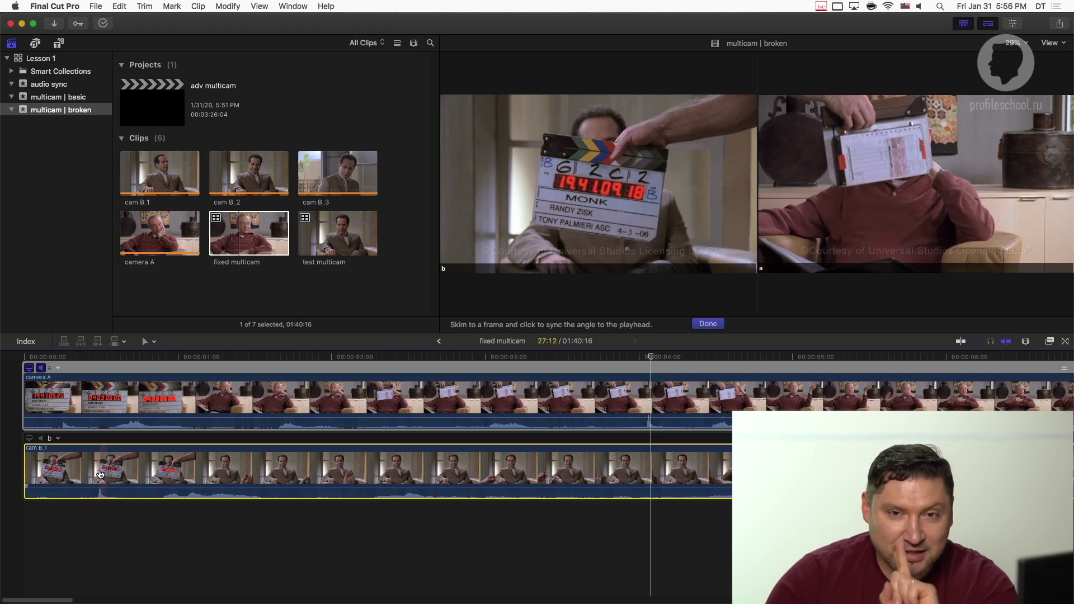
left_click(100, 474)
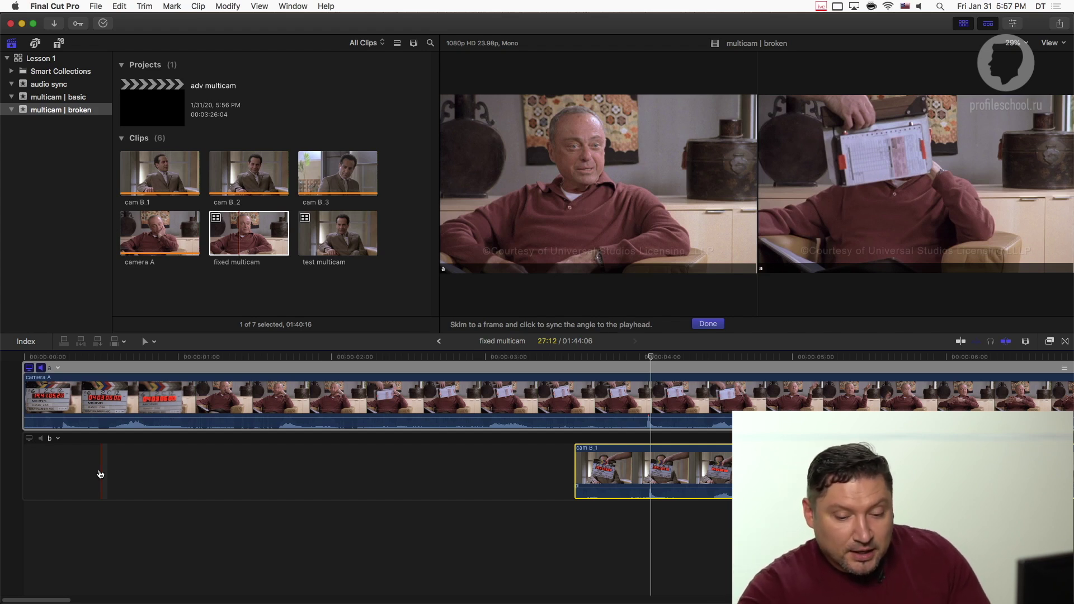
Zoom the timeline out three steps to reveal shifted cam B_1 and cam B_2, then finish syncing
key("super+minus")
key("super+minus")
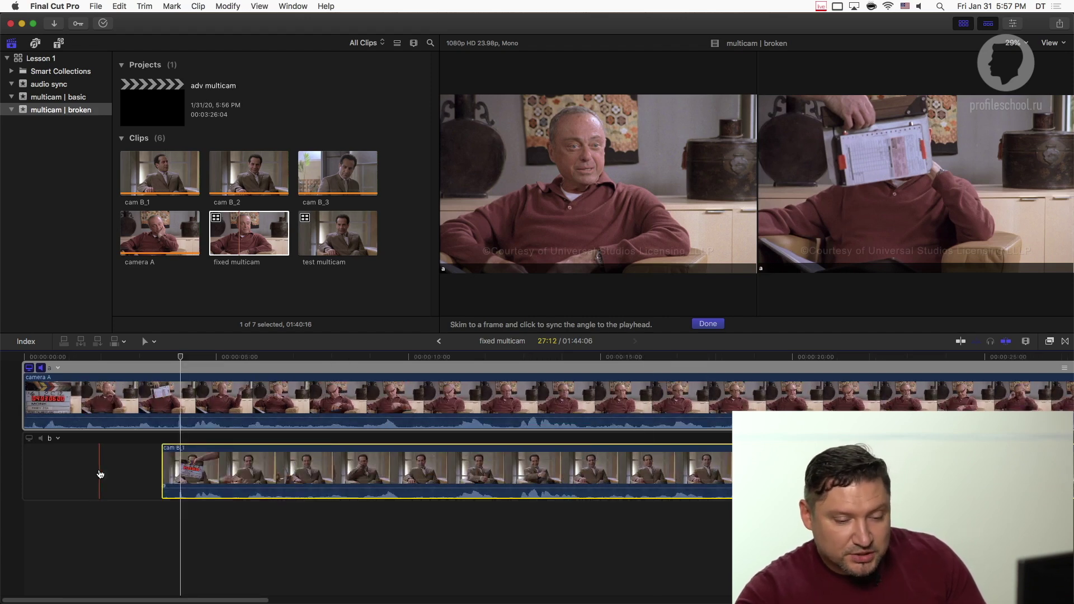
key("super+minus")
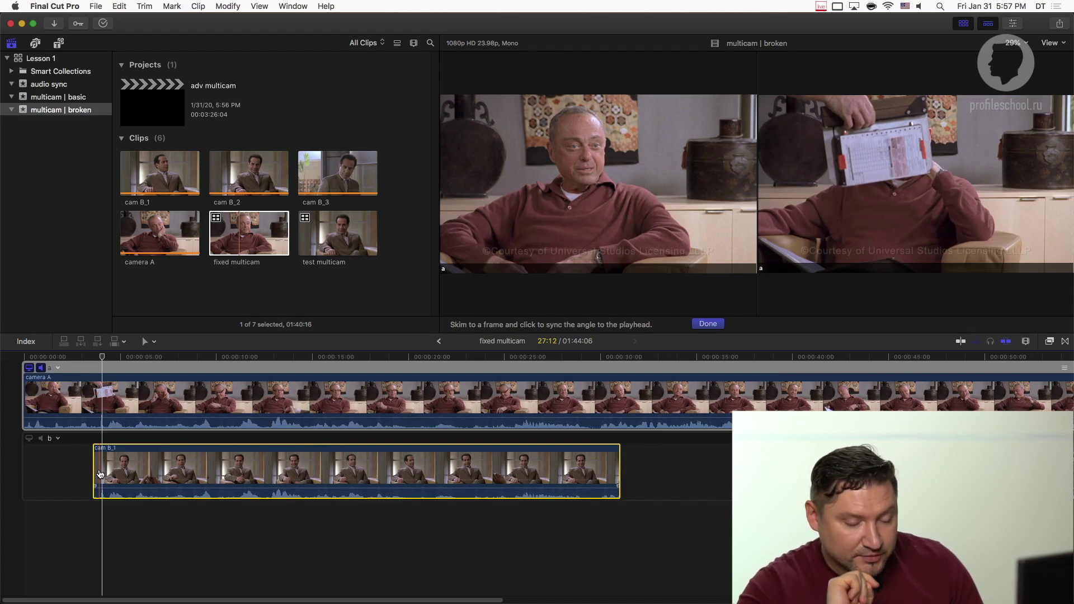
key("super+minus")
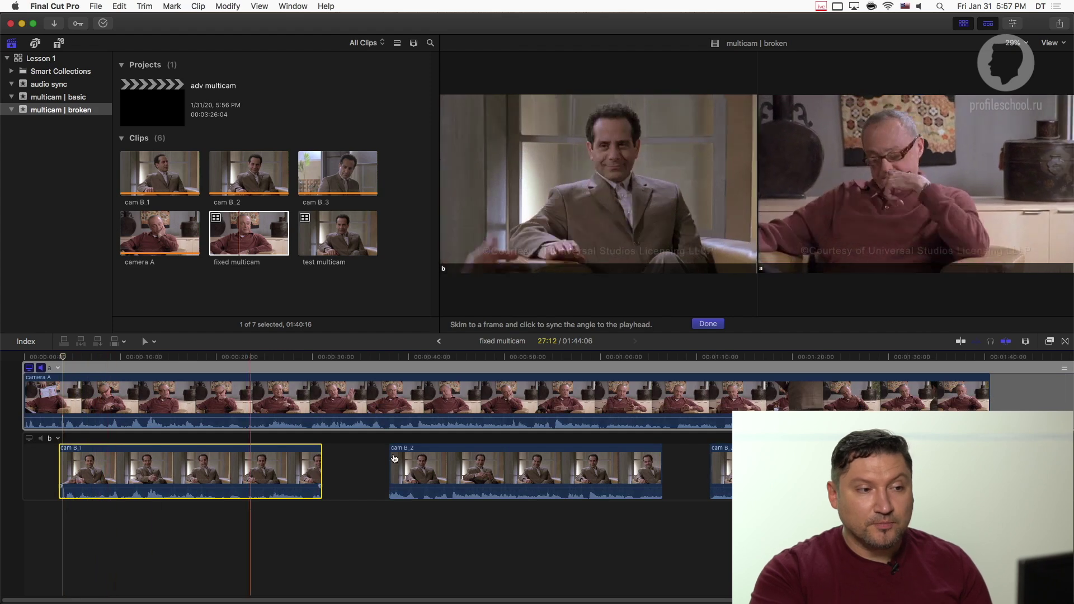
left_click(708, 324)
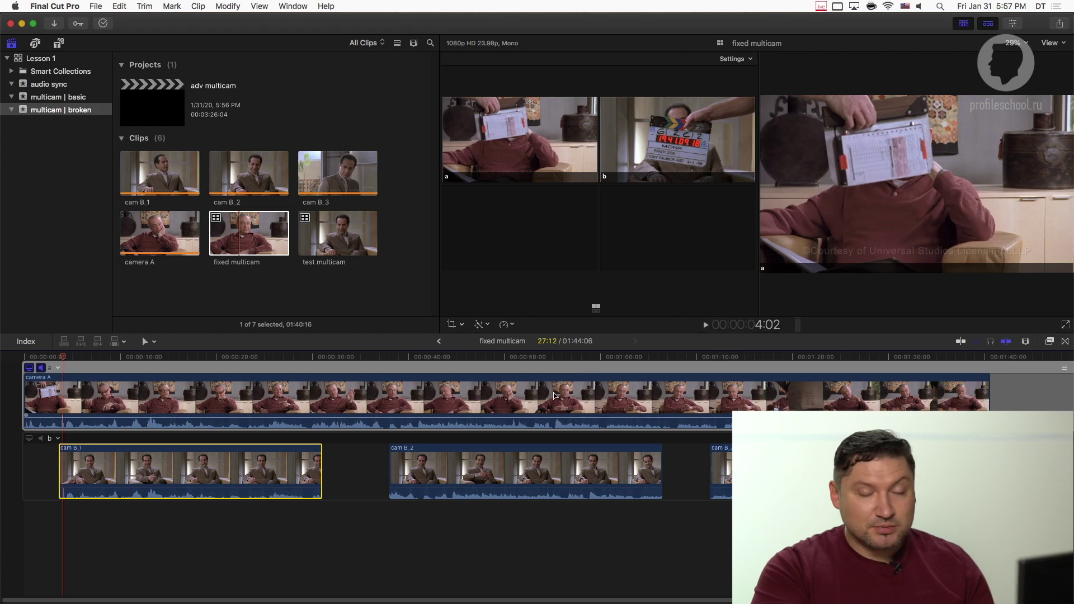
Zoom out and play the multicam from 12:14 to check camera A against cam B sync
left_click(63, 529)
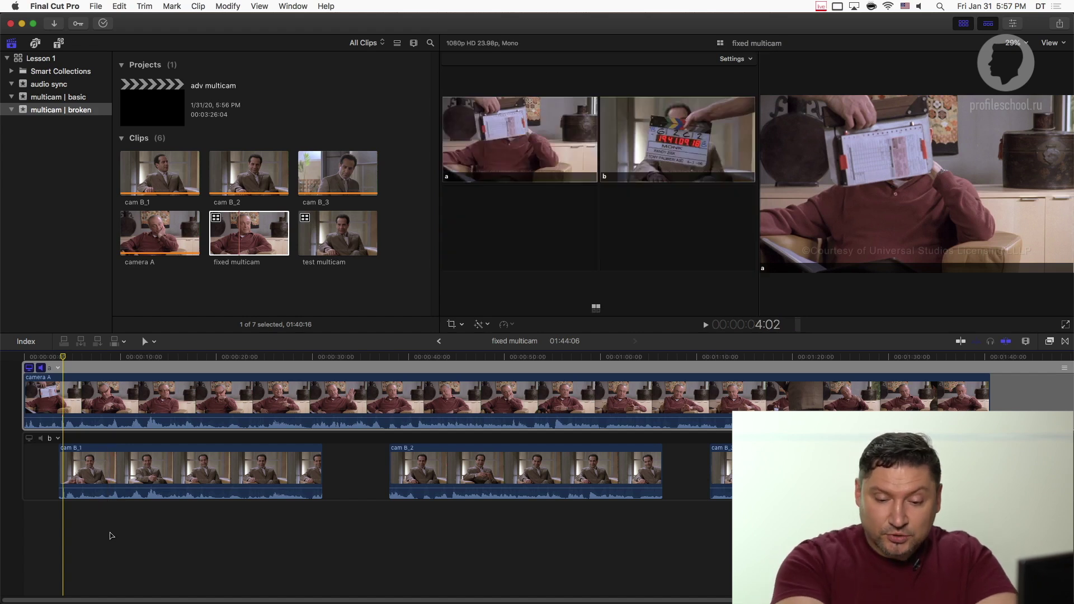
key("super+minus")
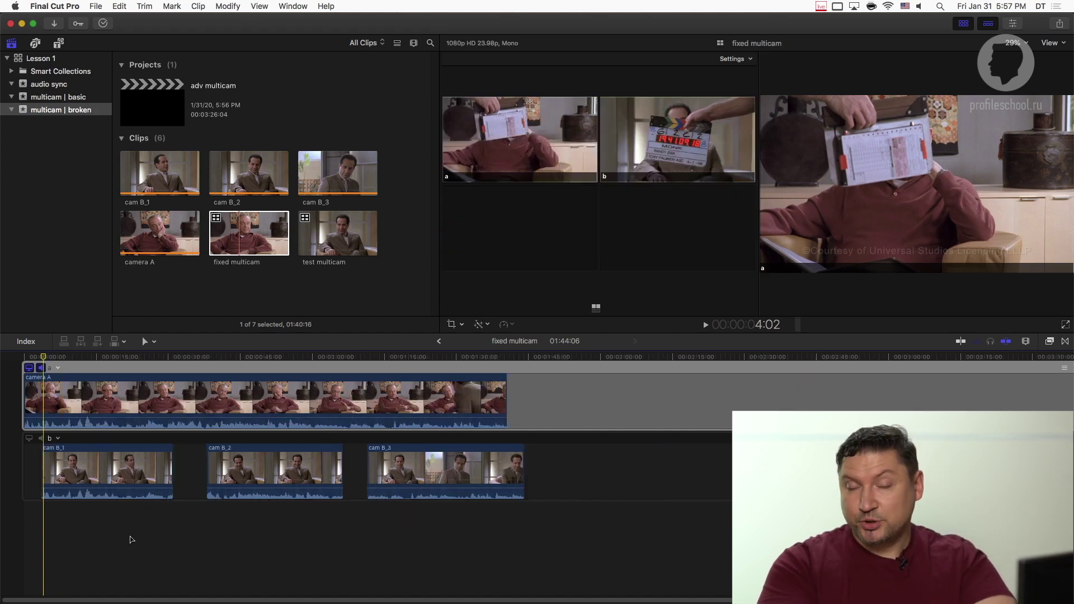
left_click(84, 541)
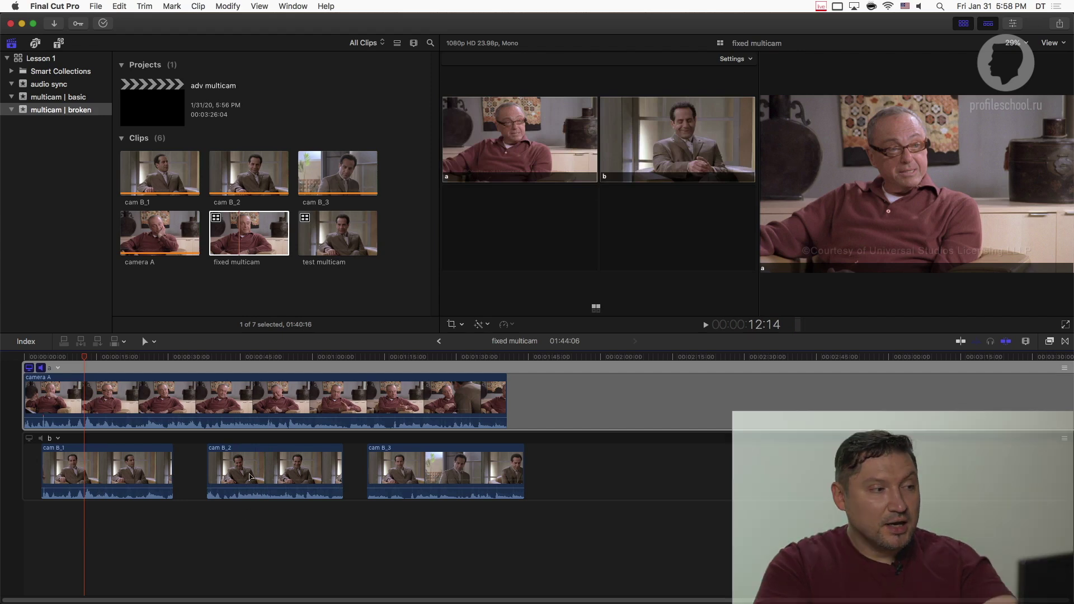
key("2")
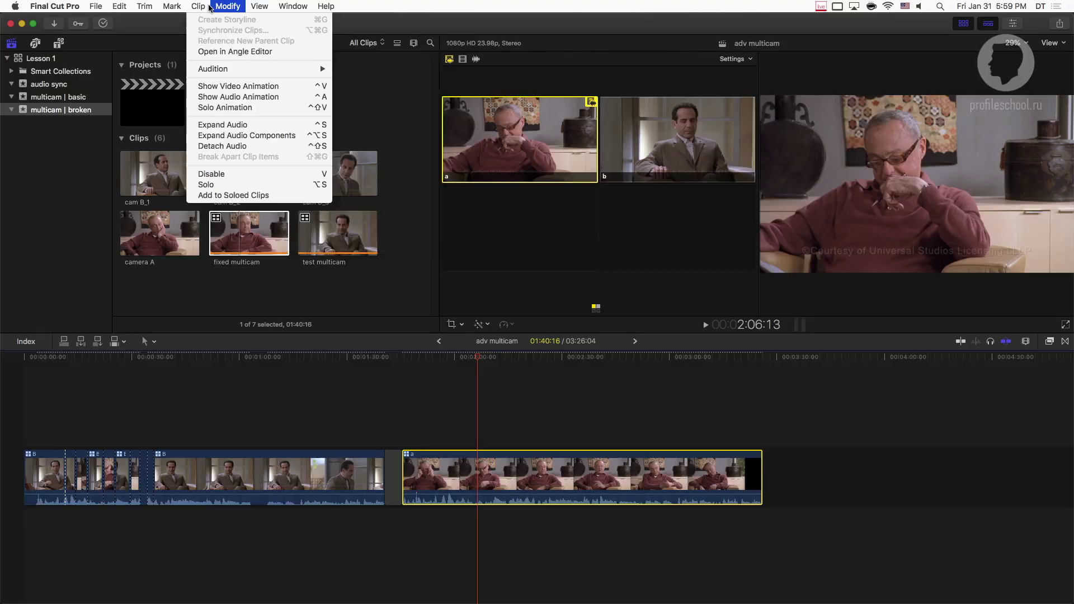
mouse_move(207, 2)
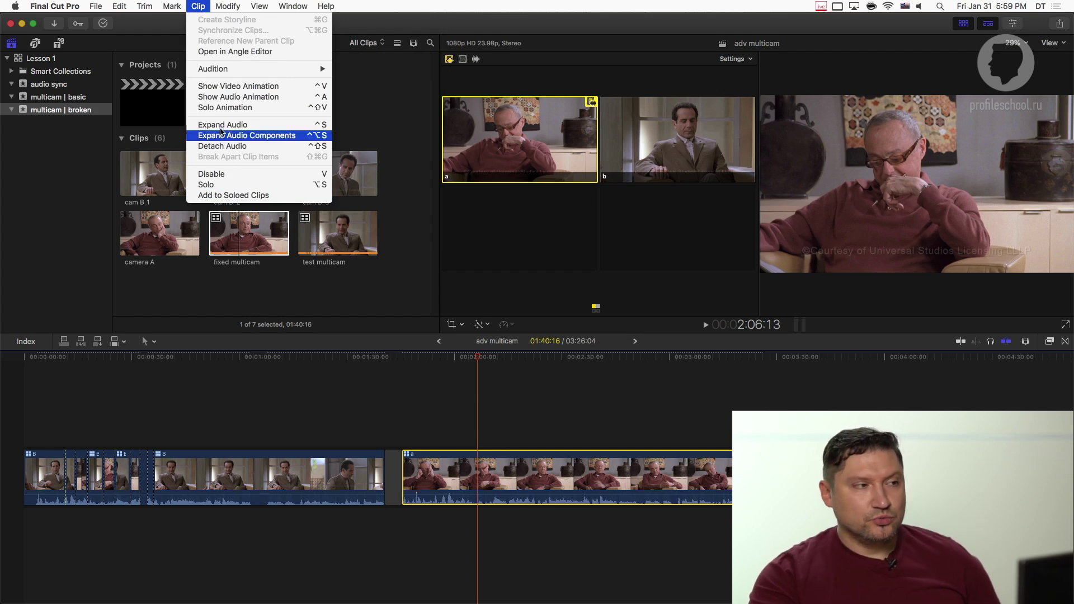
left_click(200, 6)
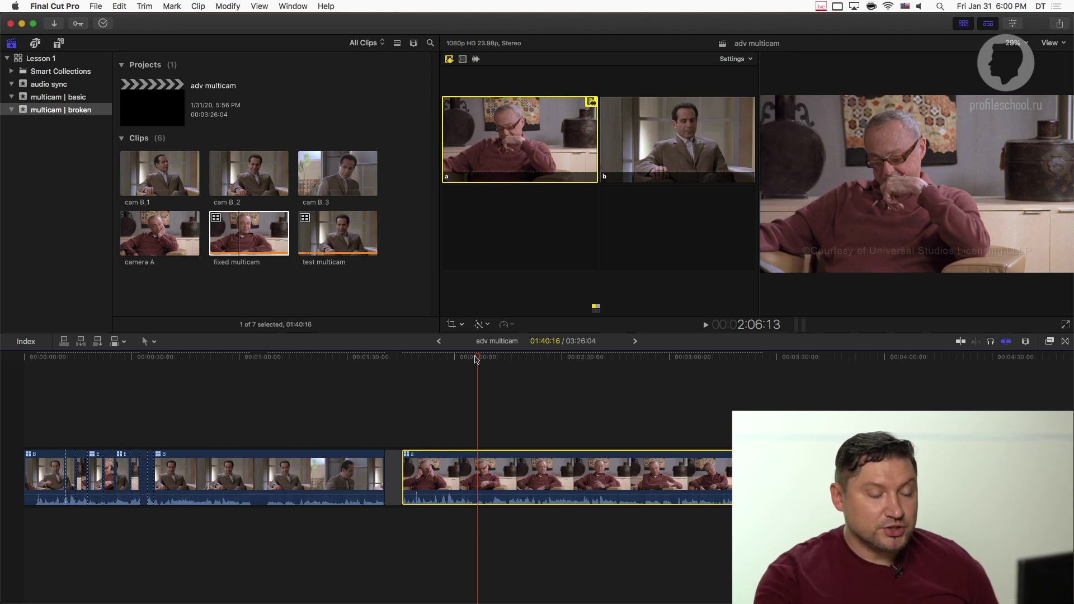
Open the fixed multicam clip to show its camera angles
double_click(470, 475)
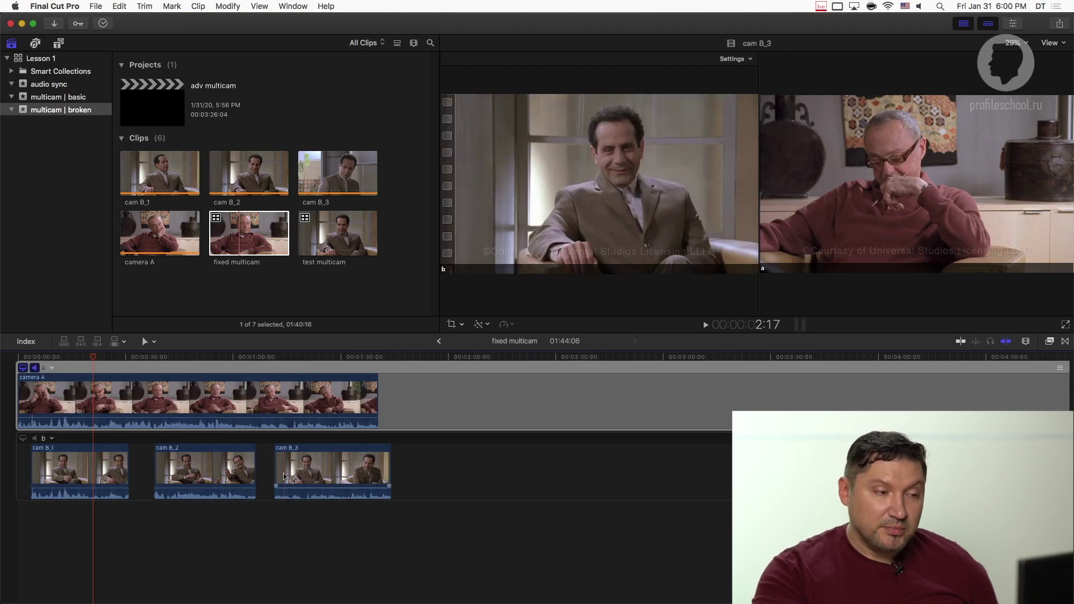
left_click(439, 342)
left_click(509, 464)
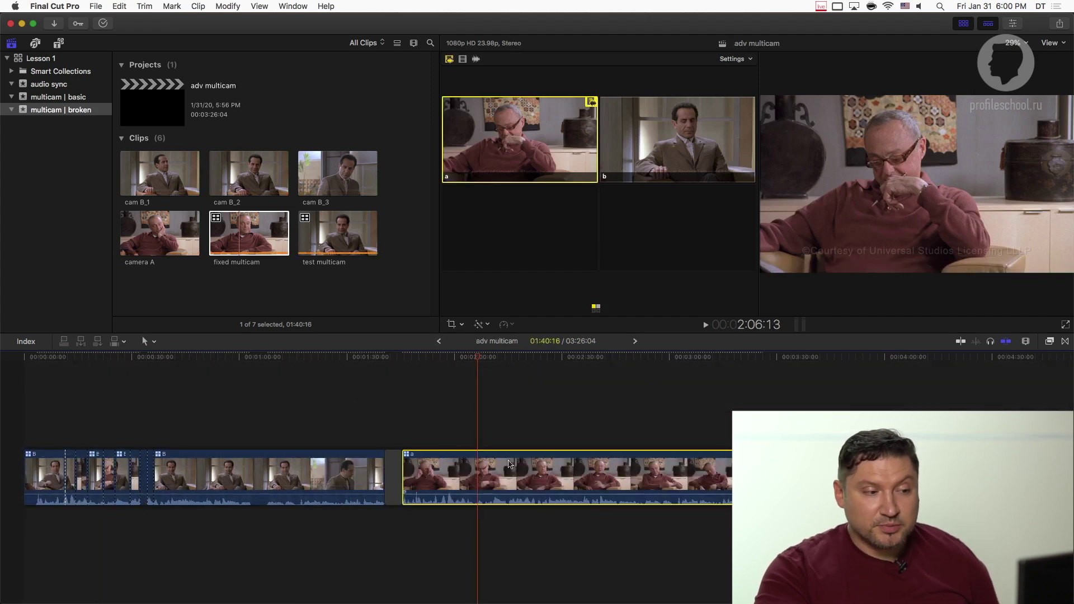
left_click(198, 6)
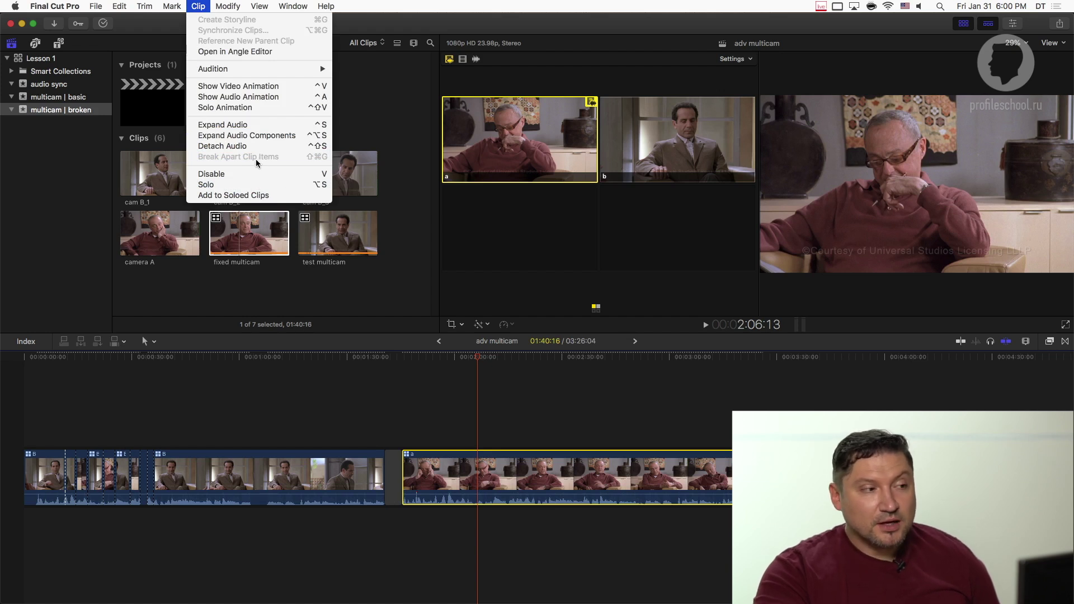
left_click(499, 365)
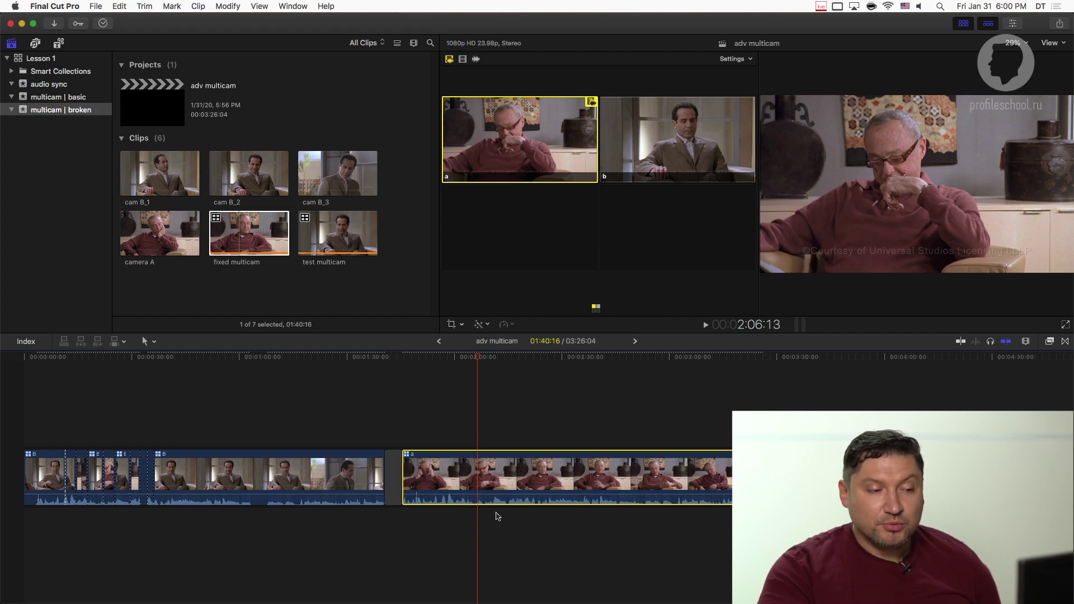
Expand audio components on the right multicam clip, then on the left clips
left_click(198, 6)
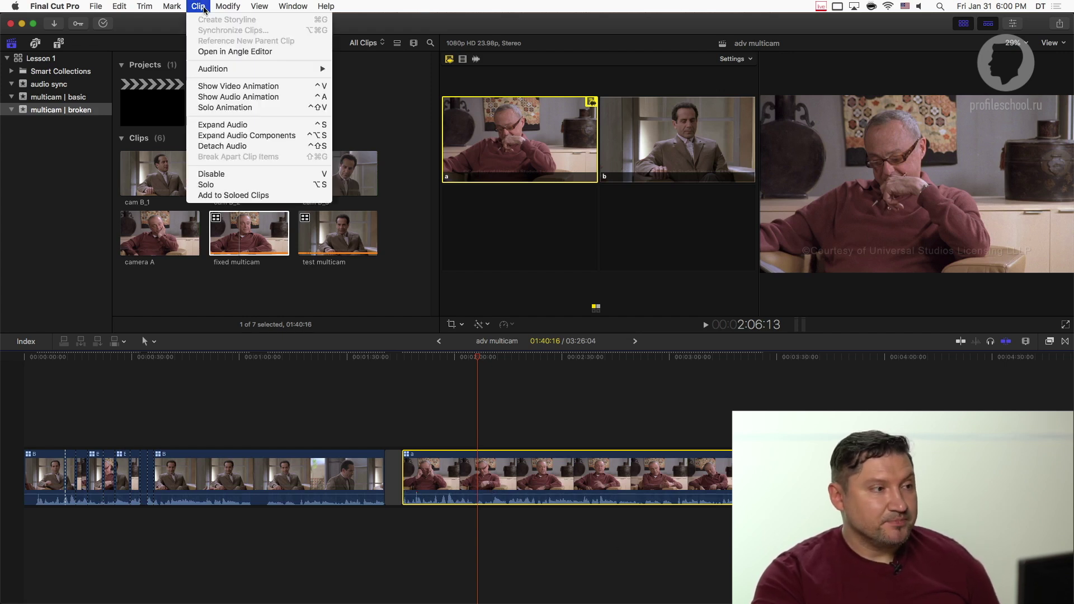
left_click(242, 136)
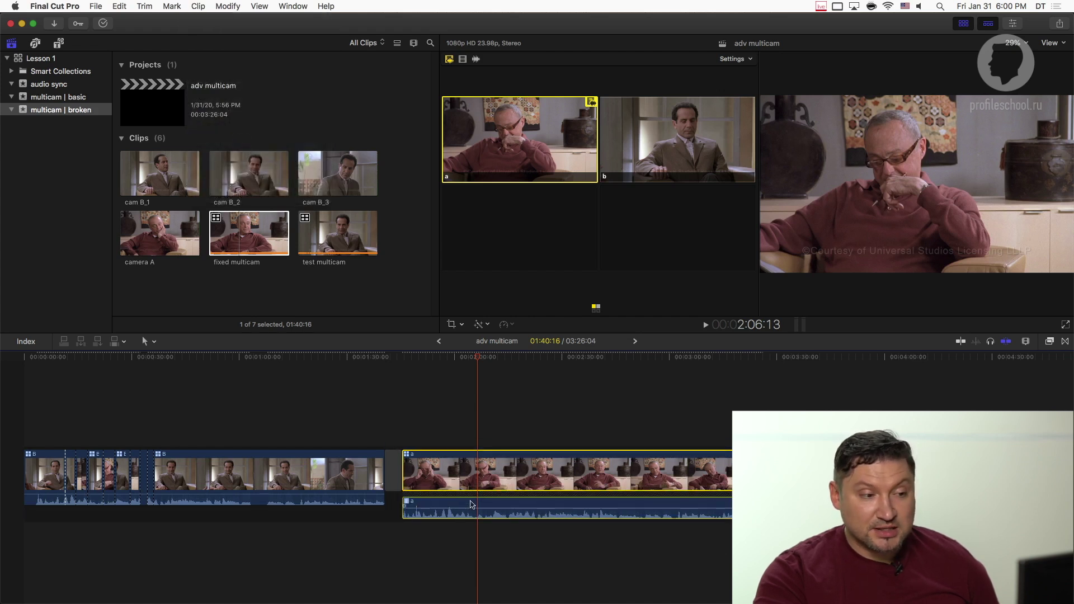
left_click_drag(209, 421, 43, 507)
left_click(179, 6)
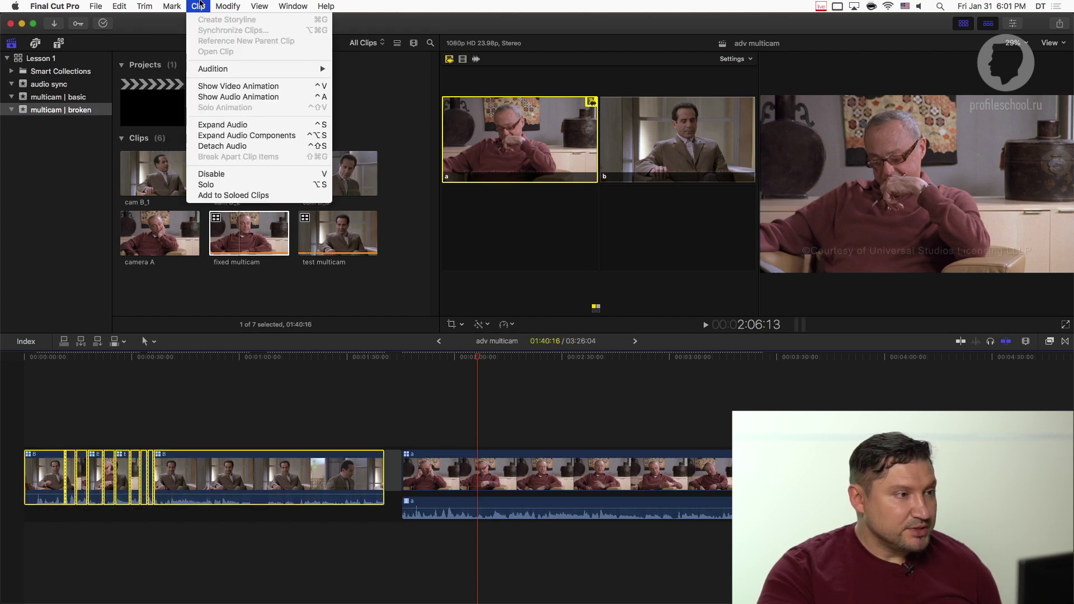
left_click(242, 134)
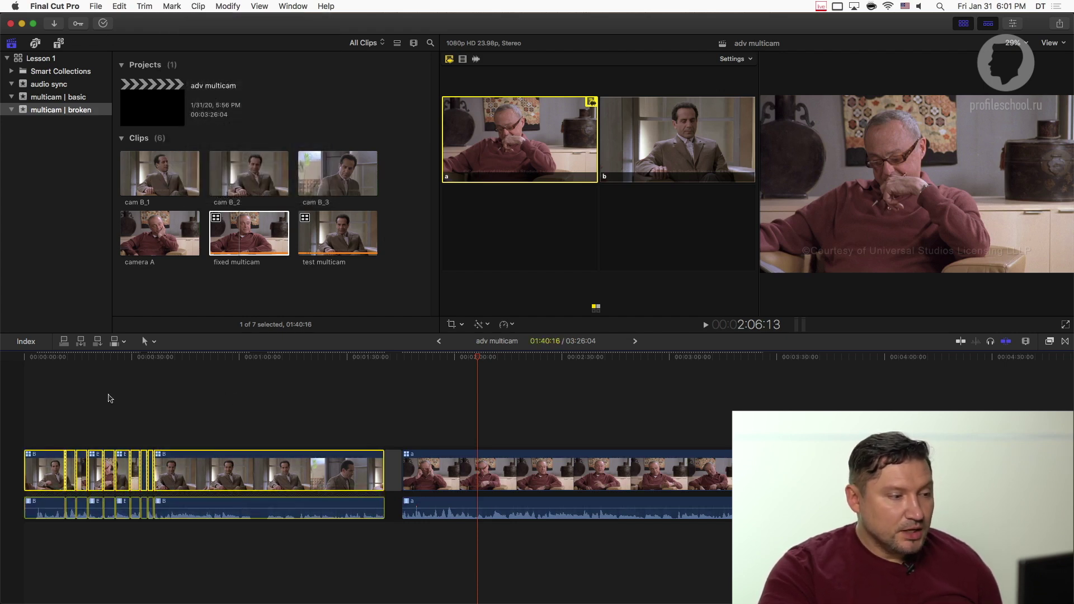
left_click(94, 356)
Place the playhead at 00:00:23:19, fit the project, then zoom in around it
key("super+equal")
key("super+equal")
key("super+equal")
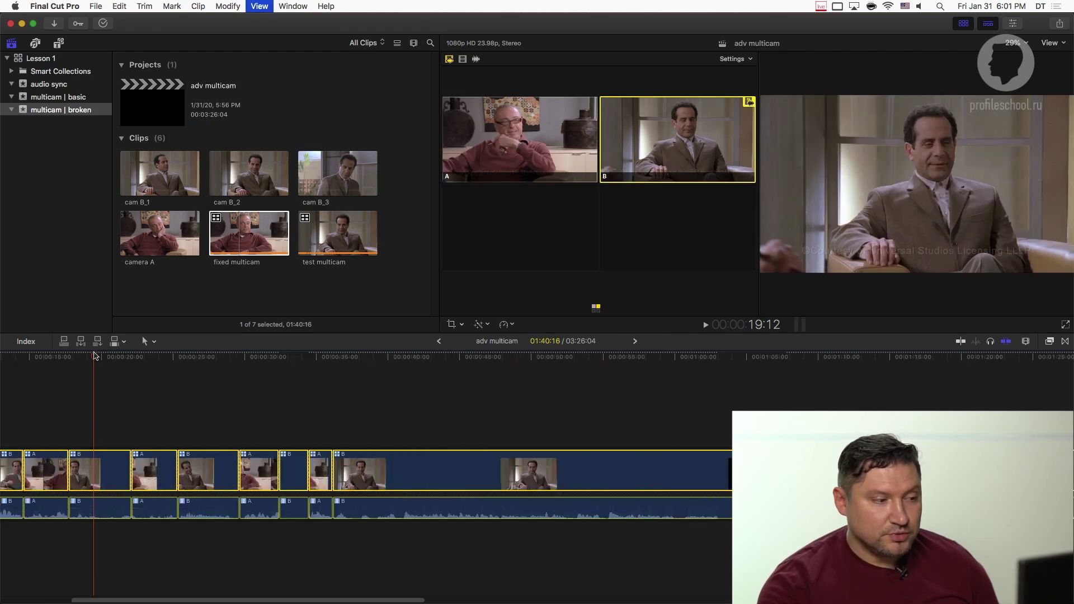
left_click(265, 397)
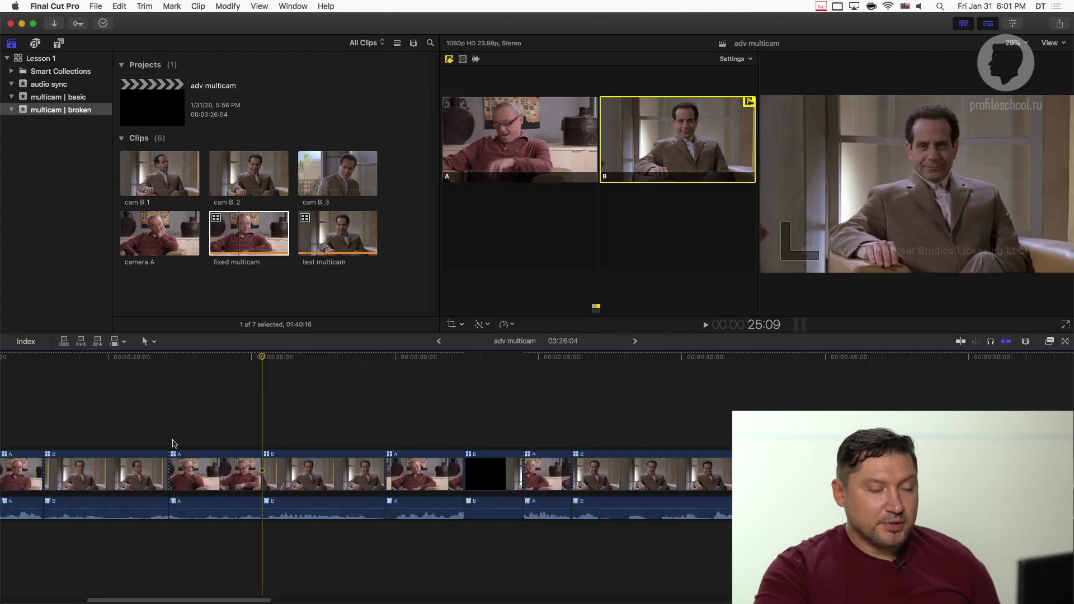
left_click(218, 357)
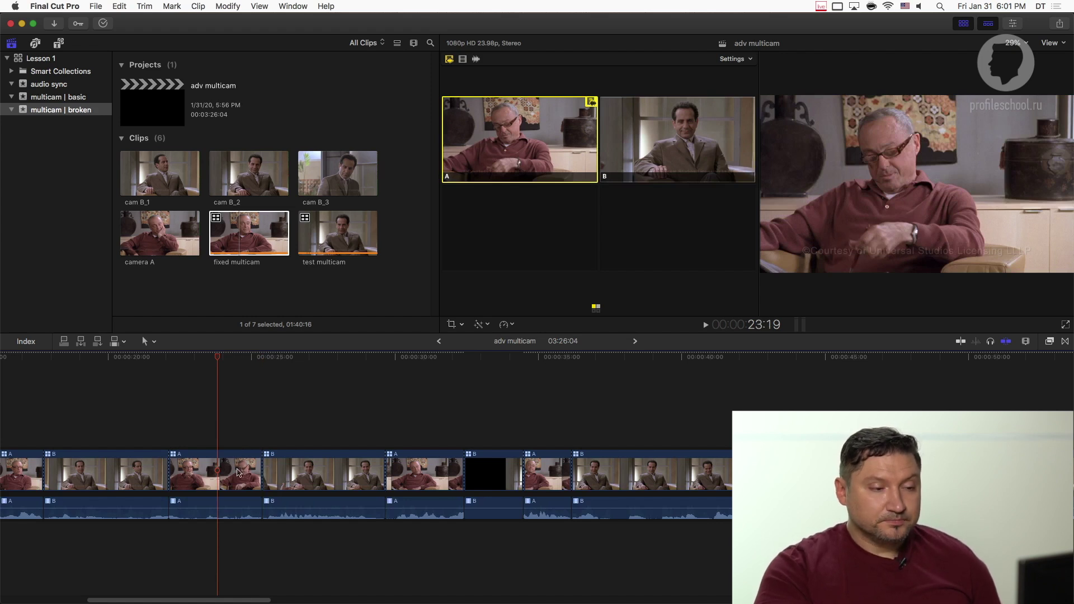
mouse_move(217, 516)
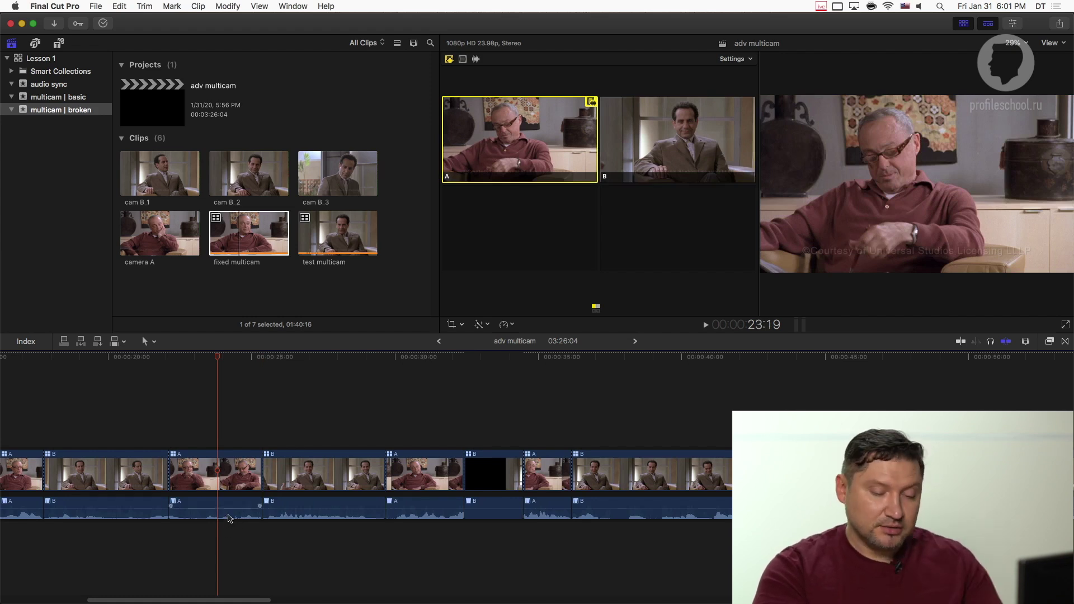
key("shift+z")
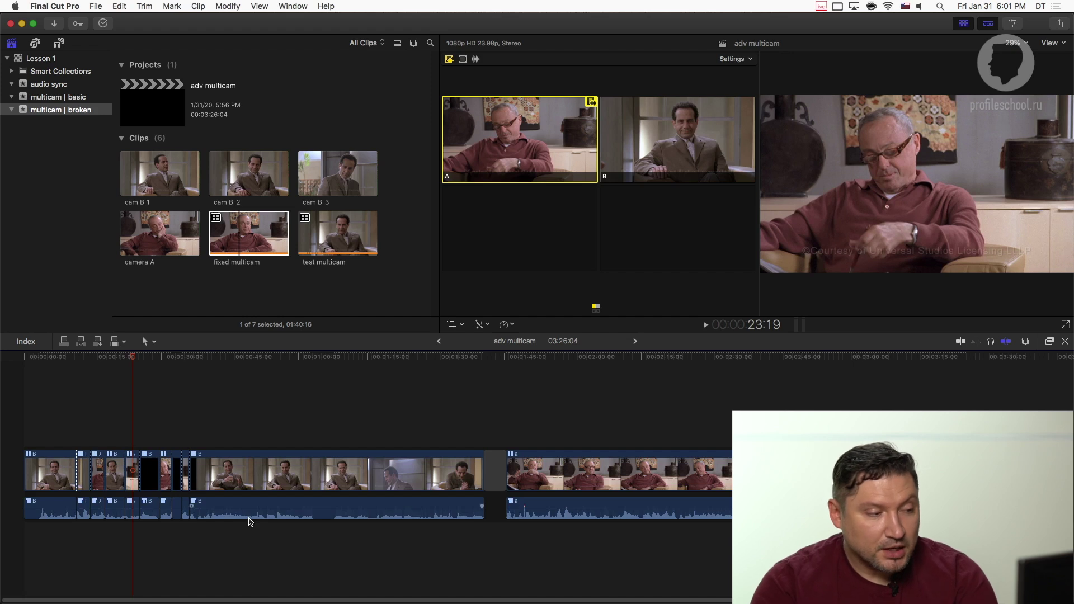
key("super+equal")
key("super+equal")
key("super+equal")
key("super+equal")
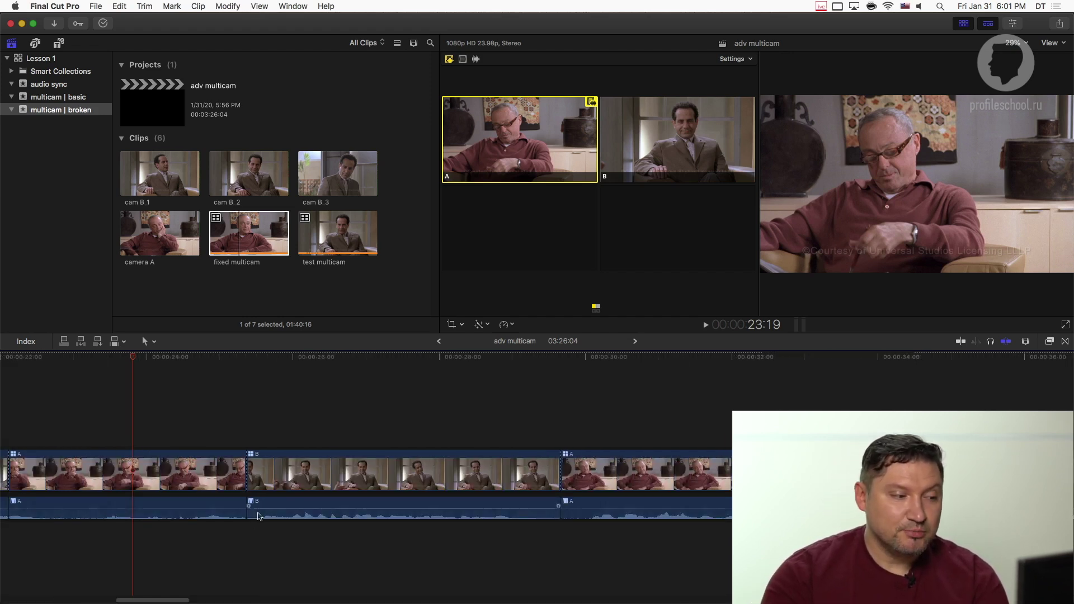
double_click(259, 516)
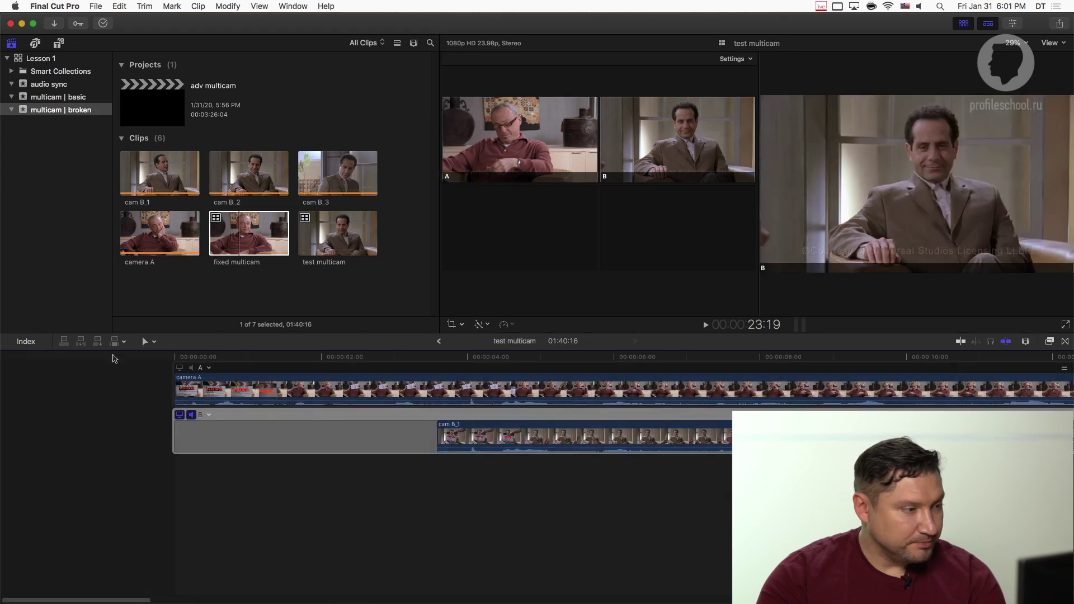
Back in adv multicam, collapse the B segment's audio components and show its Inspector properties
left_click(439, 341)
left_click(296, 508)
left_click(198, 6)
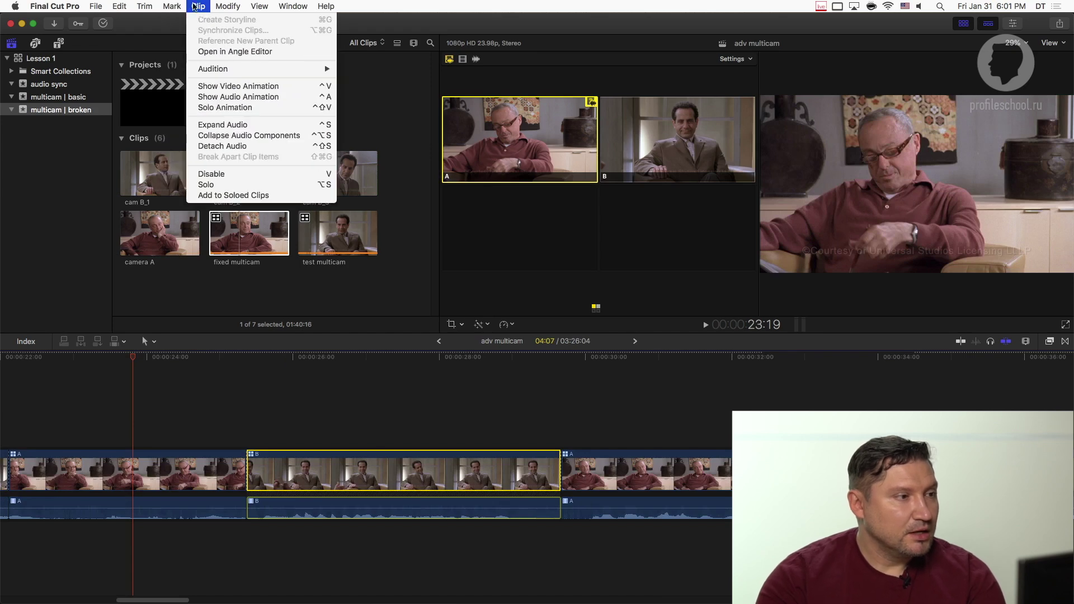
left_click(222, 146)
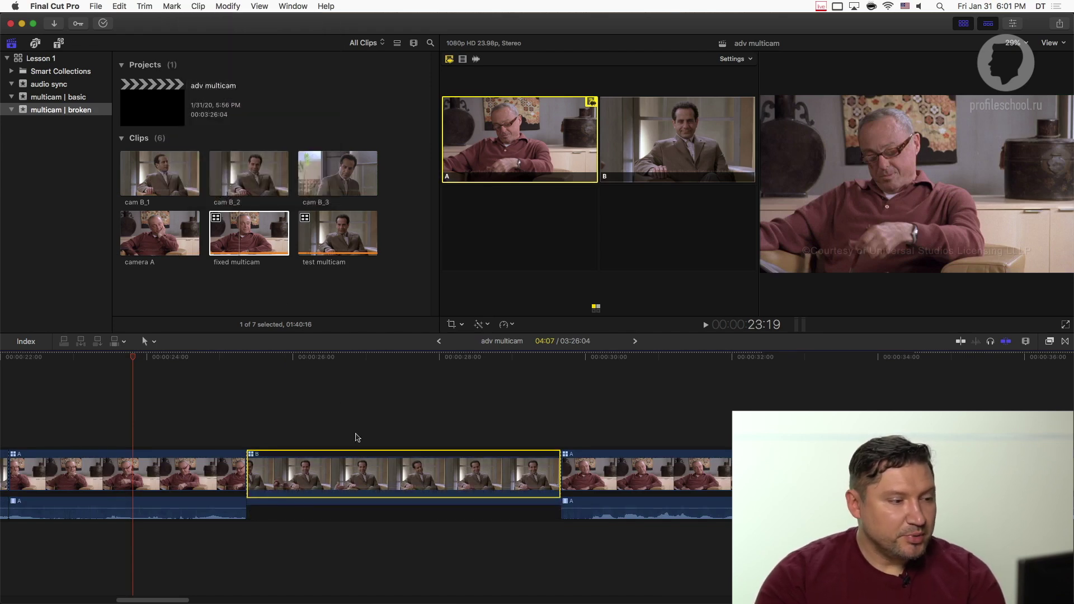
left_click(306, 363)
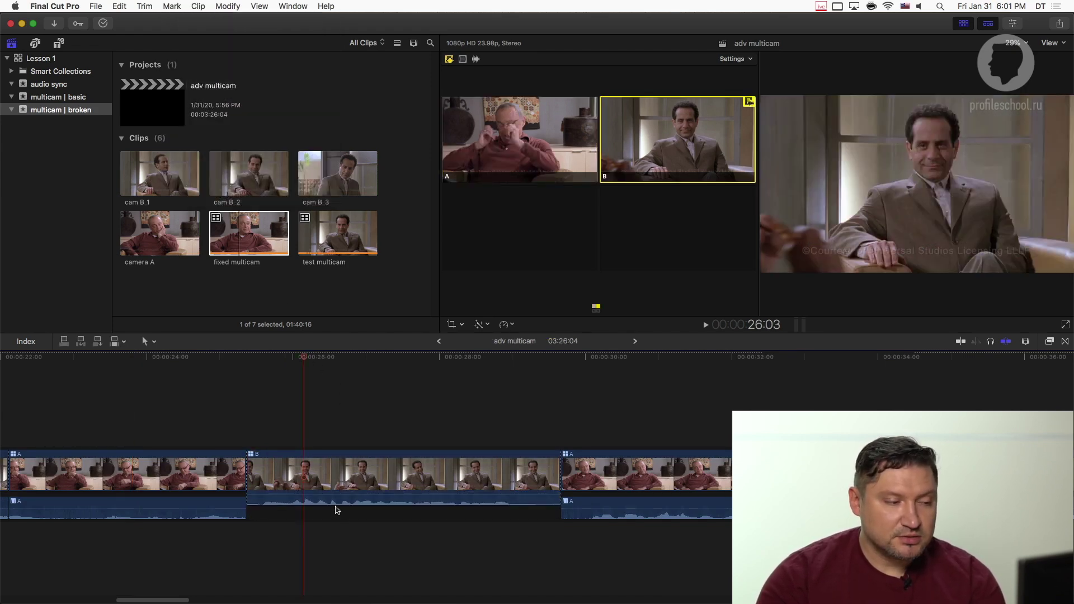
left_click(338, 501)
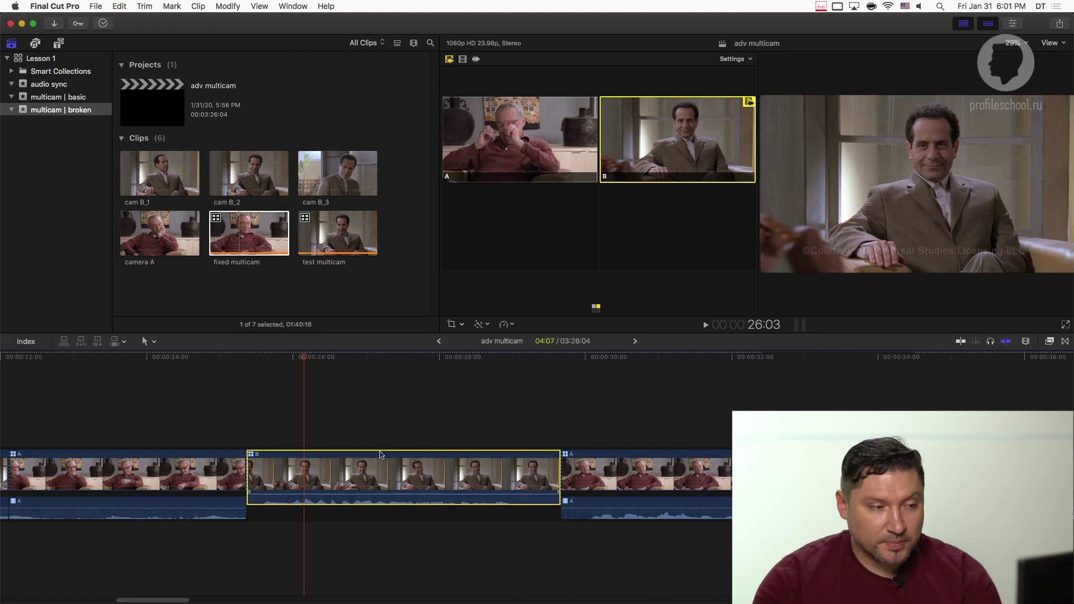
left_click(1013, 23)
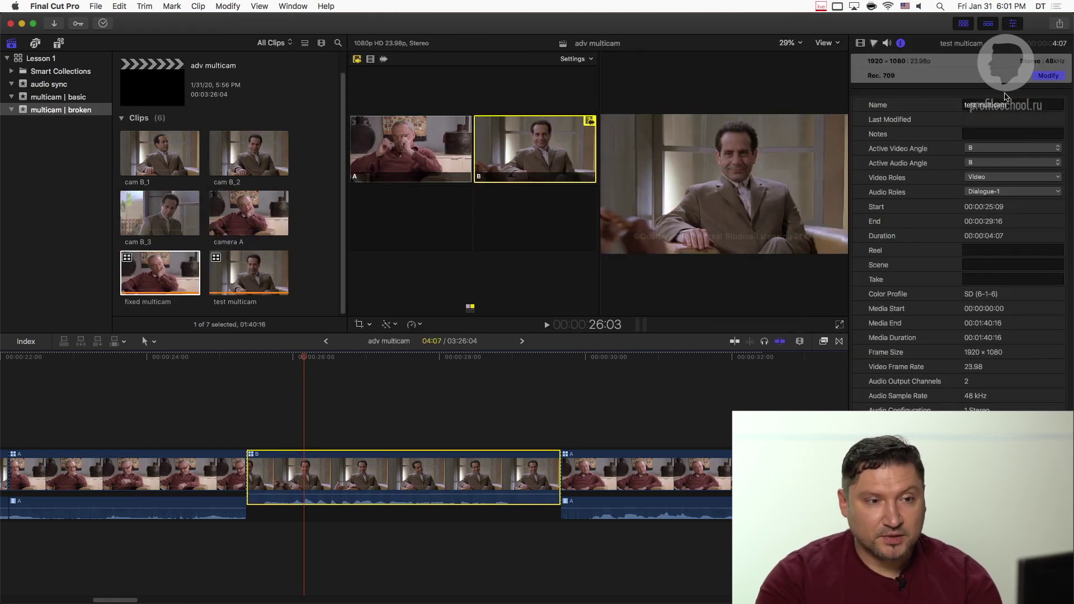
Enable angle A's audio in the B segment's Audio Configuration
left_click(887, 43)
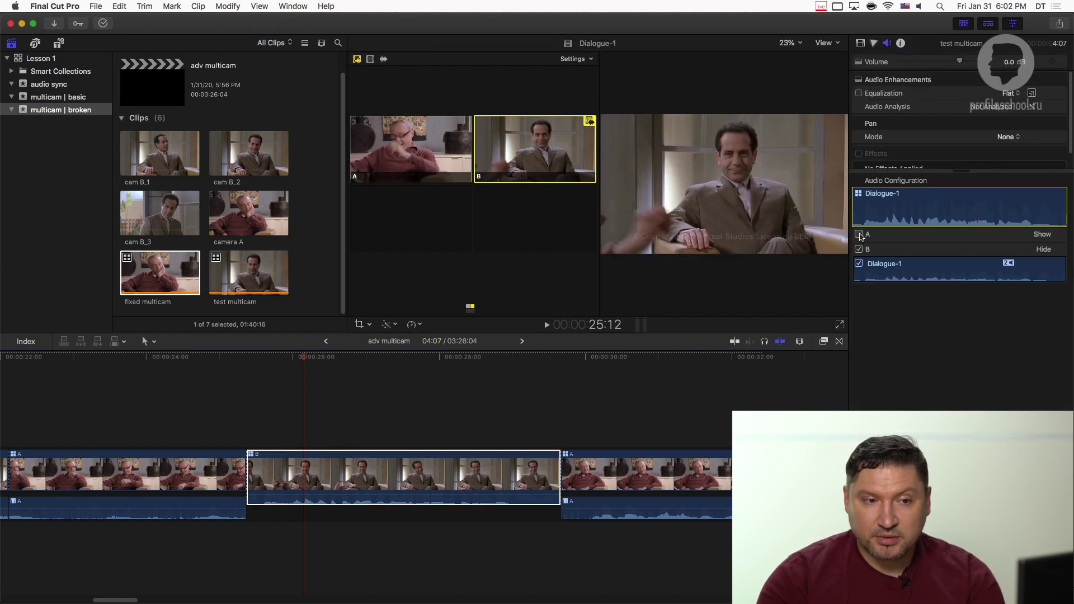
left_click(860, 234)
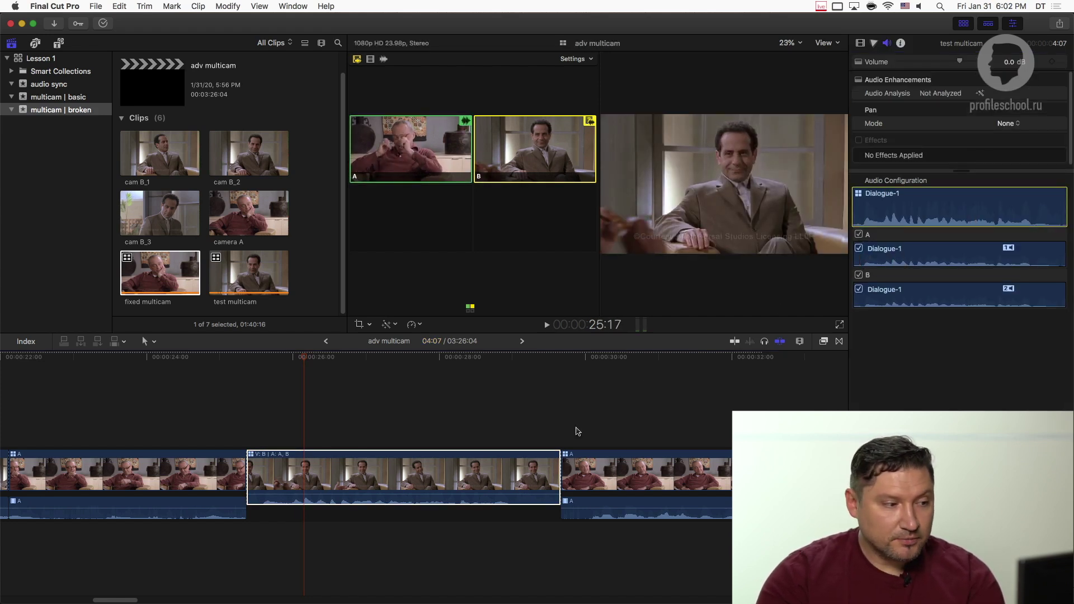
left_click(332, 493)
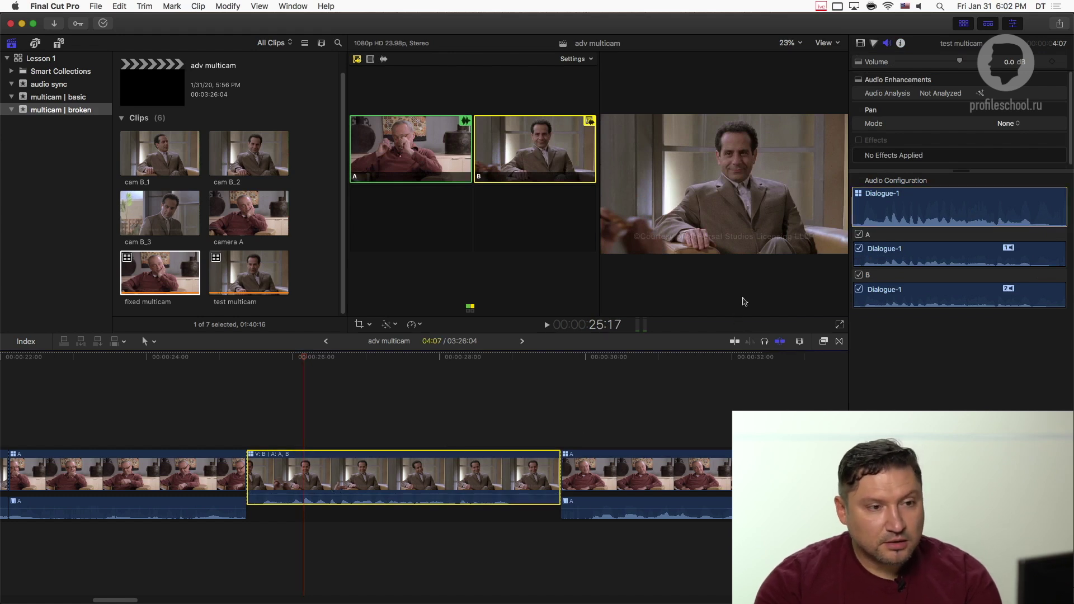
Expand the B segment's audio into separate A and B lanes, playhead at 00:00:26:01
left_click(232, 66)
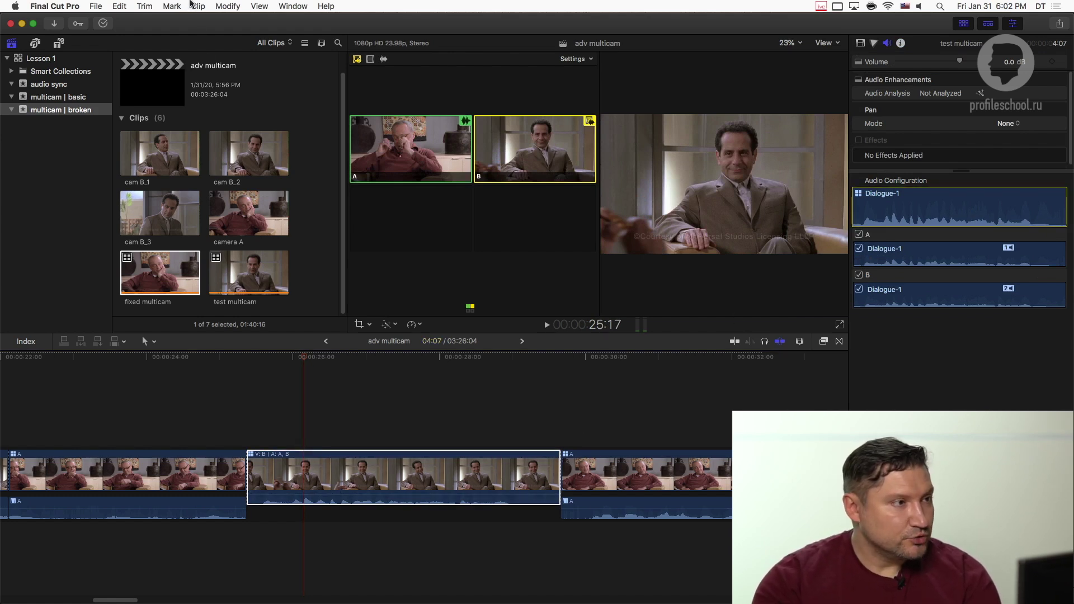
left_click(198, 7)
left_click(250, 139)
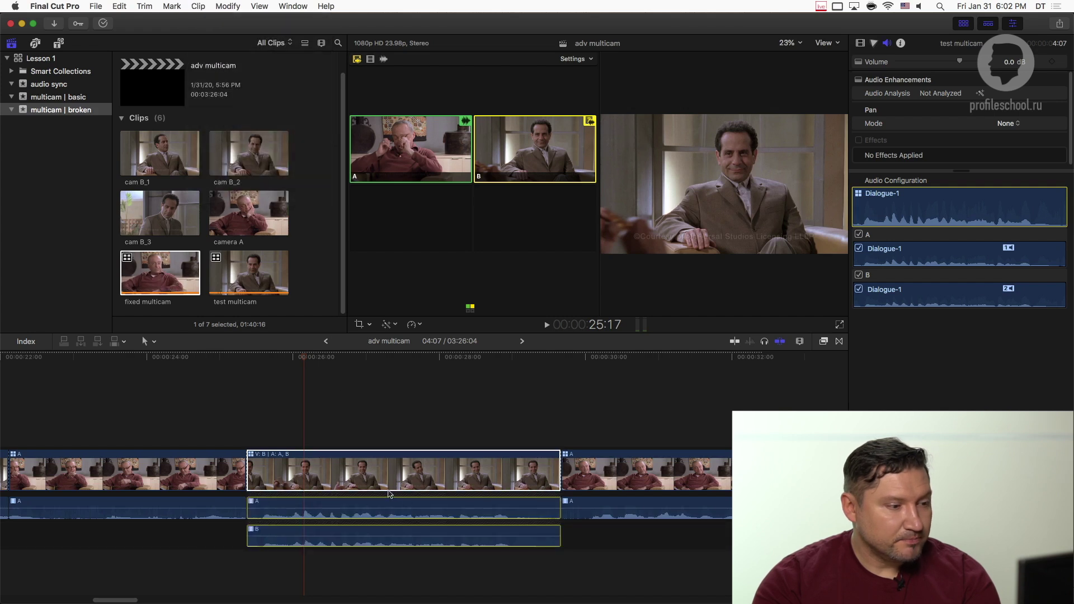
left_click(296, 358)
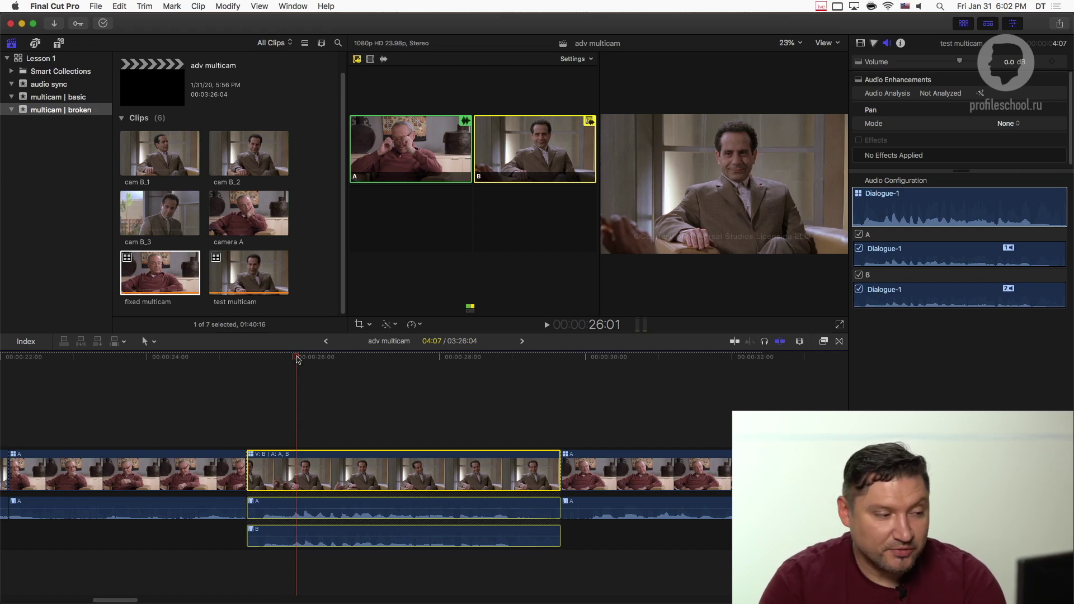
mouse_move(318, 508)
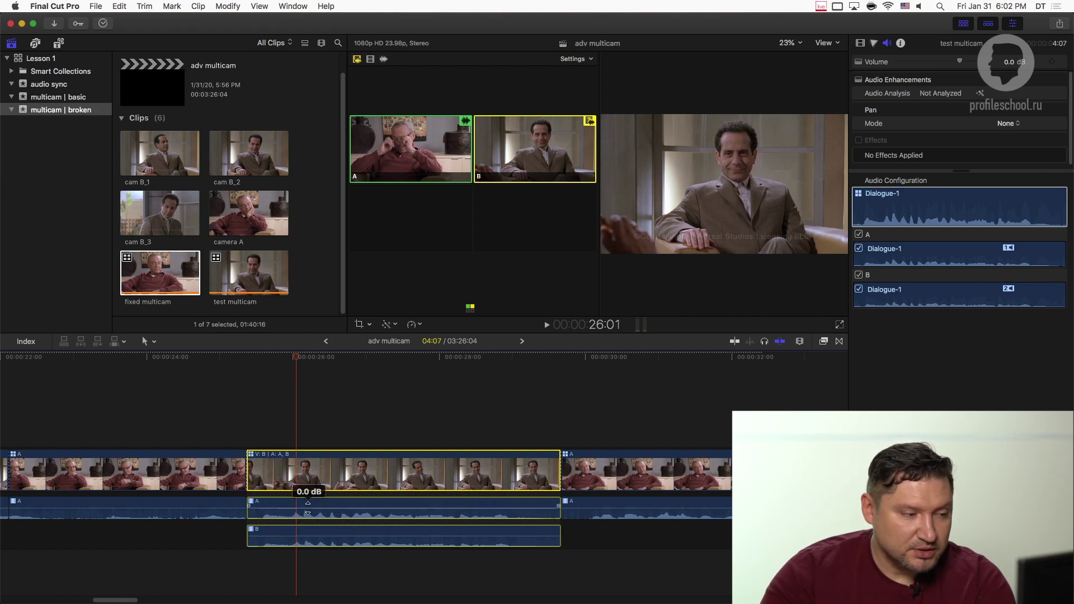
Lower angle A's audio volume, then collapse the middle multicam clip's audio components
left_click_drag(308, 508, 308, 533)
left_click(317, 431)
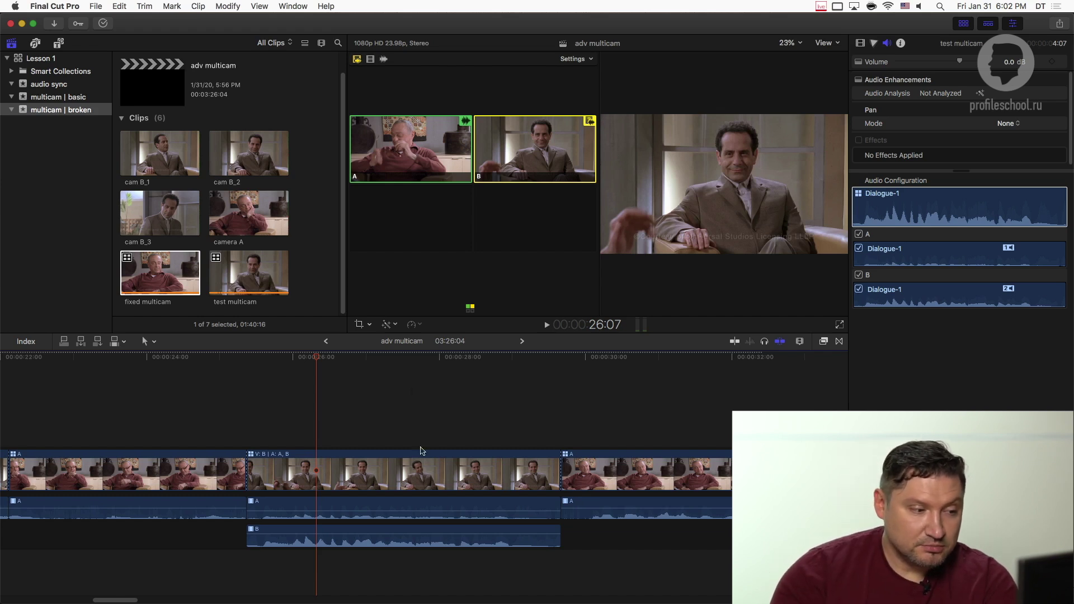
left_click(404, 471)
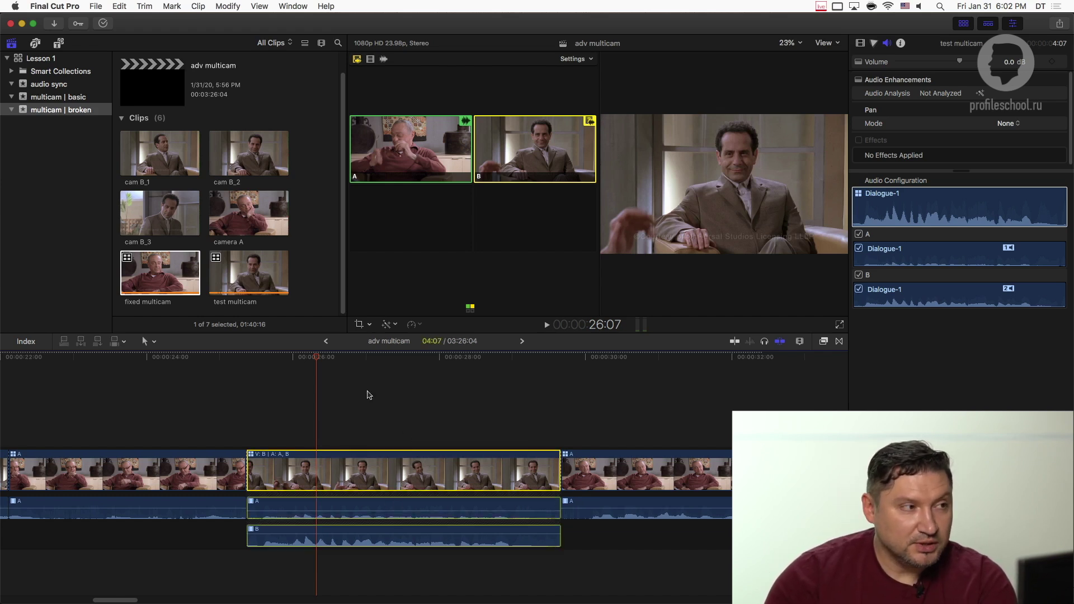
left_click(198, 6)
left_click(237, 141)
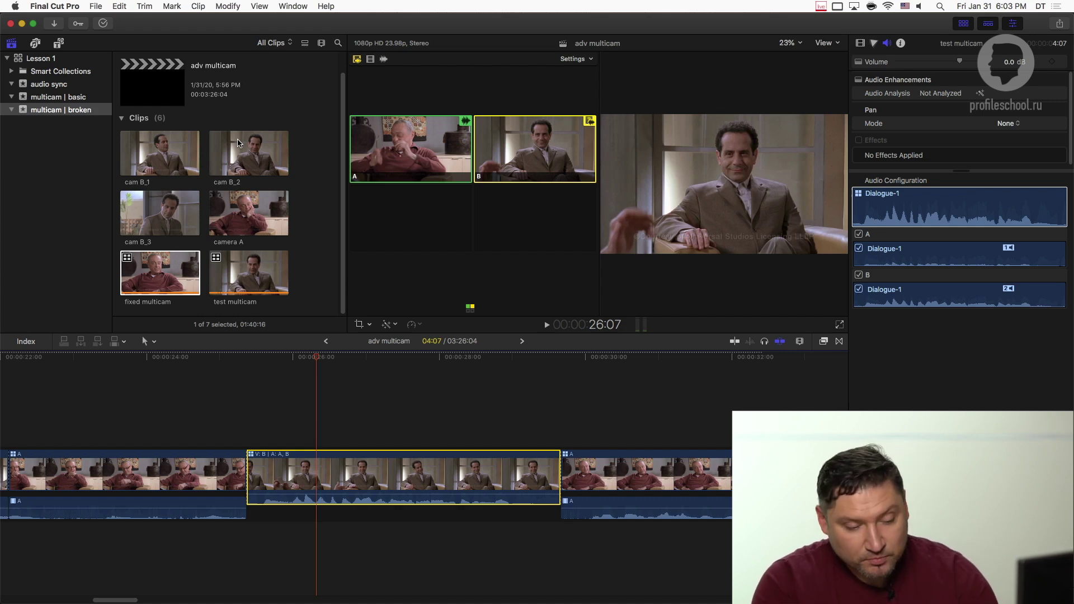
Fit the timeline and start a new event in Lesson 1, typing 'mult' as its name
key("shift+z")
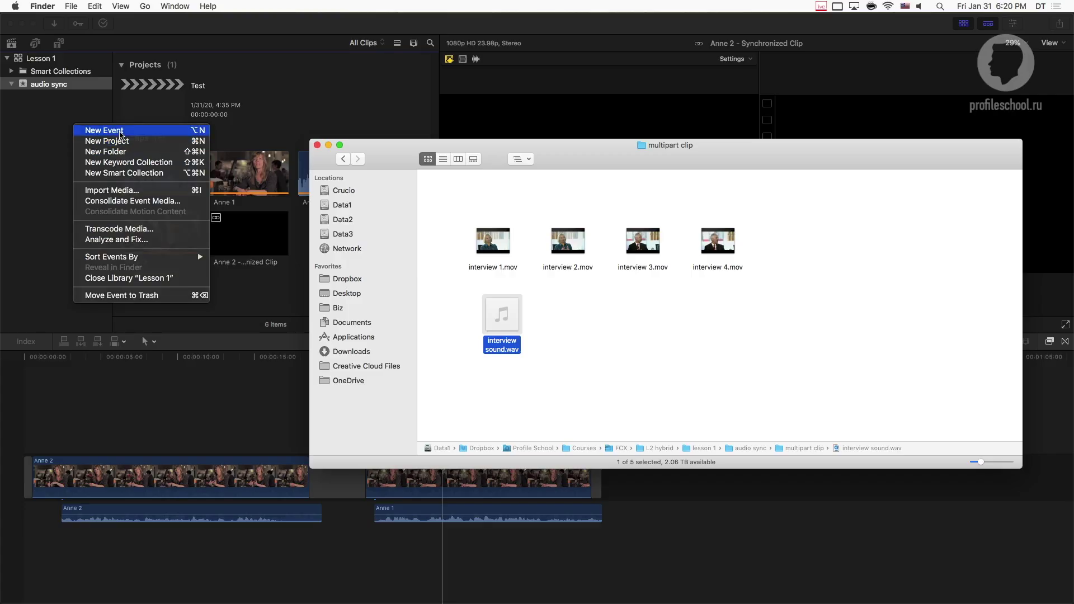
left_click(120, 133)
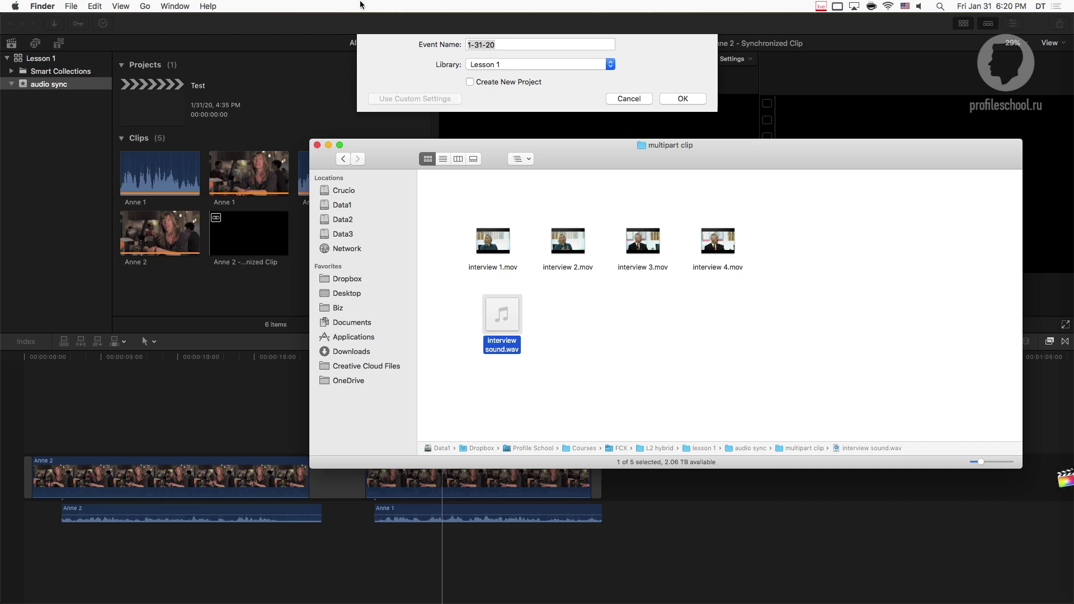
left_click(547, 44)
type("multipart")
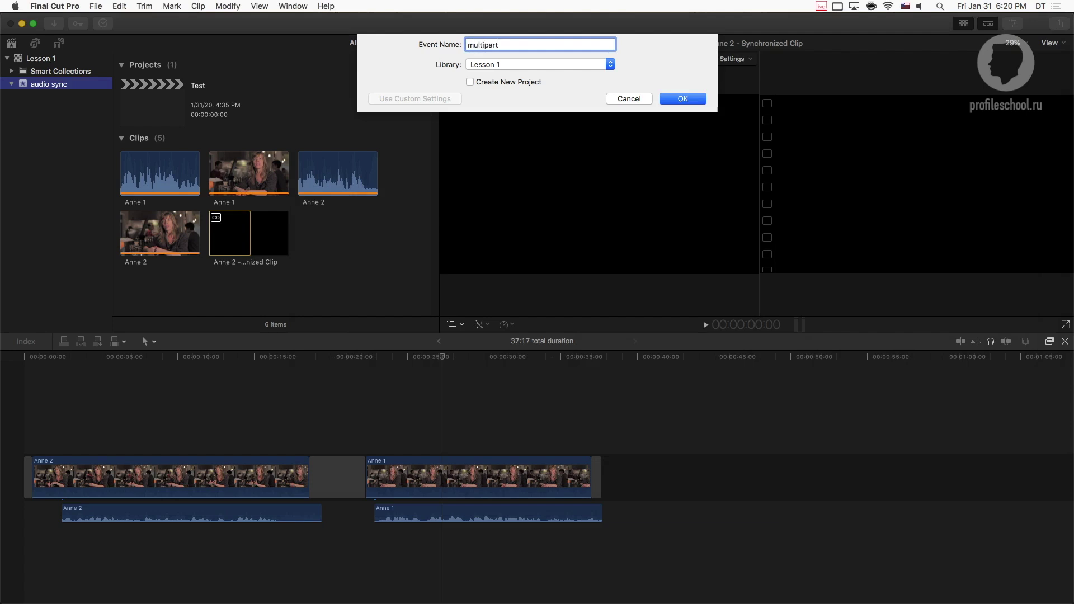
Create the multipart event and import interview 1–4 and interview sound from Finder
key("Return")
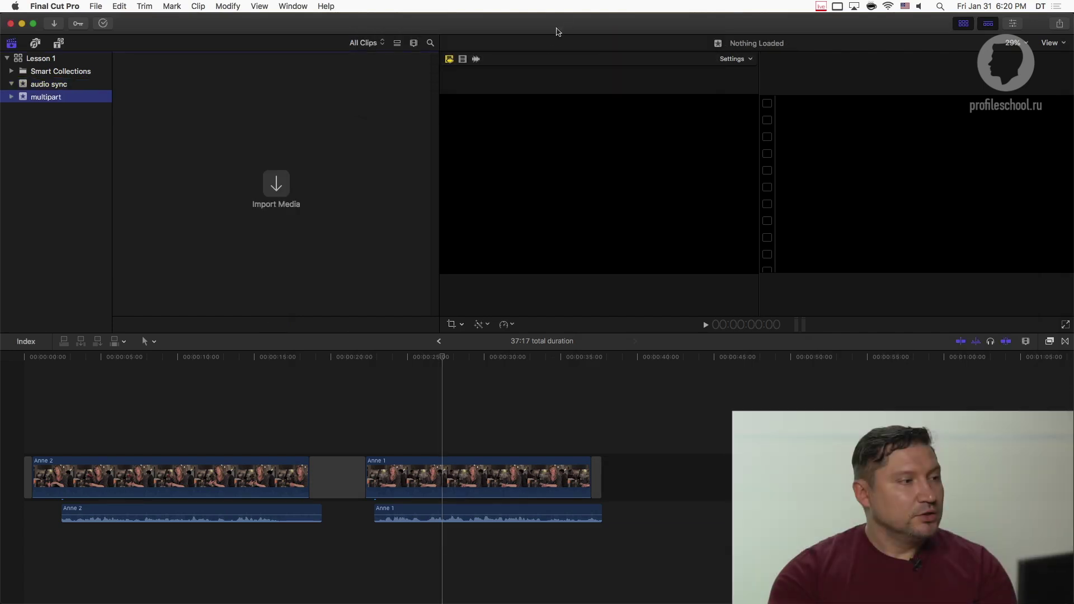
key("super+Tab")
left_click(672, 283)
key("super+Tab")
key("super+Tab")
left_click_drag(750, 216, 430, 271)
left_click_drag(451, 209, 793, 371)
left_click_drag(517, 259, 202, 157)
left_click_drag(384, 188, 171, 63)
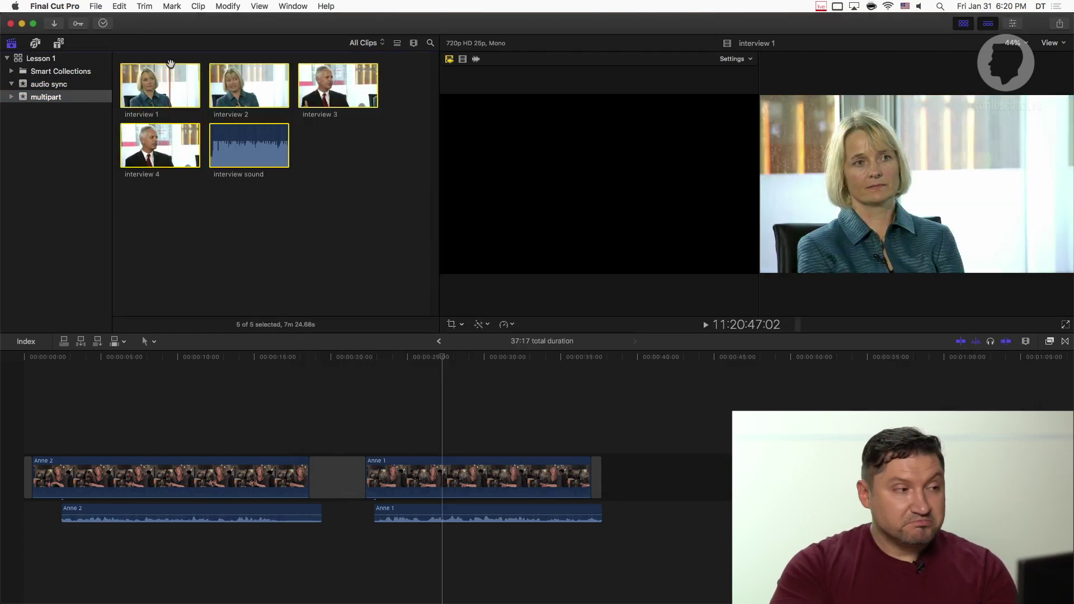
right_click(175, 87)
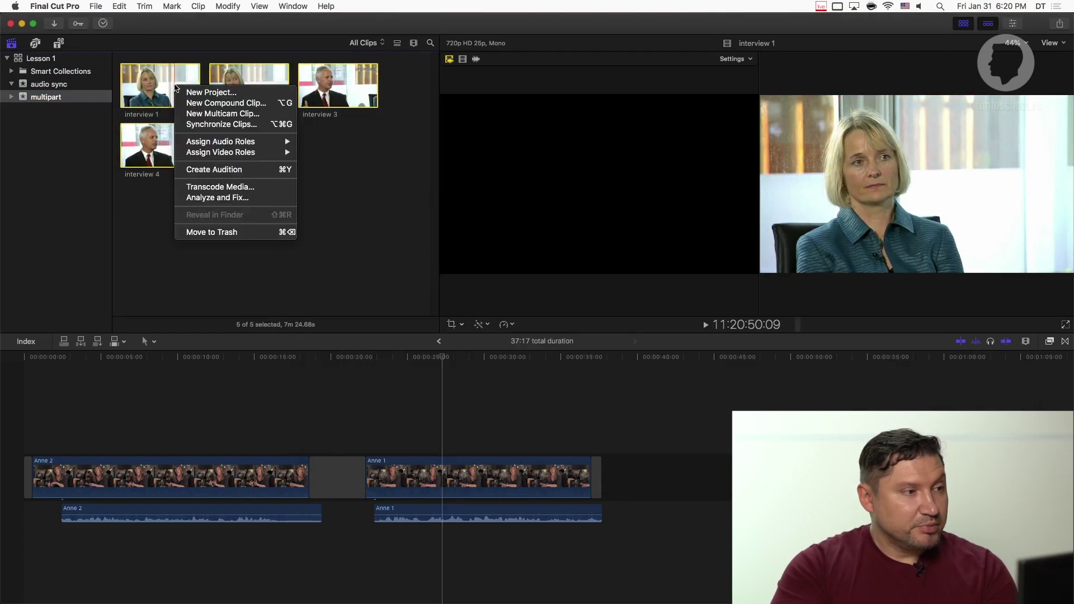
Synchronize the five selected clips into a clip named 'interview'
left_click(215, 125)
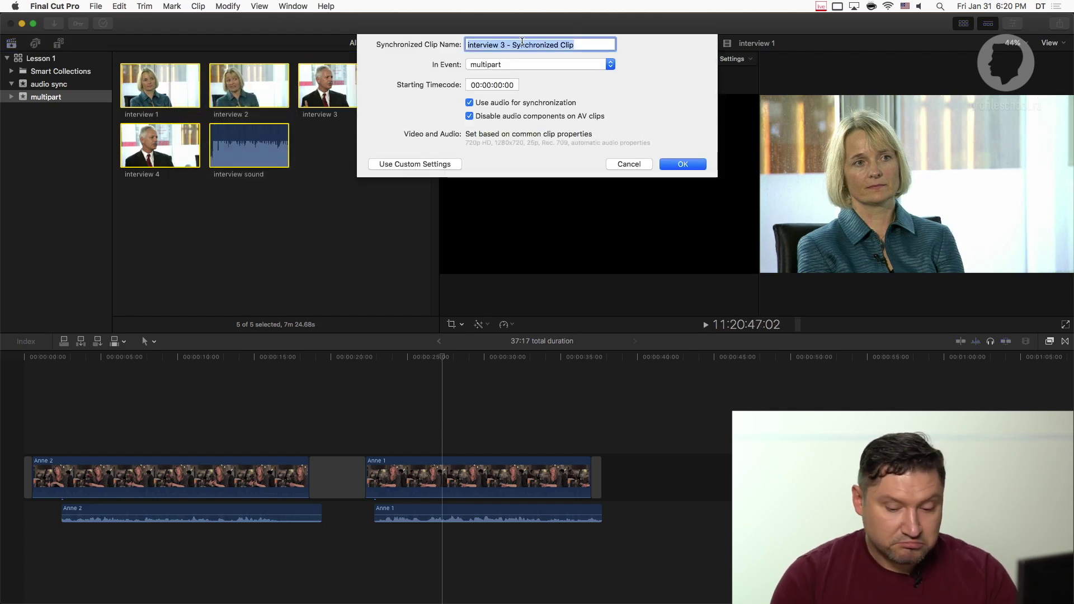
left_click_drag(575, 44, 501, 44)
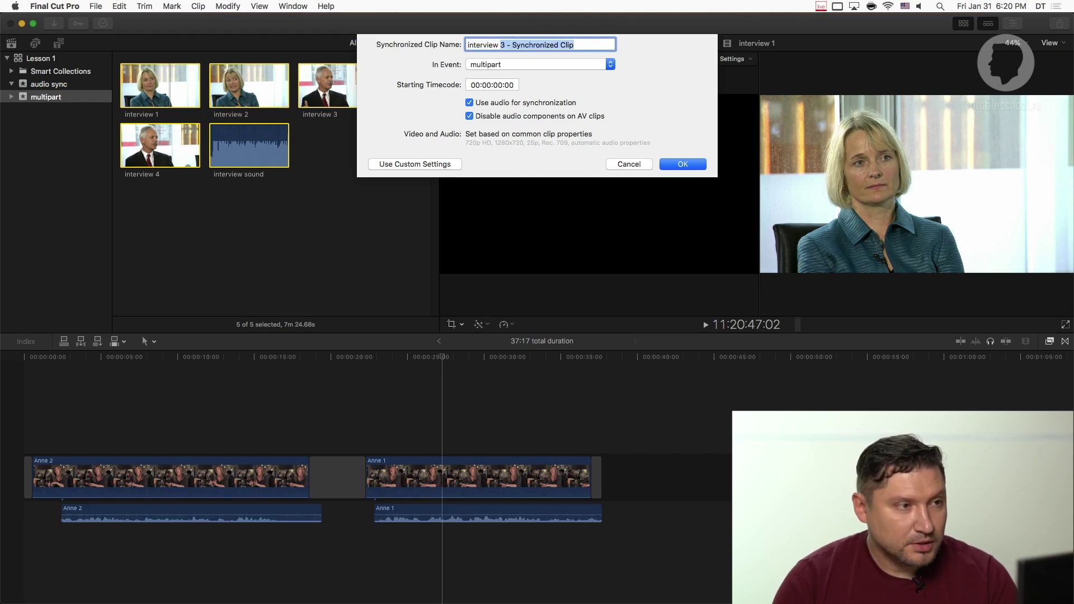
key("BackSpace")
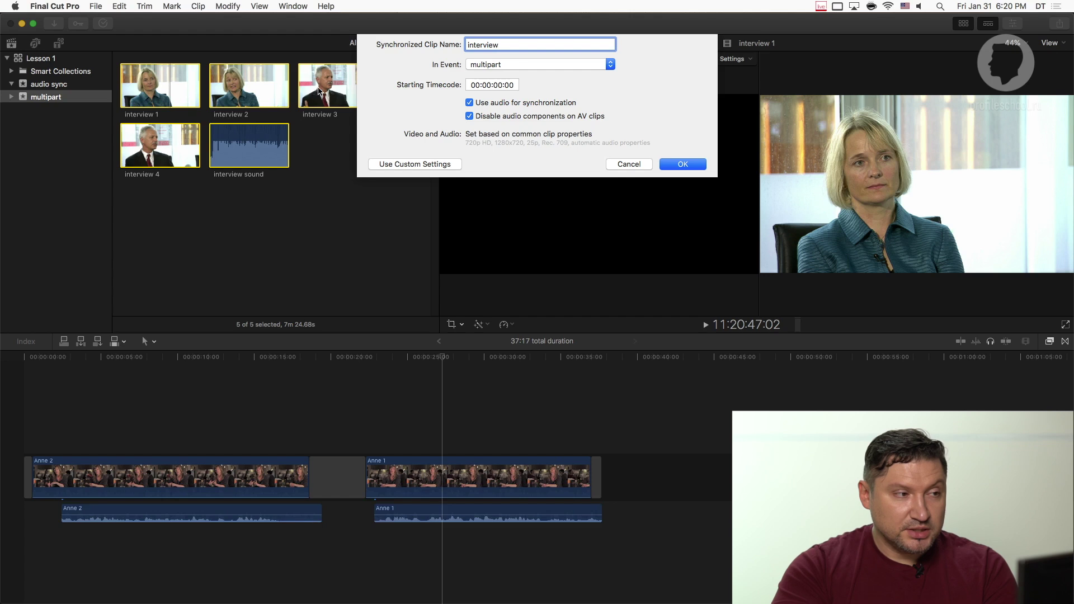
left_click(683, 163)
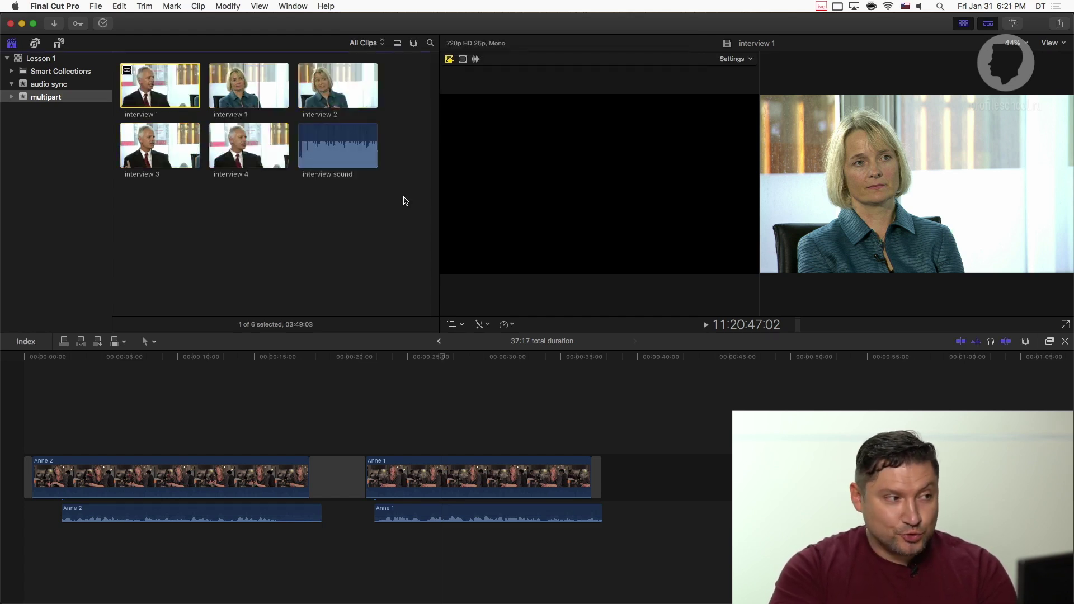
left_click(374, 208)
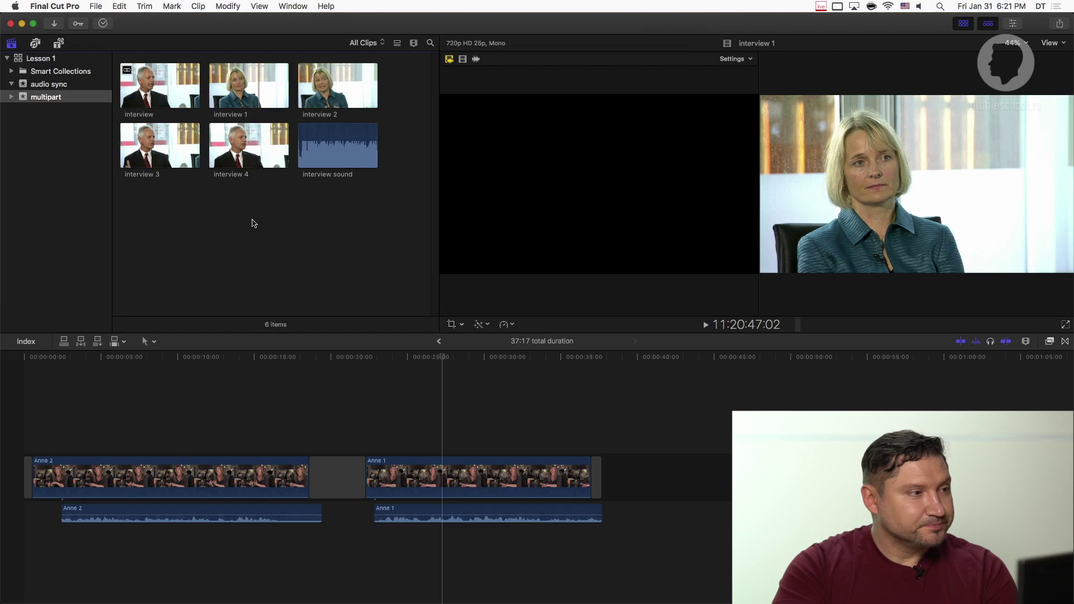
Open the interview synchronized clip in the timeline and play it from around one minute
double_click(160, 82)
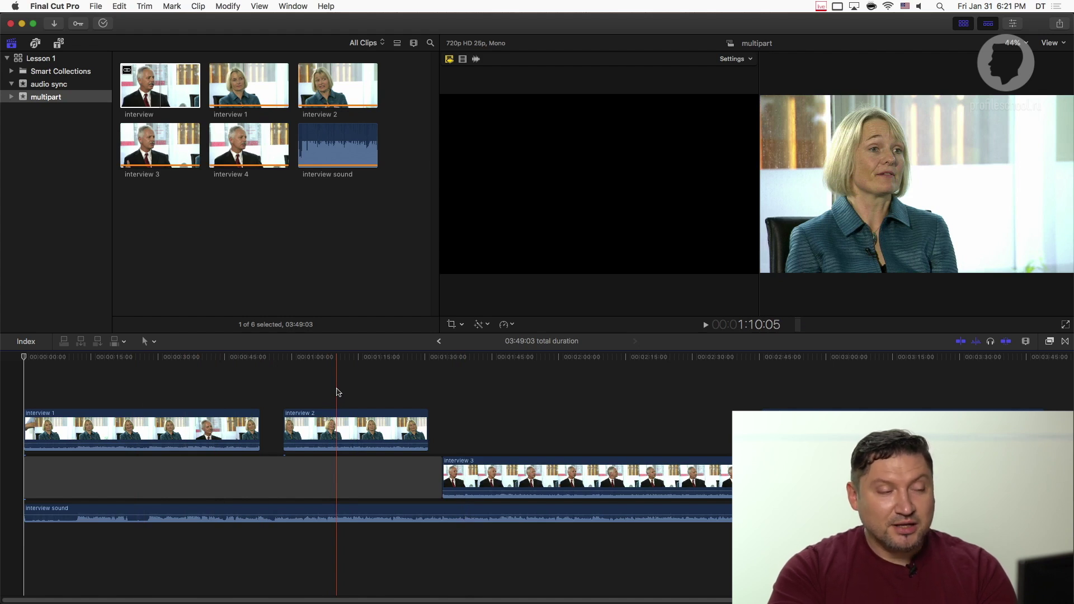
left_click(316, 386)
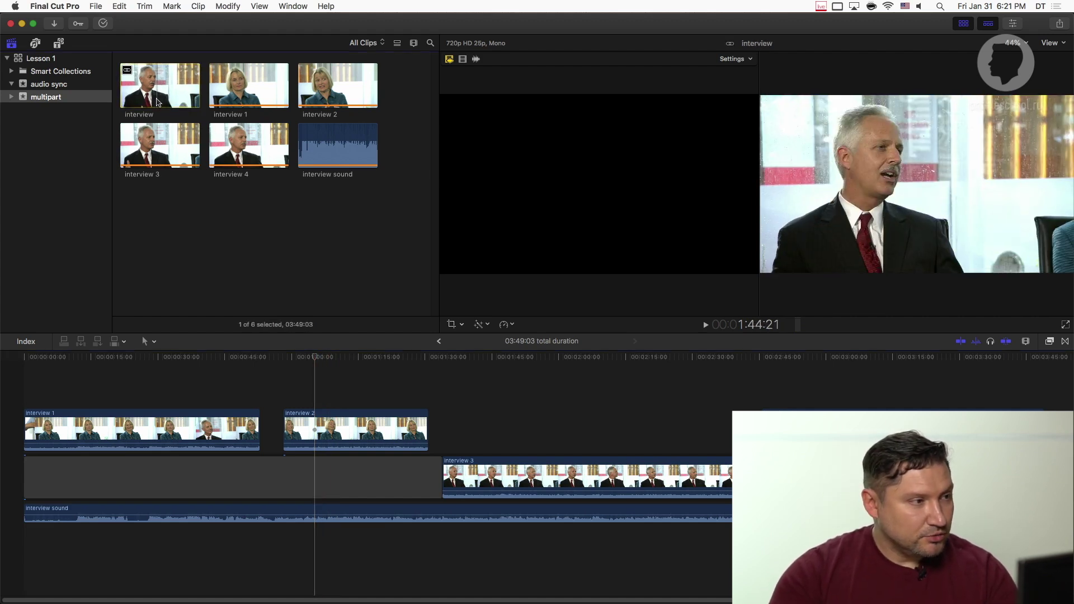
left_click(131, 93)
key("space")
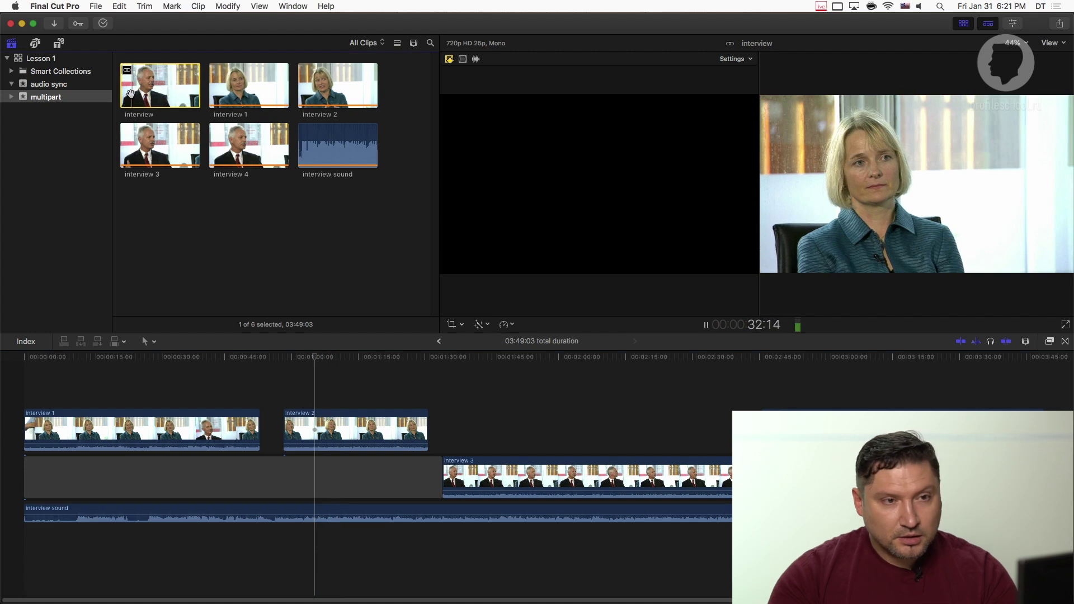
key("space")
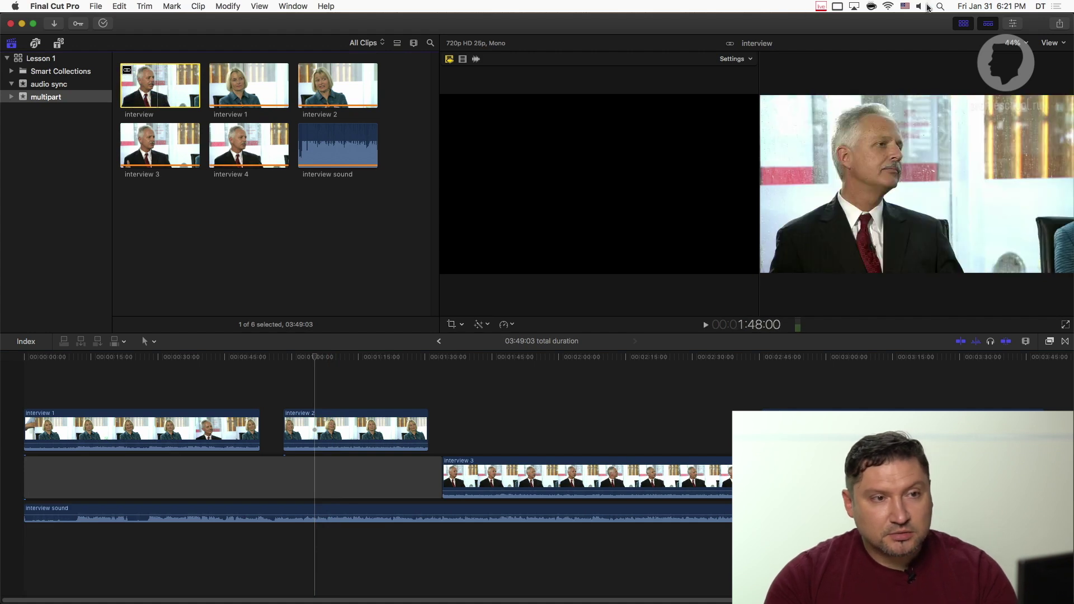
Adjust the system volume and replay the interview clip from an earlier point
left_click(921, 6)
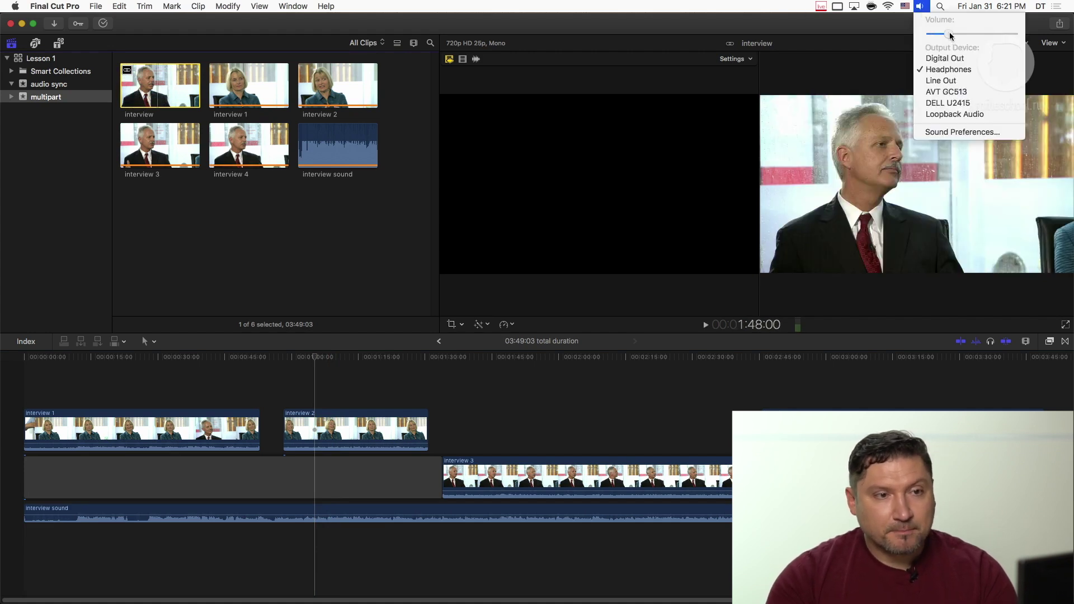
left_click_drag(968, 36, 970, 35)
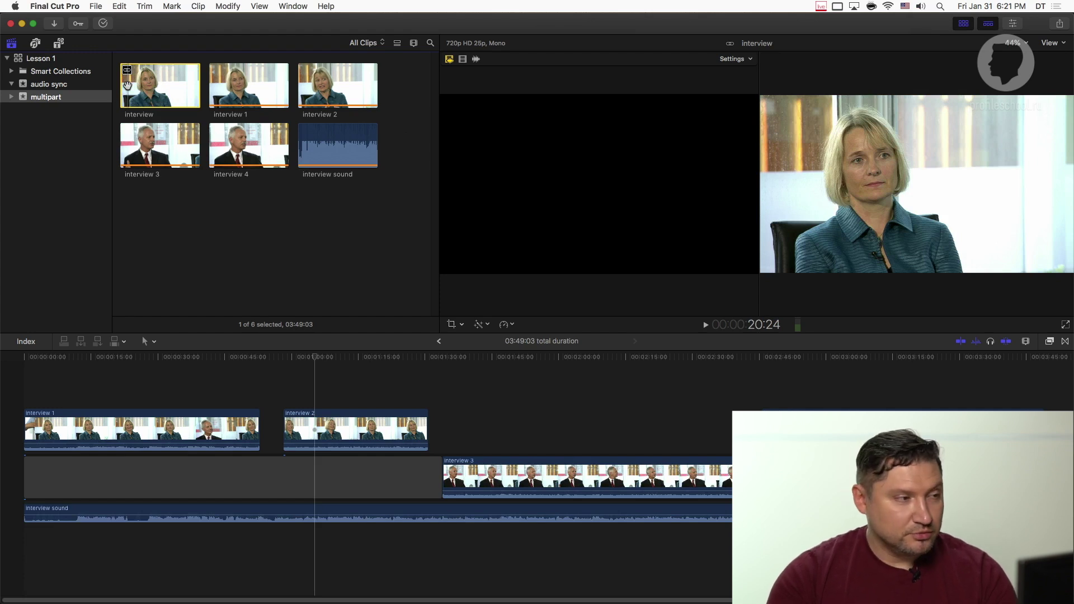
key("space")
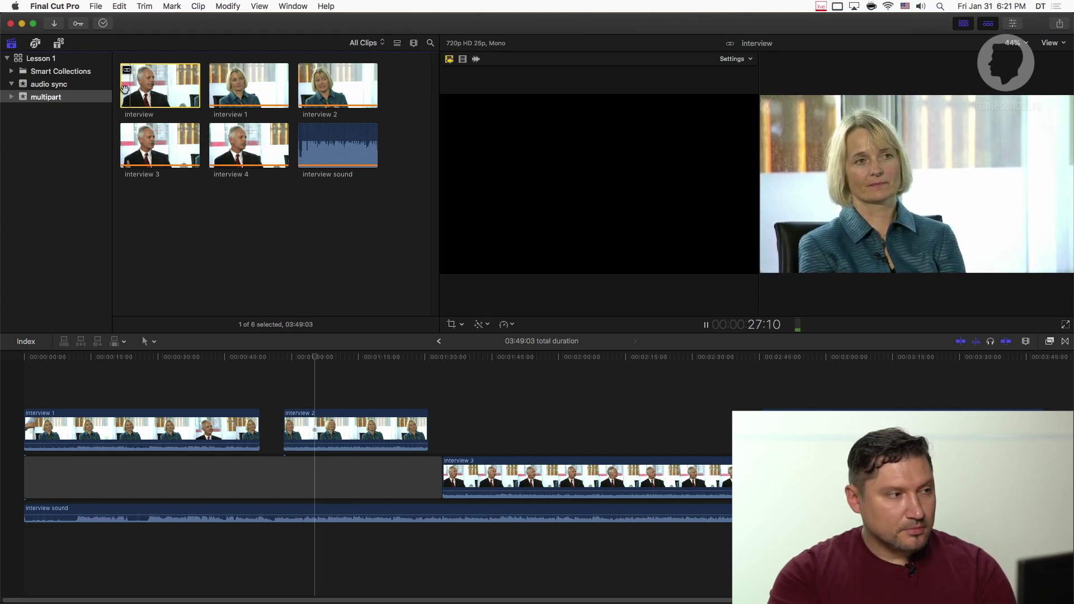
left_click(127, 87)
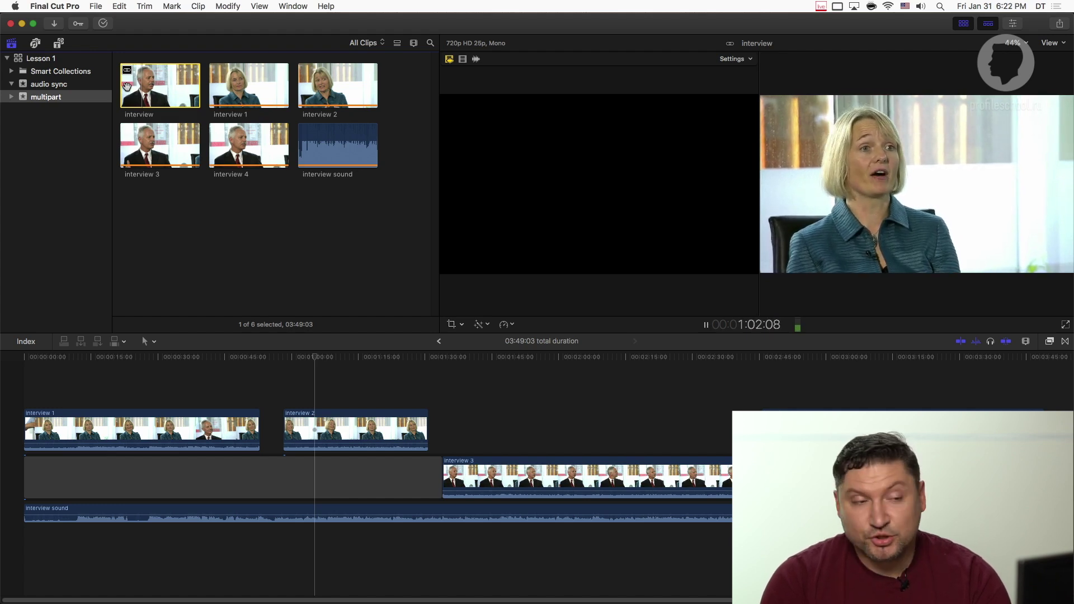
key("space")
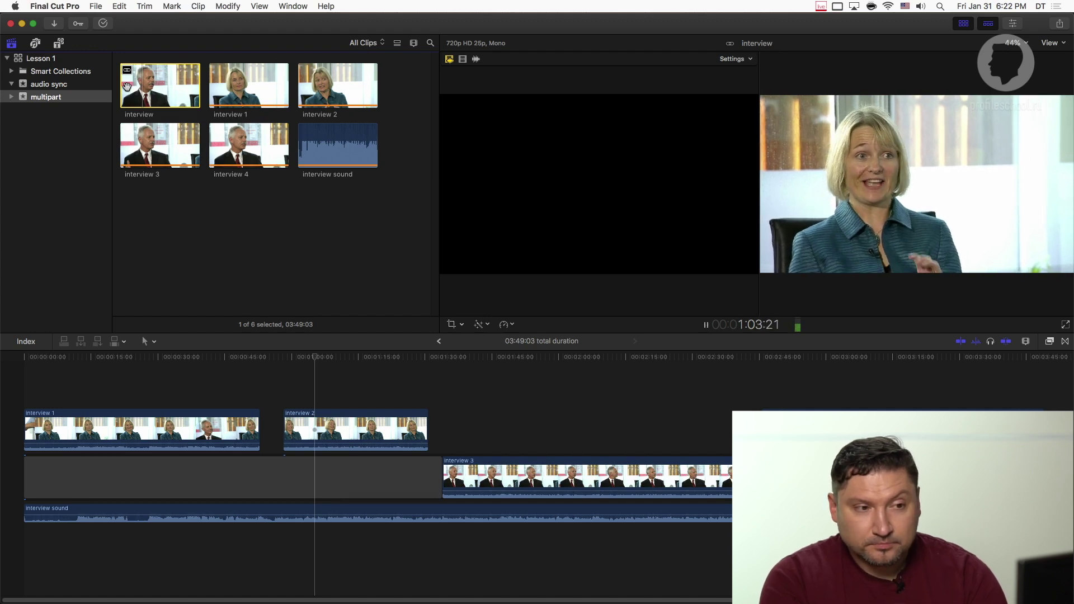
Fast-forward through the clip with L, resume normal-speed playback, then stop
key("l")
key("l")
key("l")
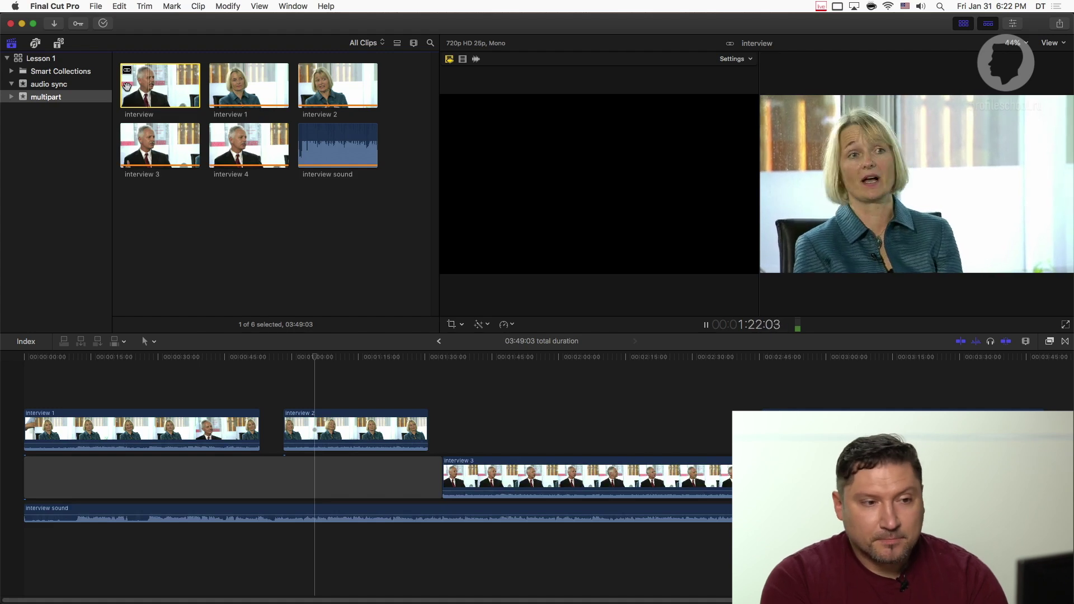
key("space")
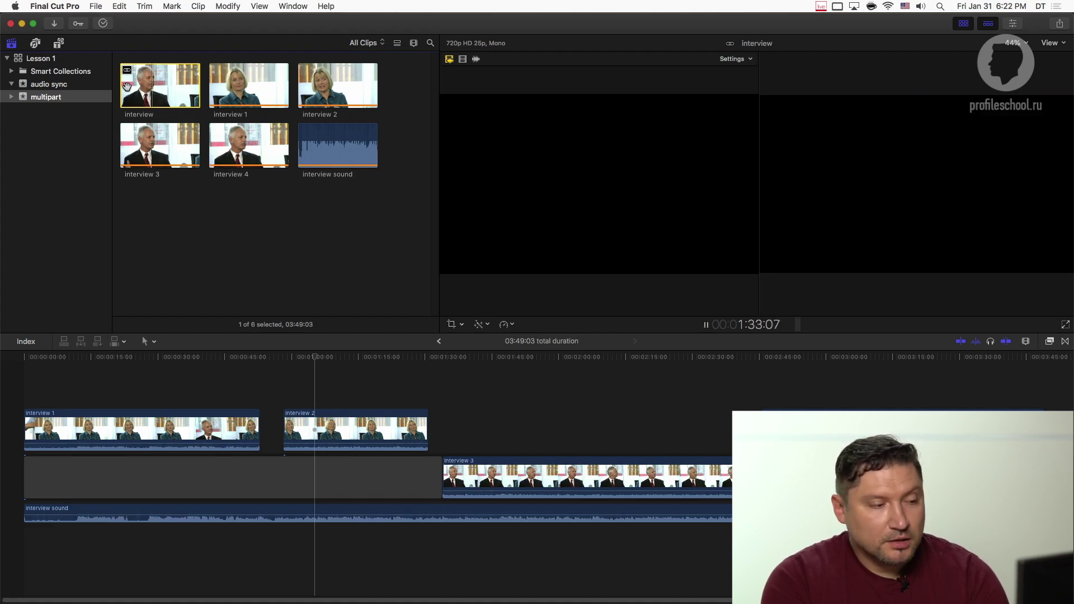
key("space")
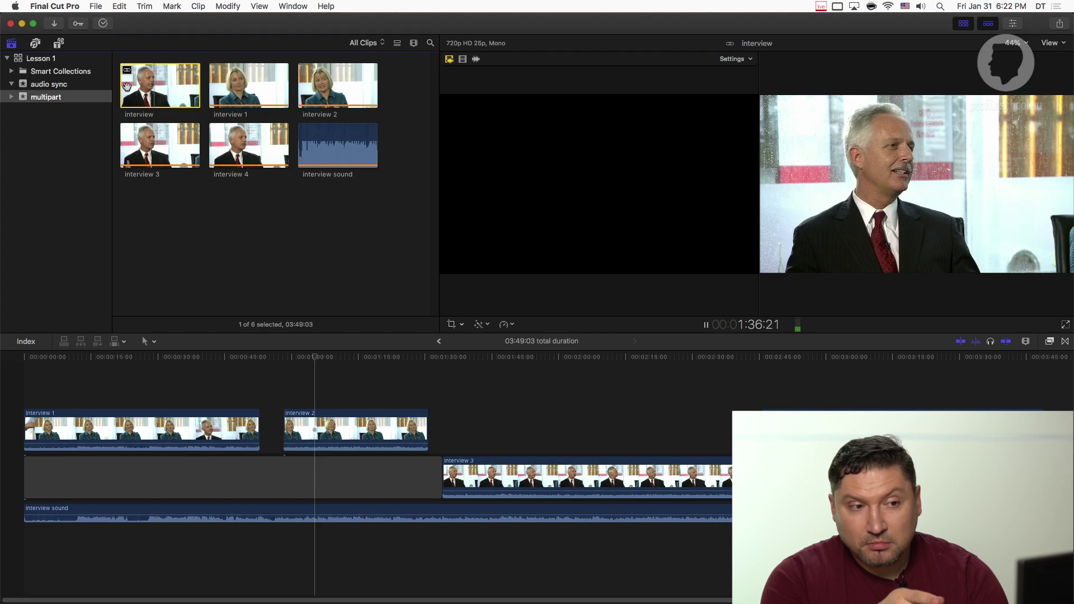
key("space")
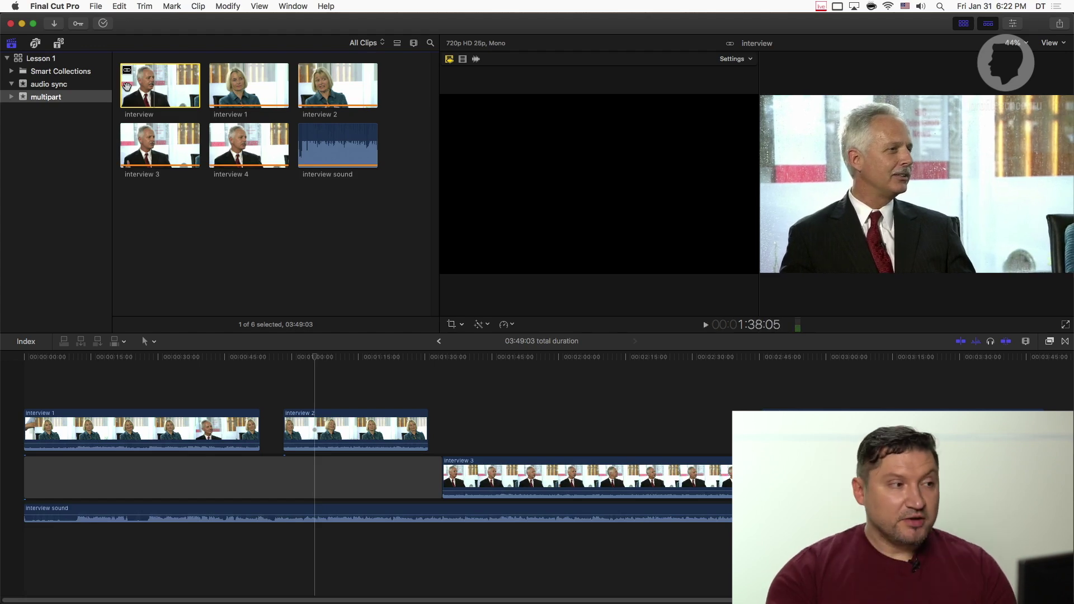
left_click(127, 87)
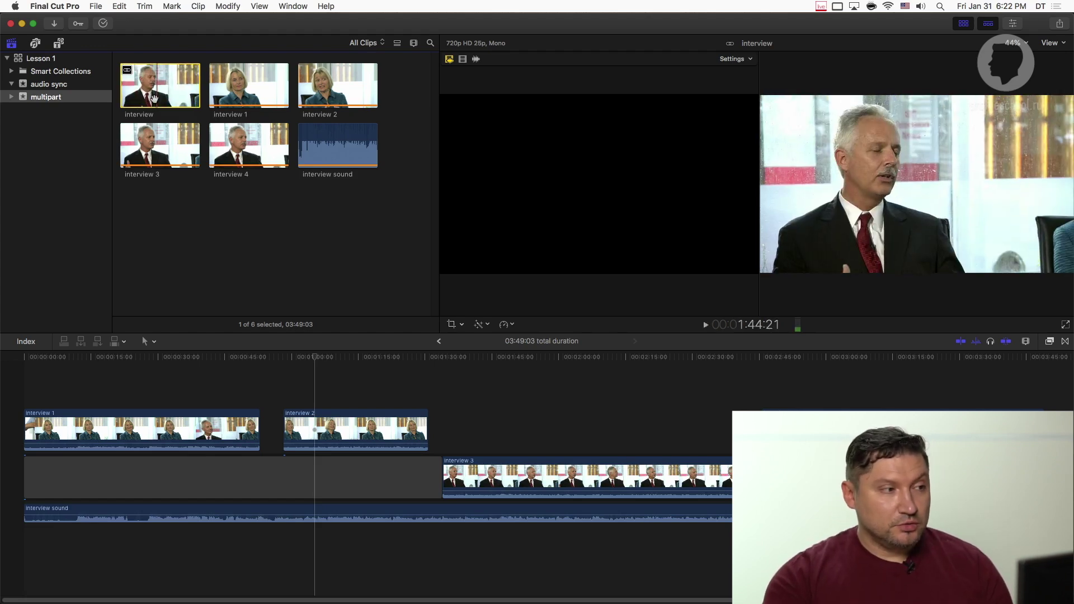
In the Inspector, play interview 1 and interview 2 and expand their audio components
left_click(1014, 24)
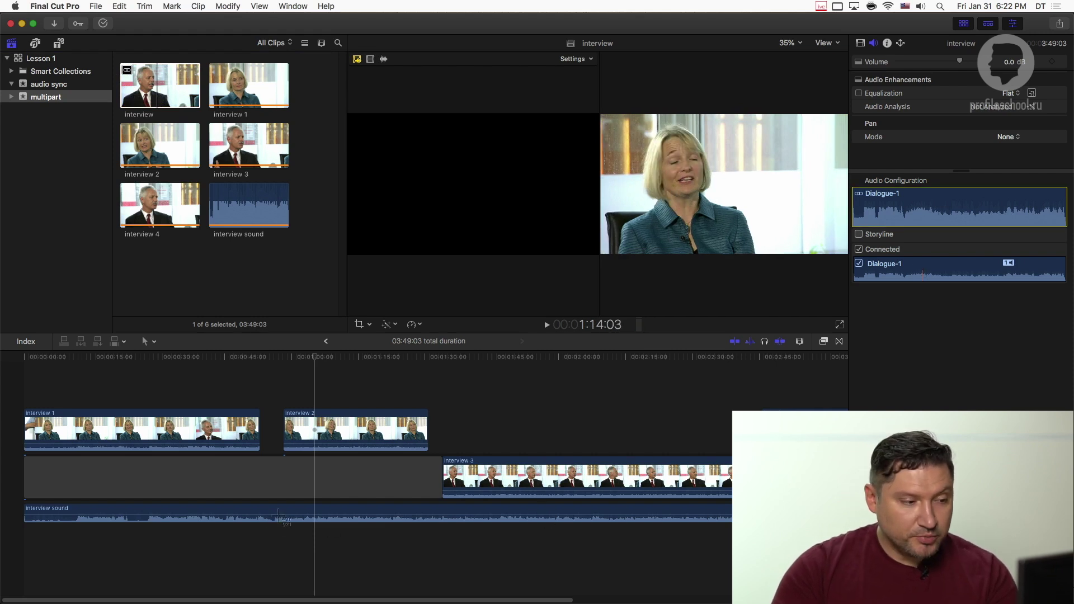
left_click_drag(287, 502, 233, 471)
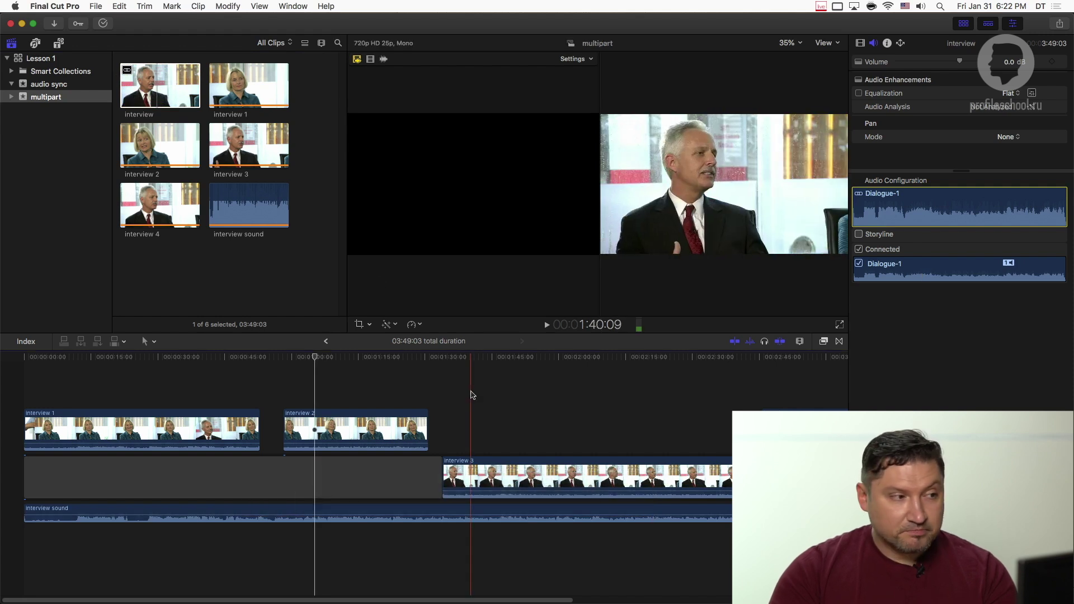
left_click(221, 79)
key("space")
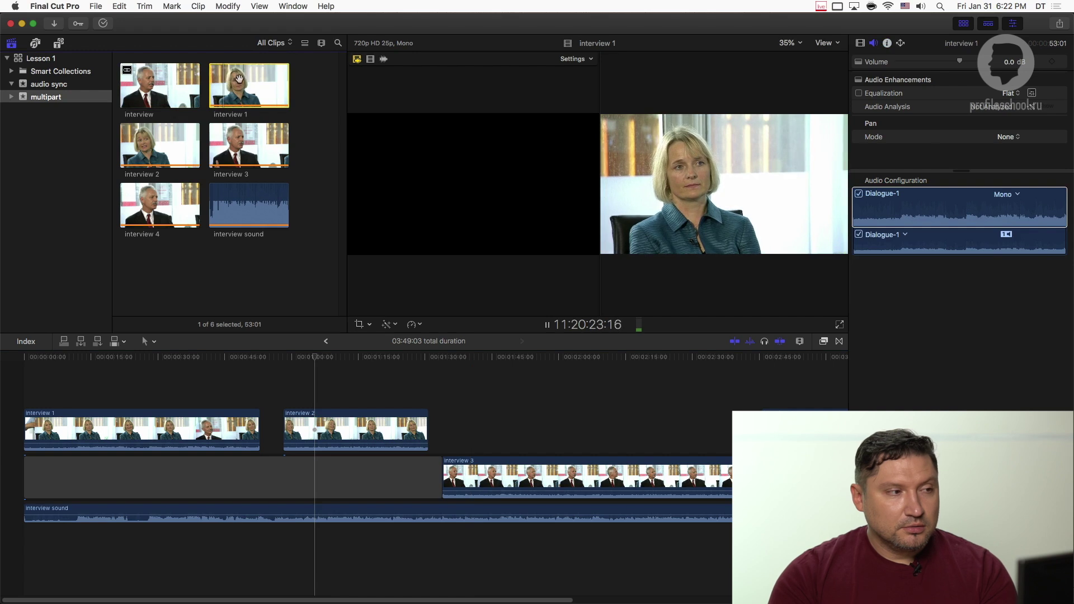
left_click(140, 140)
key("space")
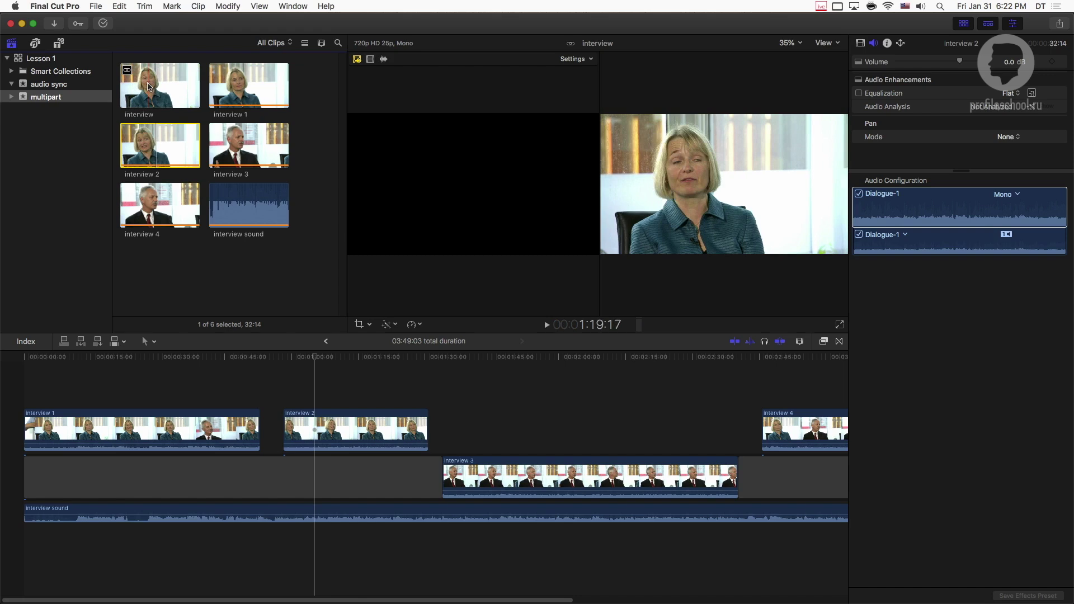
left_click(1008, 194)
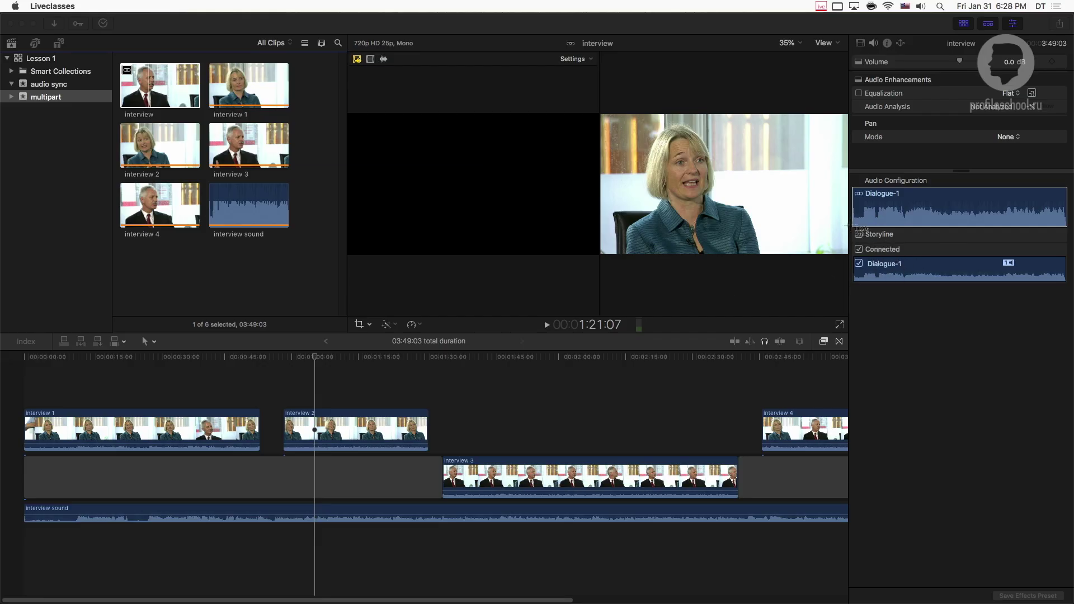
left_click_drag(896, 234, 924, 246)
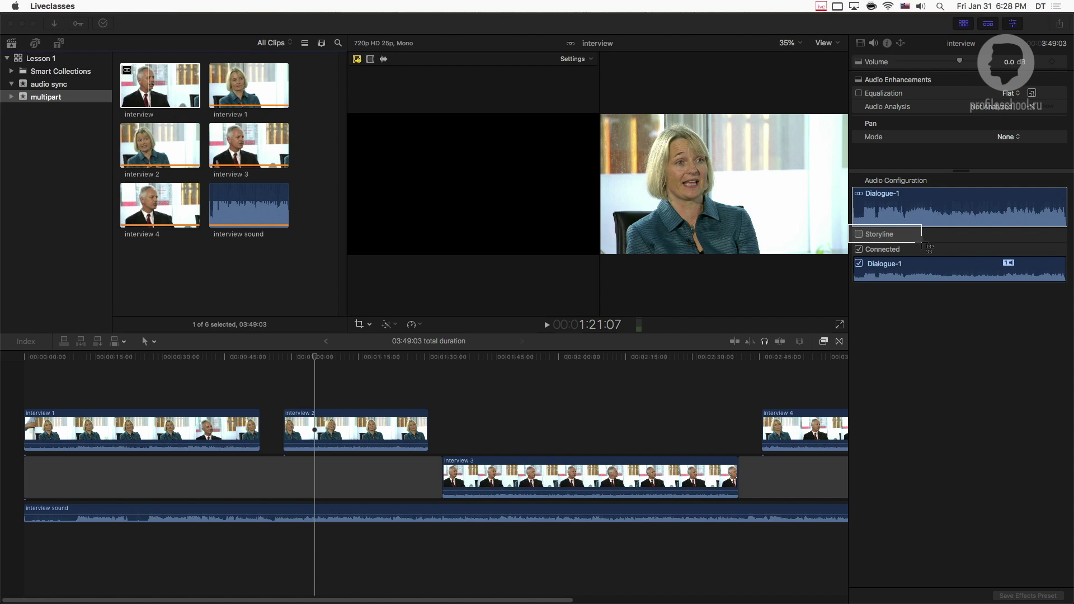
left_click_drag(922, 244, 922, 246)
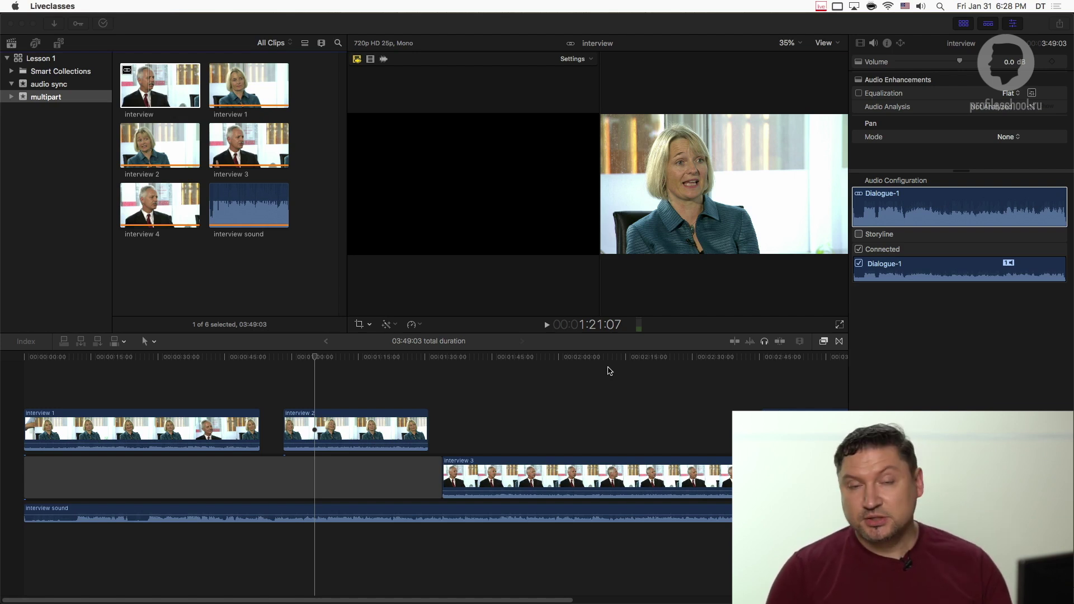
left_click(599, 384)
Zoom out, then drag interview 4, and interview 1 and 2, down into the primary storyline
key("s")
left_click(642, 399)
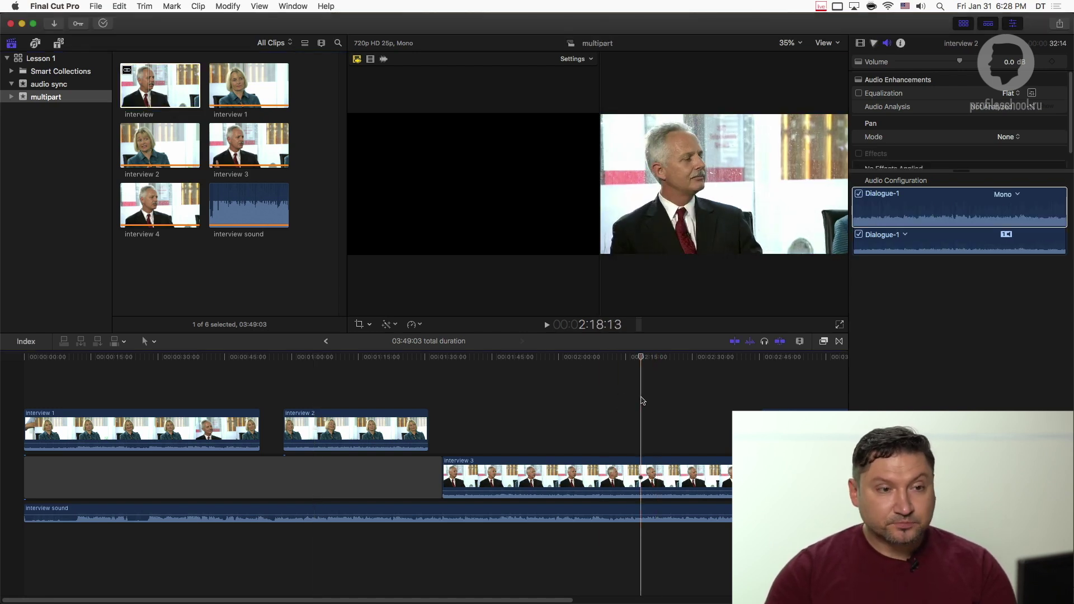
key("super+minus")
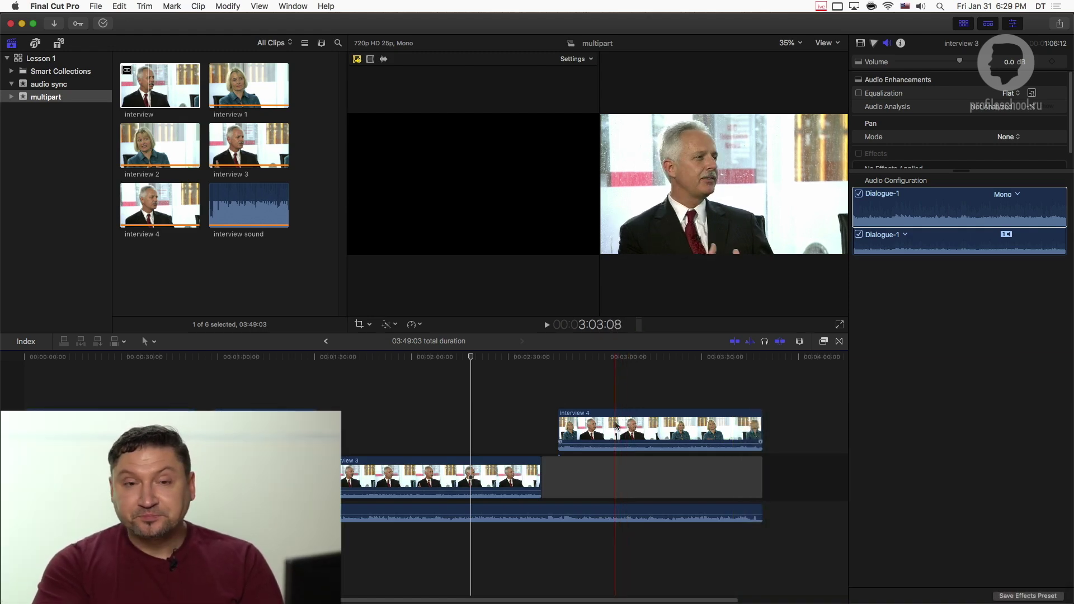
left_click(625, 421)
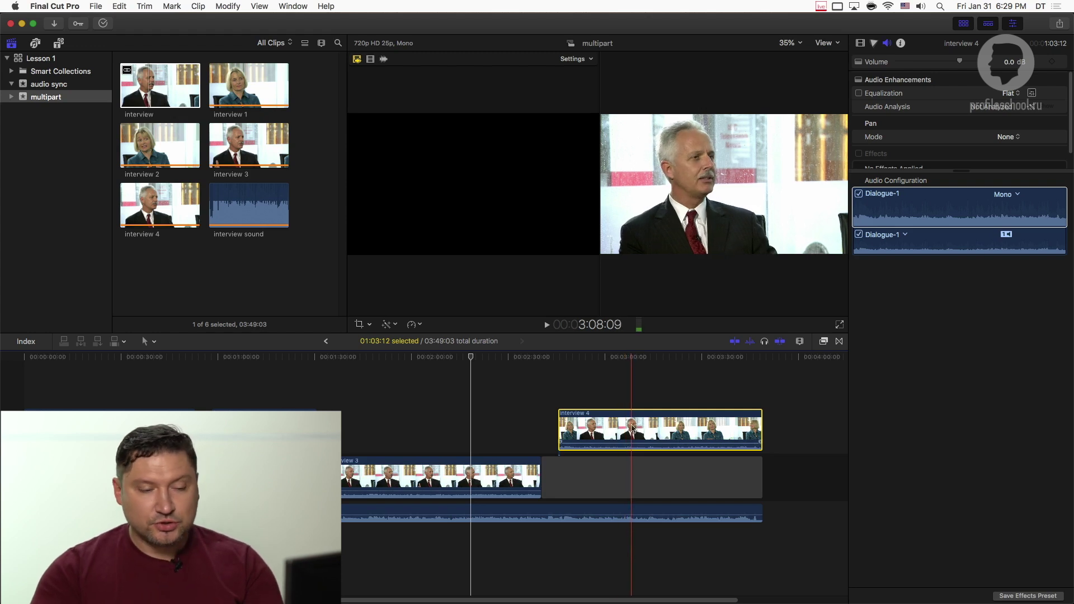
left_click_drag(635, 431, 636, 476)
left_click_drag(375, 414, 174, 476)
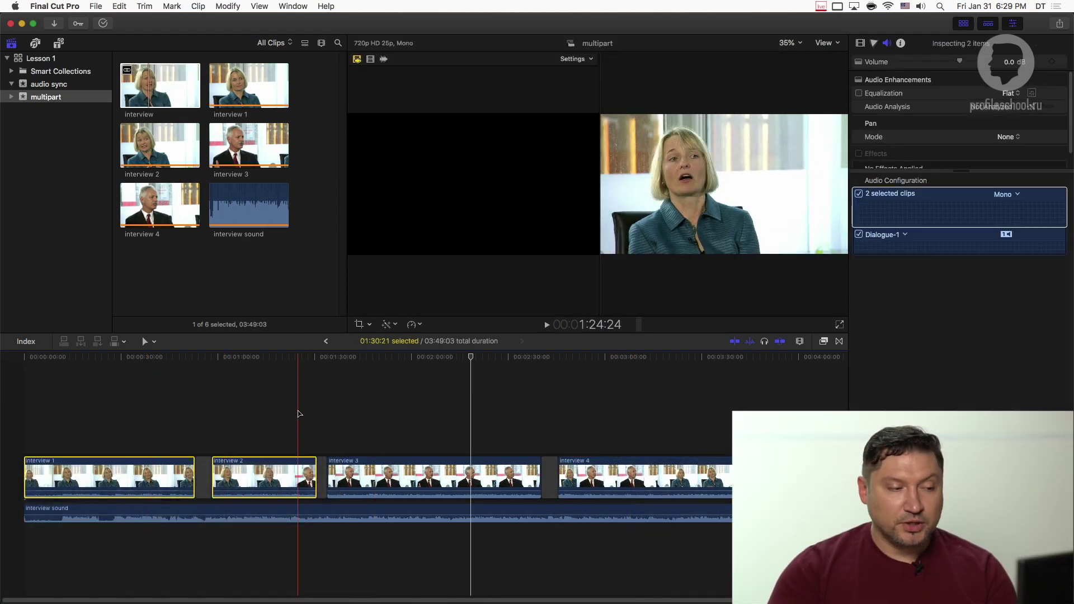
left_click(302, 412)
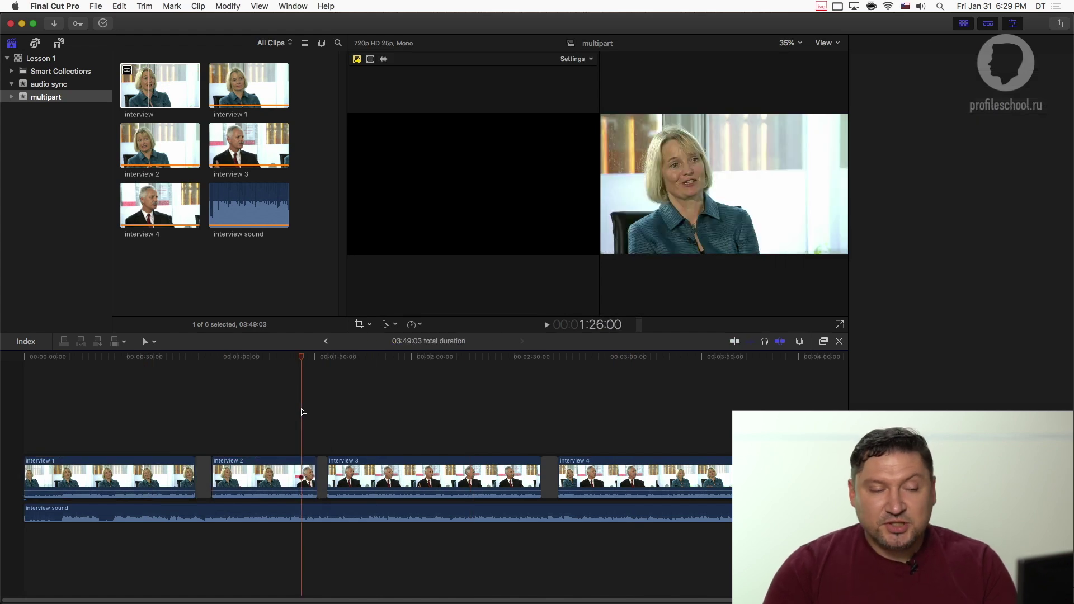
left_click(269, 477)
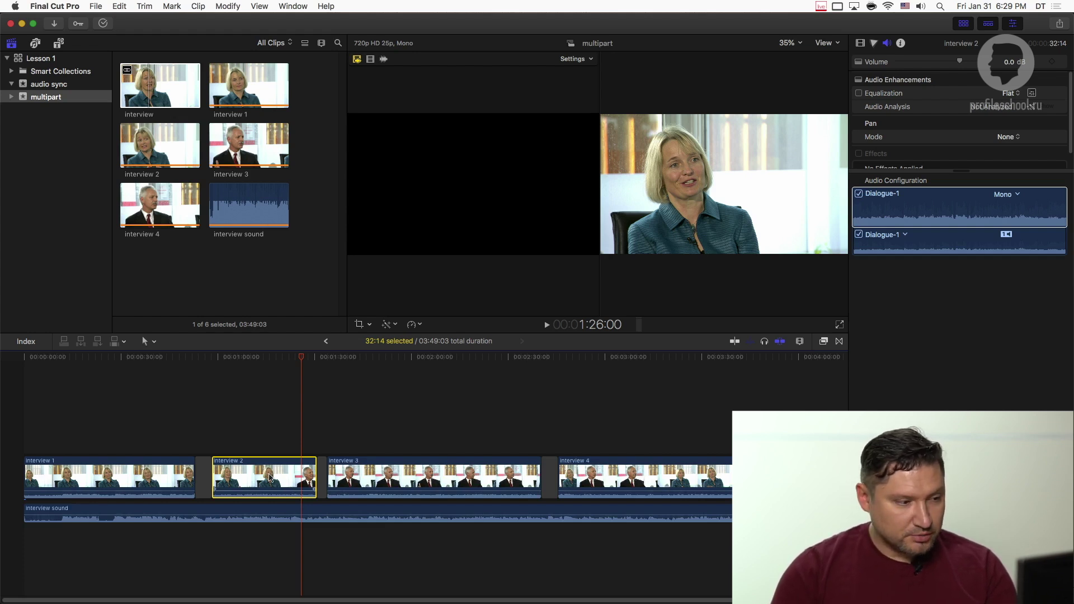
left_click(269, 402)
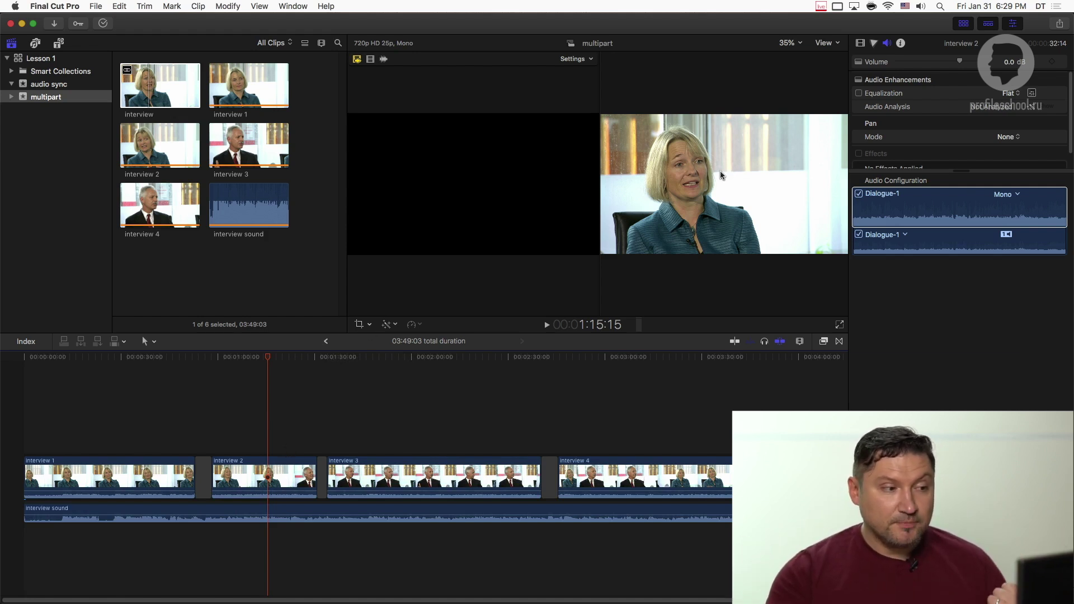
Return to the audio sync project, append the interview clip at its end, and preview it
left_click(324, 342)
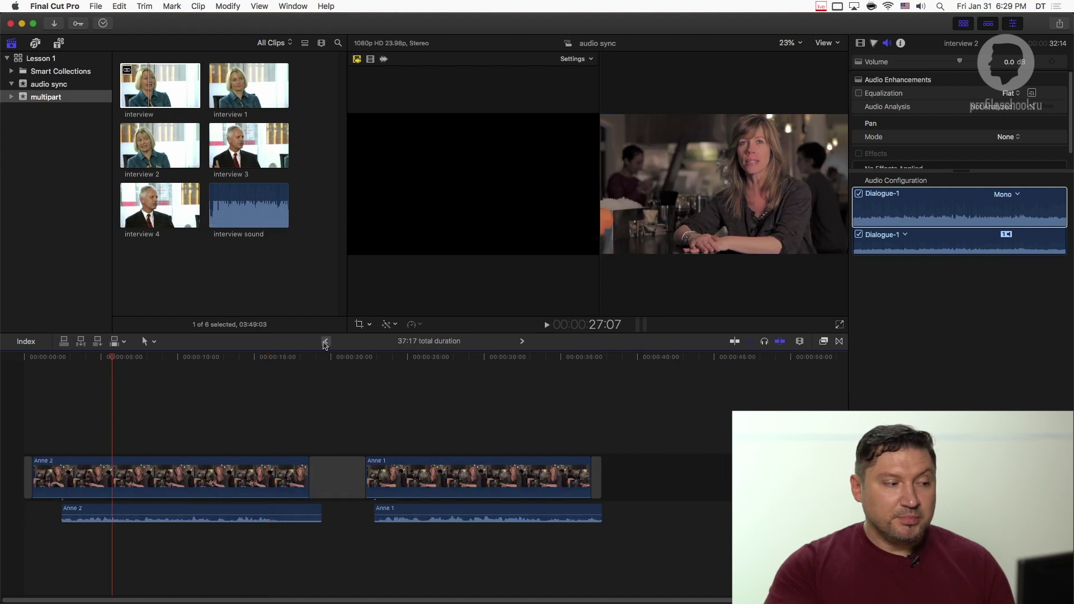
left_click_drag(162, 87, 666, 476)
left_click_drag(666, 365, 718, 369)
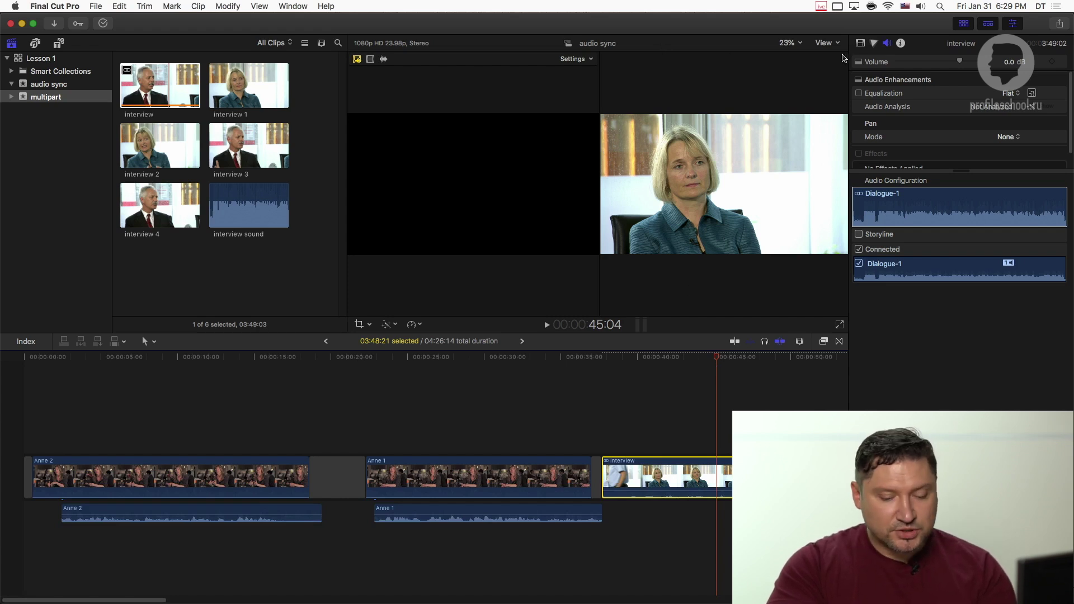
key("ctrl+super+6")
left_click(764, 392)
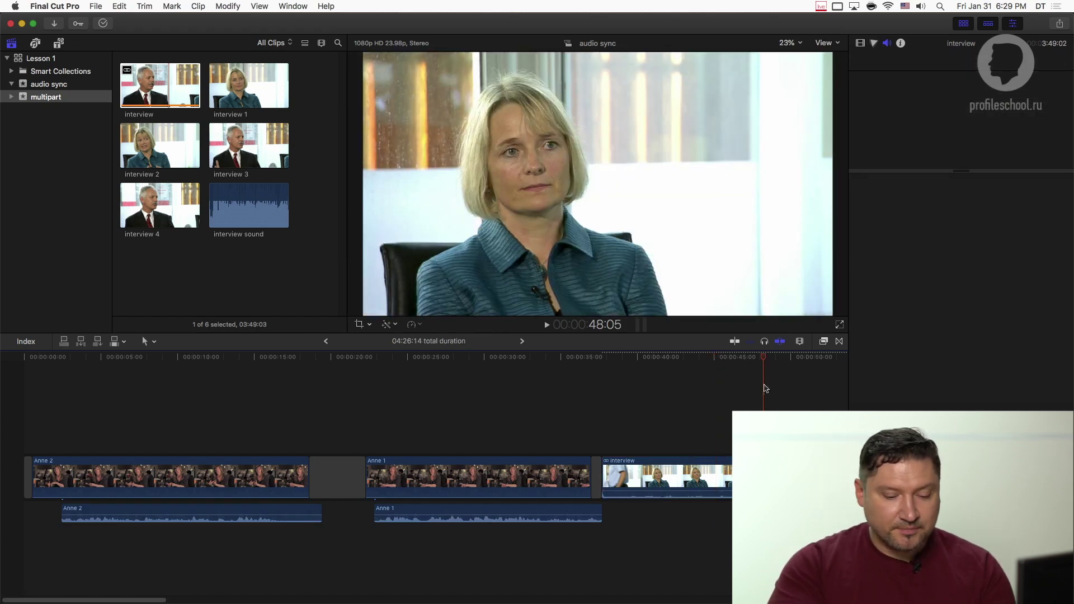
Delete the appended interview clip, undo the deletion, and zoom out around 59:09
left_click(718, 480)
key("BackSpace")
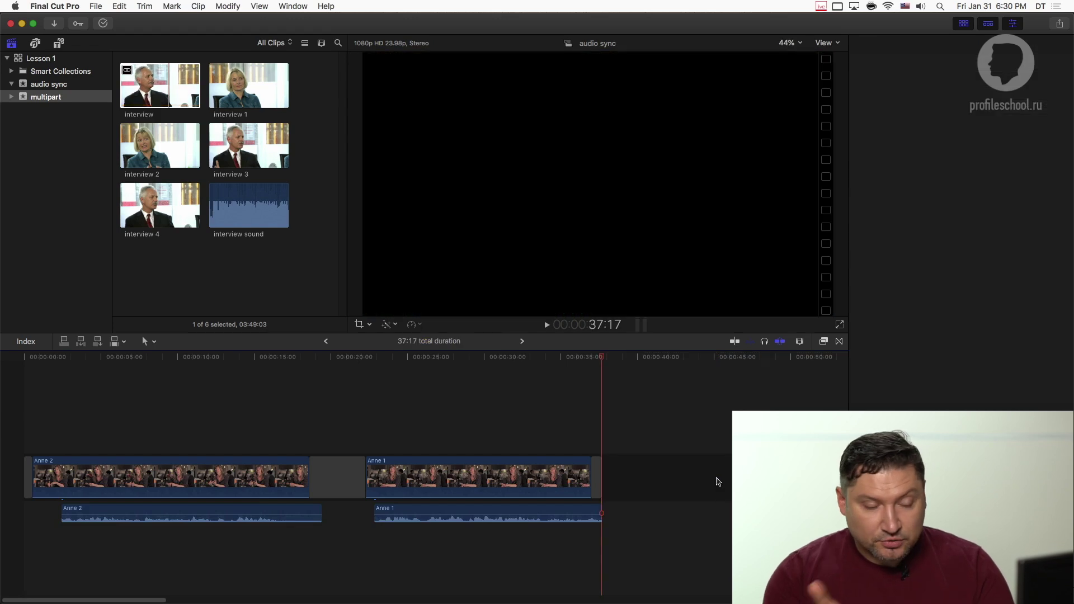
key("super+z")
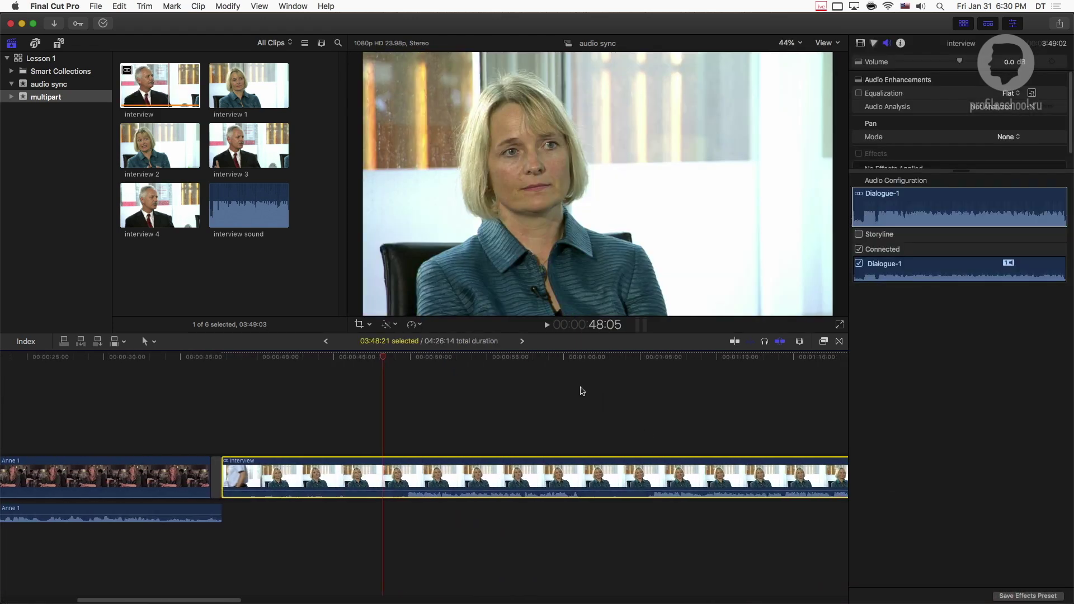
left_click(558, 357)
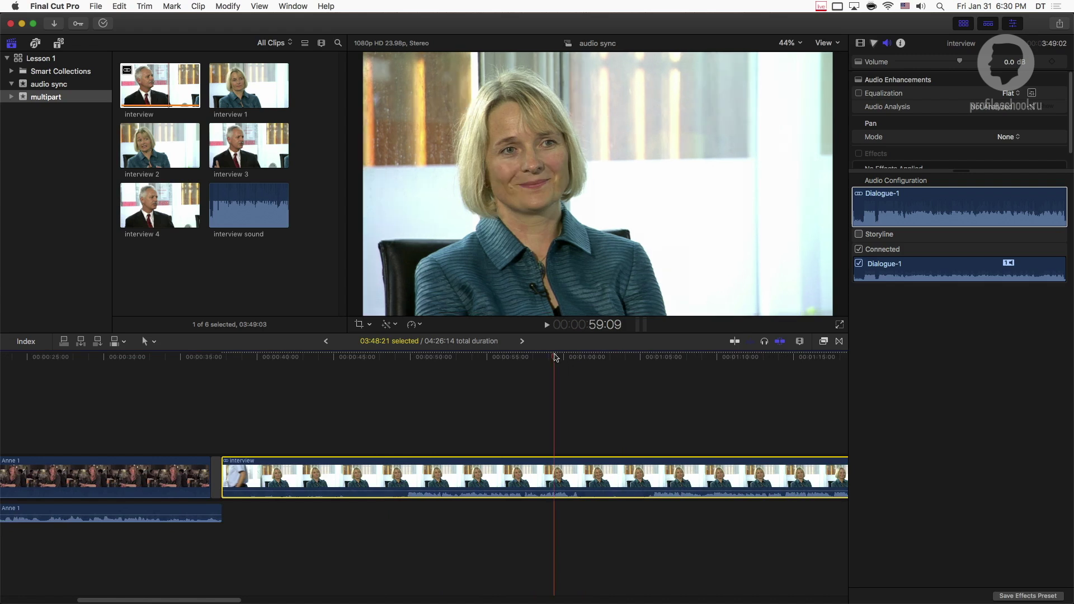
key("super+minus")
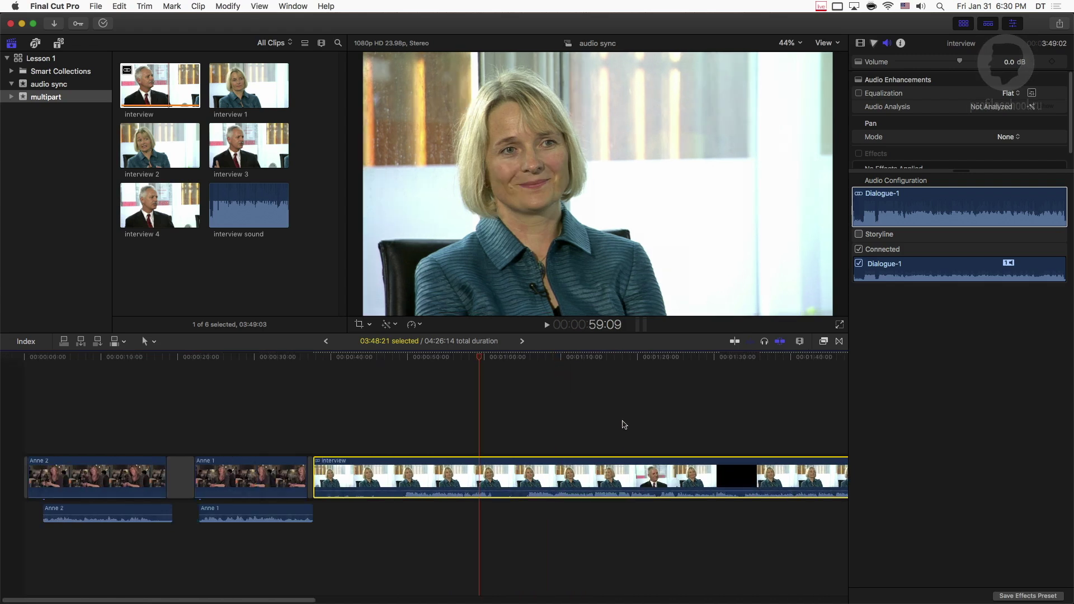
scroll(620, 428, "right", 10)
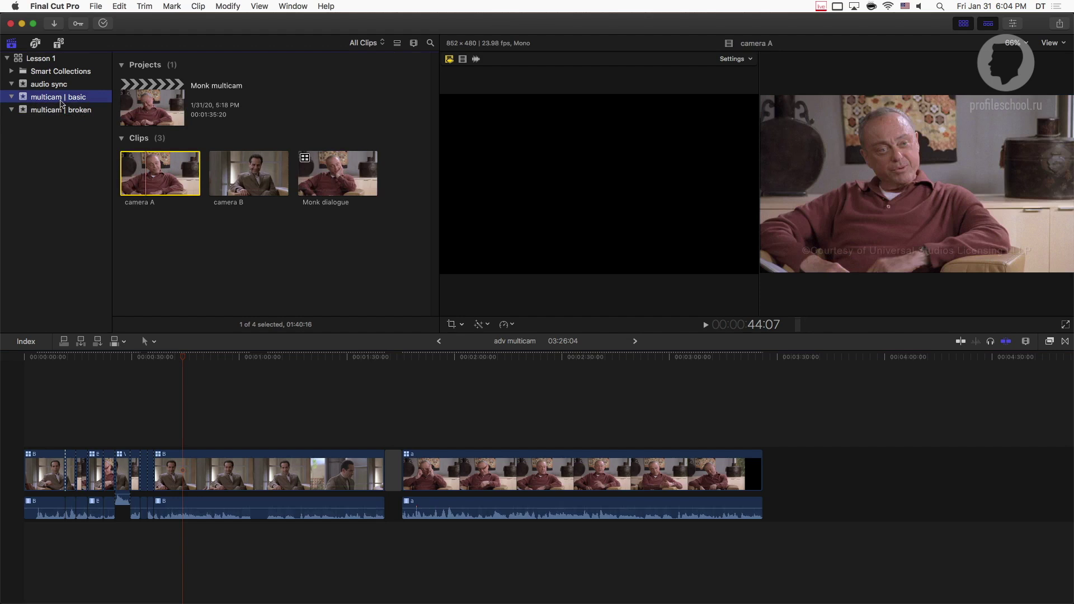
Marquee-select camera A and camera B in multicam | basic and choose New Multicam Clip…
left_click_drag(168, 246, 289, 152)
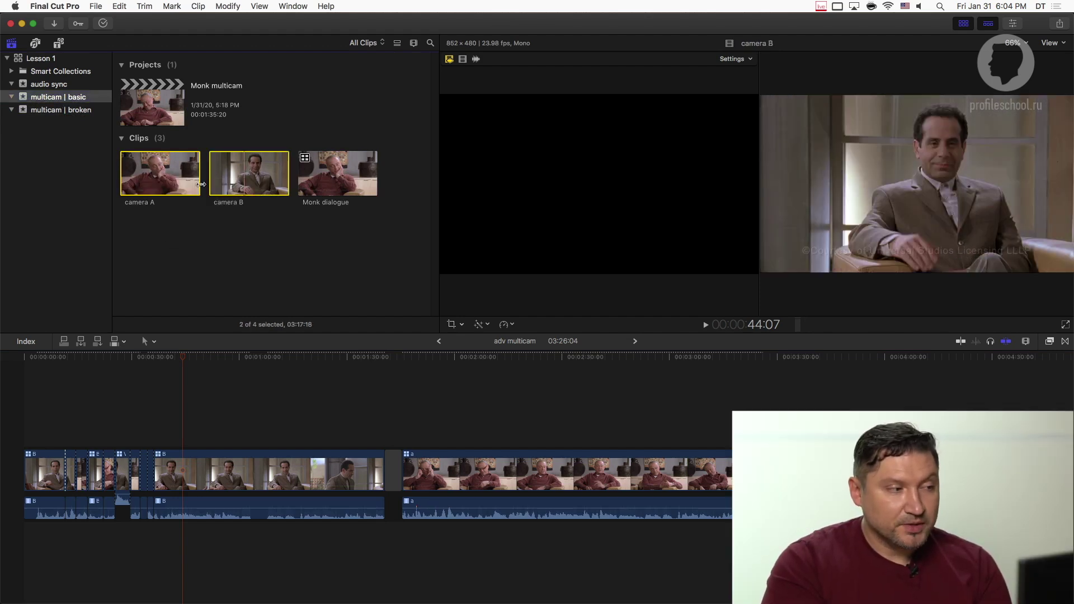
right_click(176, 177)
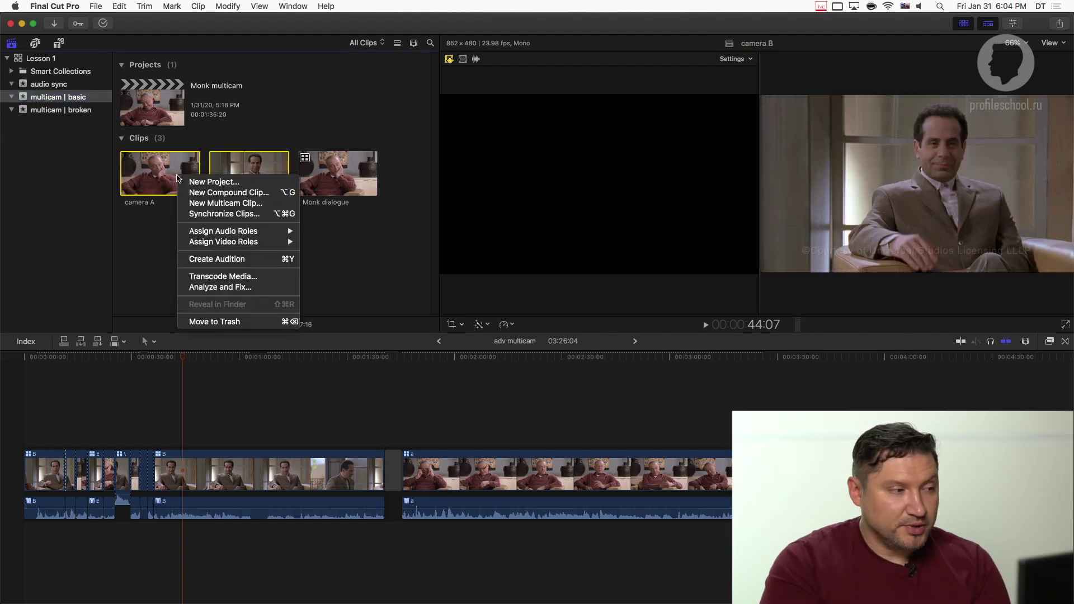
left_click(217, 204)
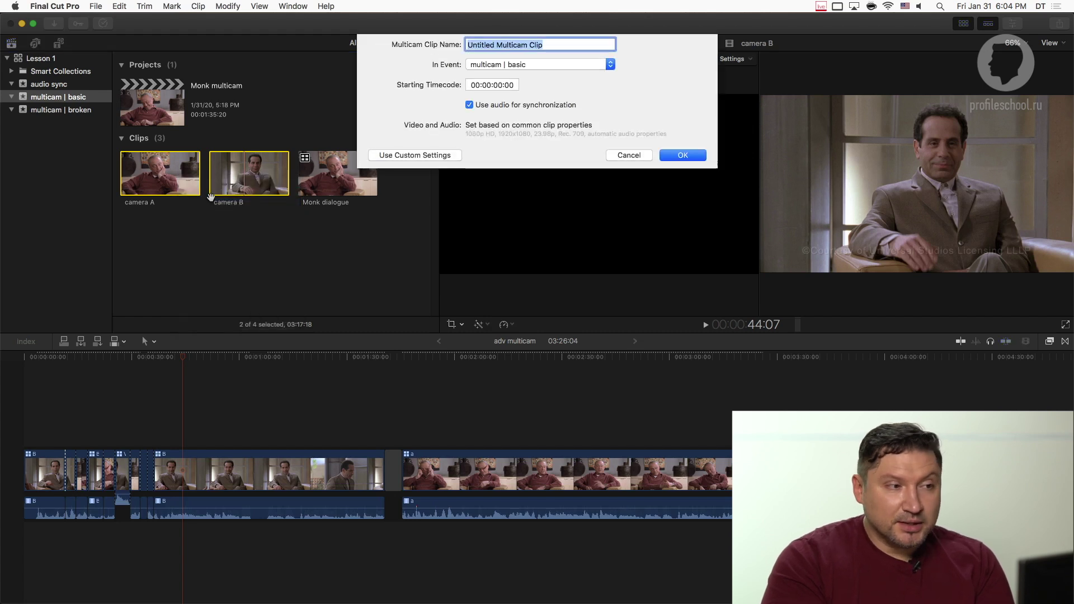
Switch the dialog to custom settings and screenshot the angle settings area
left_click(407, 156)
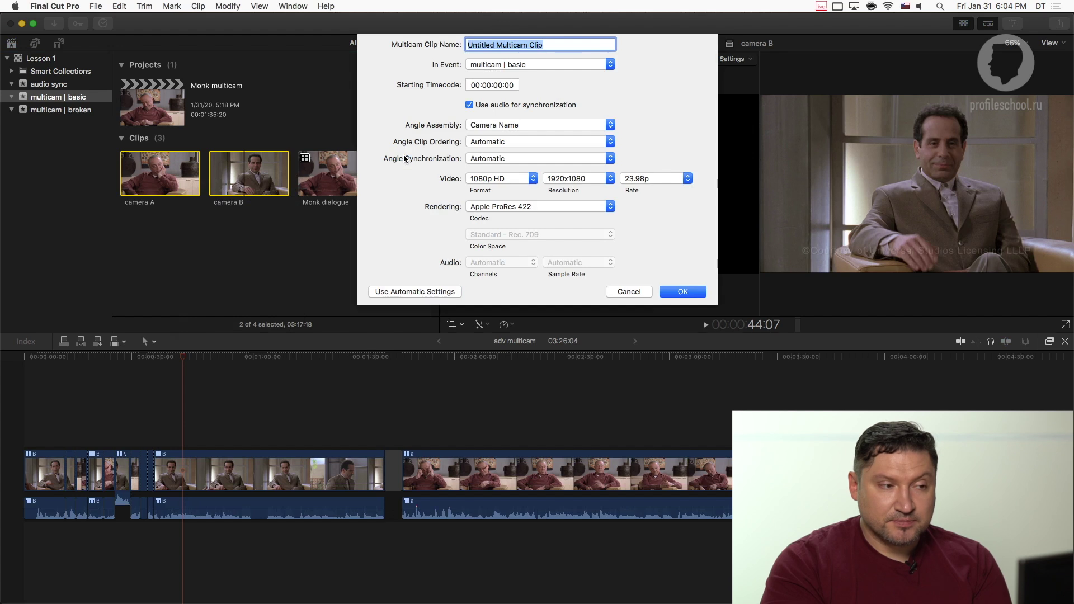
key("super+shift+4")
left_click_drag(374, 118, 625, 134)
Review the Angle Assembly and Angle Clip Ordering choices, keeping Camera Name as assembly
left_click(605, 125)
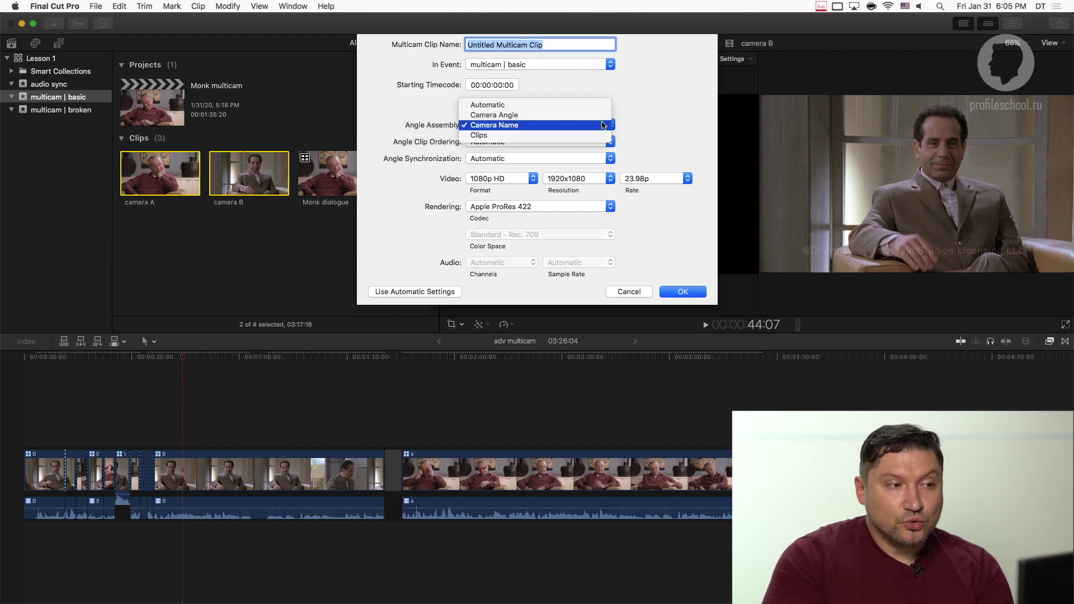
left_click(638, 112)
left_click(496, 125)
left_click(495, 126)
left_click(519, 142)
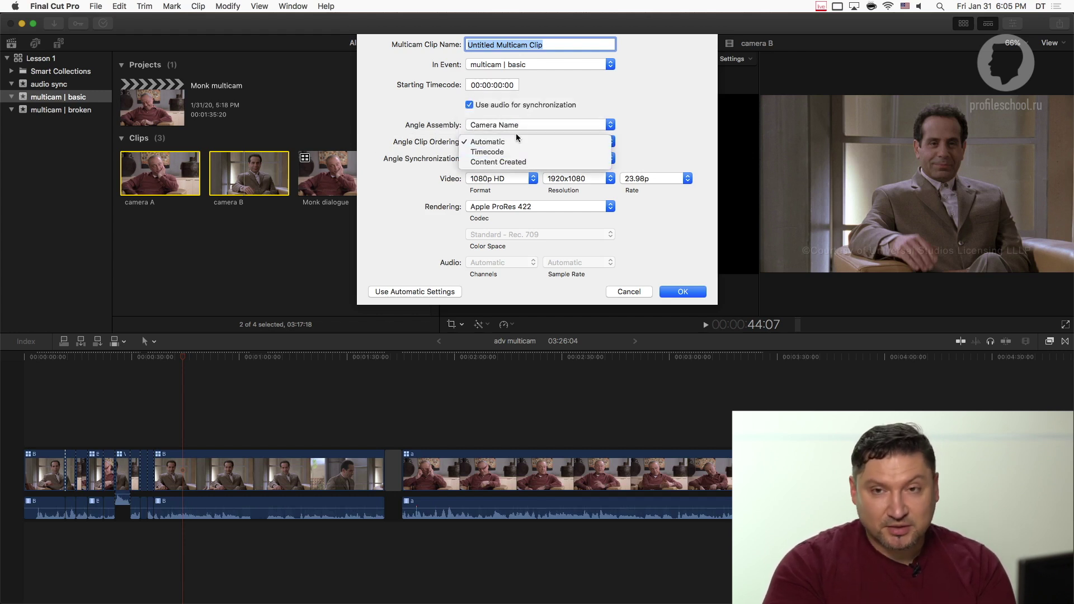
left_click(516, 135)
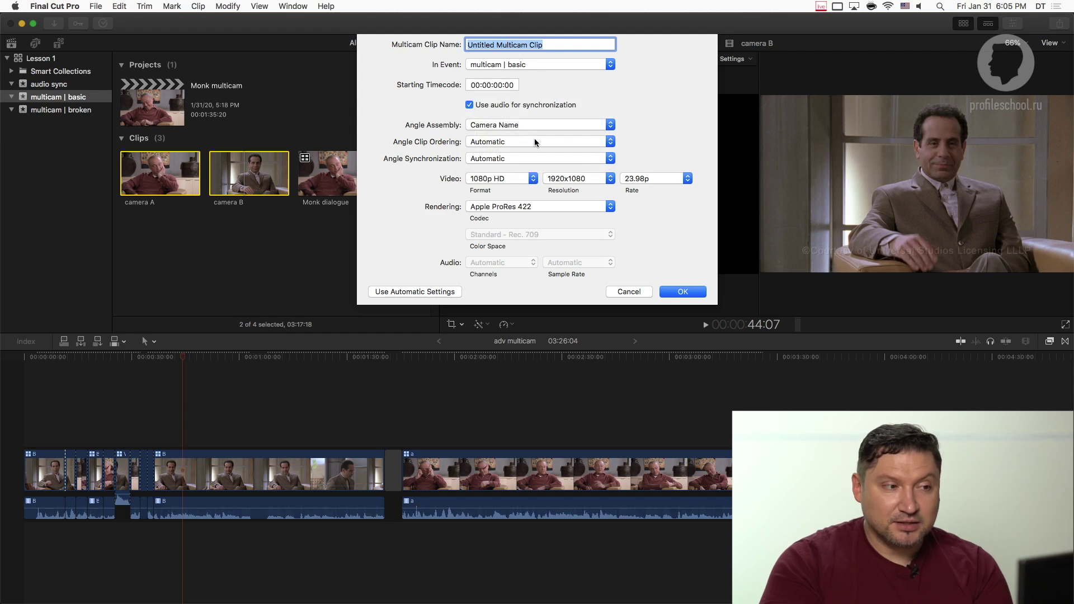
left_click(535, 142)
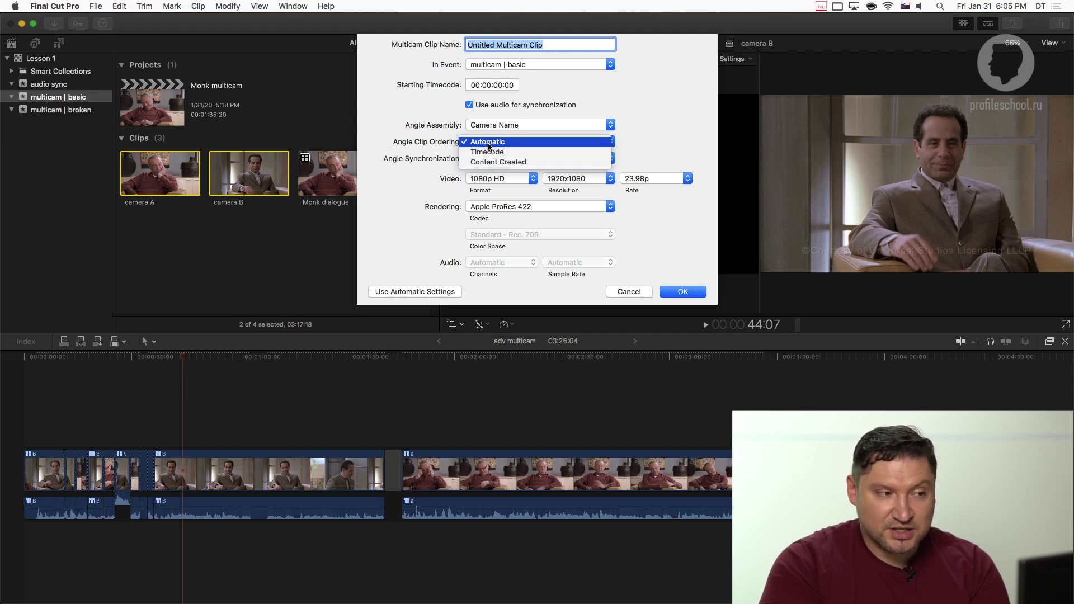
left_click(578, 124)
left_click(575, 125)
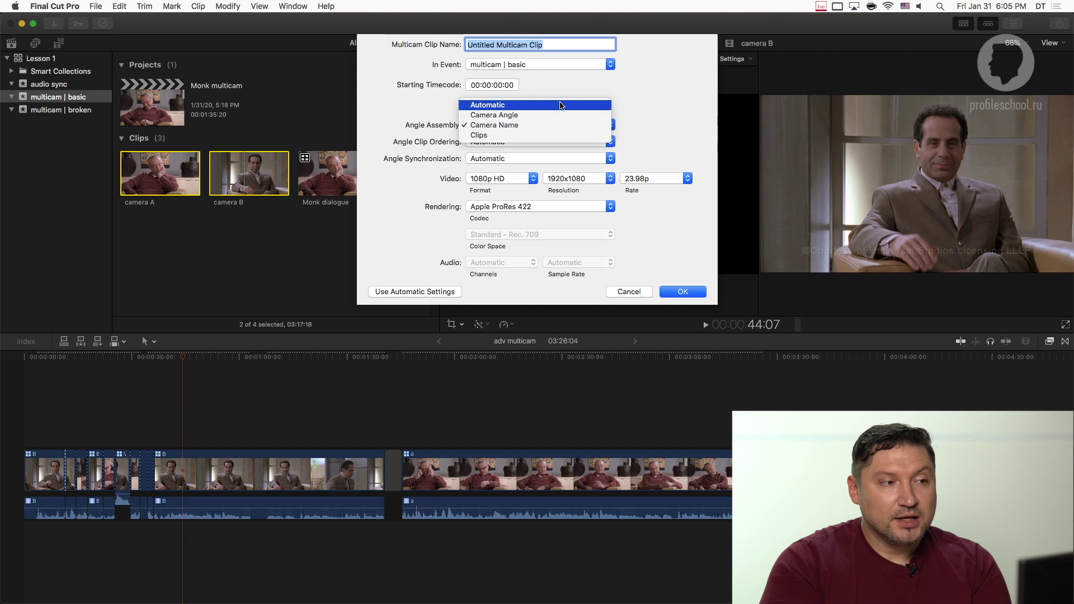
left_click(560, 124)
left_click(560, 125)
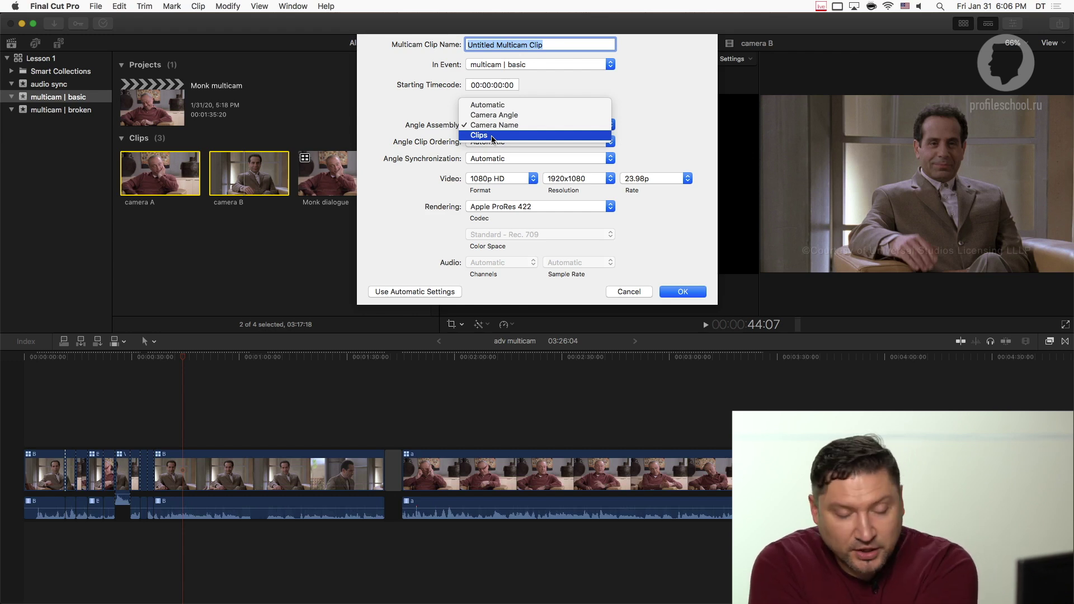
Keep Camera Name assembly and Automatic clip ordering, then show the Angle Synchronization choices
left_click(678, 121)
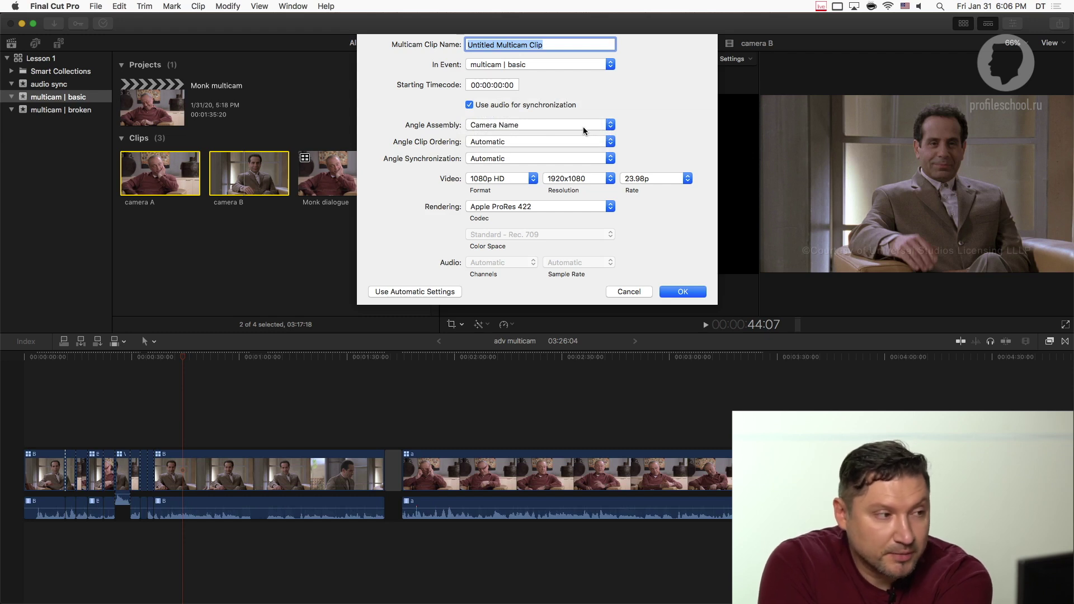
left_click(579, 141)
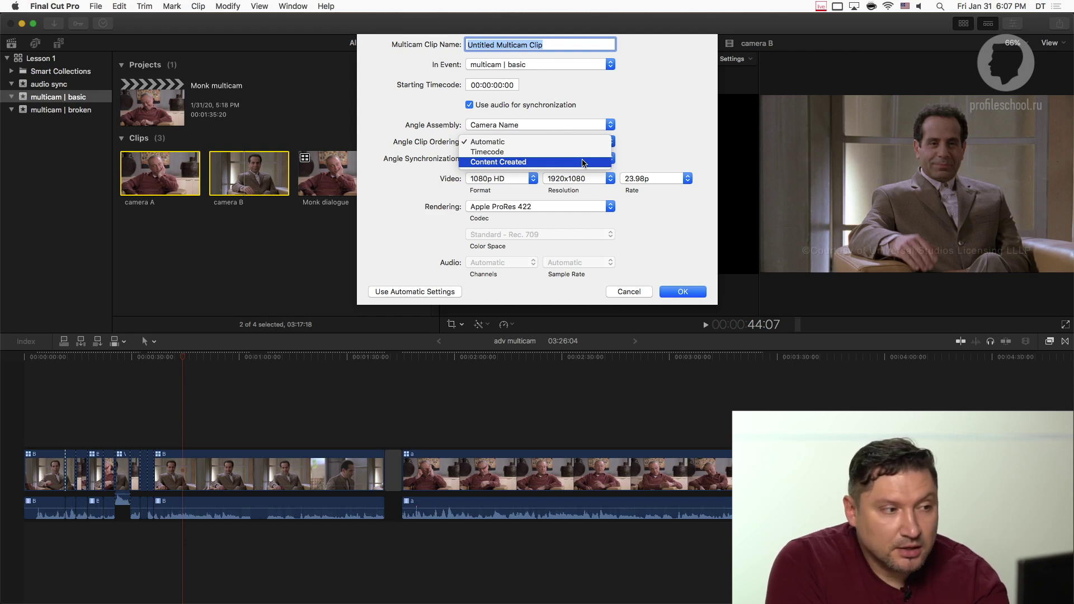
key("Escape")
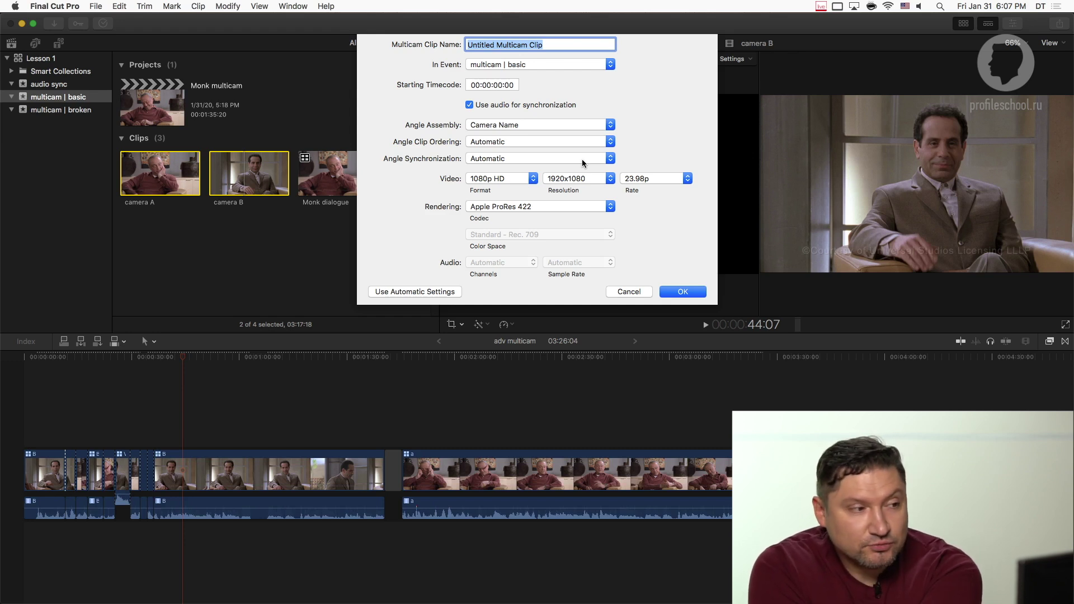
left_click(582, 160)
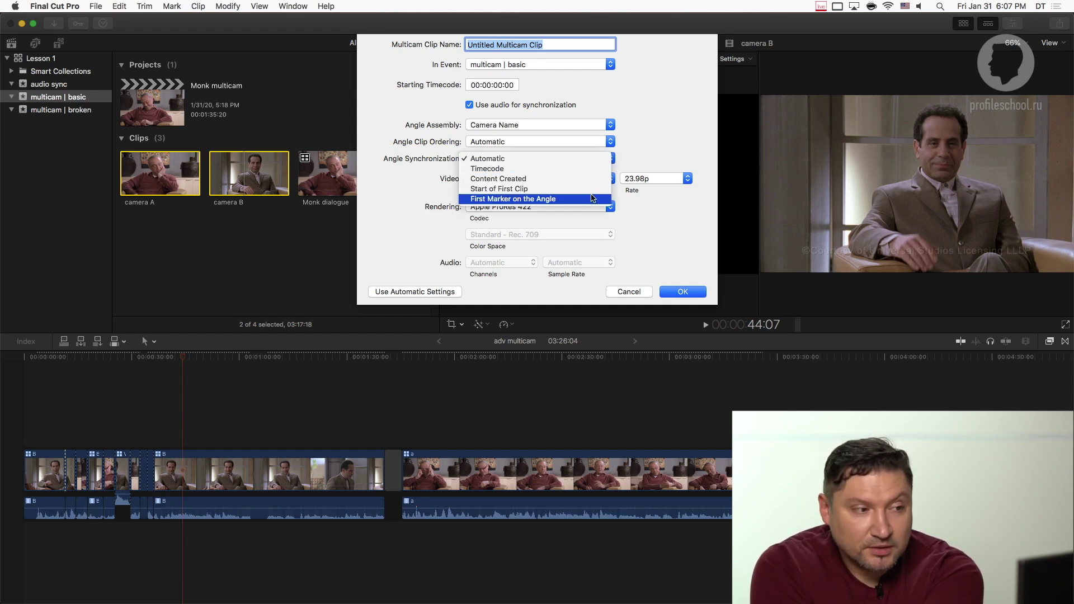
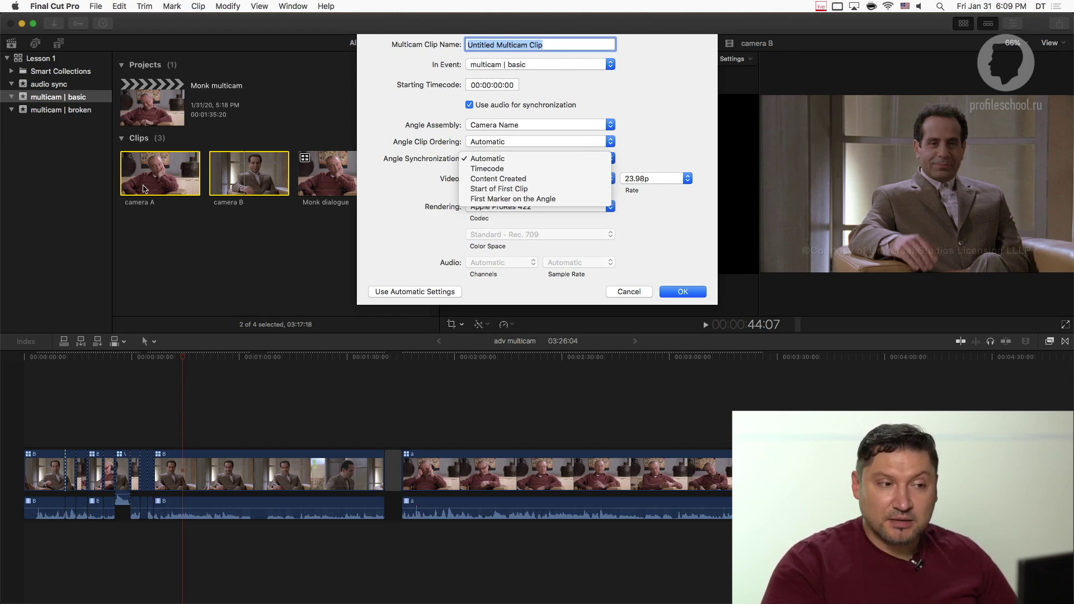
Review the Angle Synchronization options without changing them, then cancel the dialog and deselect the cameras
left_click(650, 133)
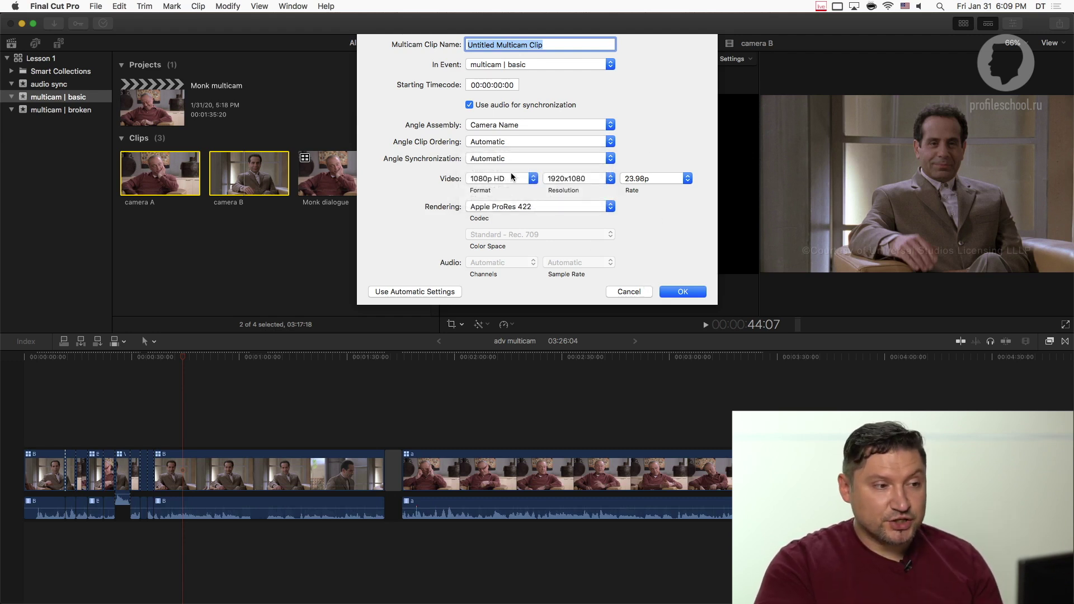
left_click(497, 159)
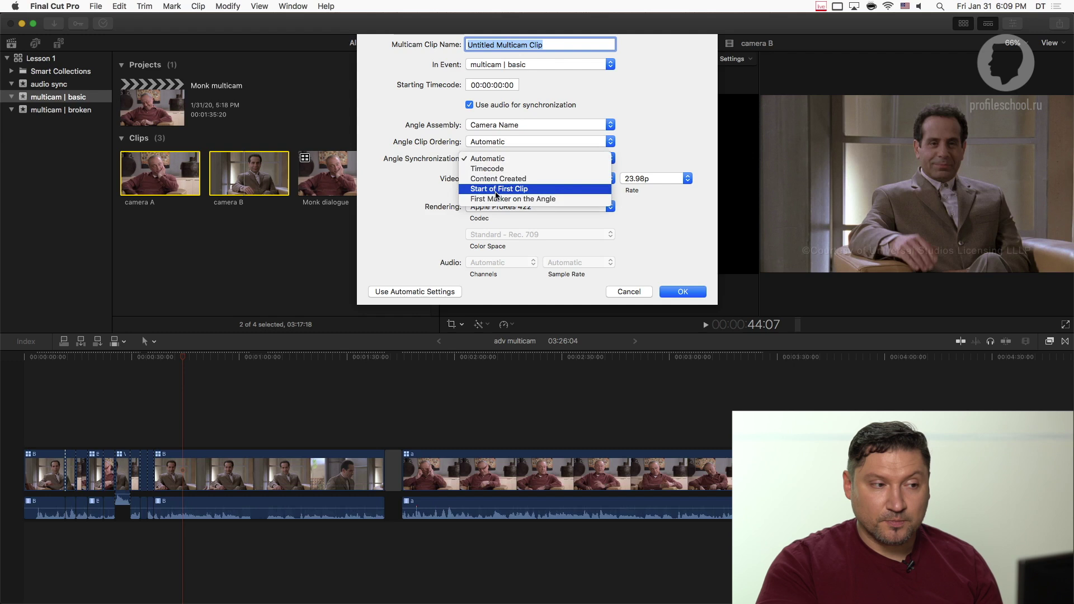
left_click(649, 277)
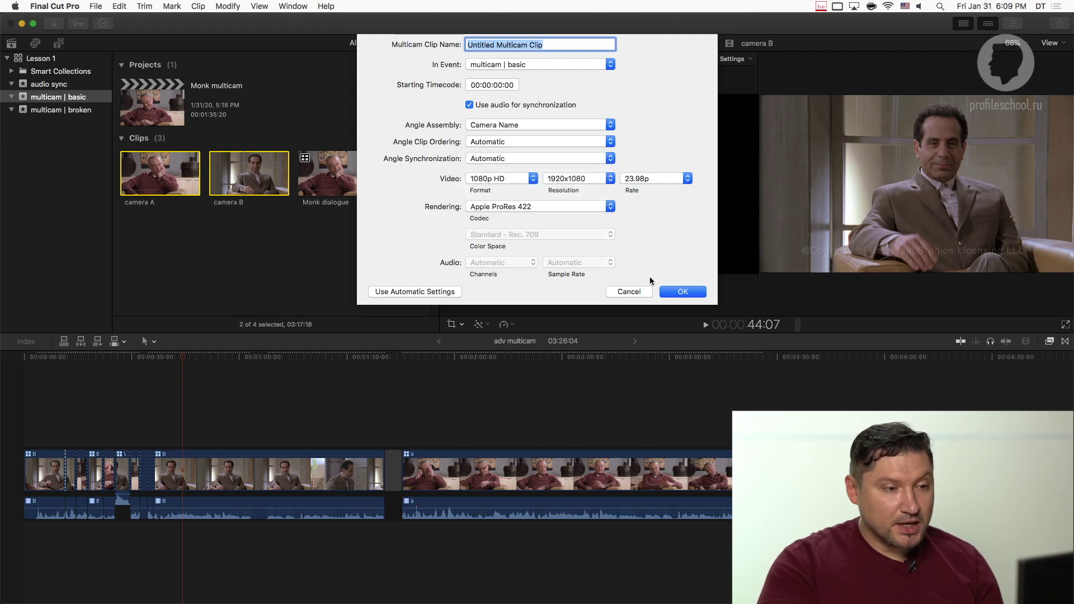
left_click(582, 159)
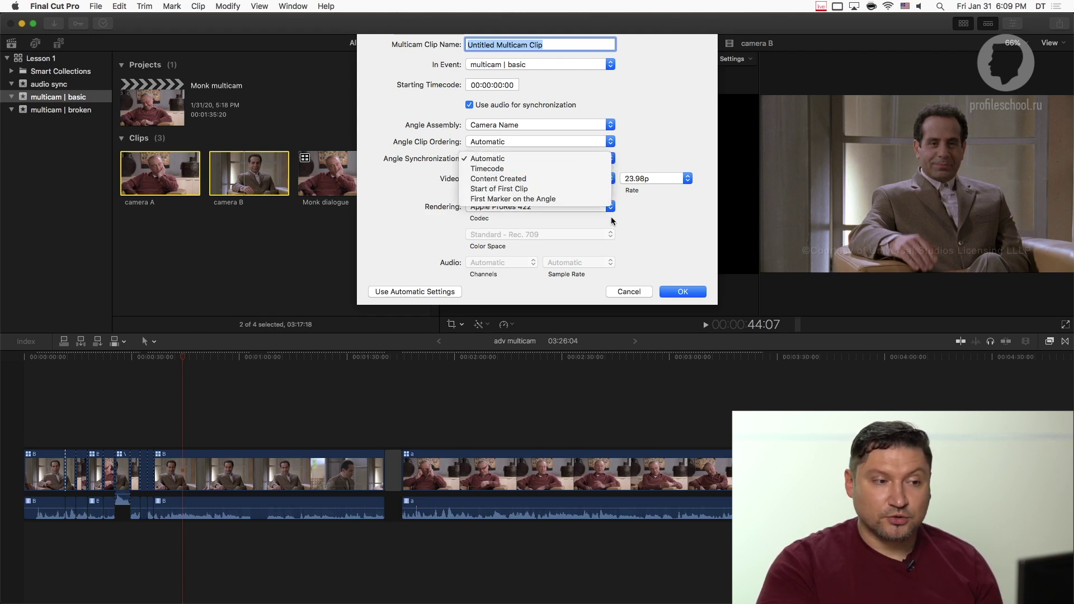
left_click(650, 287)
left_click(650, 286)
left_click(240, 222)
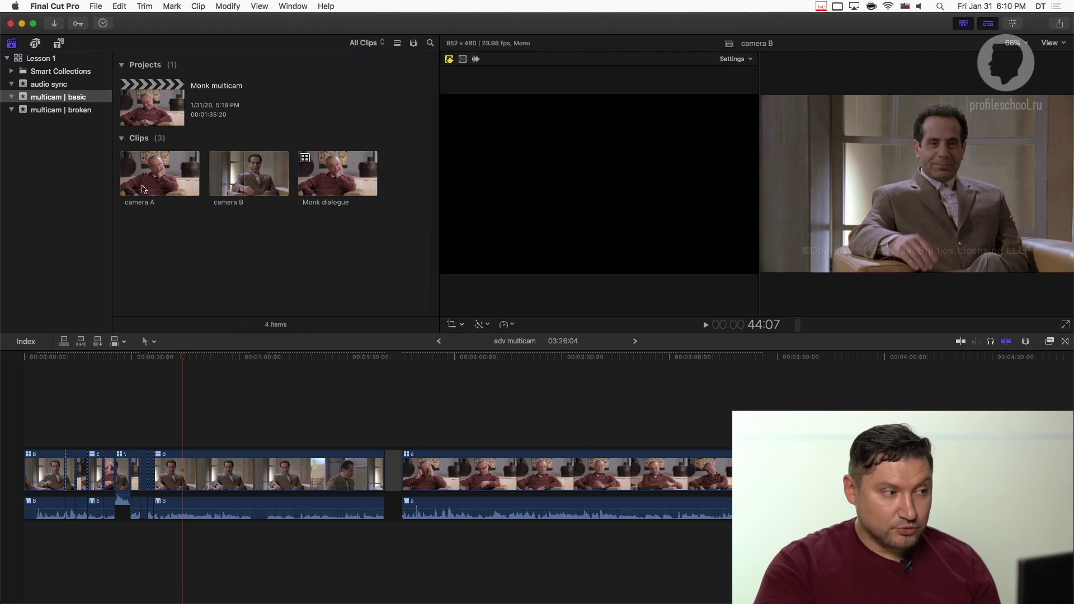
Show clips as filmstrips with skimming on, and set camera A's In point at its clapper frame
left_click(128, 186)
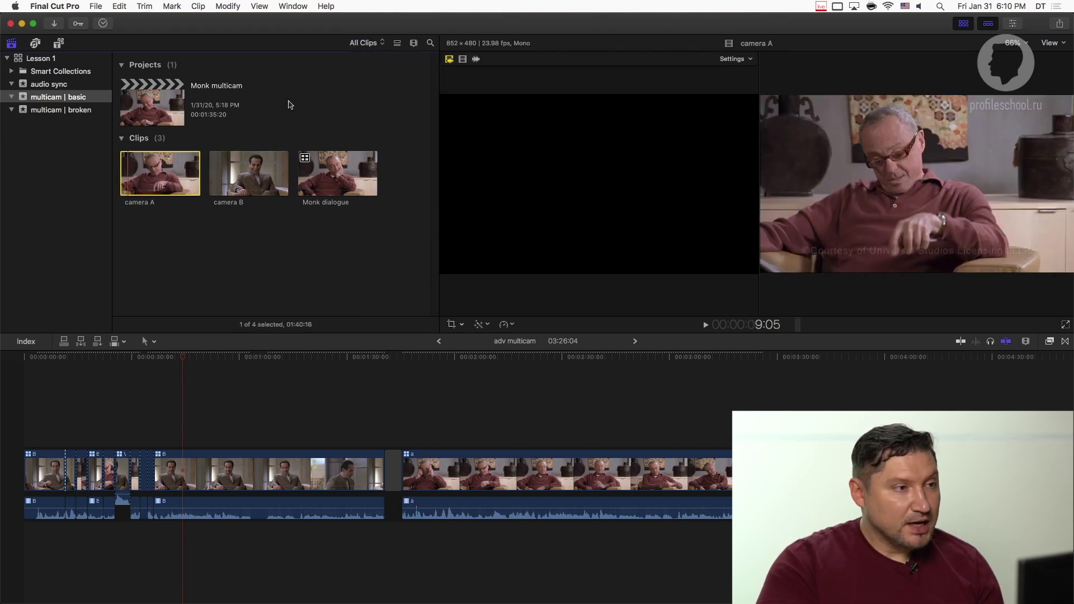
key("space")
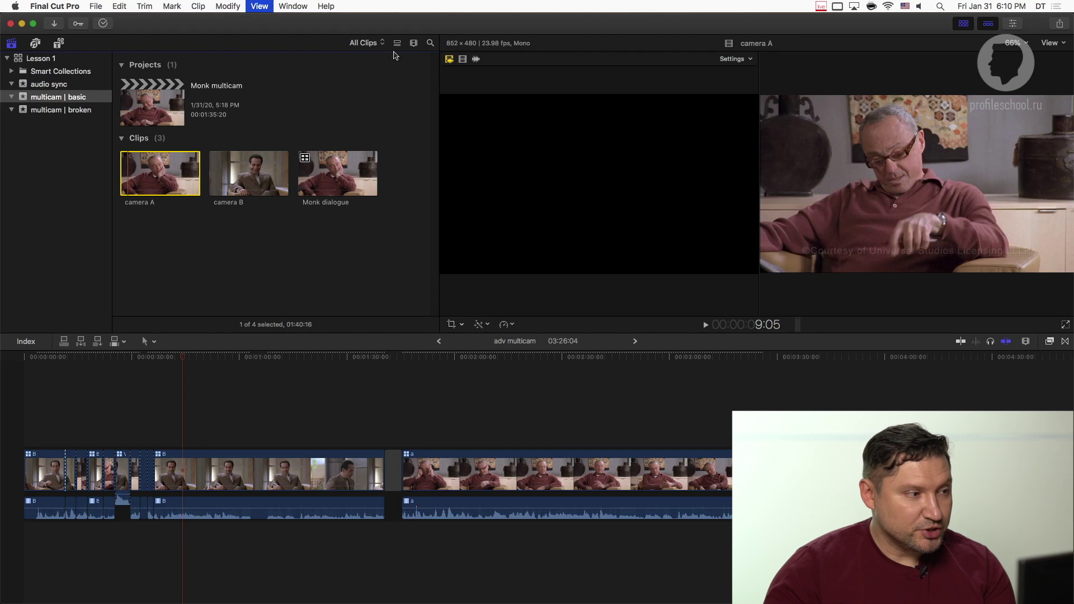
key("super+equal")
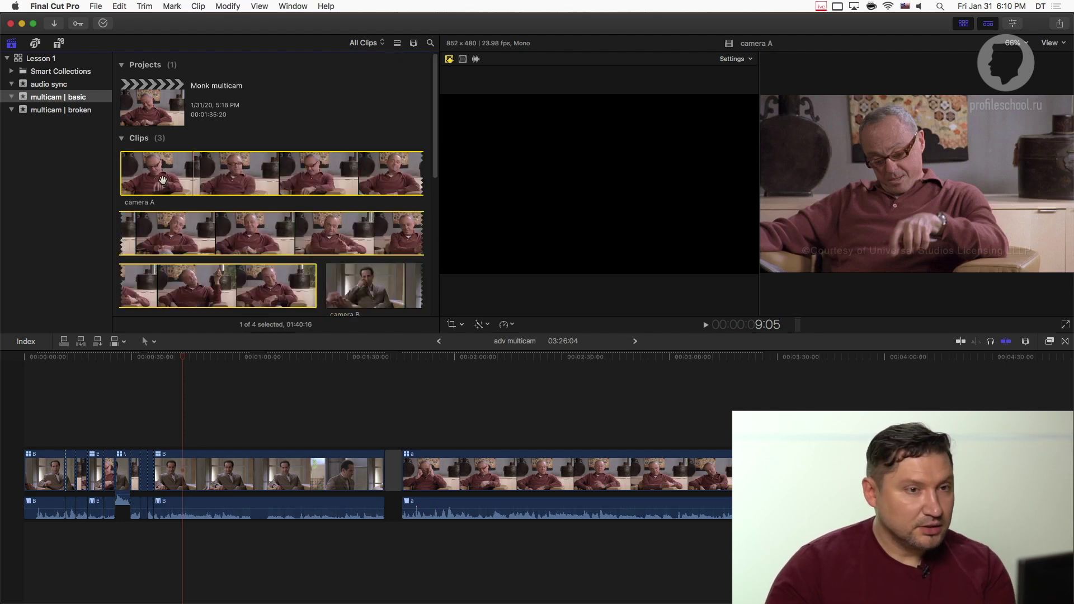
key("s")
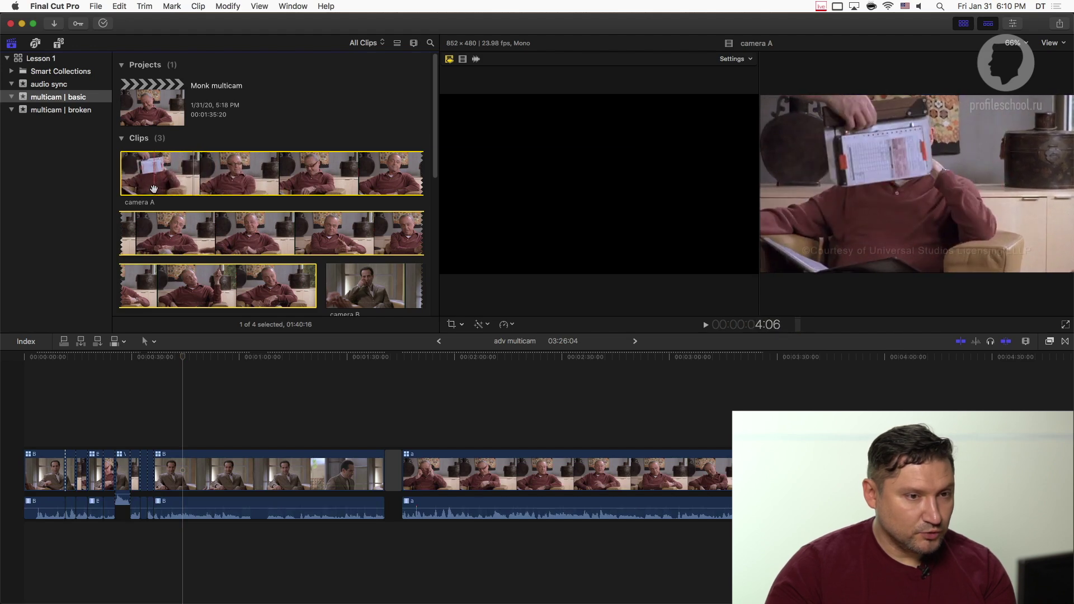
key("super+bracketright")
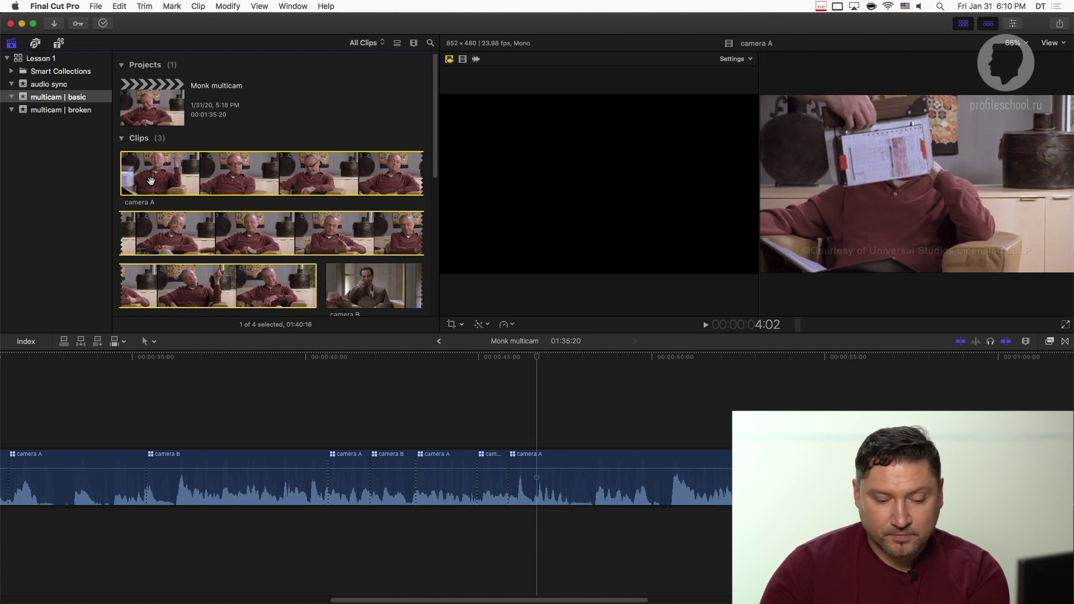
key("i")
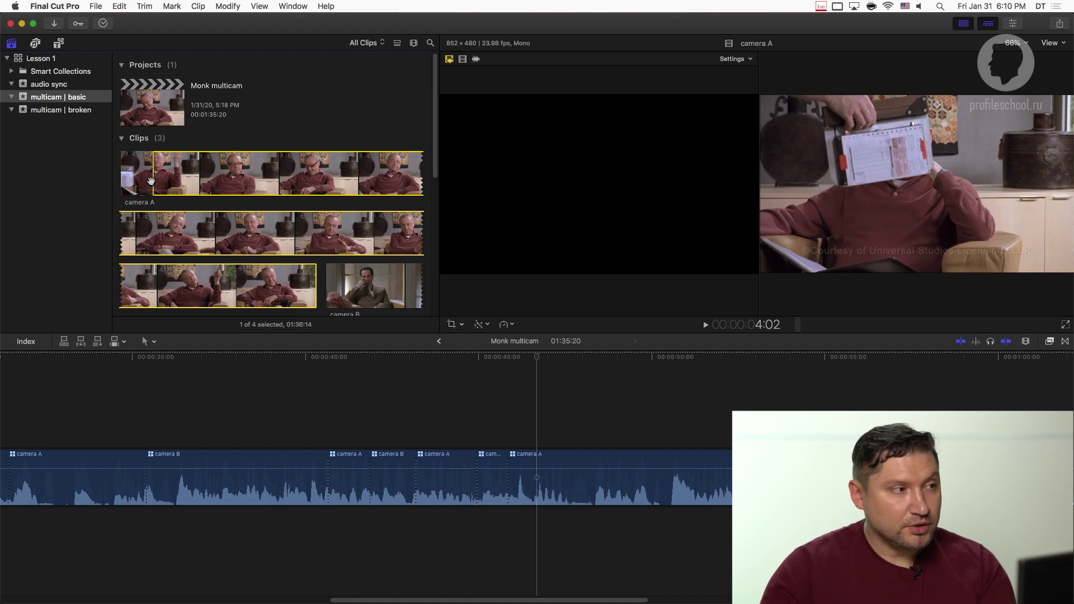
Play camera B to its clapper and set an In point there
left_click(172, 6)
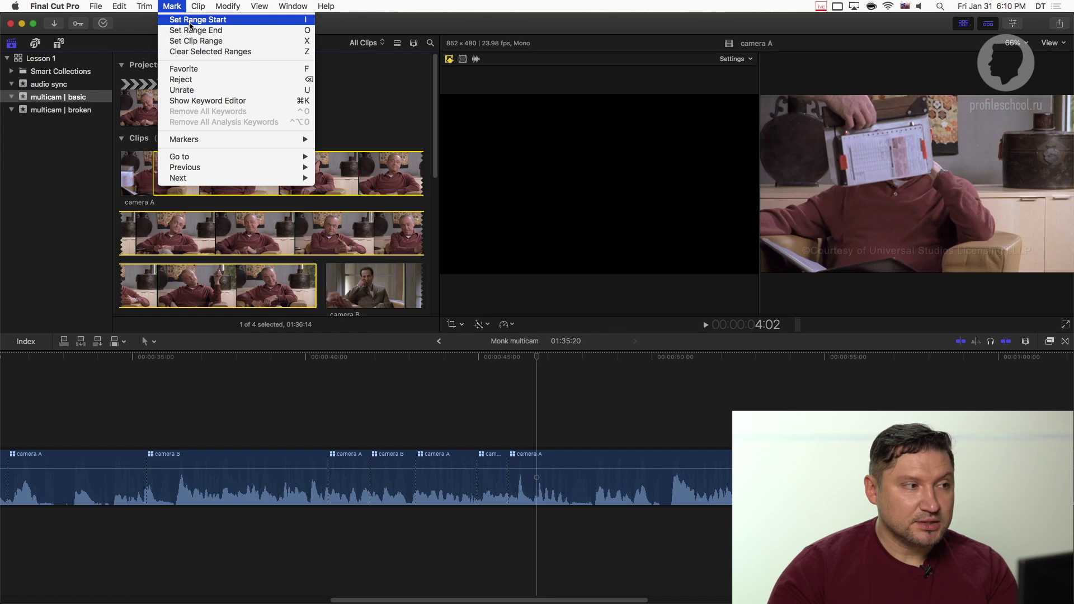
left_click(189, 25)
scroll(400, 162, "down", 2)
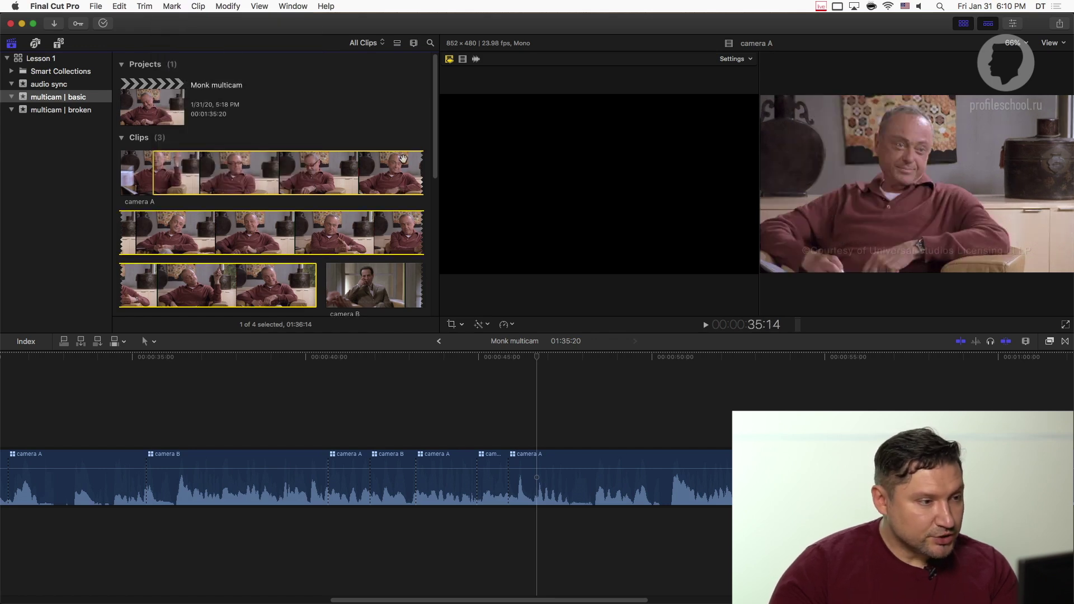
scroll(401, 163, "down", 3)
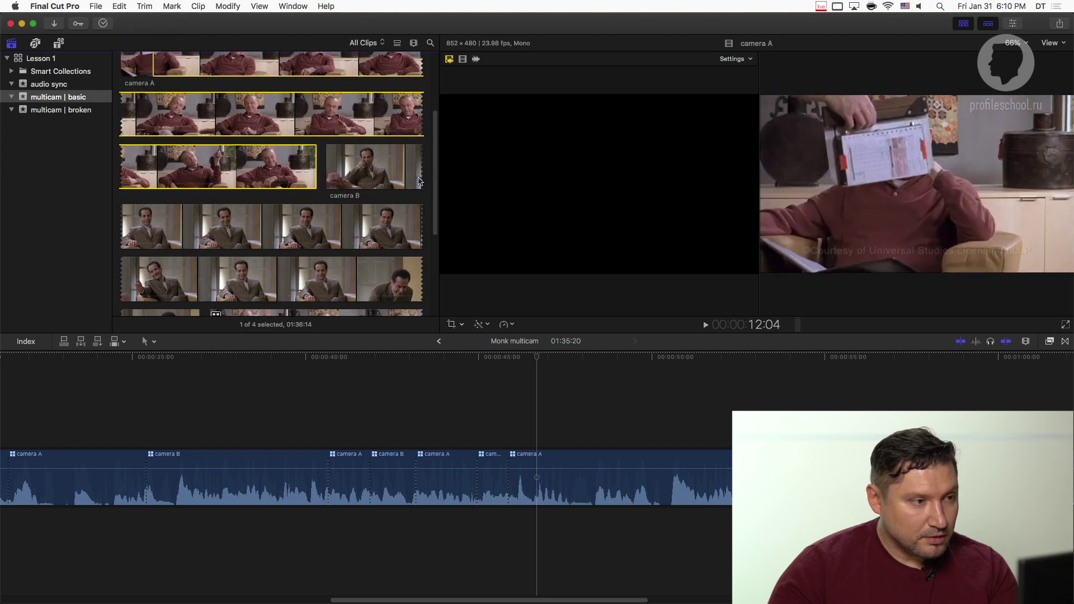
left_click(333, 182)
key("space")
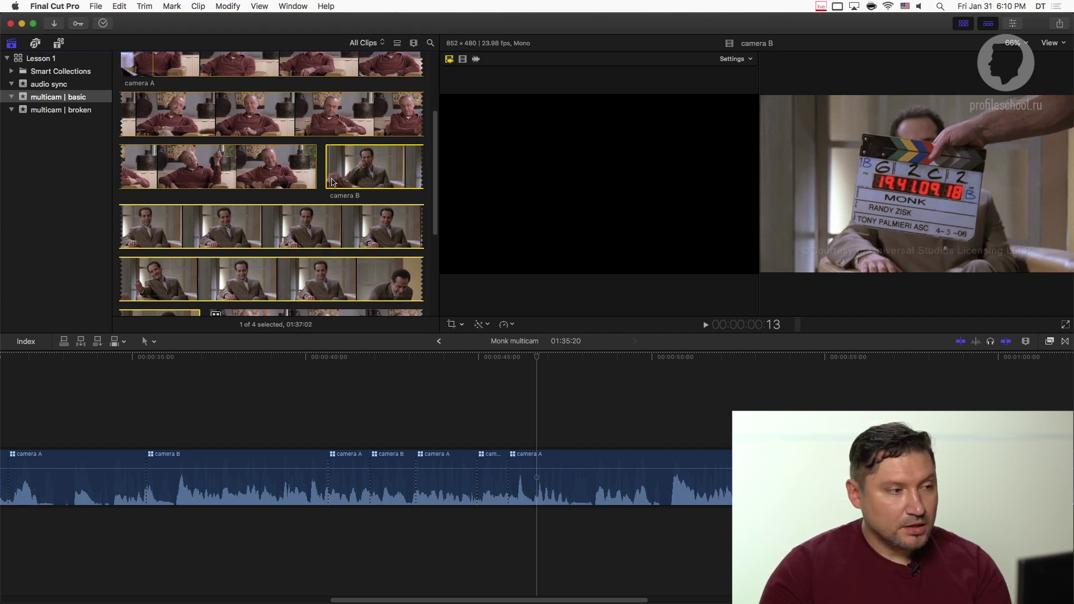
key("i")
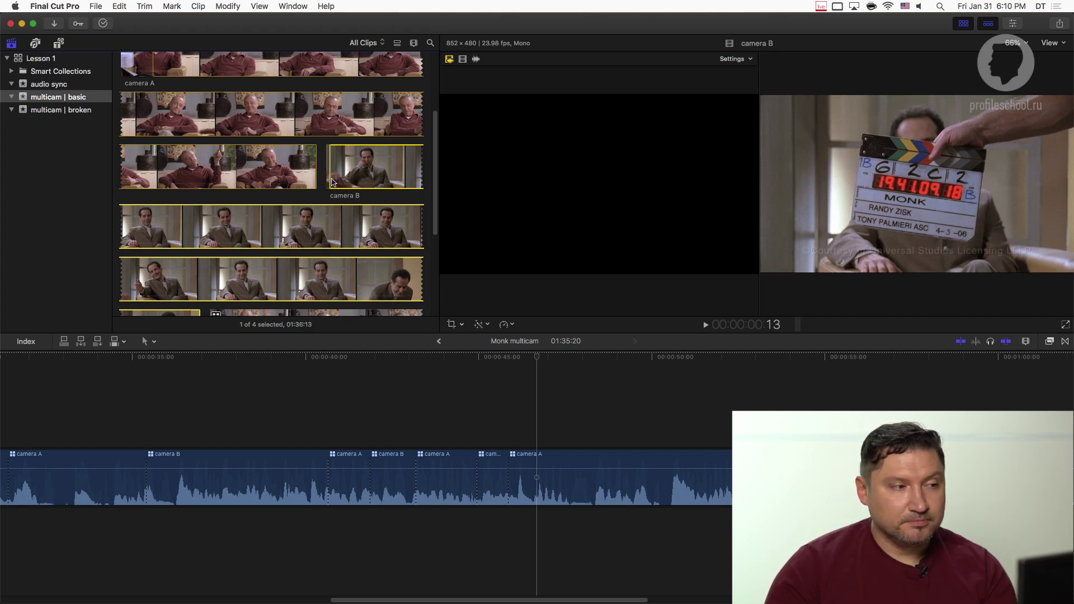
Add camera A to the selection alongside camera B
left_click(317, 118, "super")
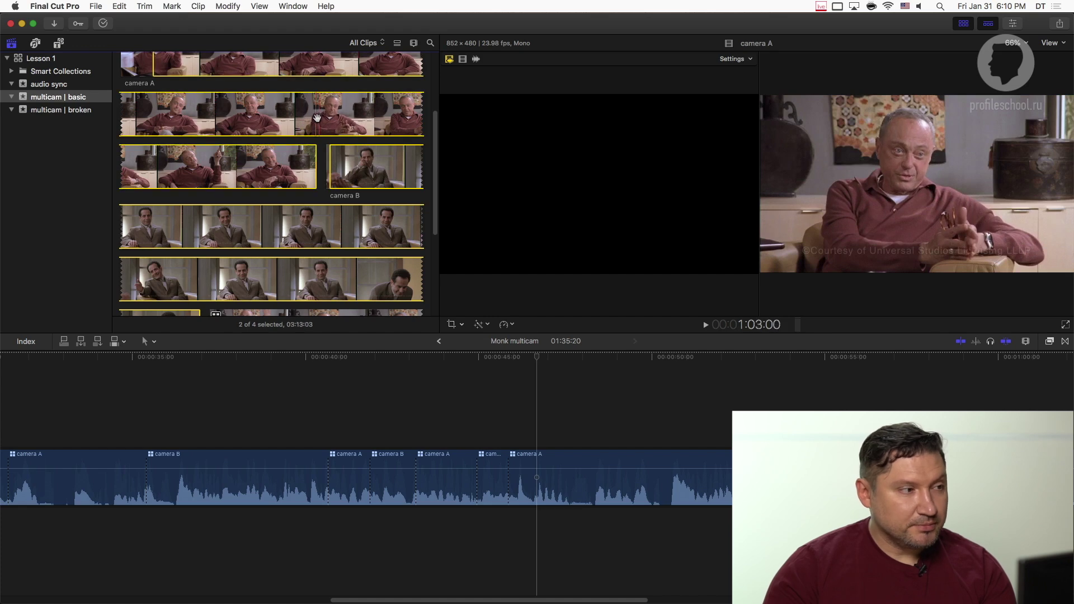
scroll(318, 118, "up", 5)
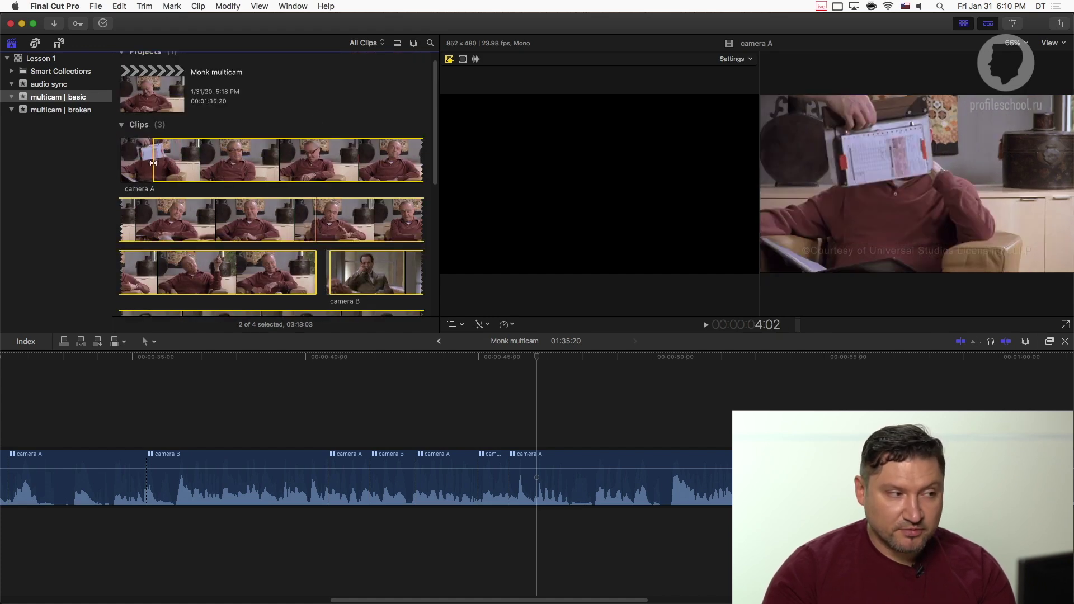
left_click(96, 6)
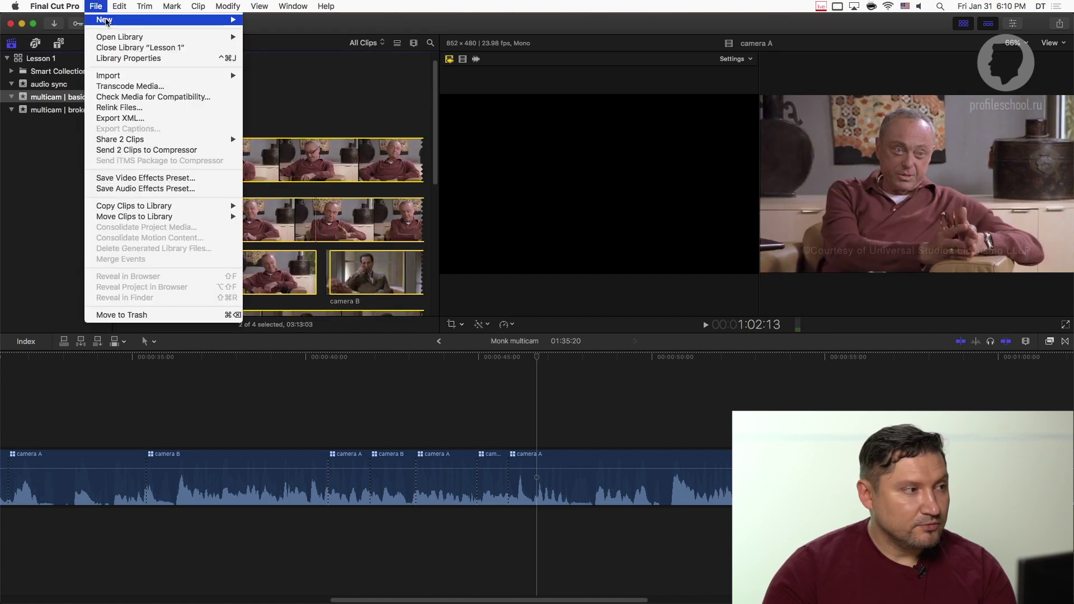
Create multicam clip 'start mark IN' synced by Start of First Clip, with audio sync off
mouse_move(106, 22)
left_click(308, 114)
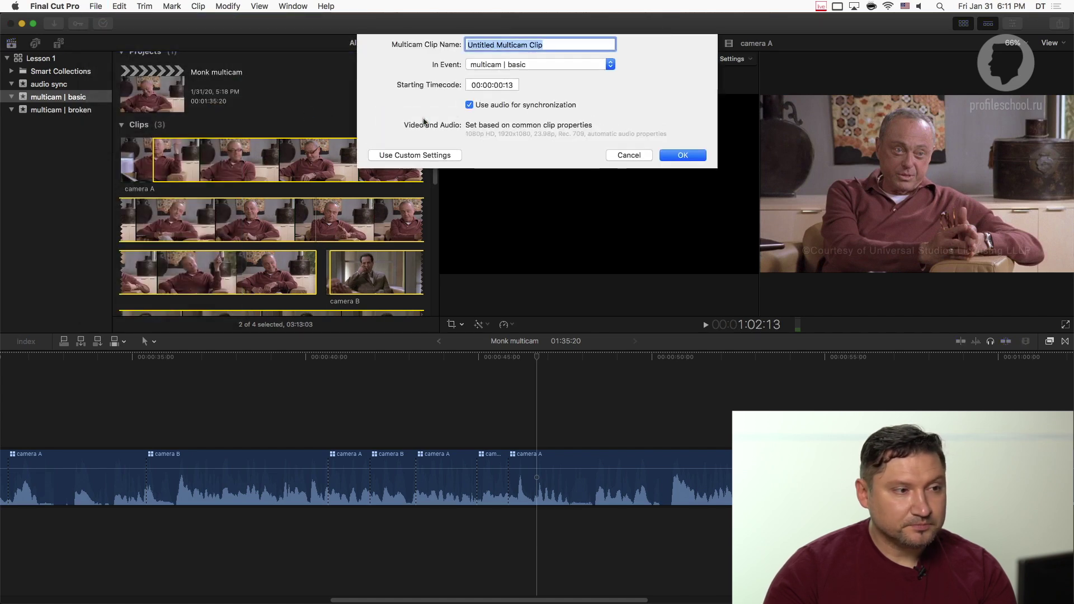
left_click(440, 155)
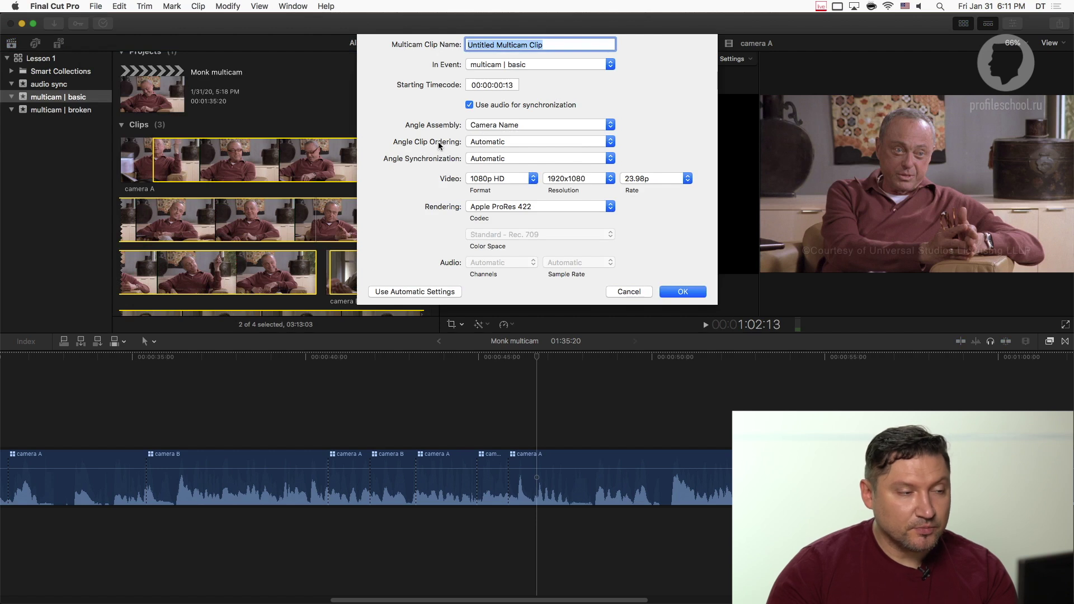
left_click(488, 158)
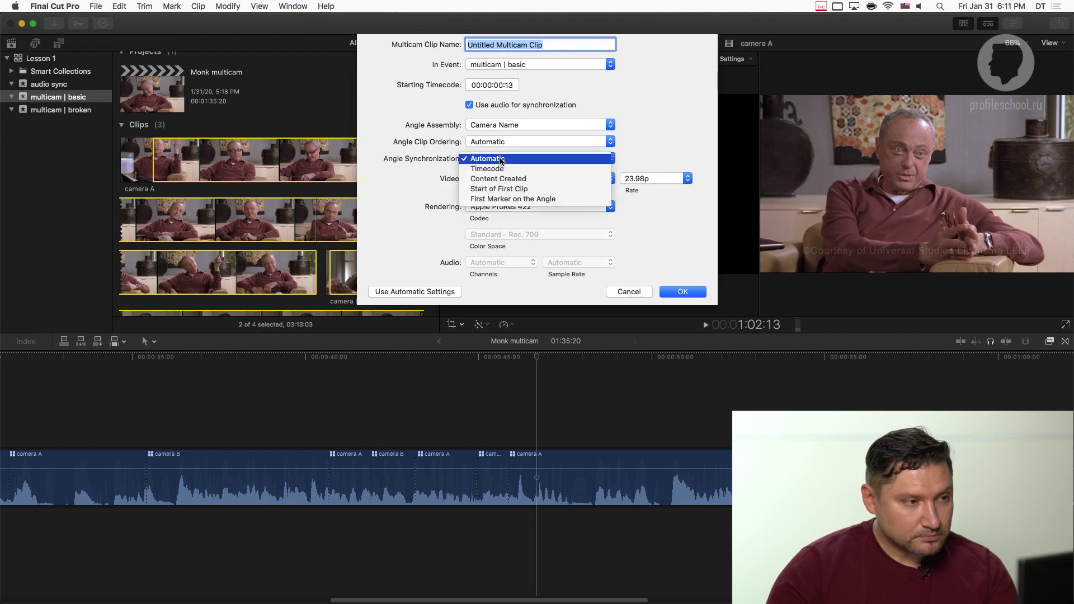
left_click(496, 191)
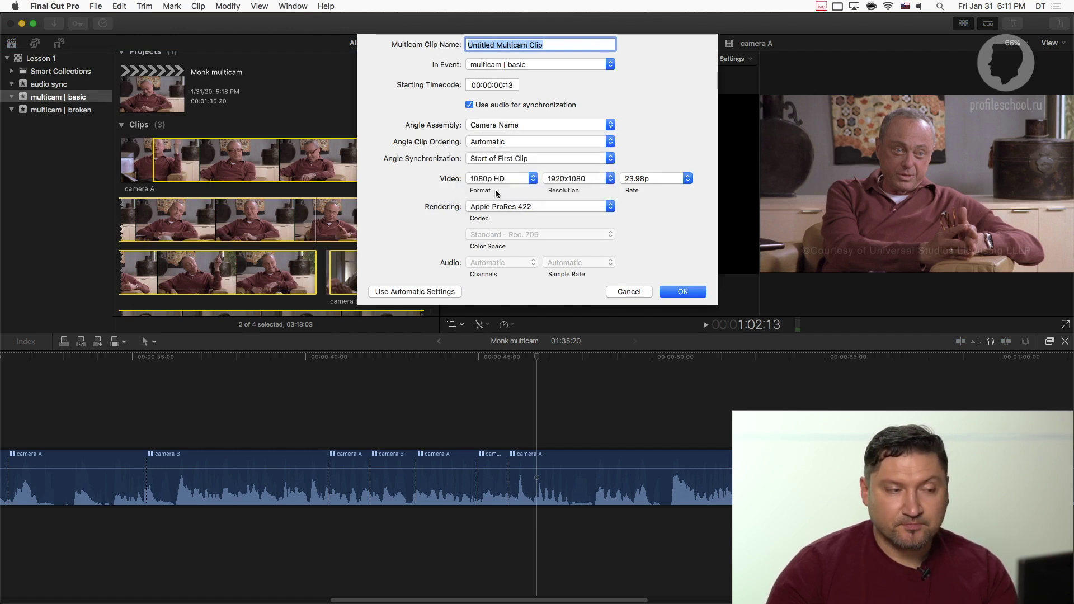
left_click(689, 294)
type("start mark")
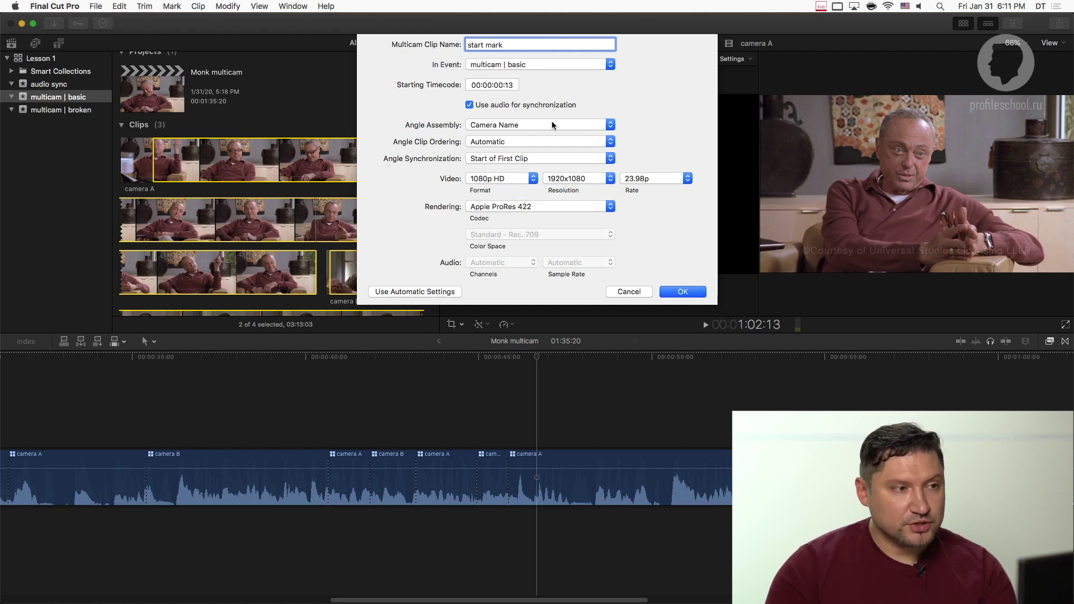
double_click(498, 44)
key("Right")
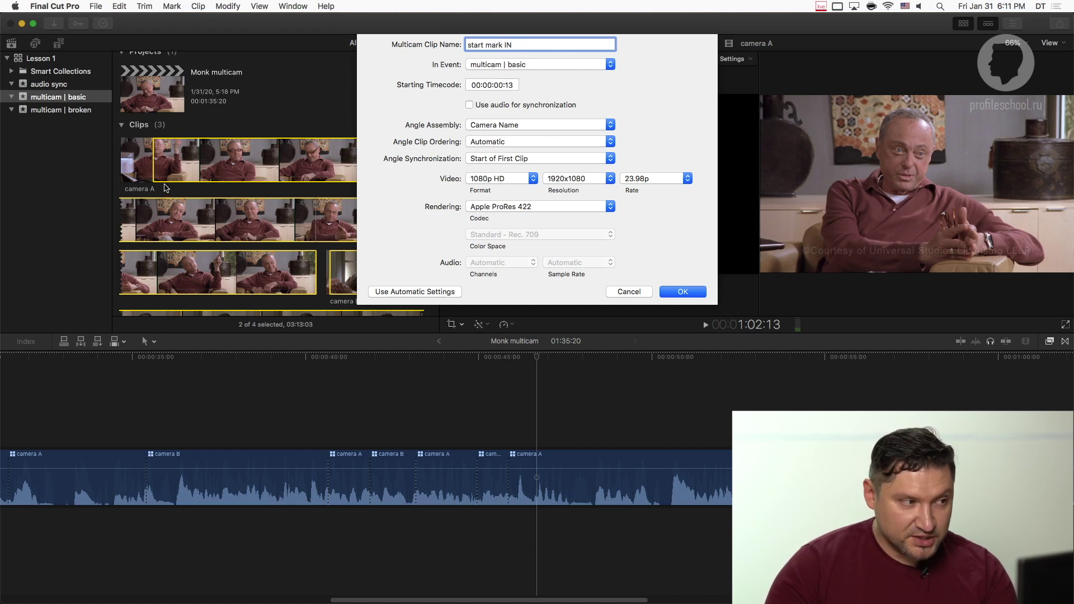
left_click(696, 291)
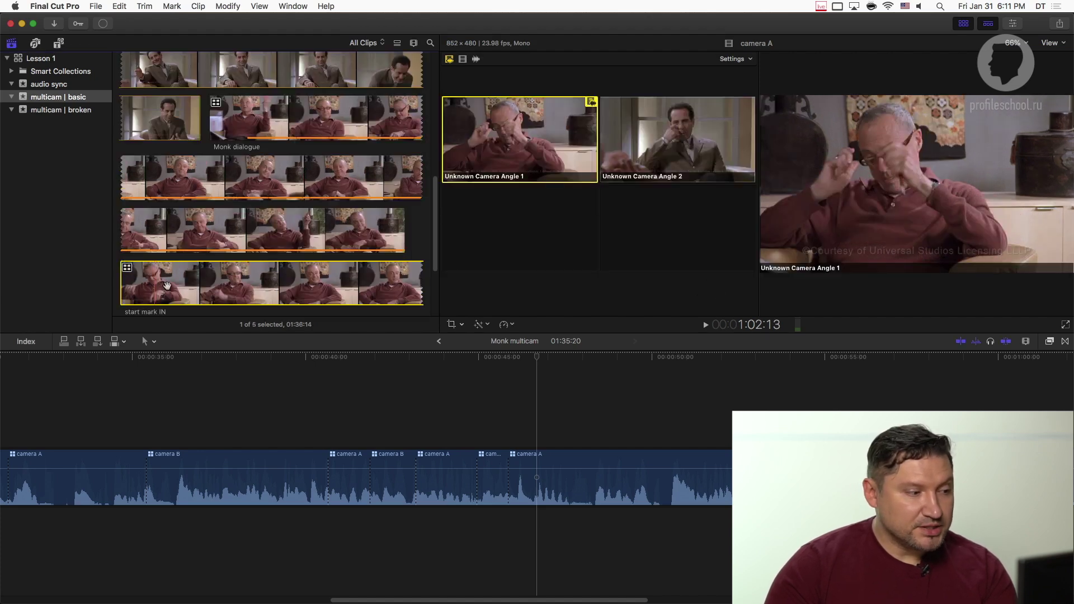
double_click(166, 284)
left_click(23, 357)
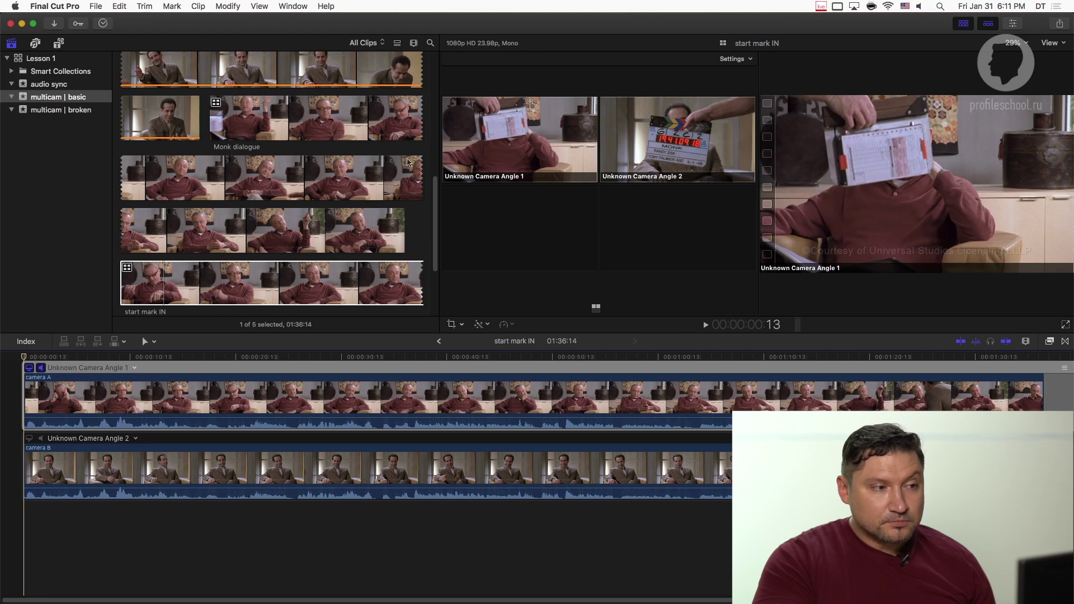
scroll(343, 167, "up", 10)
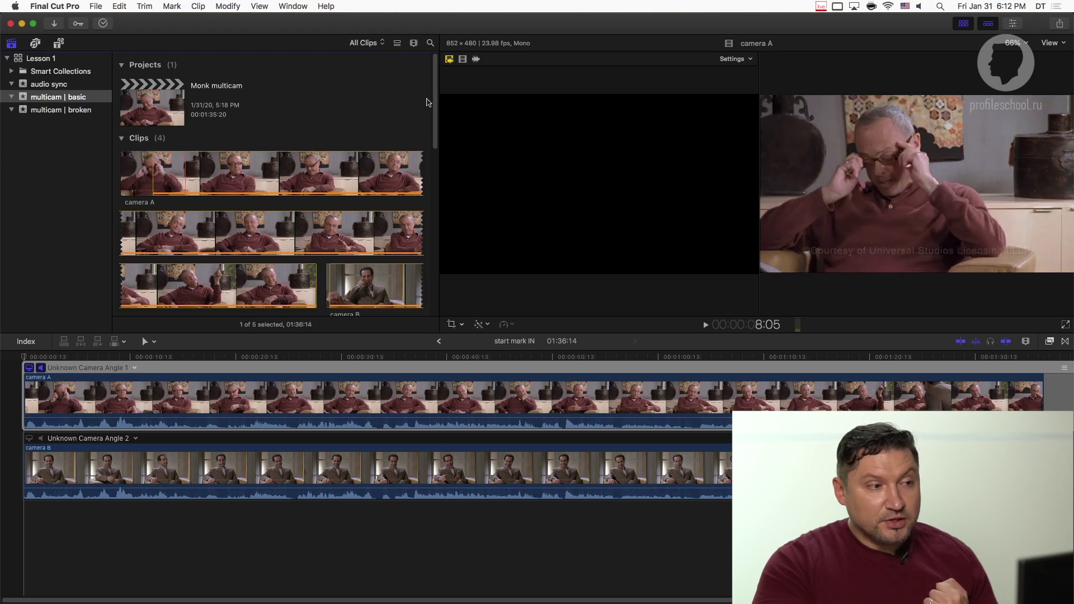
scroll(435, 115, "down", 5)
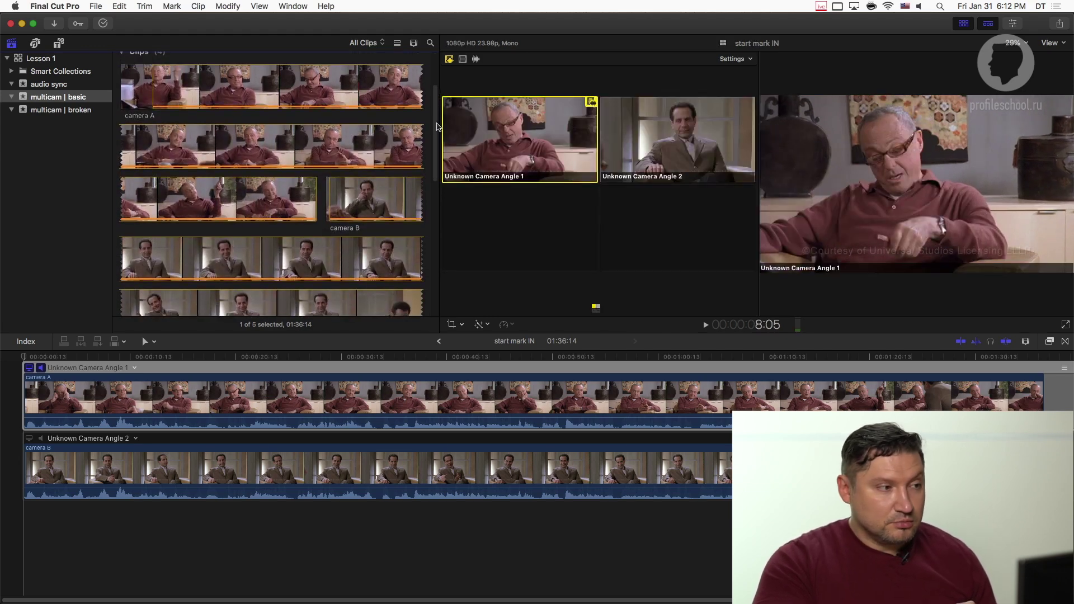
scroll(437, 126, "up", 1)
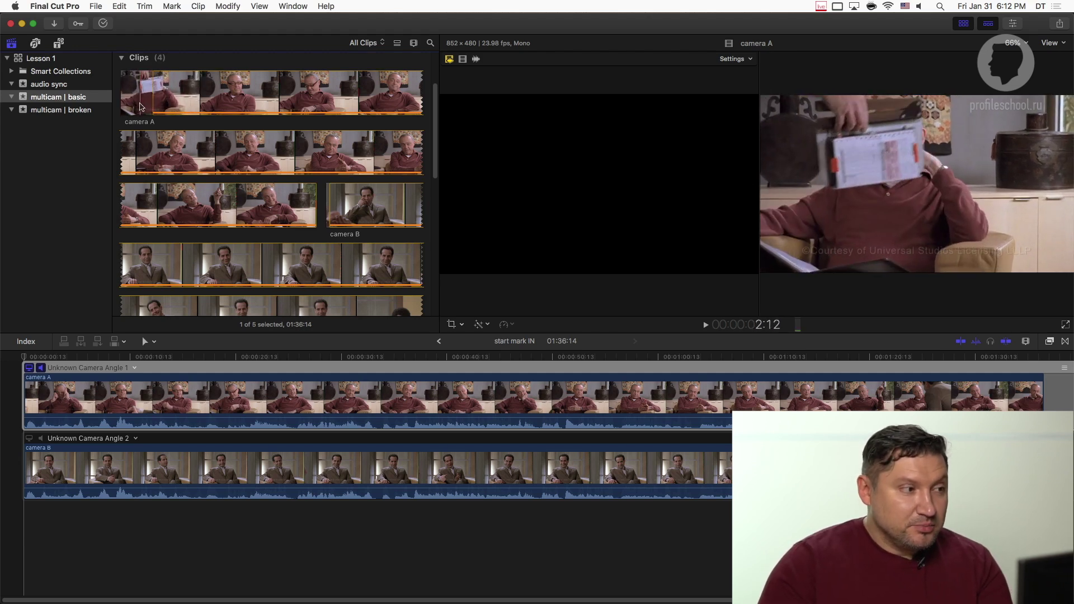
Clear the selection and cue camera A at its 4:02 clapper frame
left_click(321, 205)
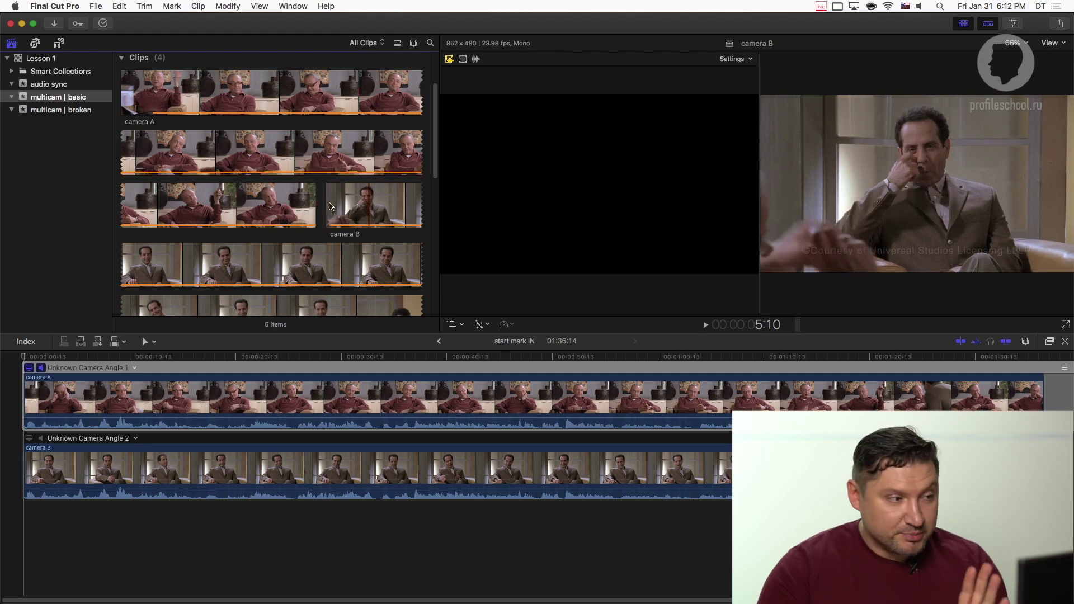
left_click(155, 100)
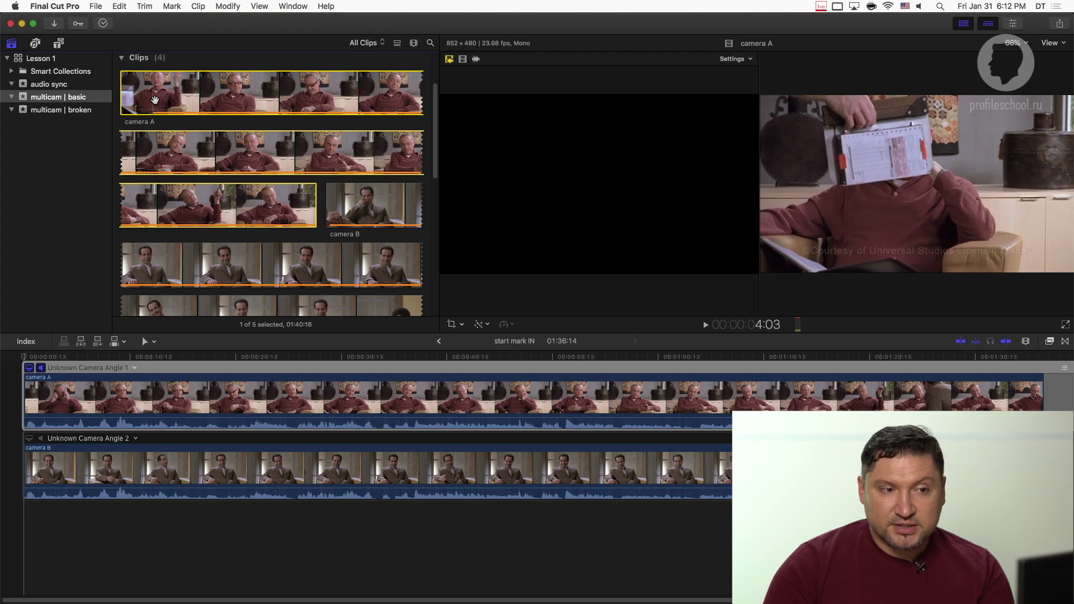
Rename the marker at camera A's 4:02 clapper frame to SYNC
double_click(154, 70)
left_click(182, 141)
key("super+a")
type("S")
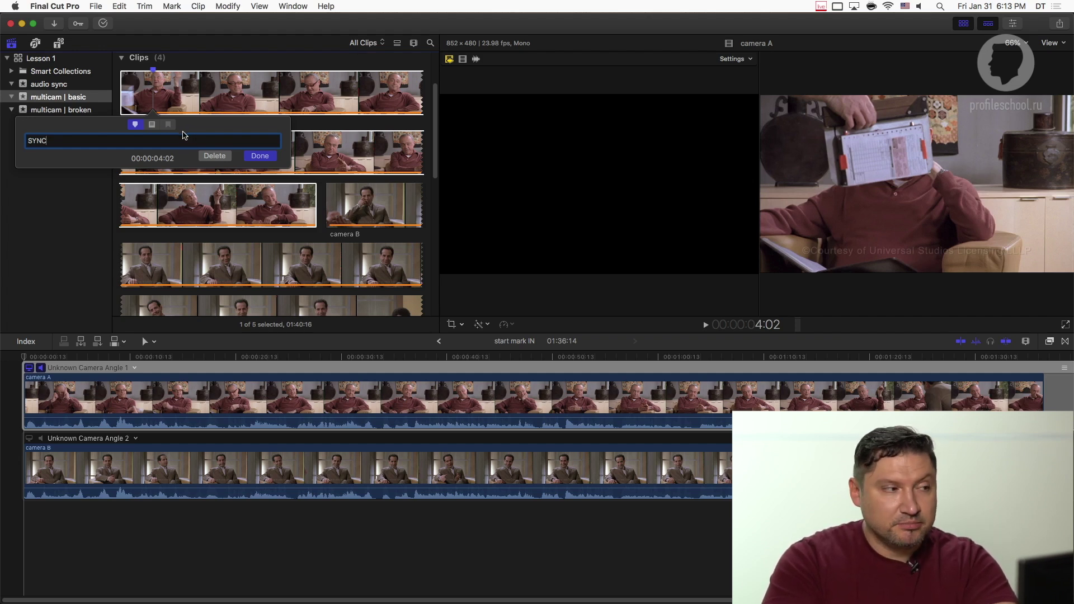
left_click(260, 157)
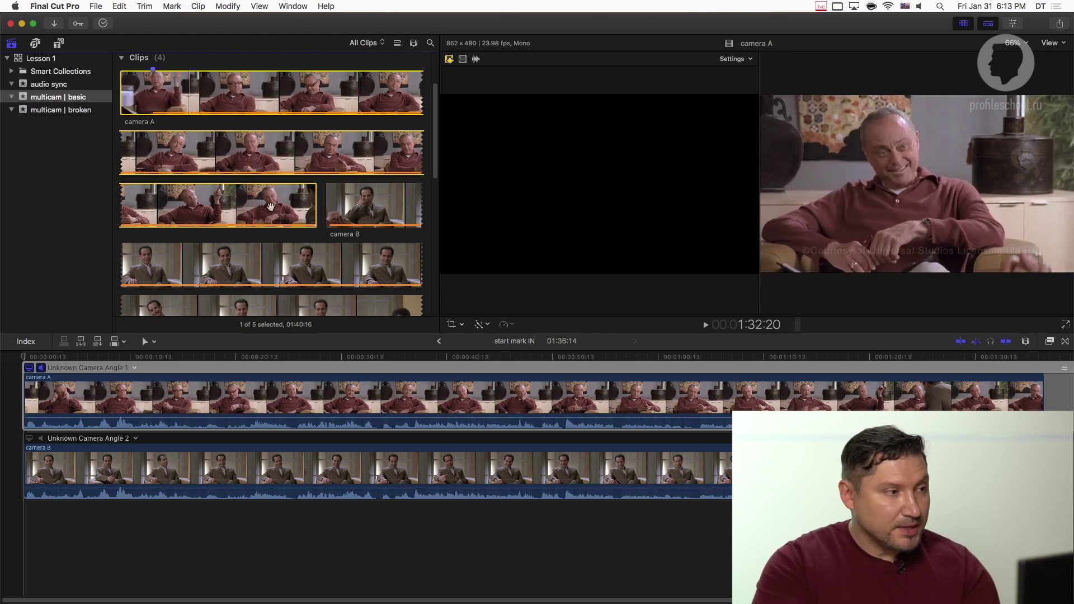
key("super+minus")
key("super+minus")
key("super+minus")
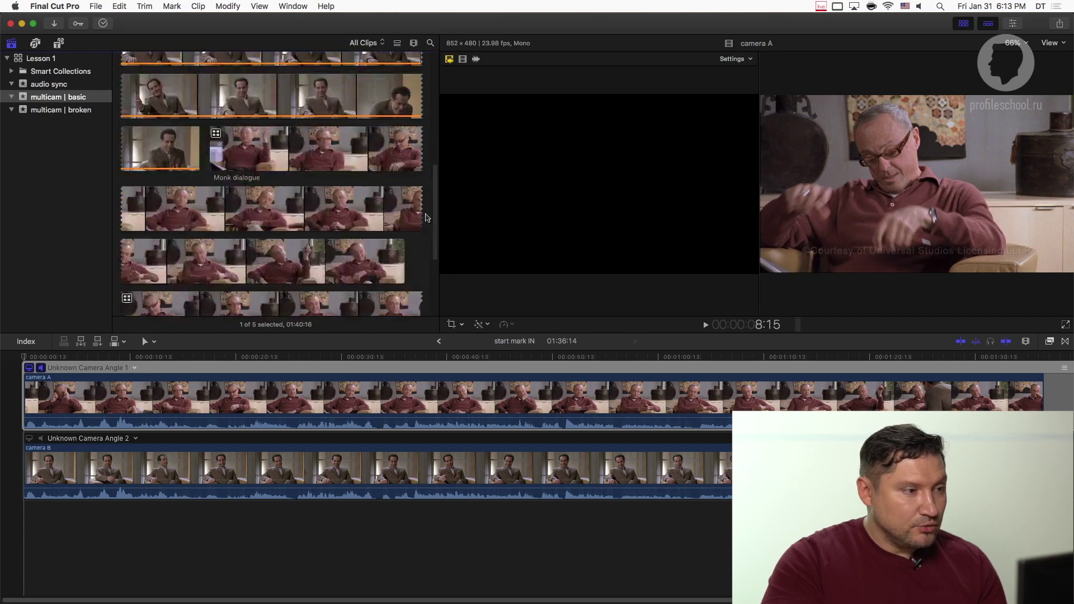
Delete the start mark IN multicam clip
left_click(221, 241)
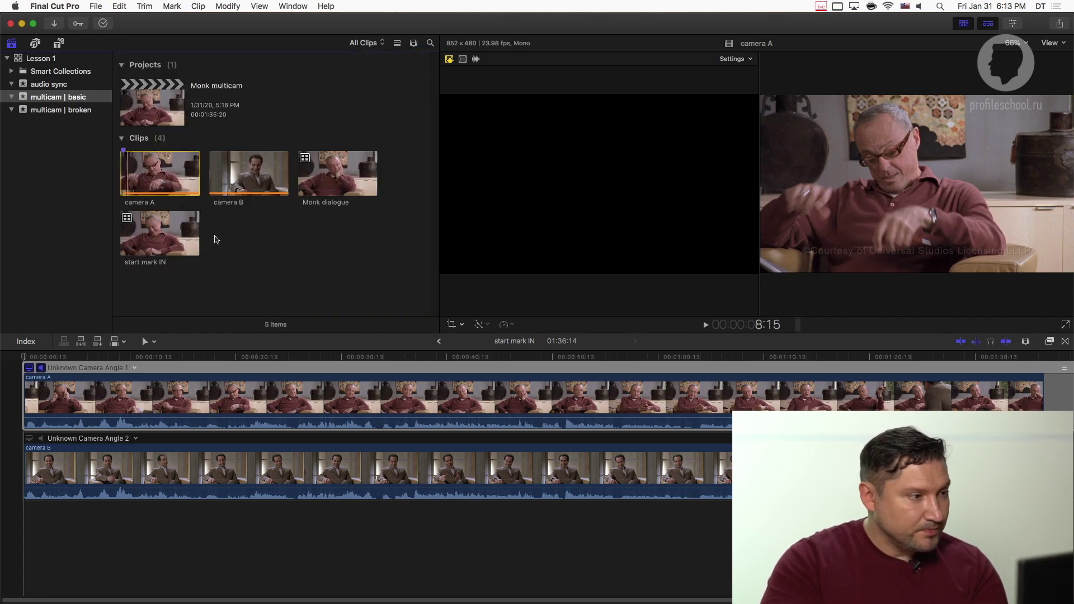
left_click(164, 219)
key("super+BackSpace")
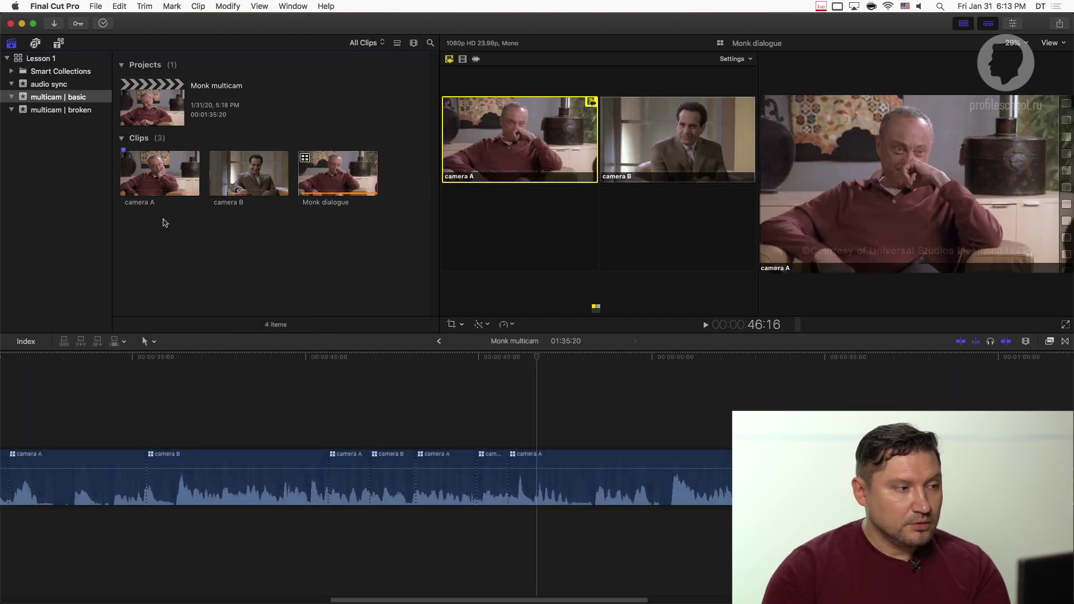
Add a SYNC marker at camera B's clapper frame, then select both camera clips
left_click(224, 181)
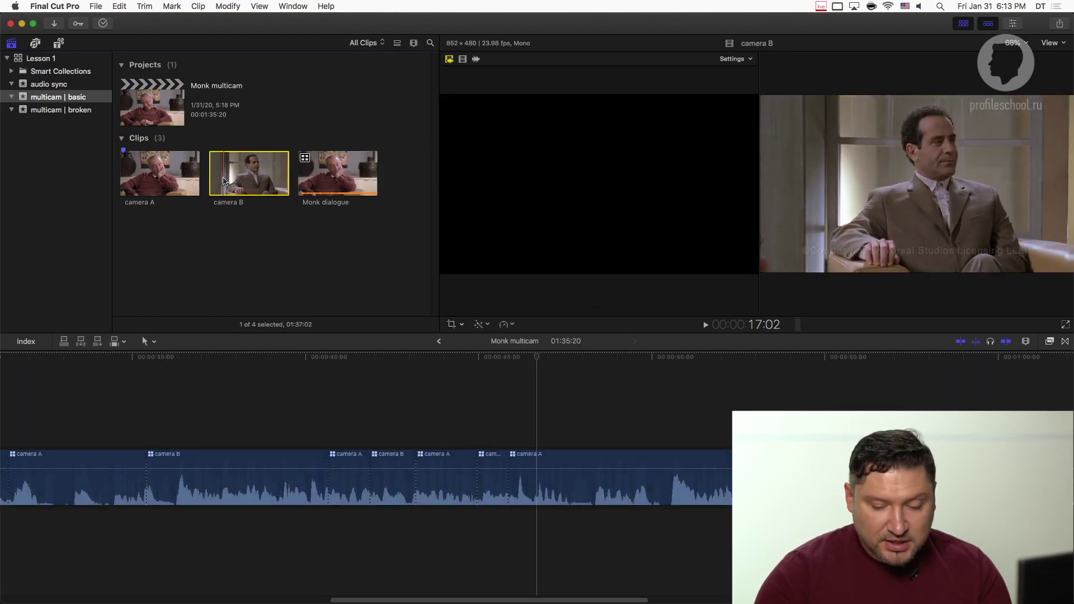
key("super+equal")
key("super+equal")
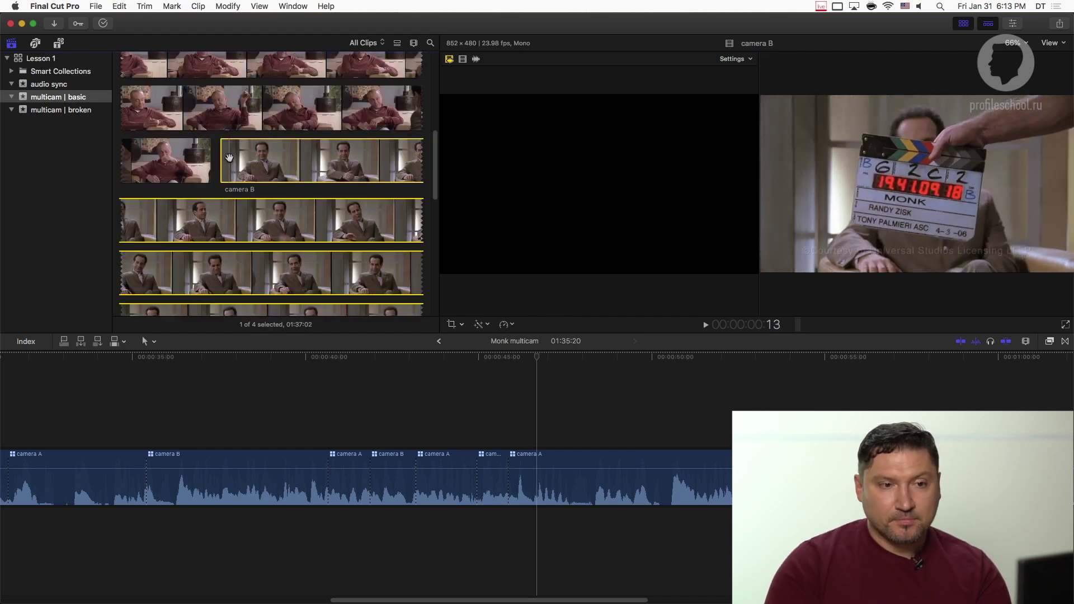
key("m")
key("m")
type("SYNC")
key("Return")
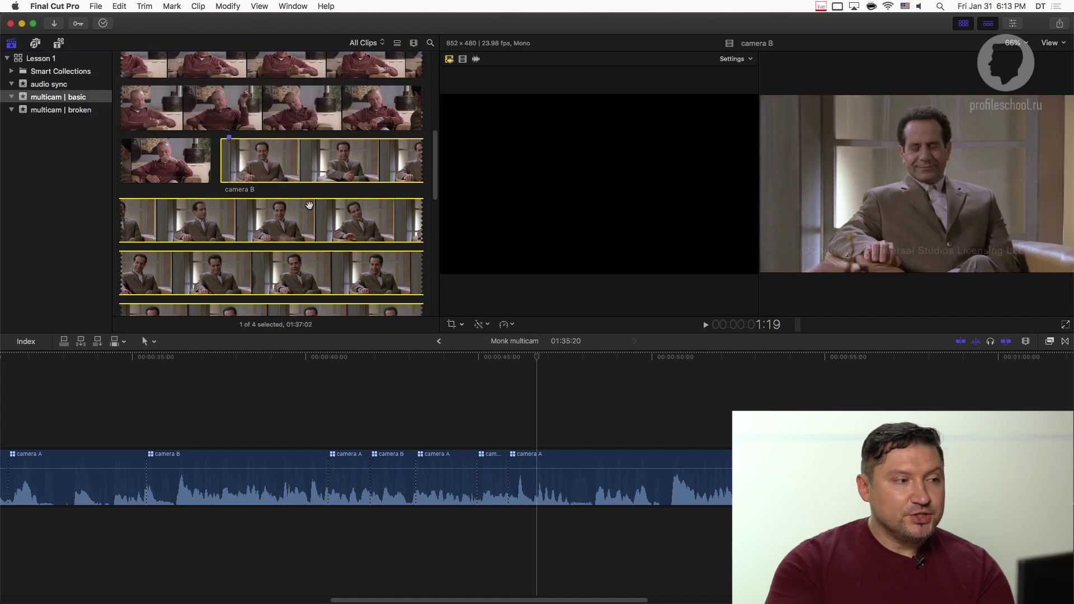
key("super+minus")
left_click(270, 231)
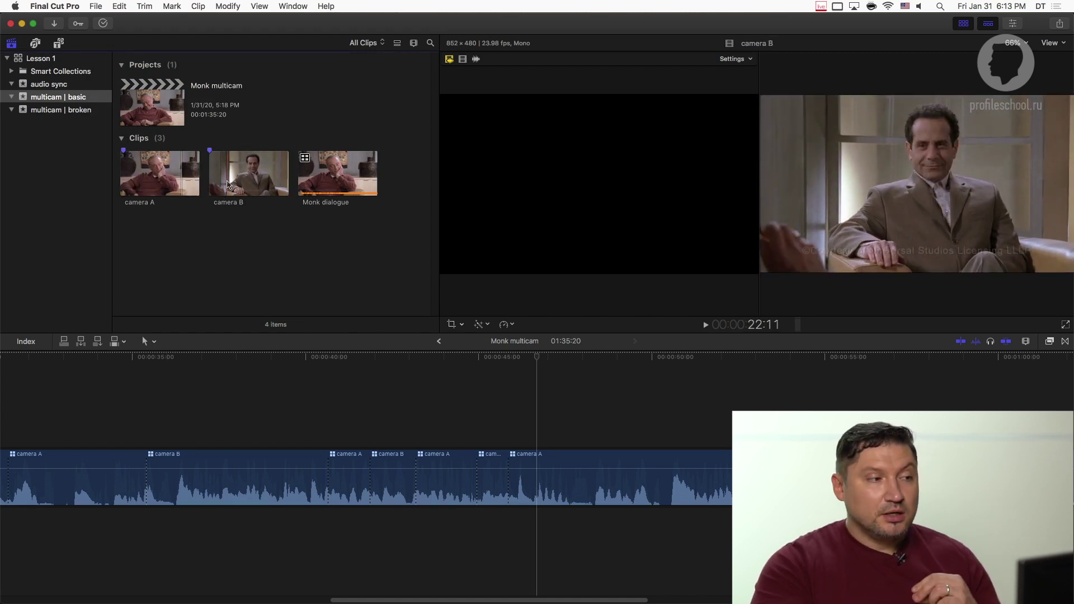
left_click_drag(291, 233, 120, 152)
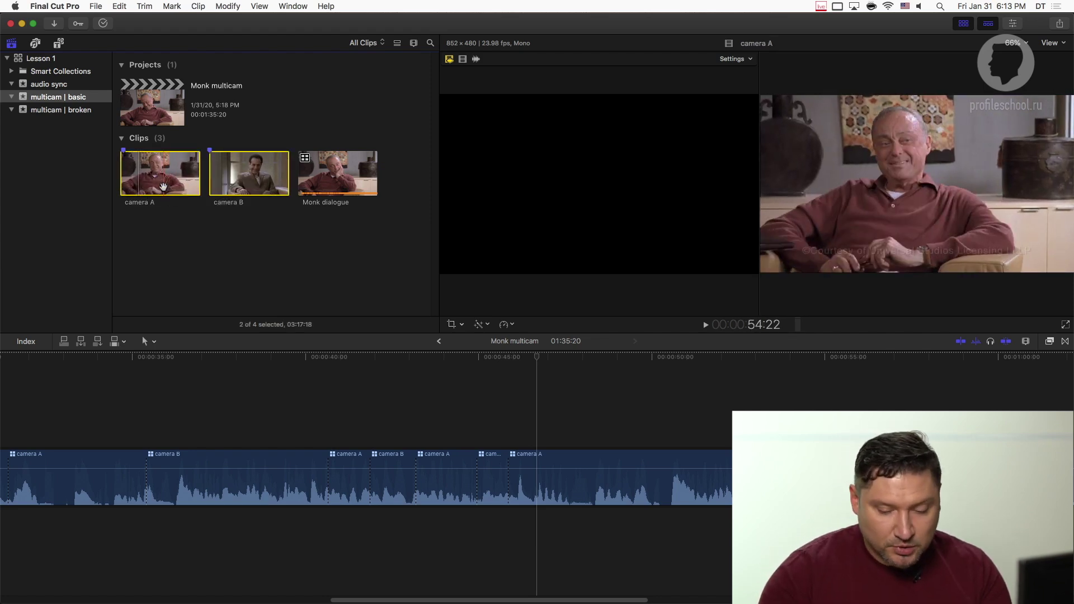
Start a new multicam clip from the selected camera A and camera B
key("super+equal")
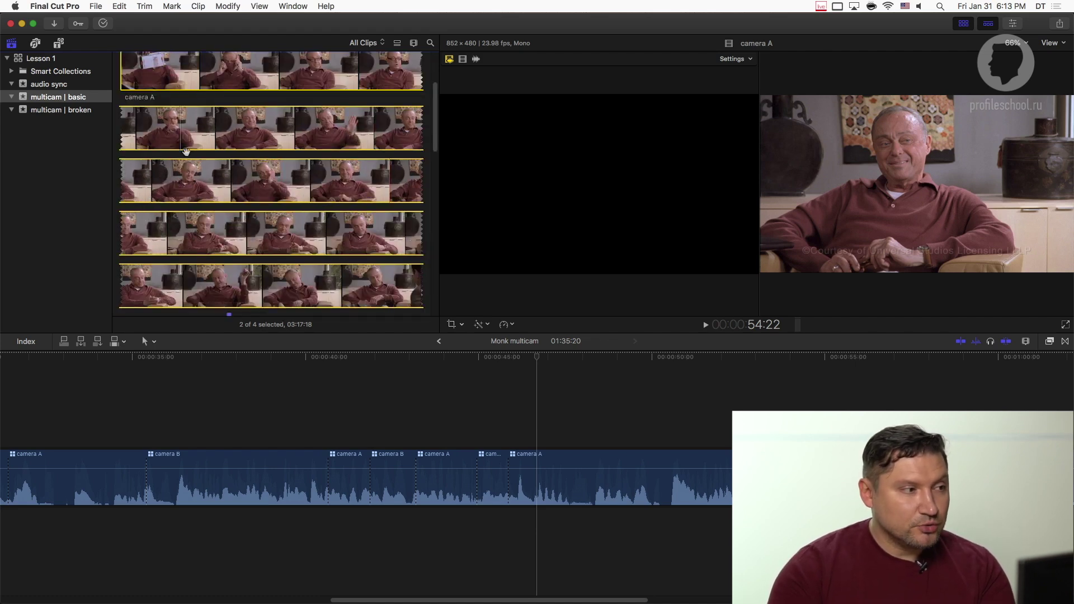
scroll(122, 88, "up", 4)
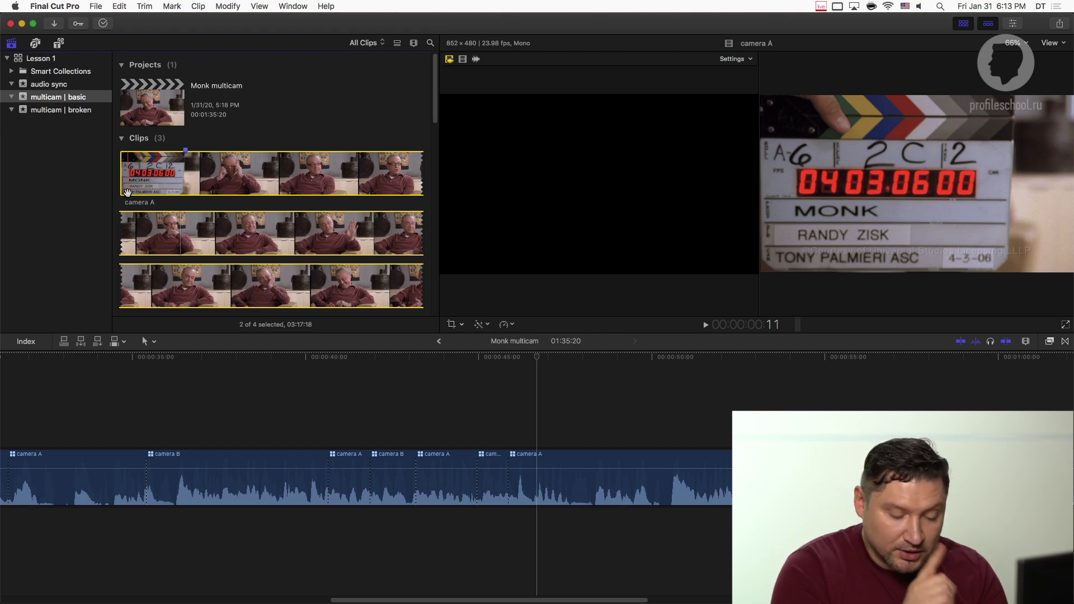
key("super+minus")
right_click(175, 179)
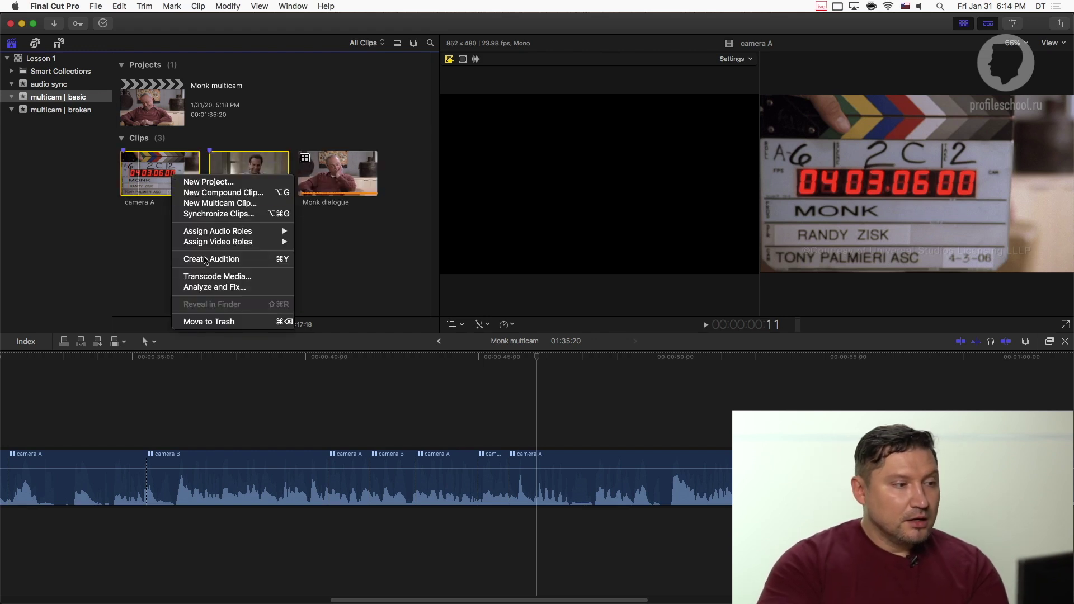
left_click(208, 205)
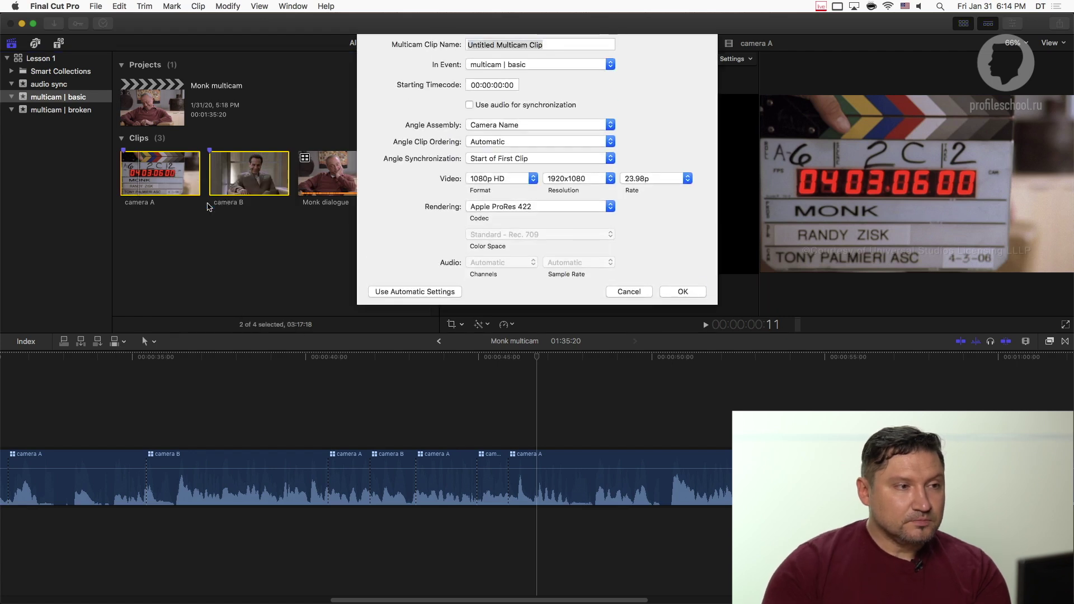
Name the clip 'marker sync', sync on First Marker on the Angle, and open it
type("marker sync")
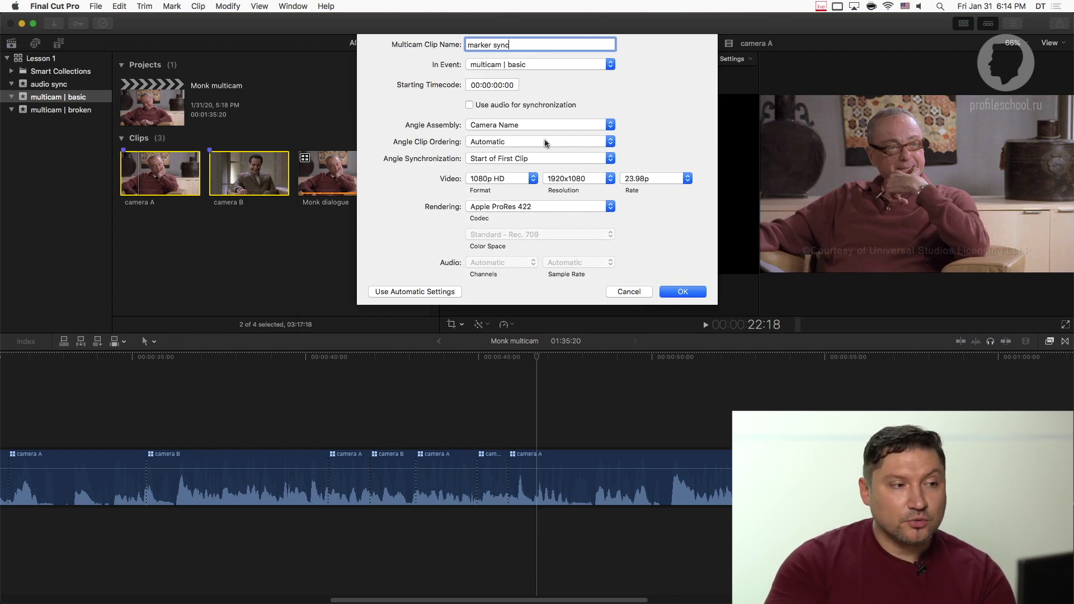
left_click(501, 163)
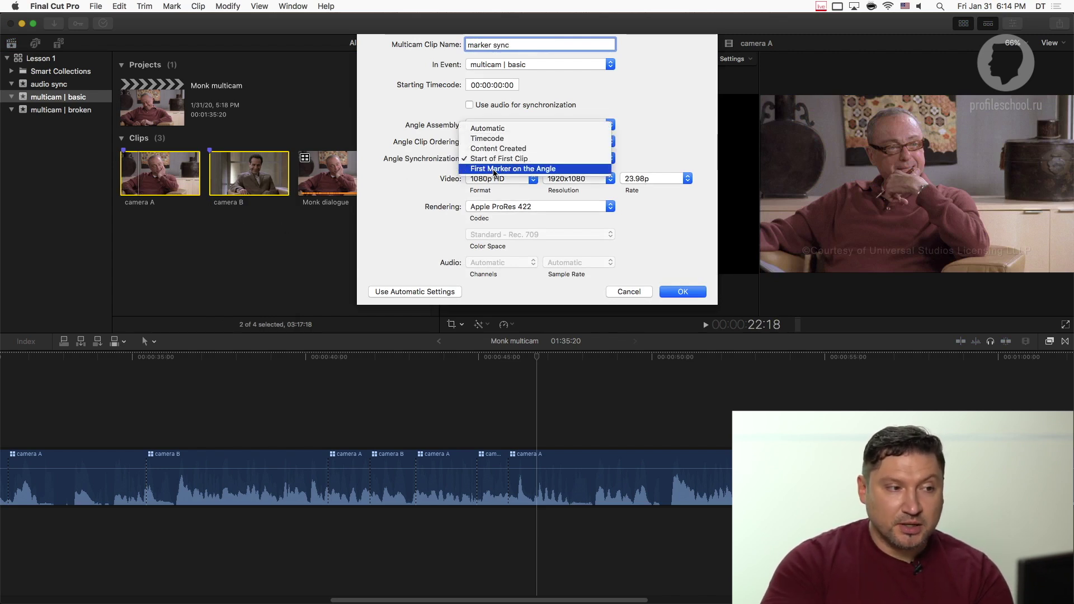
left_click(494, 169)
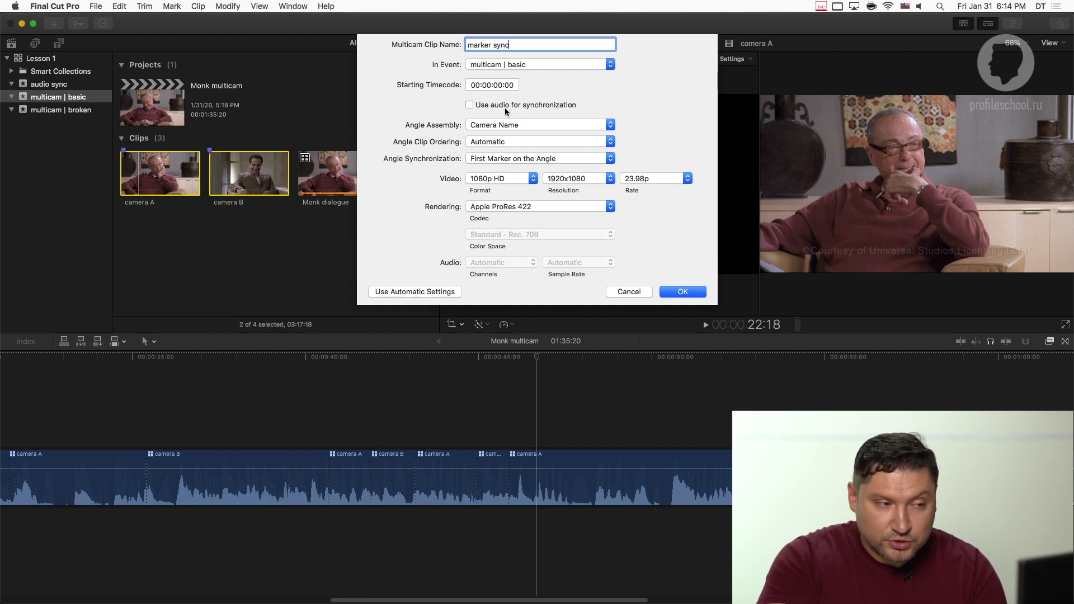
left_click(675, 287)
double_click(329, 179)
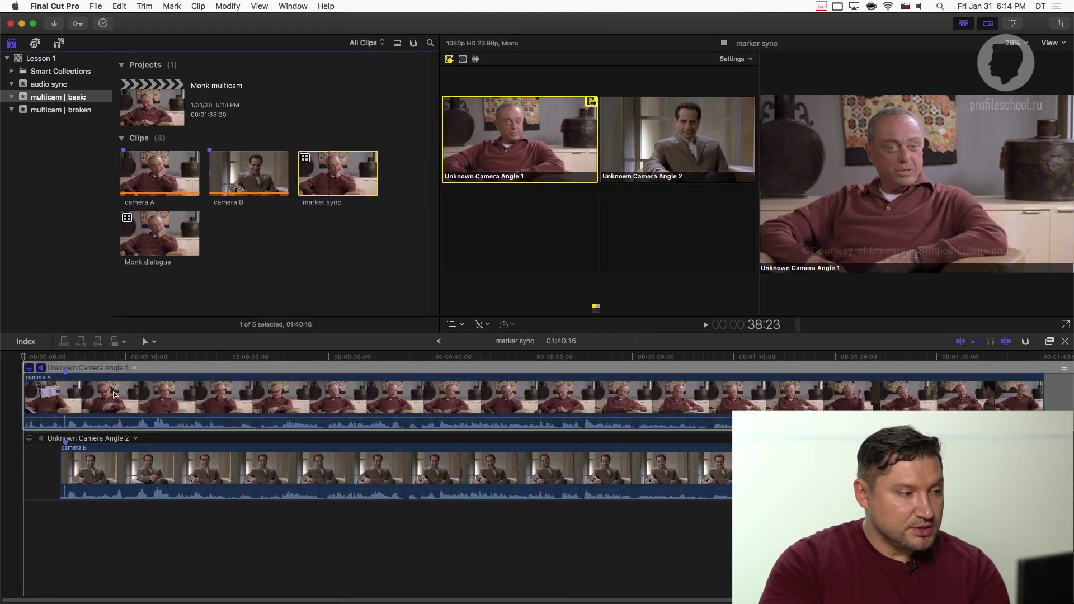
Zoom in at the 4:02 clapper to confirm both angles align, then return to Monk multicam
left_click(66, 356)
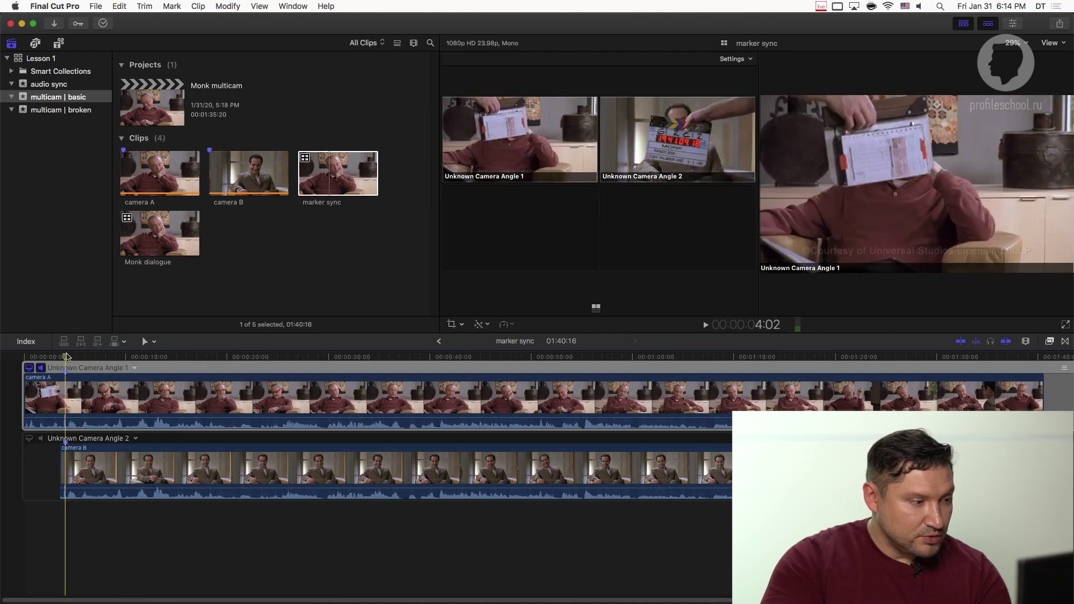
key("super+equal")
key("super+equal")
key("super+equal")
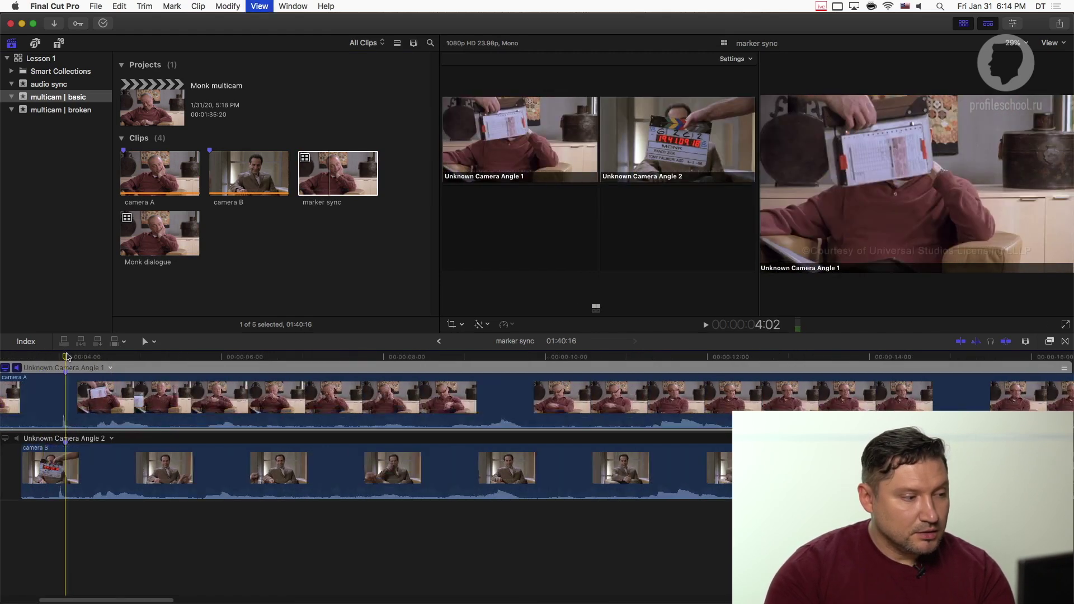
scroll(58, 427, "left", 3)
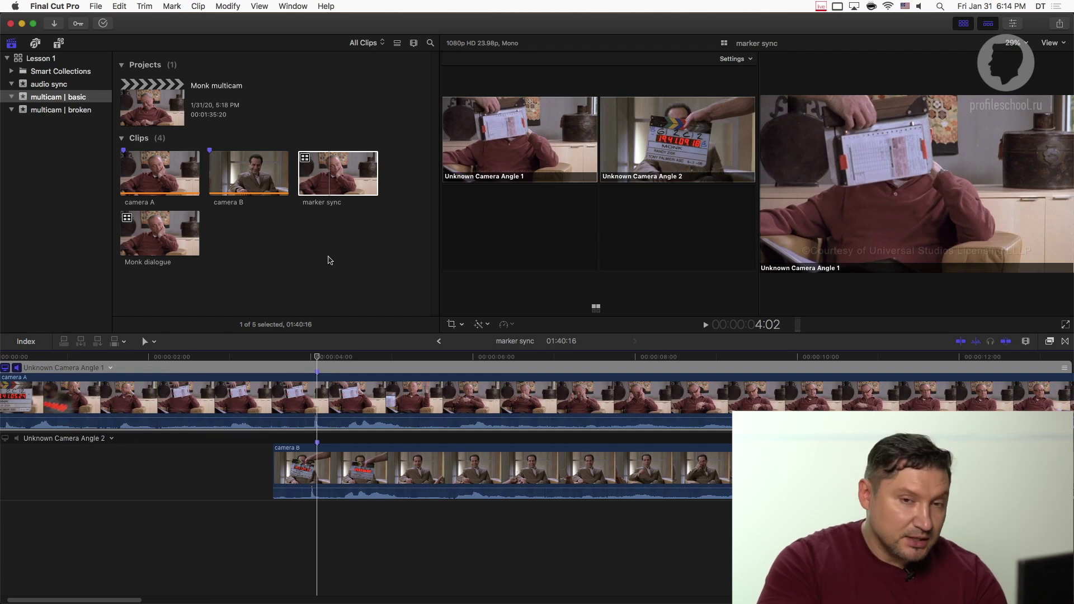
key("shift+z")
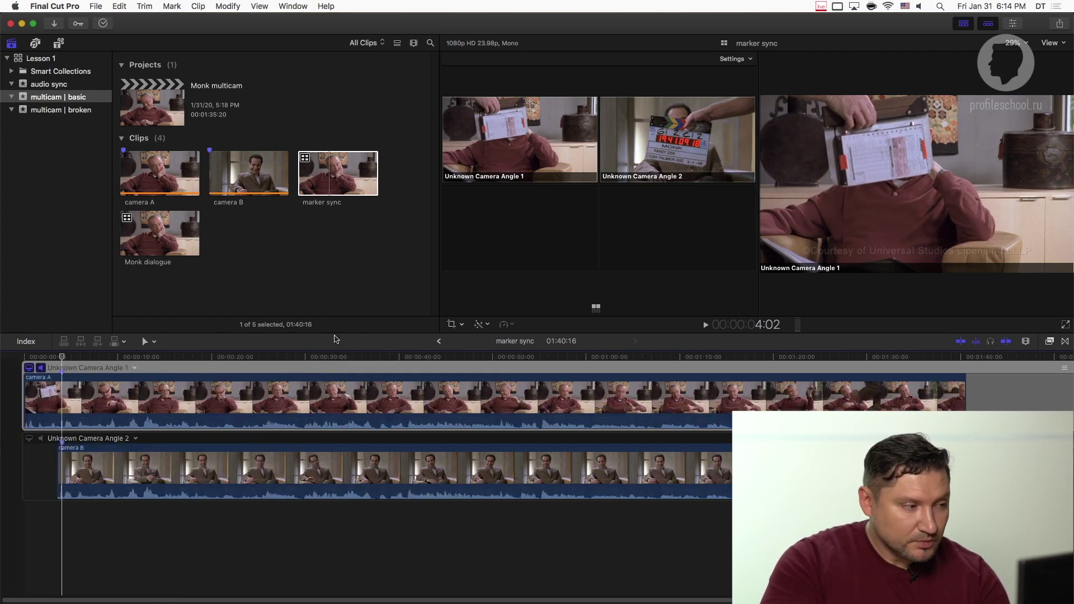
left_click(440, 342)
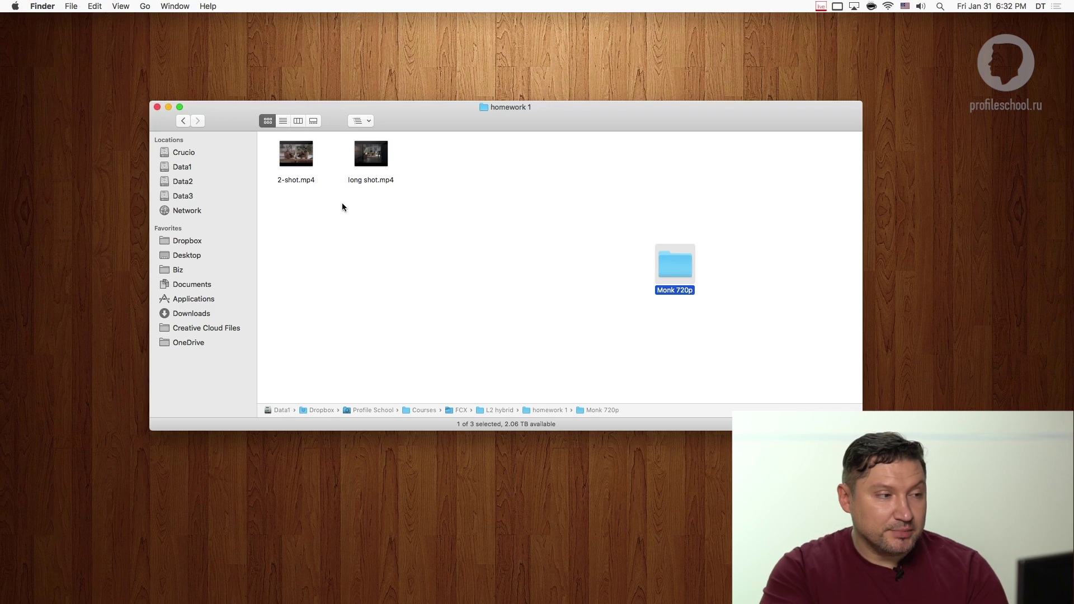
Quick Look preview 2-shot.mp4, skimming ahead through the clip before closing it
left_click(311, 180)
key("space")
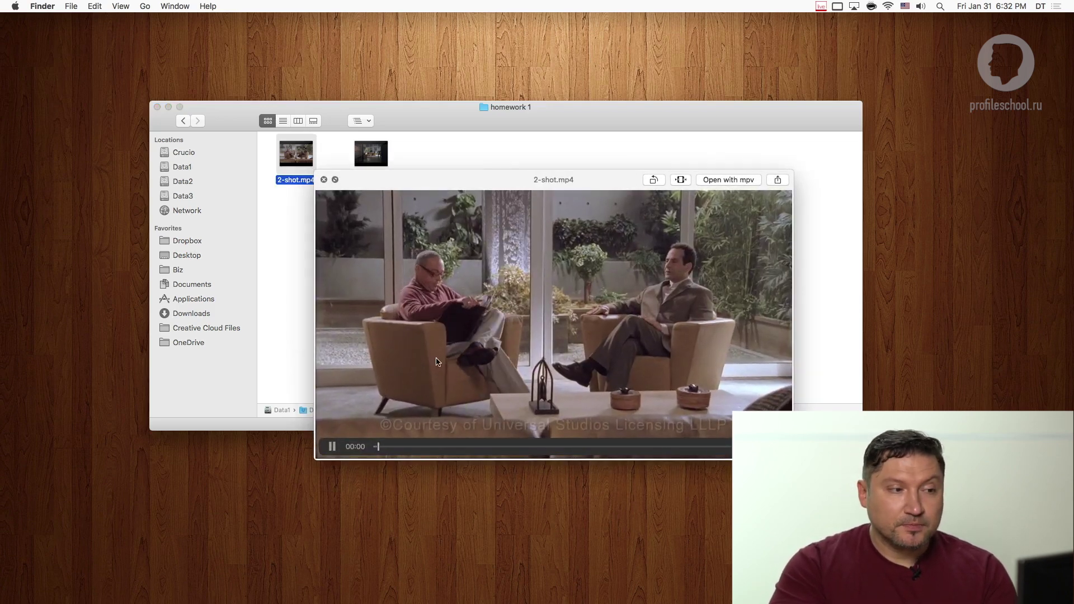
left_click_drag(380, 446, 442, 439)
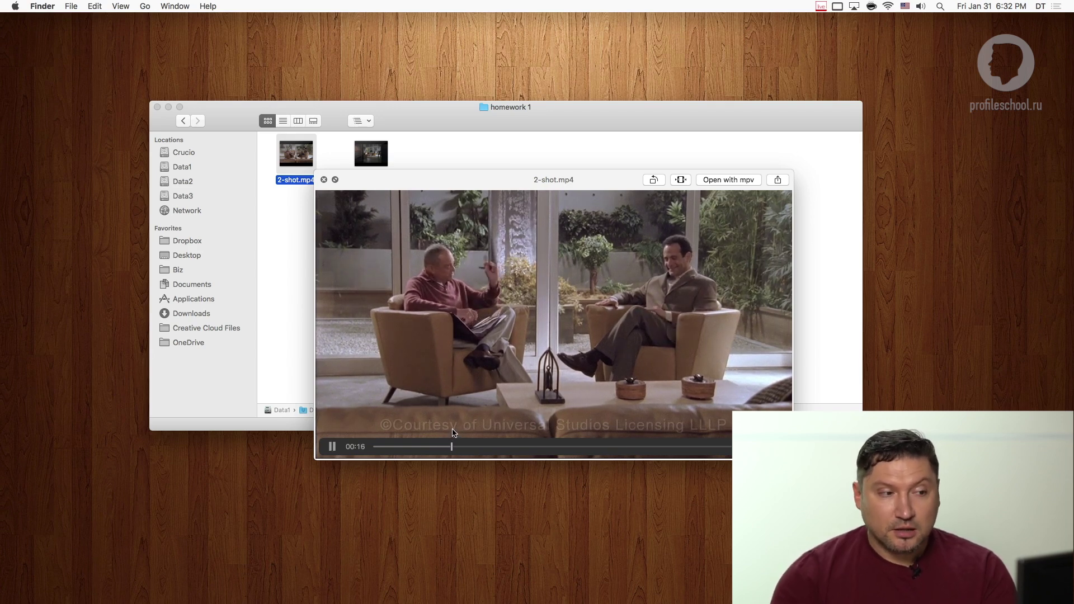
key("space")
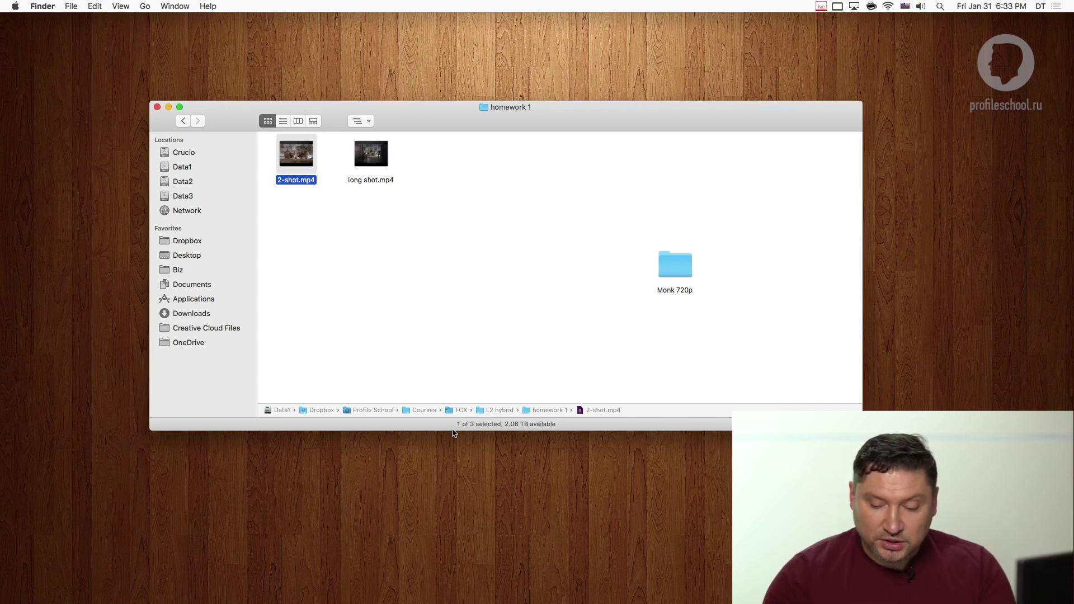
Preview long shot.mp4 back to its clapper frame, then open it in mpv
key("Right")
key("space")
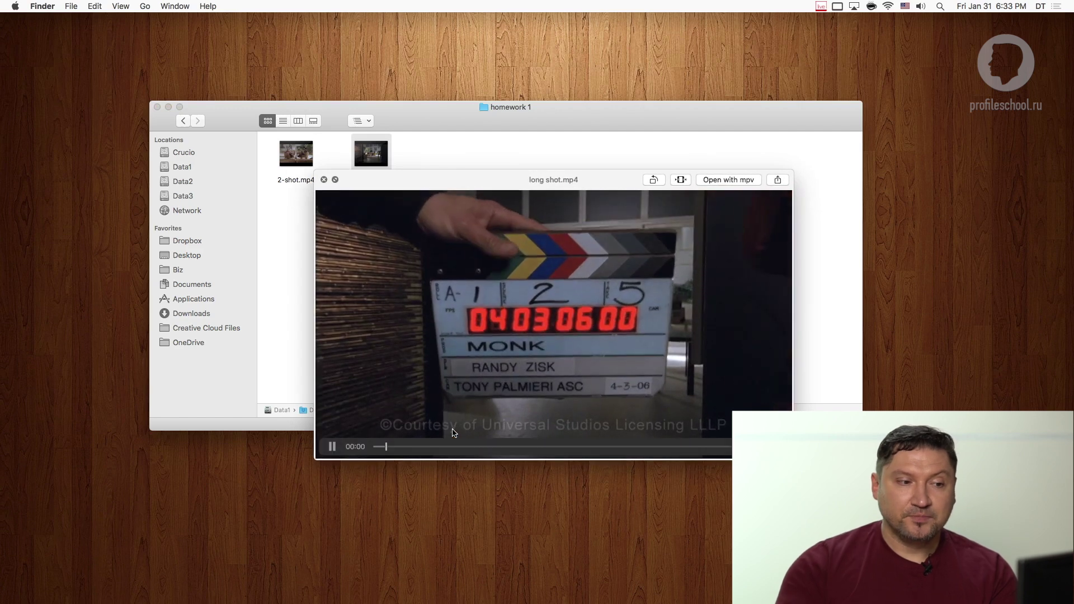
left_click_drag(412, 446, 460, 433)
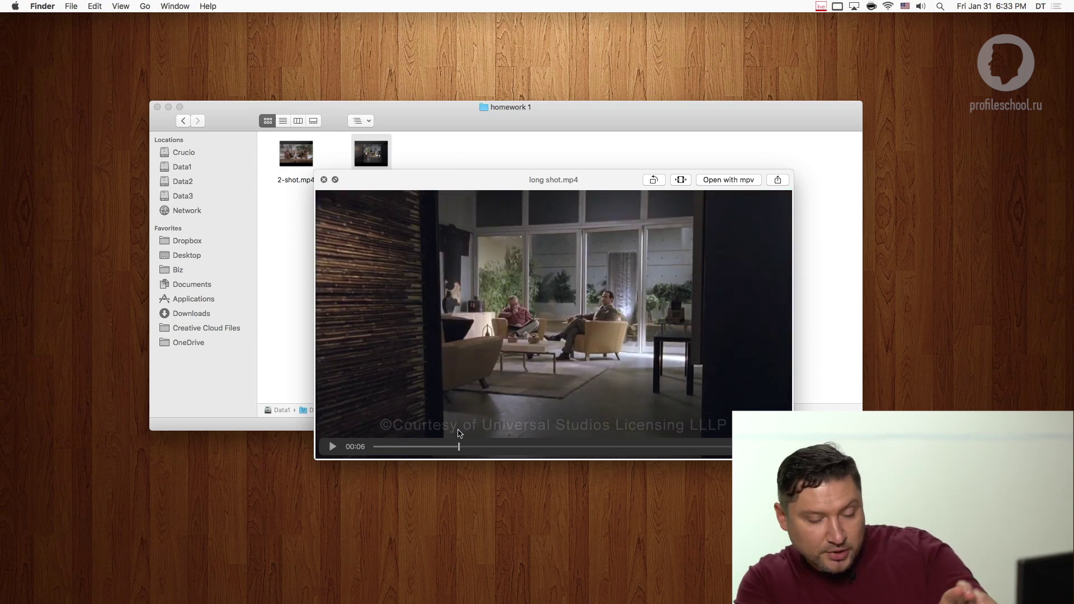
key("space")
key("space")
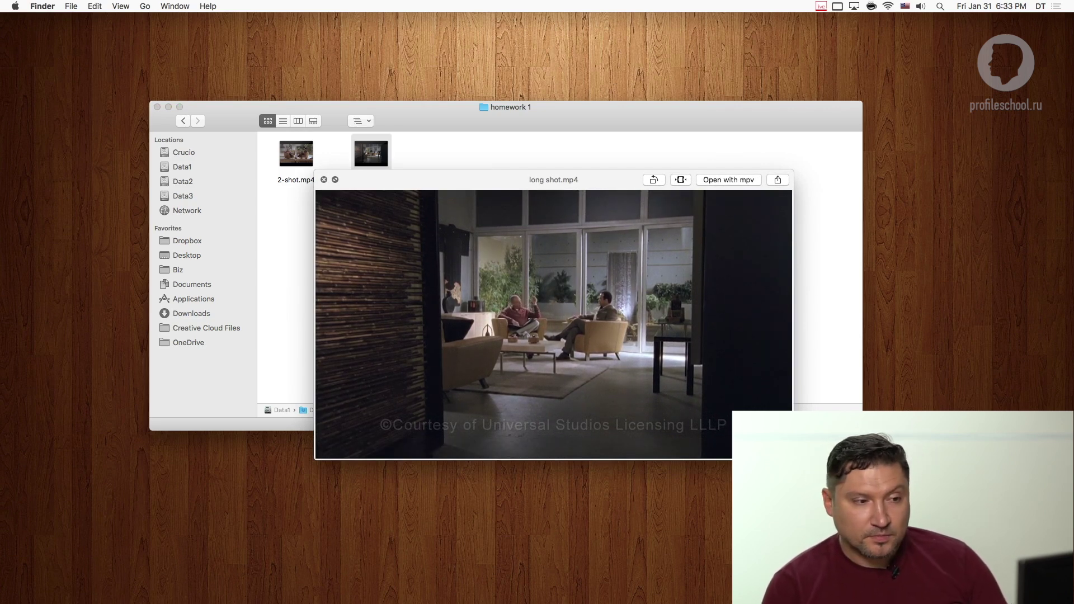
key("space")
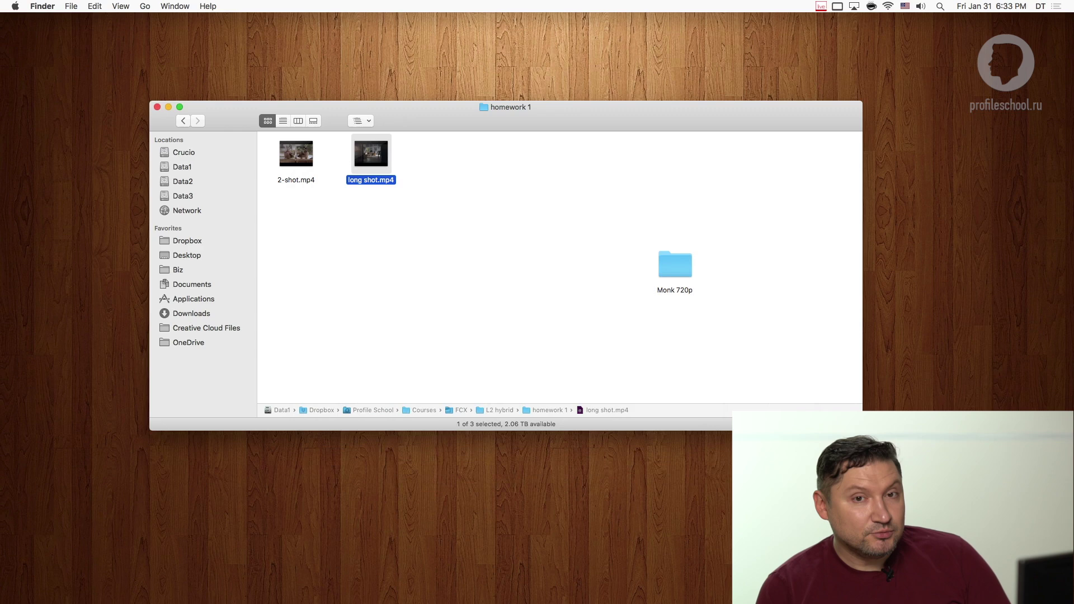
mouse_move(383, 156)
double_click(384, 156)
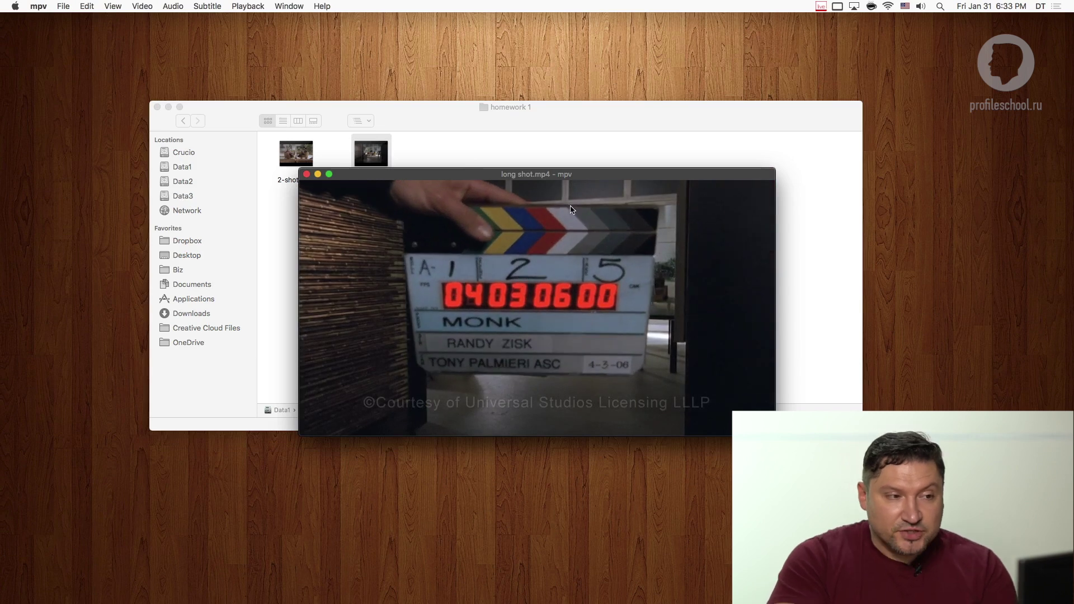
Move the mpv window aside, scrub long shot.mp4 past the clapper, and reposition Finder
left_click_drag(559, 176, 729, 79)
mouse_move(638, 336)
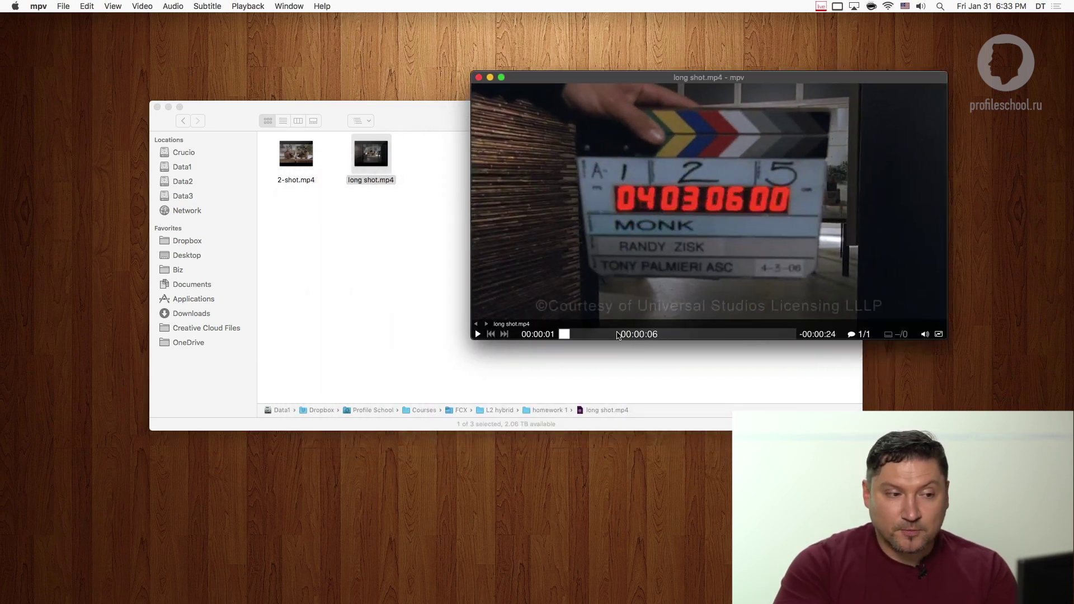
left_click_drag(573, 335, 690, 333)
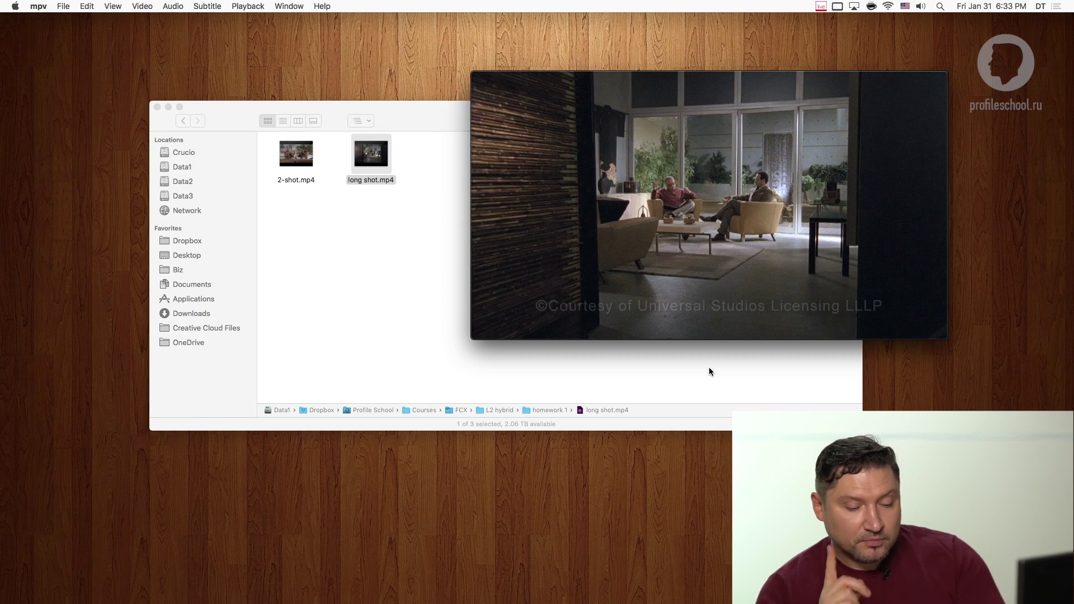
left_click_drag(414, 122, 375, 205)
left_click_drag(331, 235, 314, 280)
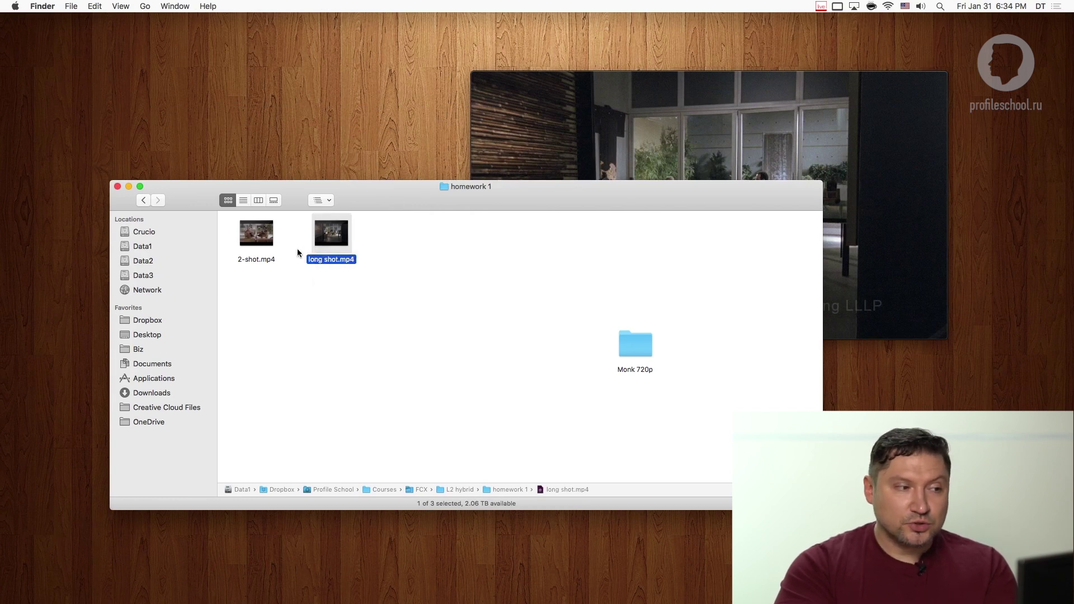
Open the Monk 720p folder and enlarge its window to show all seven clips
left_click(255, 249)
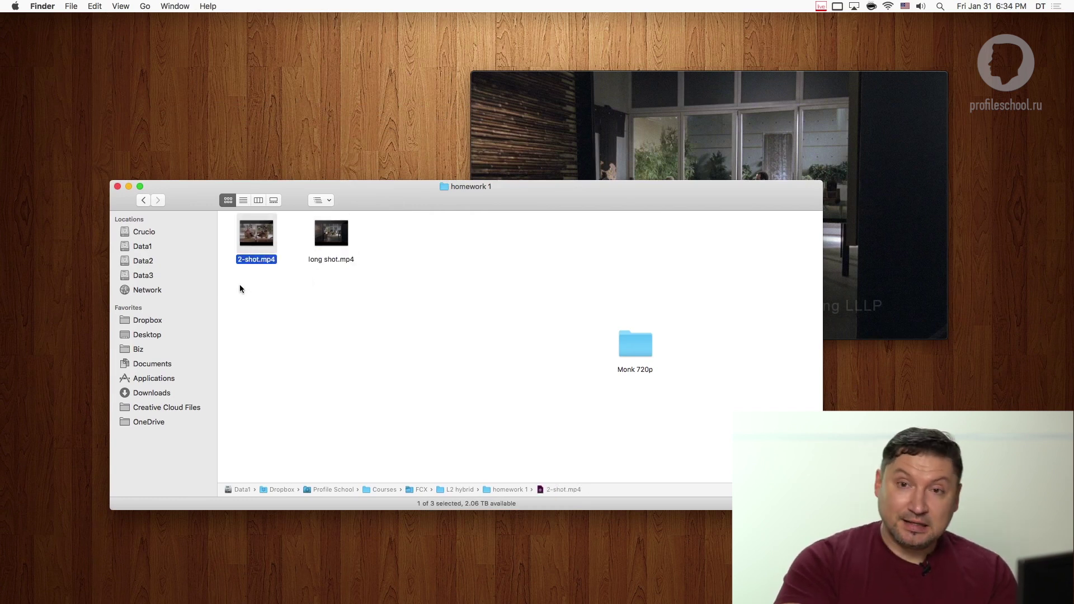
left_click_drag(638, 342, 555, 282)
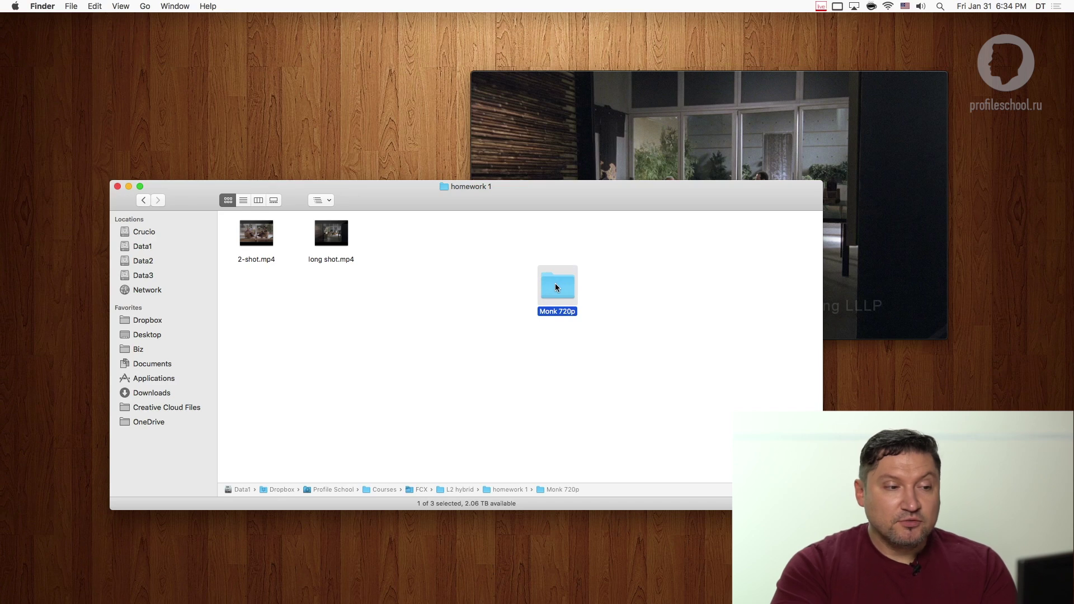
double_click(560, 287)
left_click_drag(535, 190, 532, 137)
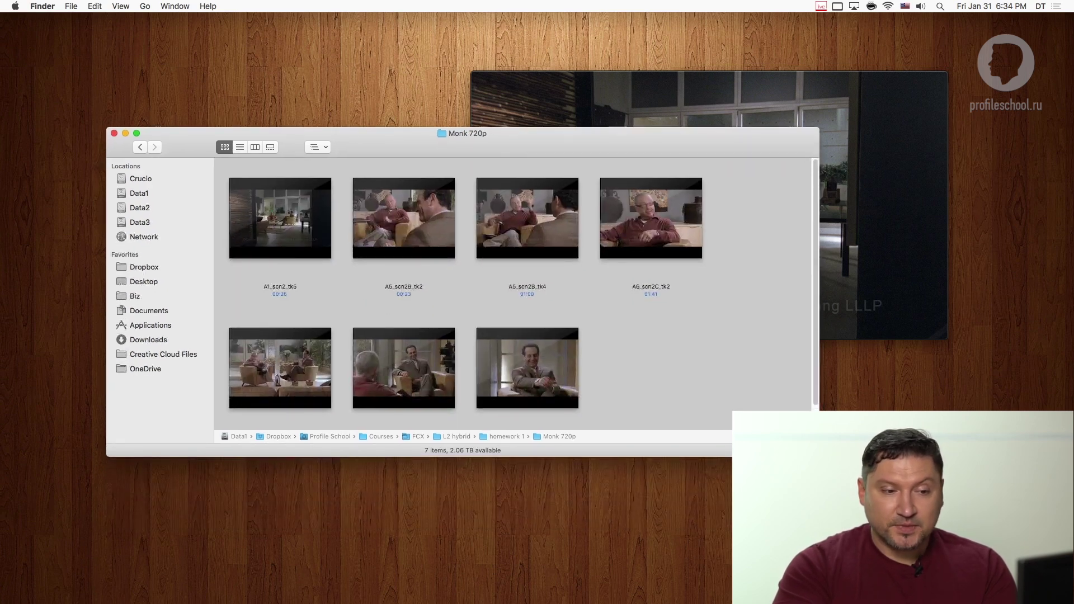
left_click_drag(820, 456, 834, 510)
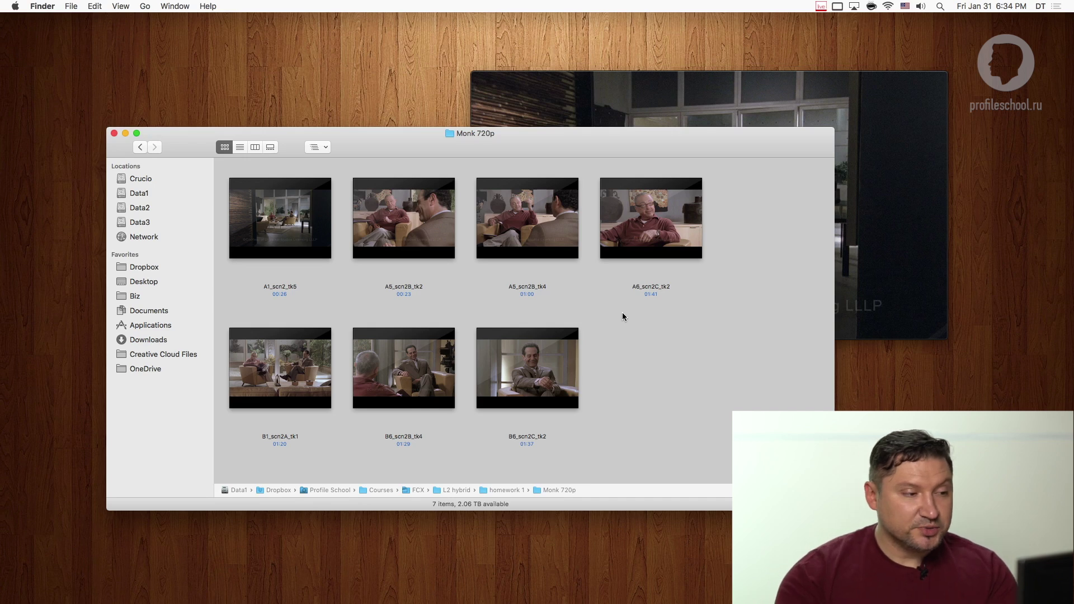
left_click(378, 403)
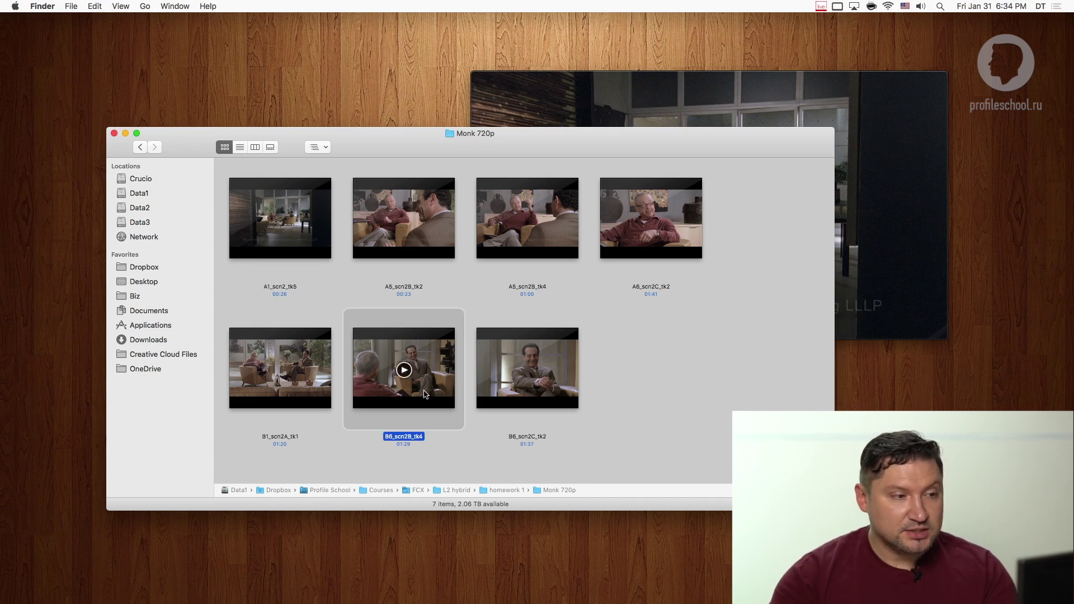
key("space")
left_click_drag(314, 514, 605, 473)
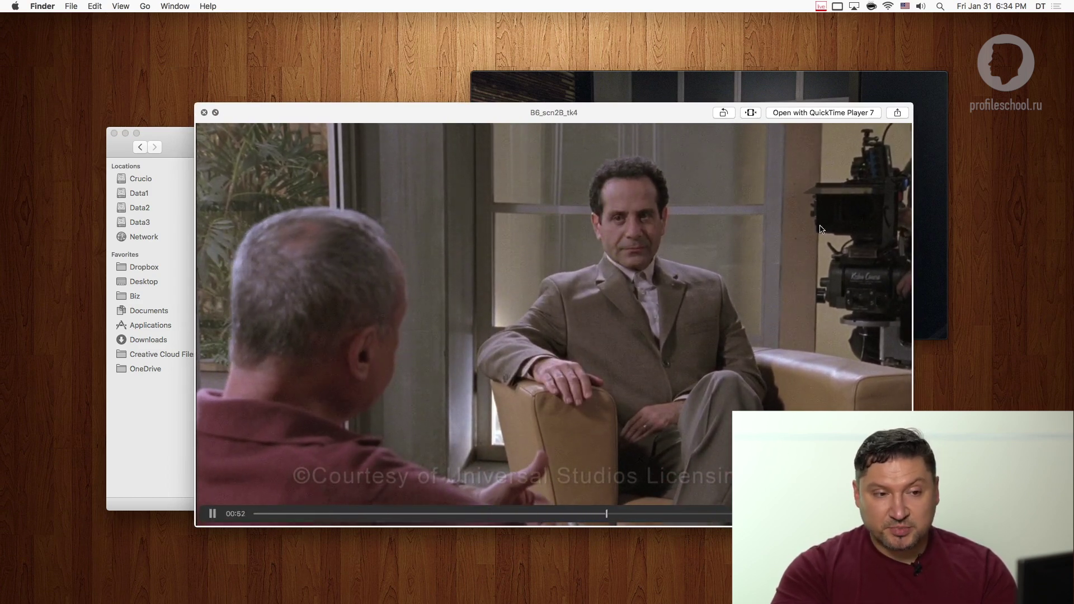
key("space")
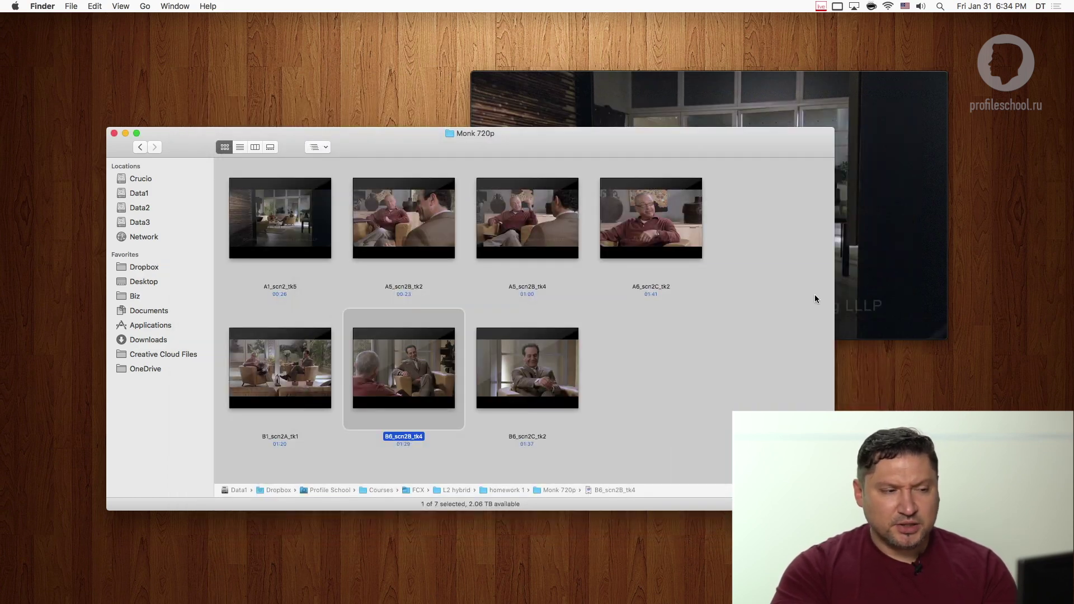
mouse_move(407, 341)
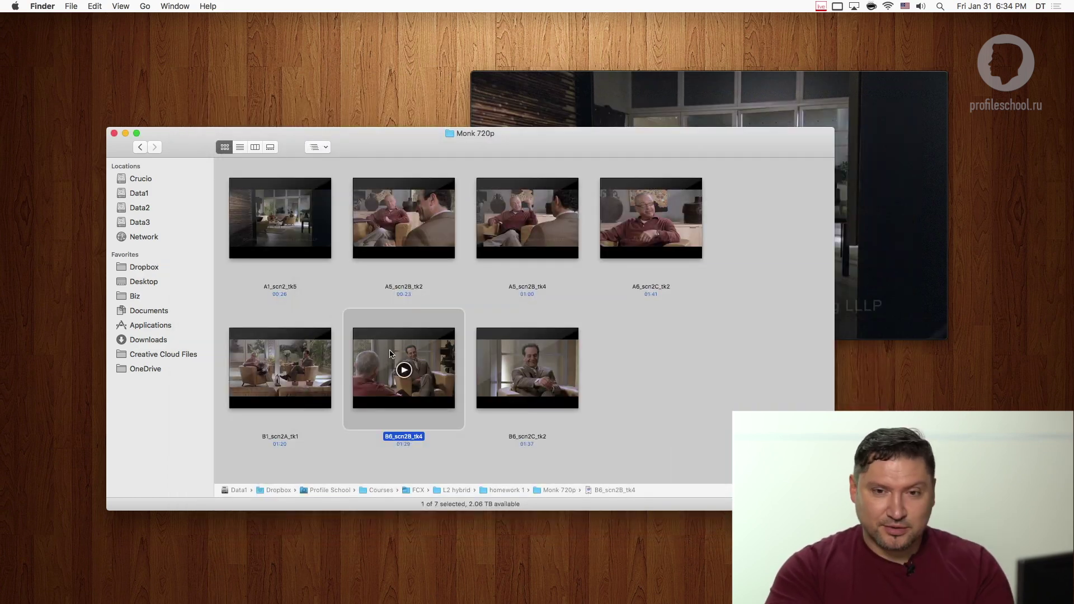
key("space")
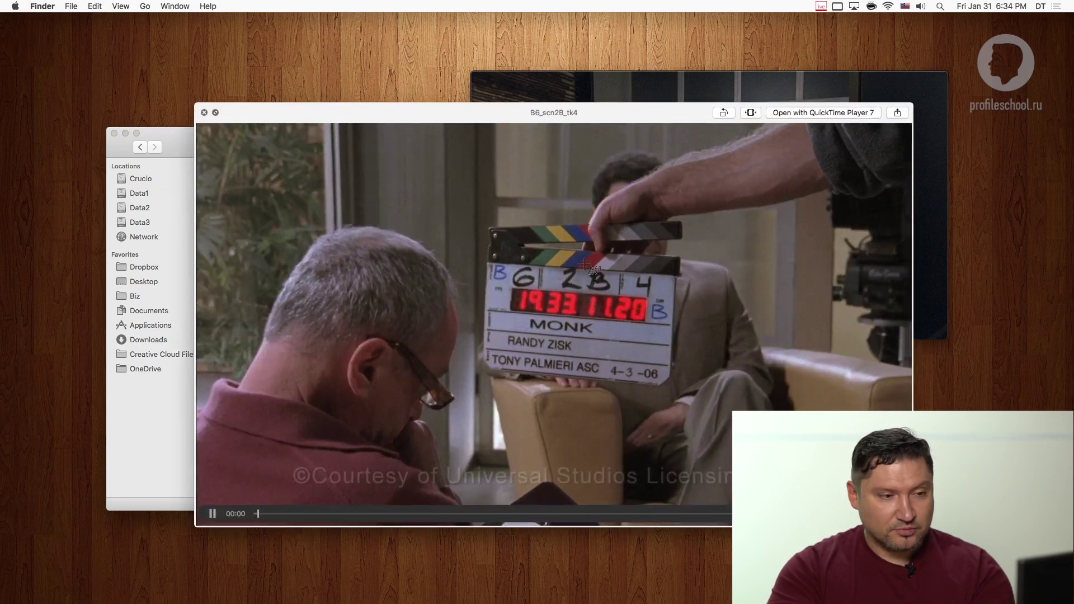
key("super+shift+4")
left_click_drag(233, 129, 792, 526)
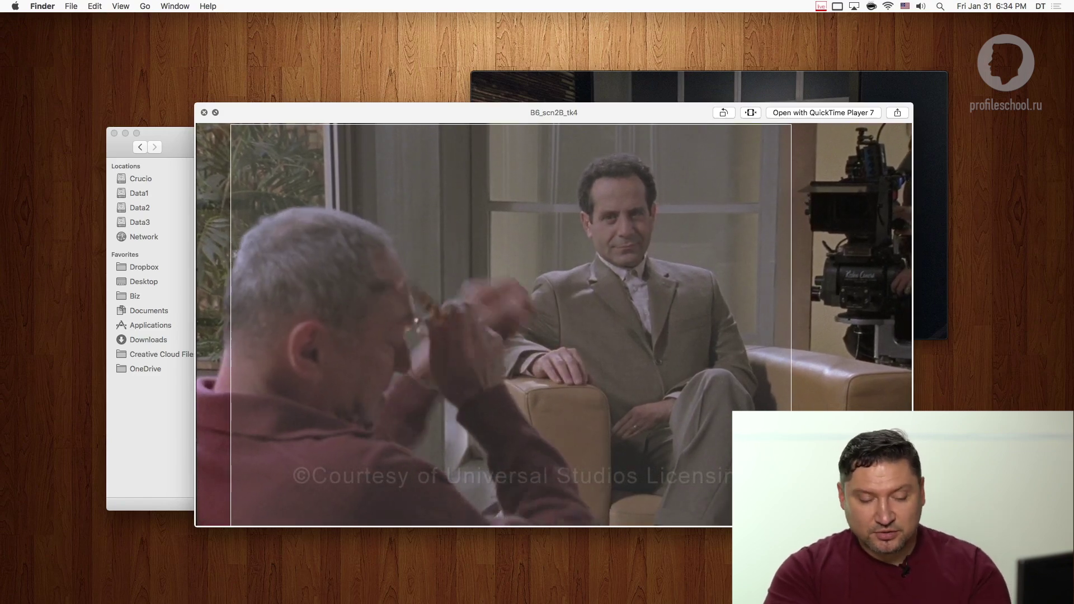
key("space")
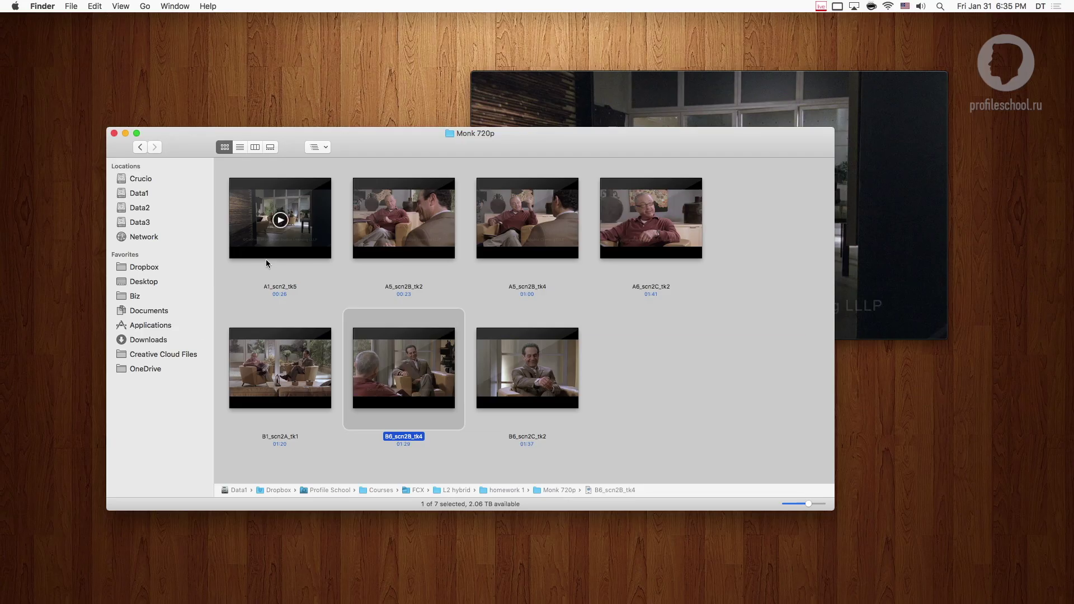
left_click(278, 219)
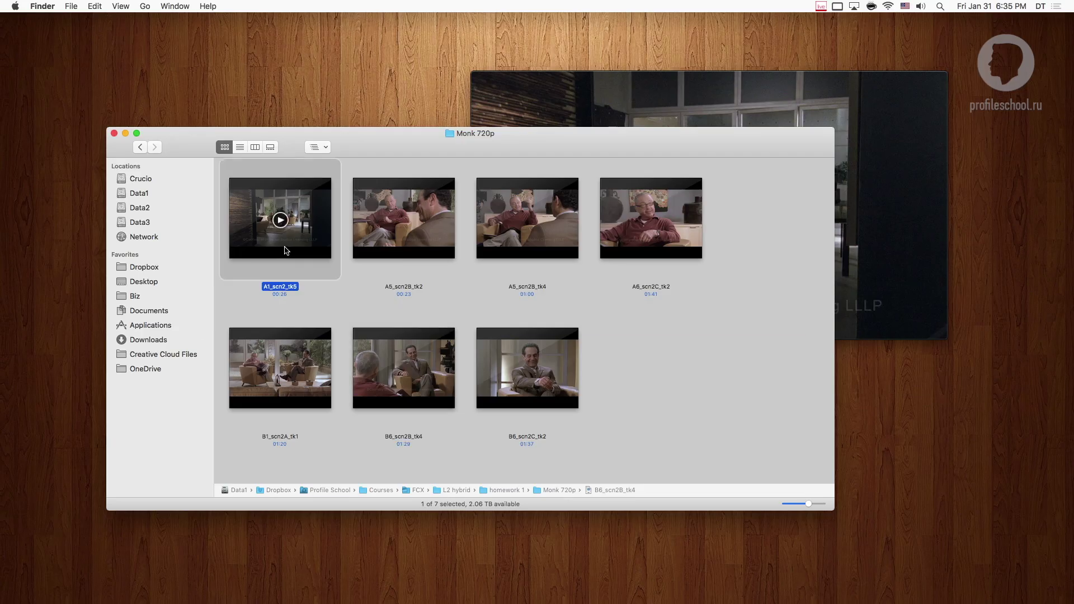
Step between A1_scn2_tk5 and B1_scn2A_tk1, then return to homework 1 and select both videos
key("Down")
key("Up")
key("Down")
left_click(146, 152)
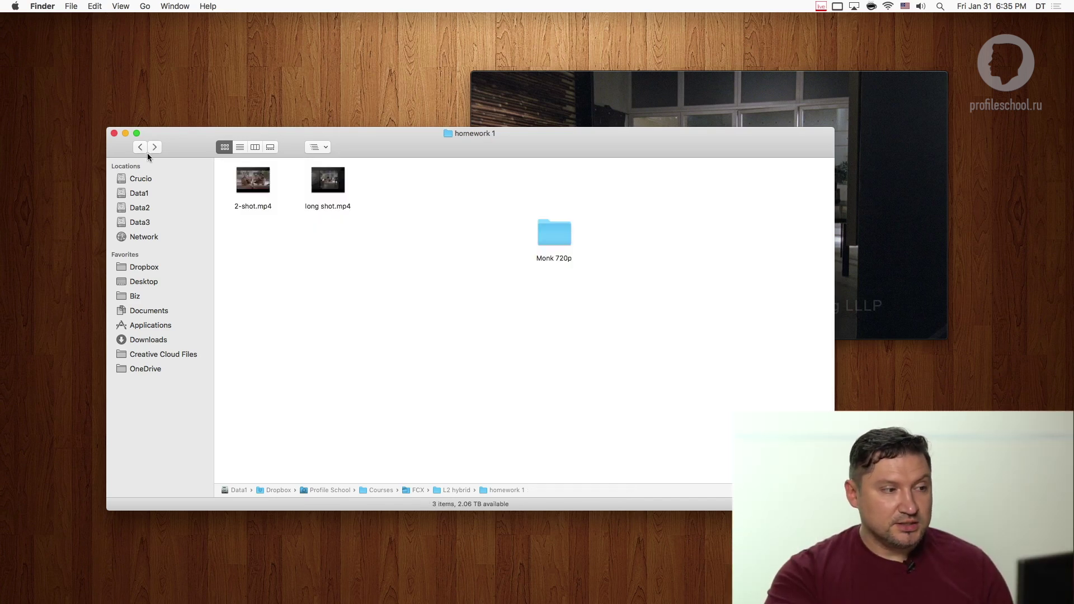
left_click_drag(366, 254, 271, 207)
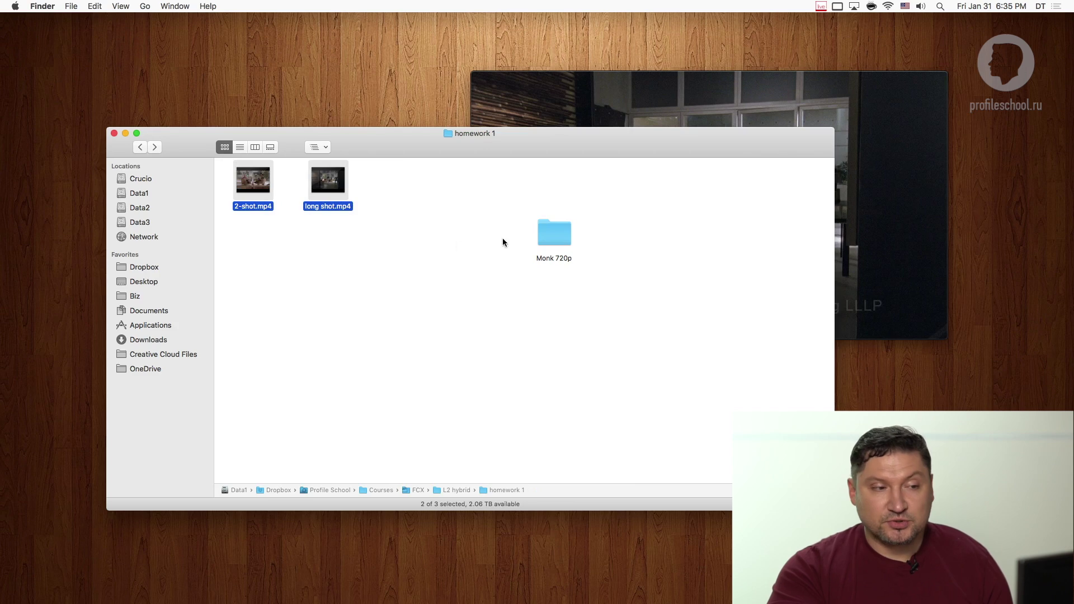
Go into the Monk 720p folder and back to homework 1 twice
double_click(545, 233)
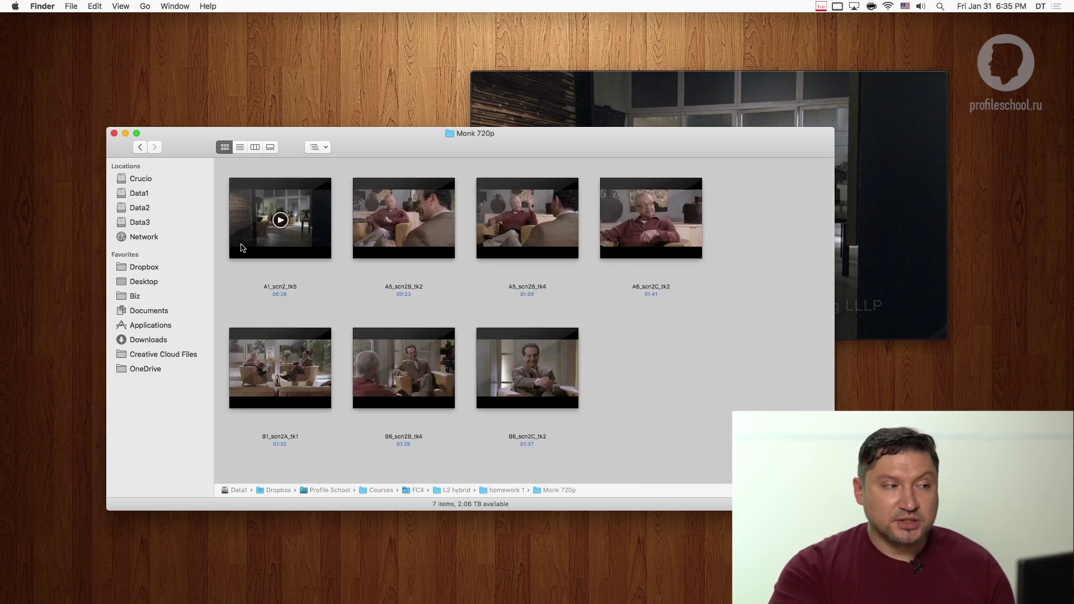
left_click(147, 149)
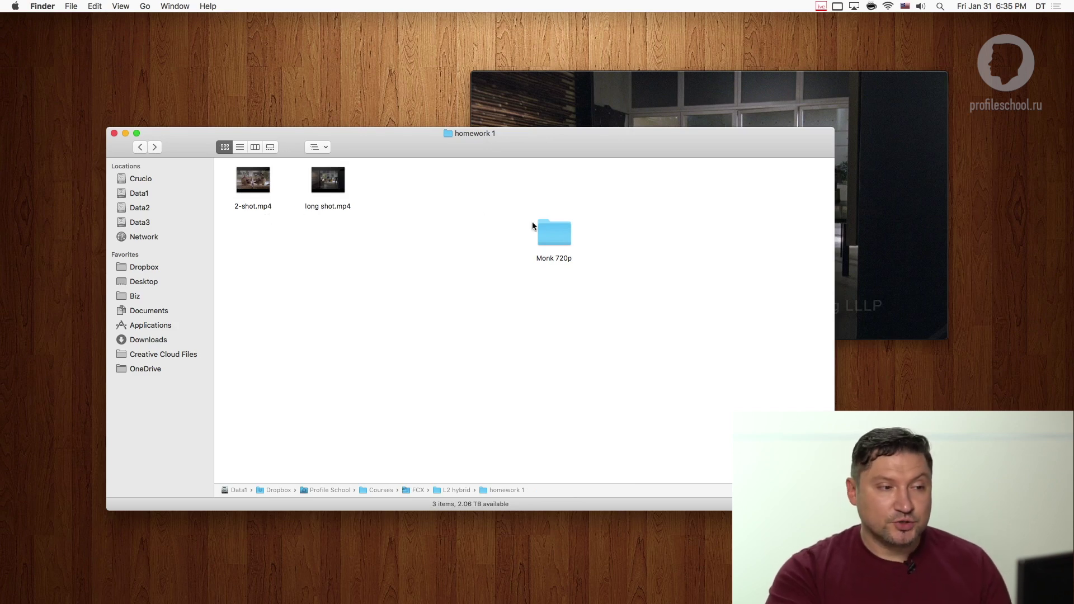
double_click(546, 236)
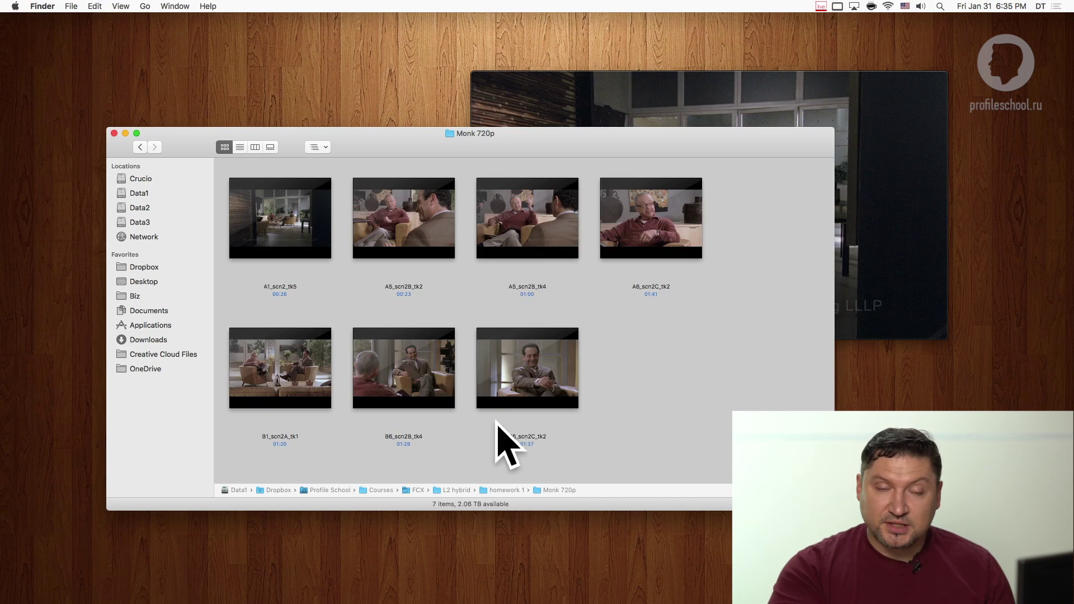
left_click(140, 147)
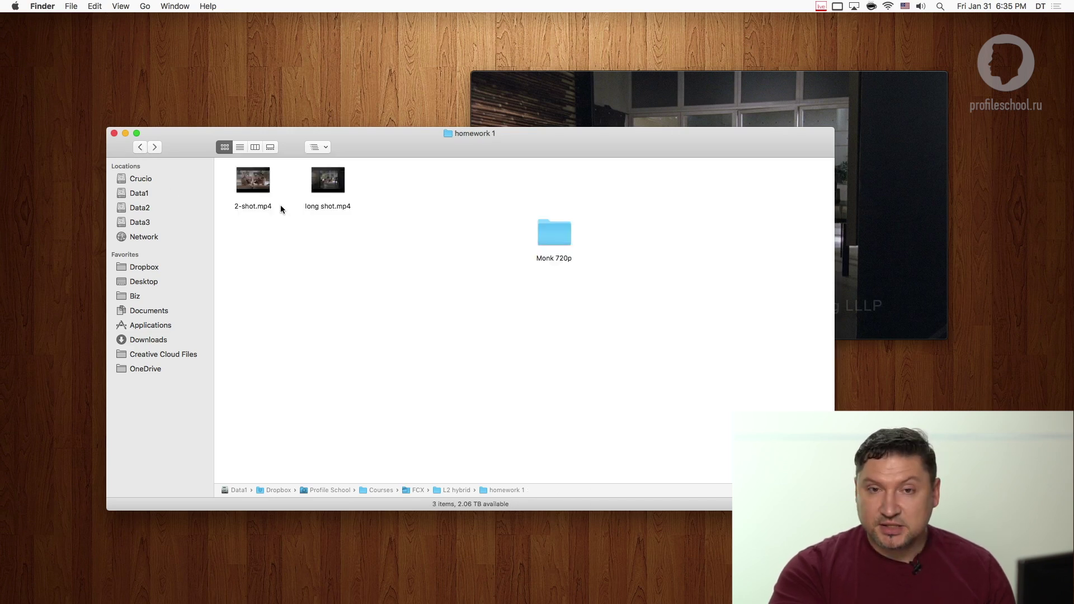